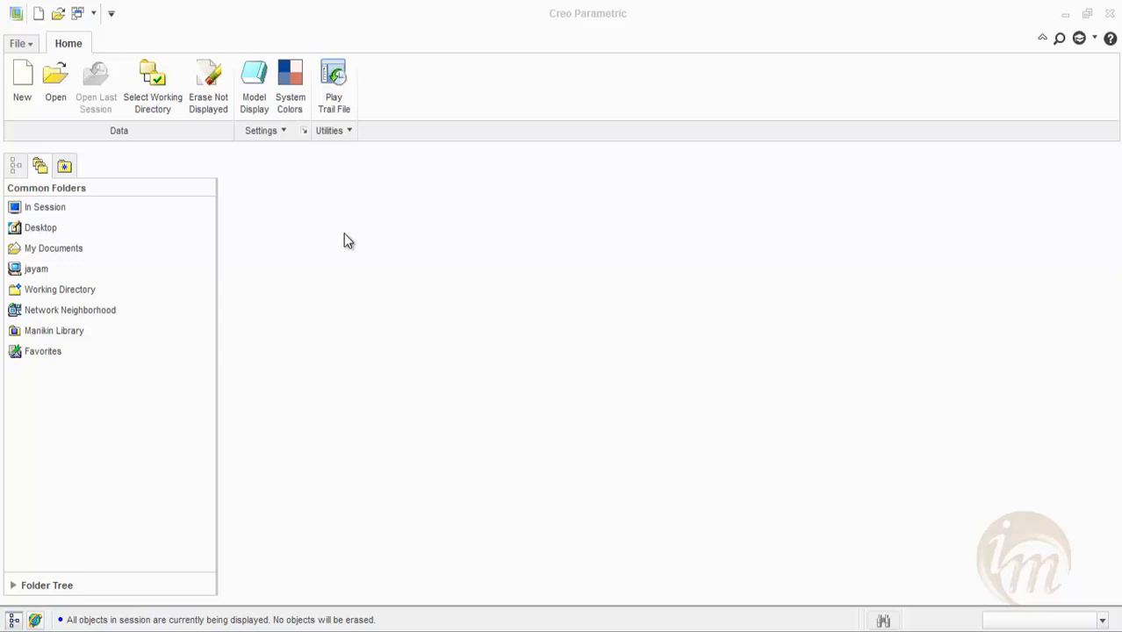
# - Create a solid part named info_surface from the mmns_part_solid template
pyautogui.click(22, 88)
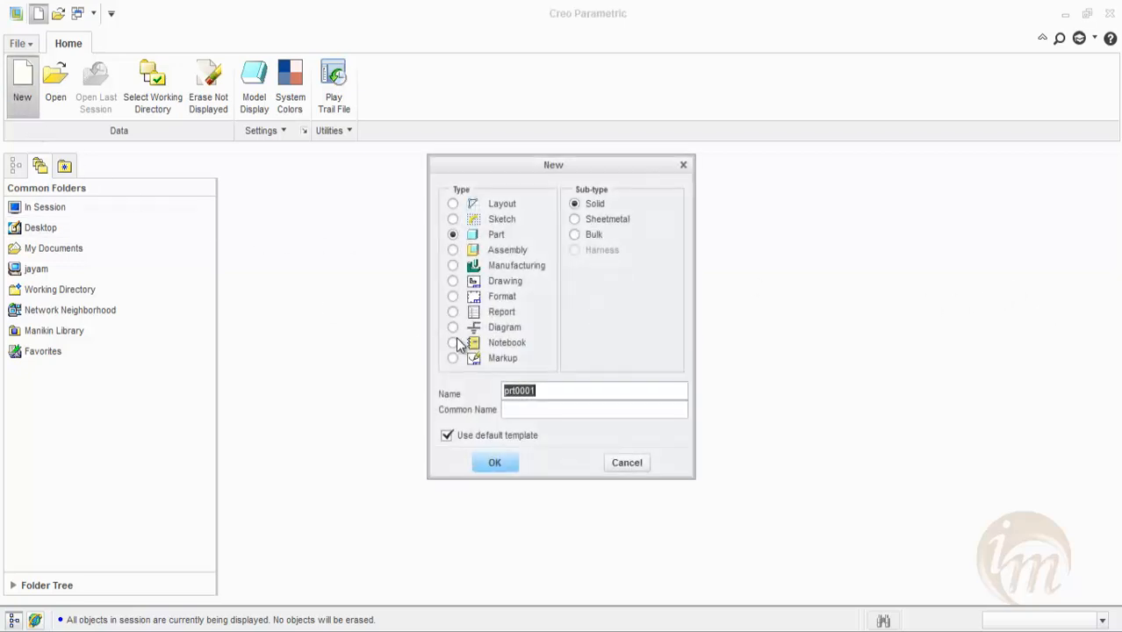
pyautogui.click(595, 208)
pyautogui.click(591, 205)
pyautogui.moveTo(551, 390); pyautogui.dragTo(467, 388)
pyautogui.write('info_surfe')
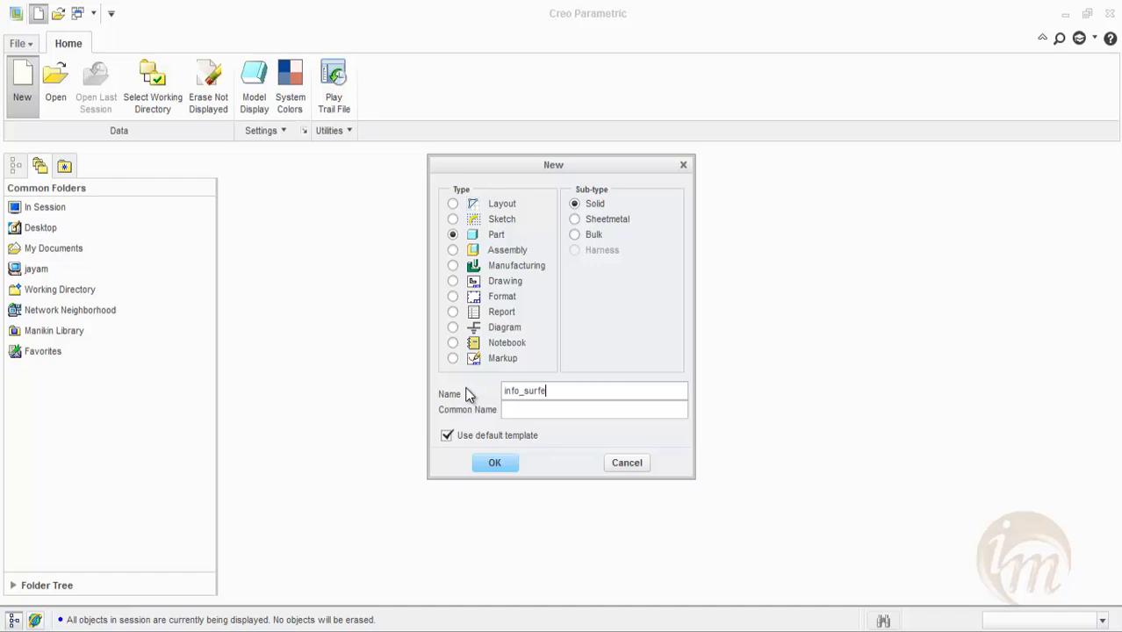
pyautogui.write('ce')
pyautogui.click(492, 465)
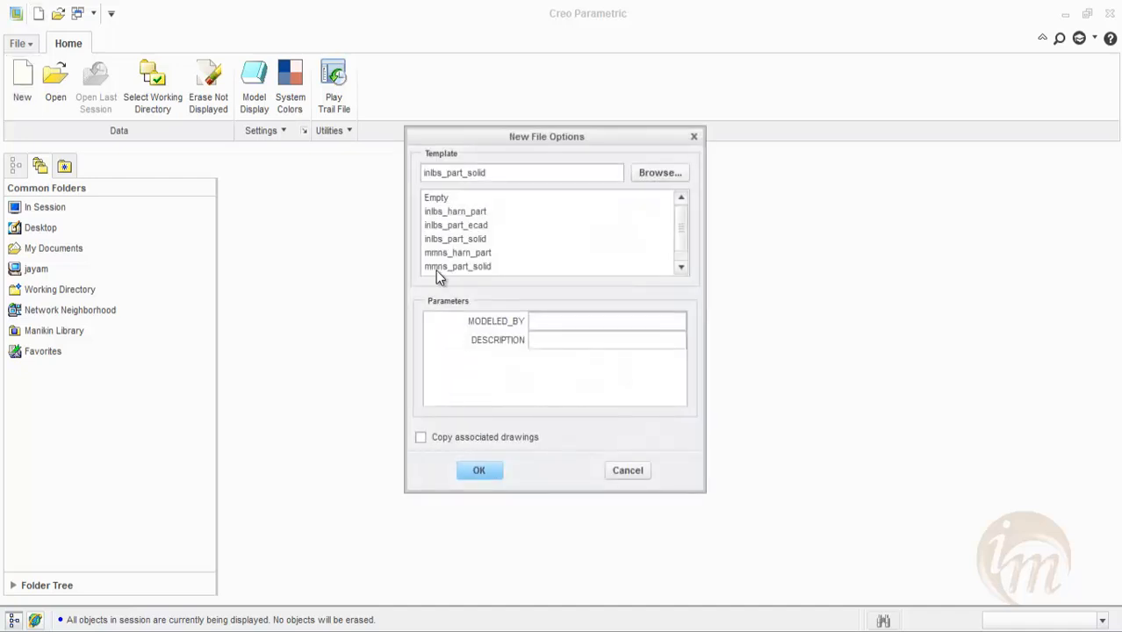
pyautogui.click(435, 271)
pyautogui.click(482, 471)
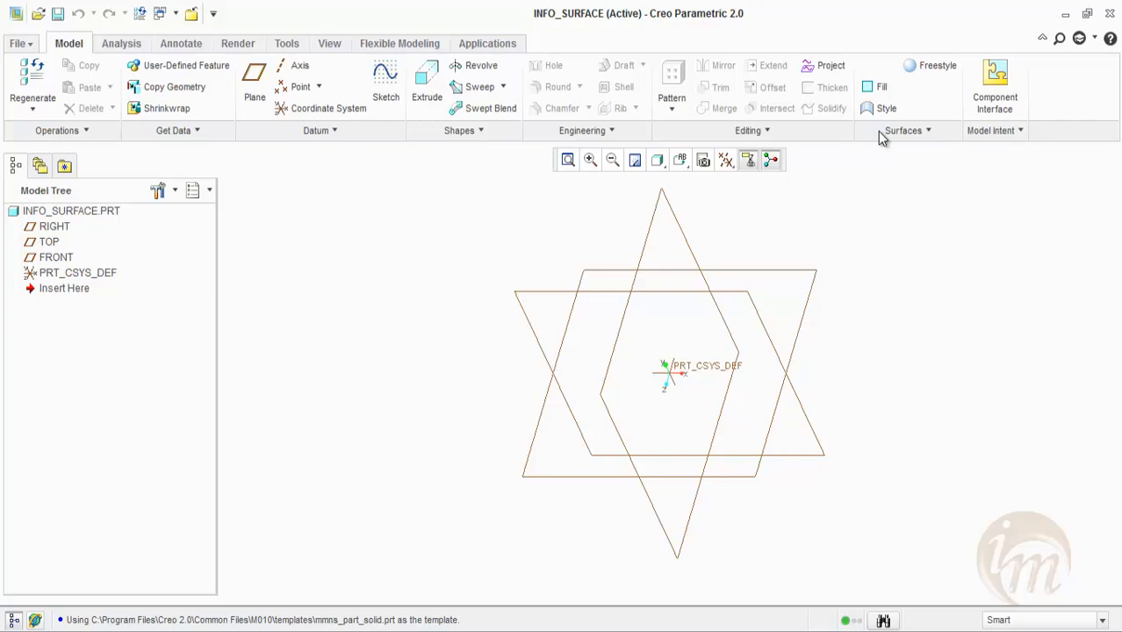
# - Start an Extrude feature and define its internal sketch on the FRONT plane with the RIGHT plane as reference
pyautogui.click(429, 100)
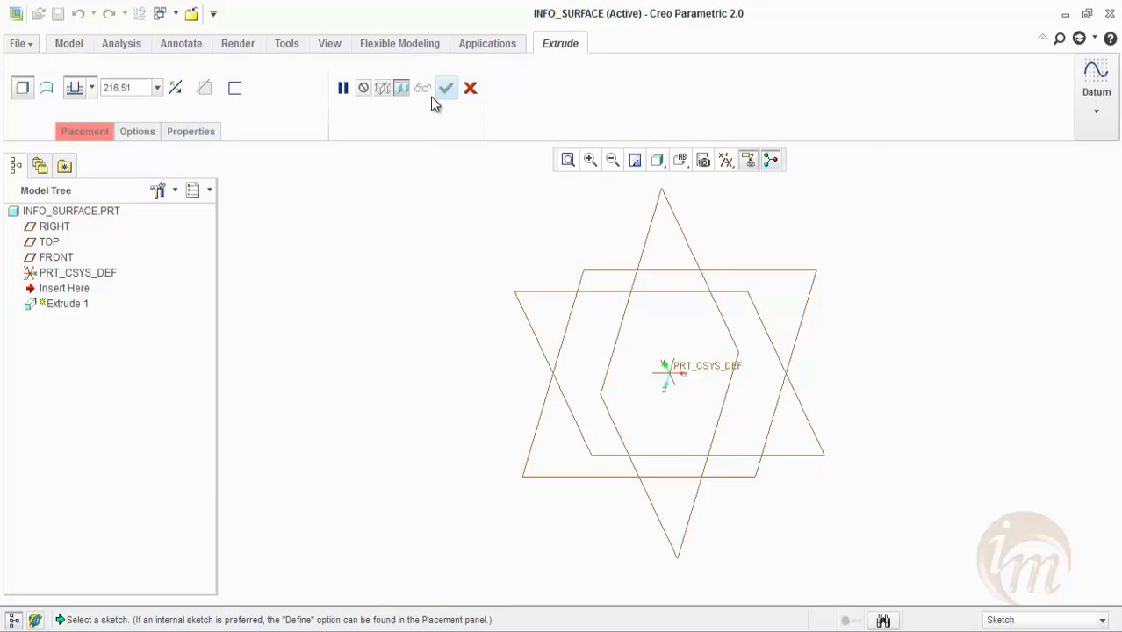
pyautogui.click(86, 134)
pyautogui.click(219, 187)
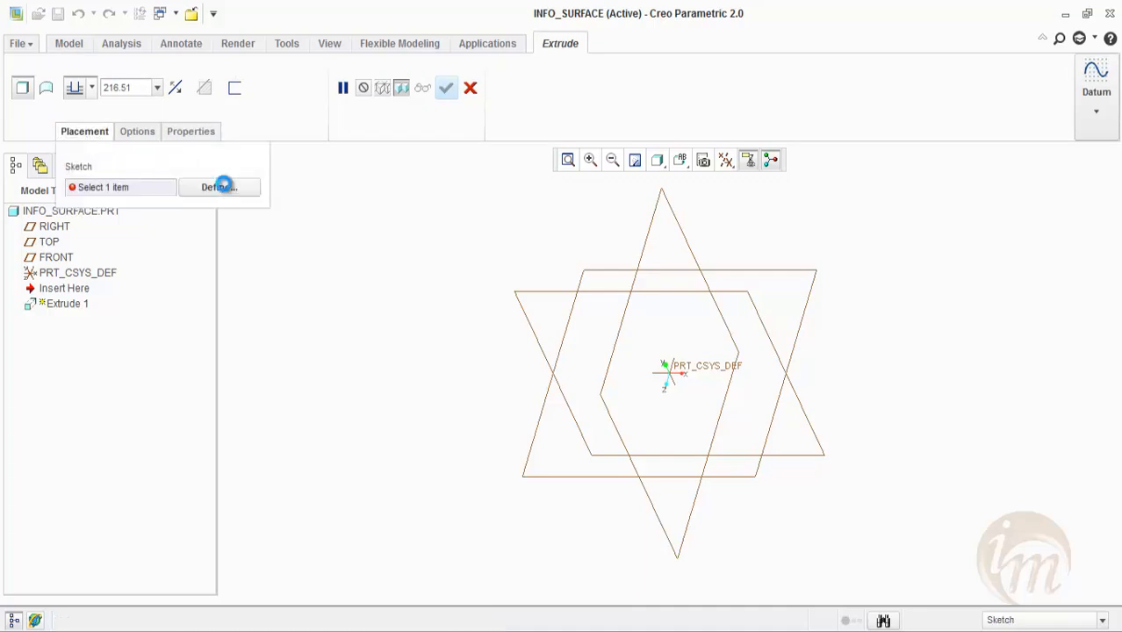
pyautogui.click(538, 295)
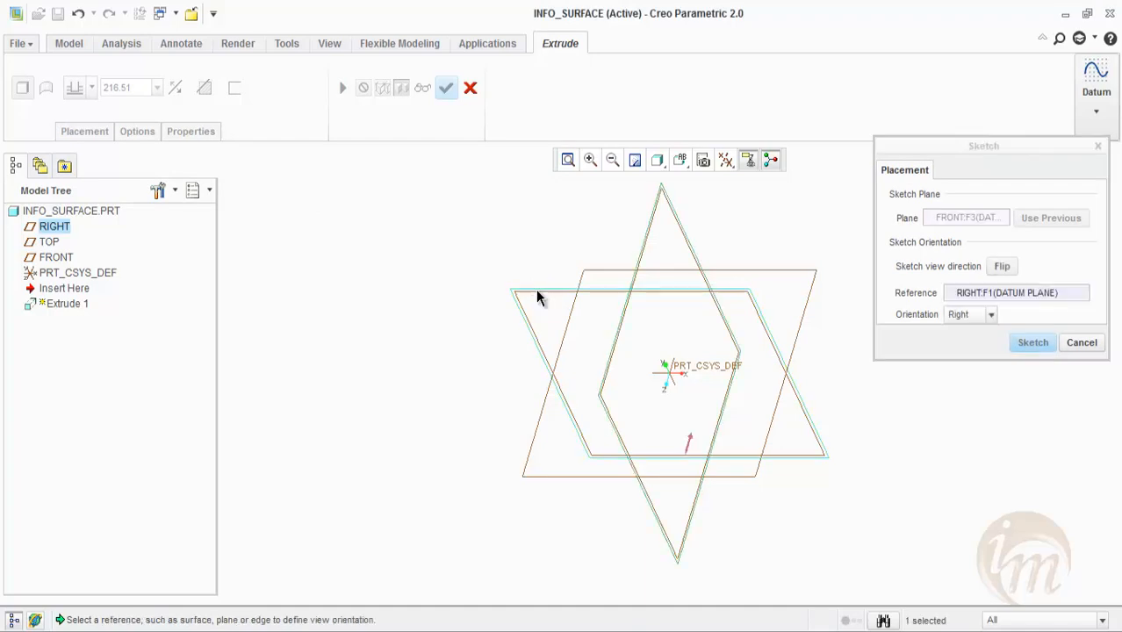
pyautogui.click(1032, 346)
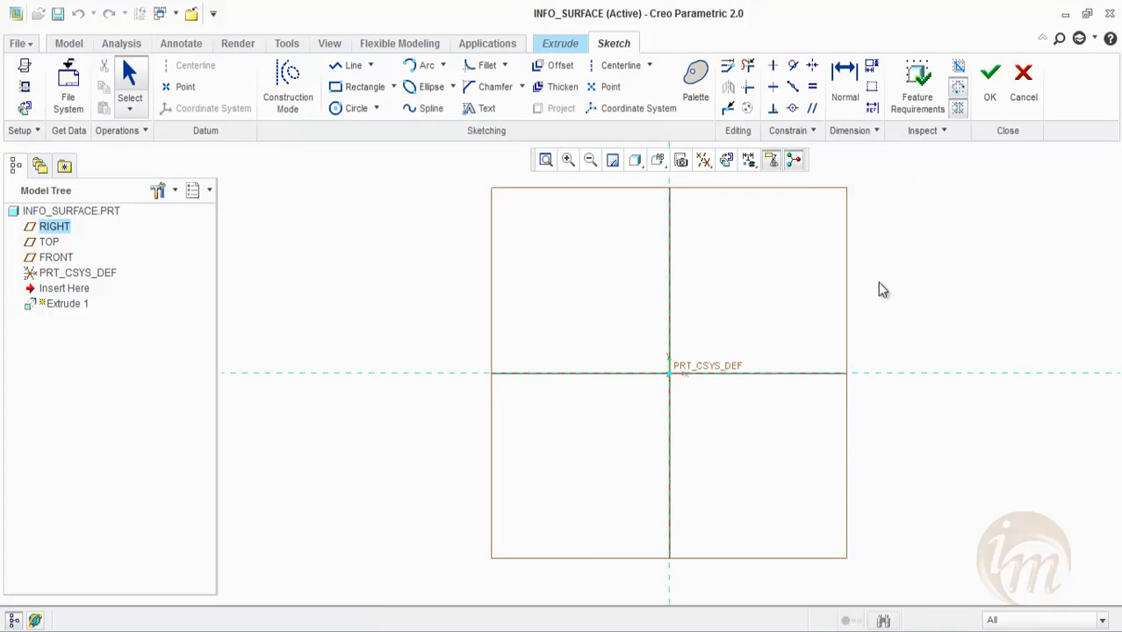
# - Sketch a circle centred on the origin, set its diameter to 300 mm, and accept the sketch
pyautogui.click(351, 107)
pyautogui.click(669, 373)
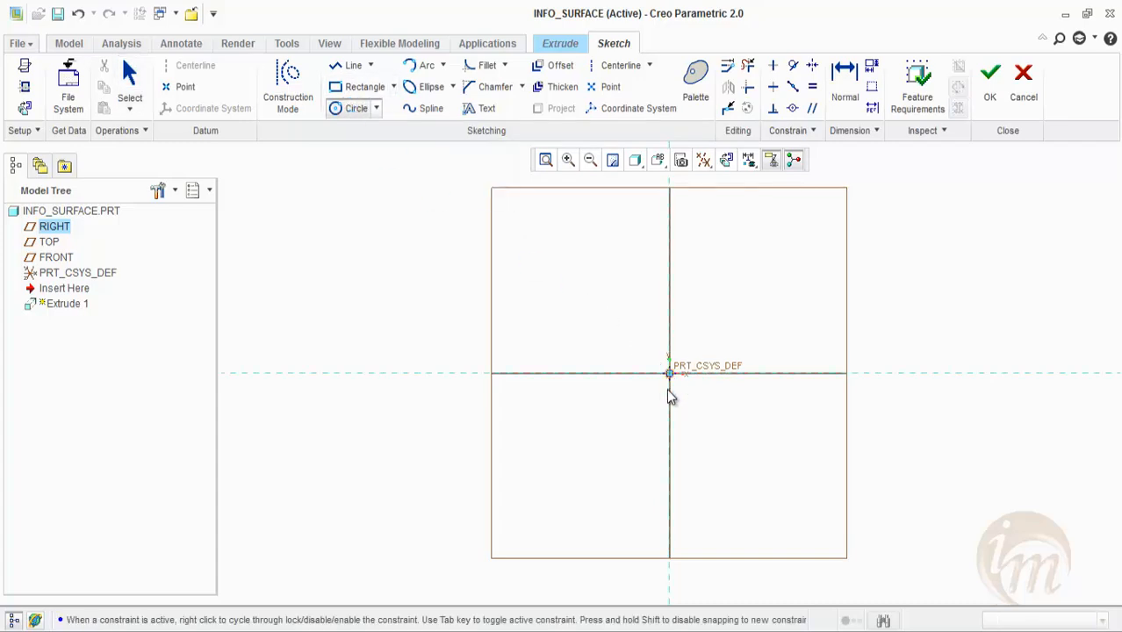
pyautogui.click(692, 482)
pyautogui.middleClick(866, 297)
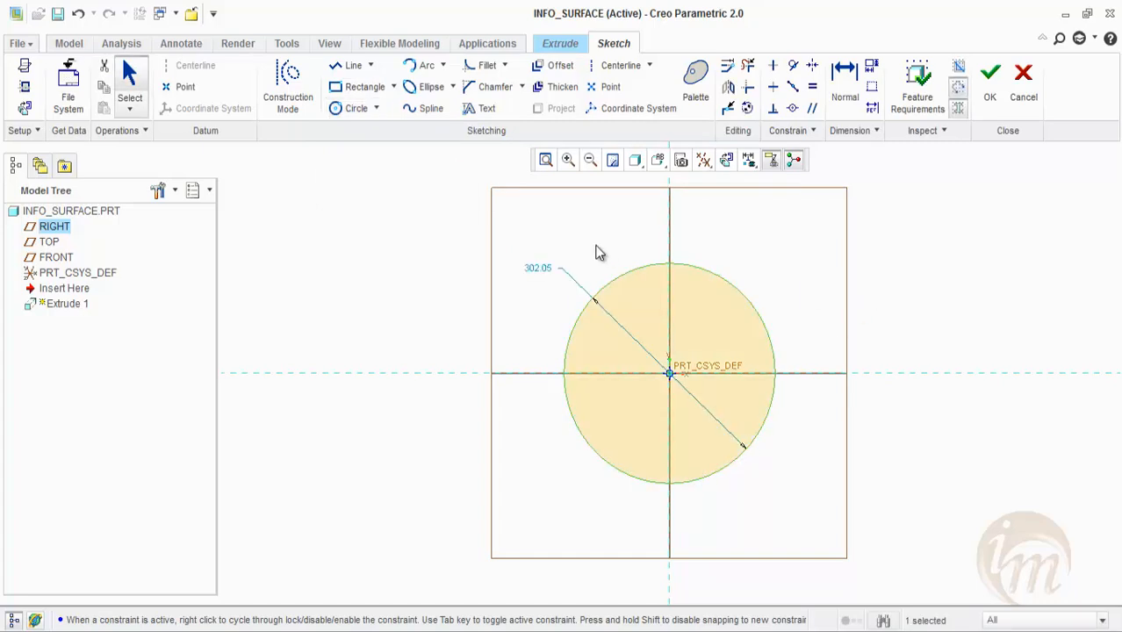
pyautogui.doubleClick(544, 266)
pyautogui.write('300')
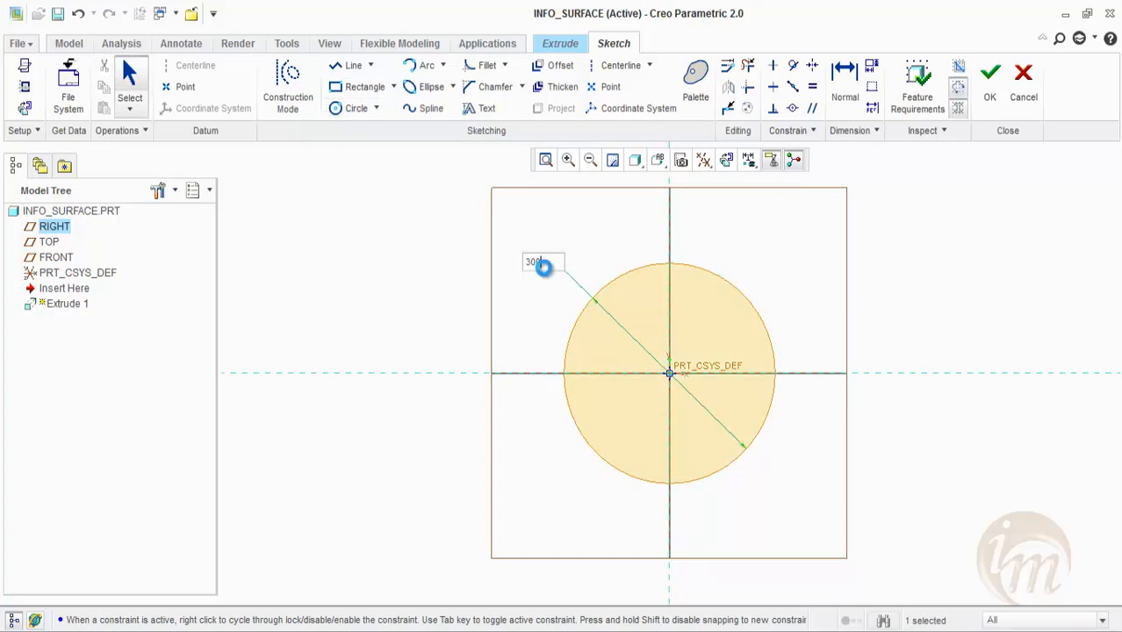
pyautogui.press('Return')
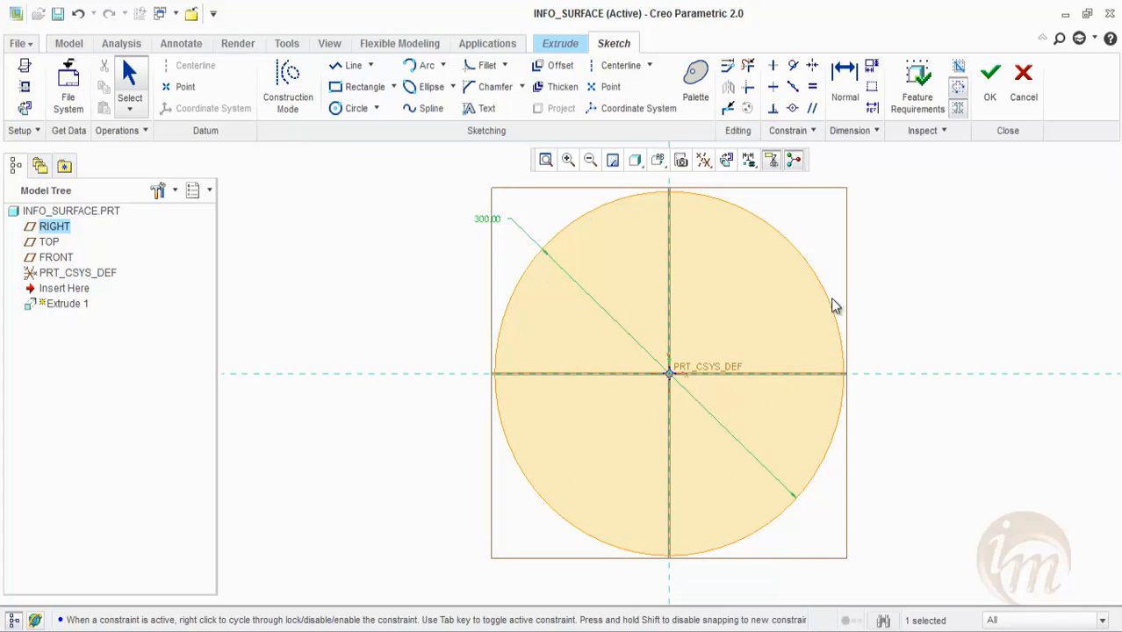
pyautogui.click(957, 255)
pyautogui.click(989, 88)
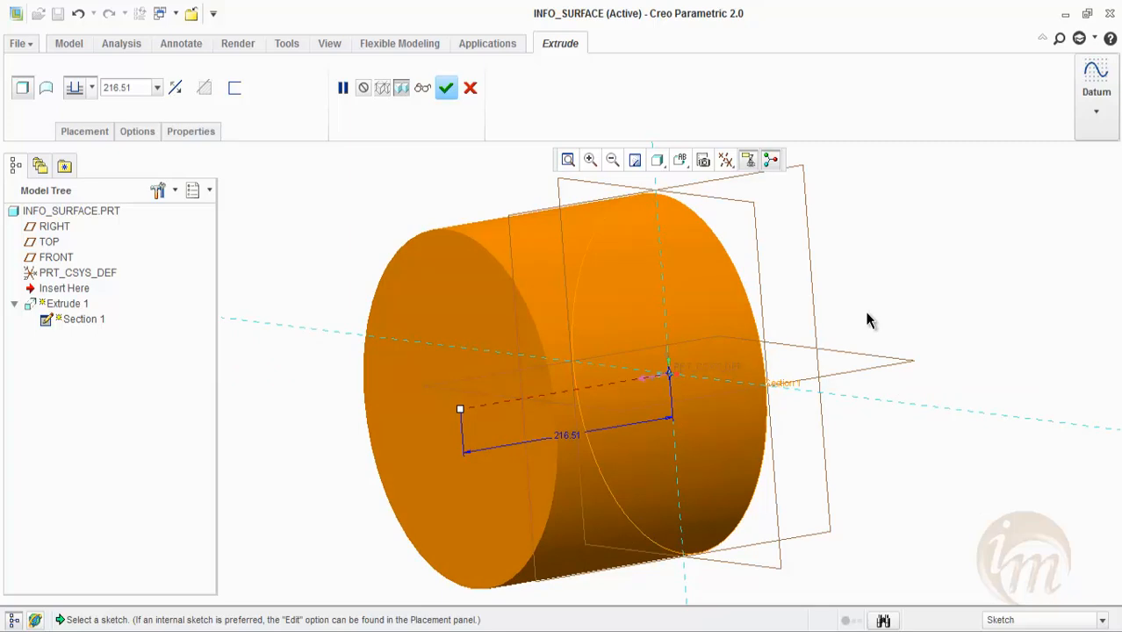
# - Switch the extrusion from solid to surface and stretch its depth to about 269 mm
pyautogui.click(46, 88)
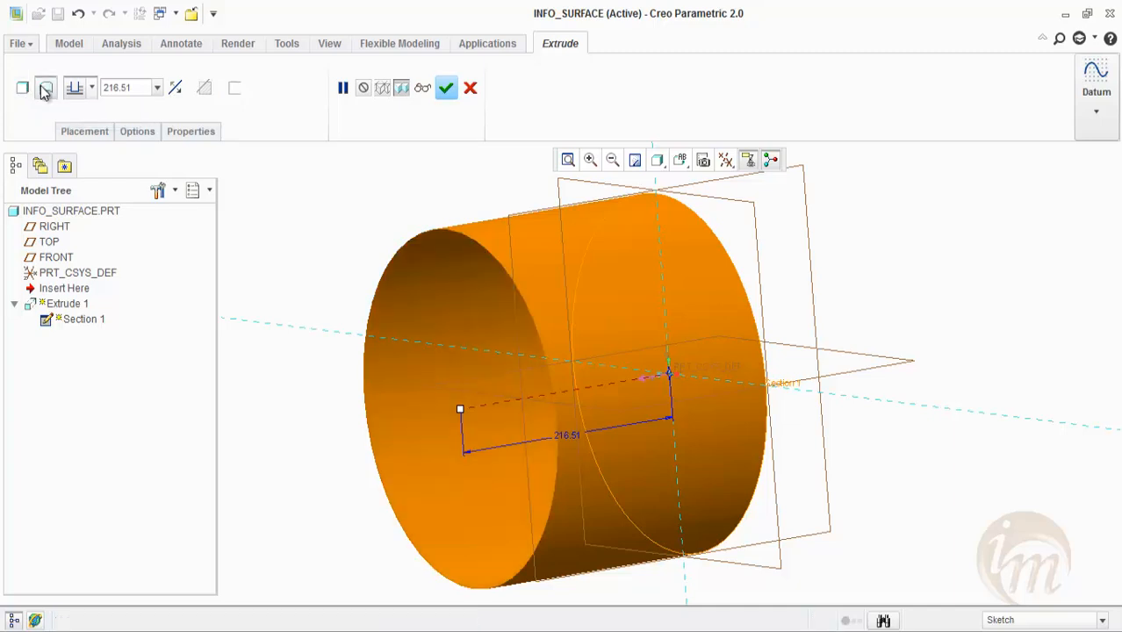
pyautogui.moveTo(623, 294); pyautogui.dragTo(720, 303, button='middle')
pyautogui.moveTo(676, 369); pyautogui.dragTo(856, 370, button='middle')
pyautogui.moveTo(896, 344); pyautogui.dragTo(952, 327)
pyautogui.click(92, 88)
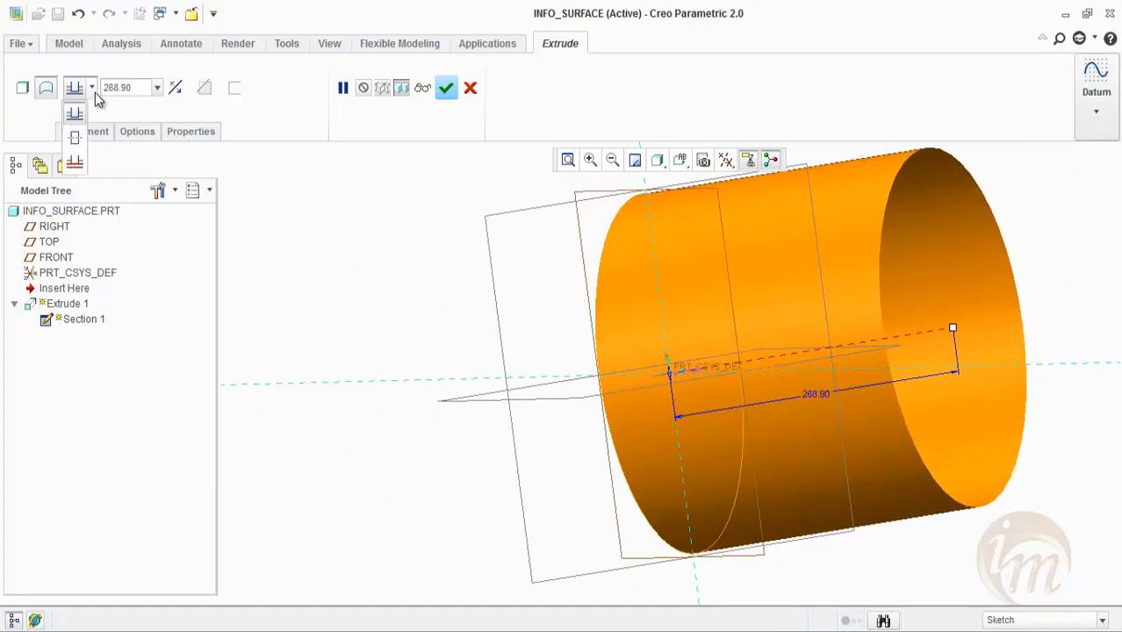
pyautogui.click(288, 239)
pyautogui.moveTo(693, 389); pyautogui.dragTo(713, 395, button='middle')
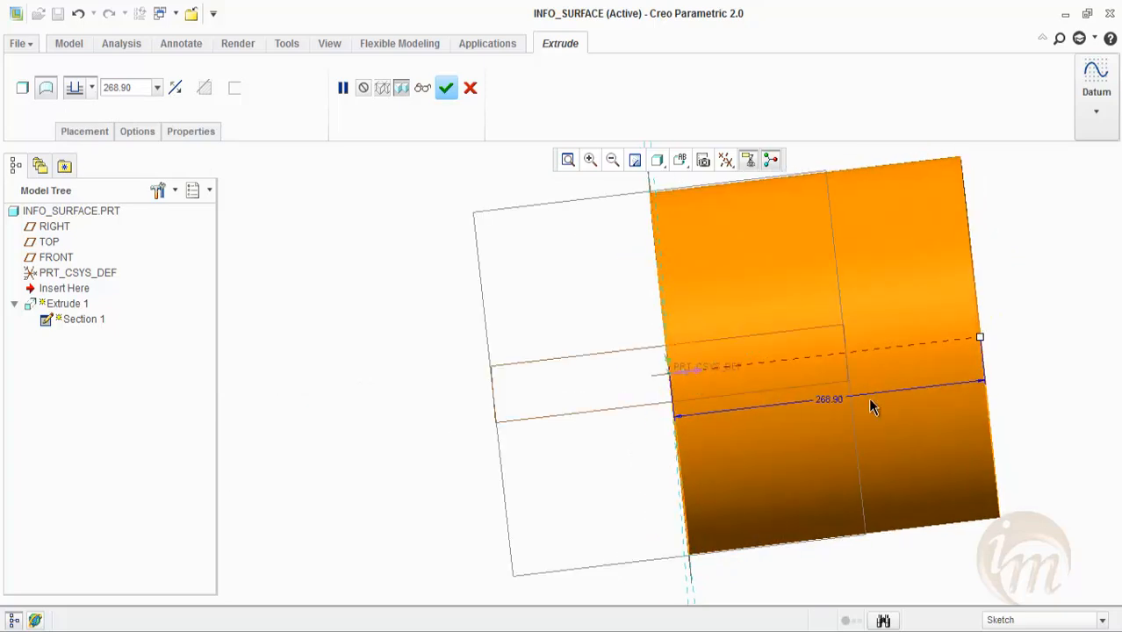
# - Pull the surface's depth through to the opposite side and back to about 142 mm, and complete the extrusion
pyautogui.moveTo(978, 341); pyautogui.dragTo(530, 403)
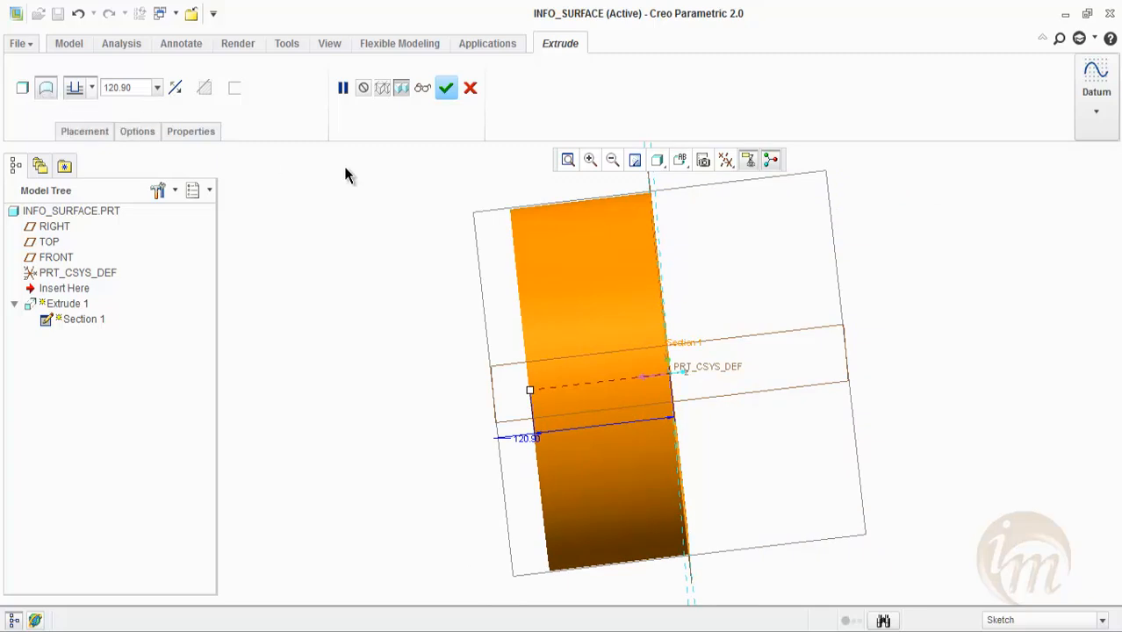
pyautogui.moveTo(531, 391); pyautogui.dragTo(840, 409)
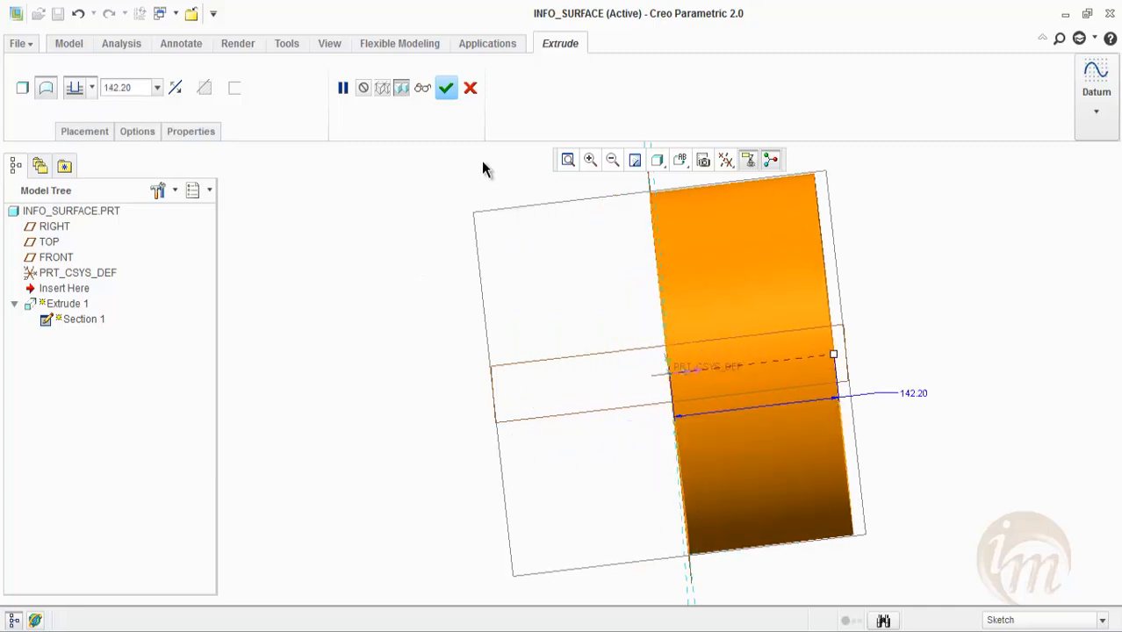
pyautogui.click(446, 89)
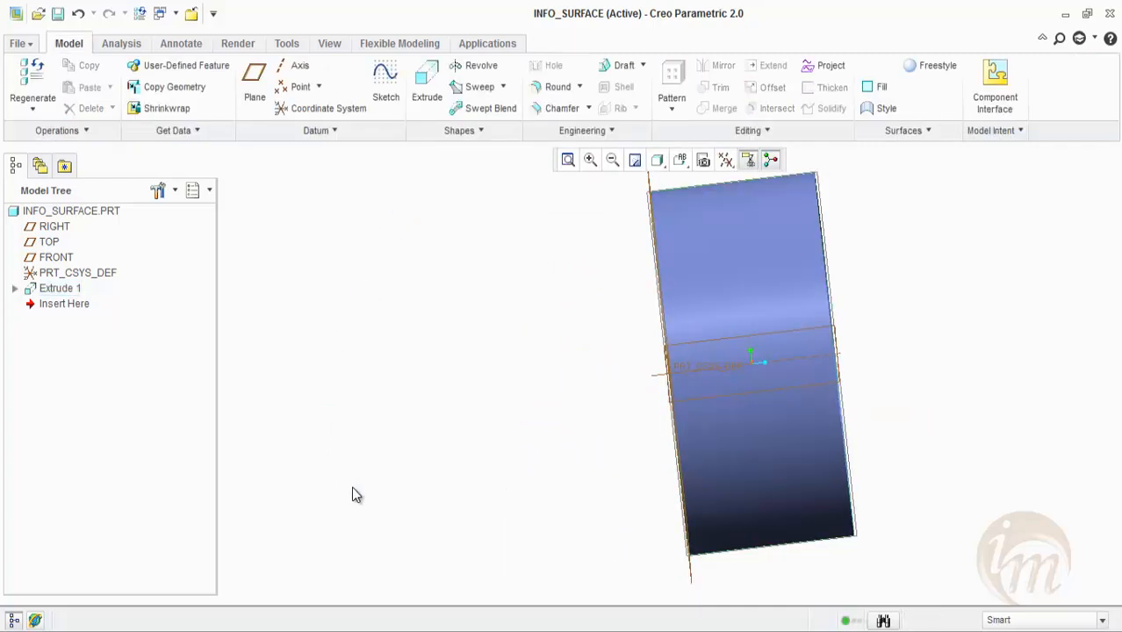
pyautogui.moveTo(465, 516); pyautogui.dragTo(662, 394, button='middle')
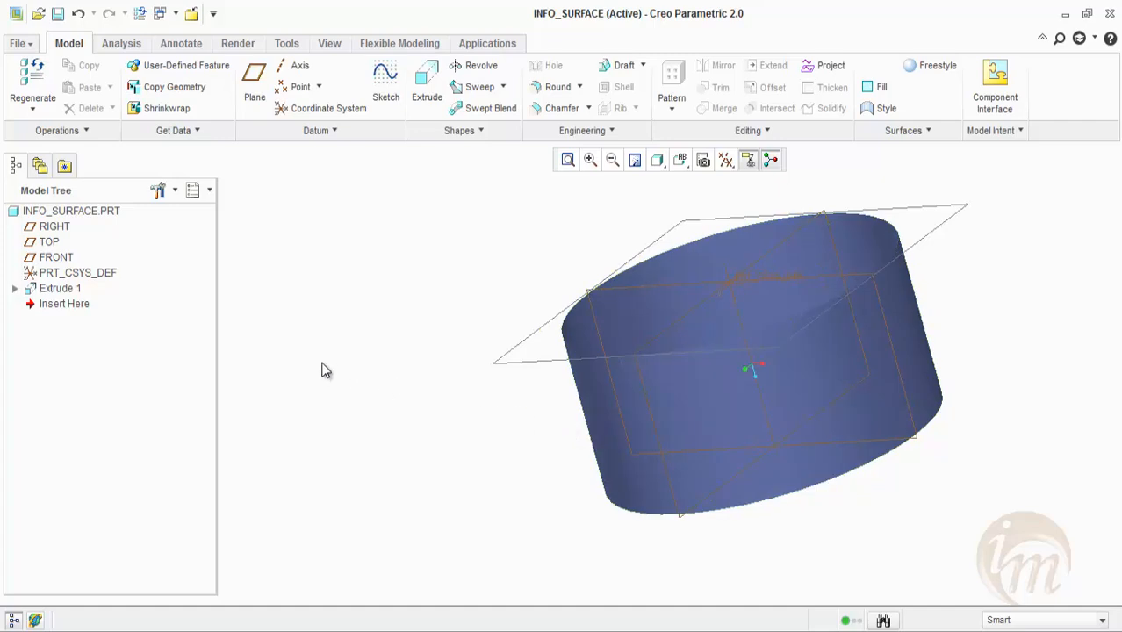
# - Redefine the extruded surface, open its internal sketch, and delete the circle
pyautogui.click(60, 290)
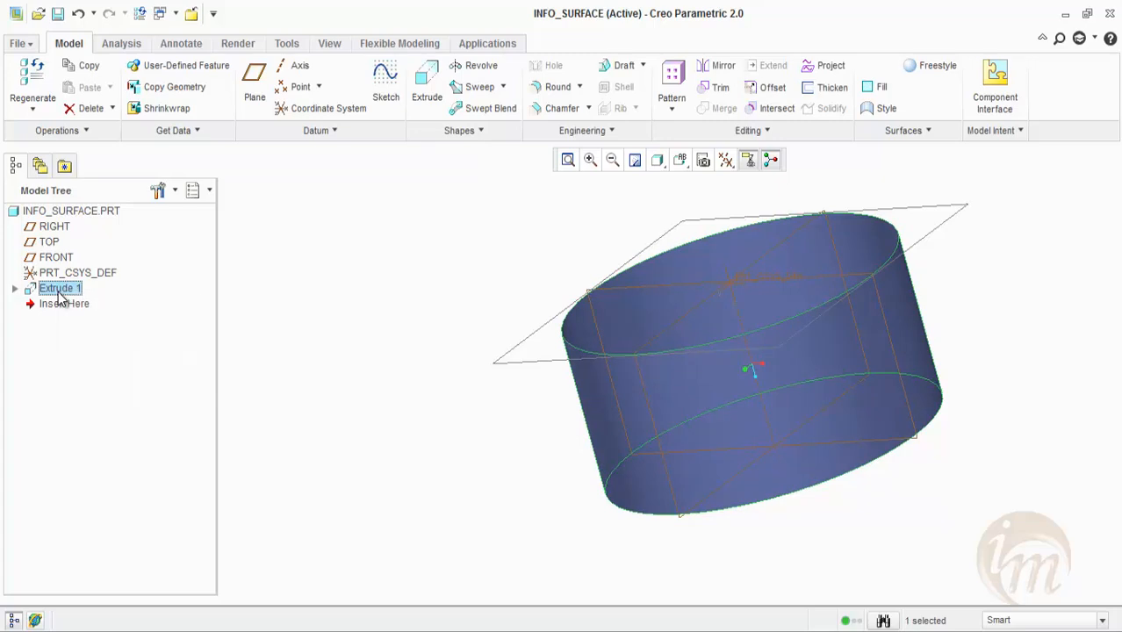
pyautogui.rightClick(59, 290)
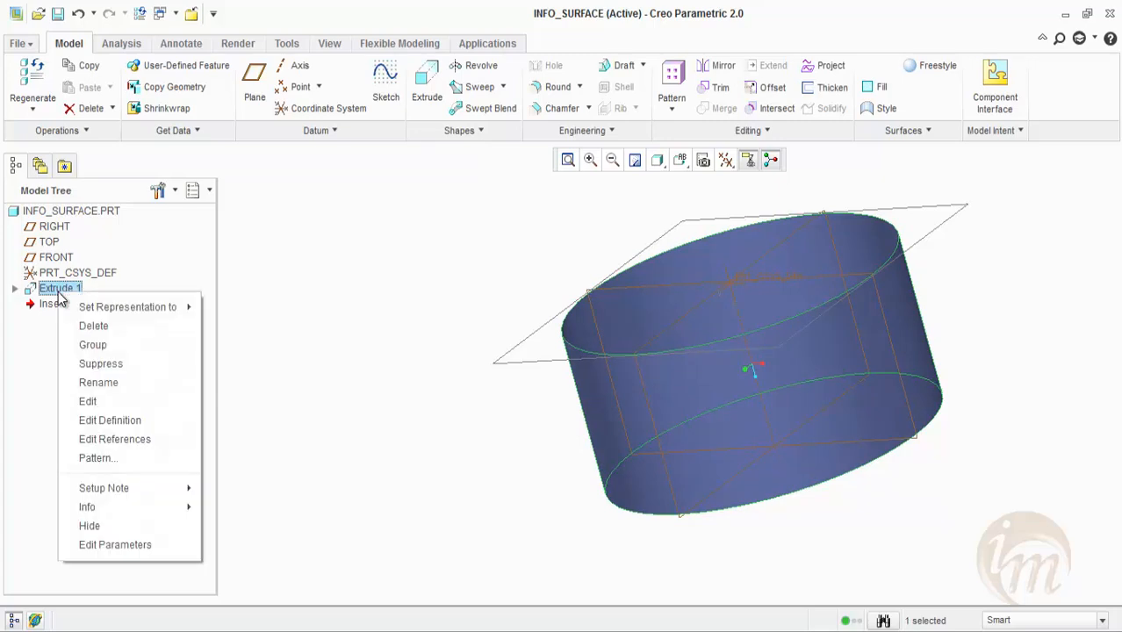
pyautogui.click(123, 425)
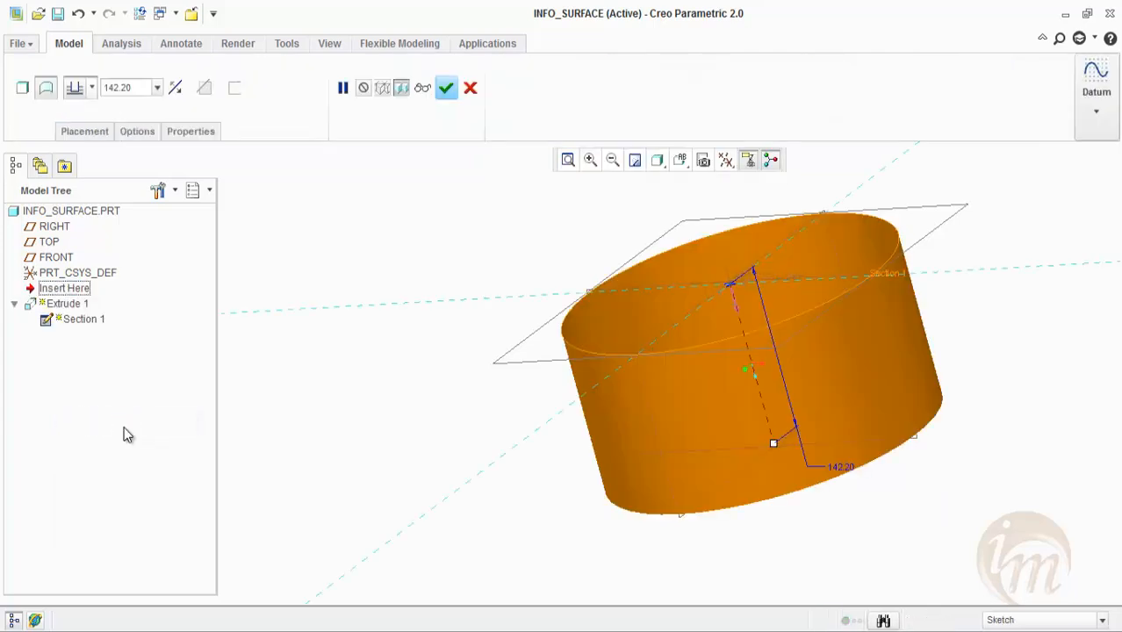
pyautogui.click(82, 131)
pyautogui.click(233, 191)
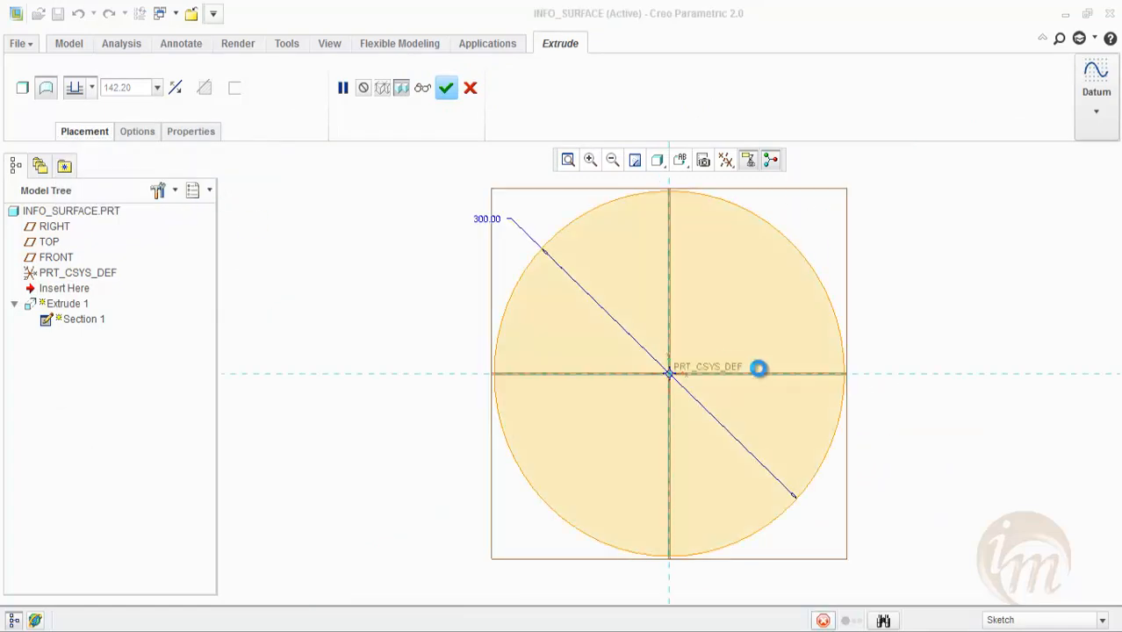
pyautogui.click(509, 311)
pyautogui.press('Delete')
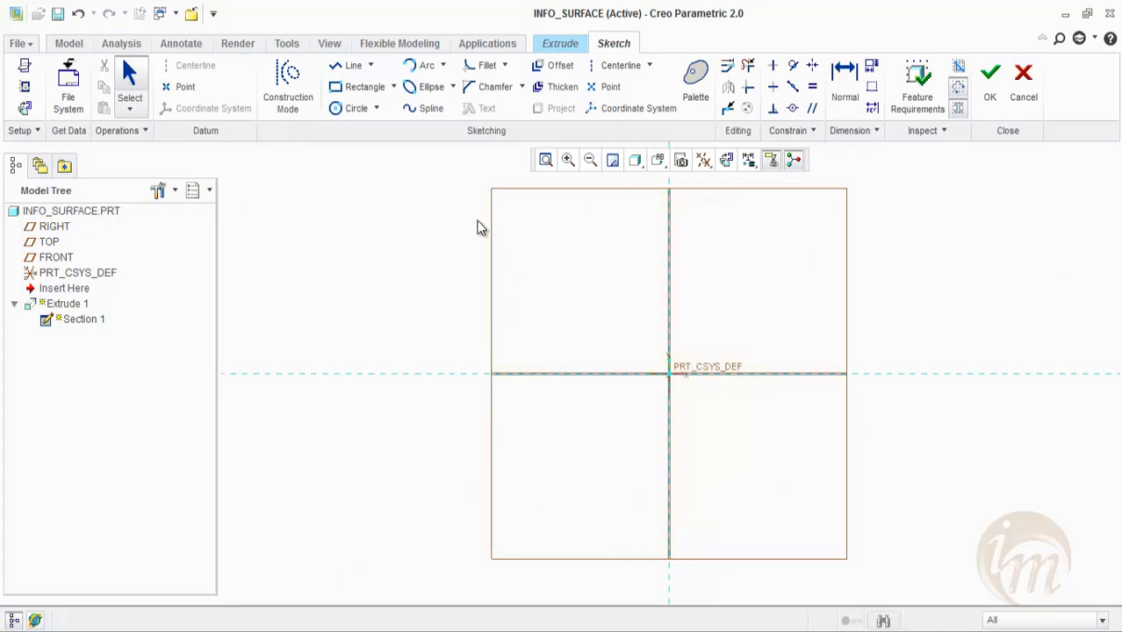
# - Sketch an open chain of four lines with horizontal segments about 221 mm and 183 mm long, and accept the sketch
pyautogui.click(351, 65)
pyautogui.click(364, 353)
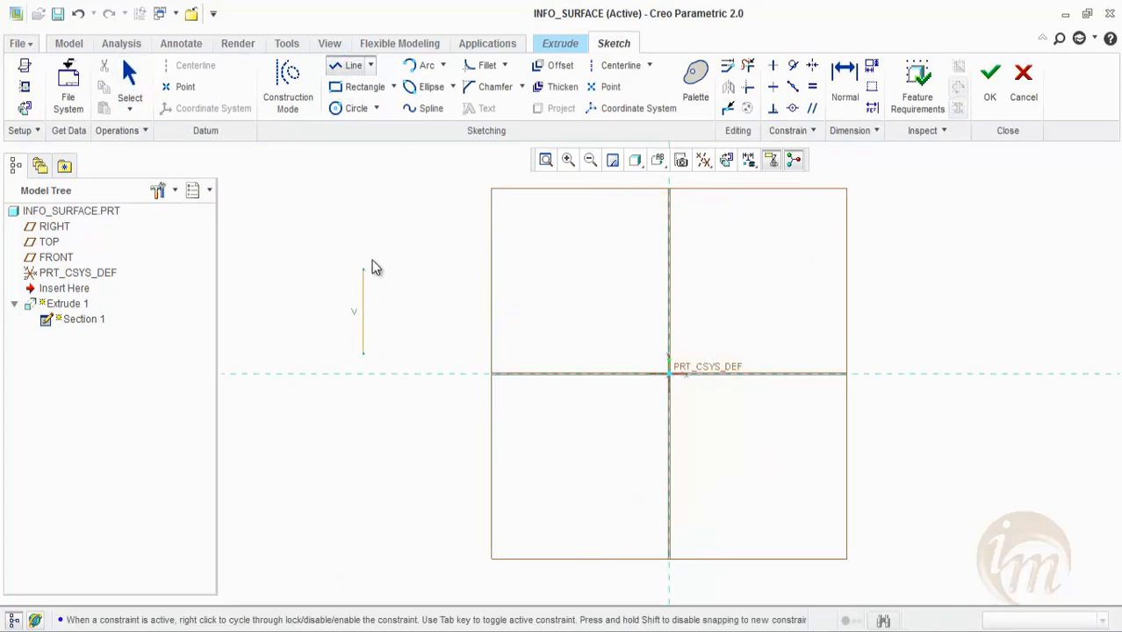
pyautogui.click(372, 260)
pyautogui.click(630, 258)
pyautogui.click(769, 354)
pyautogui.click(983, 353)
pyautogui.middleClick(1020, 327)
pyautogui.middleClick(1019, 330)
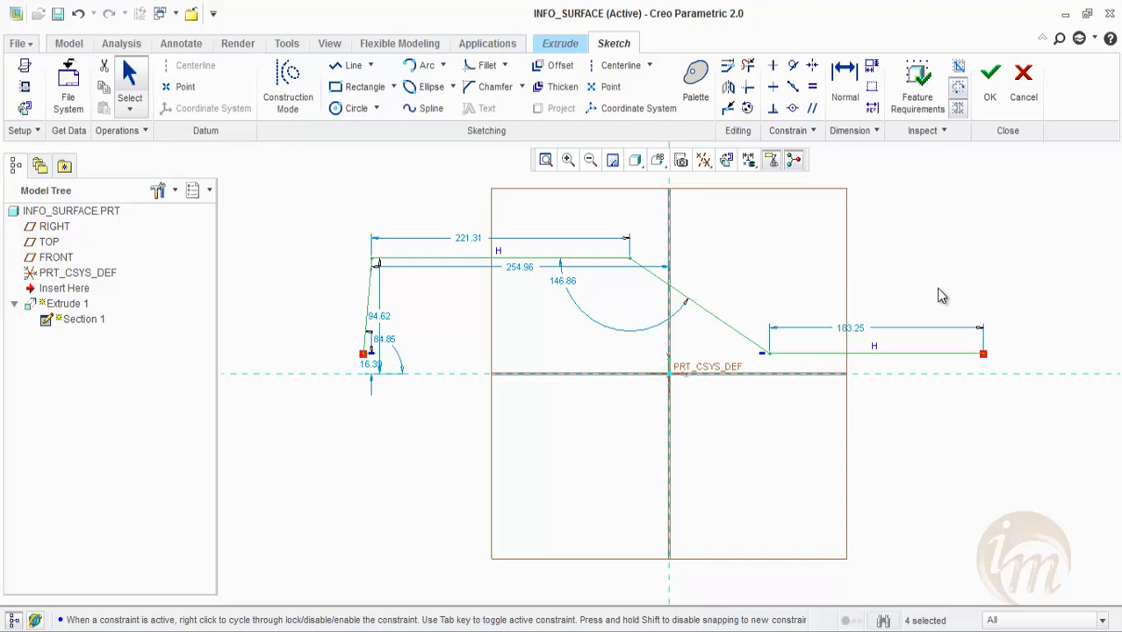
pyautogui.click(981, 97)
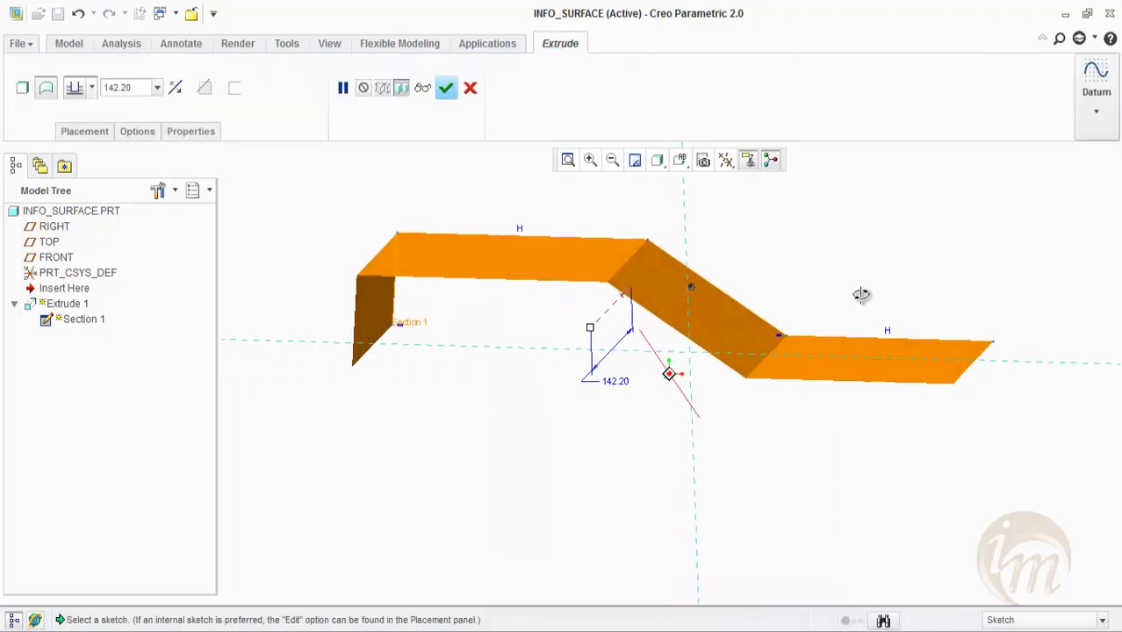
# - Extend the stepped surface's extrusion depth to about 252 mm and complete the feature
pyautogui.moveTo(566, 356); pyautogui.dragTo(517, 450)
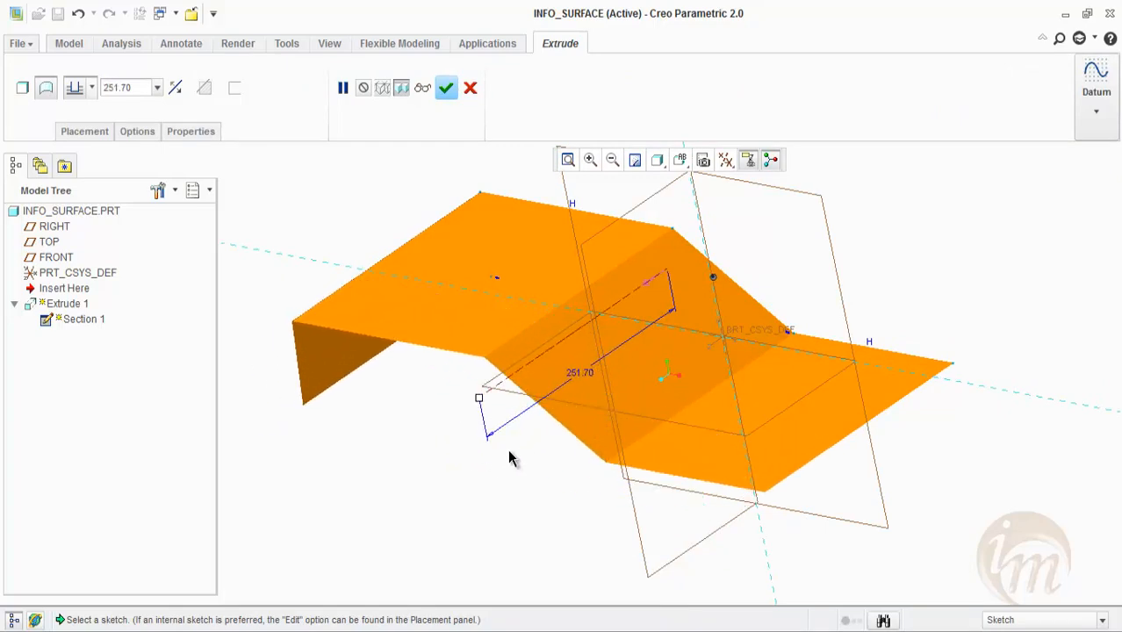
pyautogui.click(446, 87)
pyautogui.click(706, 259)
pyautogui.moveTo(706, 259); pyautogui.dragTo(726, 326, button='middle')
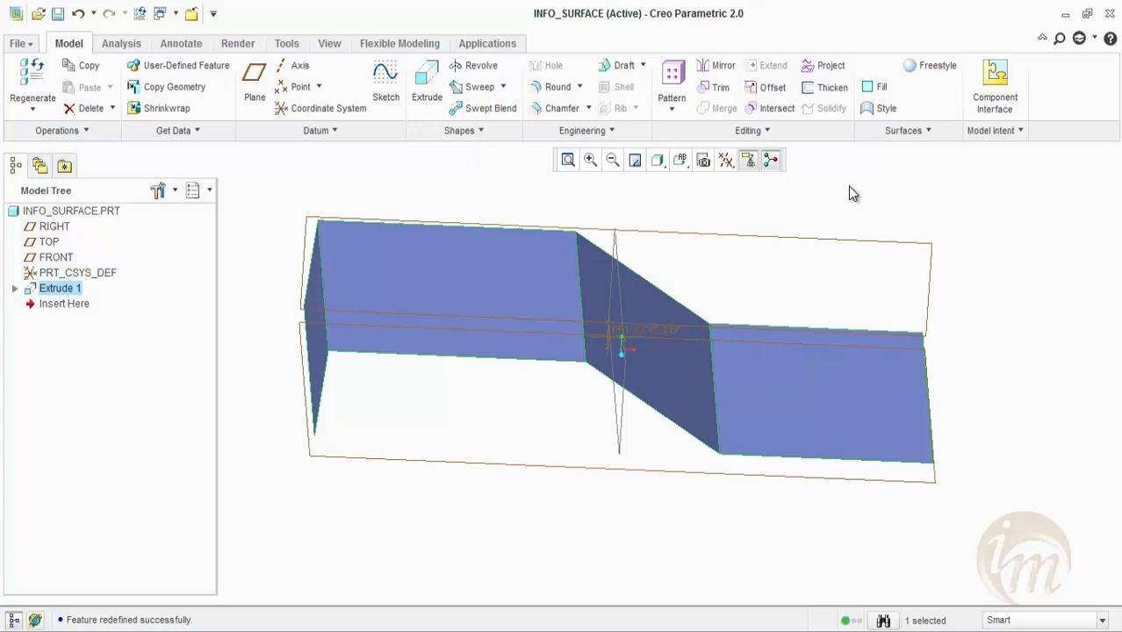
# - Redefine the stepped extruded surface and open its internal sketch for editing
pyautogui.rightClick(70, 291)
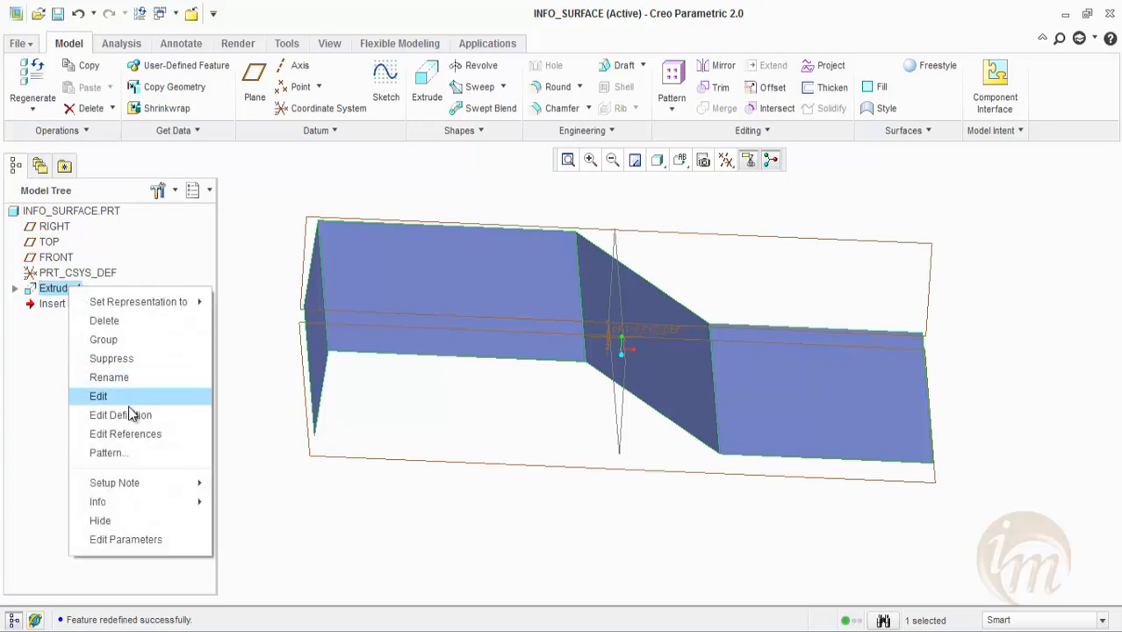
pyautogui.click(98, 413)
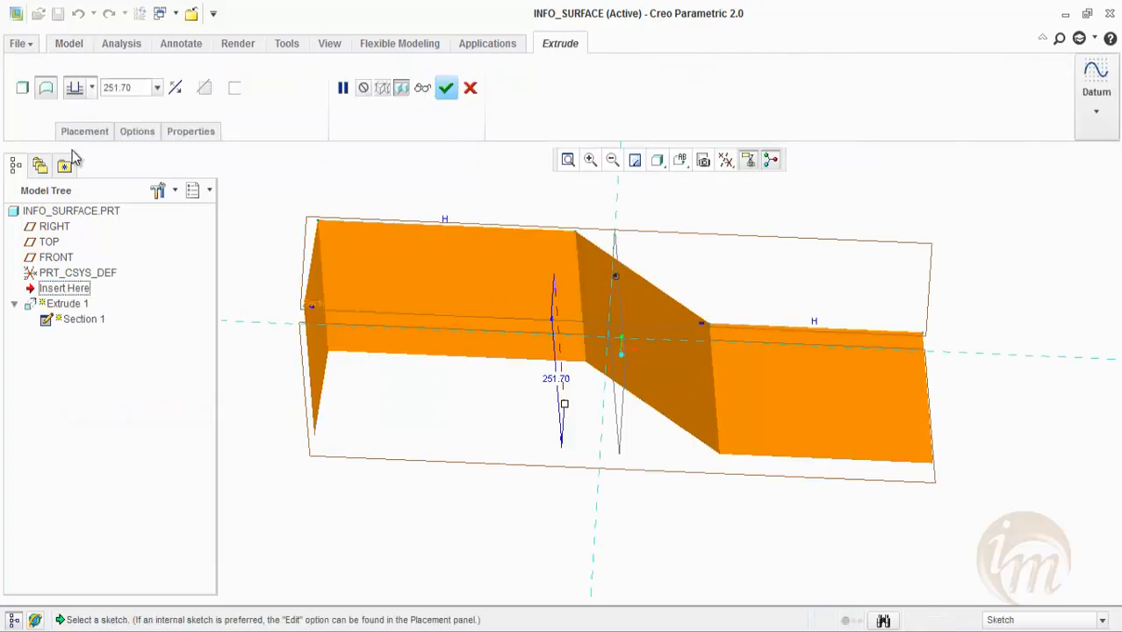
pyautogui.click(83, 131)
pyautogui.click(195, 195)
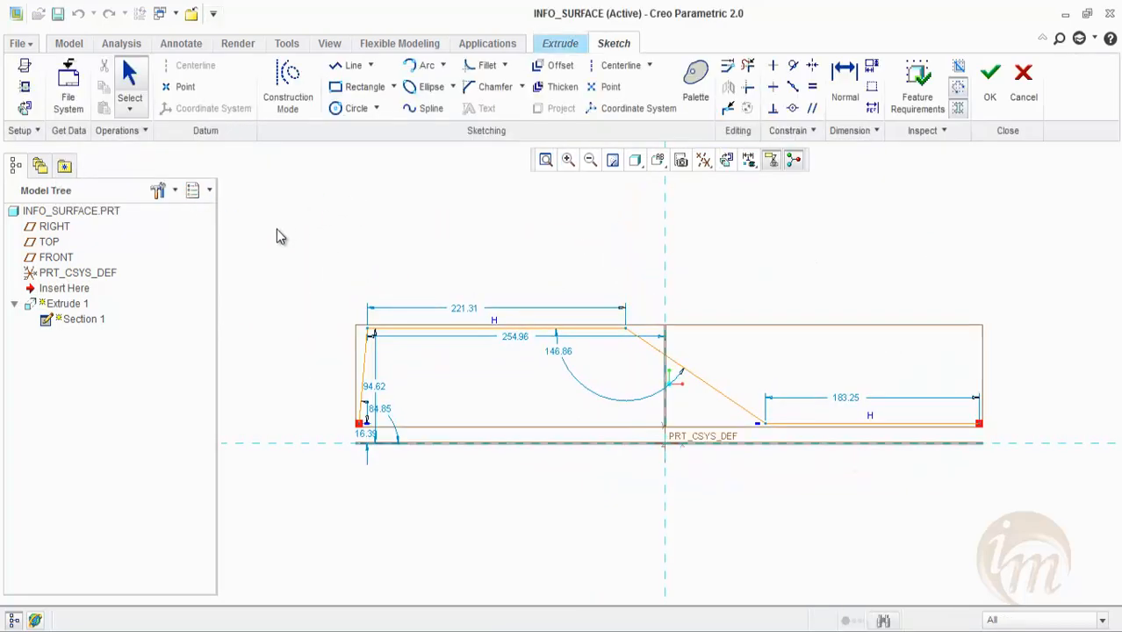
# - Close the open profile with three lines running beneath the horizontal reference, joining its two free ends
pyautogui.click(352, 67)
pyautogui.click(359, 424)
pyautogui.click(376, 501)
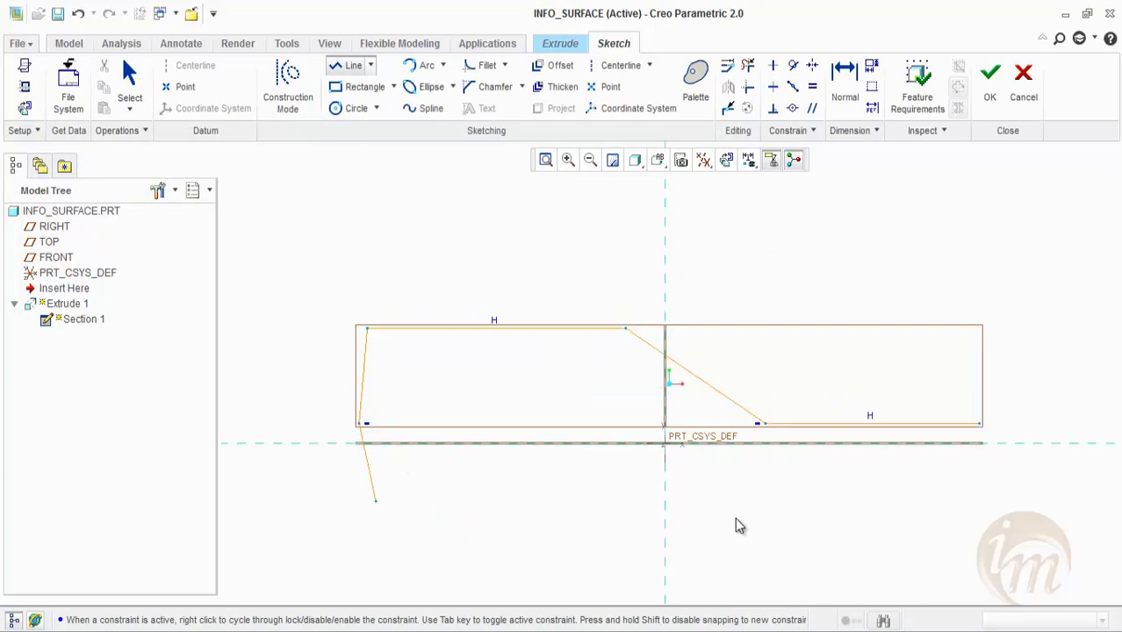
pyautogui.click(981, 501)
pyautogui.click(980, 423)
pyautogui.middleClick(1029, 332)
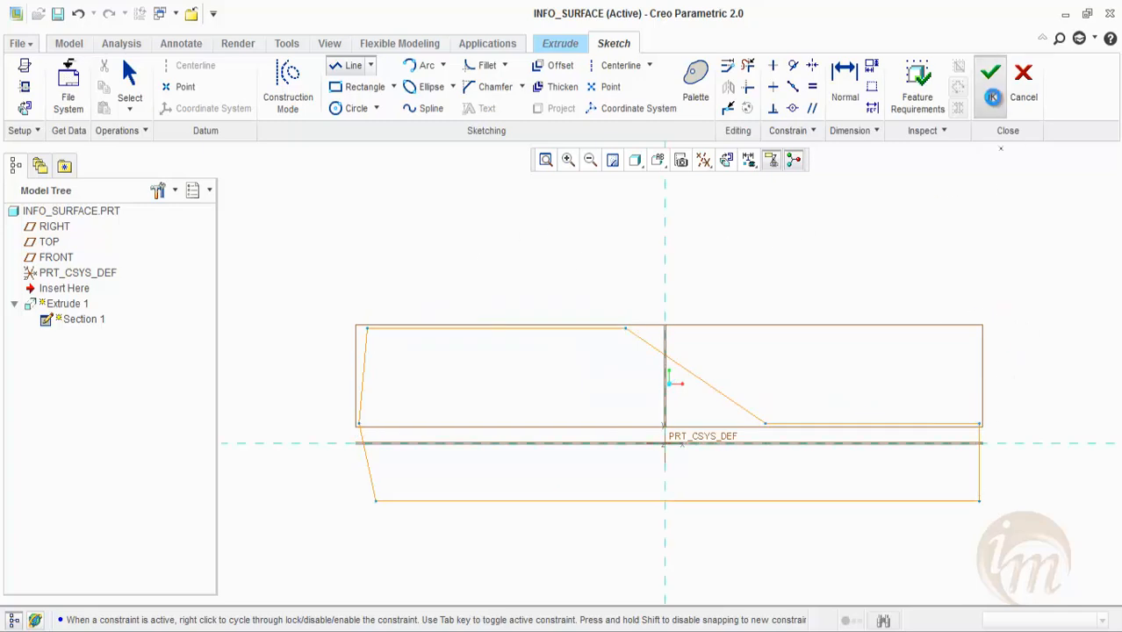
# - Accept the closed profile sketch and shorten the surface's extrusion depth to about 216 mm
pyautogui.click(991, 84)
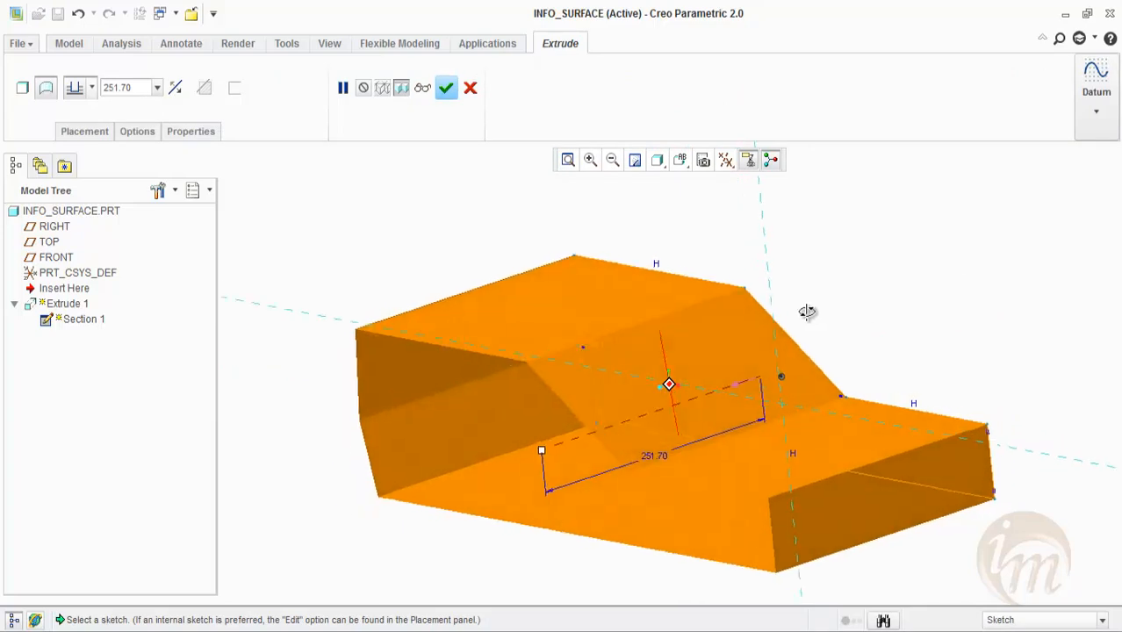
pyautogui.moveTo(542, 454); pyautogui.dragTo(571, 451)
pyautogui.moveTo(571, 452); pyautogui.dragTo(789, 459, button='middle')
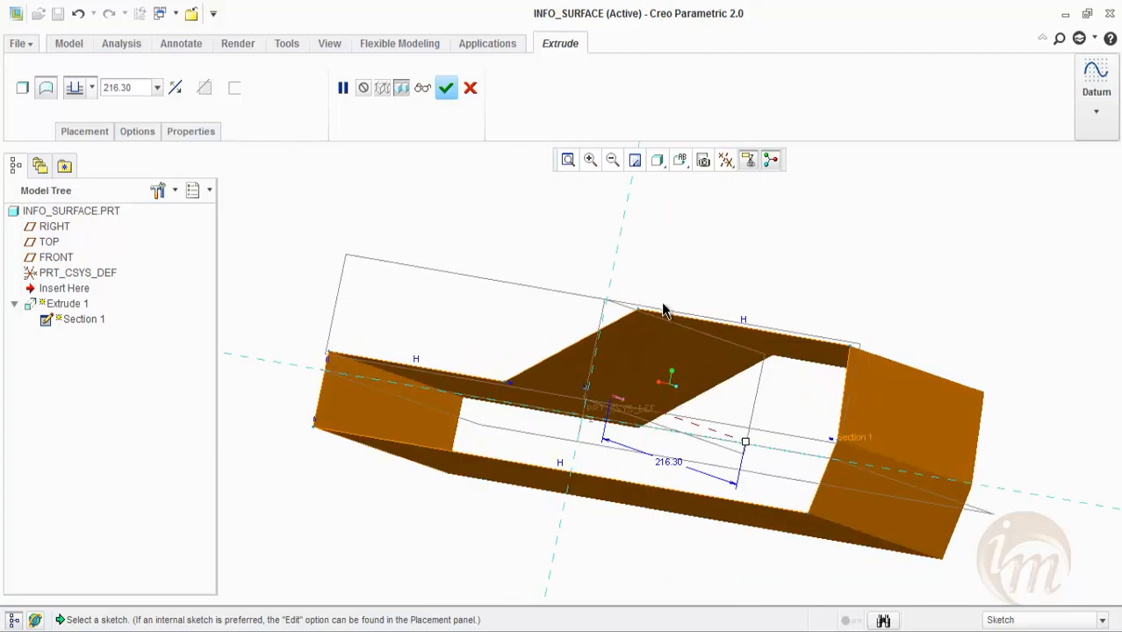
pyautogui.moveTo(839, 468); pyautogui.dragTo(724, 468, button='middle')
# - Close both ends of the extruded surface with the Capped ends option and complete the feature
pyautogui.click(140, 136)
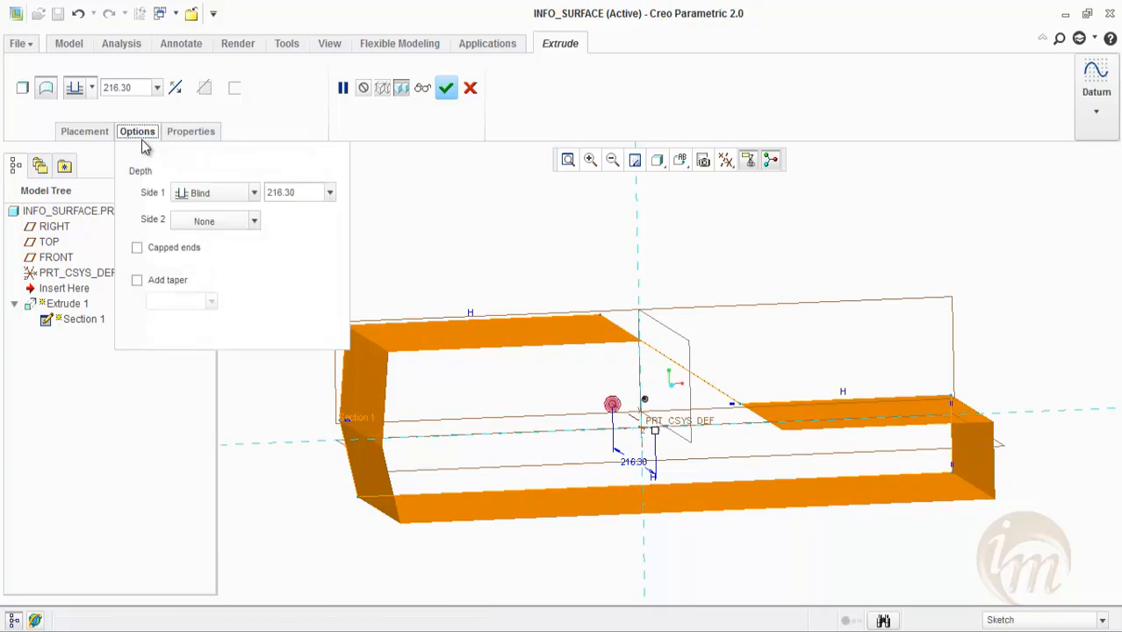
pyautogui.click(165, 249)
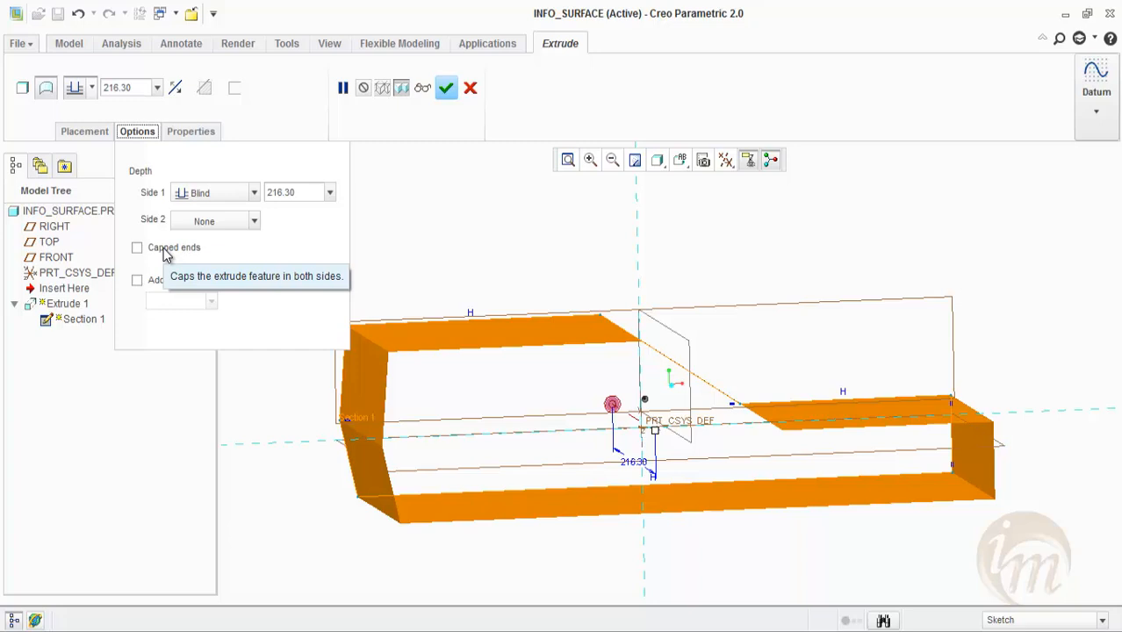
pyautogui.click(166, 250)
pyautogui.moveTo(470, 315); pyautogui.dragTo(648, 323, button='middle')
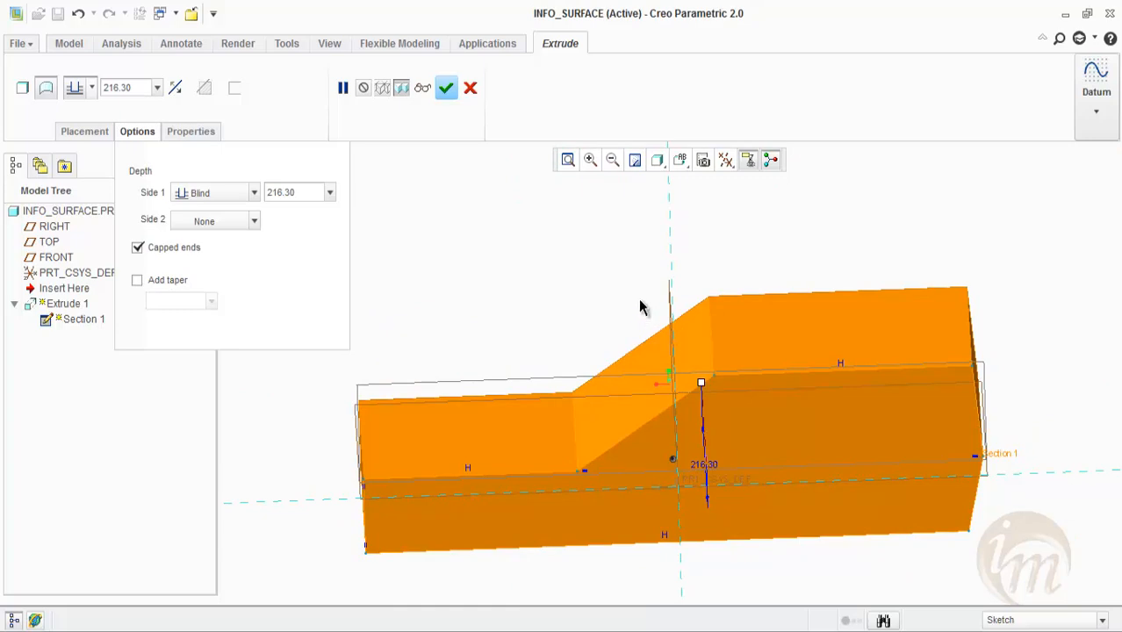
pyautogui.click(446, 88)
pyautogui.moveTo(744, 405)
pyautogui.mouseDown(button='middle')
pyautogui.moveTo(685, 347)
pyautogui.moveTo(671, 299)
pyautogui.moveTo(665, 336)
pyautogui.moveTo(711, 397)
pyautogui.moveTo(734, 403)
pyautogui.mouseUp(button='middle')
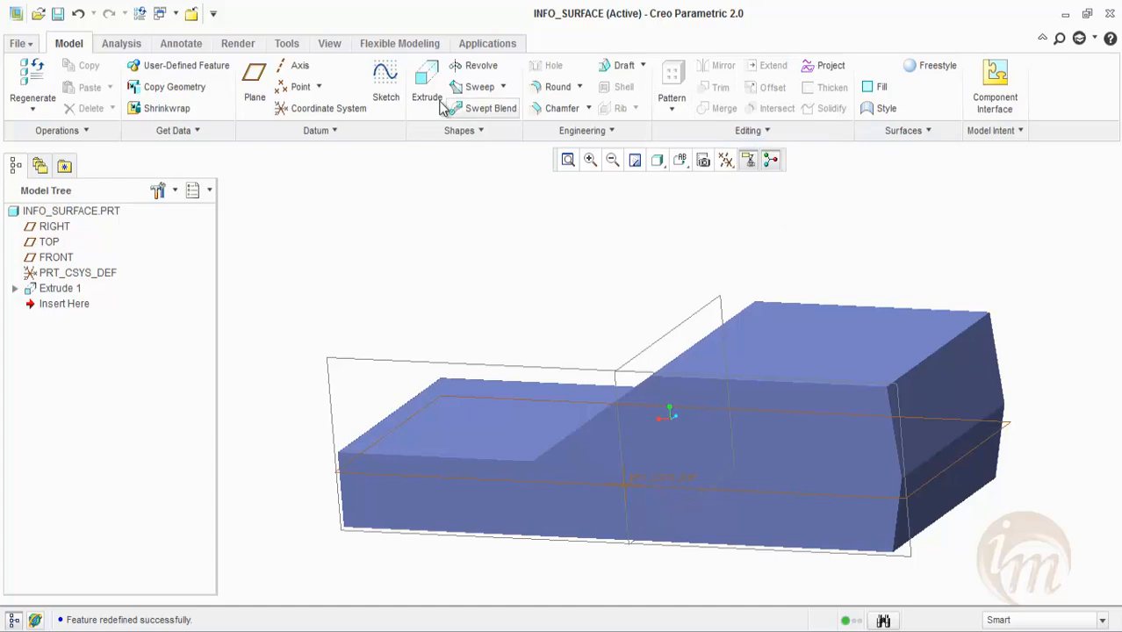
# - Redefine the capped Extrude 1 surface and open its internal sketch for editing
pyautogui.click(52, 289)
pyautogui.rightClick(52, 289)
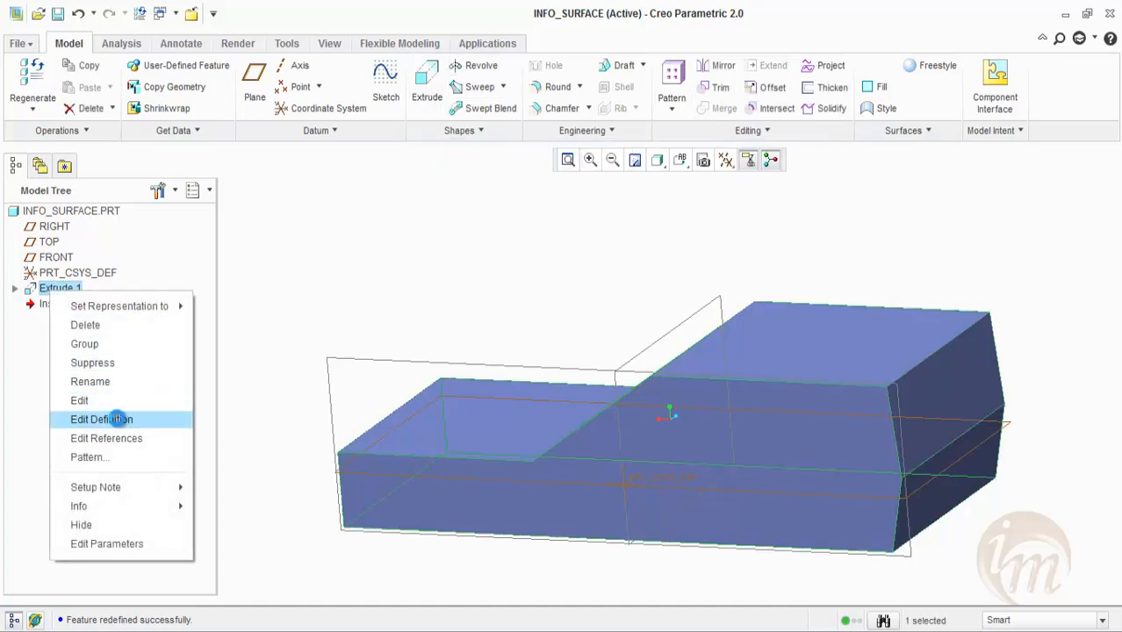
pyautogui.click(117, 419)
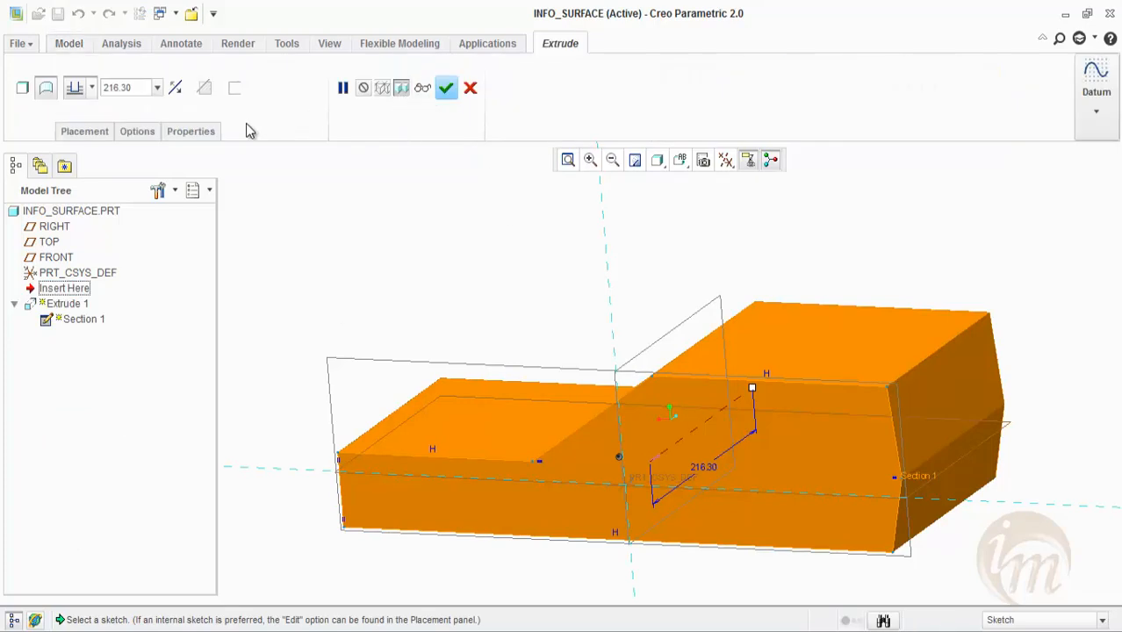
pyautogui.click(97, 132)
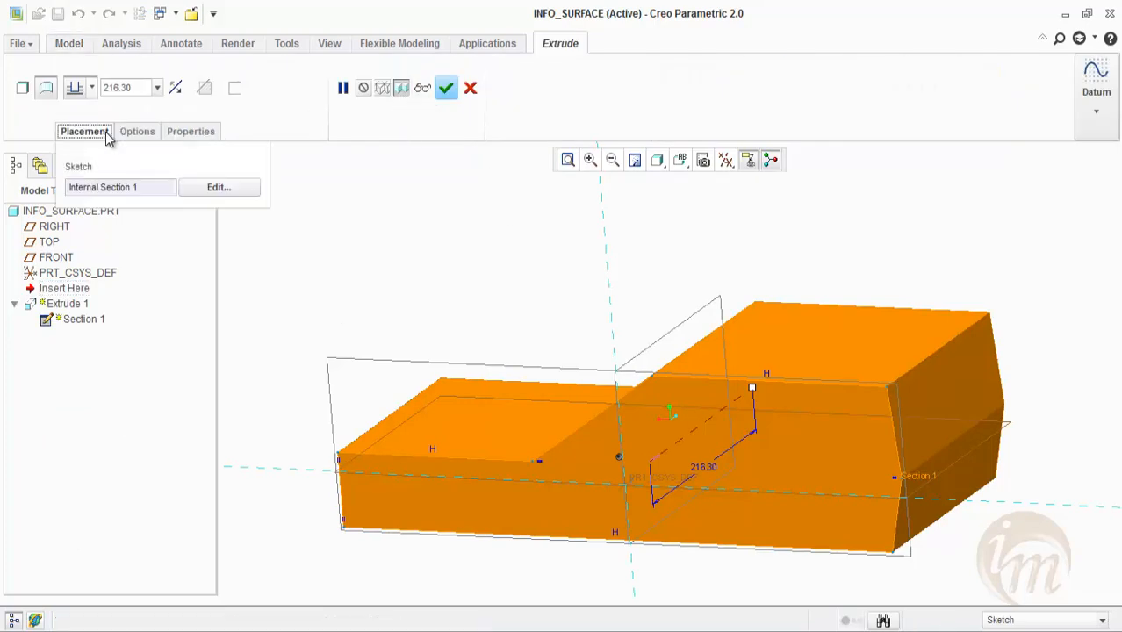
pyautogui.click(219, 187)
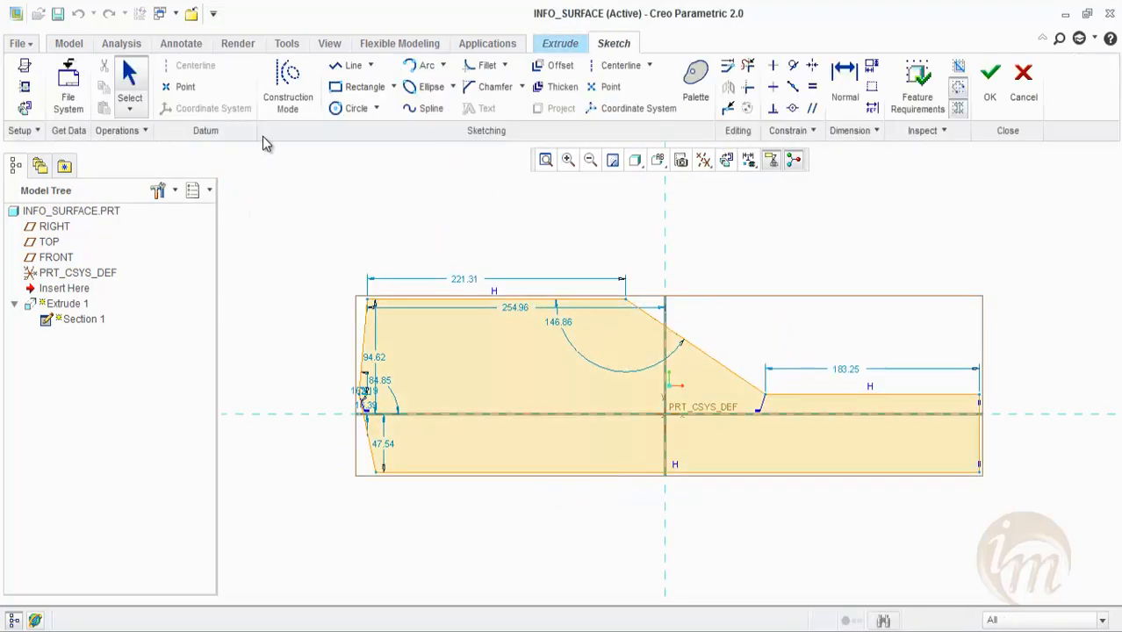
# - Sketch a circle inside the taller part of the closed profile, tangent to the horizontal reference, and accept the sketch
pyautogui.click(338, 111)
pyautogui.click(493, 377)
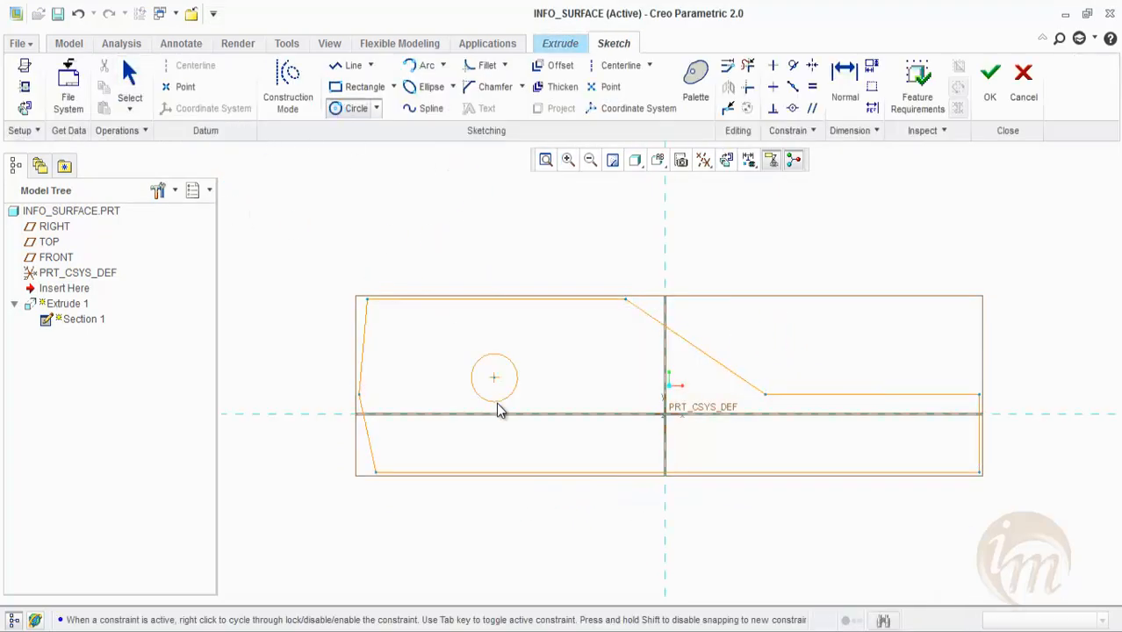
pyautogui.click(502, 418)
pyautogui.click(990, 98)
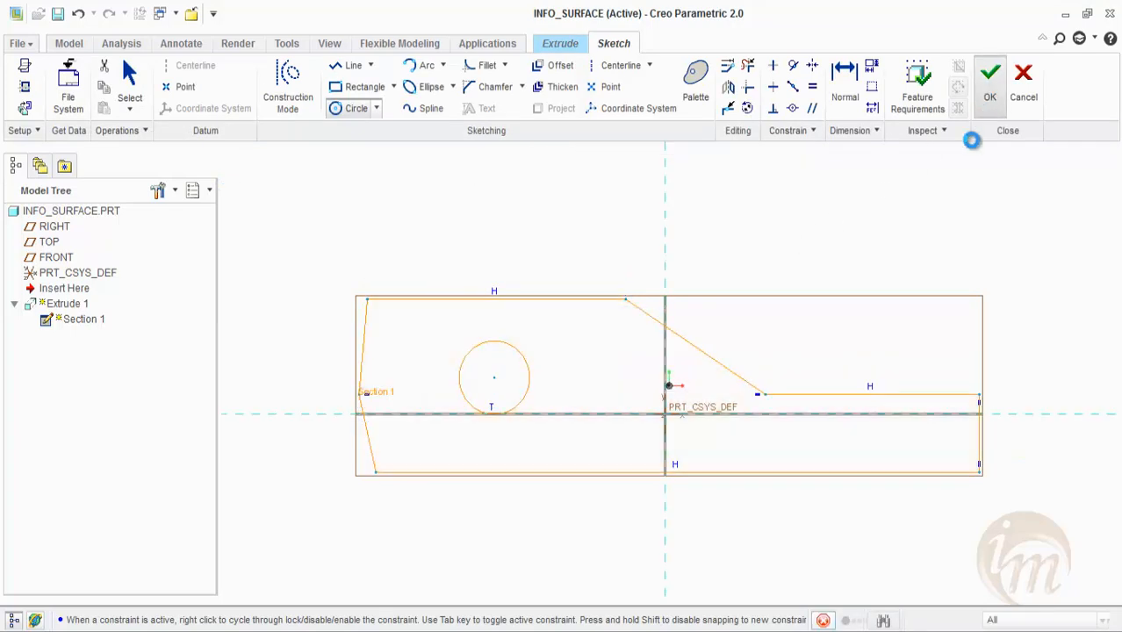
pyautogui.moveTo(771, 318)
pyautogui.mouseDown(button='middle')
pyautogui.moveTo(623, 318)
pyautogui.moveTo(572, 337)
pyautogui.mouseUp(button='middle')
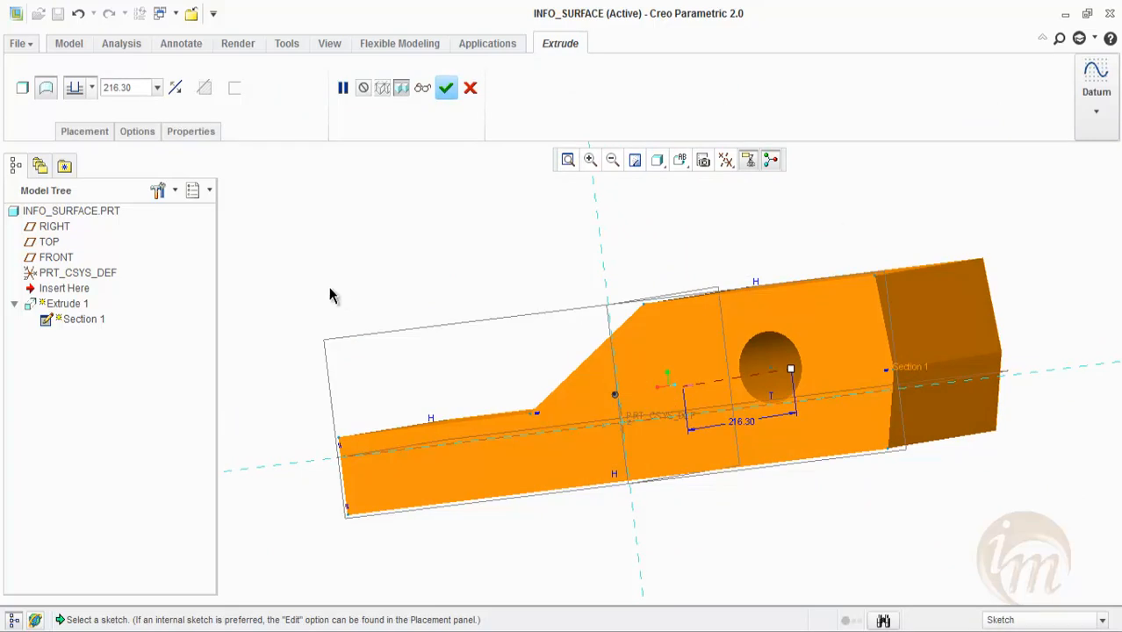
# - Switch Capped ends off and back on to compare the surface, and complete the extrude with its ends capped
pyautogui.click(123, 132)
pyautogui.click(138, 249)
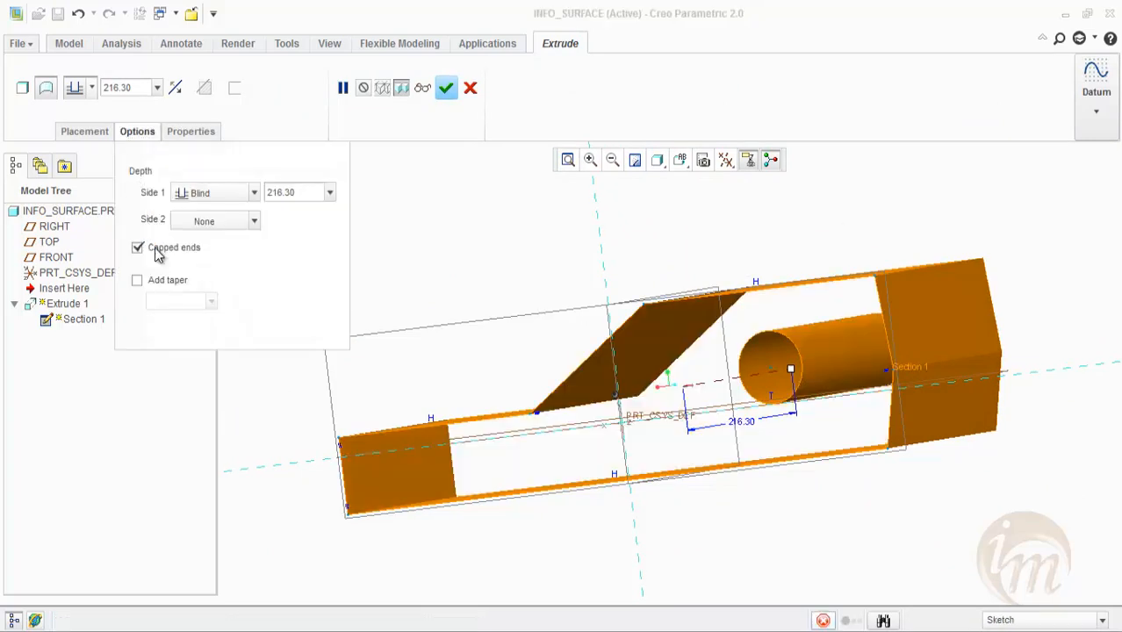
pyautogui.moveTo(650, 456); pyautogui.dragTo(690, 451, button='middle')
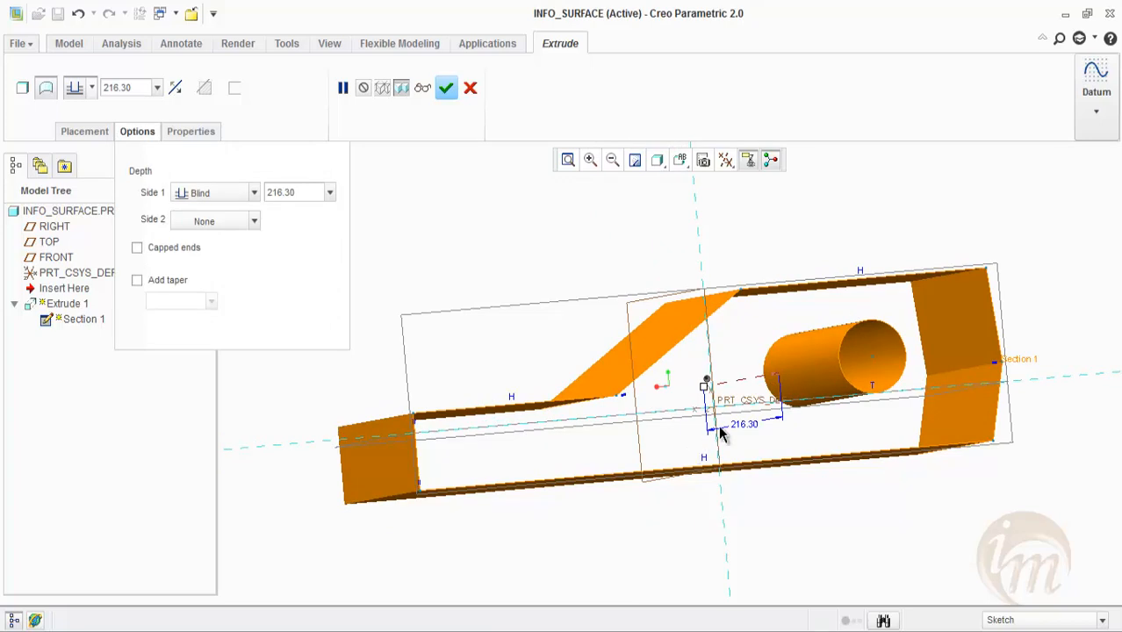
pyautogui.click(155, 246)
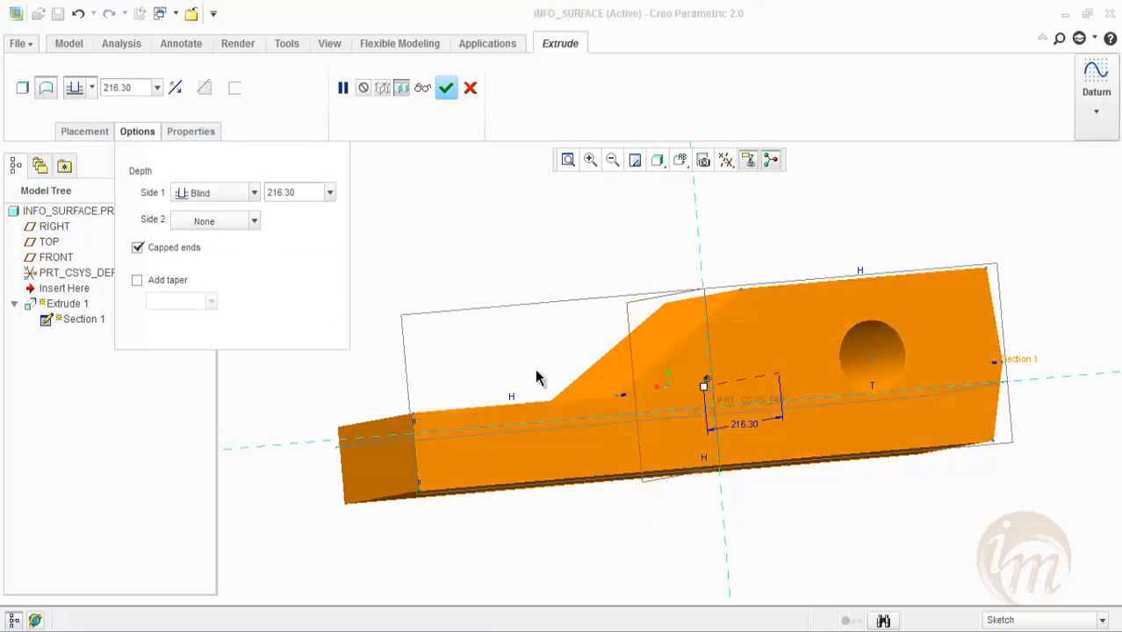
pyautogui.click(446, 87)
pyautogui.moveTo(627, 390); pyautogui.dragTo(977, 260, button='middle')
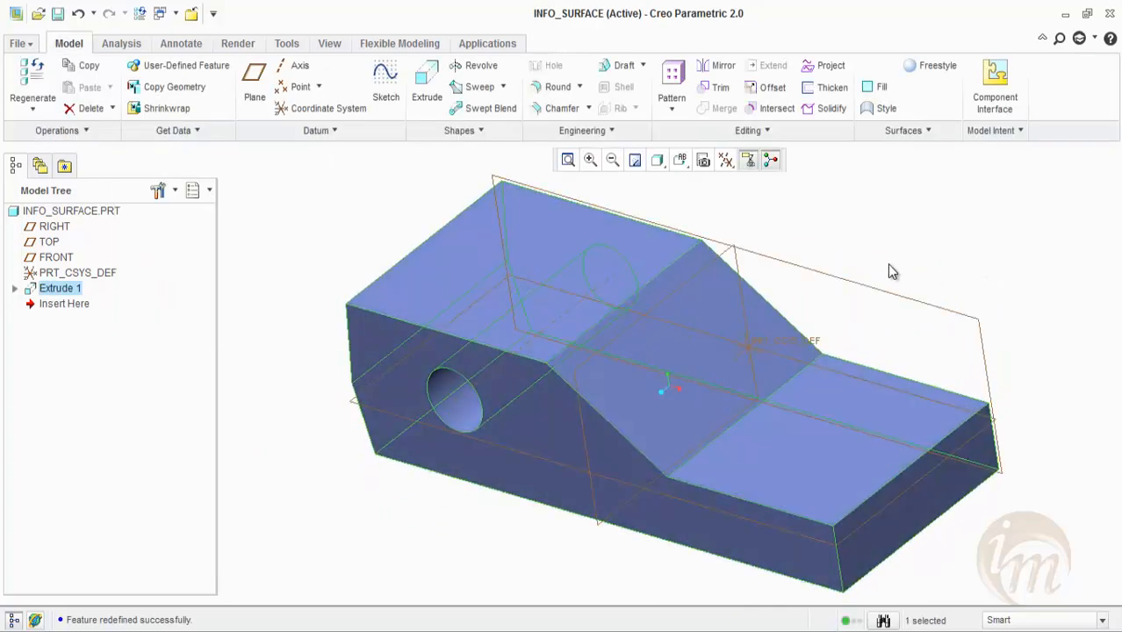
# - Delete the Extrude 1 feature from the part
pyautogui.rightClick(66, 292)
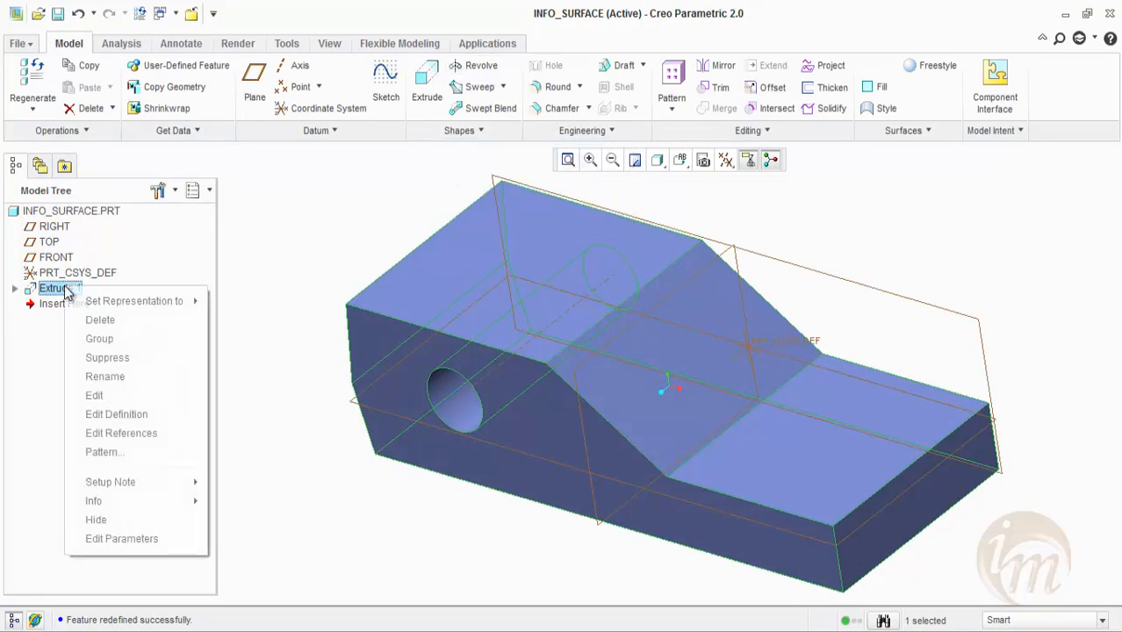
pyautogui.click(95, 318)
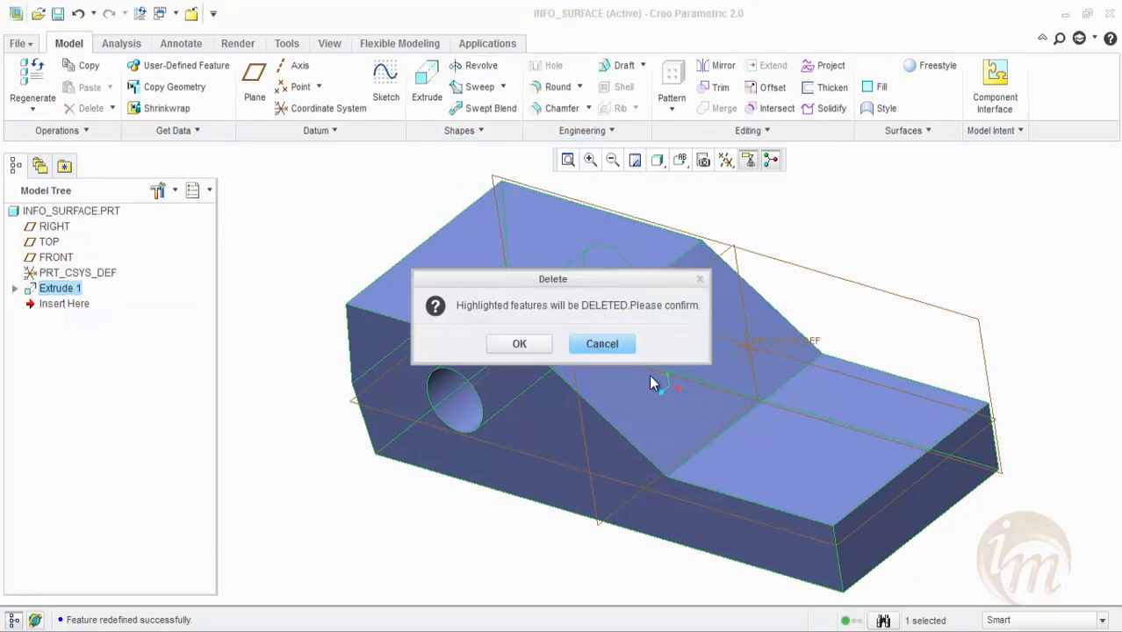
pyautogui.click(520, 343)
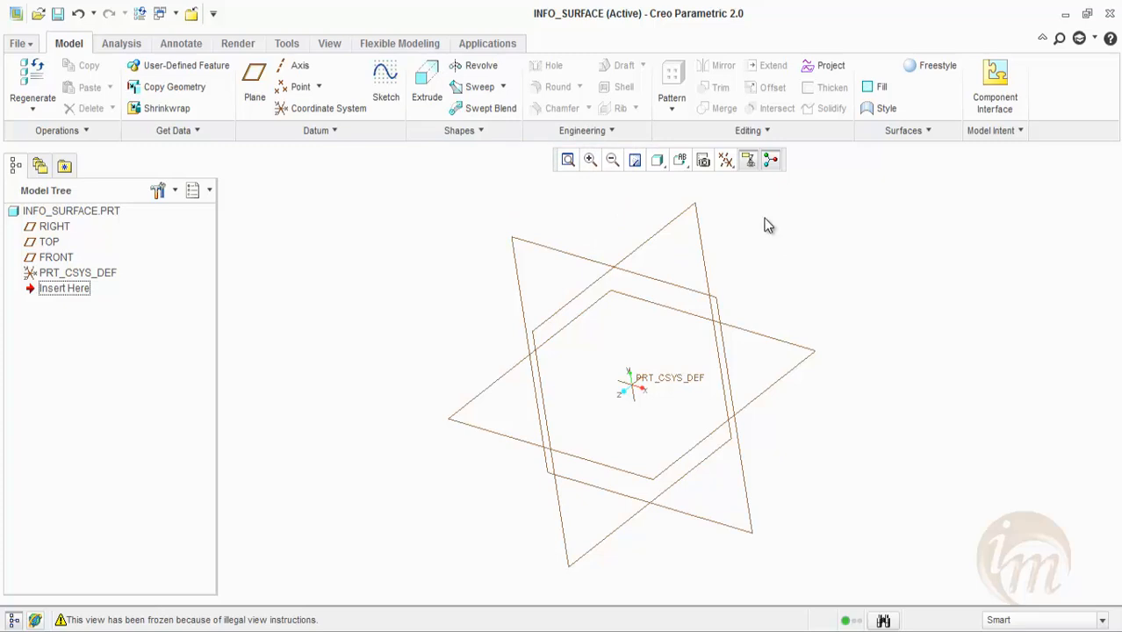
# - Start a Revolve feature and define its internal sketch on the FRONT plane
pyautogui.click(470, 69)
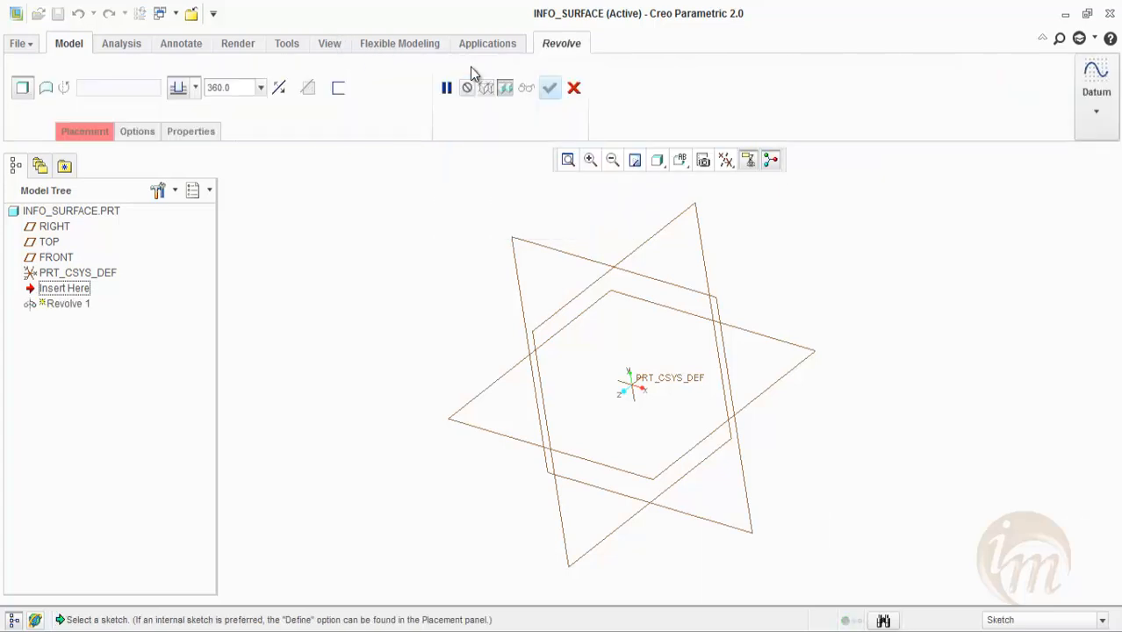
pyautogui.click(85, 132)
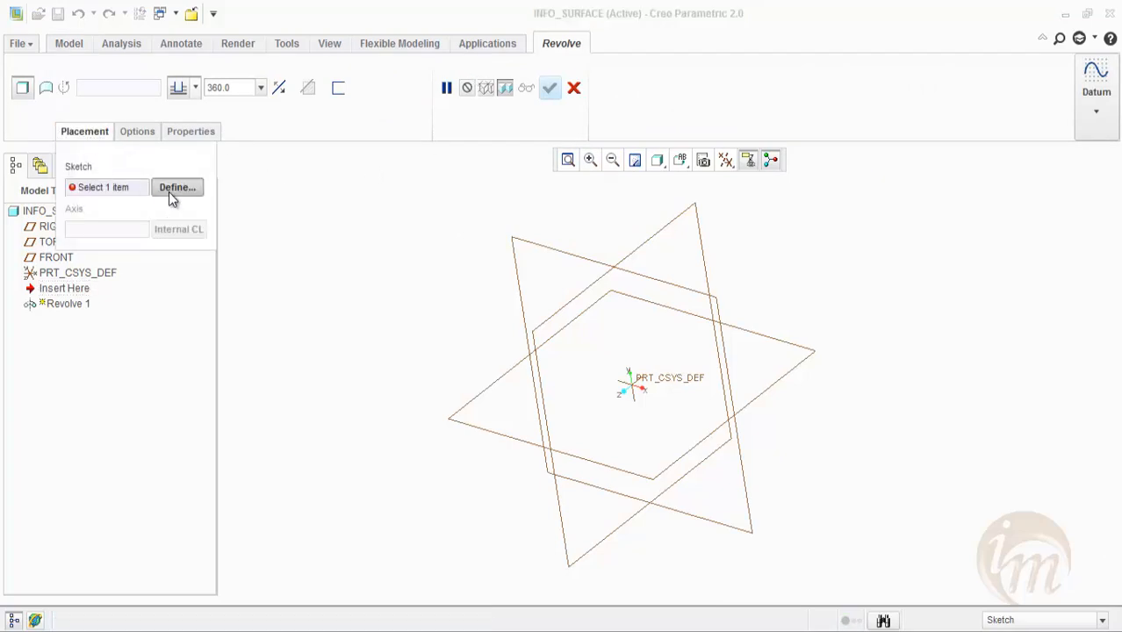
pyautogui.click(171, 191)
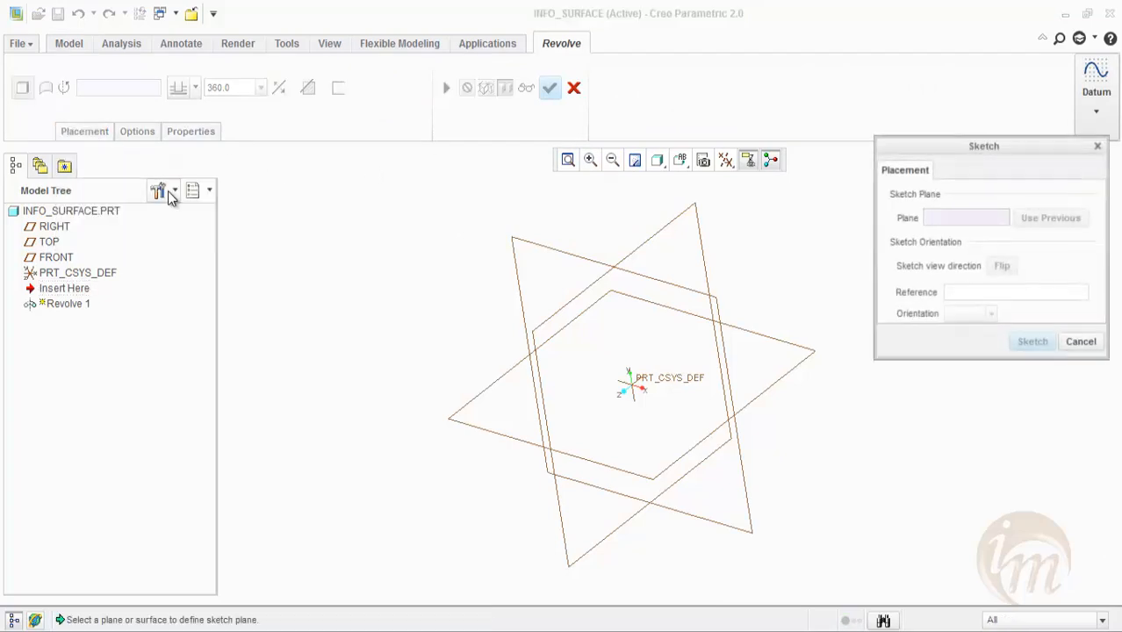
pyautogui.click(535, 243)
pyautogui.click(1033, 342)
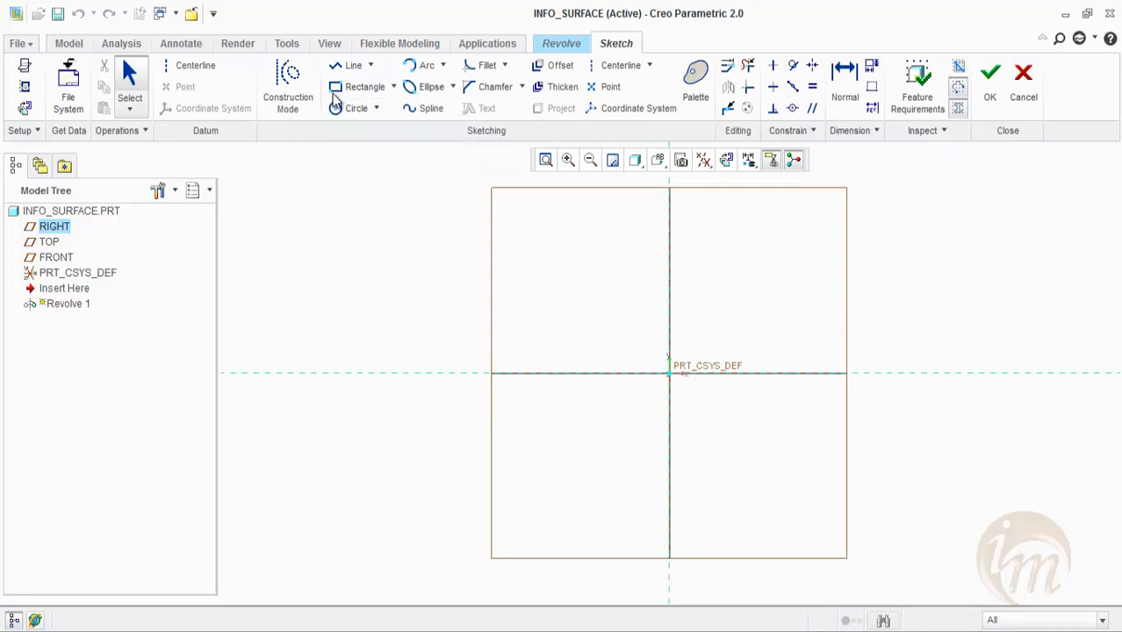
# - Place a vertical centerline through the origin as the axis of revolution
pyautogui.click(186, 65)
pyautogui.click(669, 373)
pyautogui.middleClick(738, 342)
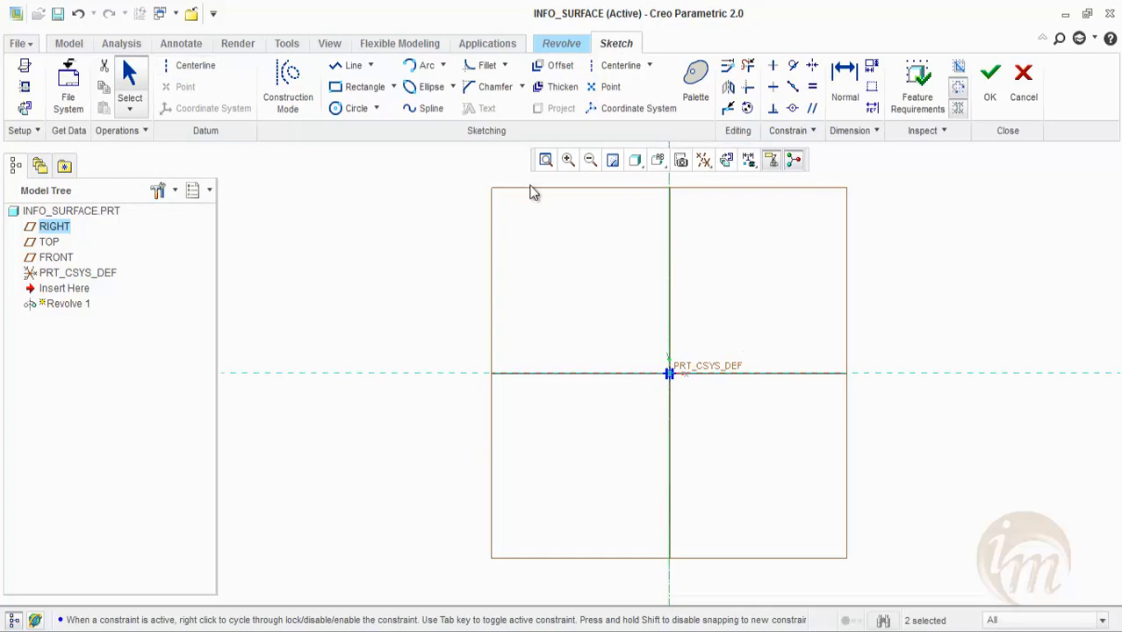
# - Sketch an open four-line profile from the centerline and back, with end diameters about 172 mm and 391 mm and a vertical line about 152 mm long
pyautogui.click(351, 65)
pyautogui.click(670, 233)
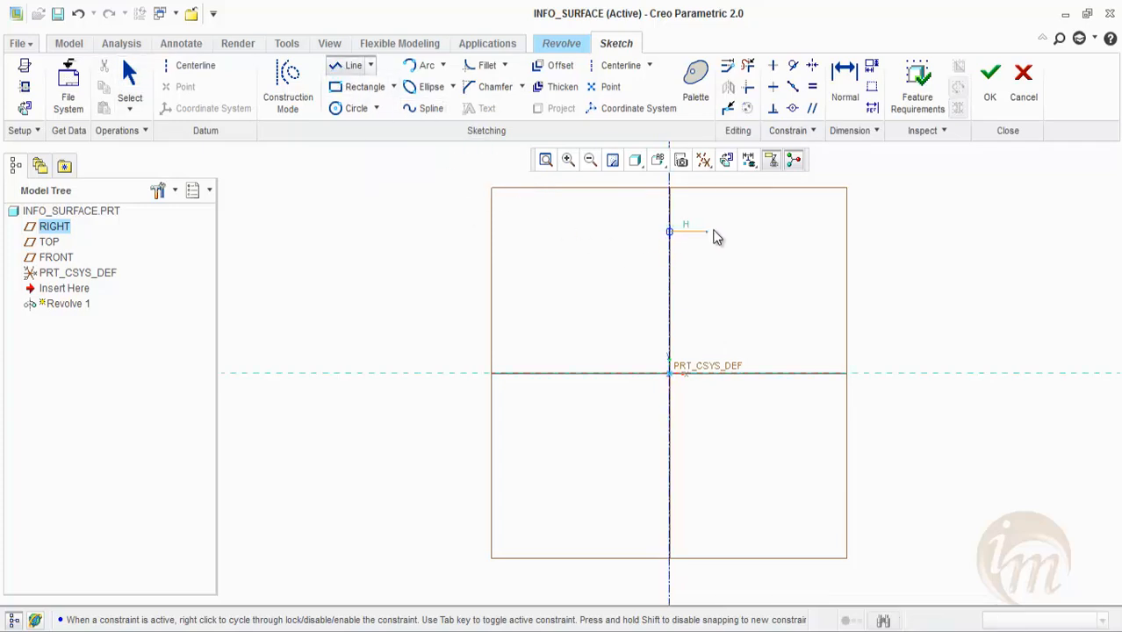
pyautogui.click(729, 232)
pyautogui.click(730, 342)
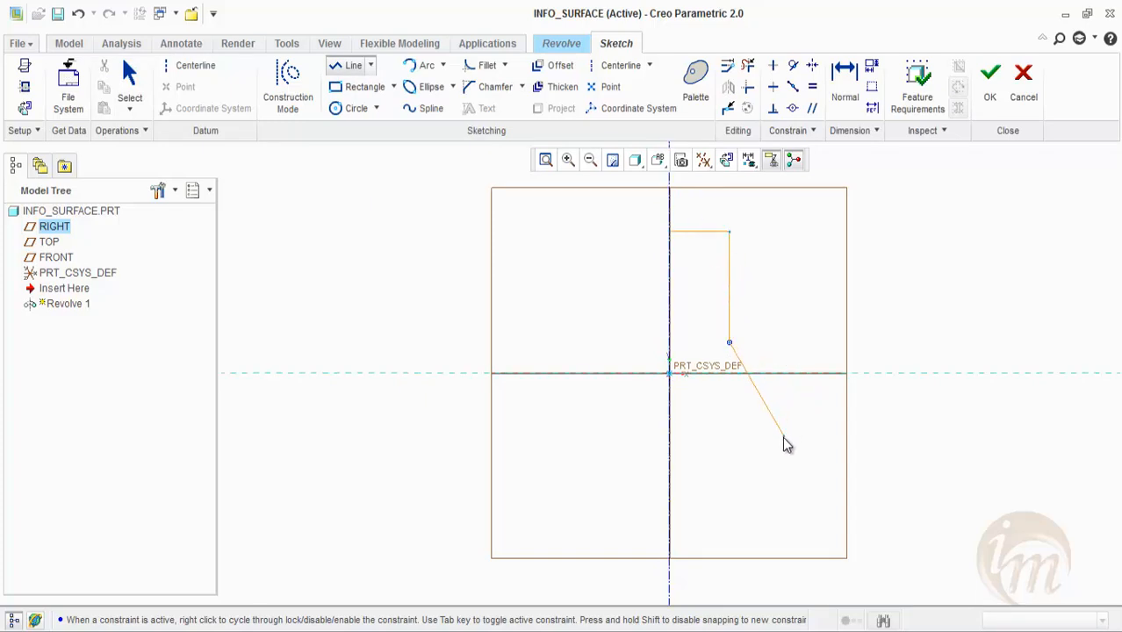
pyautogui.click(805, 573)
pyautogui.click(670, 572)
pyautogui.middleClick(760, 464)
pyautogui.middleClick(969, 301)
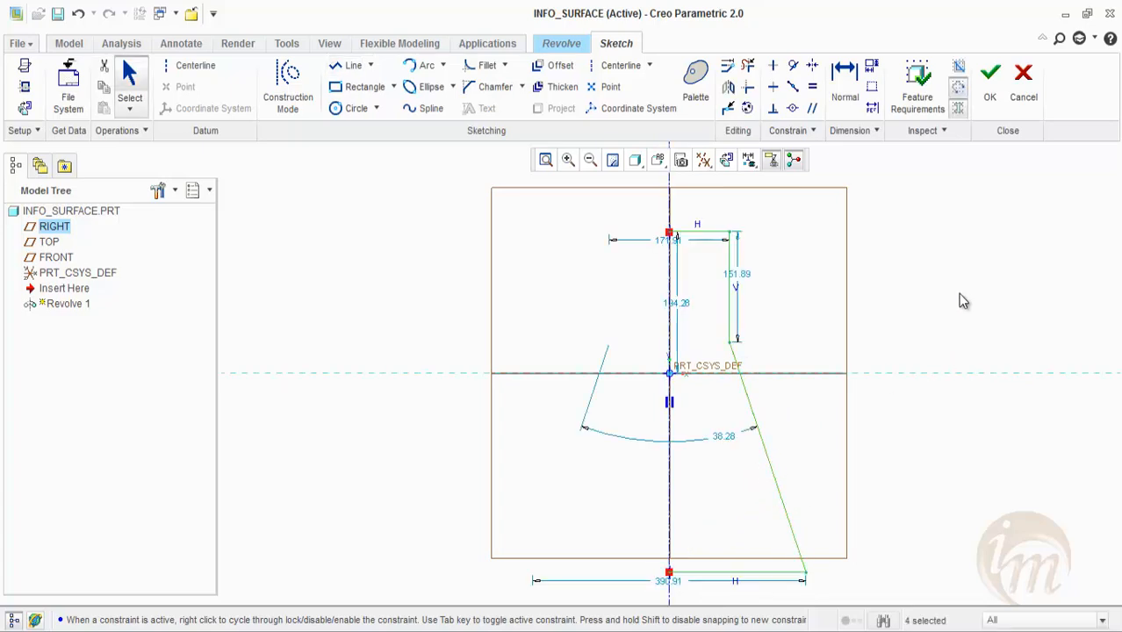
# - Accept the open revolve sketch and produce a 360° revolved surface from it
pyautogui.click(976, 109)
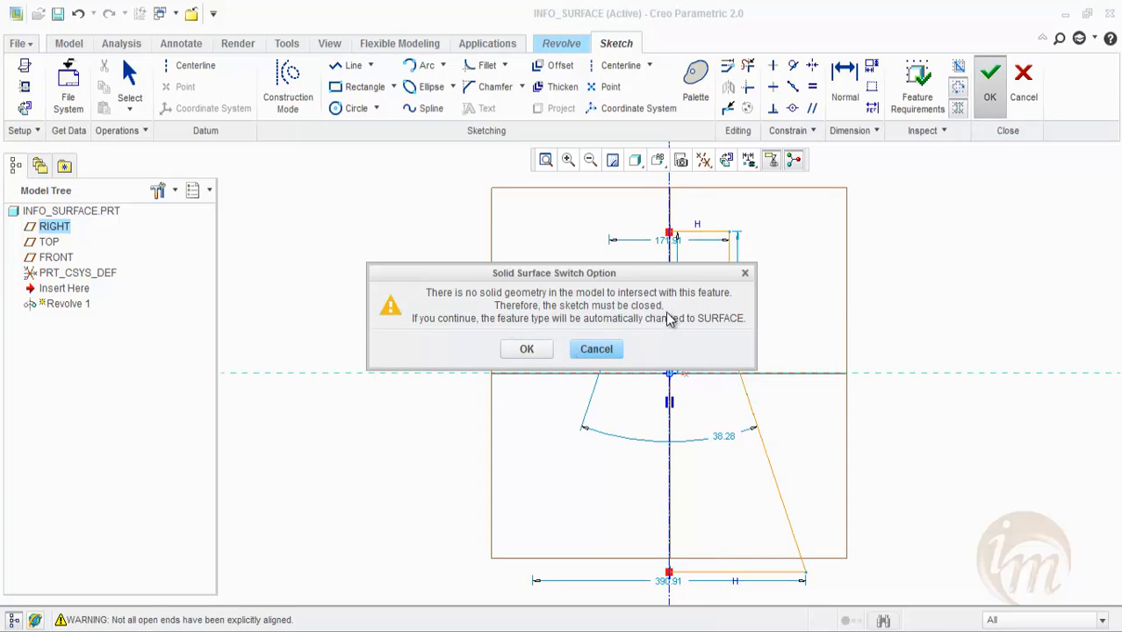
pyautogui.click(623, 347)
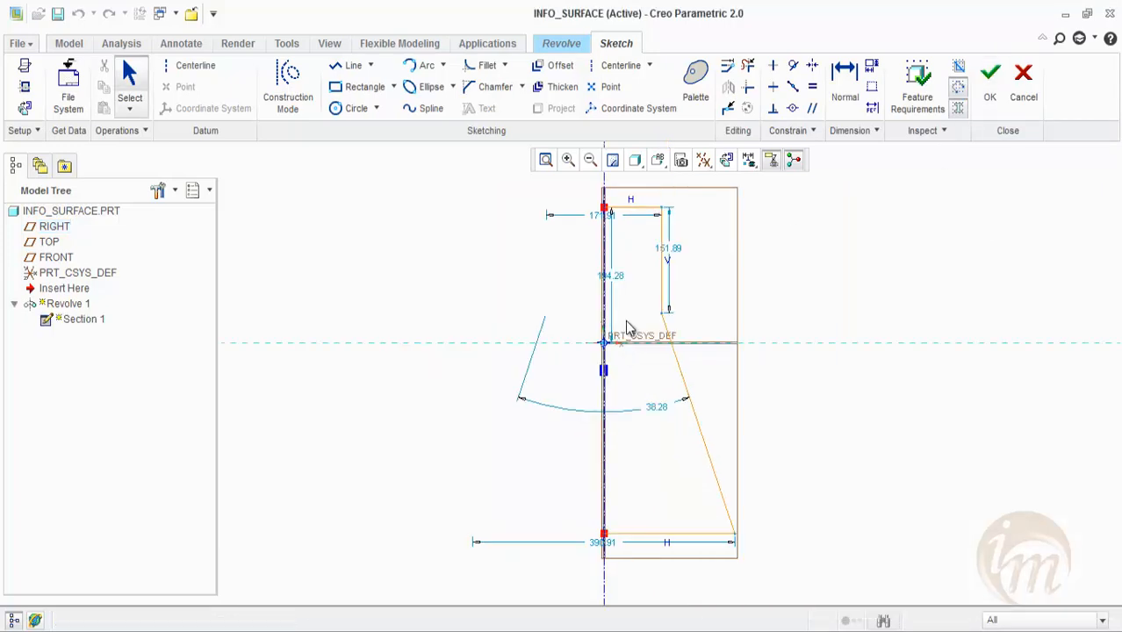
pyautogui.click(987, 84)
pyautogui.moveTo(829, 285)
pyautogui.mouseDown(button='middle')
pyautogui.moveTo(837, 348)
pyautogui.moveTo(972, 408)
pyautogui.moveTo(1007, 398)
pyautogui.moveTo(1028, 325)
pyautogui.moveTo(1012, 263)
pyautogui.moveTo(942, 325)
pyautogui.moveTo(955, 441)
pyautogui.mouseUp(button='middle')
# - Delete the upper horizontal line from the revolve's internal sketch and accept the sketch
pyautogui.click(99, 133)
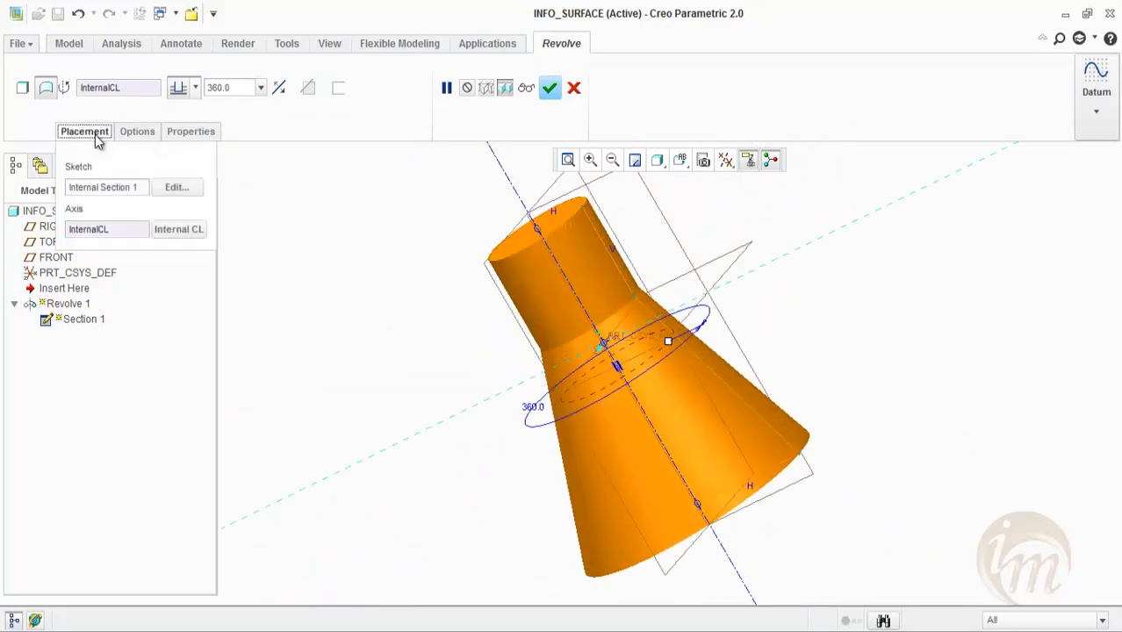
pyautogui.click(155, 189)
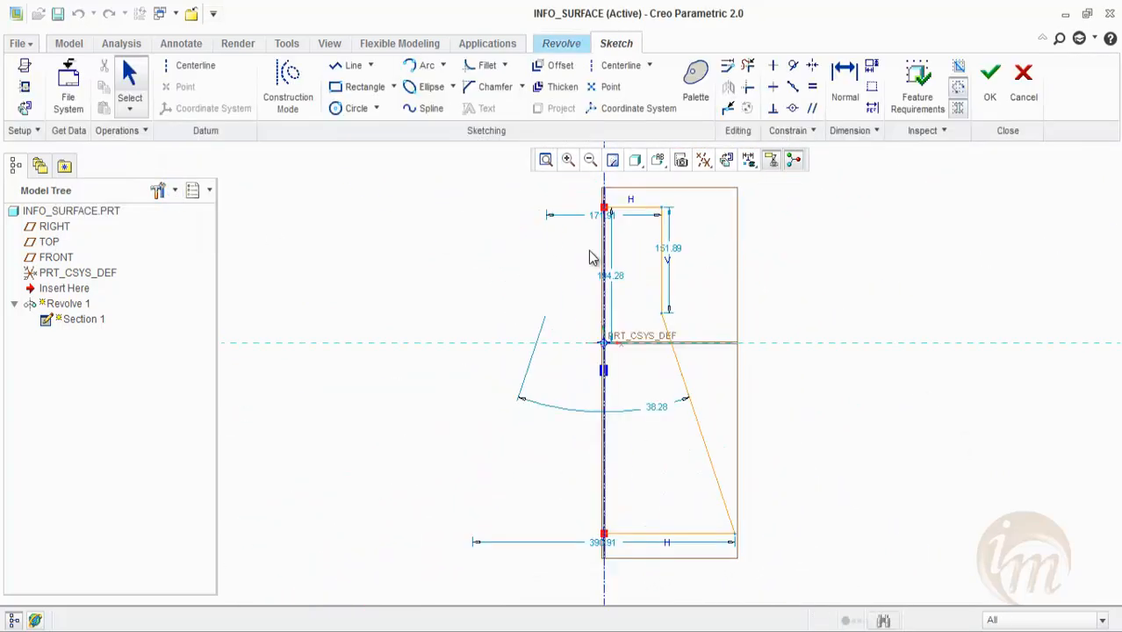
pyautogui.click(620, 215)
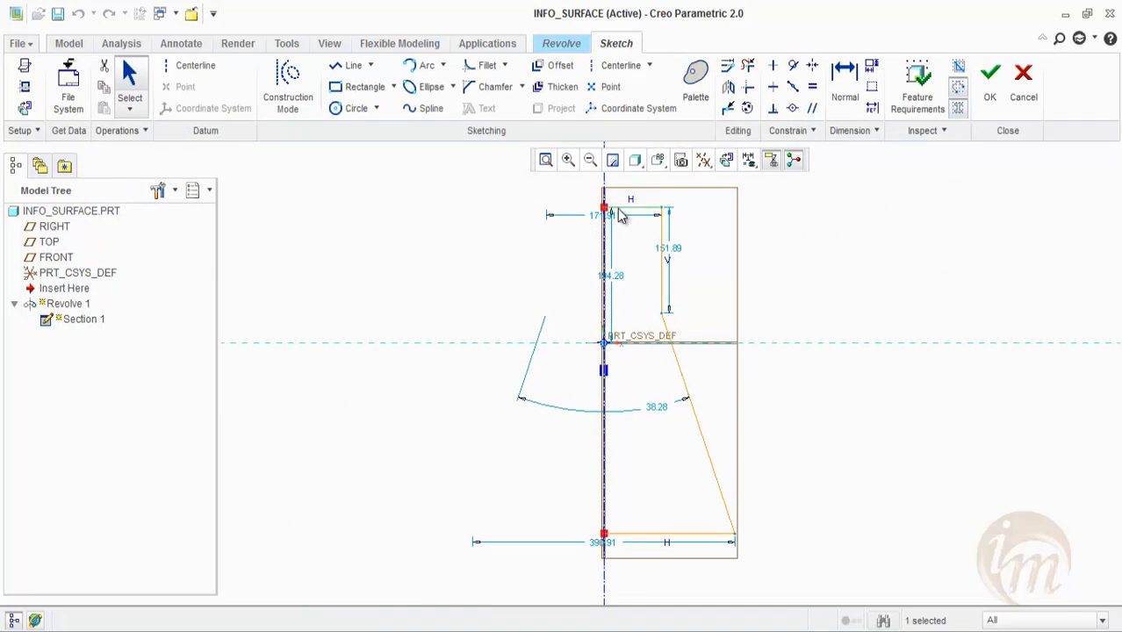
pyautogui.press('Delete')
pyautogui.click(971, 86)
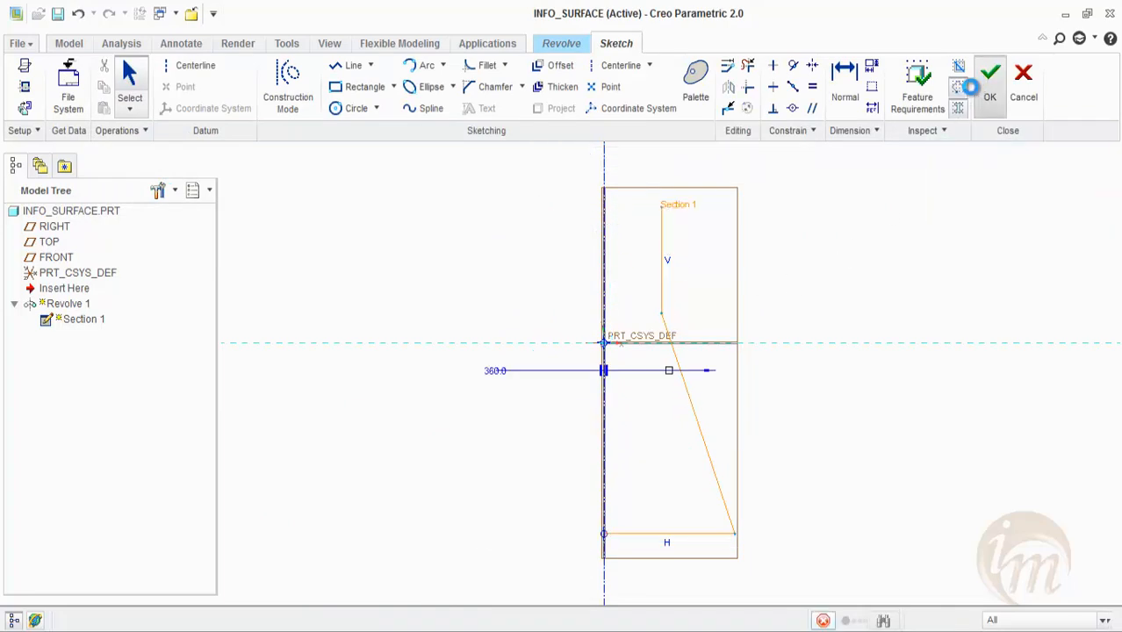
pyautogui.moveTo(859, 276)
pyautogui.mouseDown(button='middle')
pyautogui.moveTo(857, 369)
pyautogui.moveTo(890, 378)
pyautogui.moveTo(889, 308)
pyautogui.moveTo(857, 241)
pyautogui.moveTo(826, 223)
pyautogui.moveTo(753, 251)
pyautogui.moveTo(799, 231)
pyautogui.mouseUp(button='middle')
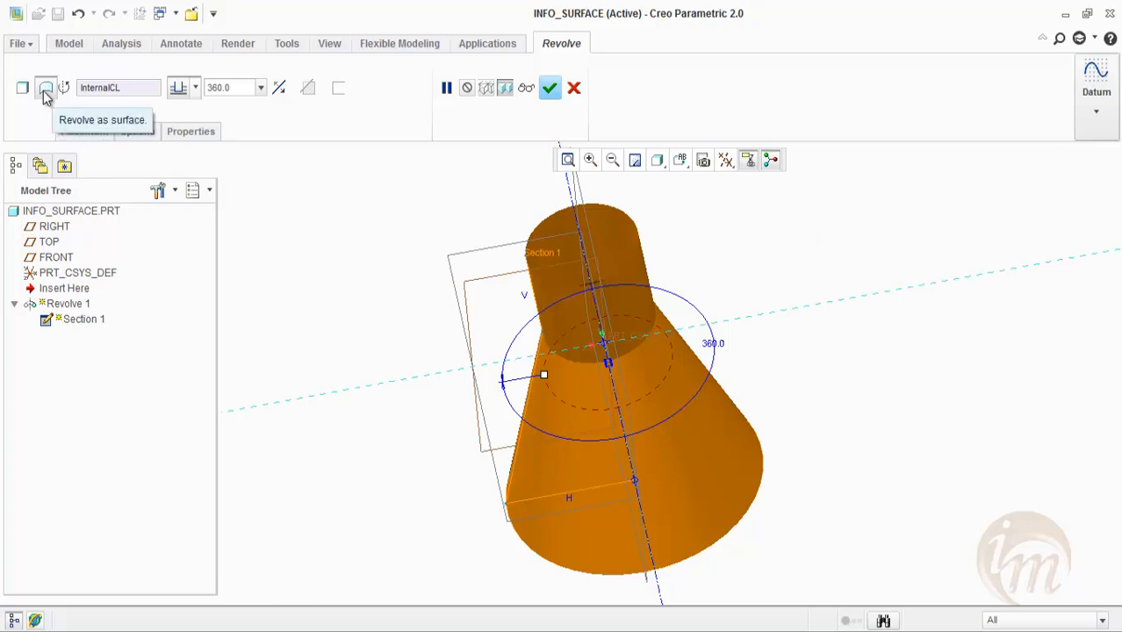
# - Complete the 360° revolved surface and delete that revolve feature from the part
pyautogui.click(549, 88)
pyautogui.moveTo(790, 331); pyautogui.dragTo(762, 340, button='middle')
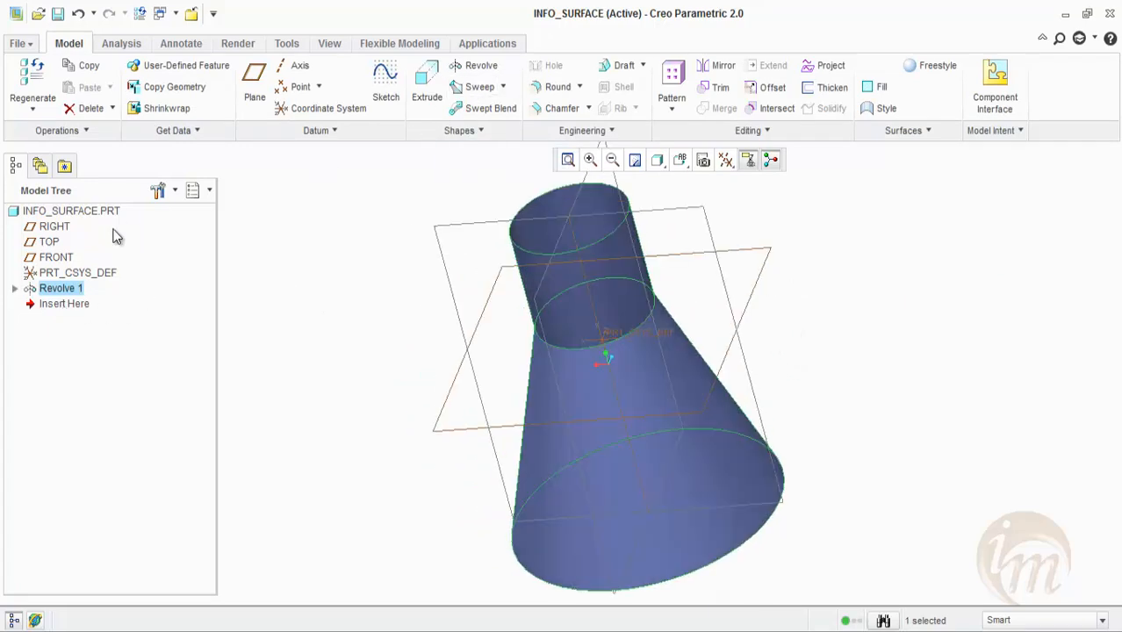
pyautogui.rightClick(60, 288)
pyautogui.click(94, 319)
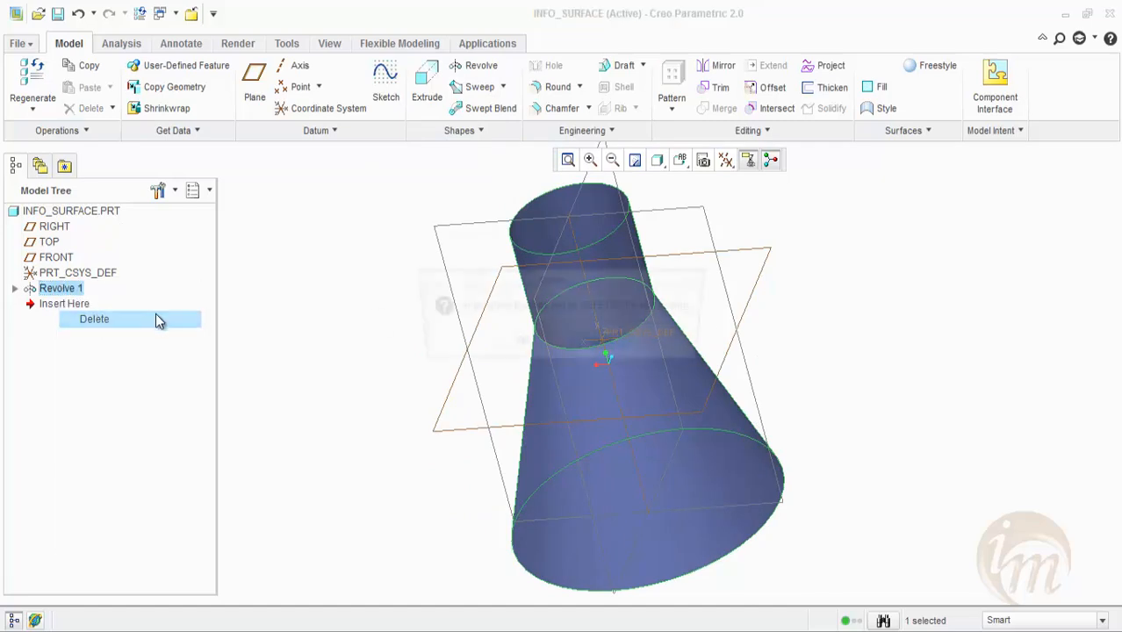
pyautogui.click(509, 343)
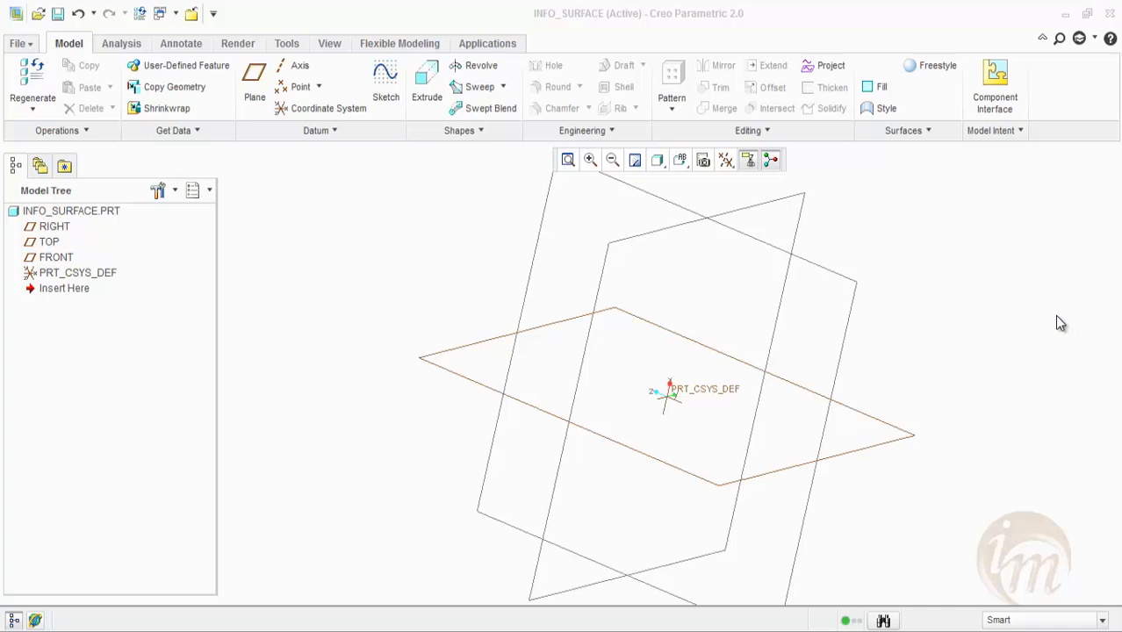
# - Sketch an open five-point spline on the RIGHT plane, reaching about 532 mm and 316 mm either side of the origin, and accept it
pyautogui.click(386, 80)
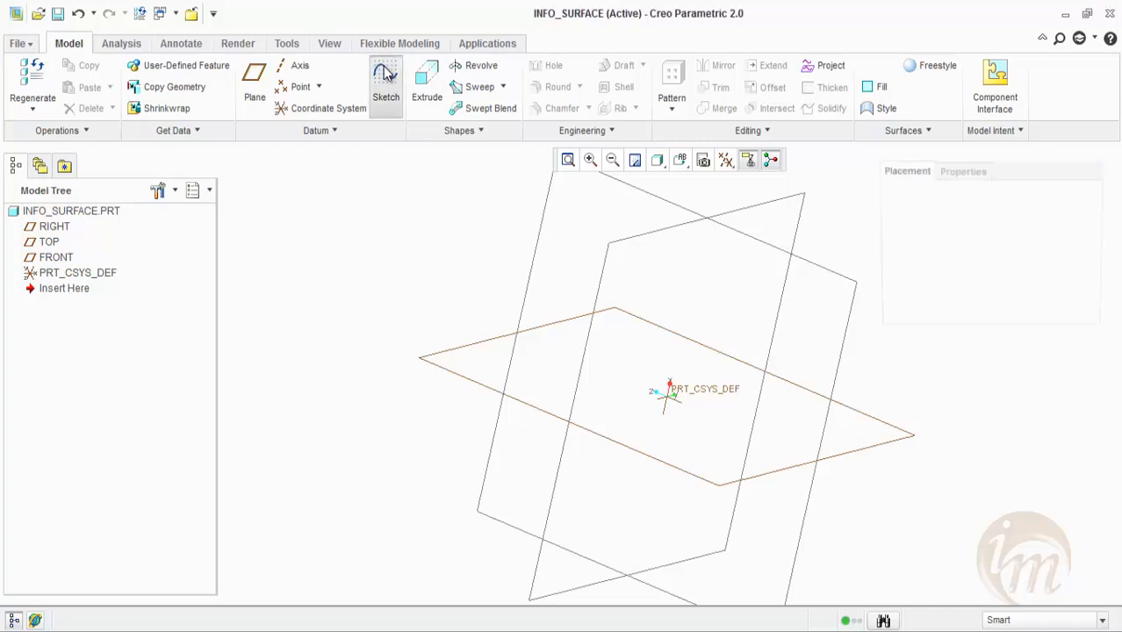
pyautogui.click(636, 240)
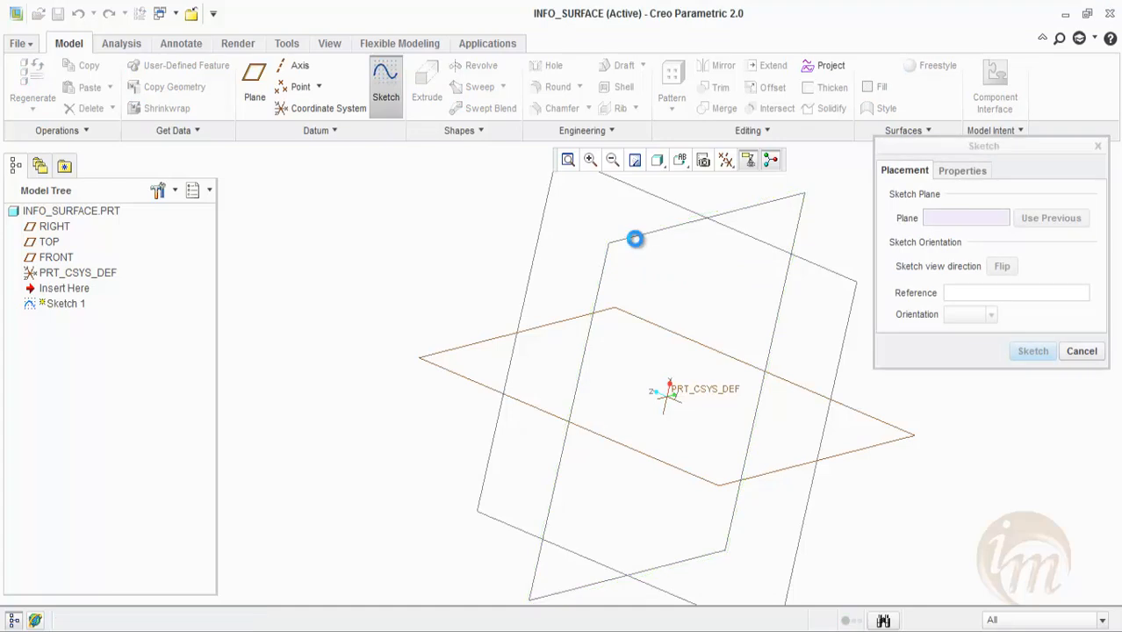
pyautogui.click(1032, 352)
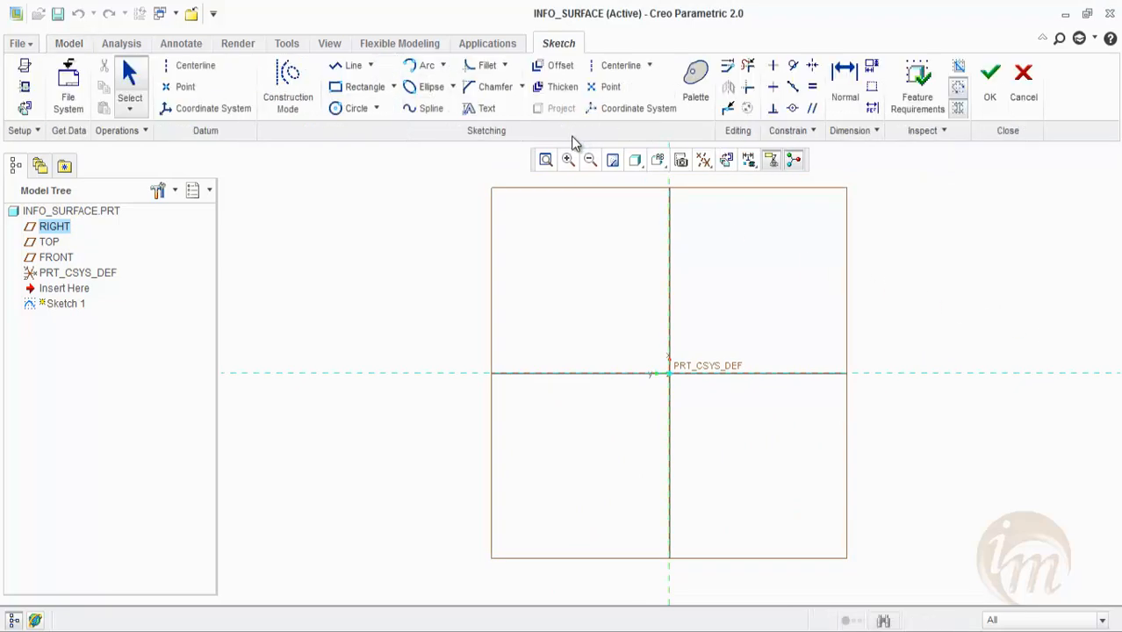
pyautogui.click(425, 112)
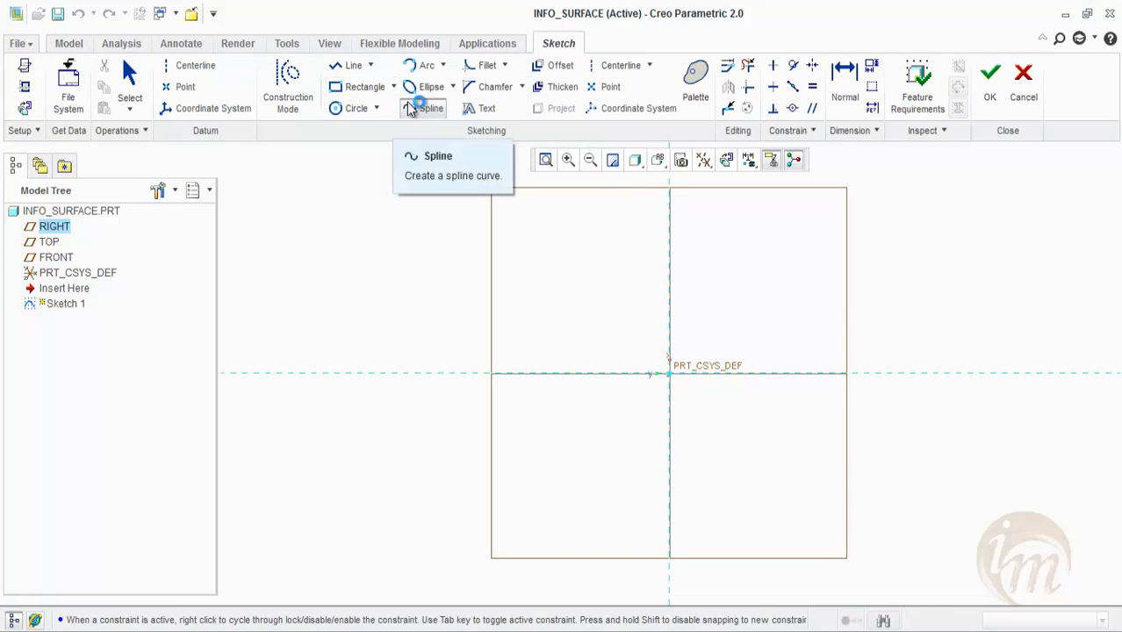
pyautogui.click(297, 373)
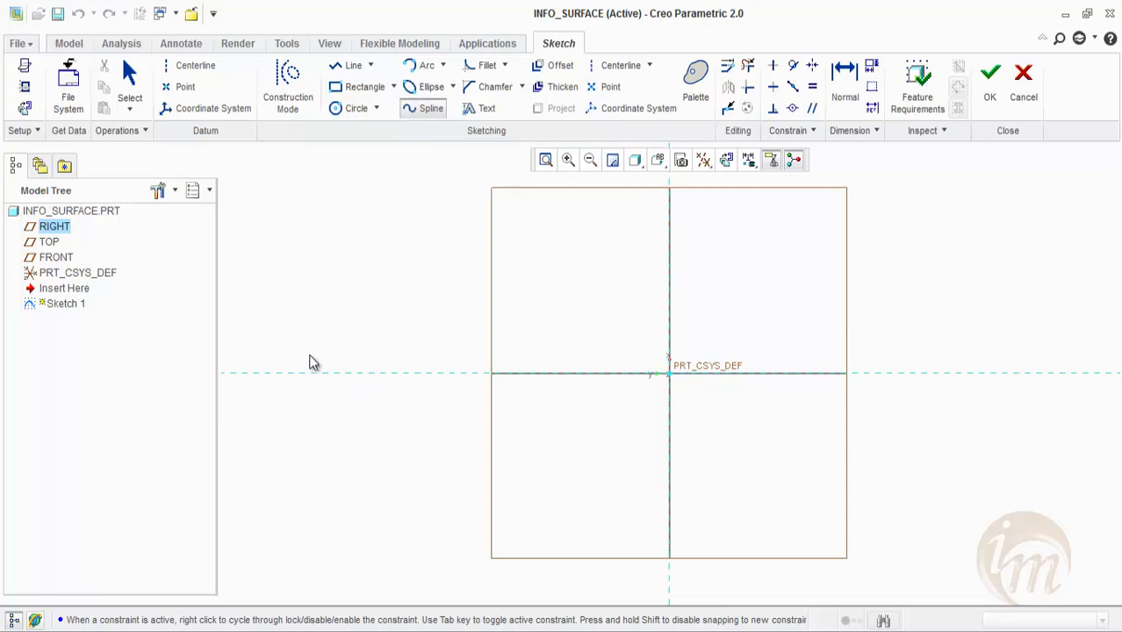
pyautogui.click(365, 294)
pyautogui.click(543, 296)
pyautogui.click(752, 317)
pyautogui.click(890, 340)
pyautogui.middleClick(890, 340)
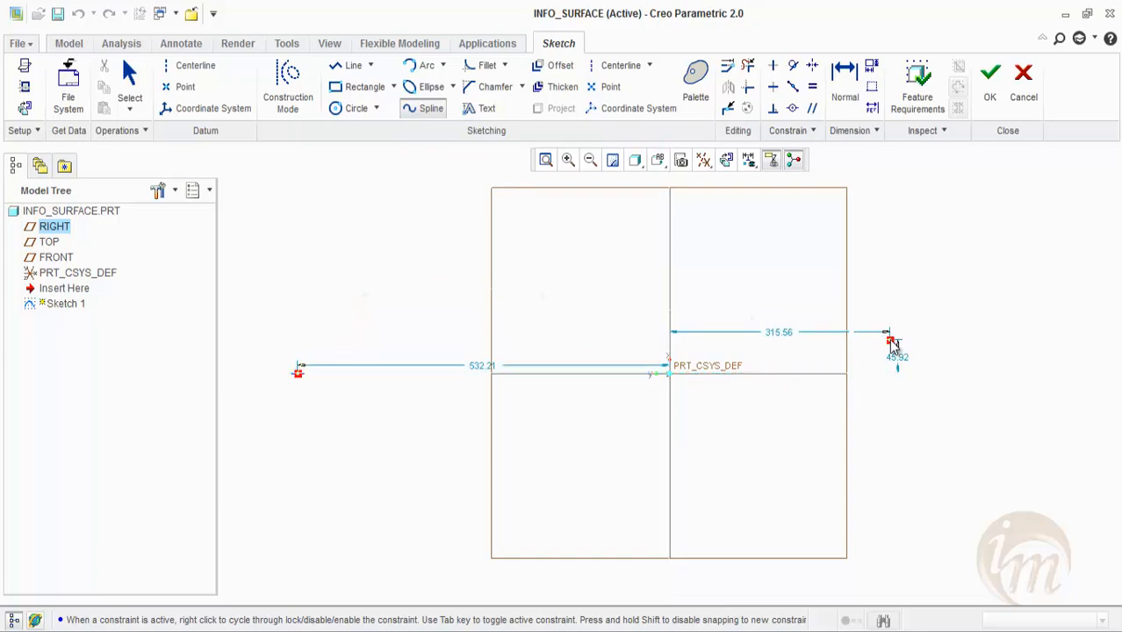
pyautogui.click(989, 93)
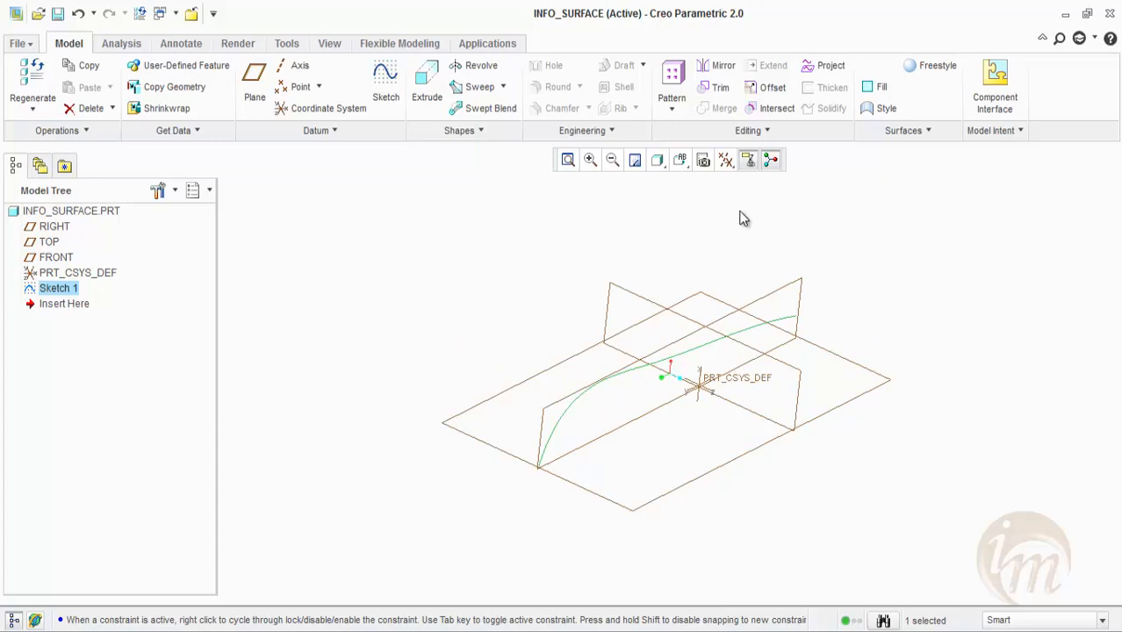
# - Start a Sweep along the spline sketch and open its section sketch in the 2D sketch orientation
pyautogui.click(481, 87)
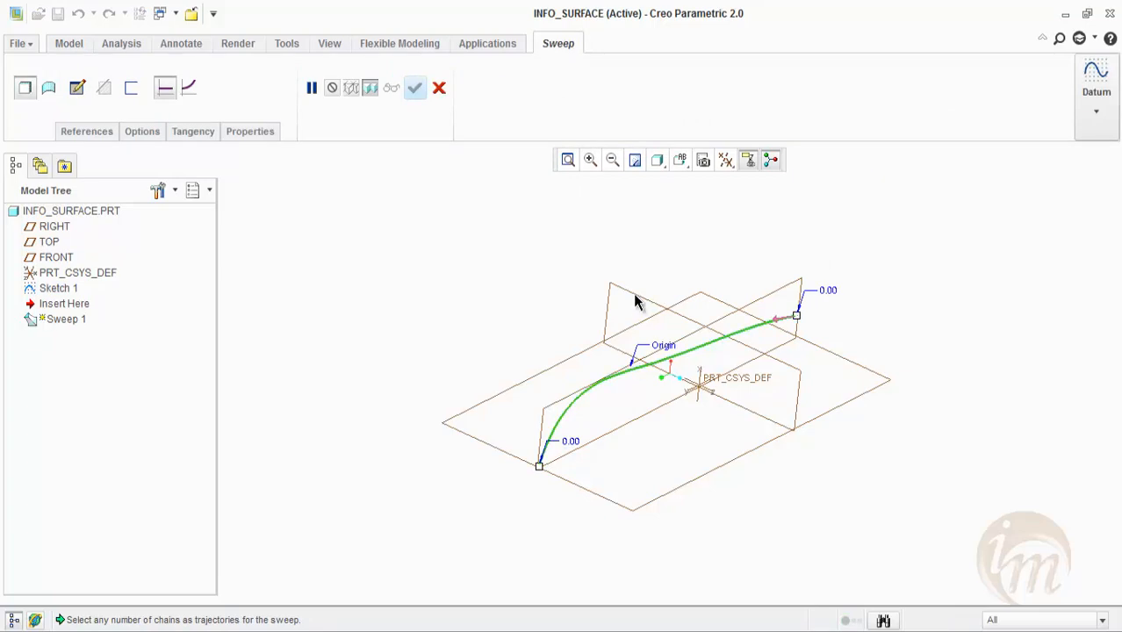
pyautogui.click(87, 94)
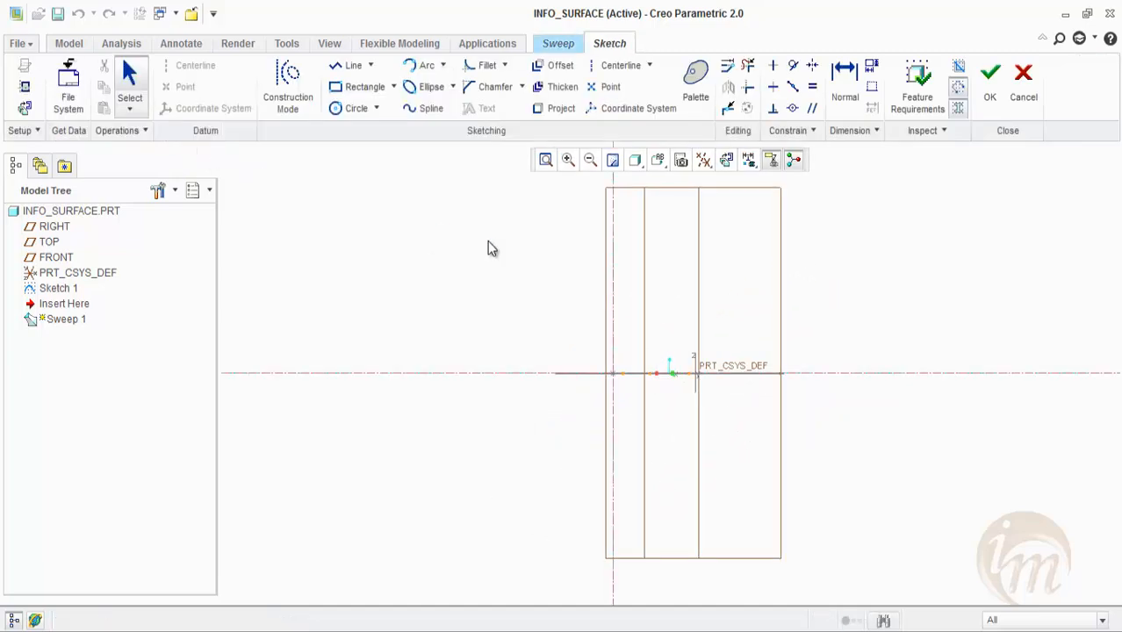
pyautogui.moveTo(581, 298); pyautogui.dragTo(536, 383, button='middle')
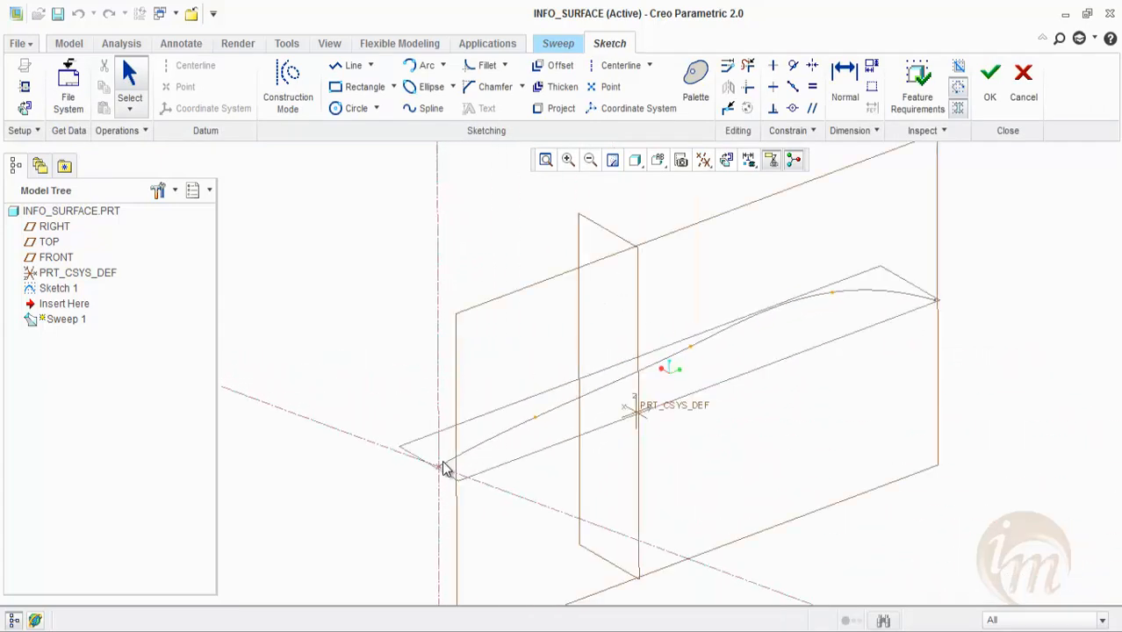
pyautogui.moveTo(529, 402)
pyautogui.mouseDown(button='middle')
pyautogui.moveTo(574, 391)
pyautogui.moveTo(593, 349)
pyautogui.moveTo(620, 334)
pyautogui.moveTo(614, 326)
pyautogui.mouseUp(button='middle')
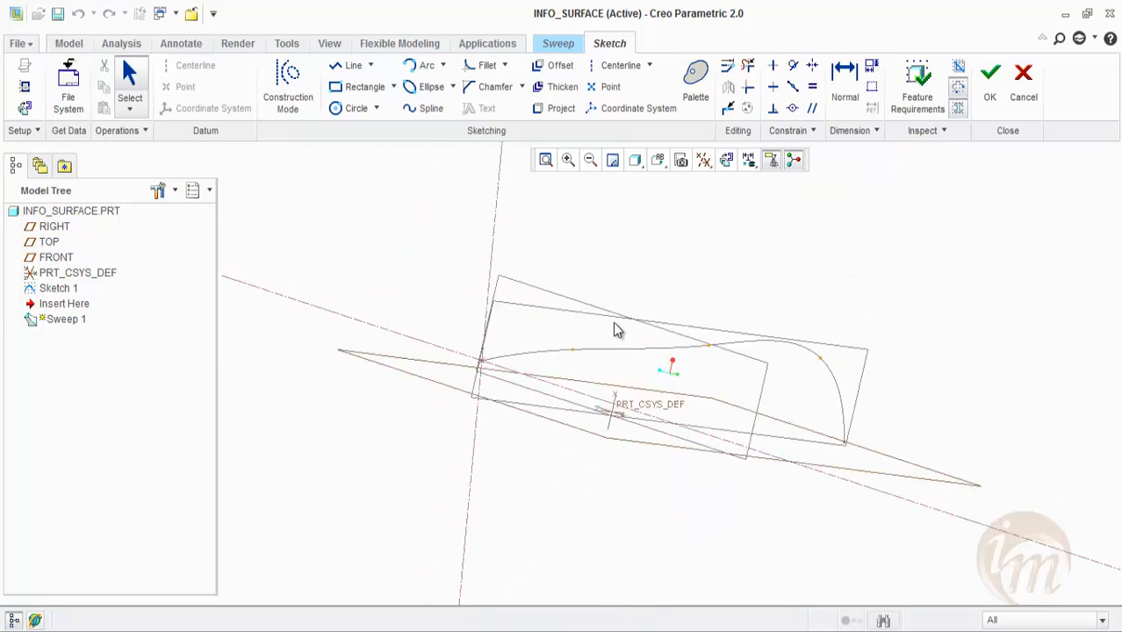
pyautogui.moveTo(757, 298); pyautogui.dragTo(703, 308, button='middle')
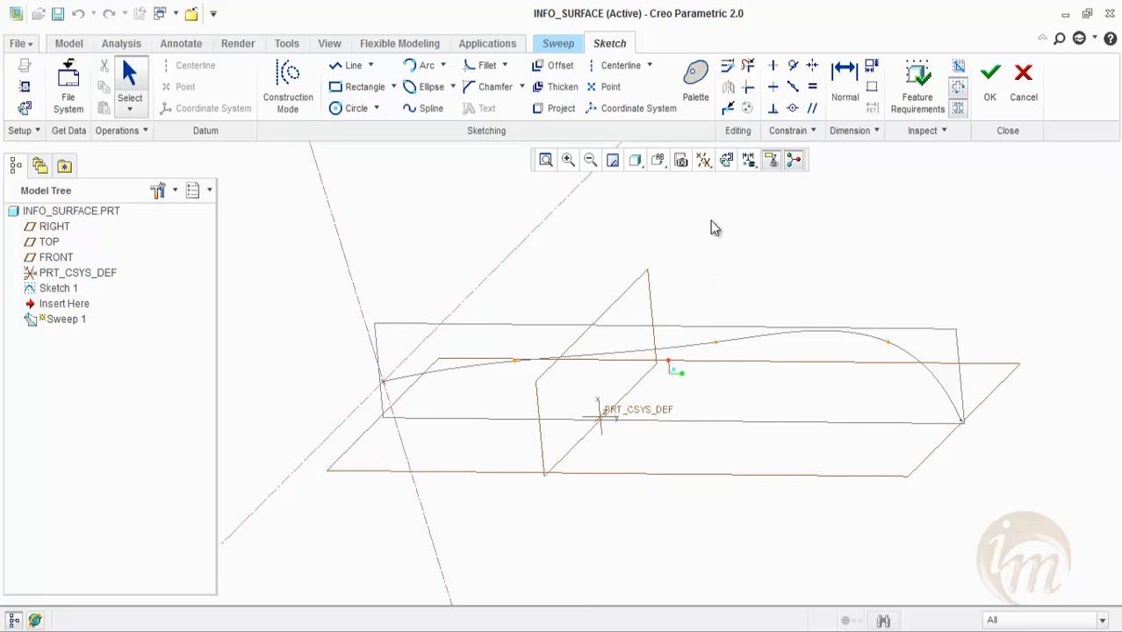
pyautogui.click(726, 161)
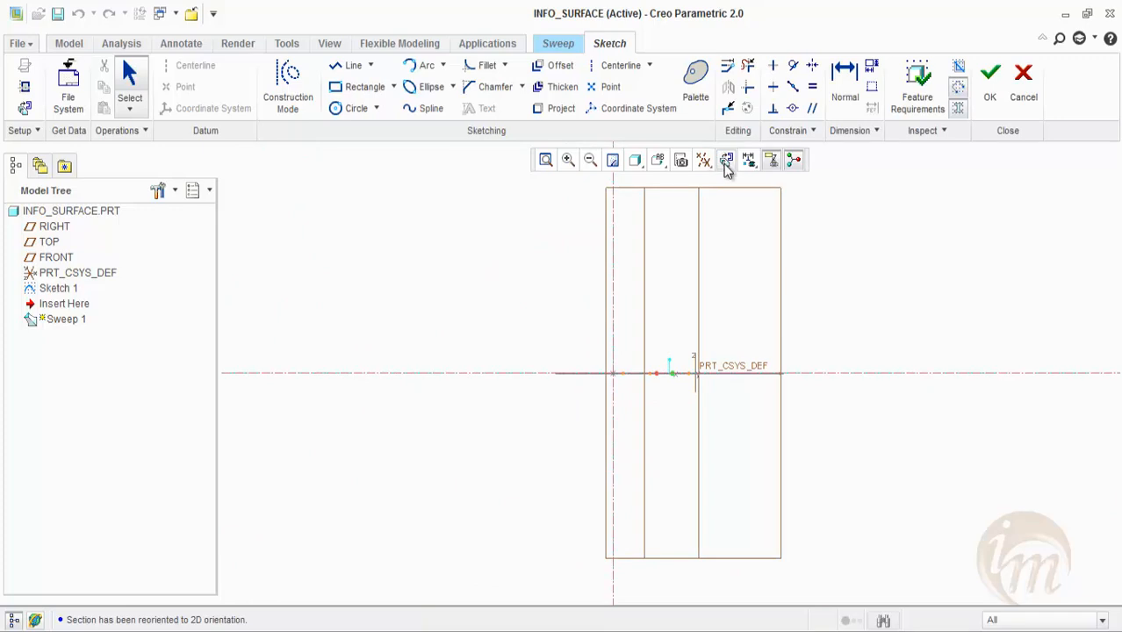
# - Sketch an open three-line section with a vertical line across the trajectory start and two slanted end lines, and accept it as a surface
pyautogui.click(349, 66)
pyautogui.click(657, 256)
pyautogui.click(613, 291)
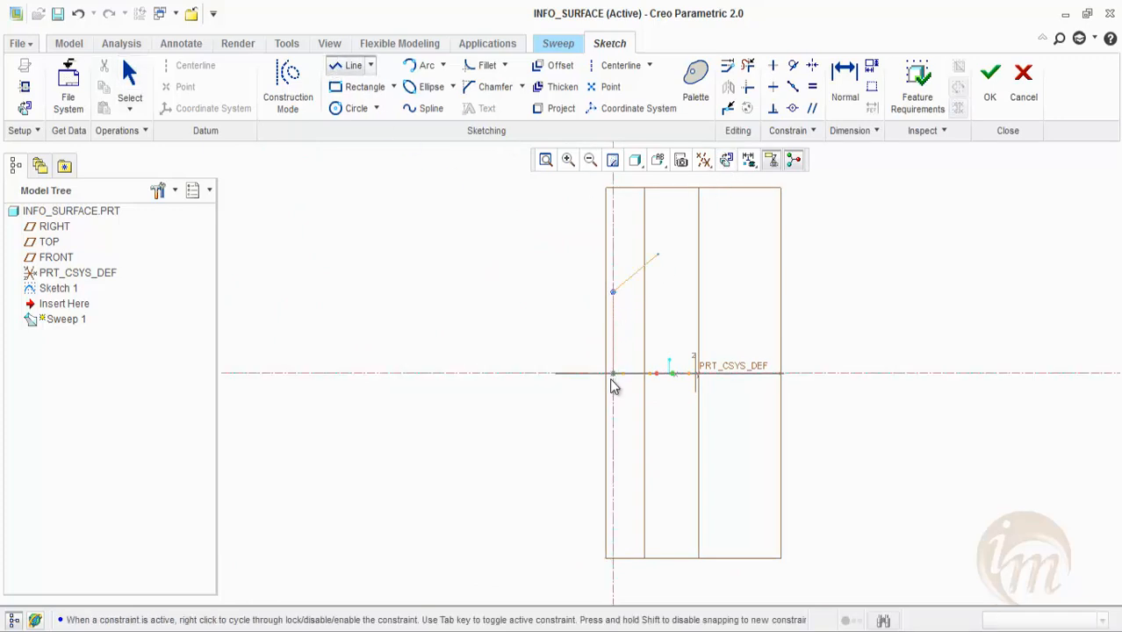
pyautogui.click(612, 443)
pyautogui.click(661, 489)
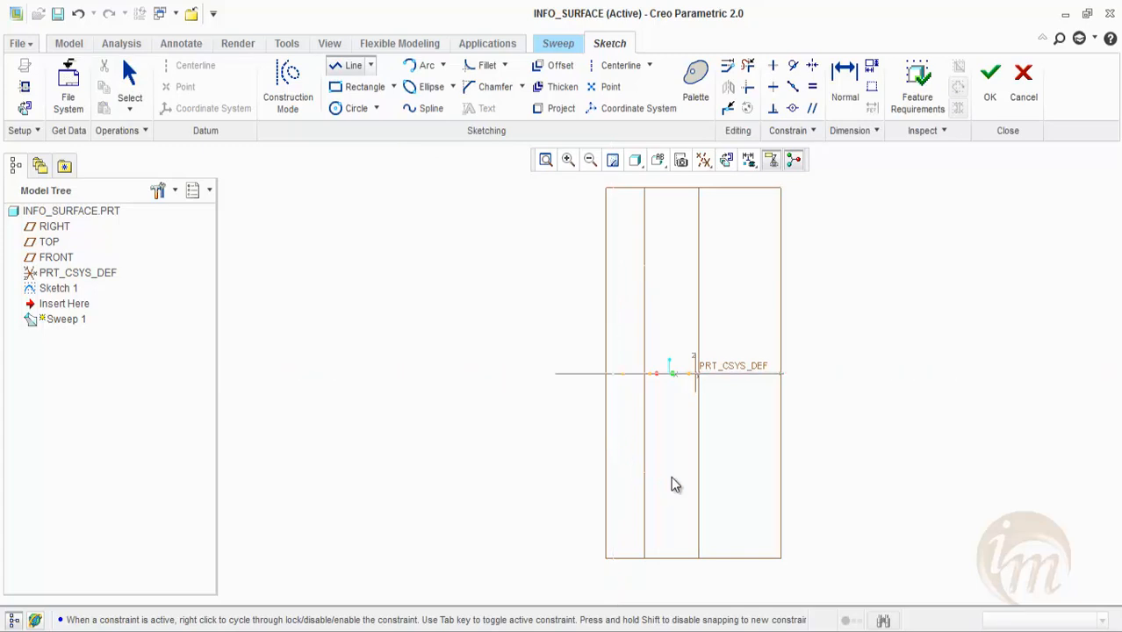
pyautogui.click(989, 83)
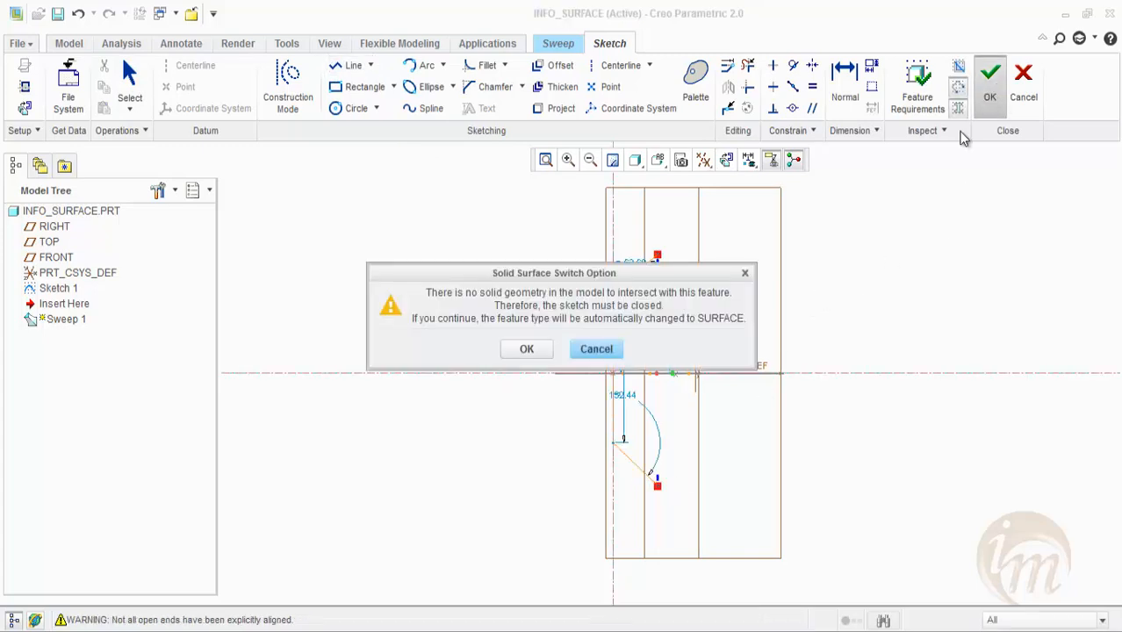
pyautogui.click(529, 350)
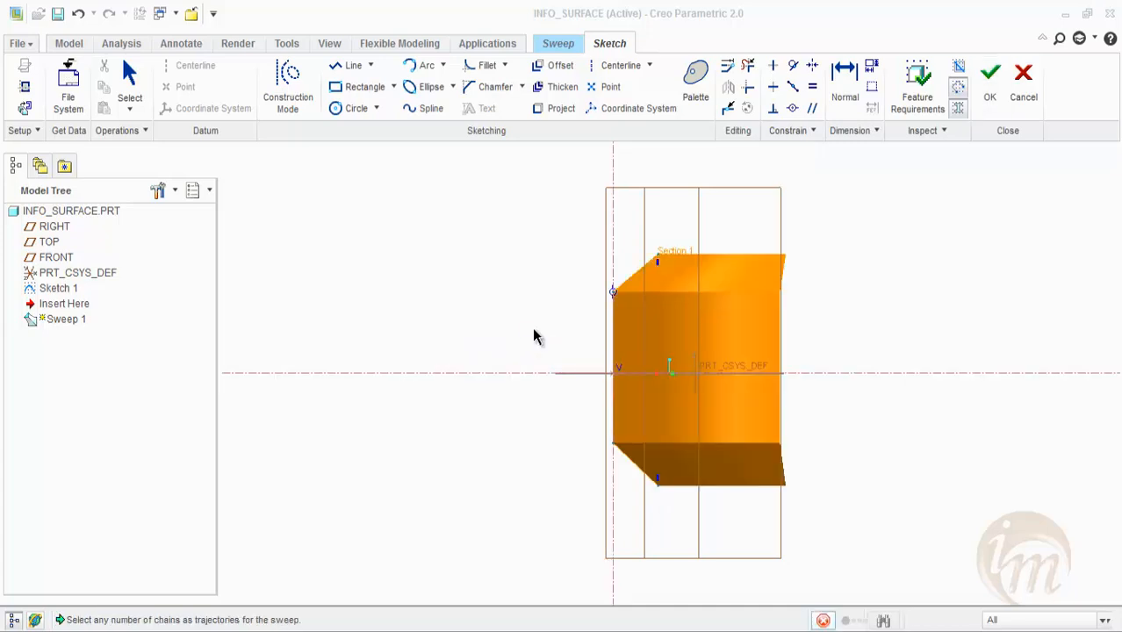
# - Complete the swept surface from the open section along the spline trajectory
pyautogui.moveTo(595, 374); pyautogui.dragTo(816, 261, button='middle')
pyautogui.moveTo(808, 249); pyautogui.dragTo(809, 254, button='middle')
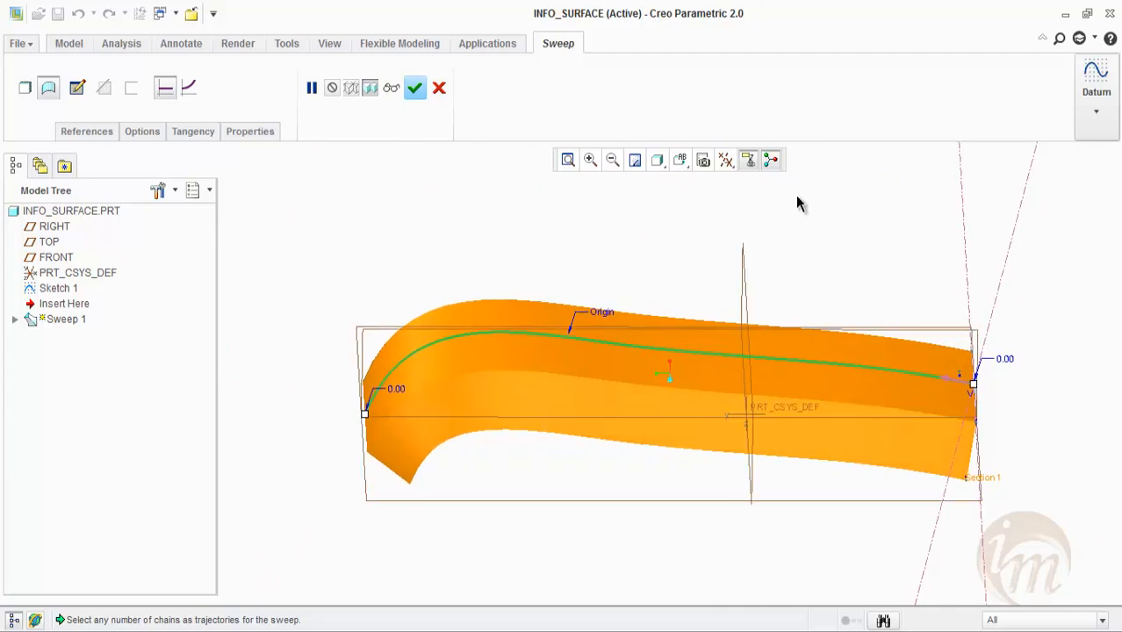
pyautogui.click(414, 87)
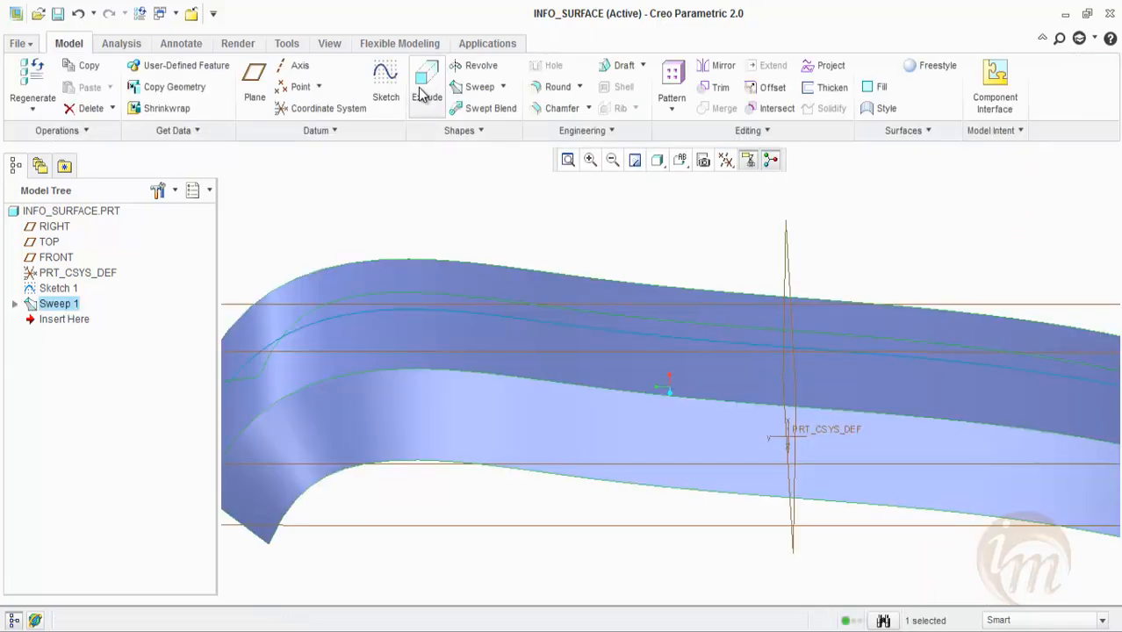
pyautogui.scroll(-3, 630, 251)
pyautogui.moveTo(647, 261); pyautogui.dragTo(700, 358, button='middle')
pyautogui.scroll(3, 716, 328)
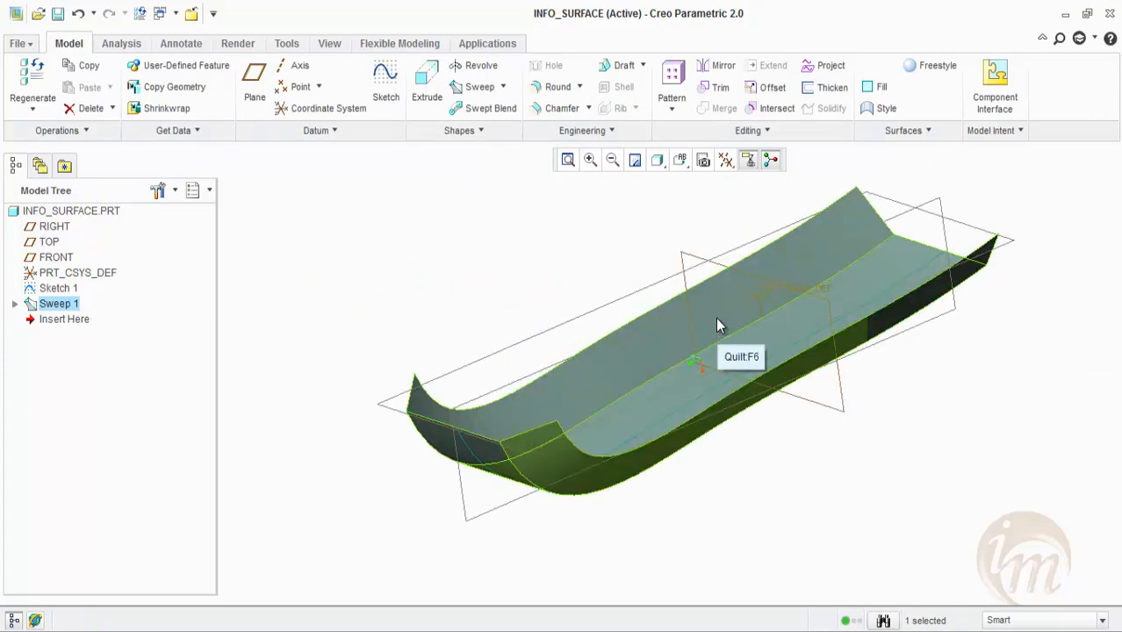
pyautogui.click(505, 89)
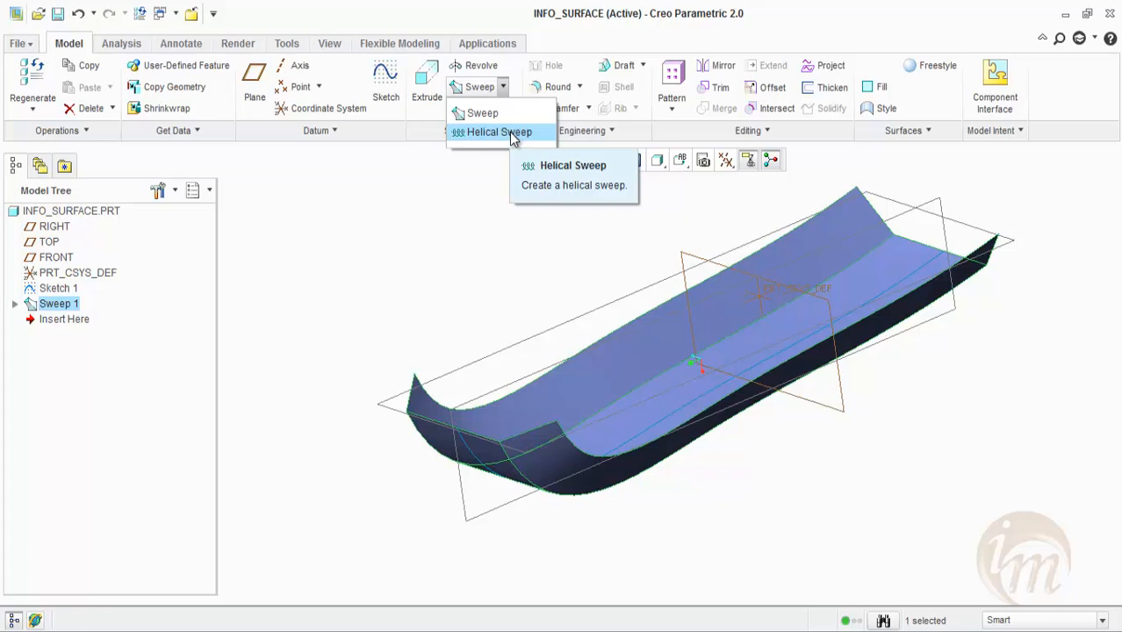
pyautogui.click(474, 202)
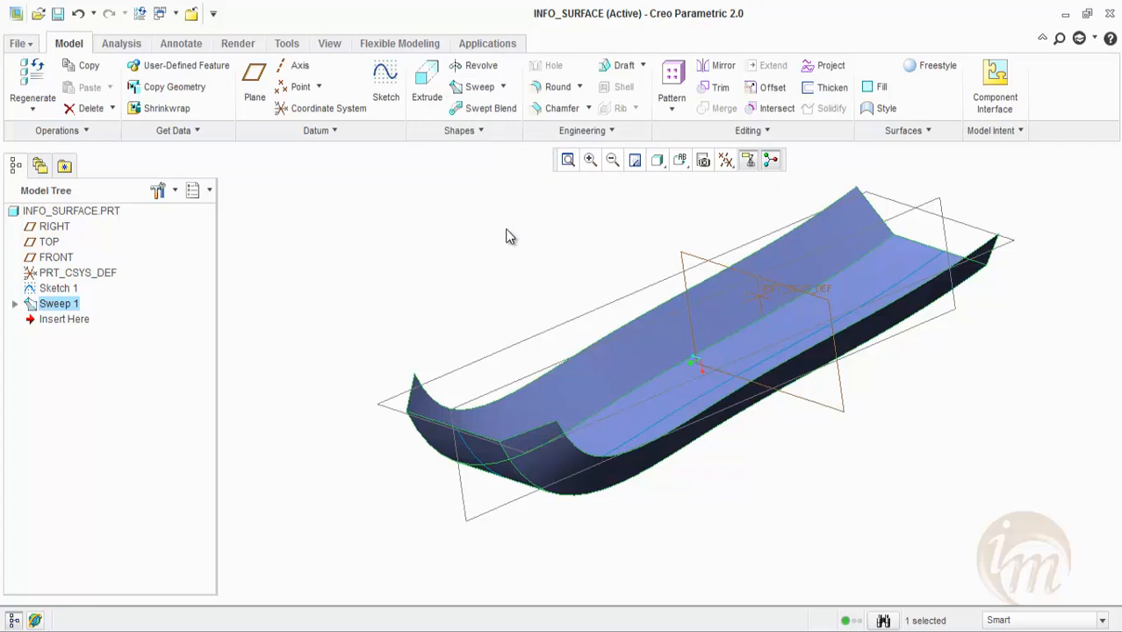
pyautogui.click(479, 133)
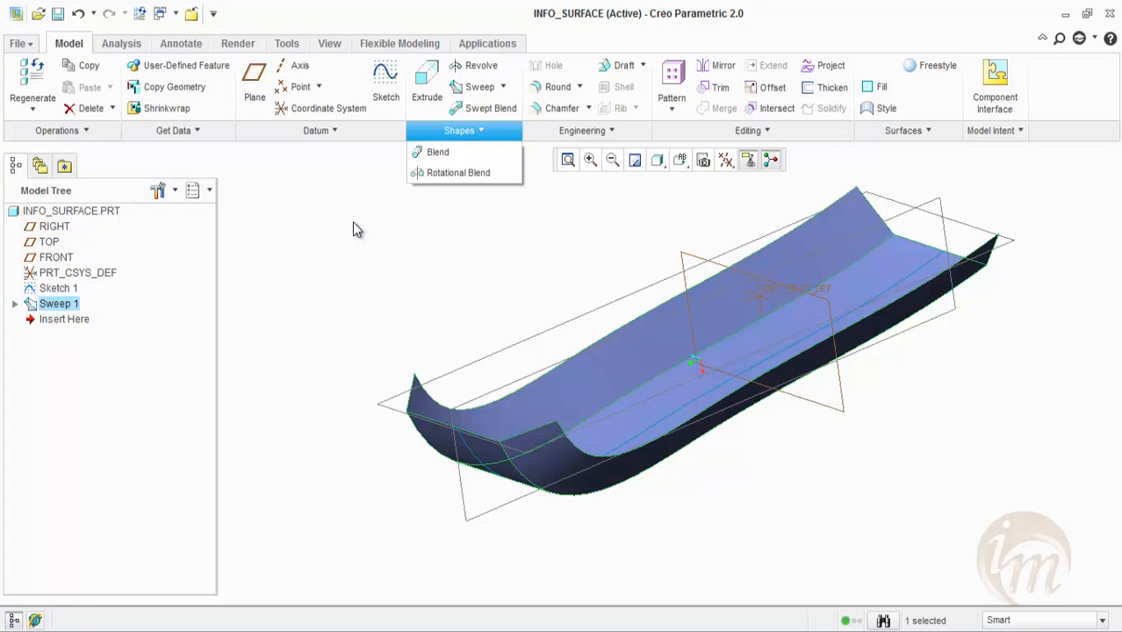
# - Delete both the swept surface and its spline trajectory sketch from the part
pyautogui.rightClick(57, 303)
pyautogui.press('Escape')
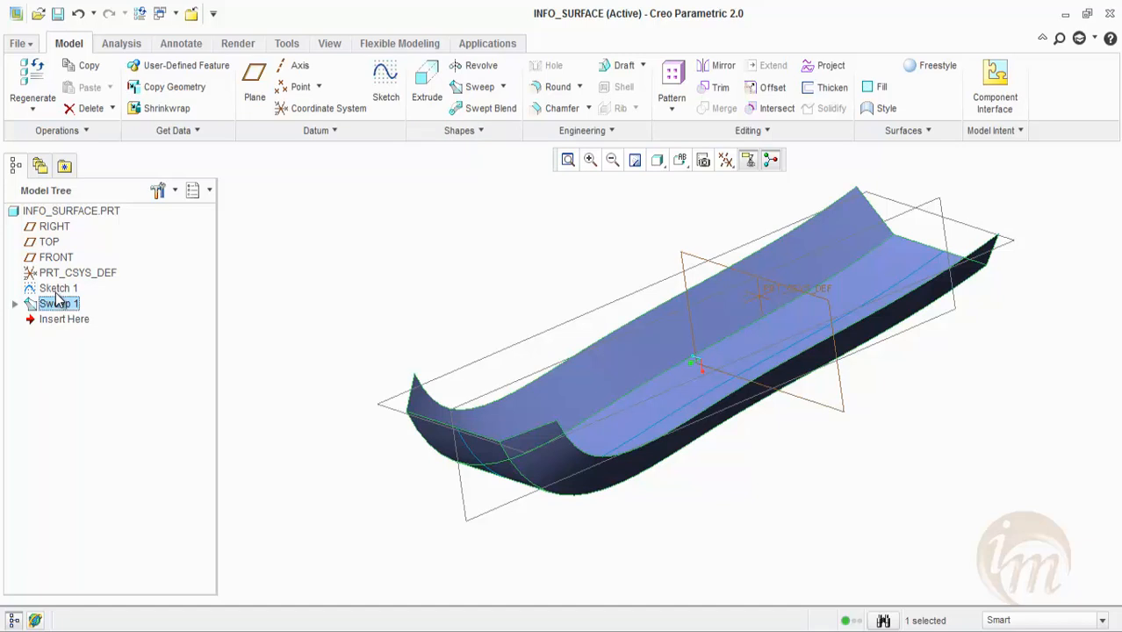
pyautogui.keyDown('ctrl'); pyautogui.click(55, 288); pyautogui.keyUp('ctrl')
pyautogui.rightClick(54, 288)
pyautogui.click(96, 326)
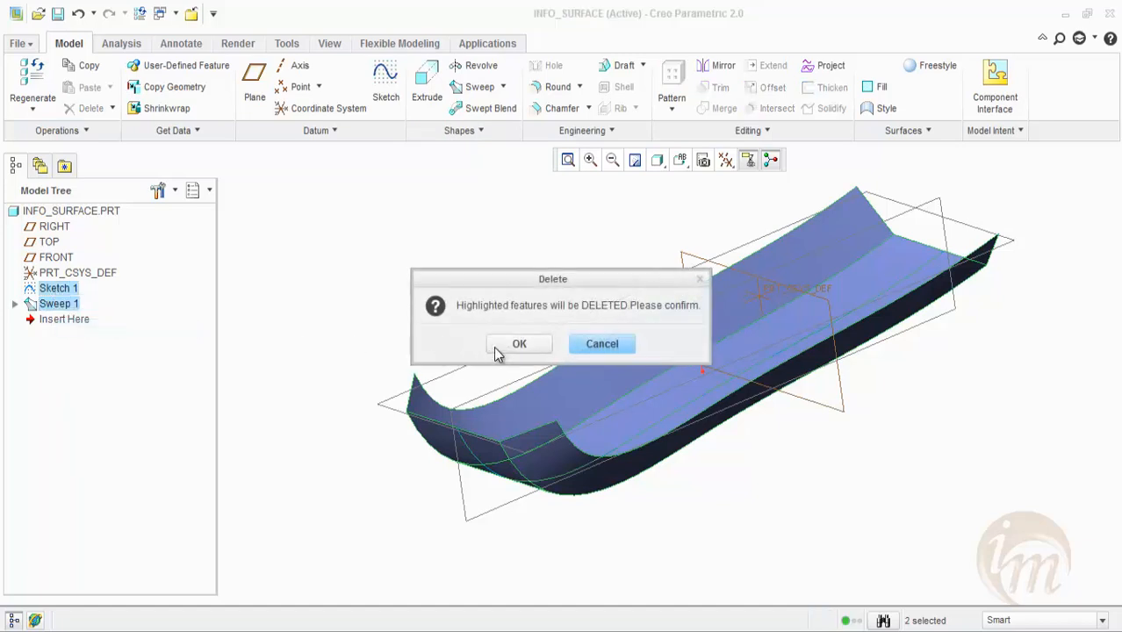
pyautogui.click(496, 344)
pyautogui.scroll(1, 418, 445)
pyautogui.scroll(-1, 527, 294)
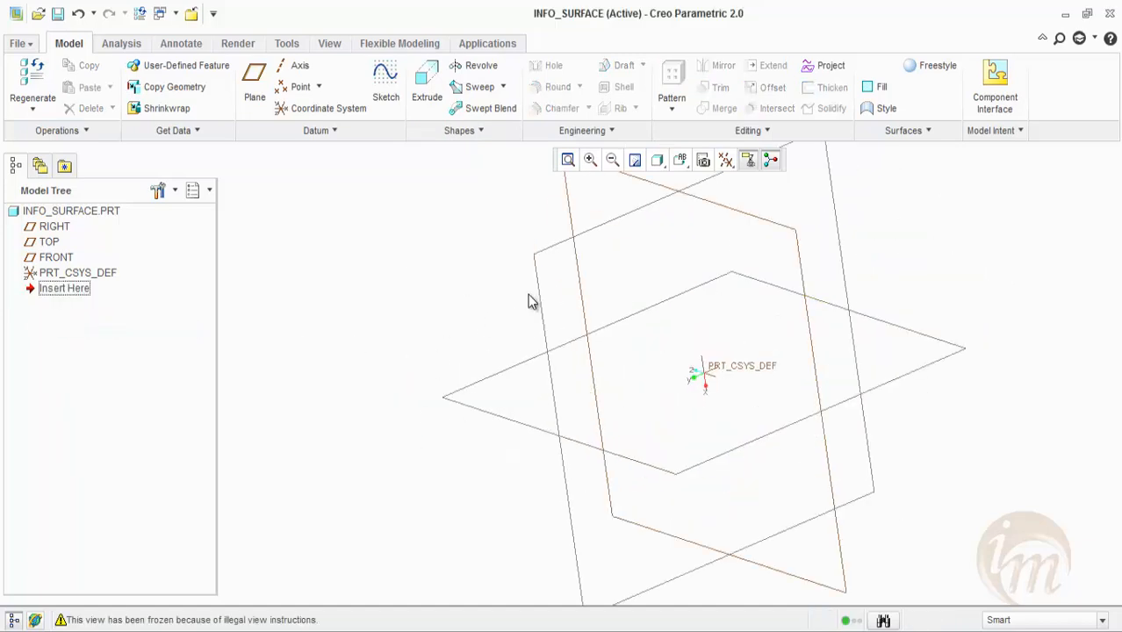
# - Start a Blend with sketched sections and open the first section's sketch on the RIGHT plane
pyautogui.click(474, 131)
pyautogui.click(463, 151)
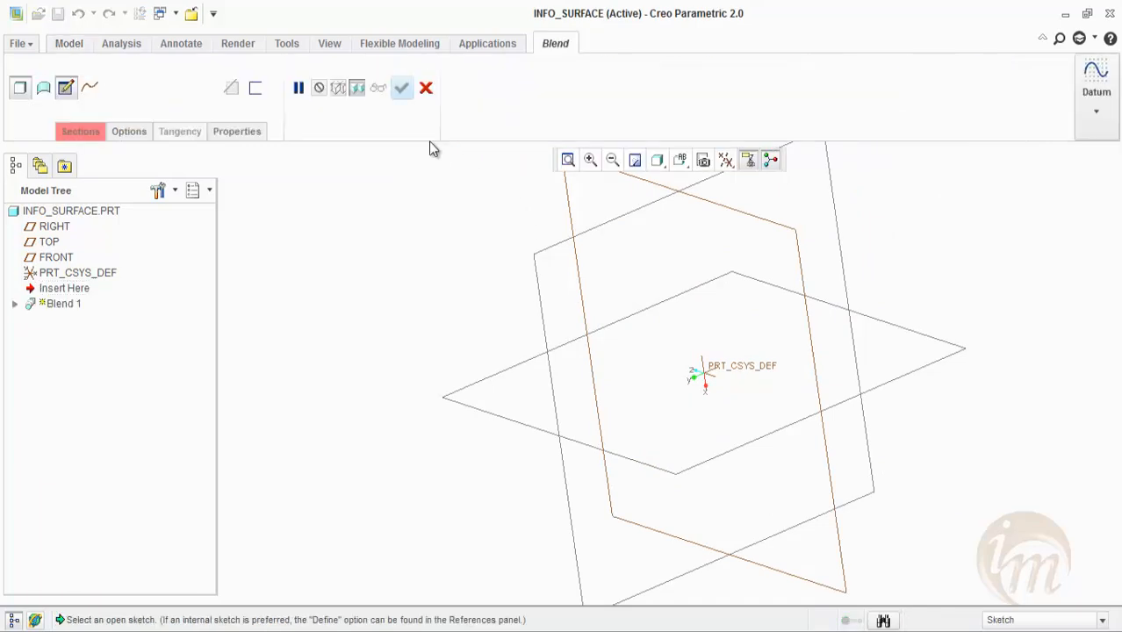
pyautogui.click(79, 131)
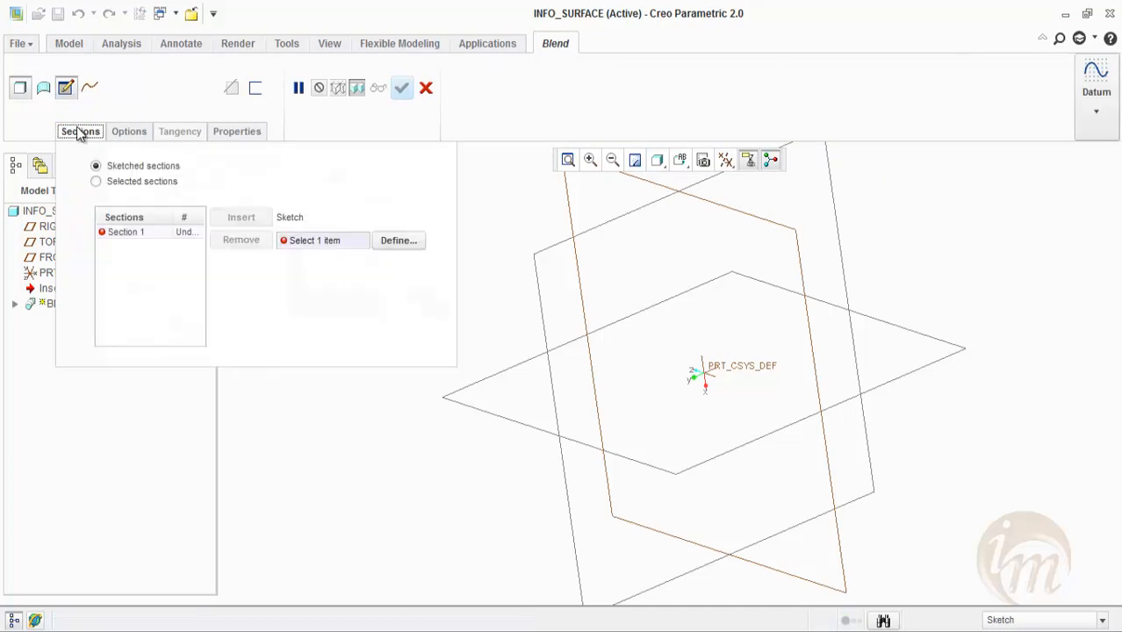
pyautogui.click(380, 244)
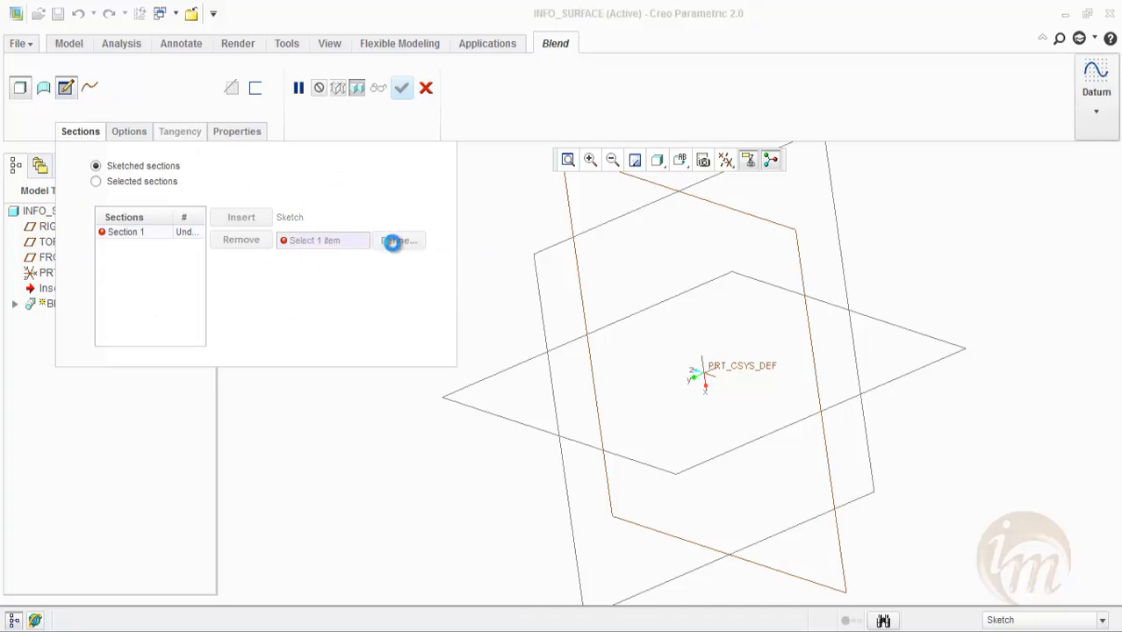
pyautogui.click(714, 197)
pyautogui.click(1020, 343)
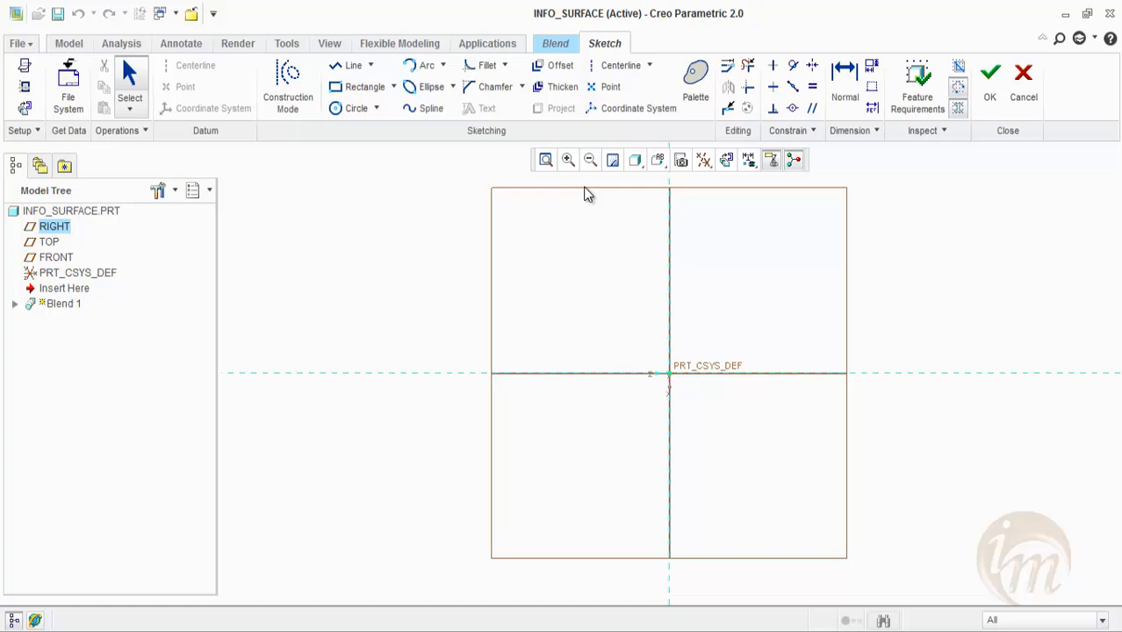
# - Sketch a circle centered on the origin as the blend's first section
pyautogui.click(351, 108)
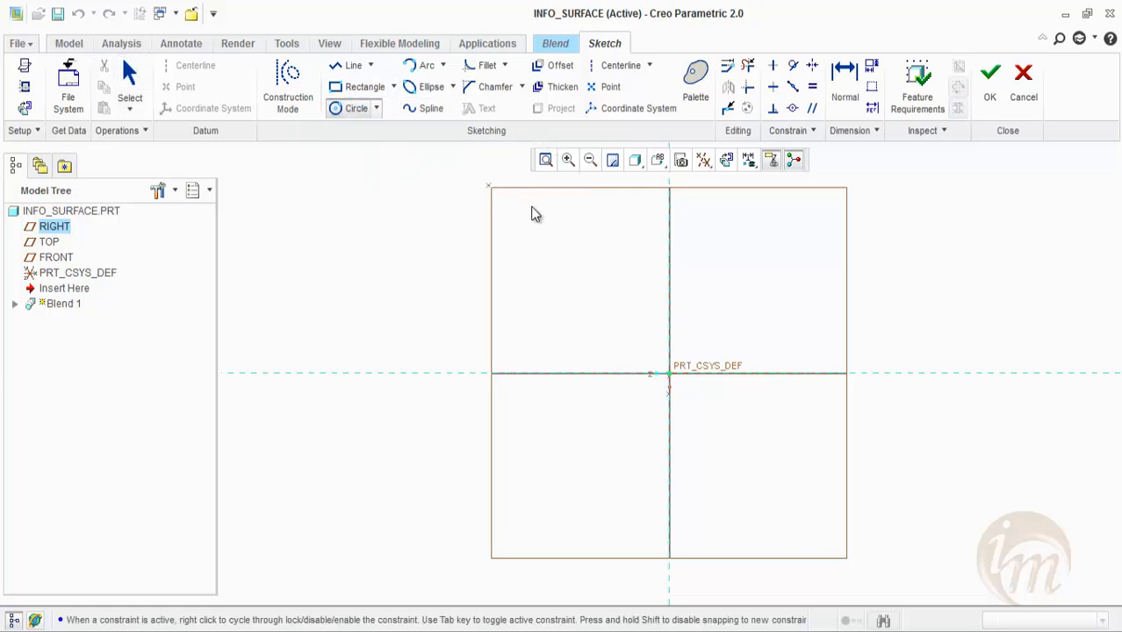
pyautogui.click(669, 374)
pyautogui.click(683, 479)
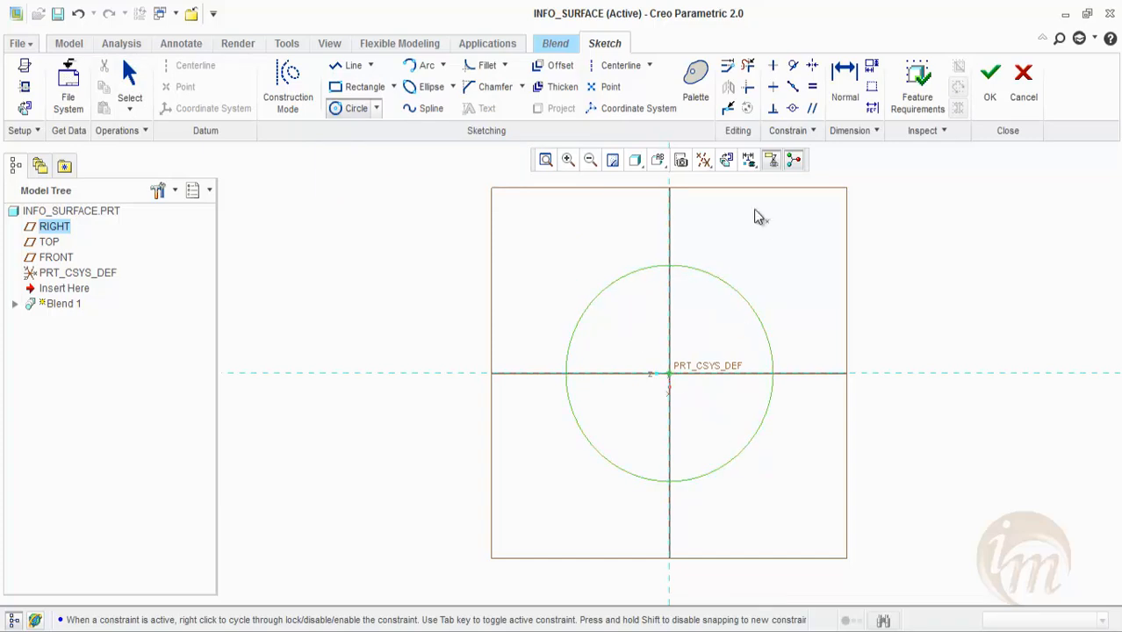
# - Divide the section circle at its four intersections with the horizontal and vertical references, and finish the first section's sketch
pyautogui.middleClick(742, 216)
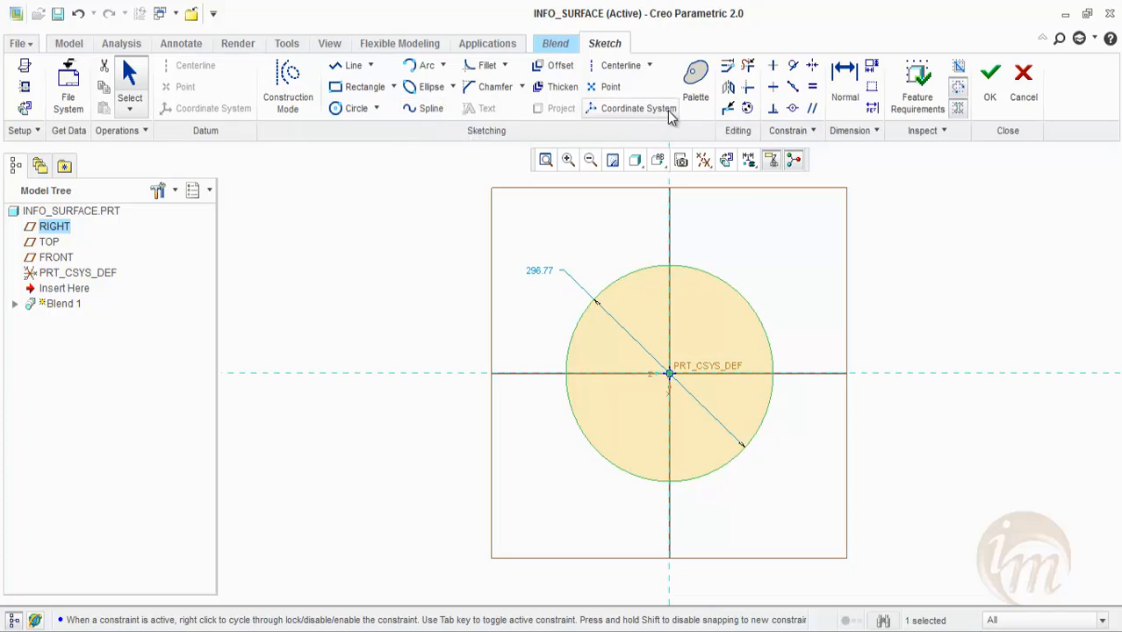
pyautogui.click(728, 108)
pyautogui.click(669, 265)
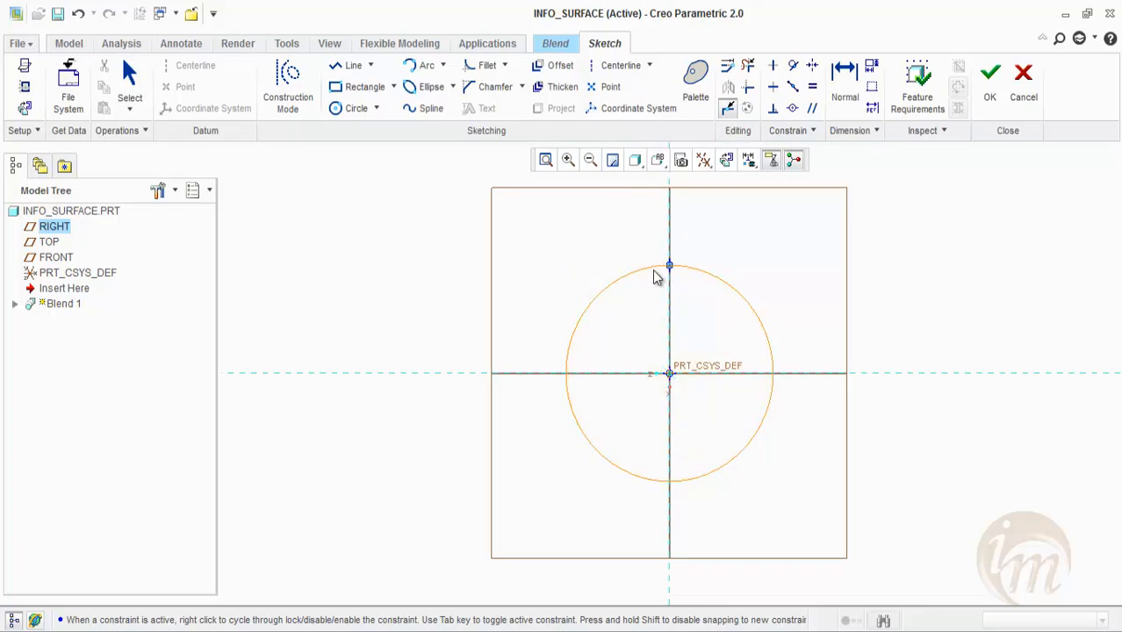
pyautogui.click(567, 373)
pyautogui.click(669, 481)
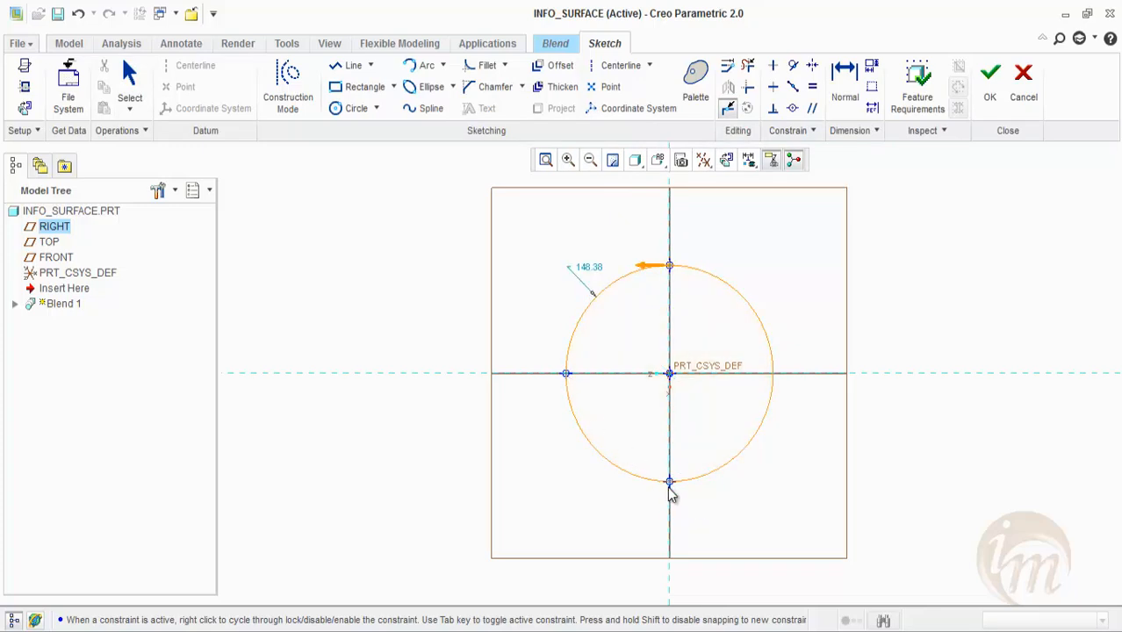
pyautogui.click(772, 373)
pyautogui.middleClick(816, 237)
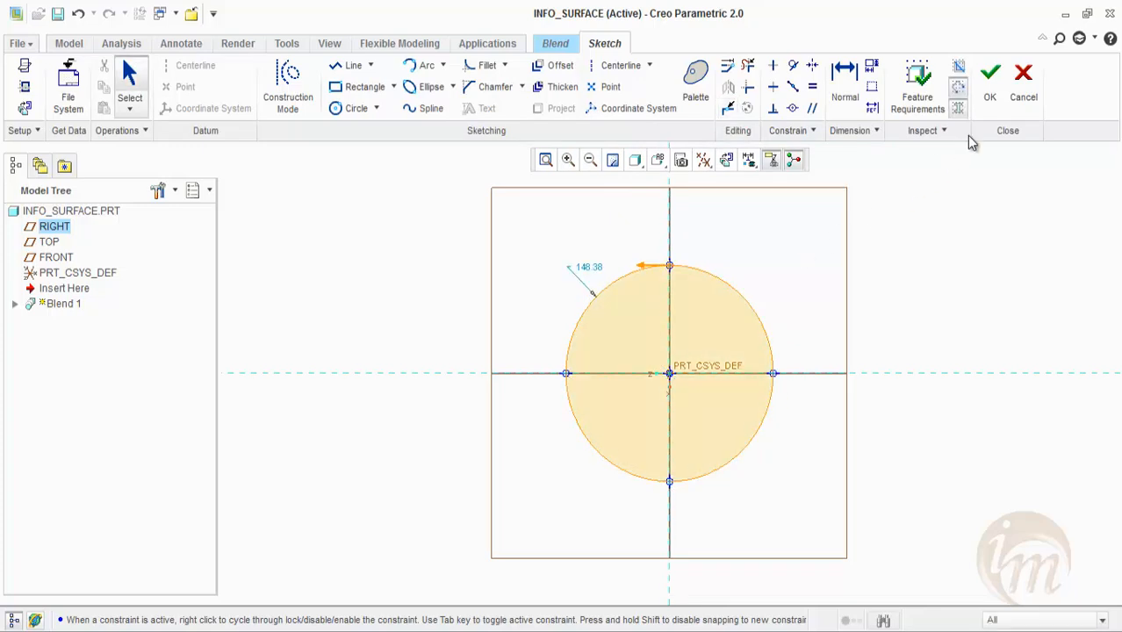
pyautogui.click(990, 79)
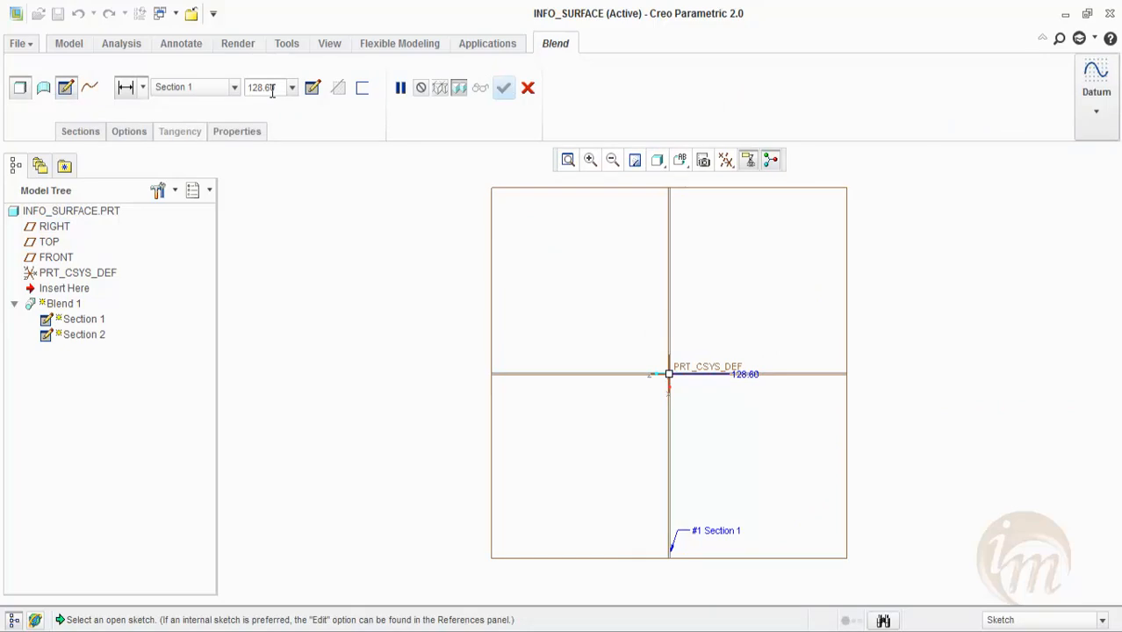
# - Set the second section's offset from Section 1 to 200 and open its sketch
pyautogui.moveTo(272, 91); pyautogui.dragTo(249, 88)
pyautogui.write('100')
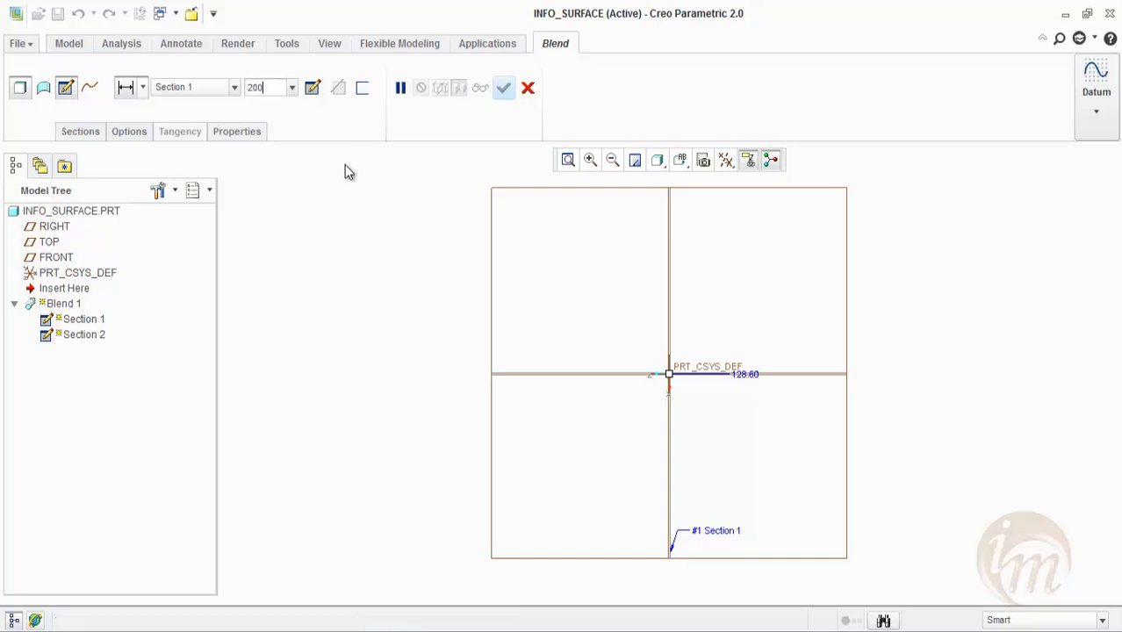
pyautogui.click(313, 88)
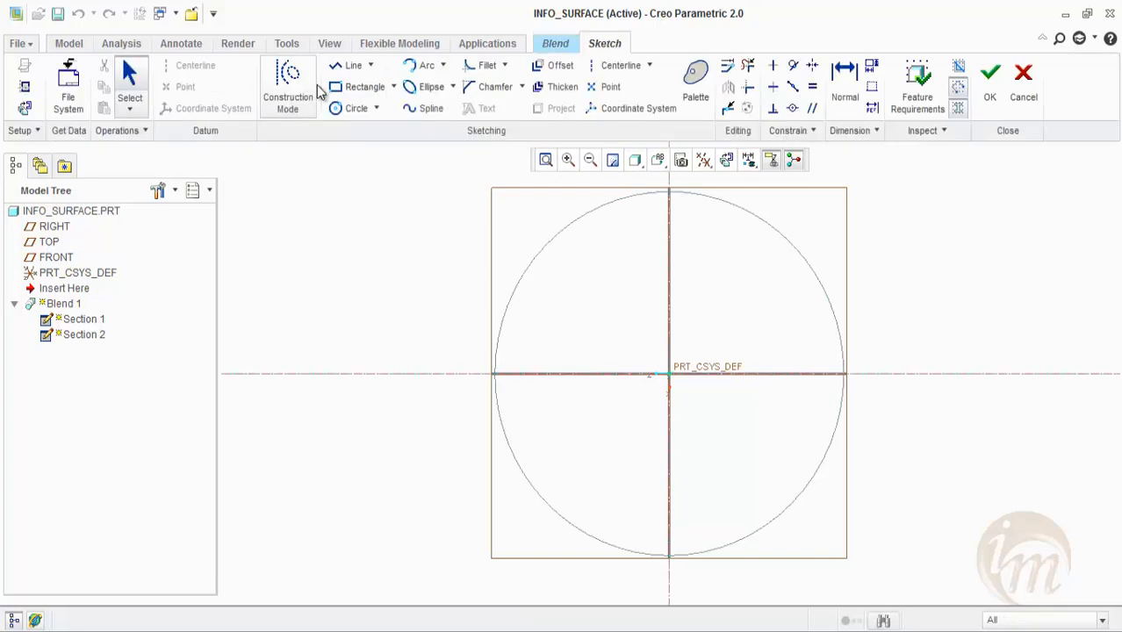
# - Sketch a rectangle centered on the origin just enclosing the first section's circle, and finish the second section
pyautogui.click(363, 87)
pyautogui.click(492, 190)
pyautogui.click(846, 557)
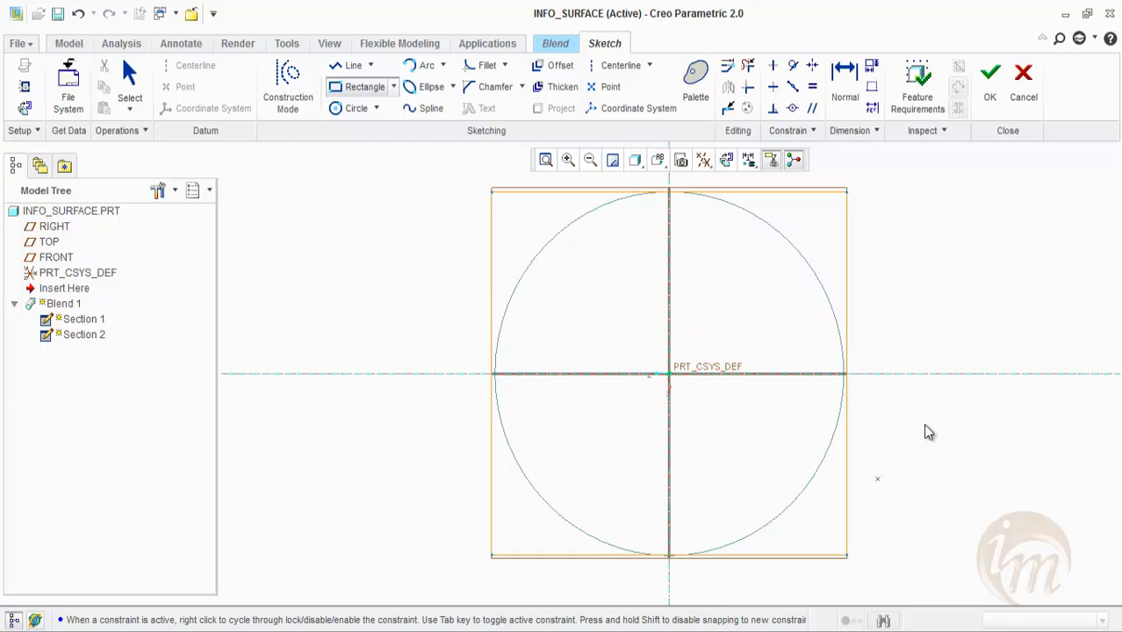
pyautogui.click(981, 102)
pyautogui.moveTo(946, 299)
pyautogui.mouseDown(button='middle')
pyautogui.moveTo(913, 280)
pyautogui.moveTo(825, 294)
pyautogui.mouseUp(button='middle')
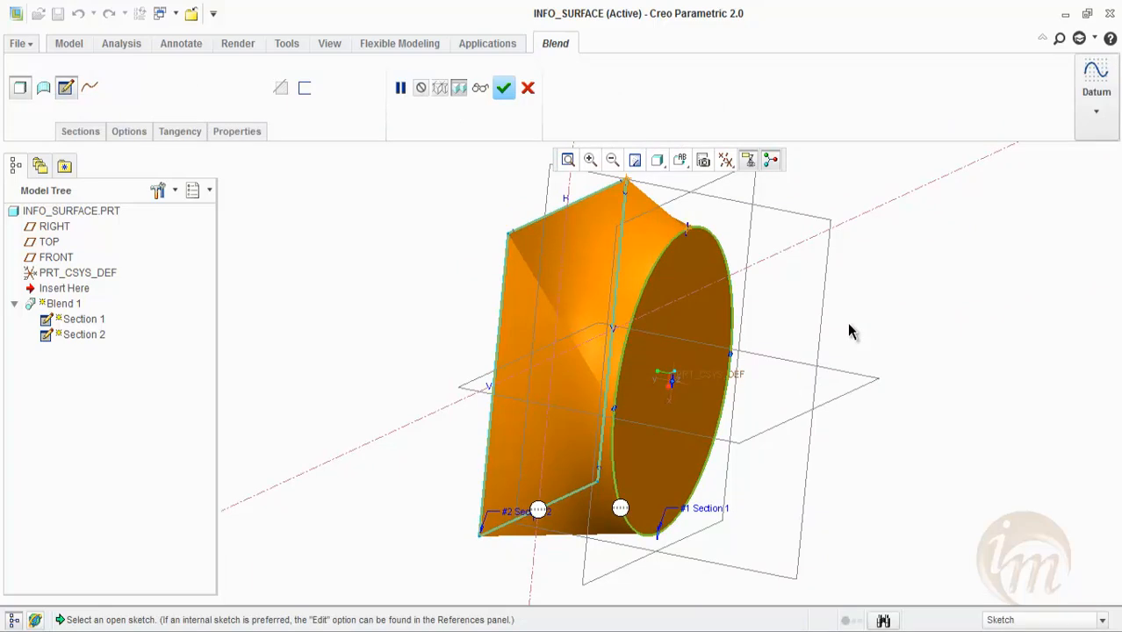
# - Change the blend from a solid to a surface and complete the feature
pyautogui.click(43, 91)
pyautogui.moveTo(491, 388); pyautogui.dragTo(683, 351, button='middle')
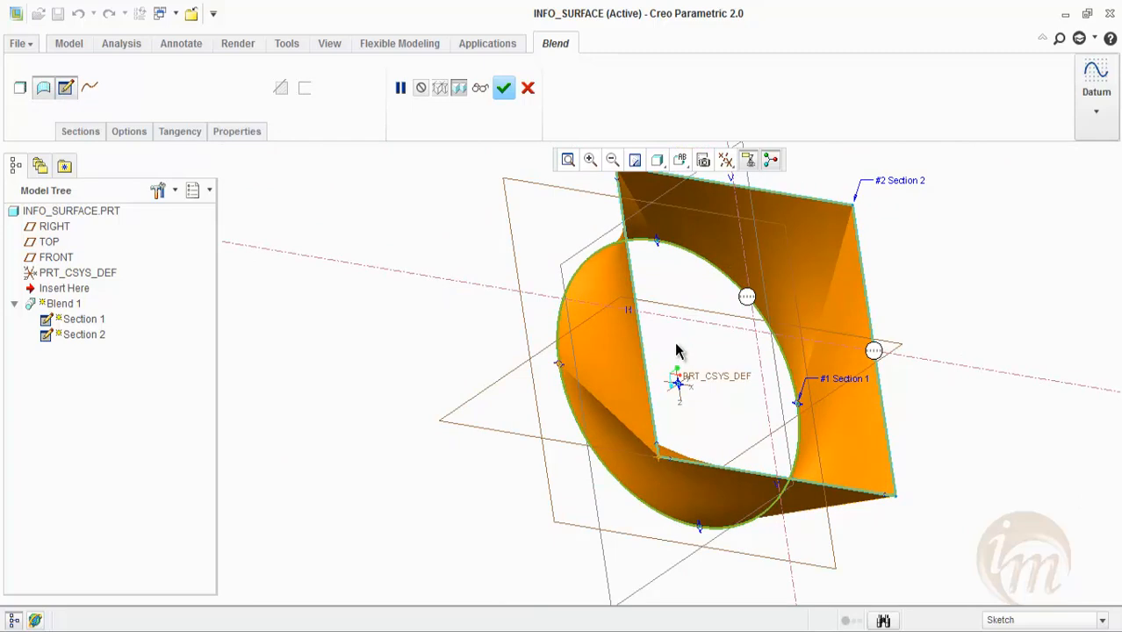
pyautogui.click(504, 89)
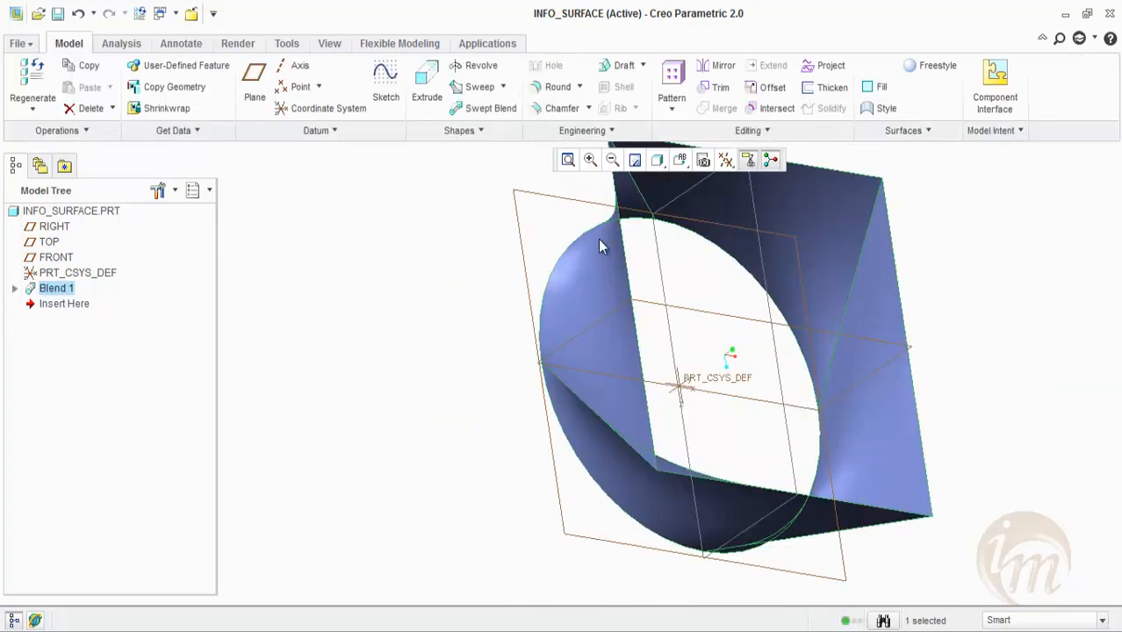
pyautogui.moveTo(598, 239); pyautogui.dragTo(681, 329, button='middle')
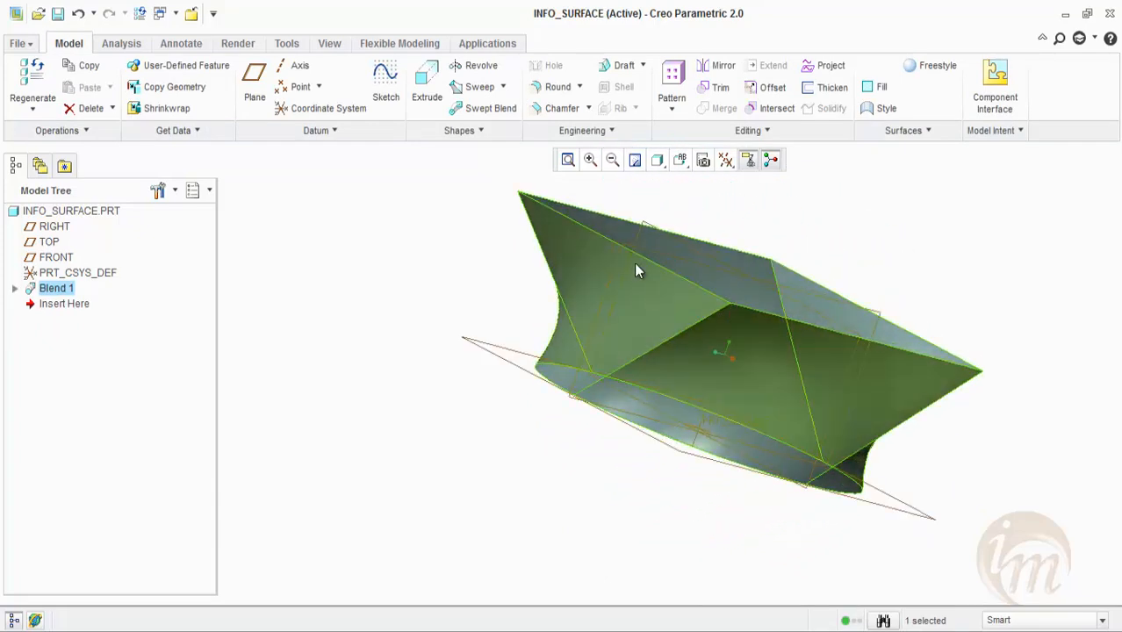
pyautogui.click(483, 130)
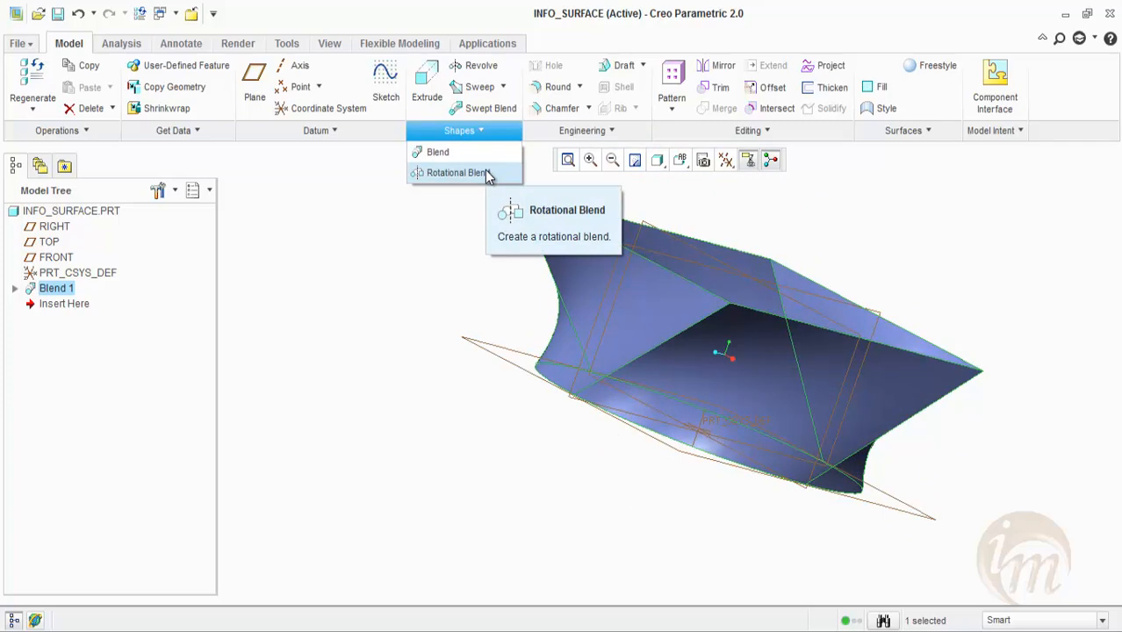
pyautogui.click(488, 173)
pyautogui.click(489, 174)
pyautogui.click(447, 260)
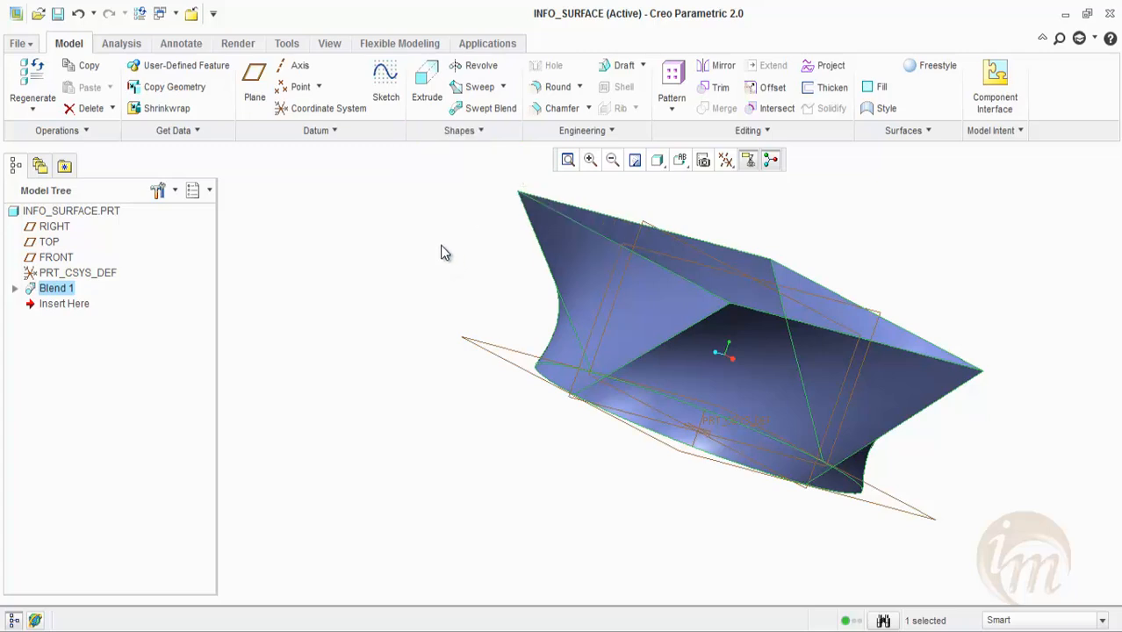
pyautogui.click(493, 116)
# - Delete the blend surface feature from the part
pyautogui.rightClick(60, 293)
pyautogui.click(91, 322)
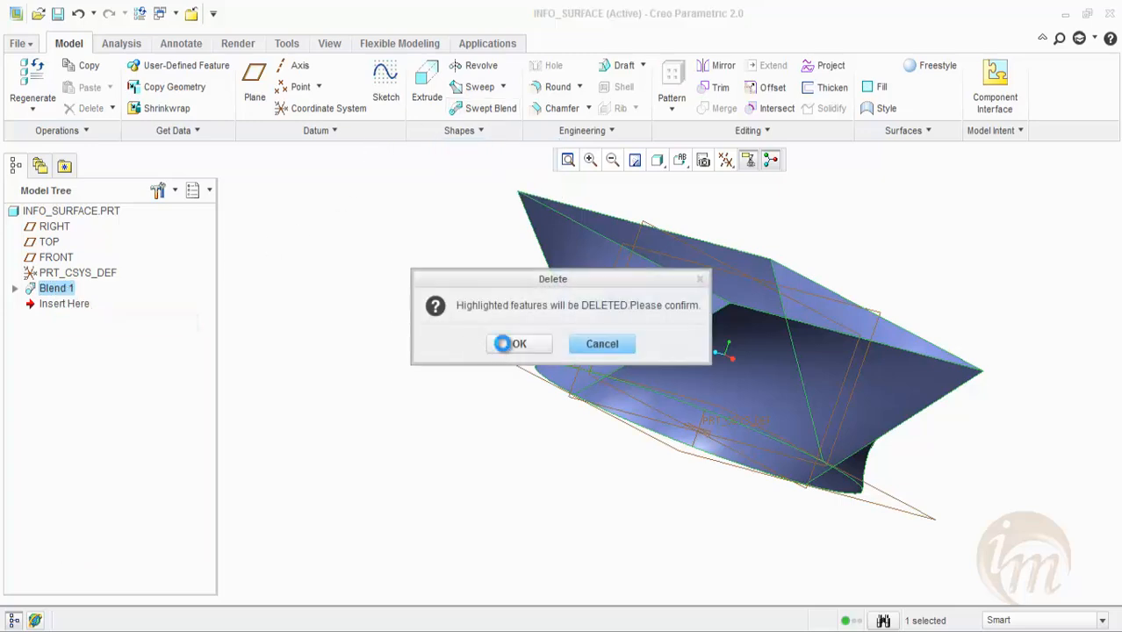
pyautogui.click(509, 346)
pyautogui.scroll(2, 498, 357)
pyautogui.moveTo(503, 349); pyautogui.dragTo(573, 372, button='middle')
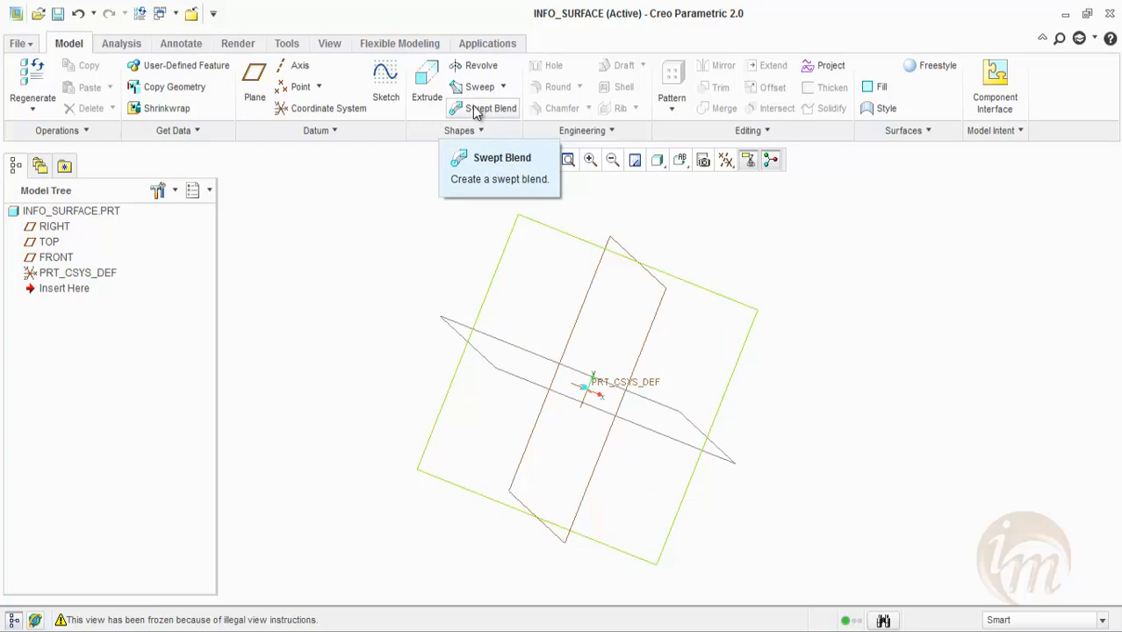
# - Start a new sketch on the FRONT plane with the RIGHT plane as the right-facing orientation reference
pyautogui.click(395, 99)
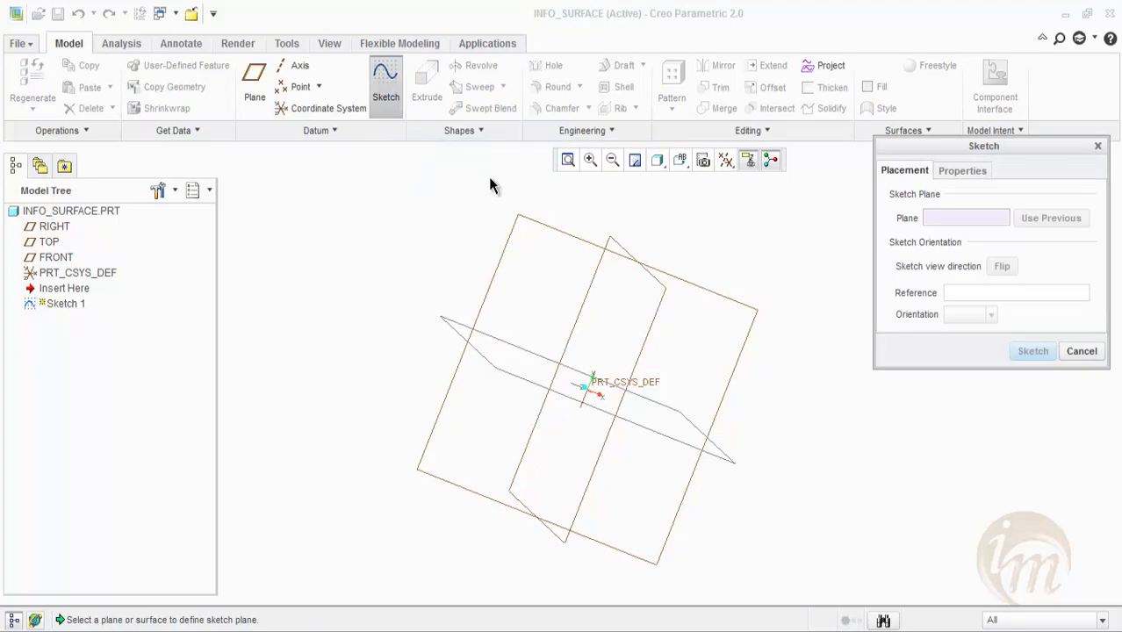
pyautogui.click(533, 221)
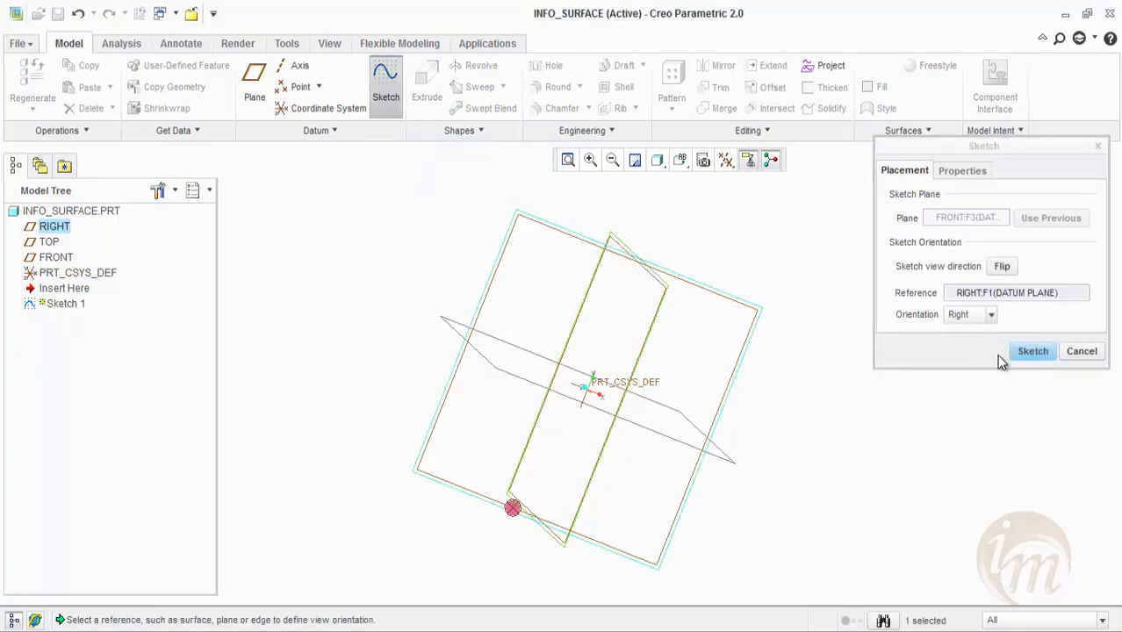
pyautogui.click(1032, 351)
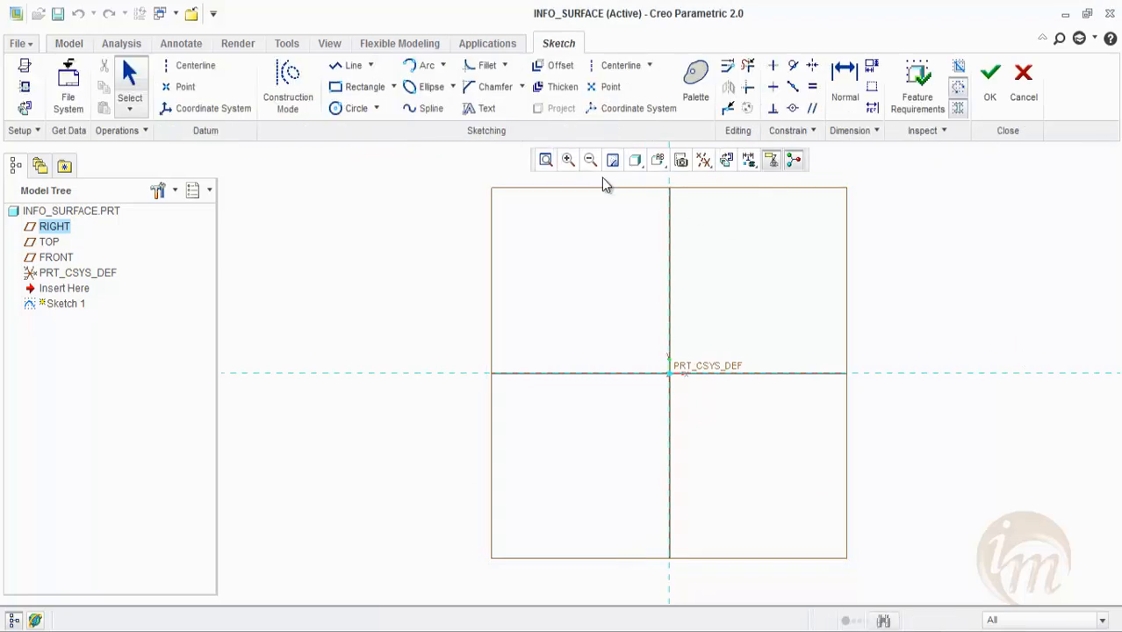
# - Sketch a five-point spline from about 443 left of the origin on the horizontal reference to about 502 right and 294 above
pyautogui.click(423, 108)
pyautogui.click(360, 374)
pyautogui.click(449, 283)
pyautogui.click(635, 288)
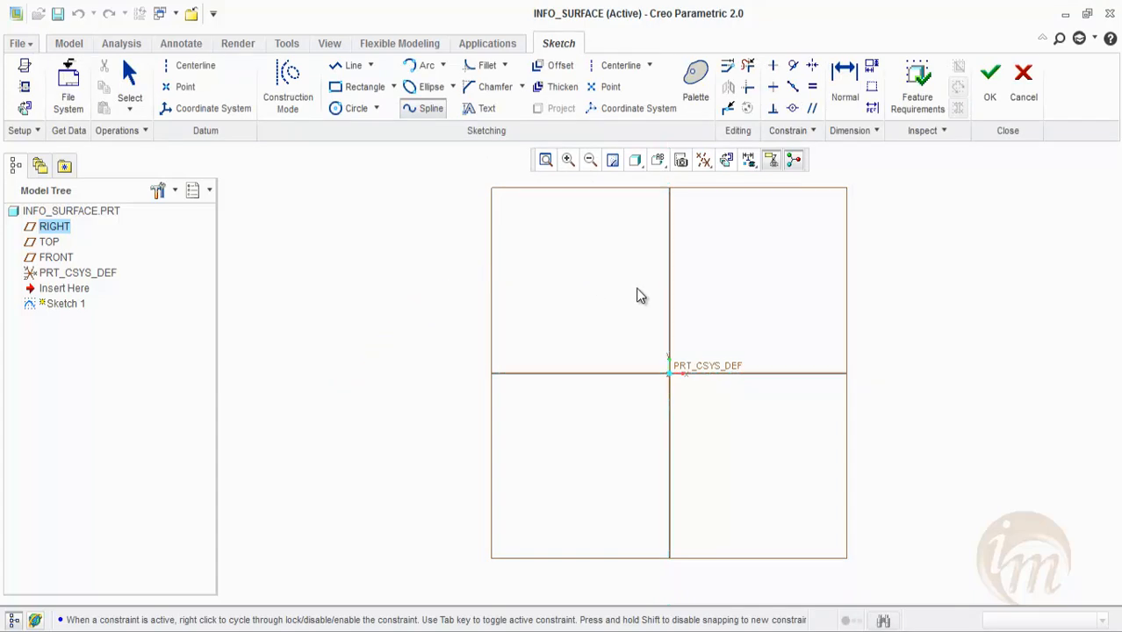
pyautogui.click(980, 170)
pyautogui.click(1019, 158)
pyautogui.middleClick(1019, 158)
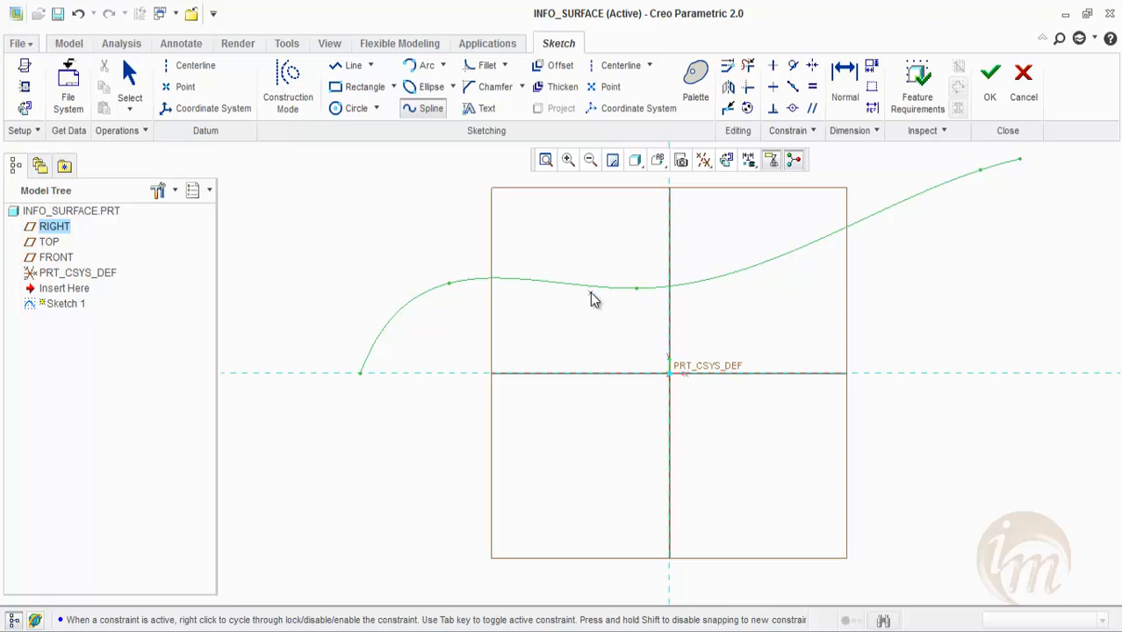
# - Divide the spline at two intermediate points, about 134 left and about 189 right of the vertical reference
pyautogui.click(728, 109)
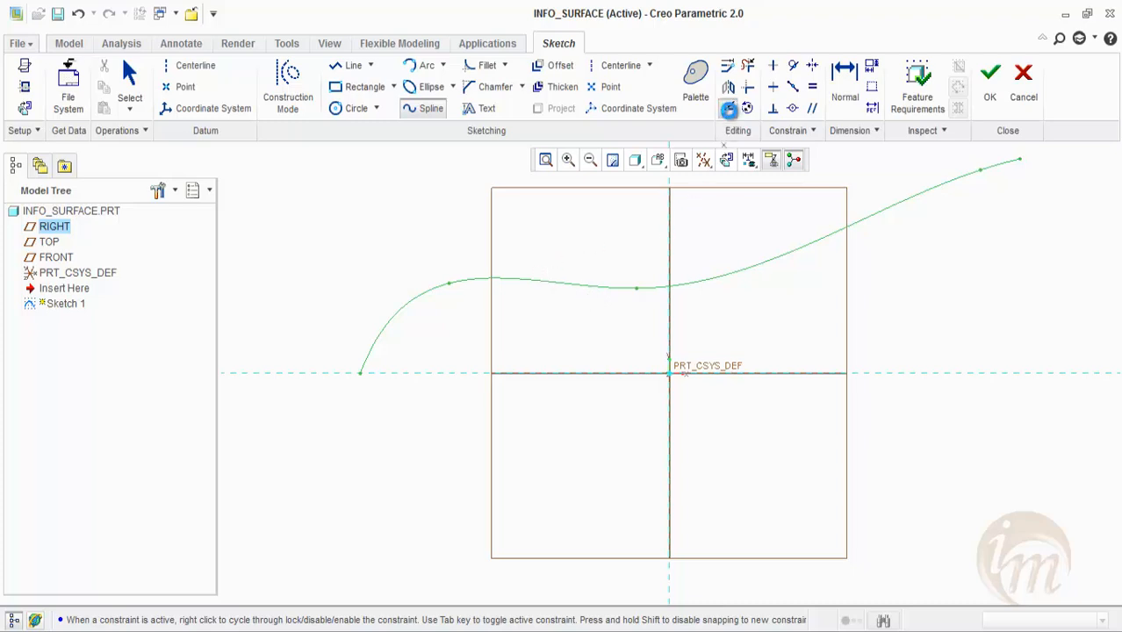
pyautogui.click(575, 281)
pyautogui.click(801, 247)
pyautogui.middleClick(867, 311)
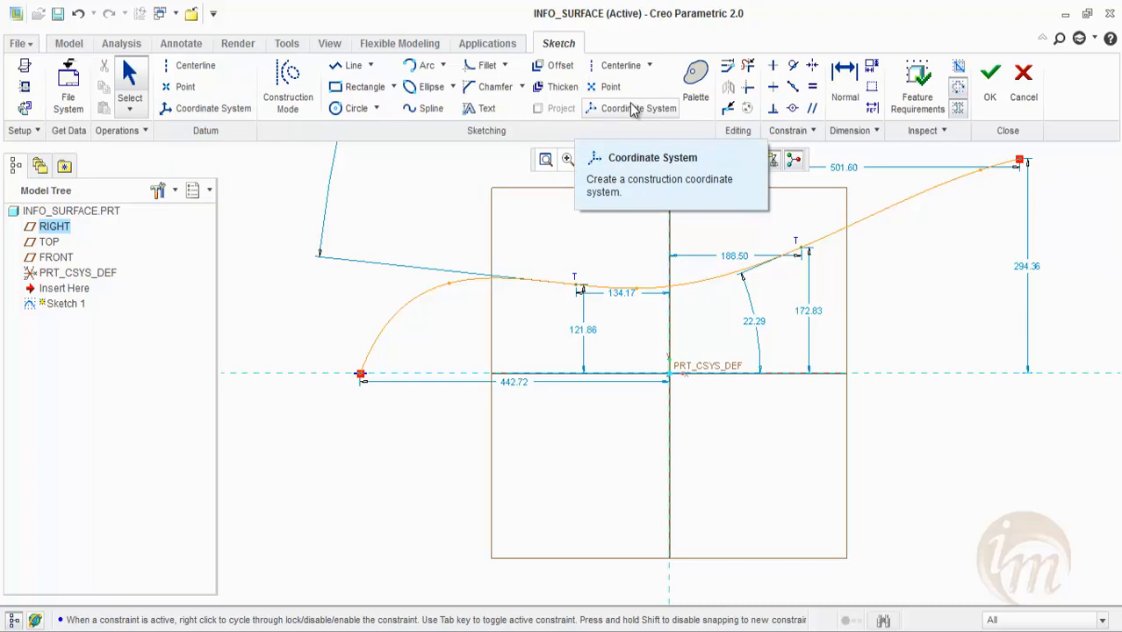
# - Place a datum coordinate system on each of the spline's two division points and finish the sketch
pyautogui.click(207, 109)
pyautogui.click(212, 101)
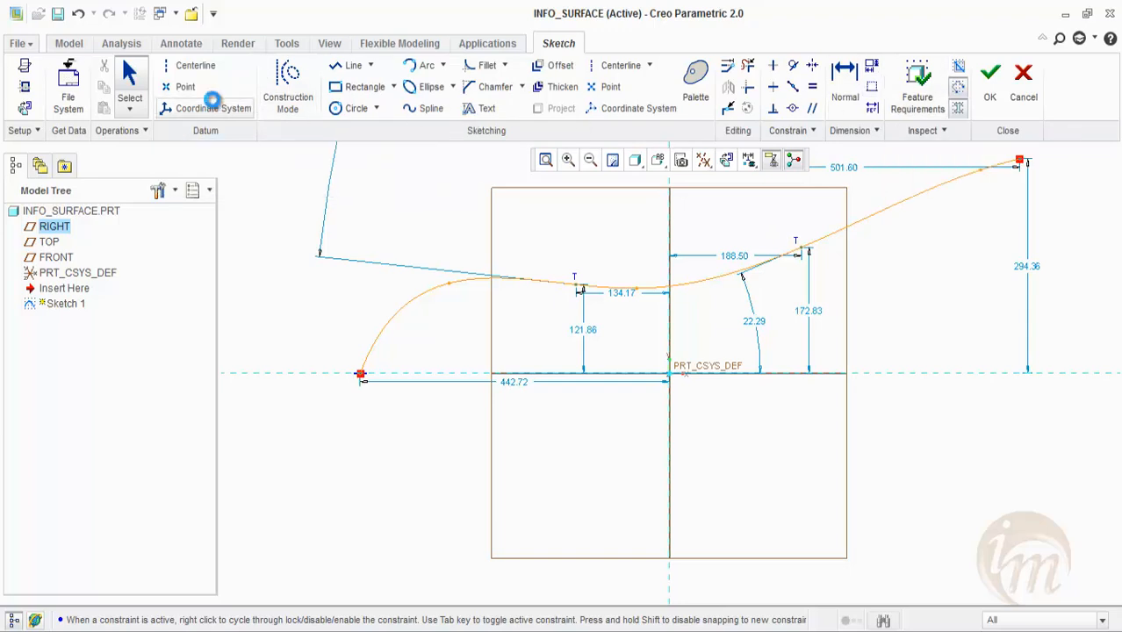
pyautogui.click(576, 284)
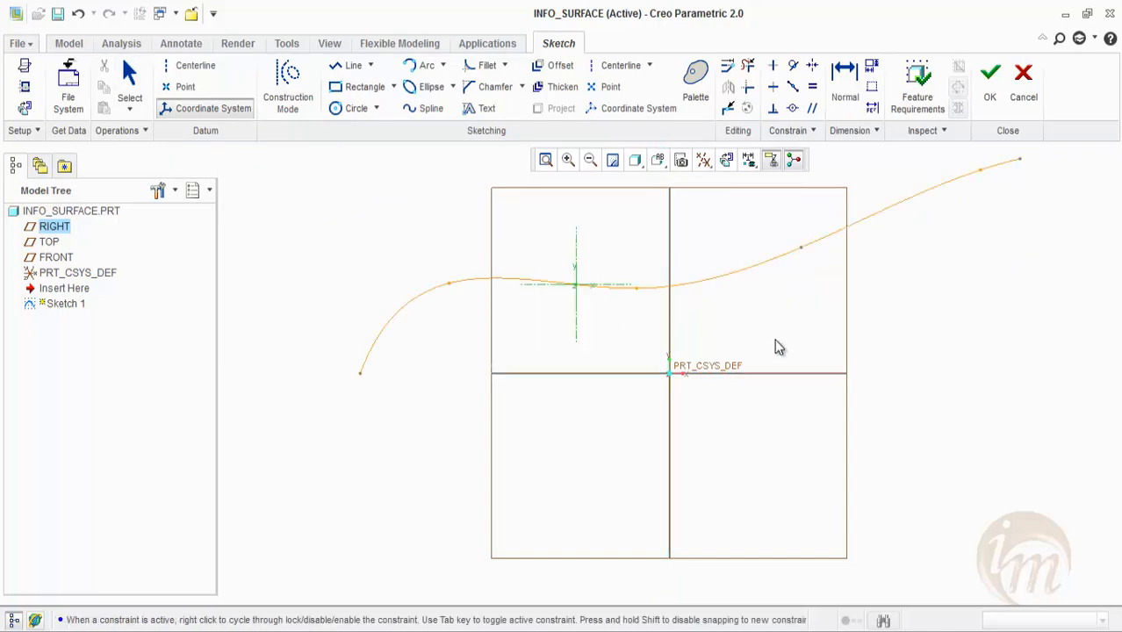
pyautogui.click(802, 249)
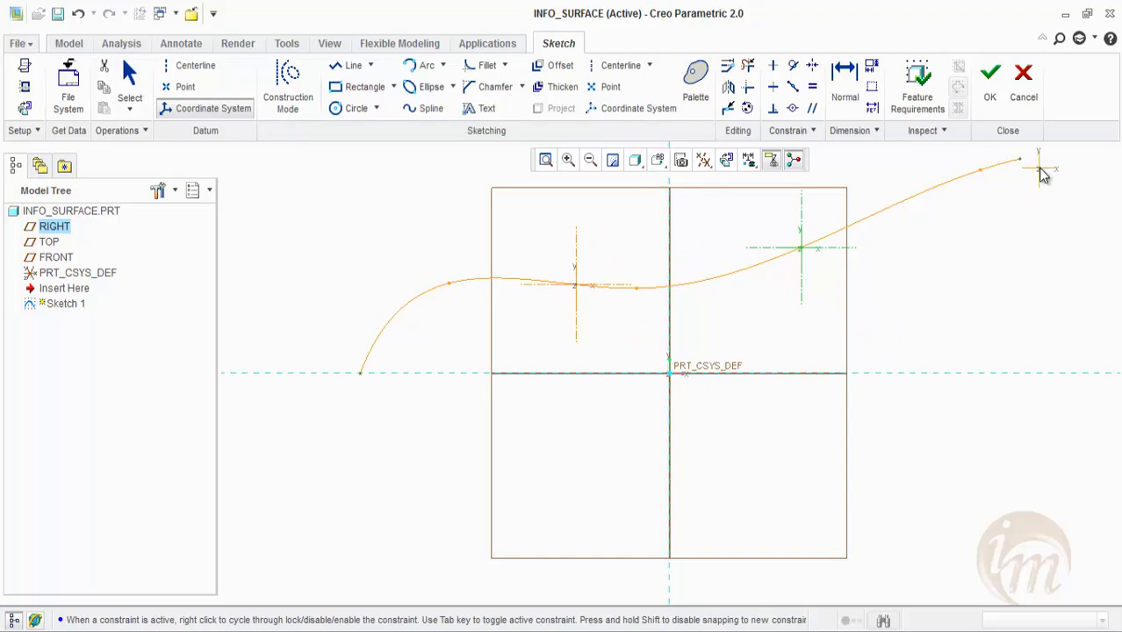
pyautogui.click(990, 101)
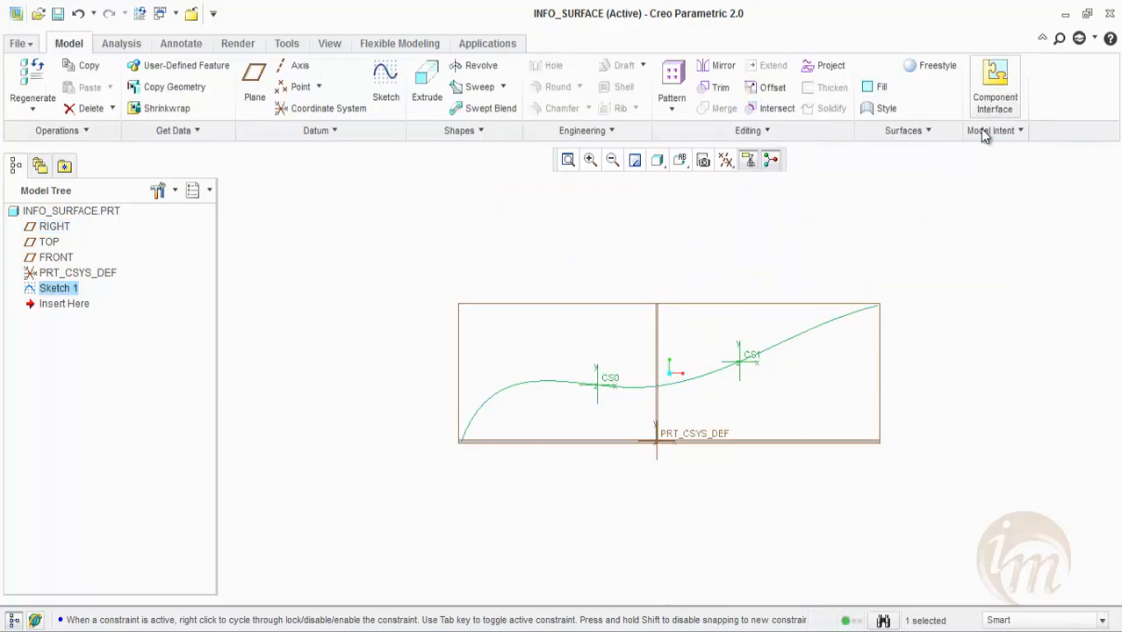
# - Start a Swept Blend and select the sketched spline as its origin trajectory
pyautogui.click(686, 218)
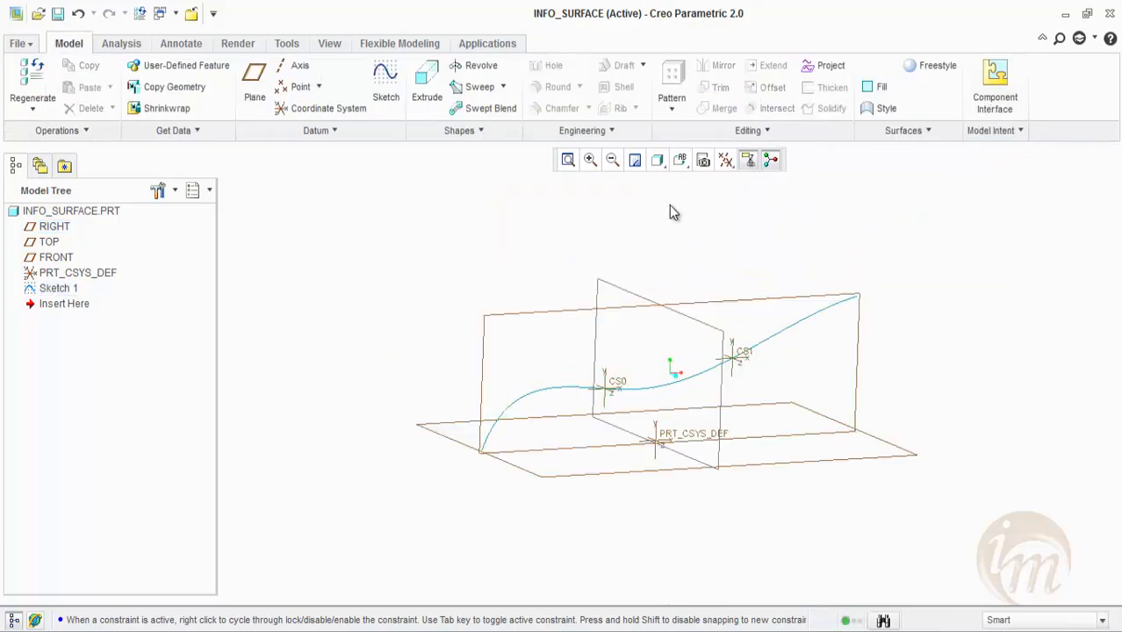
pyautogui.click(482, 111)
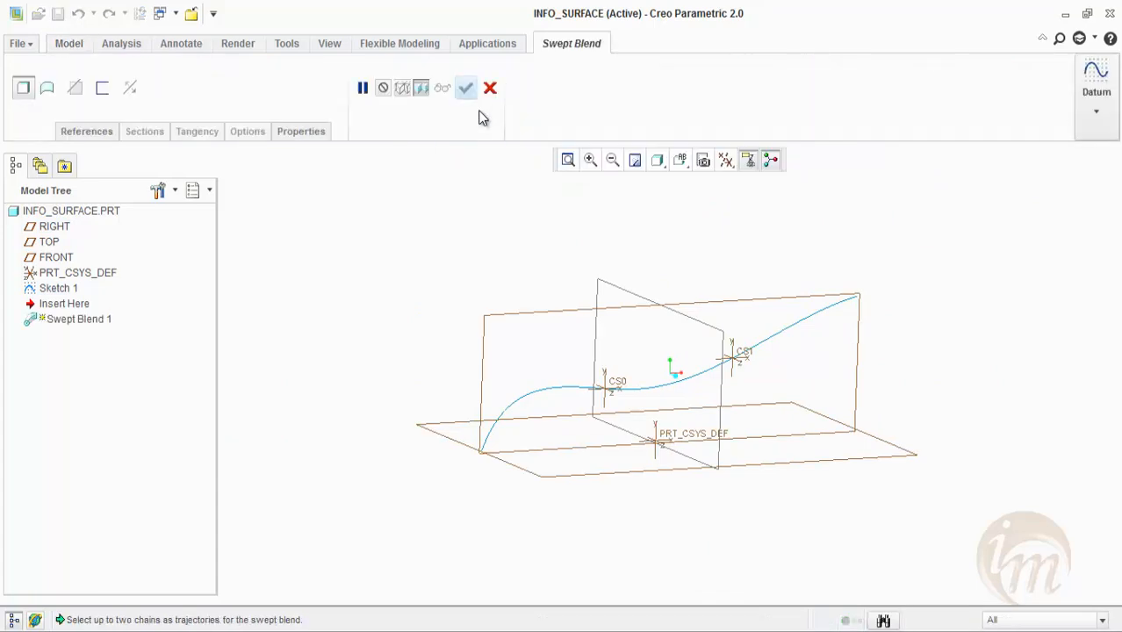
pyautogui.click(84, 131)
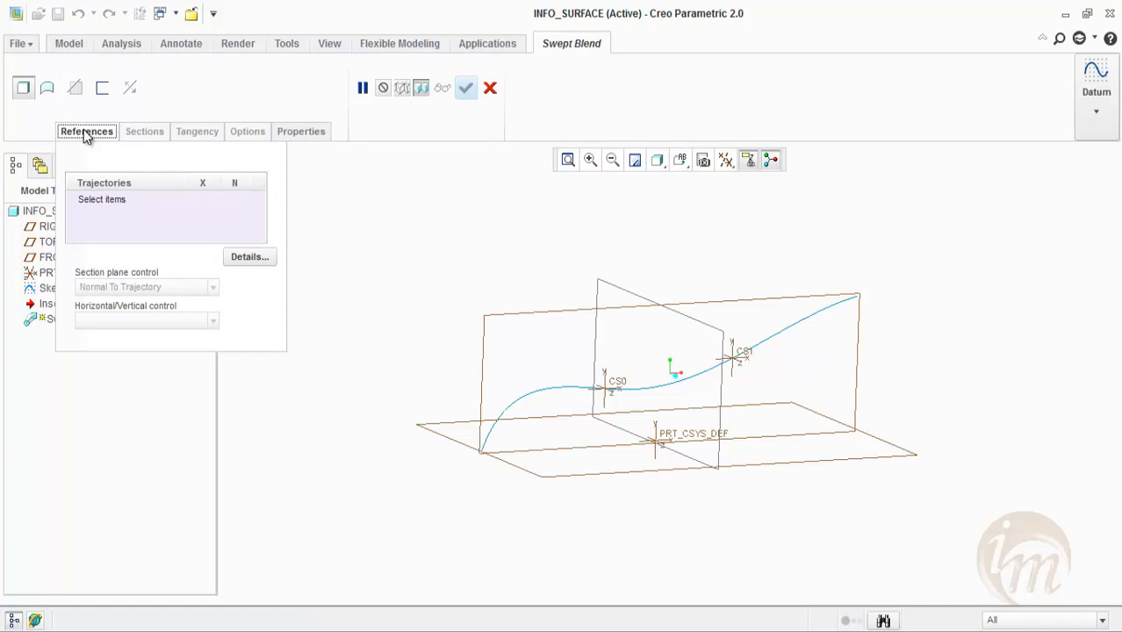
pyautogui.click(101, 201)
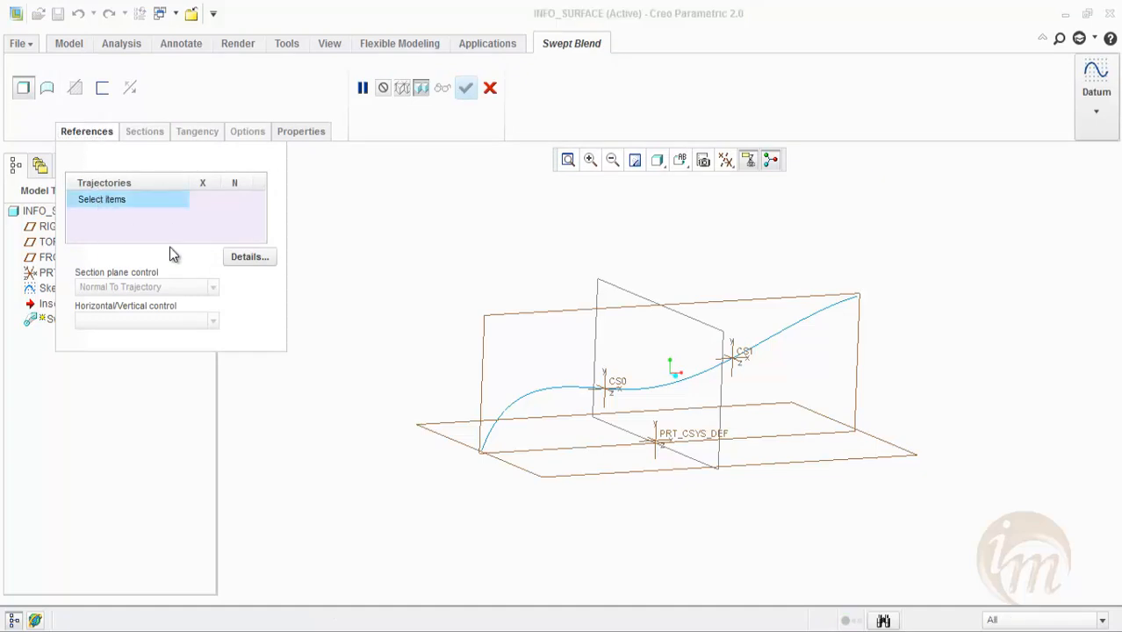
pyautogui.click(516, 410)
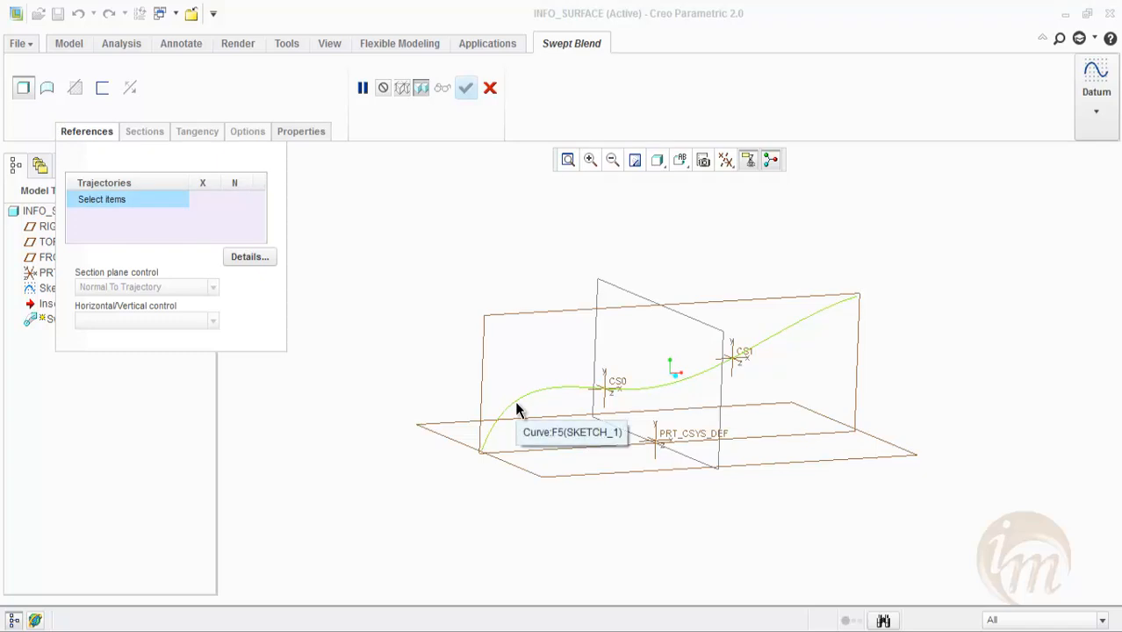
pyautogui.click(516, 410)
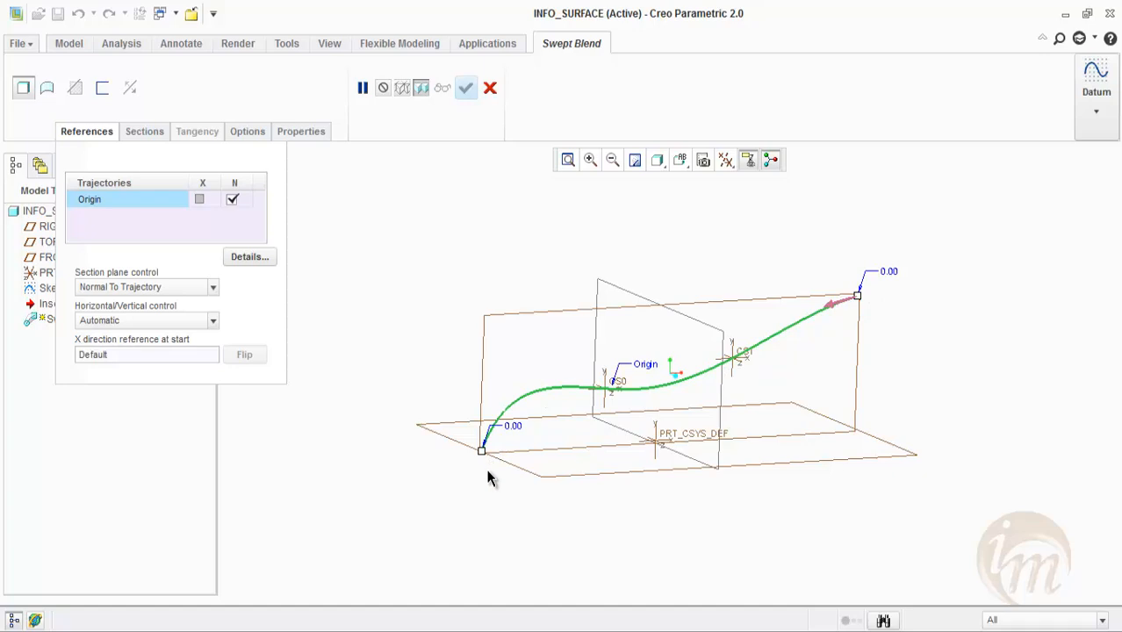
# - Flip the trajectory's start point to the spline's lower end and select the first sketched section there
pyautogui.click(834, 310)
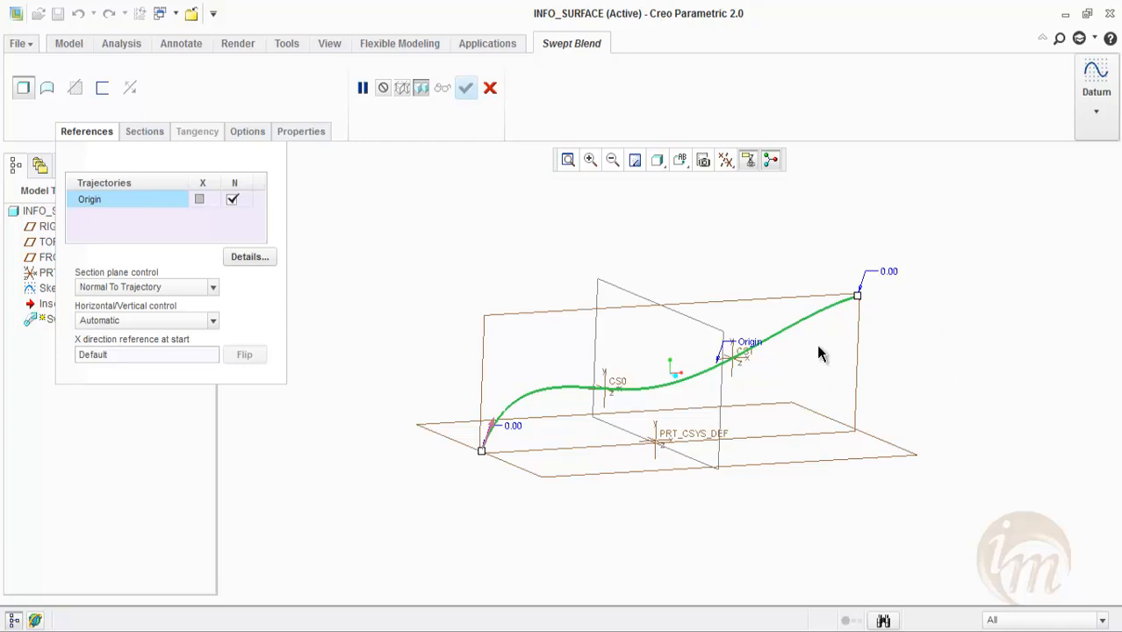
pyautogui.click(150, 134)
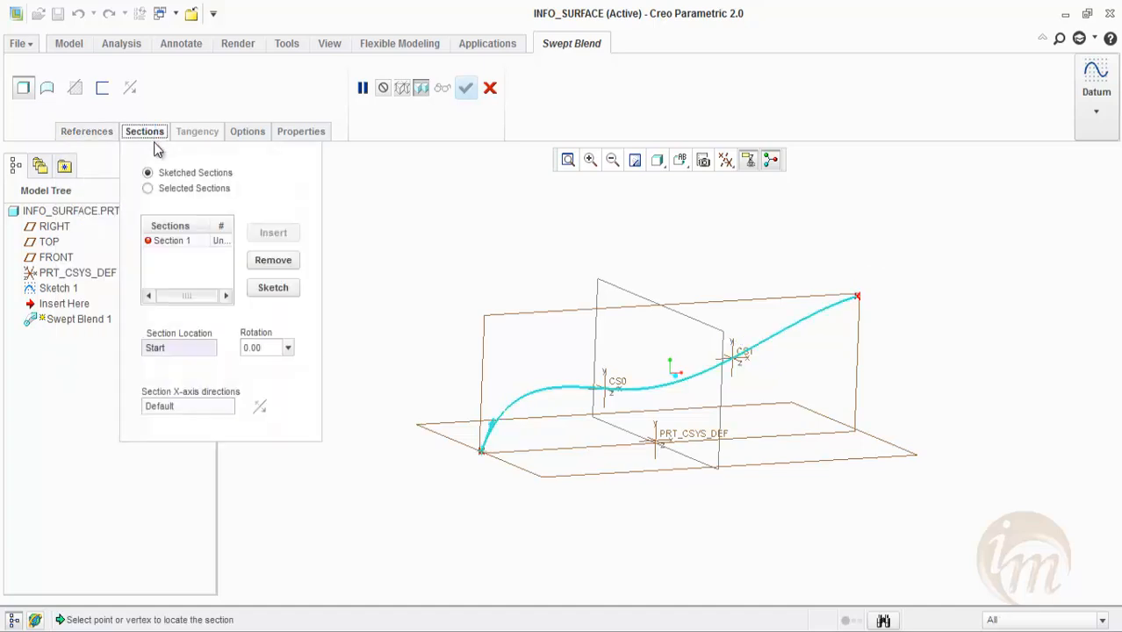
pyautogui.click(163, 241)
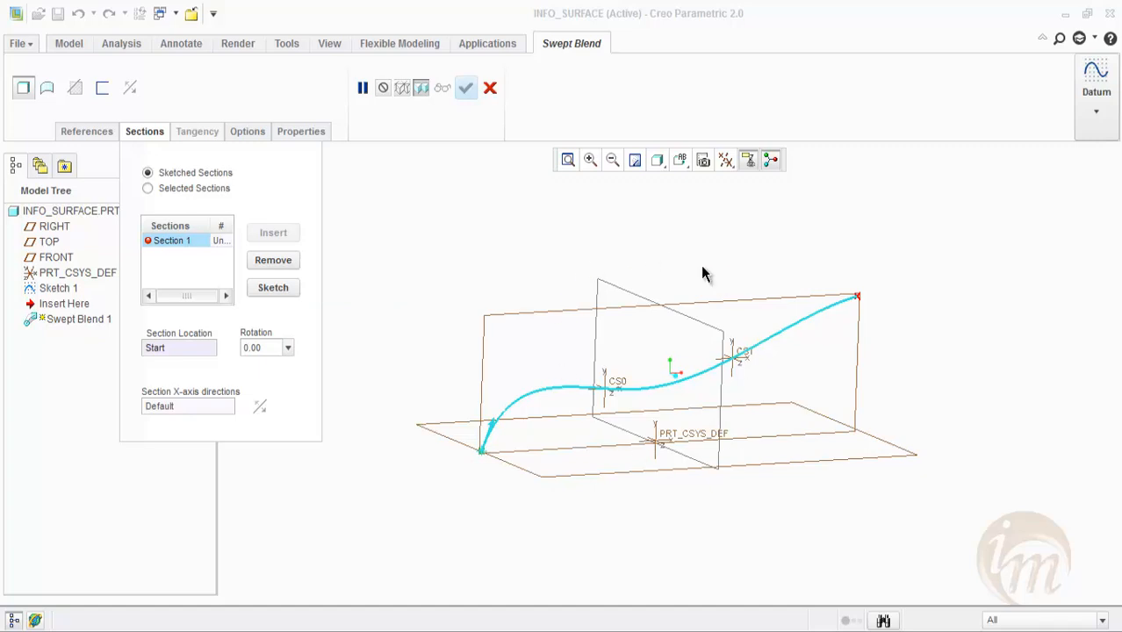
# - Sketch a circle about 215 in diameter, centred on the trajectory's start point, for the first section
pyautogui.click(275, 288)
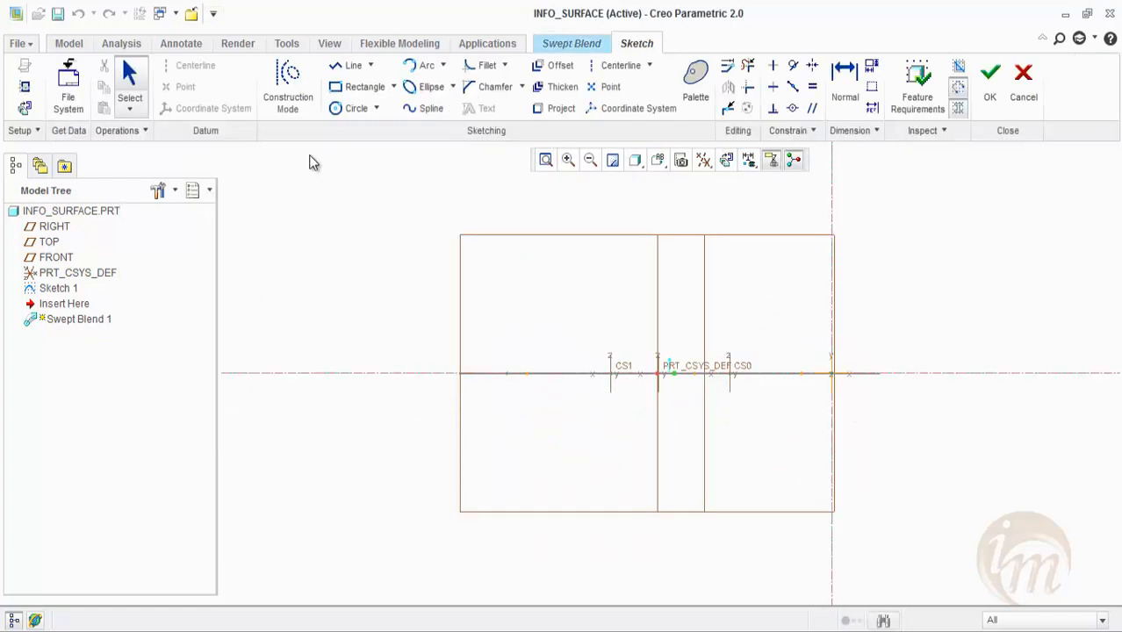
pyautogui.click(344, 109)
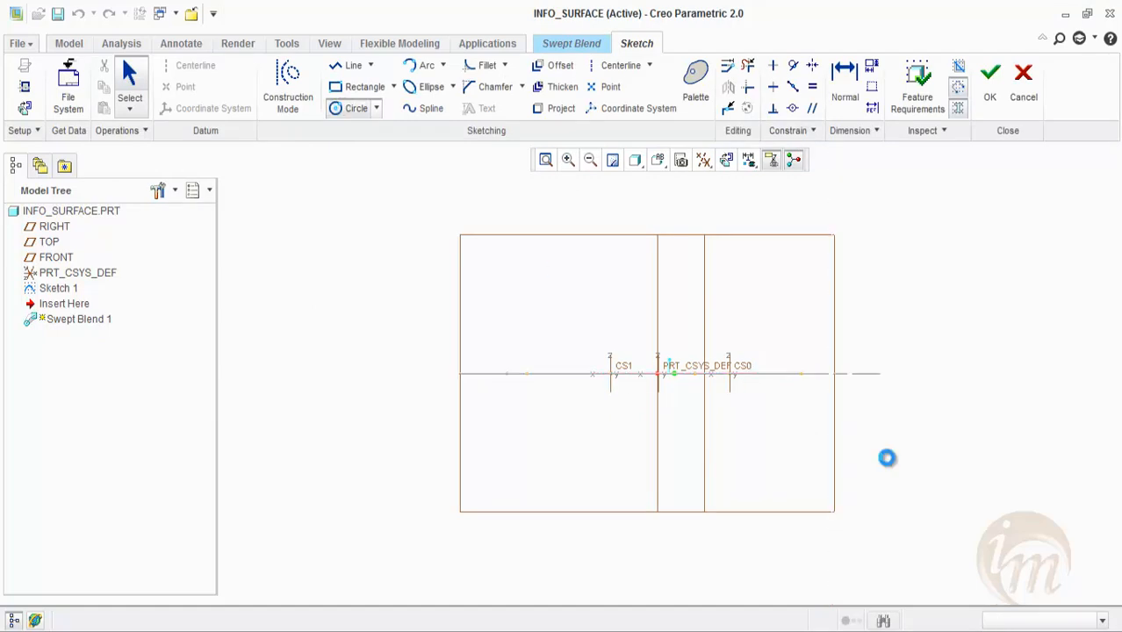
pyautogui.click(833, 375)
pyautogui.click(836, 424)
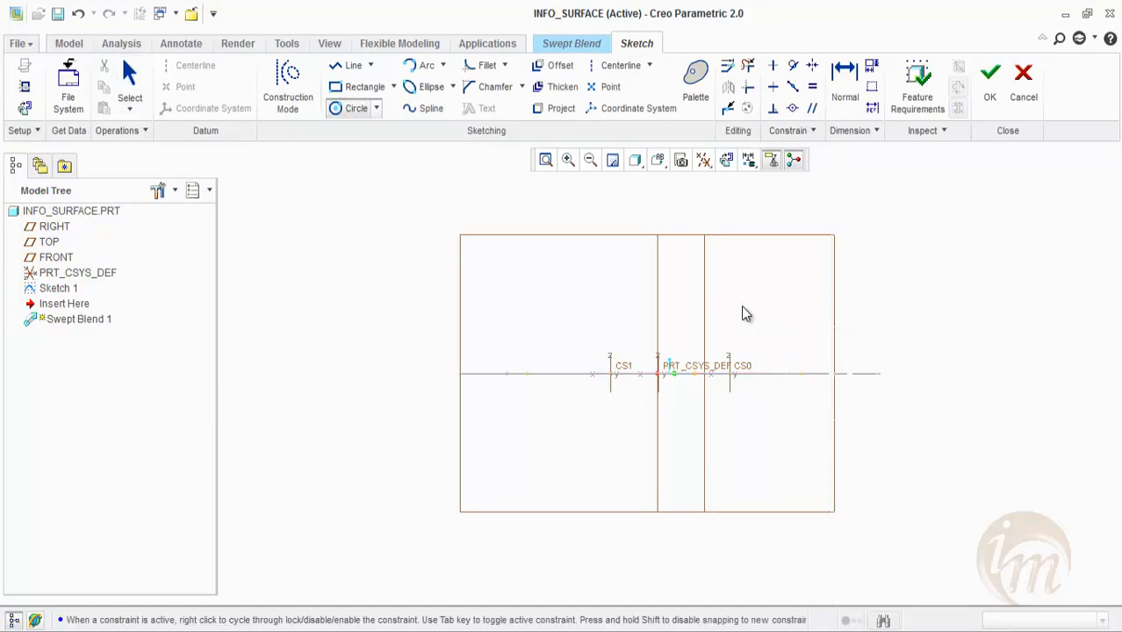
# - Divide the circle at its four quadrant points and finish the first section's sketch
pyautogui.click(727, 108)
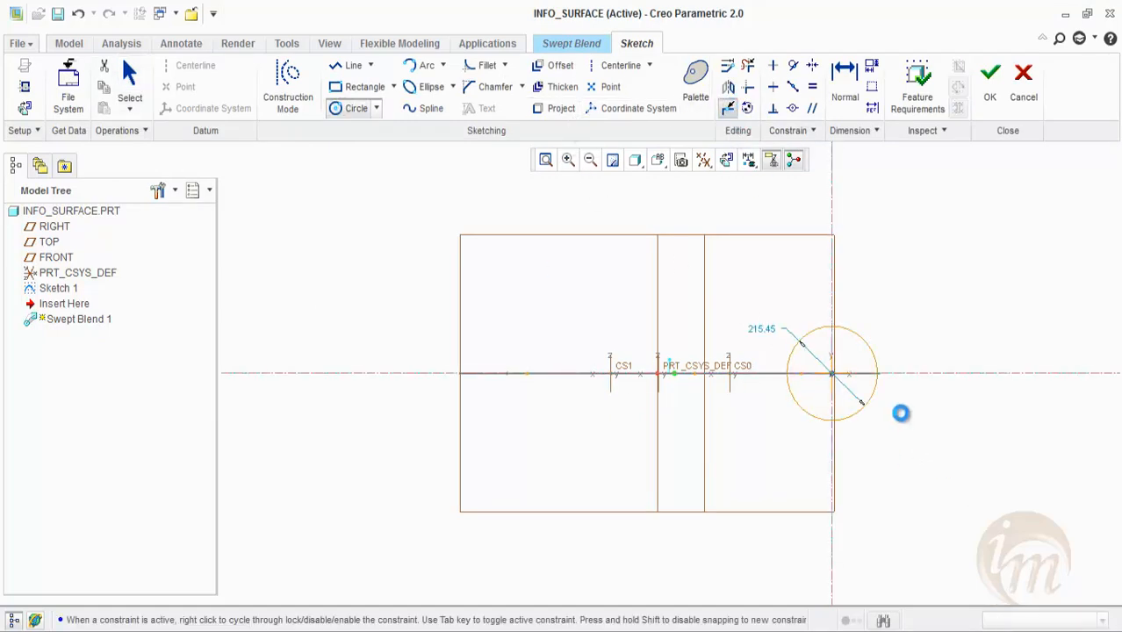
pyautogui.click(833, 328)
pyautogui.click(788, 375)
pyautogui.click(833, 420)
pyautogui.click(877, 374)
pyautogui.click(979, 103)
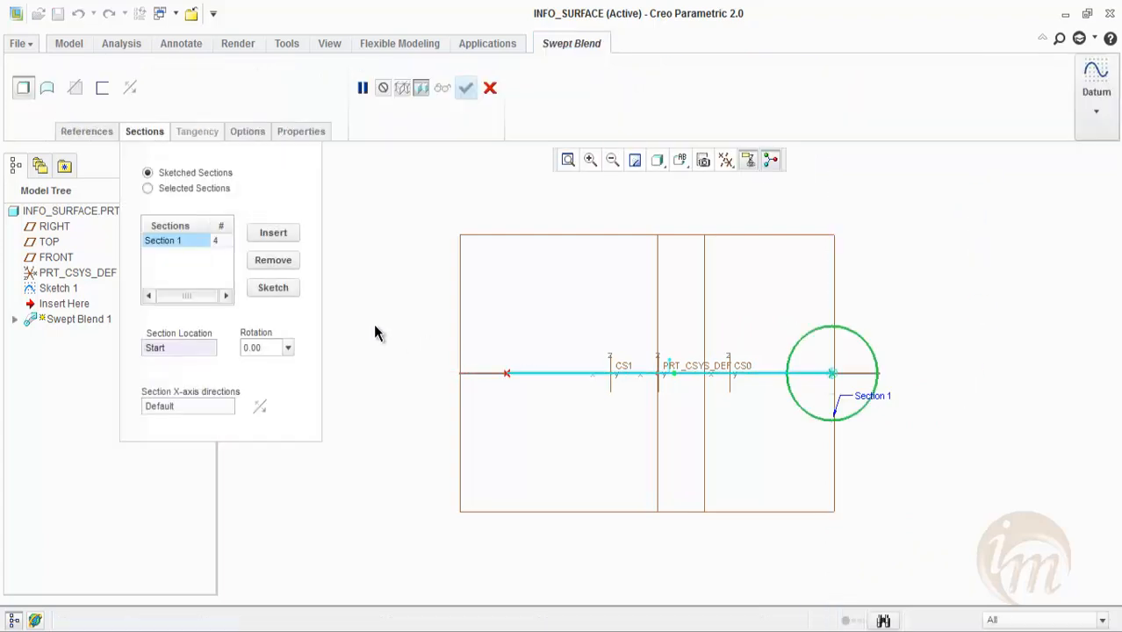
# - Insert a second section at the CS0 division point and sketch a rectangle around the trajectory as its profile
pyautogui.click(280, 232)
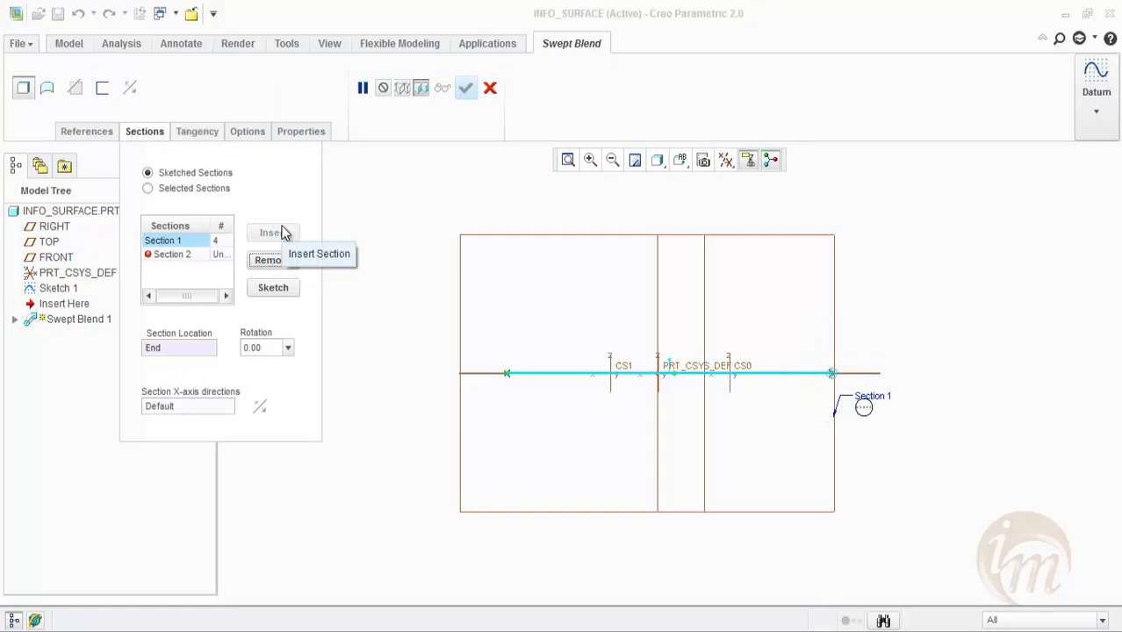
pyautogui.moveTo(536, 423); pyautogui.dragTo(518, 378, button='middle')
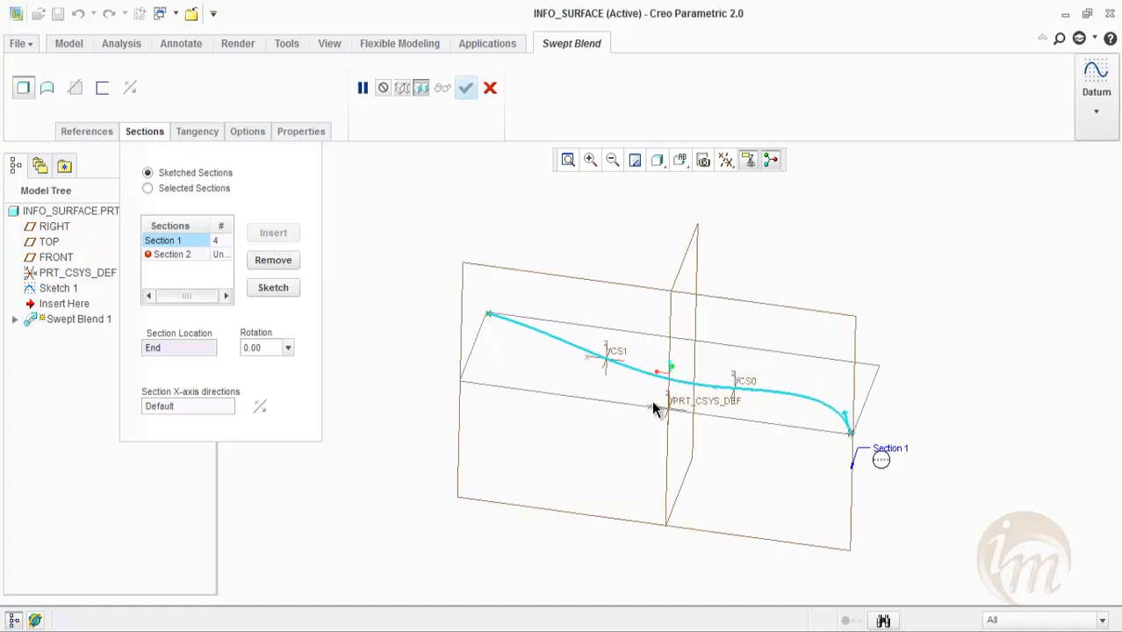
pyautogui.click(736, 393)
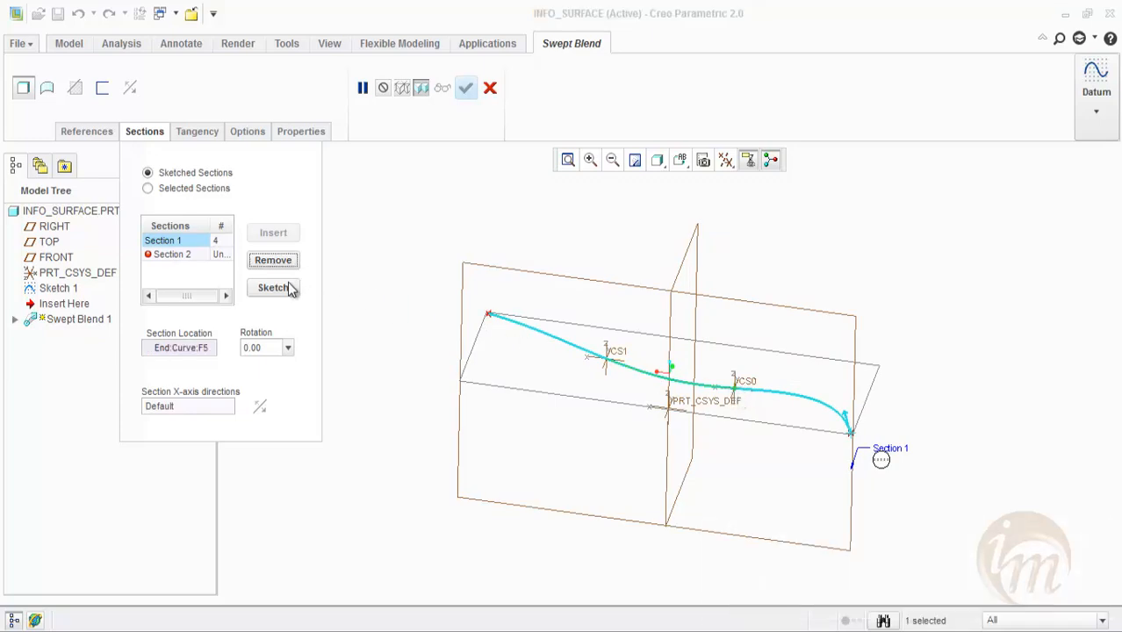
pyautogui.click(285, 290)
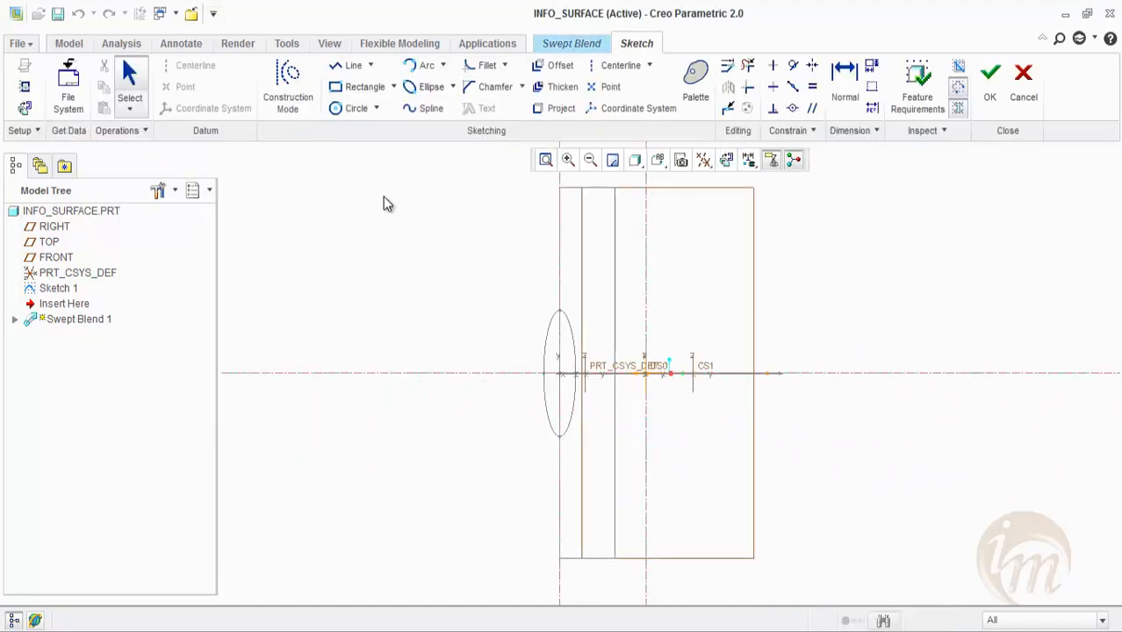
pyautogui.click(341, 91)
pyautogui.click(618, 326)
pyautogui.click(670, 414)
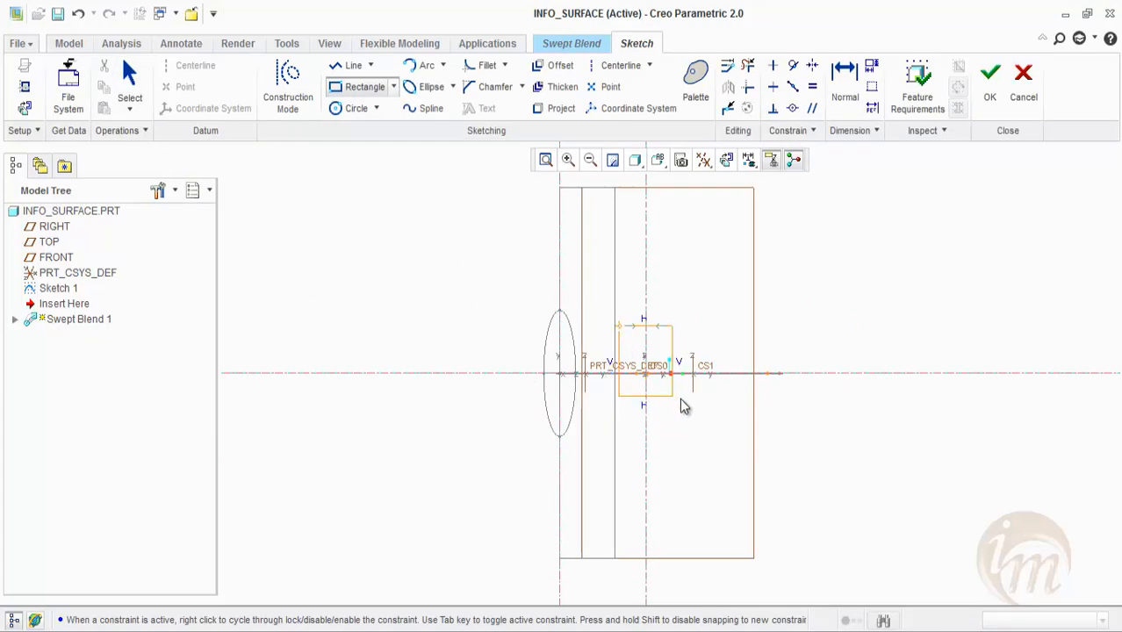
pyautogui.click(989, 81)
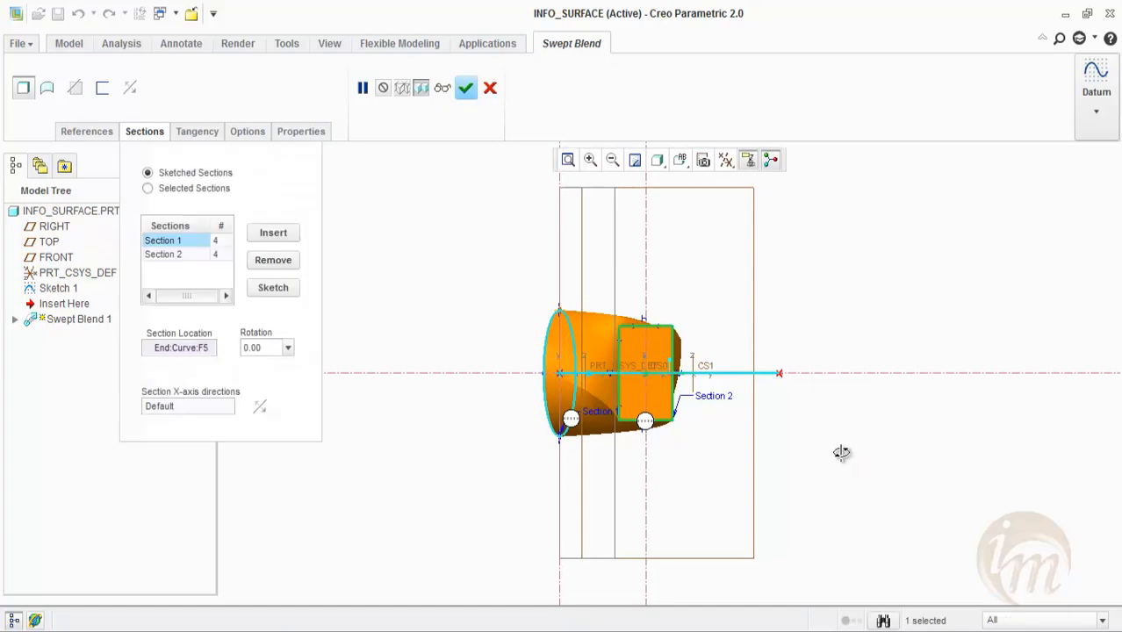
# - Insert a third section at CS1 and sketch a rectangle about 168 by 240 with one side on the vertical reference
pyautogui.scroll(2, 698, 386)
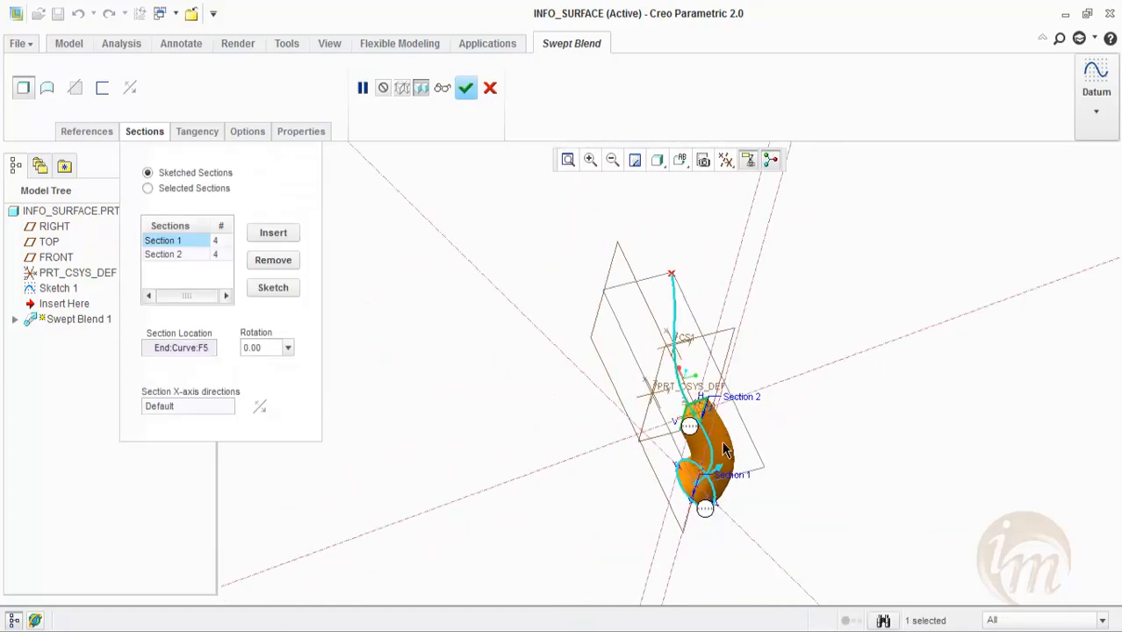
pyautogui.scroll(-1, 707, 491)
pyautogui.moveTo(708, 437); pyautogui.dragTo(723, 425, button='middle')
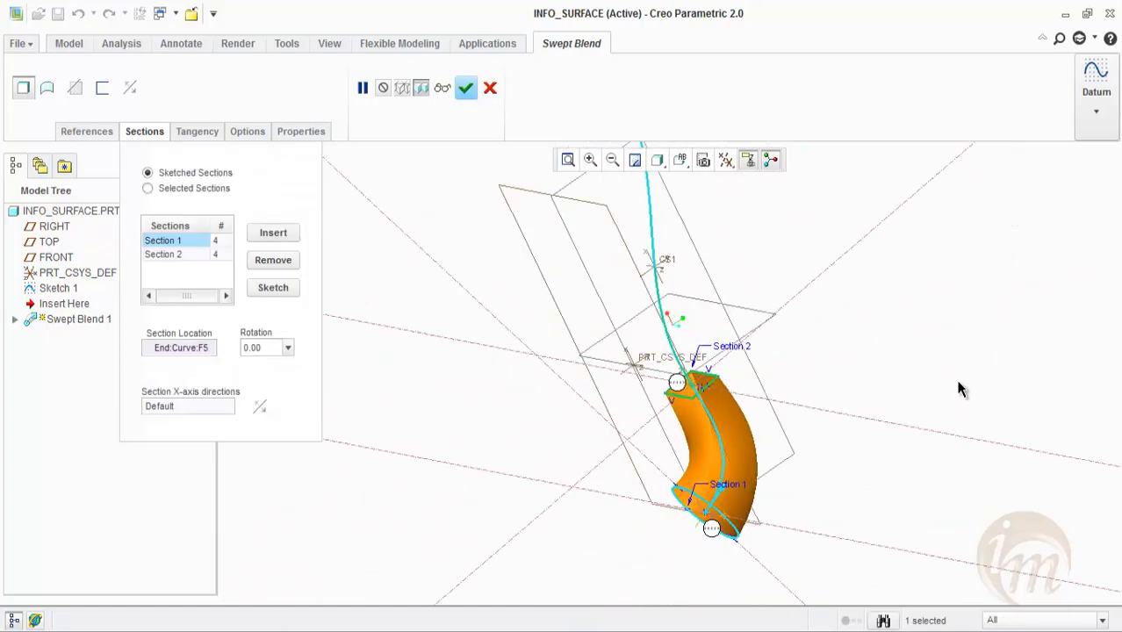
pyautogui.click(272, 234)
pyautogui.click(654, 270)
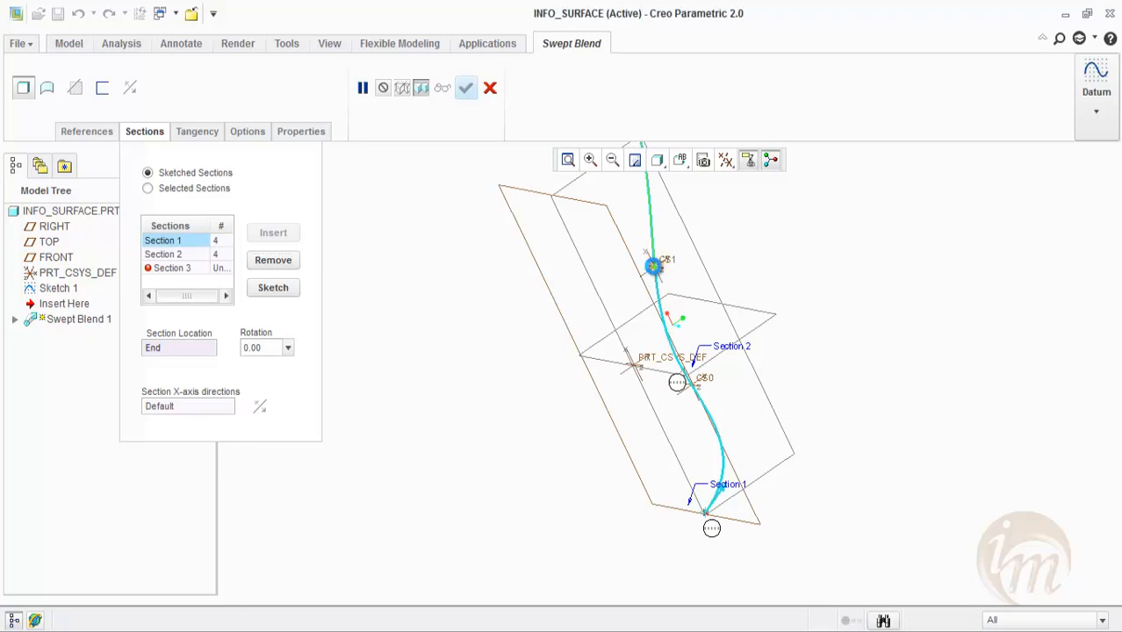
pyautogui.click(270, 288)
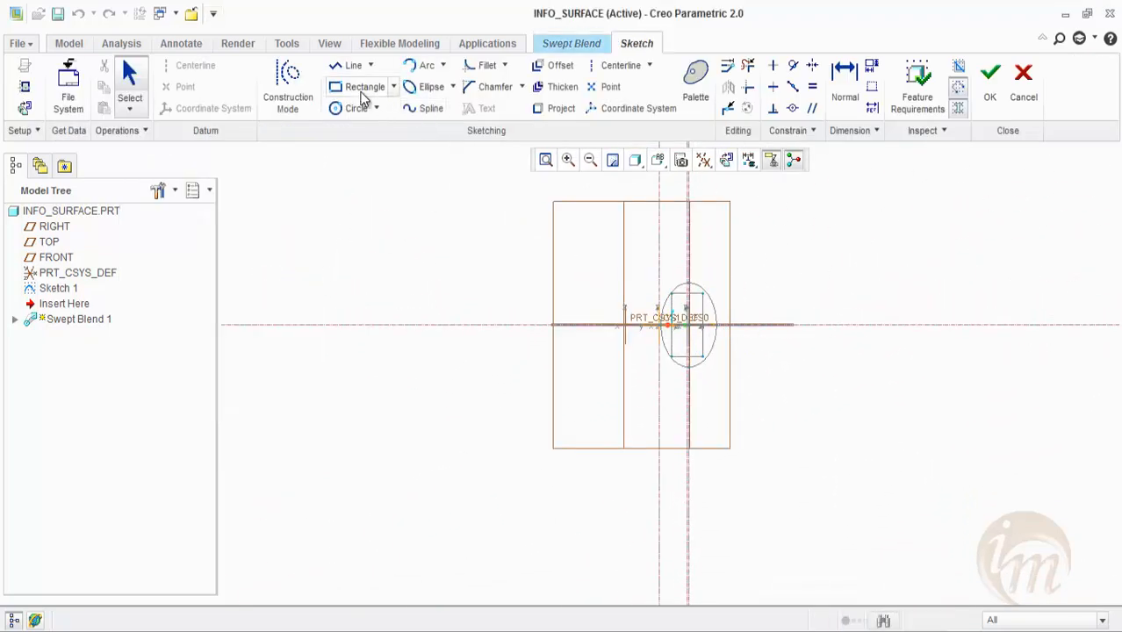
pyautogui.click(365, 87)
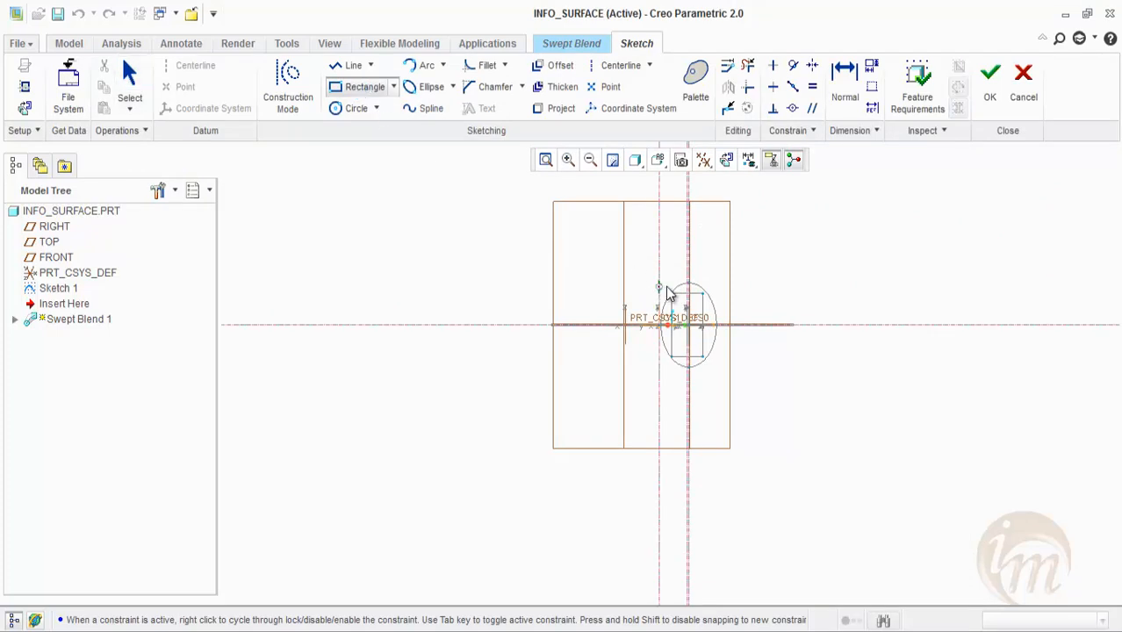
pyautogui.click(658, 278)
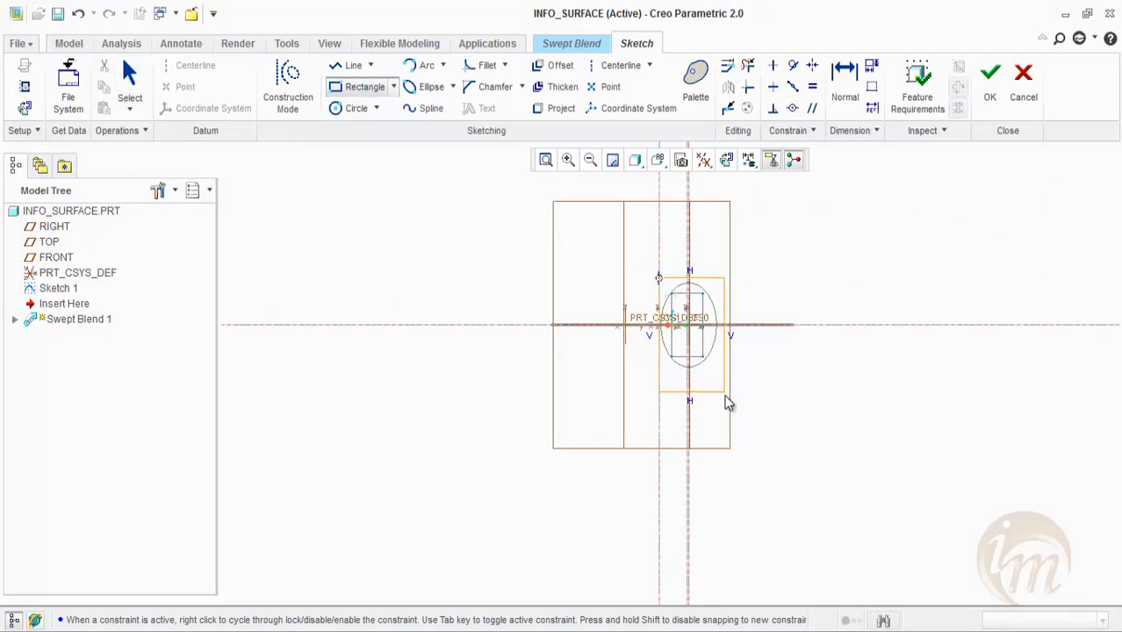
pyautogui.click(721, 371)
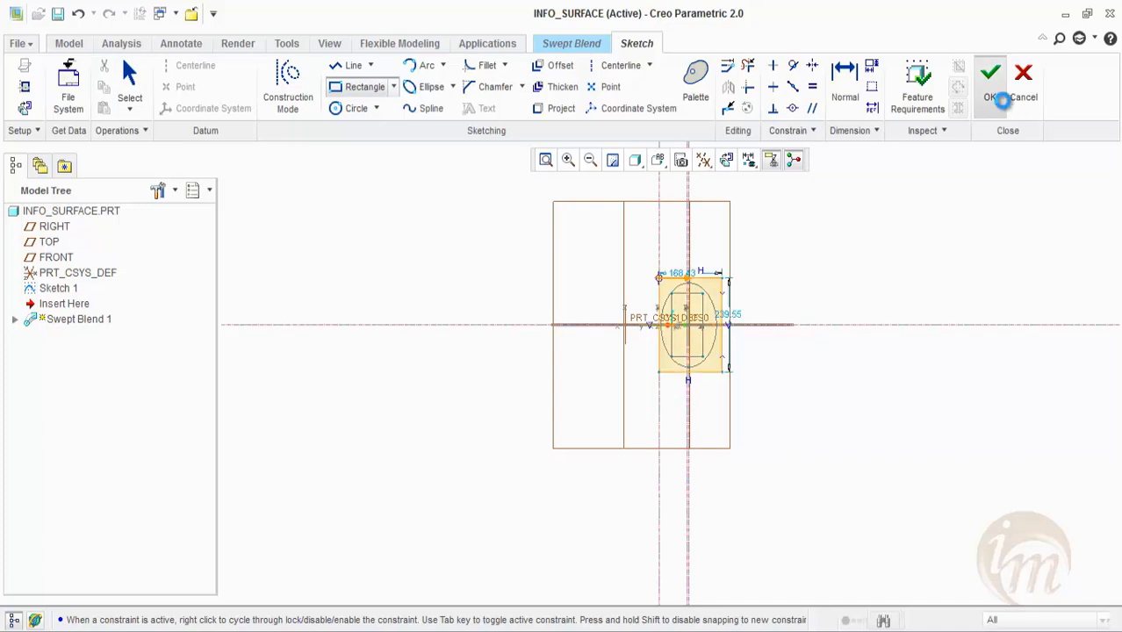
pyautogui.click(995, 88)
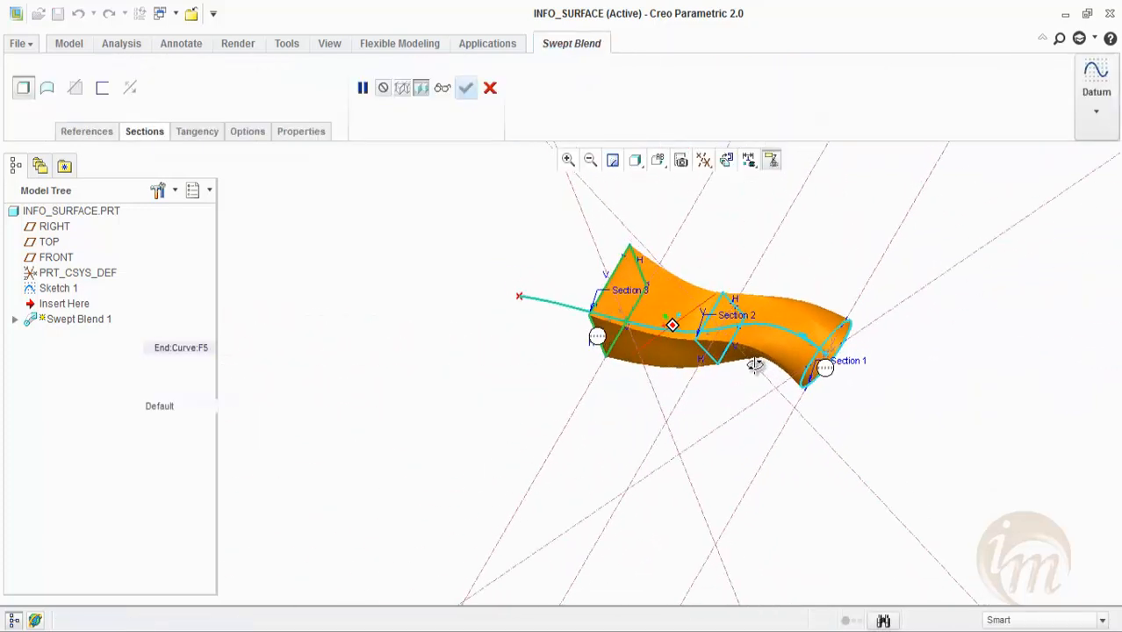
# - Switch the swept blend to a surface and insert a fourth section at the trajectory's end, opening its sketch
pyautogui.click(291, 233)
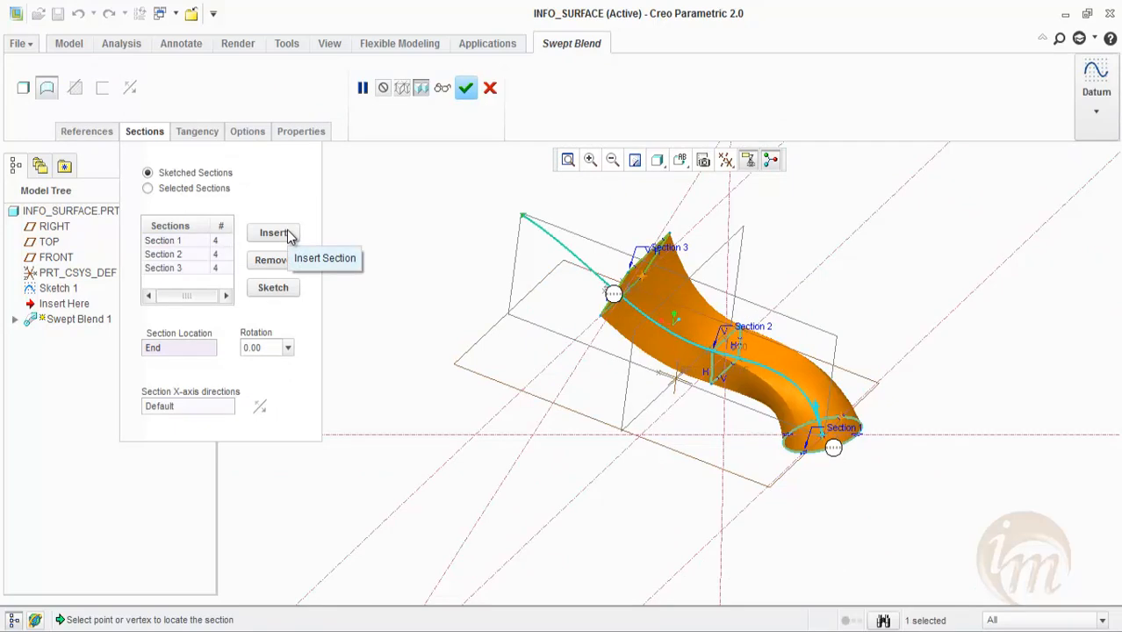
pyautogui.click(274, 233)
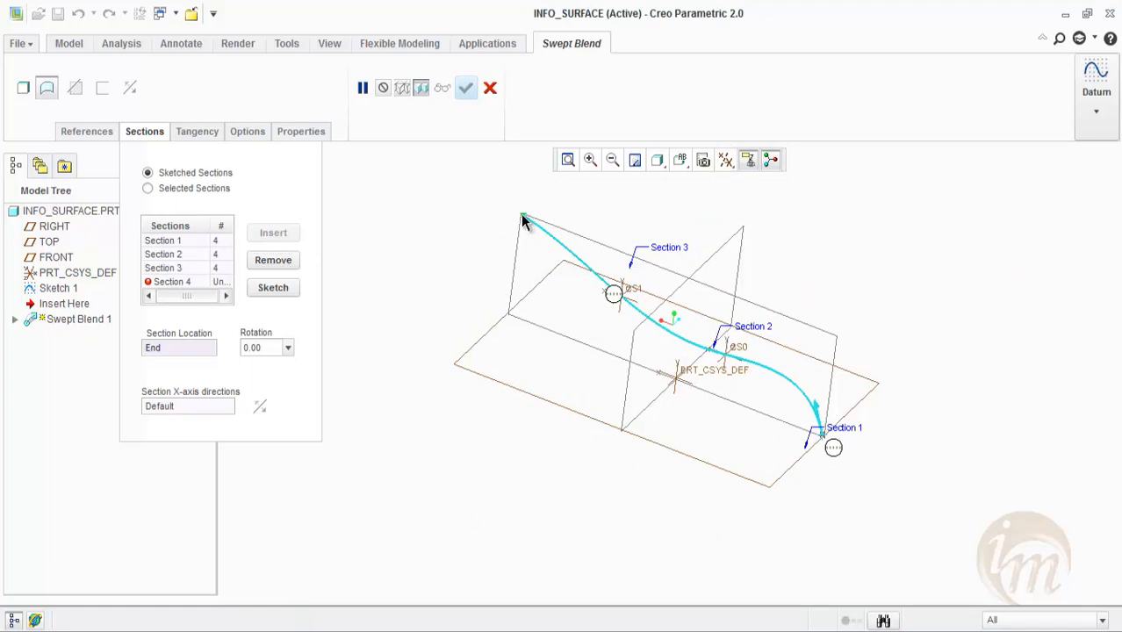
pyautogui.click(273, 287)
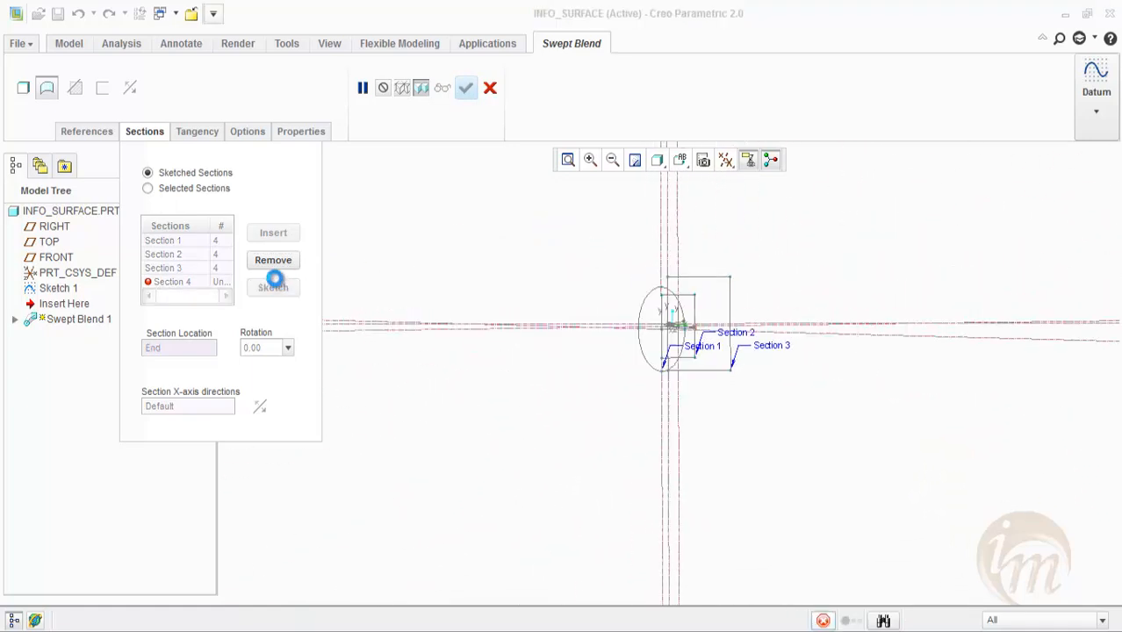
# - Sketch a large circle centred on the trajectory's end, divided at its four quadrant points, as the fourth section
pyautogui.click(342, 108)
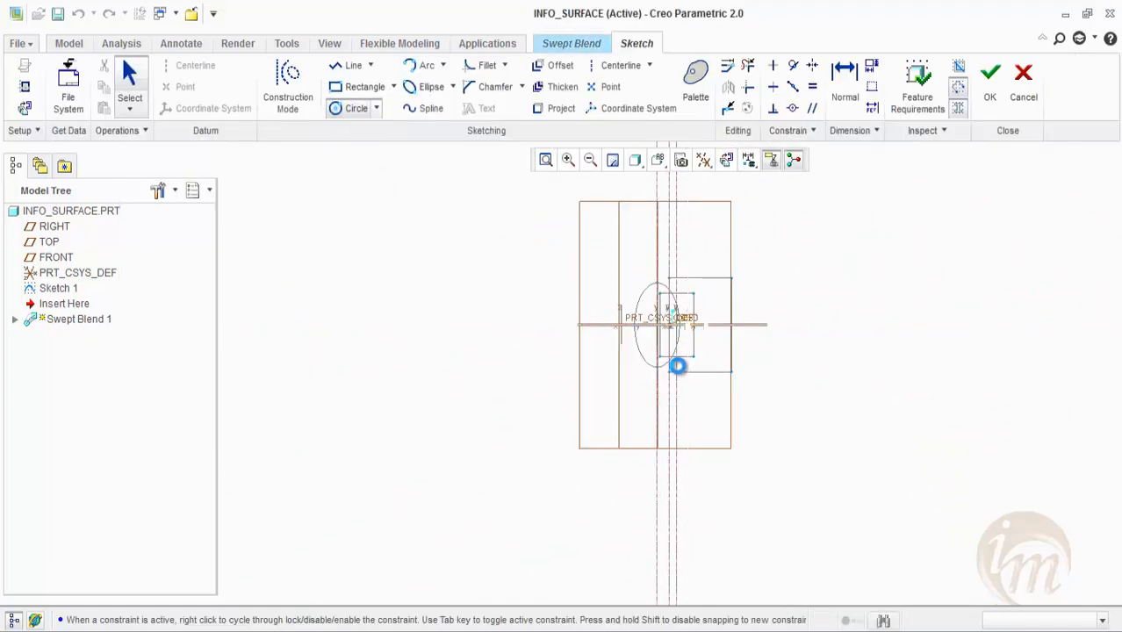
pyautogui.click(688, 325)
pyautogui.click(697, 413)
pyautogui.middleClick(767, 343)
pyautogui.click(689, 237)
pyautogui.click(604, 326)
pyautogui.click(687, 413)
pyautogui.click(773, 325)
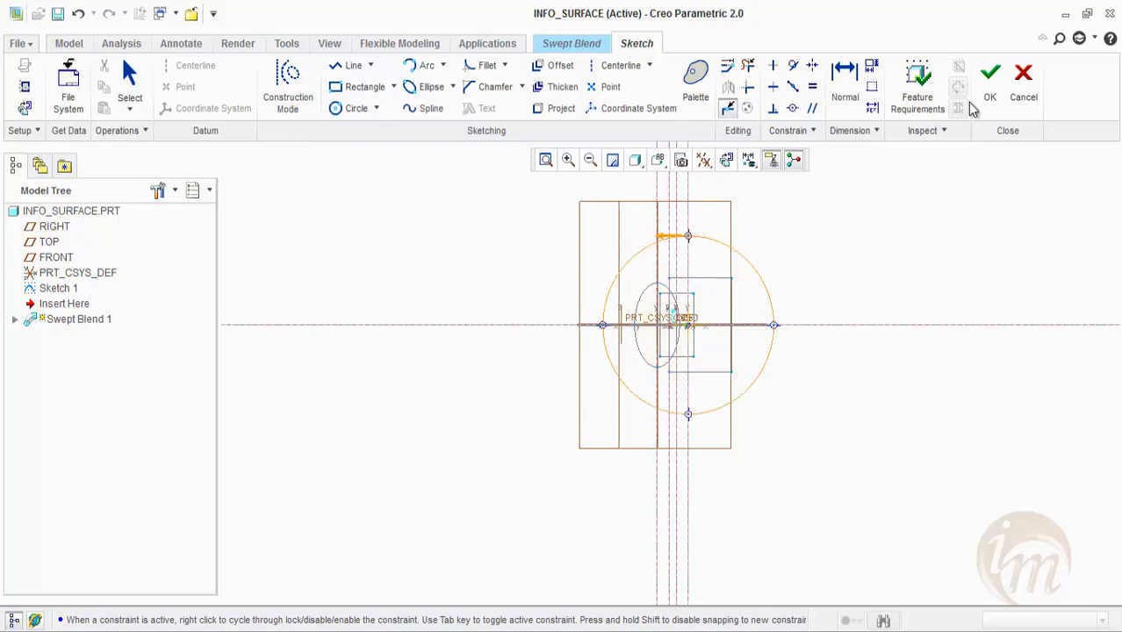
pyautogui.click(987, 88)
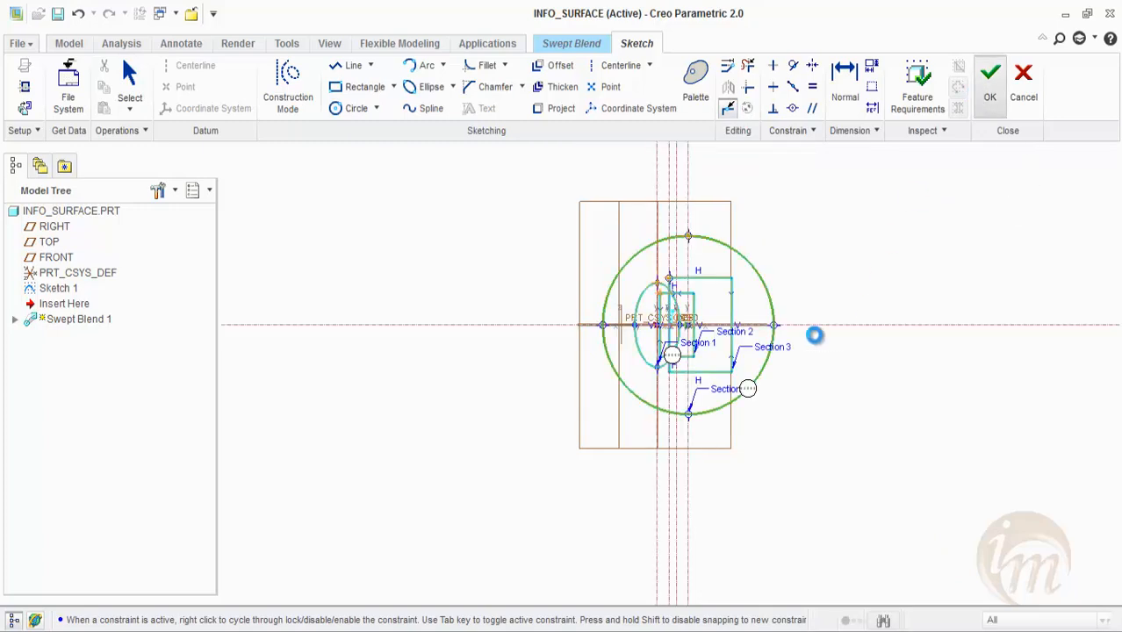
# - Cap both ends of the swept blend surface and complete the feature
pyautogui.moveTo(880, 322); pyautogui.dragTo(864, 261, button='middle')
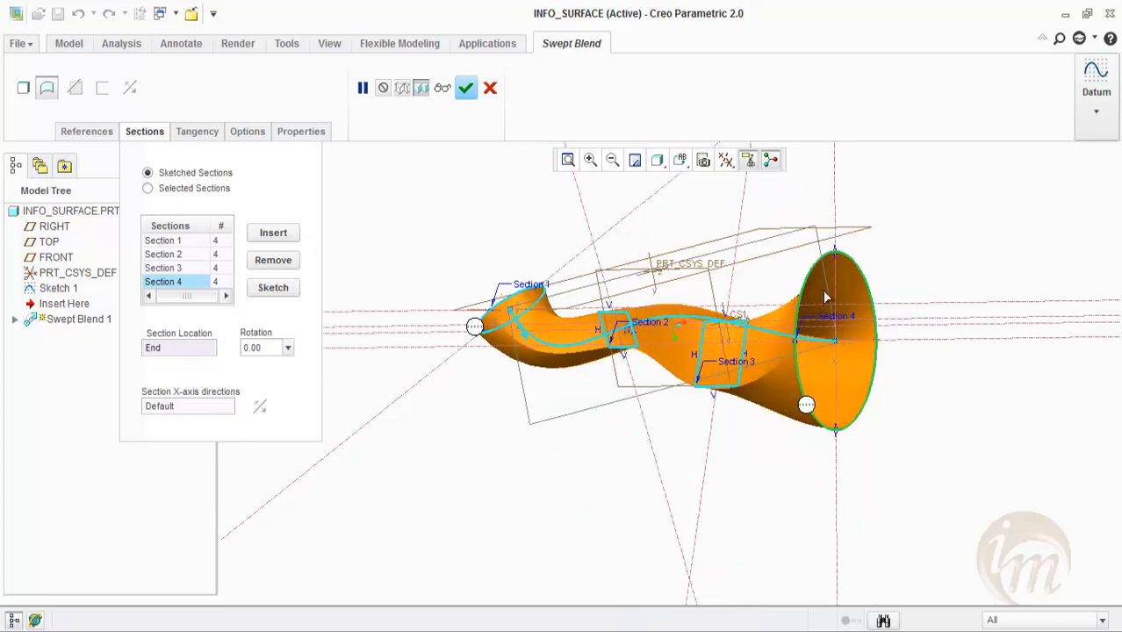
pyautogui.moveTo(827, 294); pyautogui.dragTo(663, 299, button='middle')
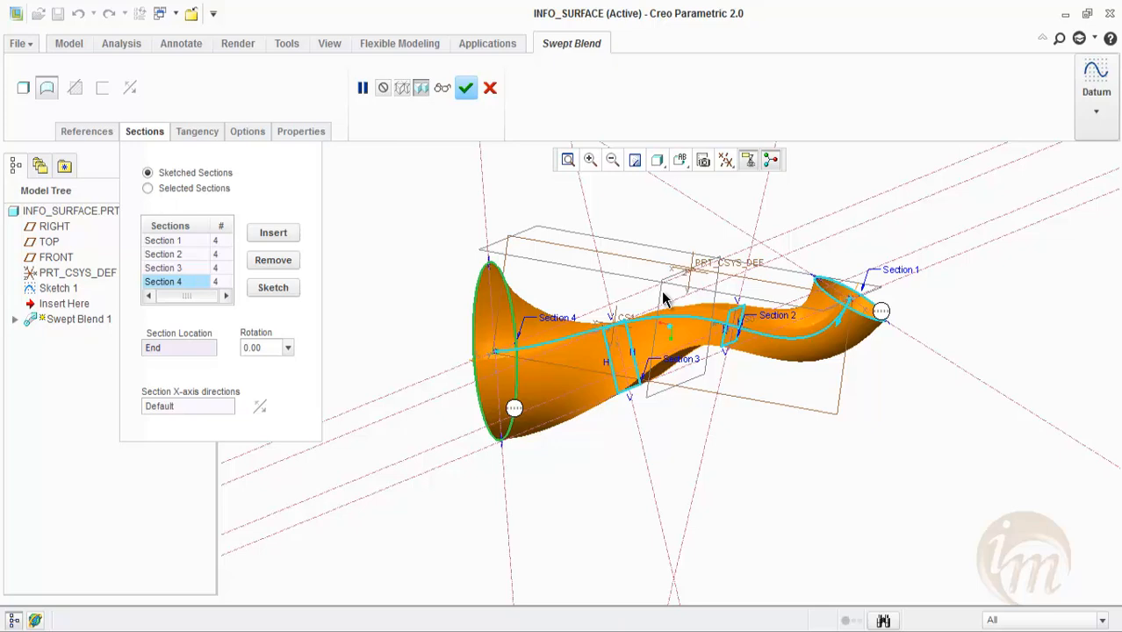
pyautogui.click(247, 133)
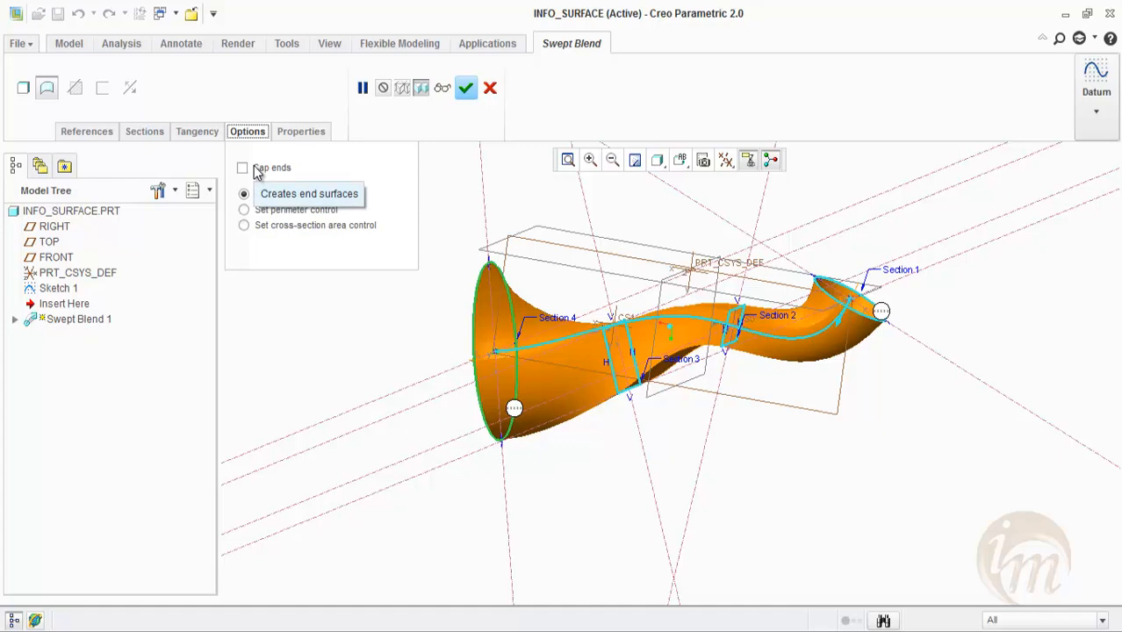
pyautogui.moveTo(604, 494); pyautogui.dragTo(699, 458, button='middle')
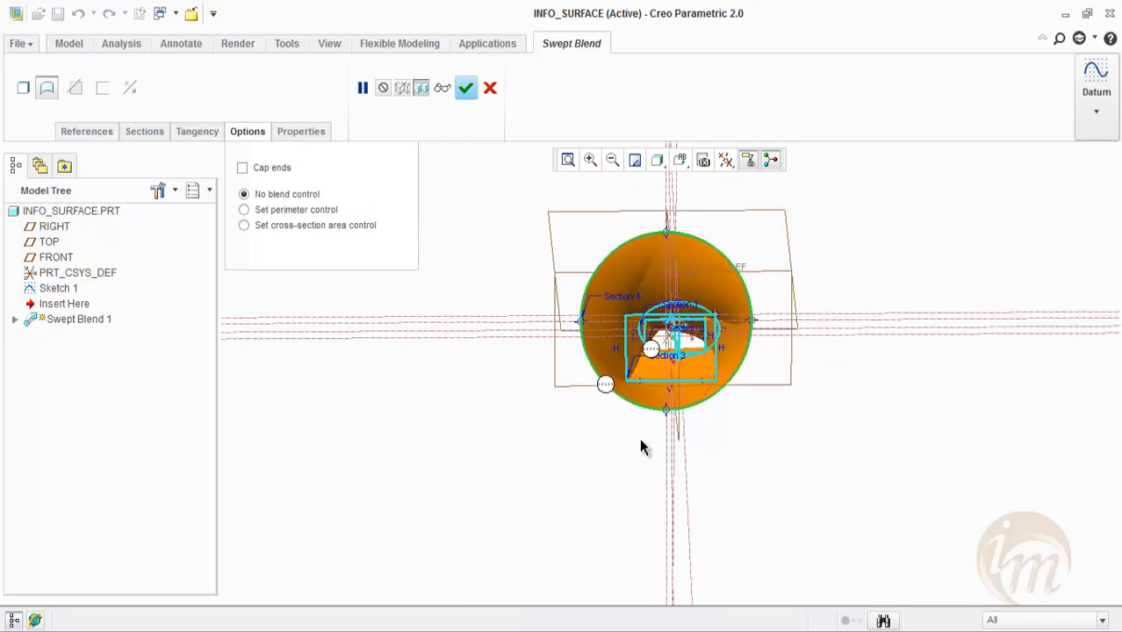
pyautogui.click(265, 166)
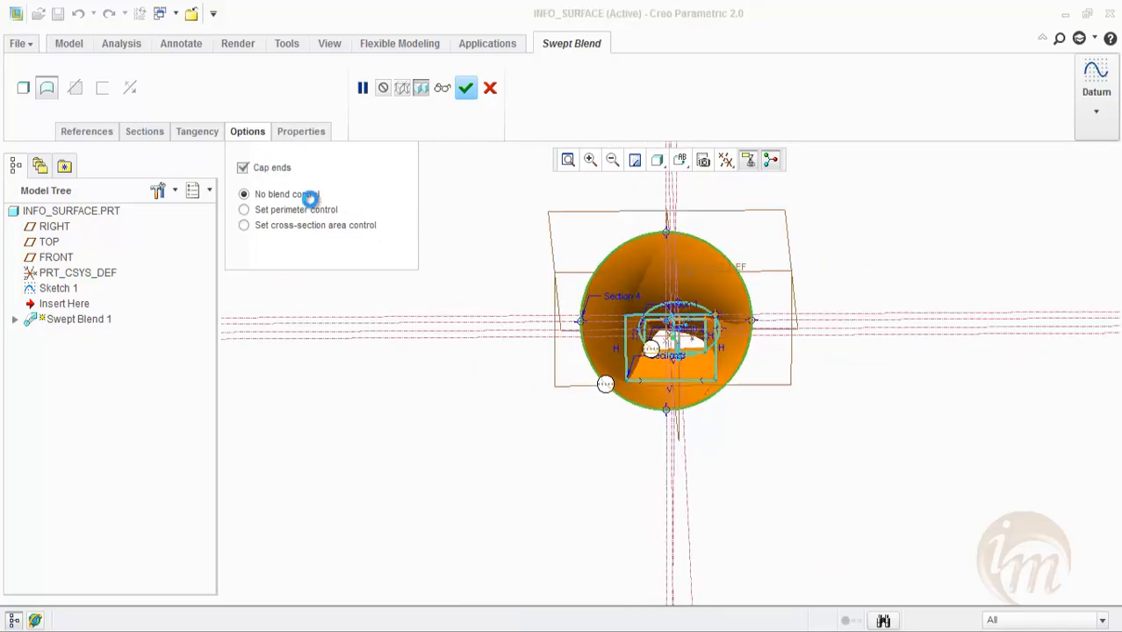
pyautogui.moveTo(786, 454); pyautogui.dragTo(516, 426, button='middle')
pyautogui.click(284, 133)
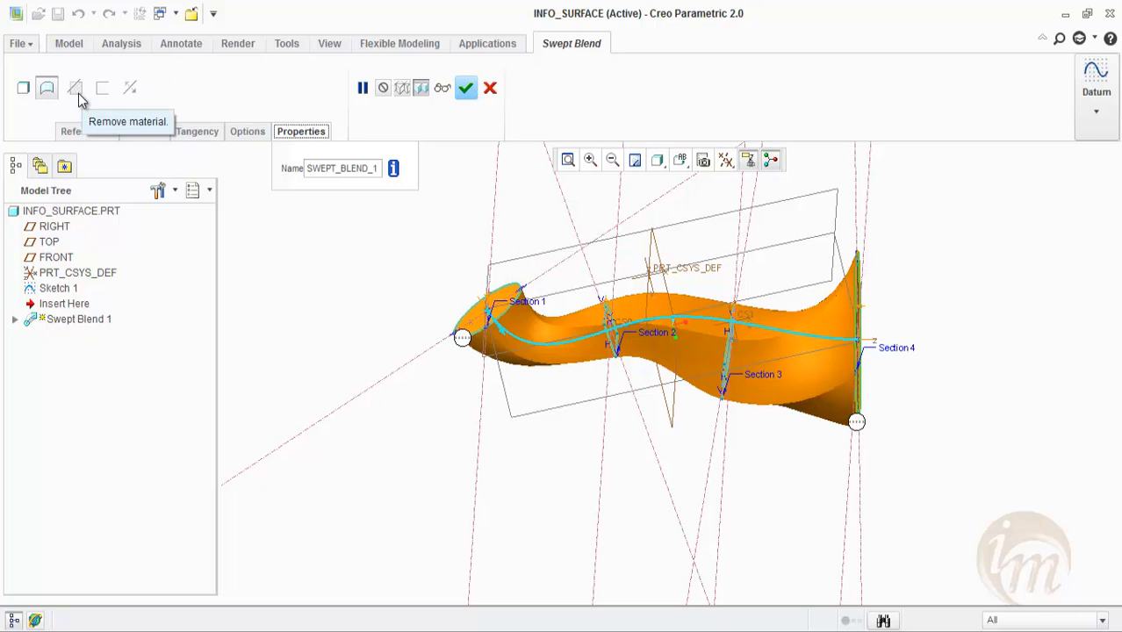
pyautogui.click(464, 90)
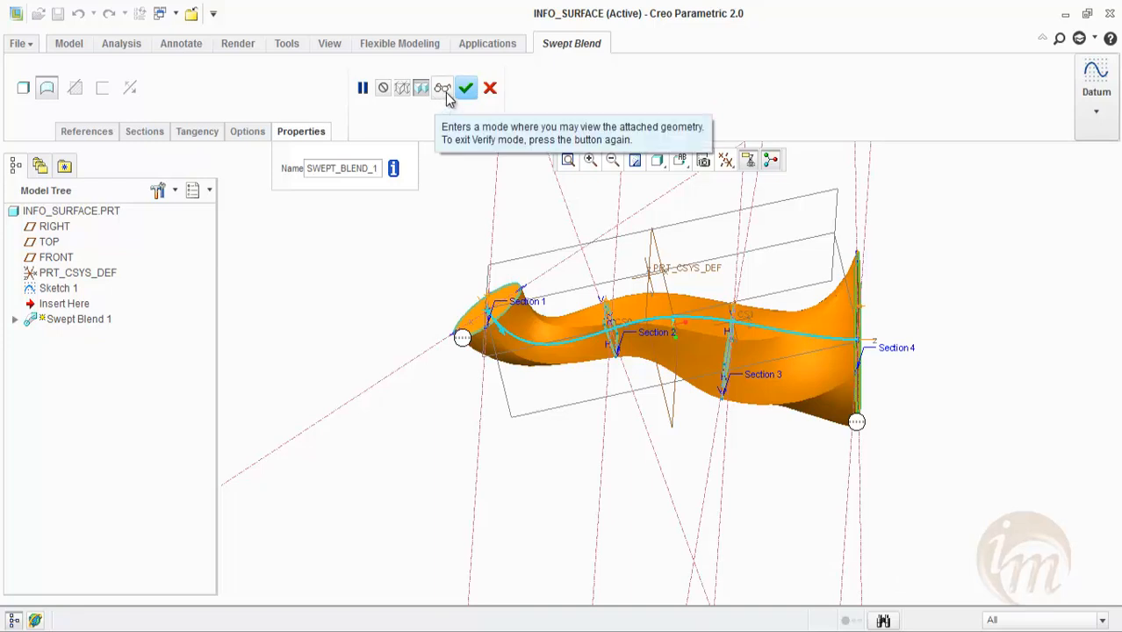
# - Compare the swept blend in verify, no-preview, unattached and attached preview modes, and accept the feature
pyautogui.click(444, 90)
pyautogui.moveTo(752, 241)
pyautogui.mouseDown(button='middle')
pyautogui.moveTo(698, 230)
pyautogui.moveTo(722, 250)
pyautogui.moveTo(760, 252)
pyautogui.mouseUp(button='middle')
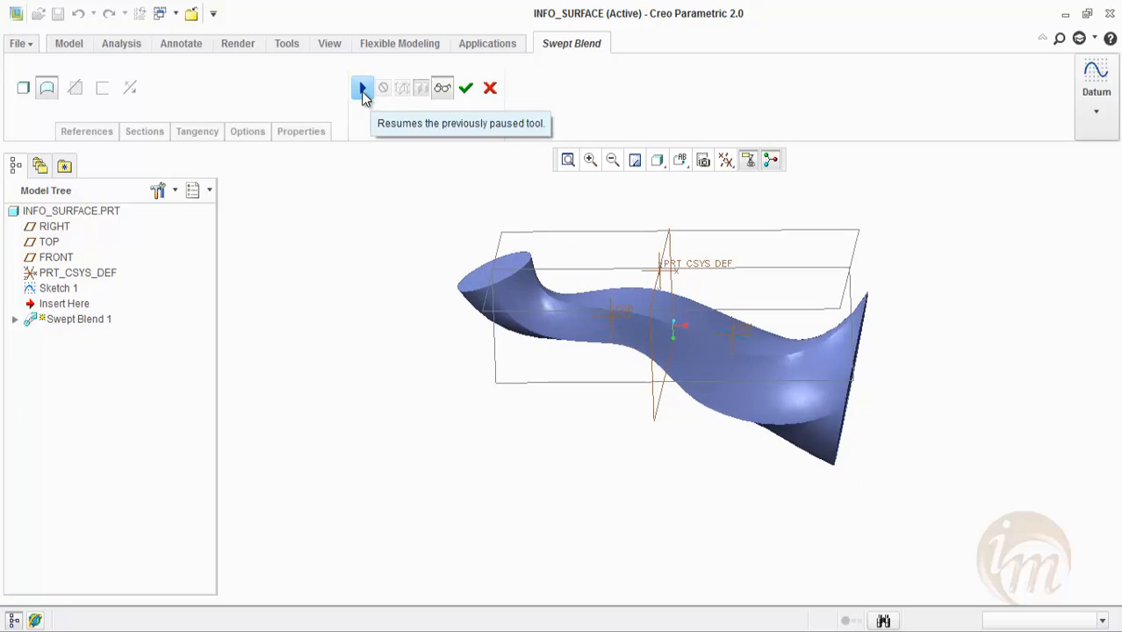
pyautogui.click(362, 90)
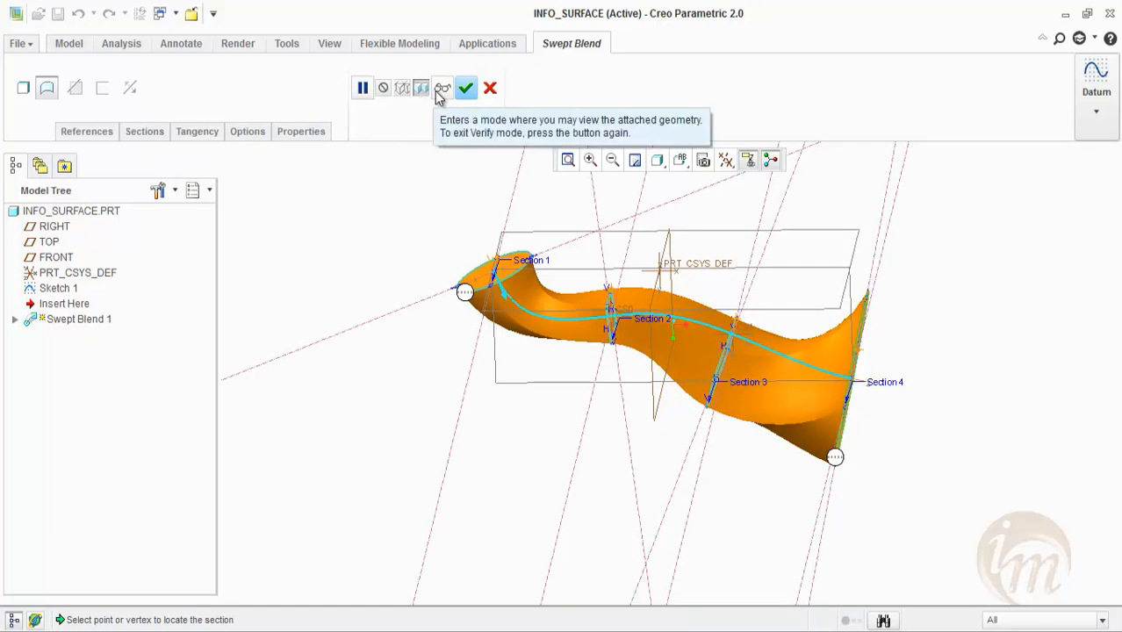
pyautogui.click(383, 89)
pyautogui.moveTo(653, 270)
pyautogui.mouseDown(button='middle')
pyautogui.moveTo(634, 253)
pyautogui.moveTo(649, 248)
pyautogui.moveTo(650, 269)
pyautogui.mouseUp(button='middle')
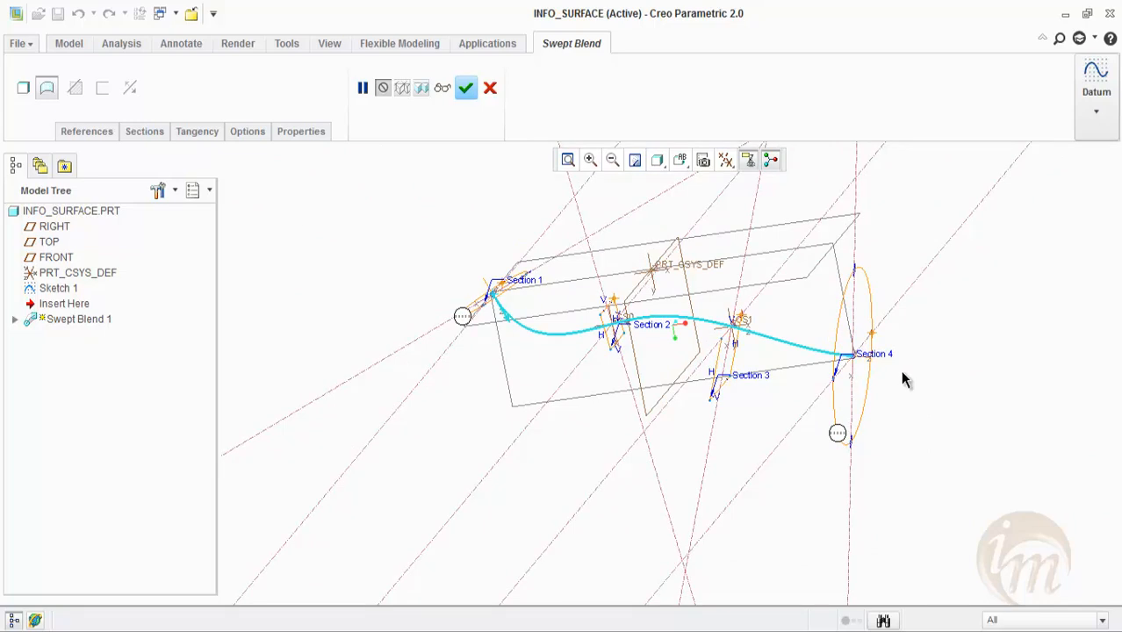
pyautogui.click(402, 89)
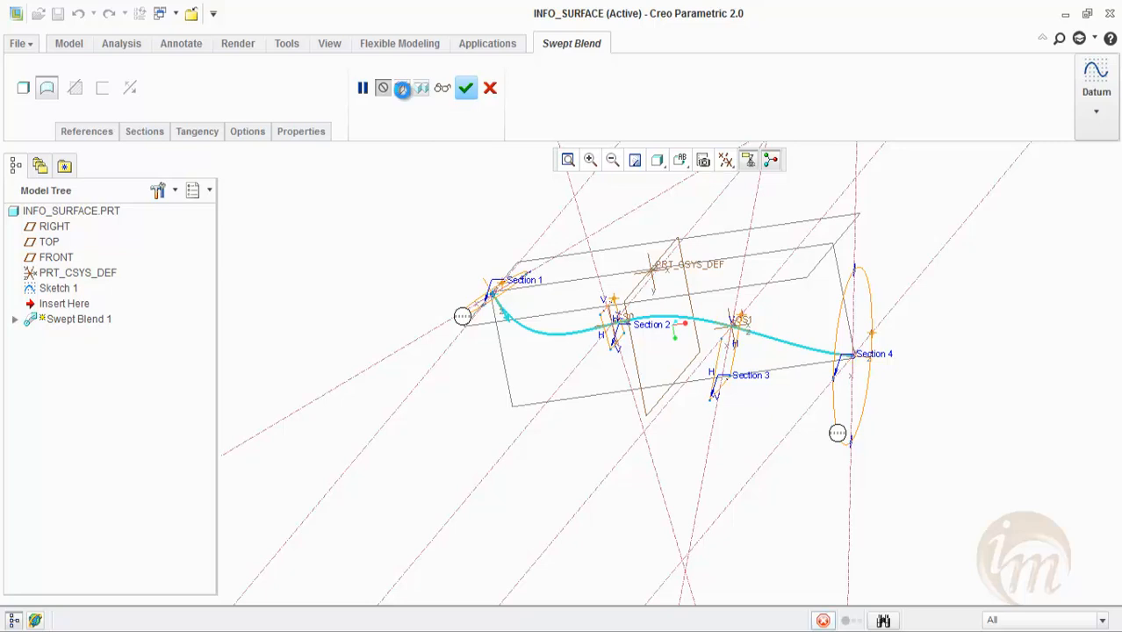
pyautogui.moveTo(764, 285); pyautogui.dragTo(806, 323, button='middle')
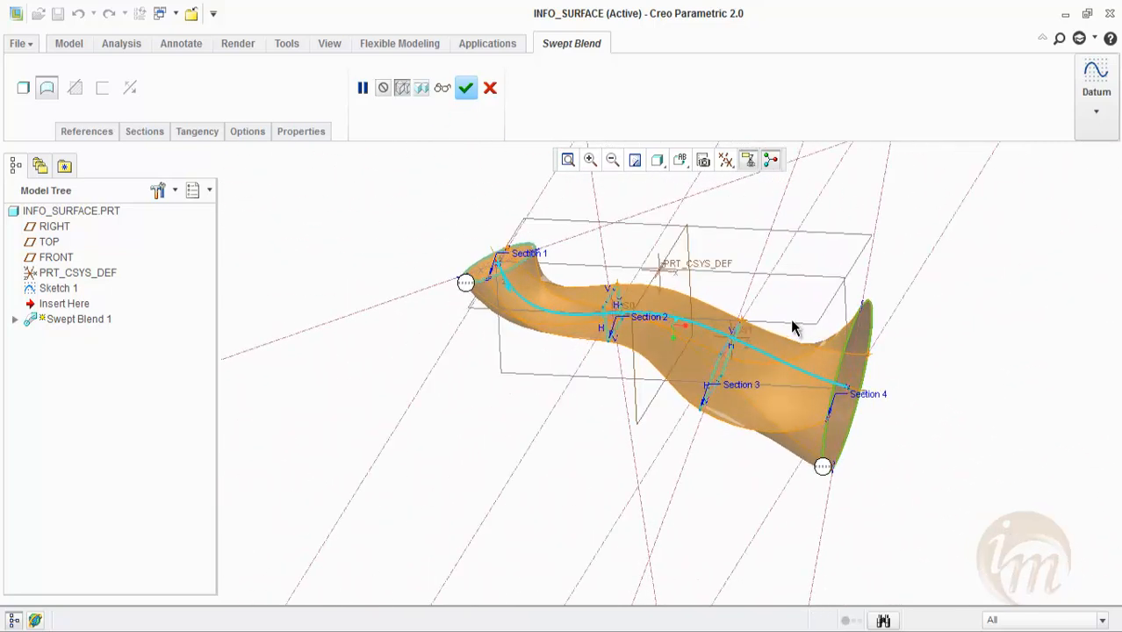
pyautogui.click(418, 89)
pyautogui.moveTo(689, 375)
pyautogui.mouseDown(button='middle')
pyautogui.moveTo(681, 296)
pyautogui.moveTo(688, 326)
pyautogui.moveTo(560, 232)
pyautogui.mouseUp(button='middle')
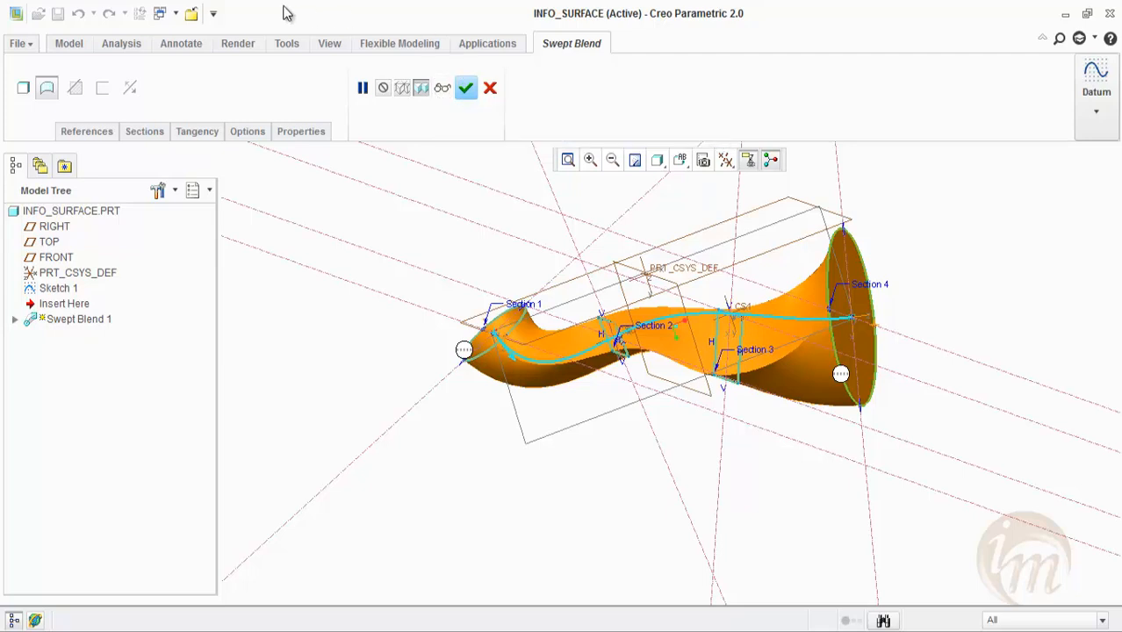
pyautogui.click(465, 88)
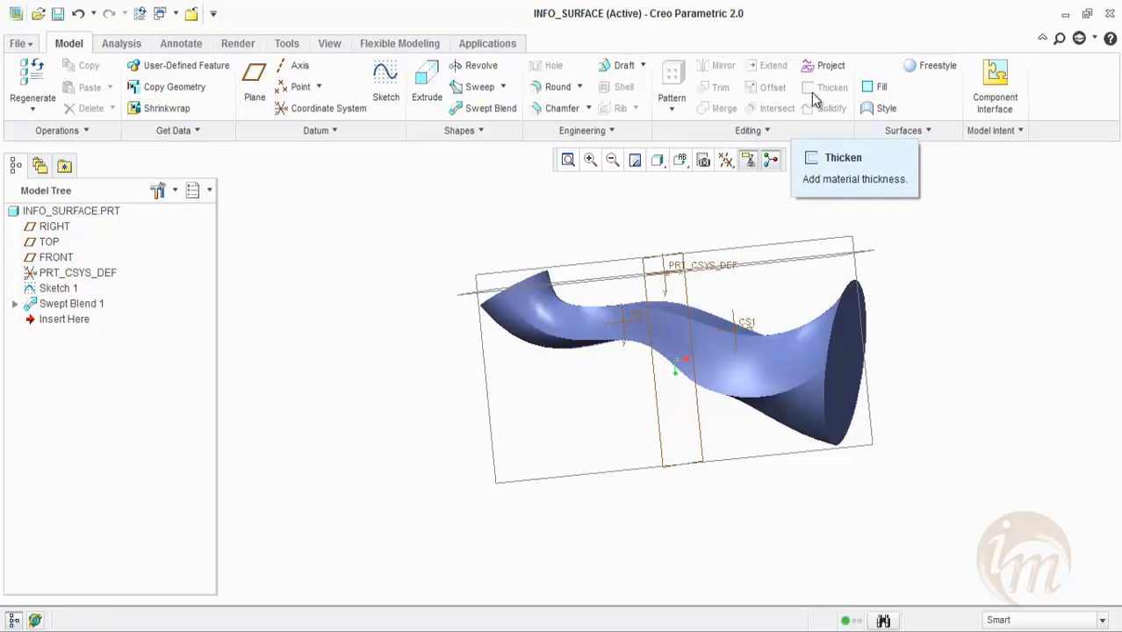
pyautogui.click(728, 130)
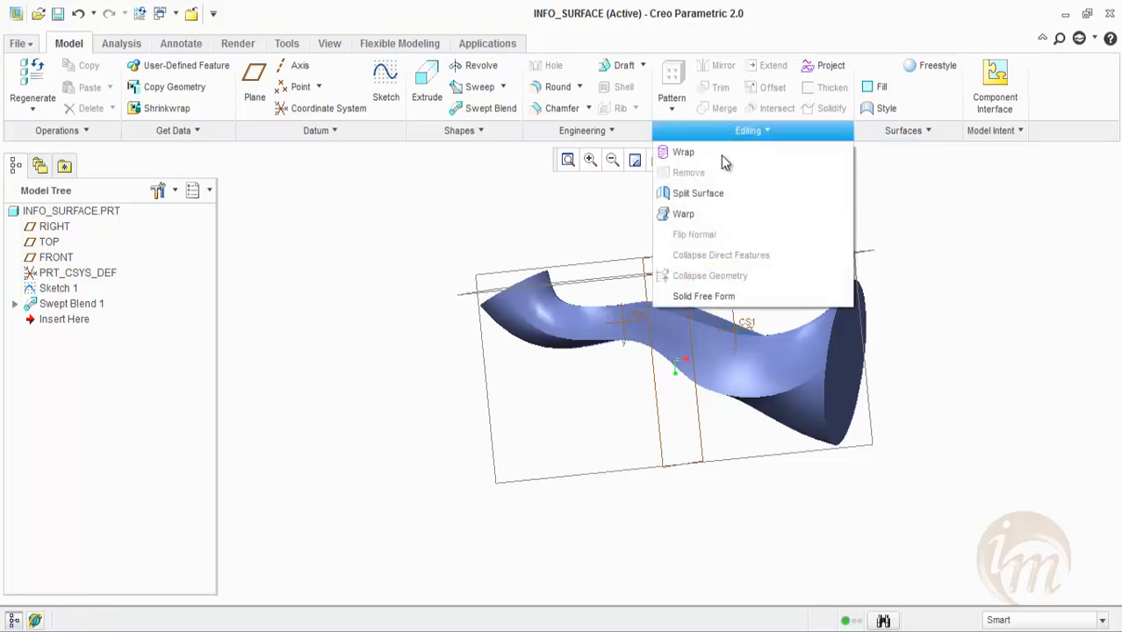
pyautogui.click(905, 130)
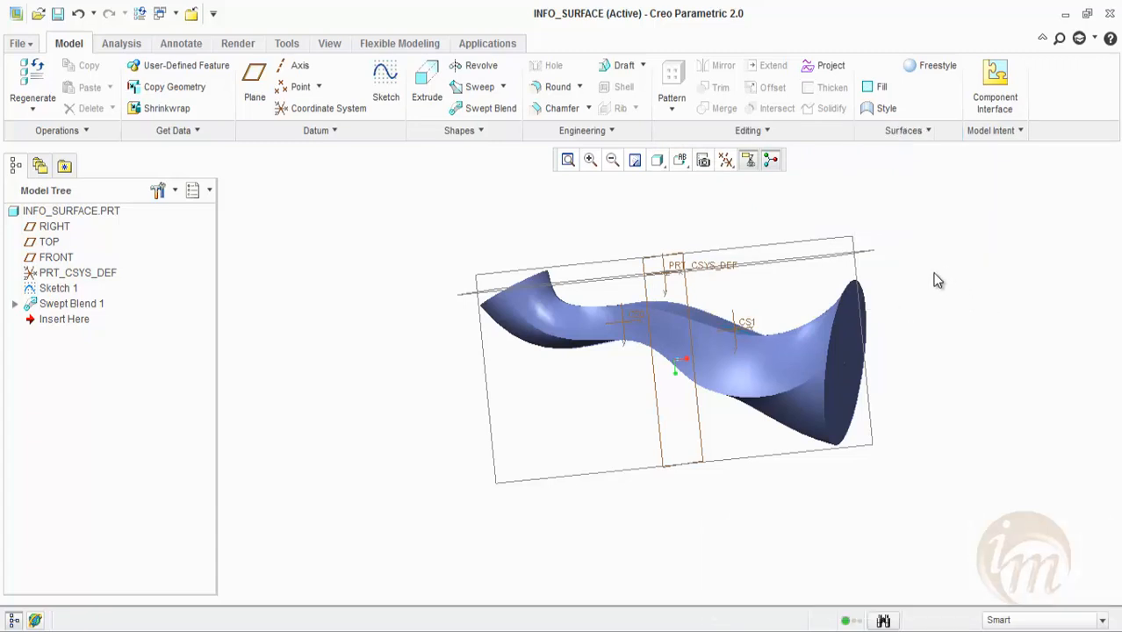
pyautogui.moveTo(915, 277); pyautogui.dragTo(904, 273, button='middle')
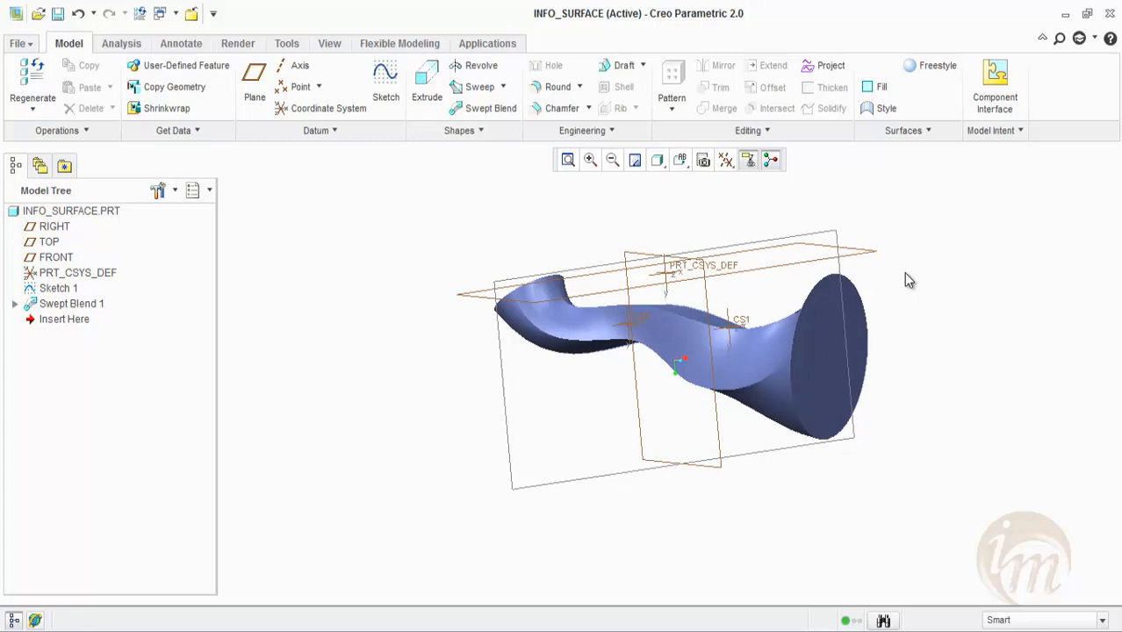
pyautogui.moveTo(905, 273); pyautogui.dragTo(898, 269, button='middle')
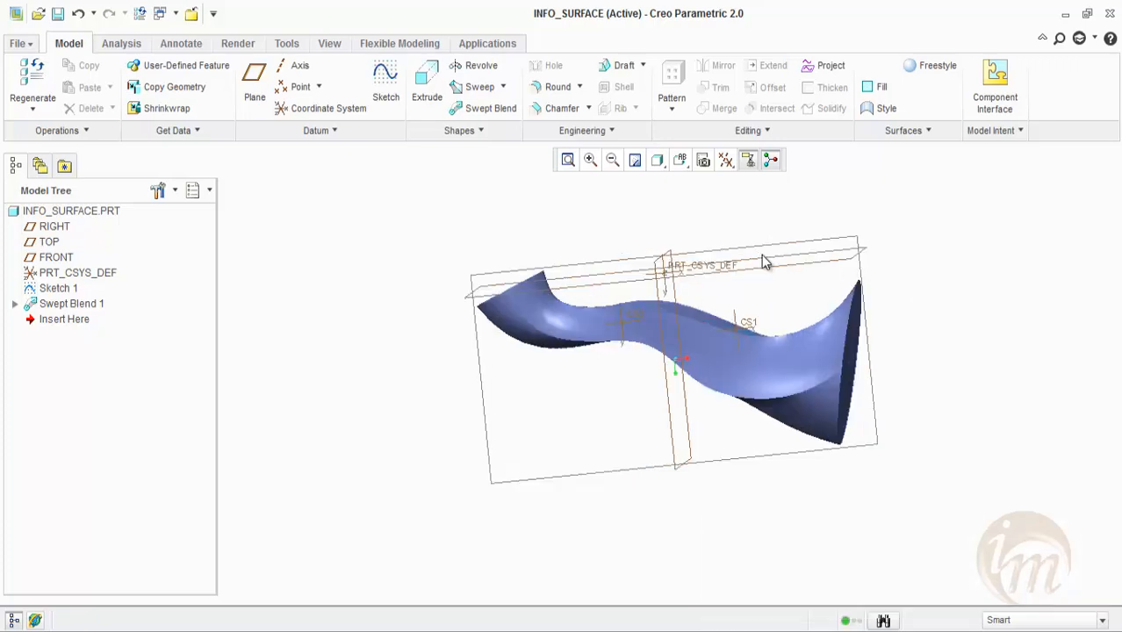
# - Delete Swept Blend 1 together with Sketch 1 and restore the default view orientation
pyautogui.click(74, 306)
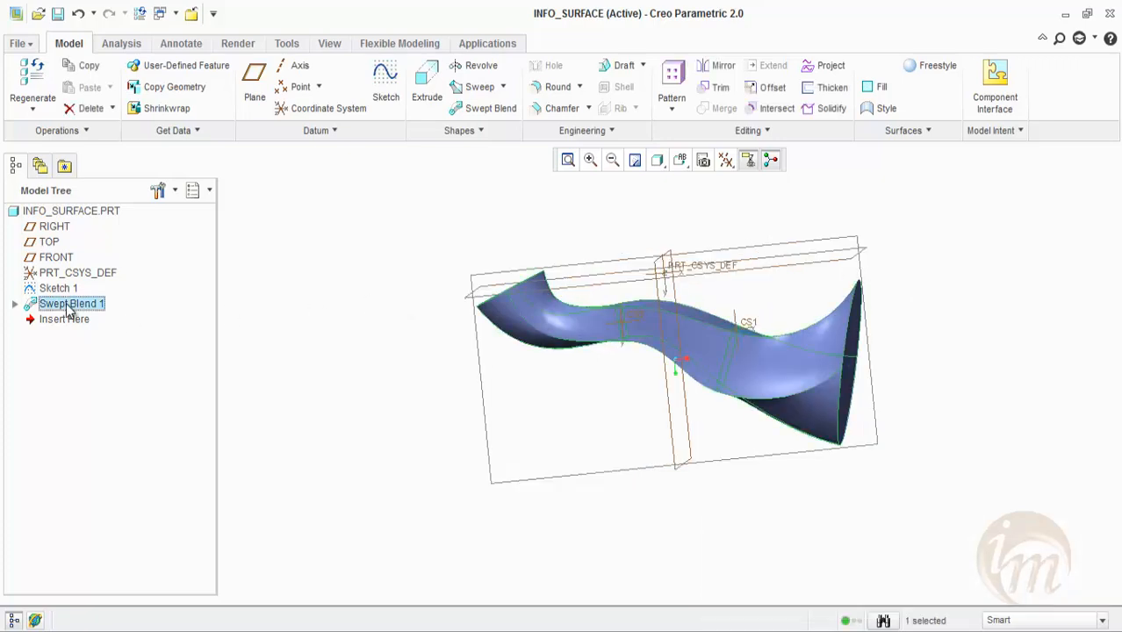
pyautogui.keyDown('ctrl'); pyautogui.click(58, 289); pyautogui.keyUp('ctrl')
pyautogui.rightClick(58, 289)
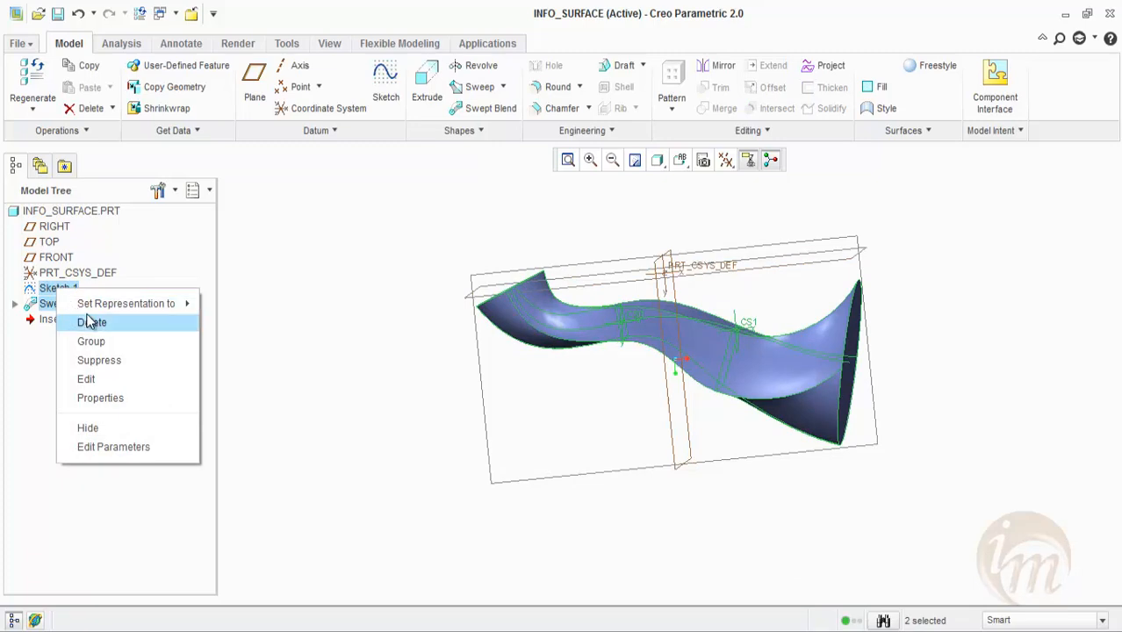
pyautogui.click(93, 322)
pyautogui.click(505, 343)
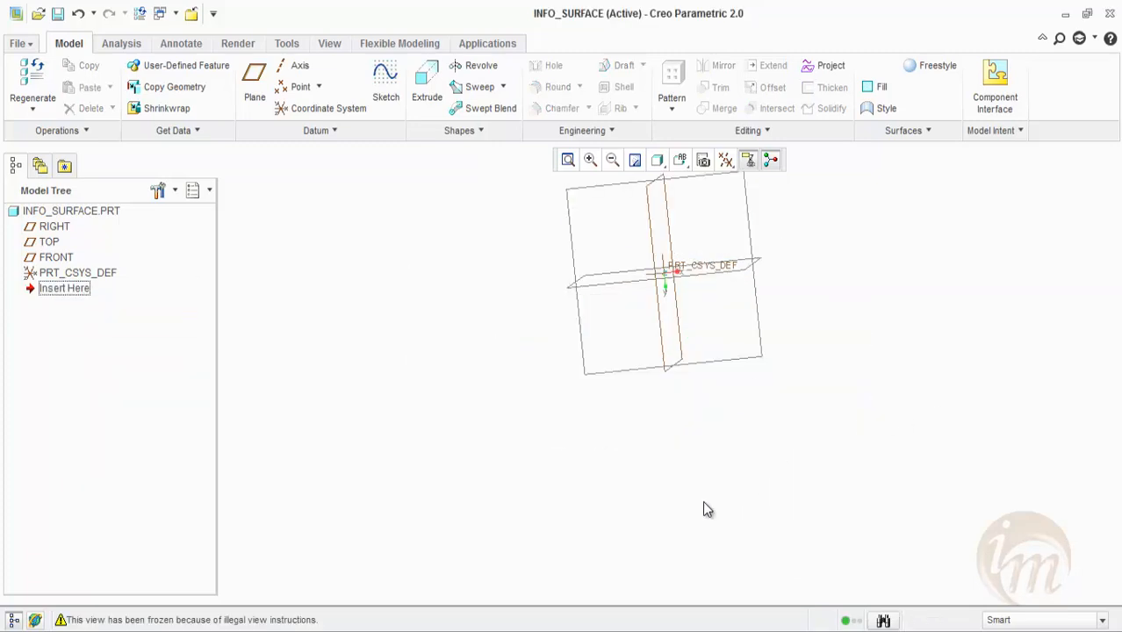
pyautogui.scroll(-3, 705, 497)
pyautogui.scroll(3, 706, 423)
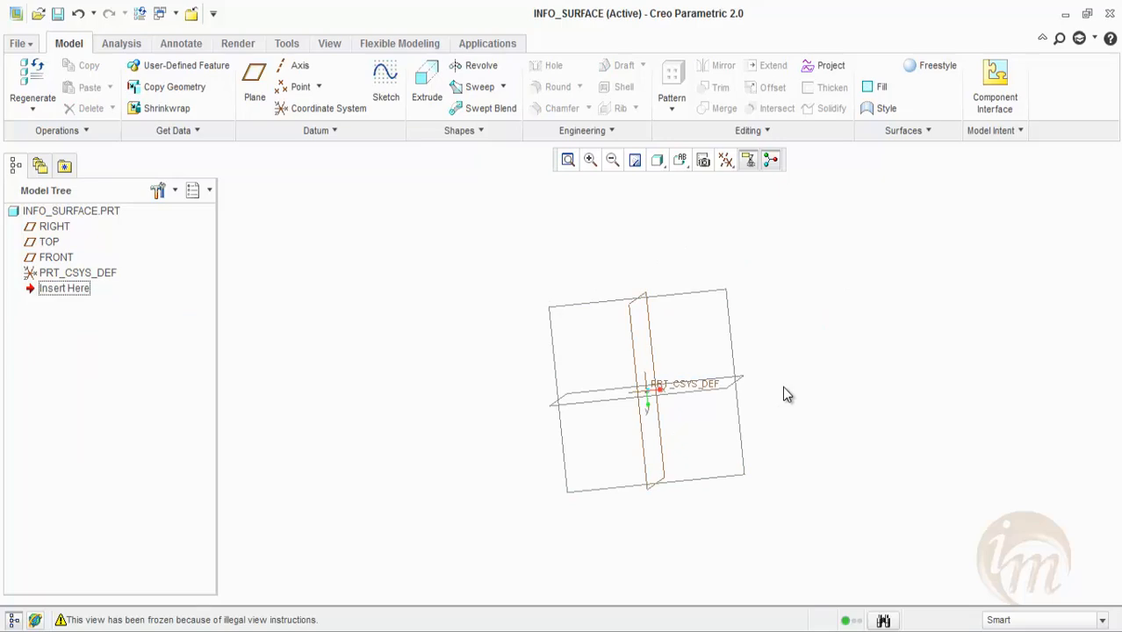
pyautogui.hotkey('ctrl', 'd')
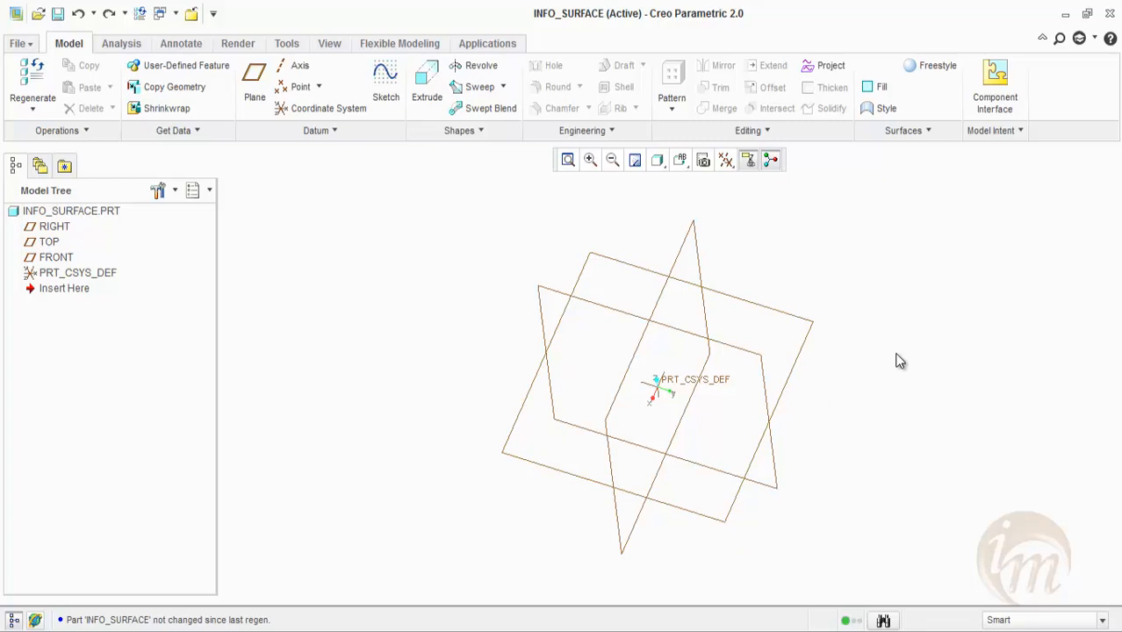
# - Start an extrusion on the FRONT plane and sketch a rectangle about 438 by 251 around the origin
pyautogui.click(437, 95)
pyautogui.click(565, 316)
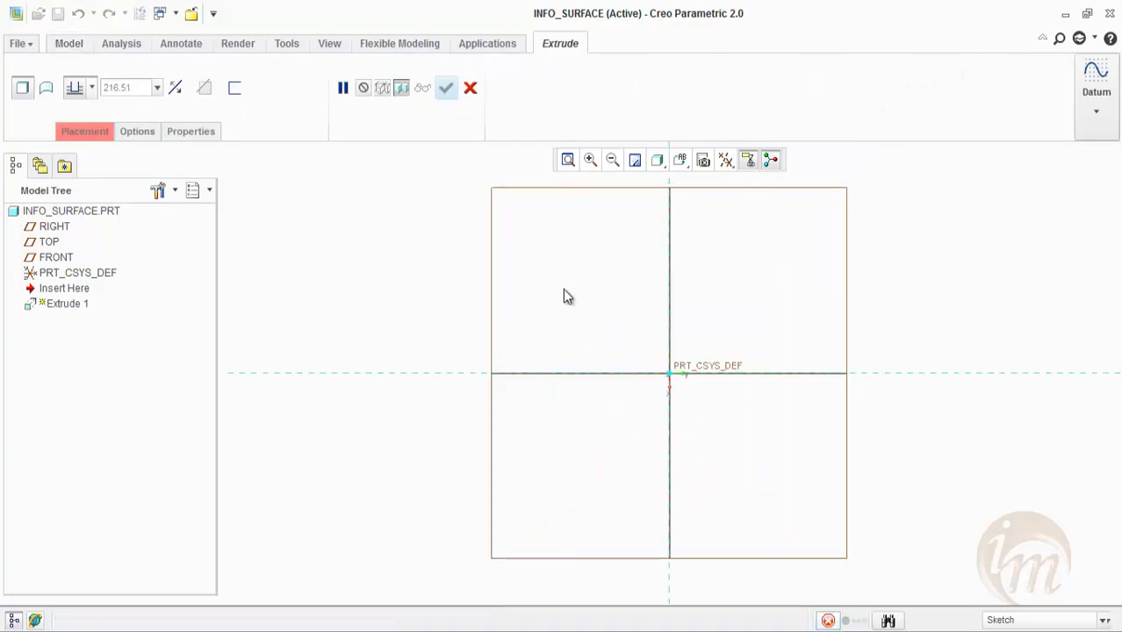
pyautogui.click(356, 87)
pyautogui.click(523, 271)
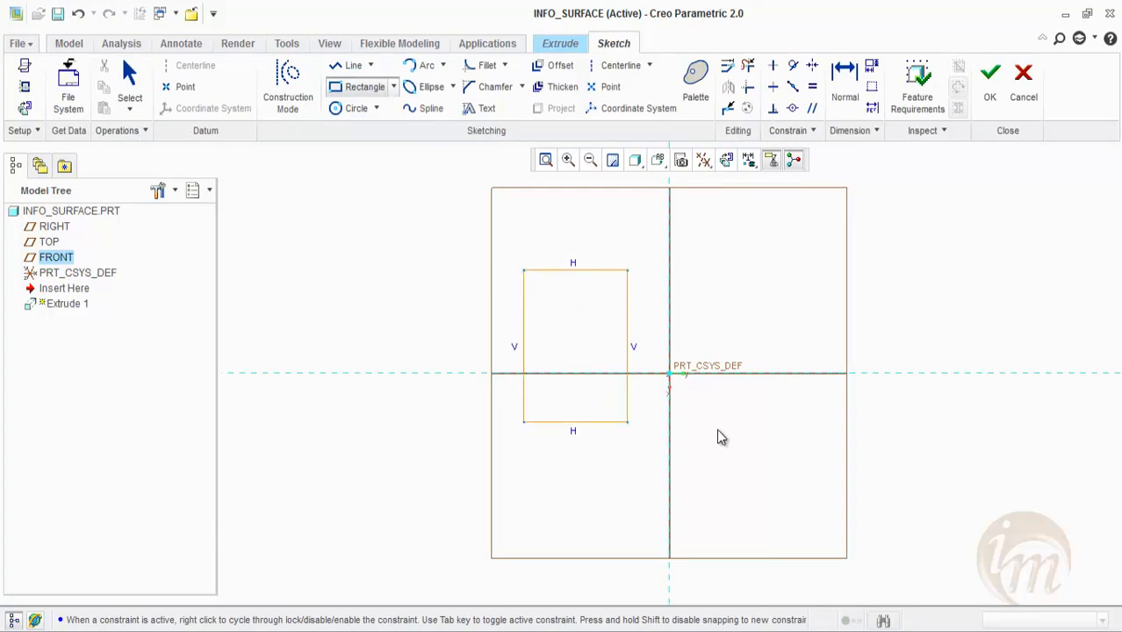
pyautogui.click(829, 454)
pyautogui.middleClick(913, 445)
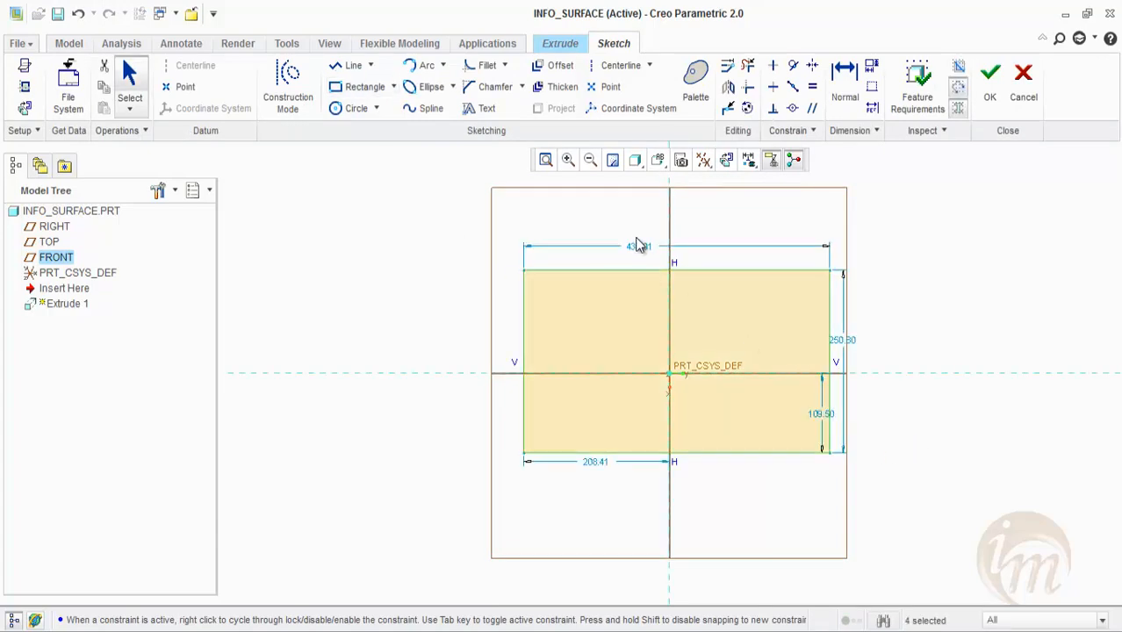
# - Set the rectangle's width to 500 and its height to 300
pyautogui.doubleClick(641, 253)
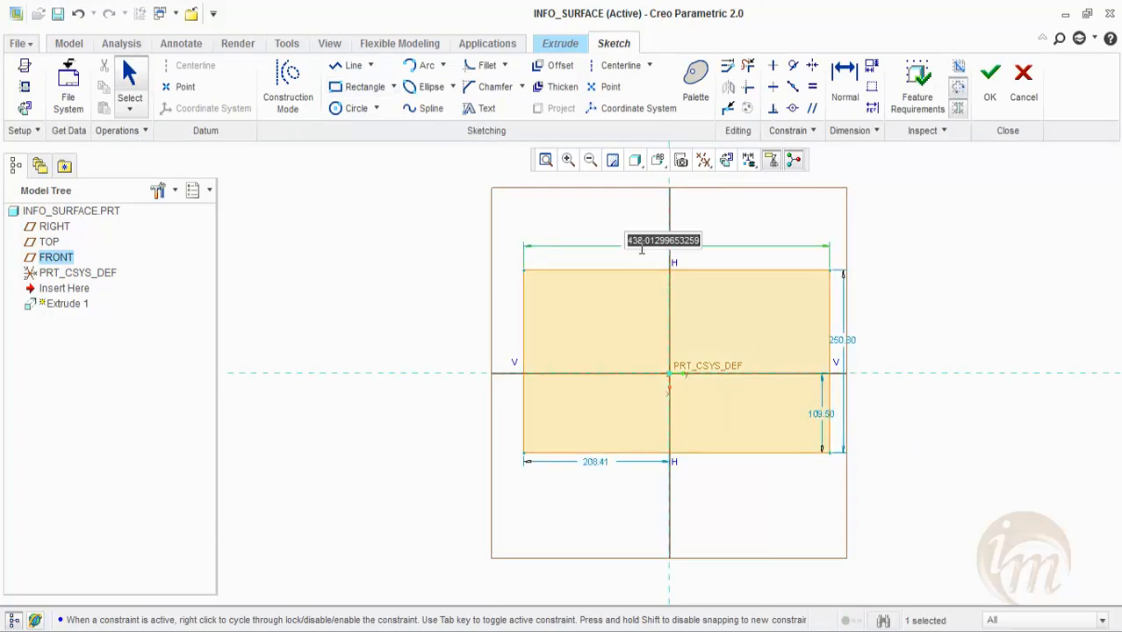
pyautogui.write('500')
pyautogui.press('Return')
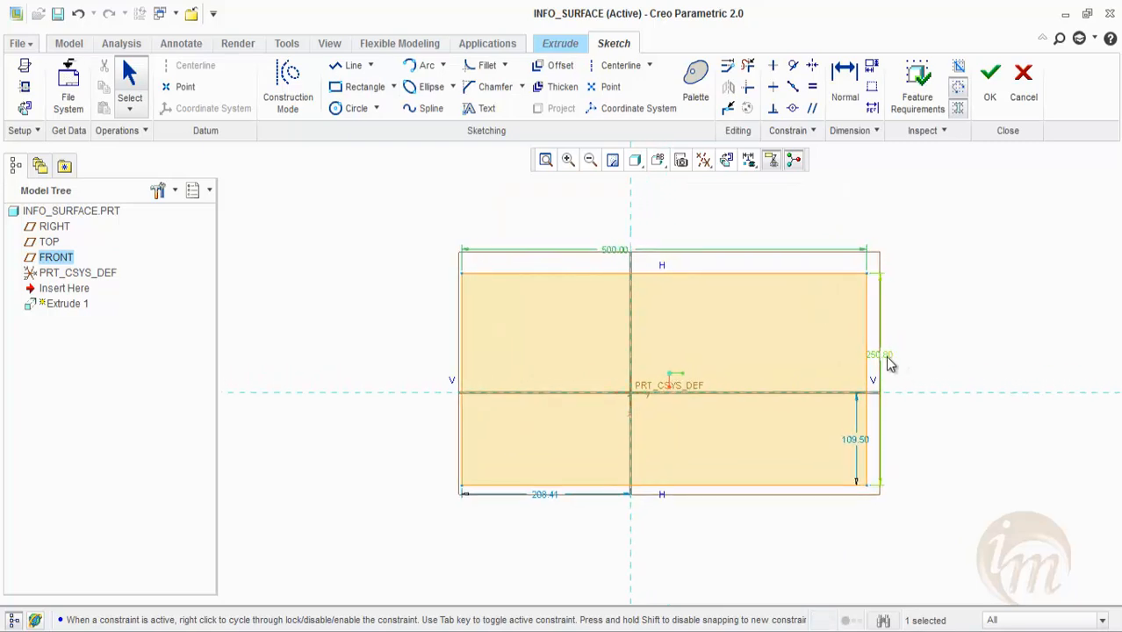
pyautogui.doubleClick(883, 349)
pyautogui.write('300')
pyautogui.press('Return')
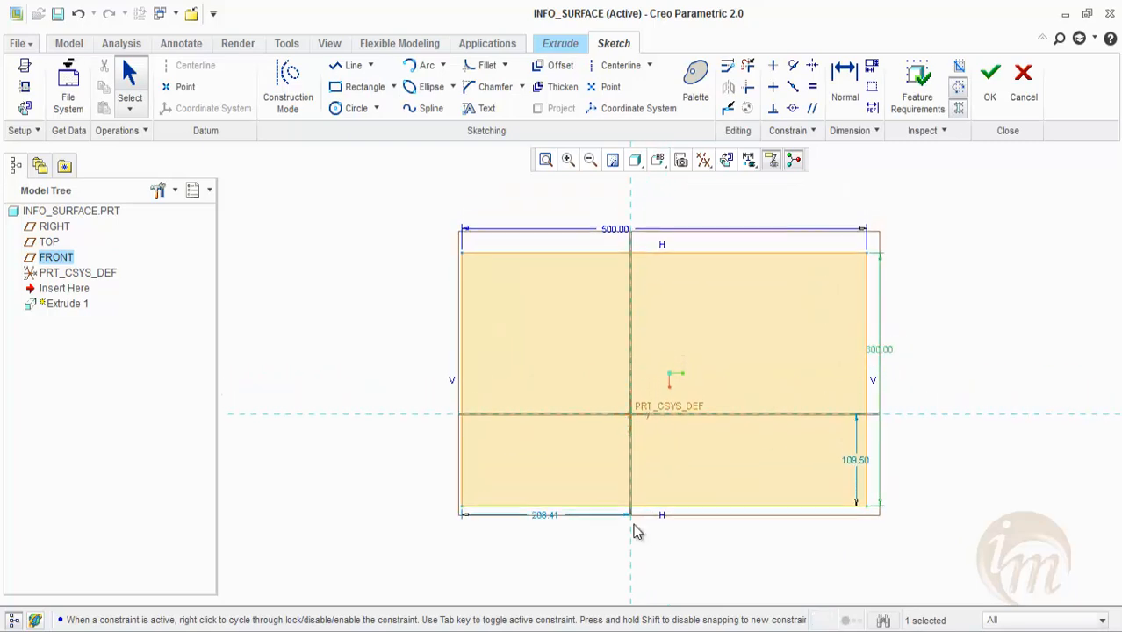
# - Centre the rectangle on the origin with offsets of 250 horizontally and 150 vertically, and finish the sketch
pyautogui.click(543, 519)
pyautogui.doubleClick(543, 518)
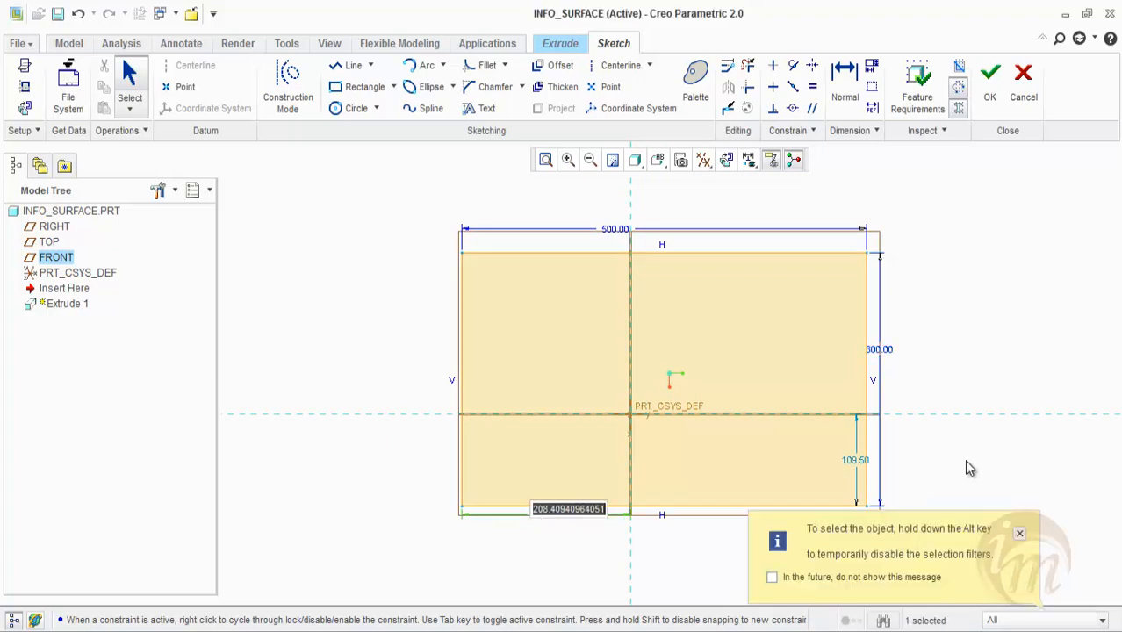
pyautogui.write('200')
pyautogui.press('BackSpace')
pyautogui.press('BackSpace')
pyautogui.write('50')
pyautogui.press('Return')
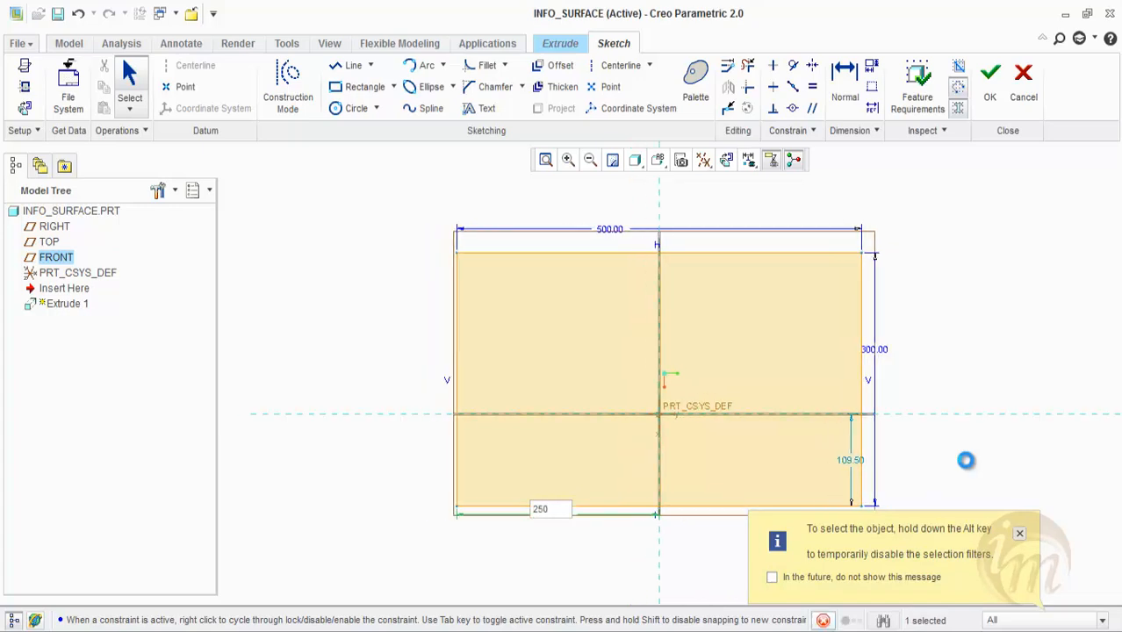
pyautogui.doubleClick(853, 457)
pyautogui.write('150')
pyautogui.press('Return')
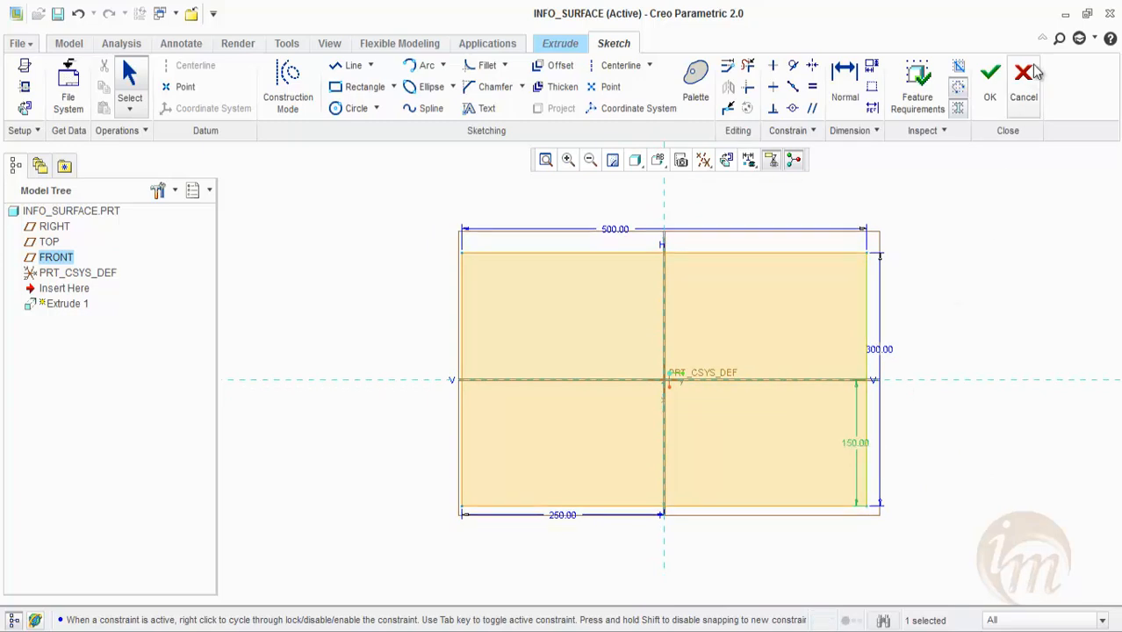
pyautogui.click(992, 79)
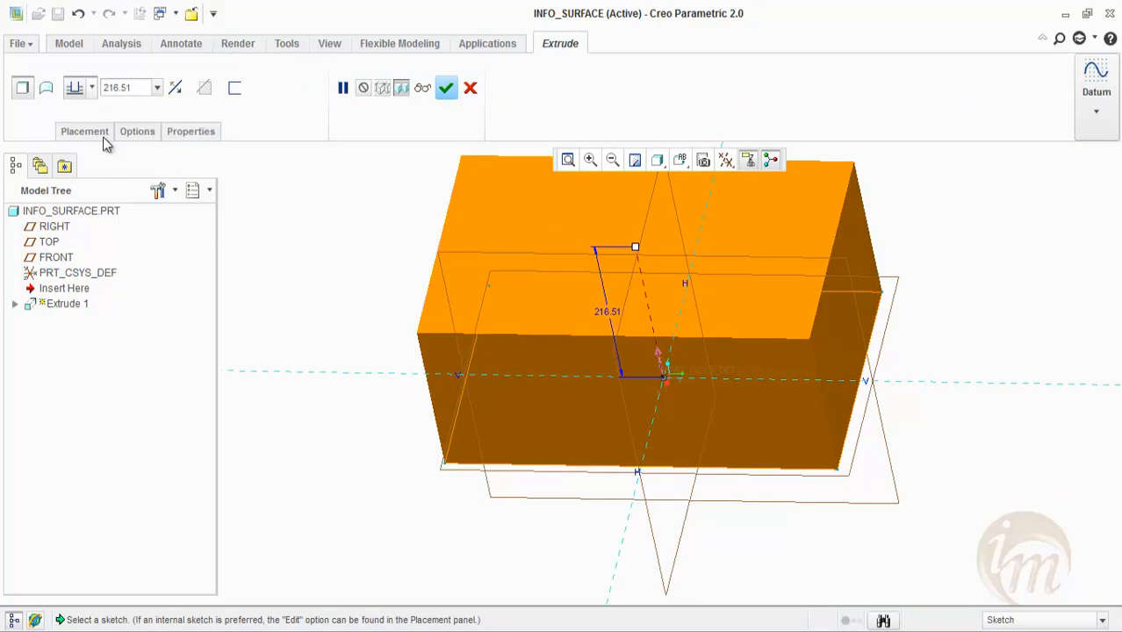
# - Complete the rectangle's extrusion as a surface 216.51 deep with capped ends
pyautogui.click(46, 88)
pyautogui.moveTo(531, 486); pyautogui.dragTo(617, 404, button='middle')
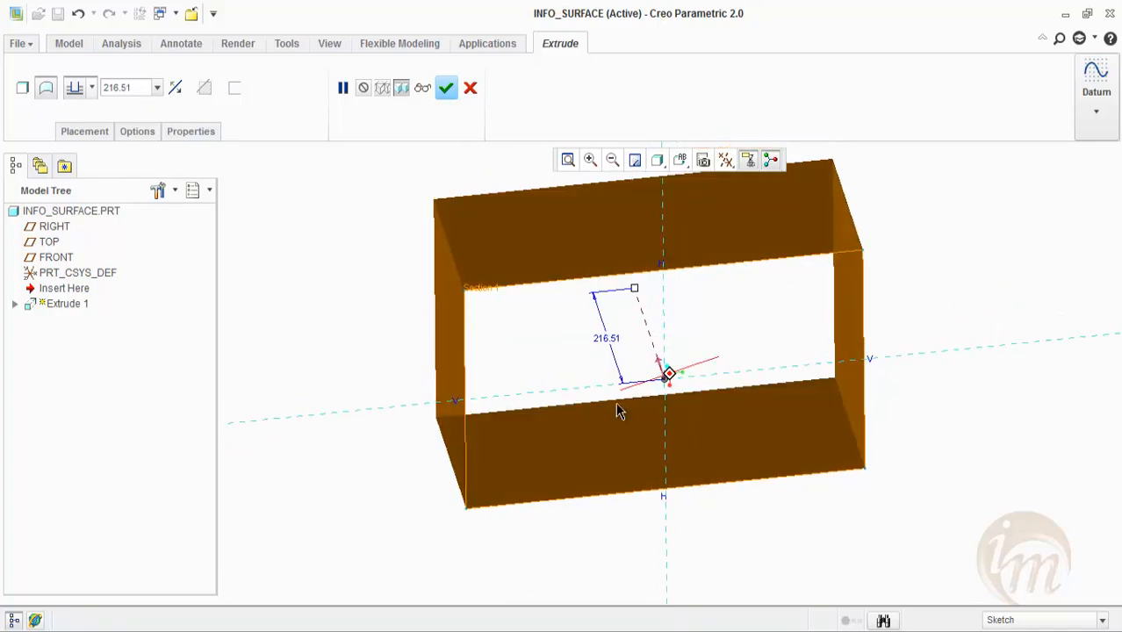
pyautogui.click(141, 131)
pyautogui.click(137, 248)
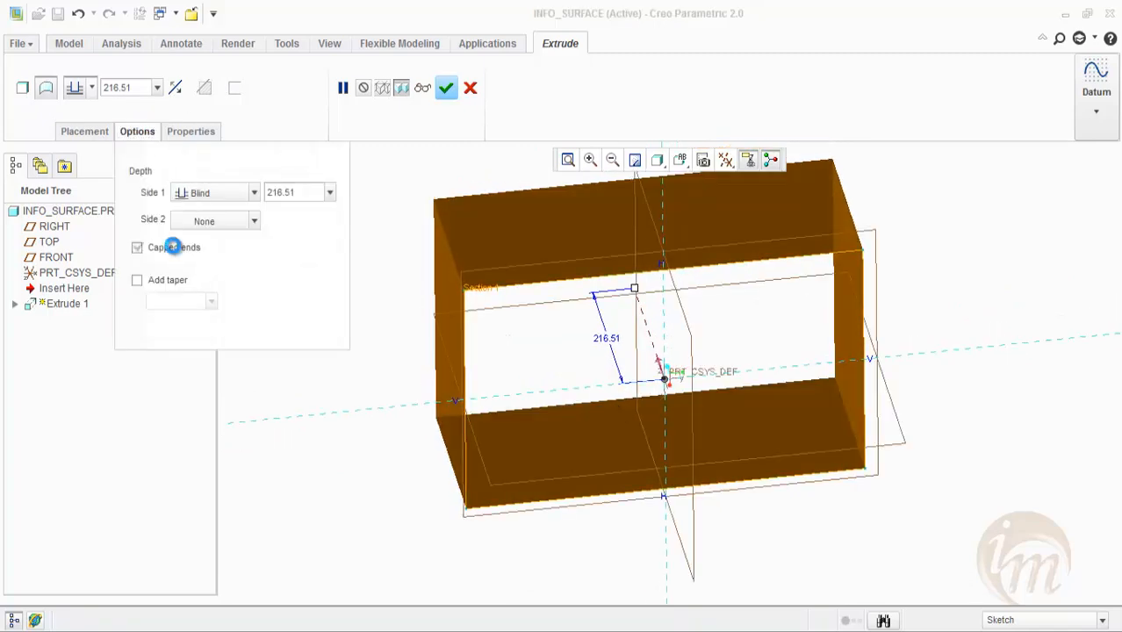
pyautogui.click(446, 89)
pyautogui.moveTo(551, 495); pyautogui.dragTo(562, 452, button='middle')
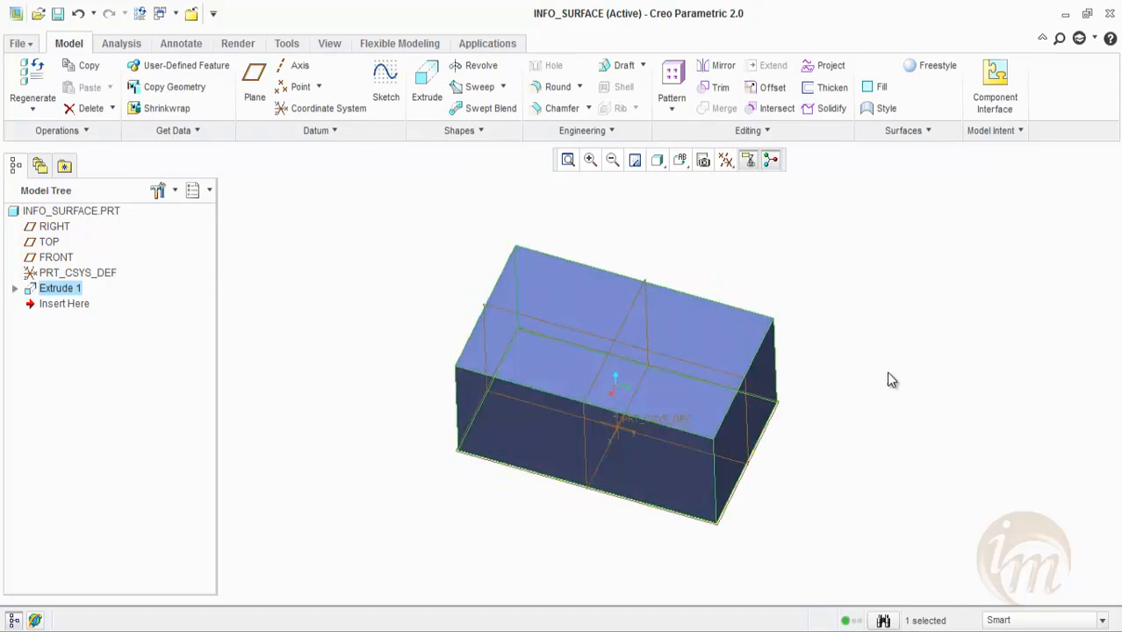
# - Start a second extrusion on the box's shorter end face and sketch a circle there as its profile
pyautogui.click(427, 86)
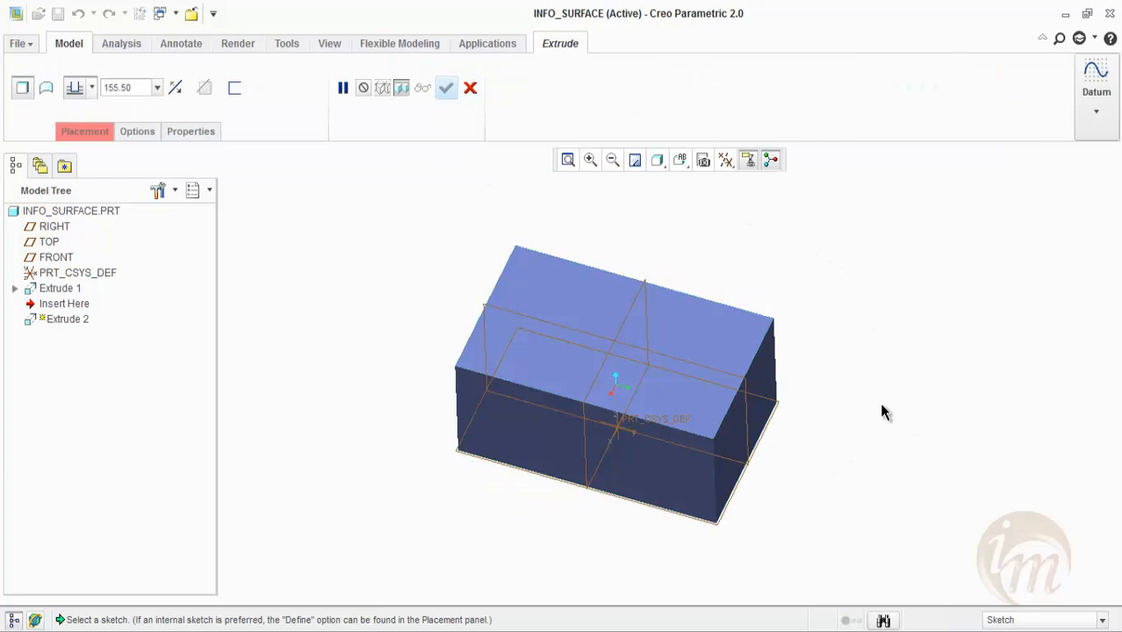
pyautogui.click(764, 378)
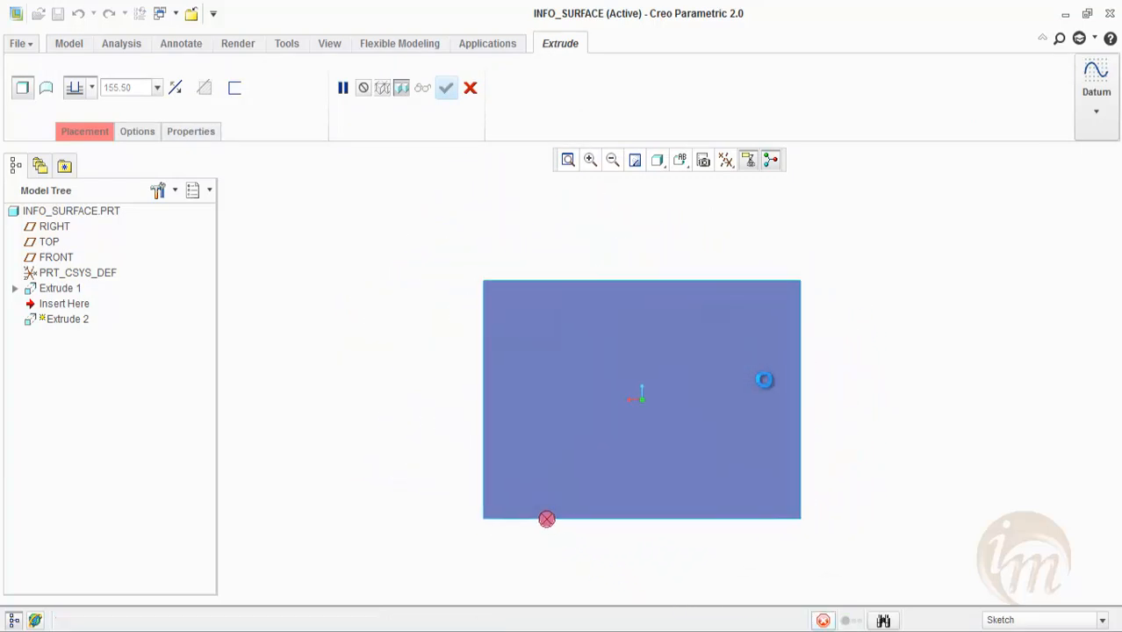
pyautogui.click(355, 108)
pyautogui.click(669, 375)
pyautogui.click(682, 455)
pyautogui.middleClick(913, 290)
pyautogui.click(984, 95)
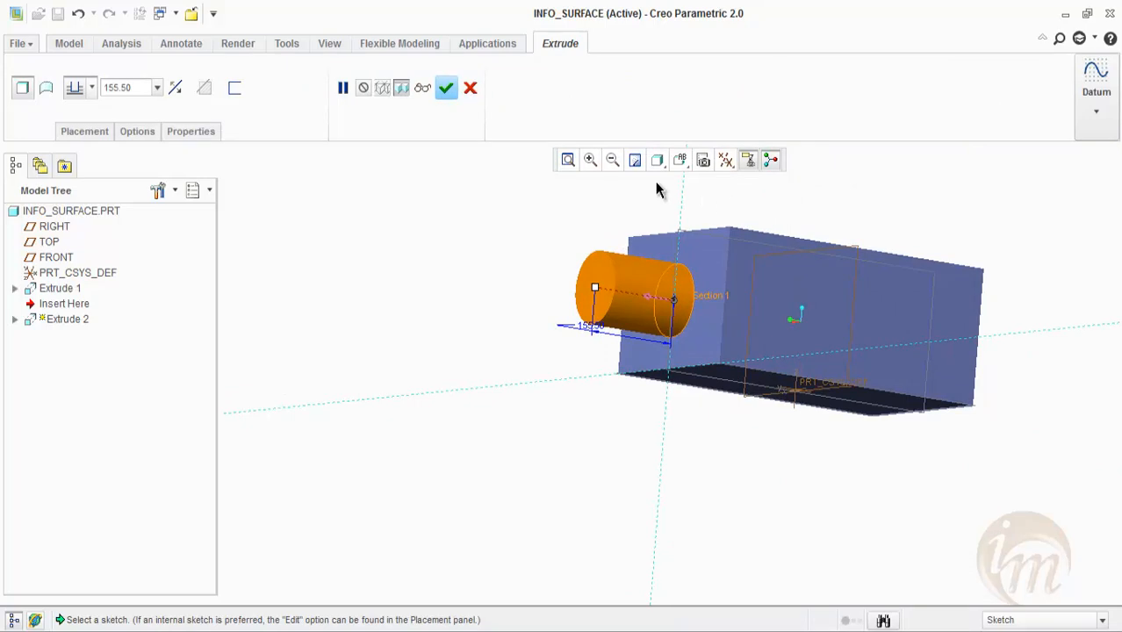
# - Switch the circle's extrusion to an open-ended surface 155.50 deep and complete it
pyautogui.click(45, 87)
pyautogui.moveTo(439, 358); pyautogui.dragTo(498, 378, button='middle')
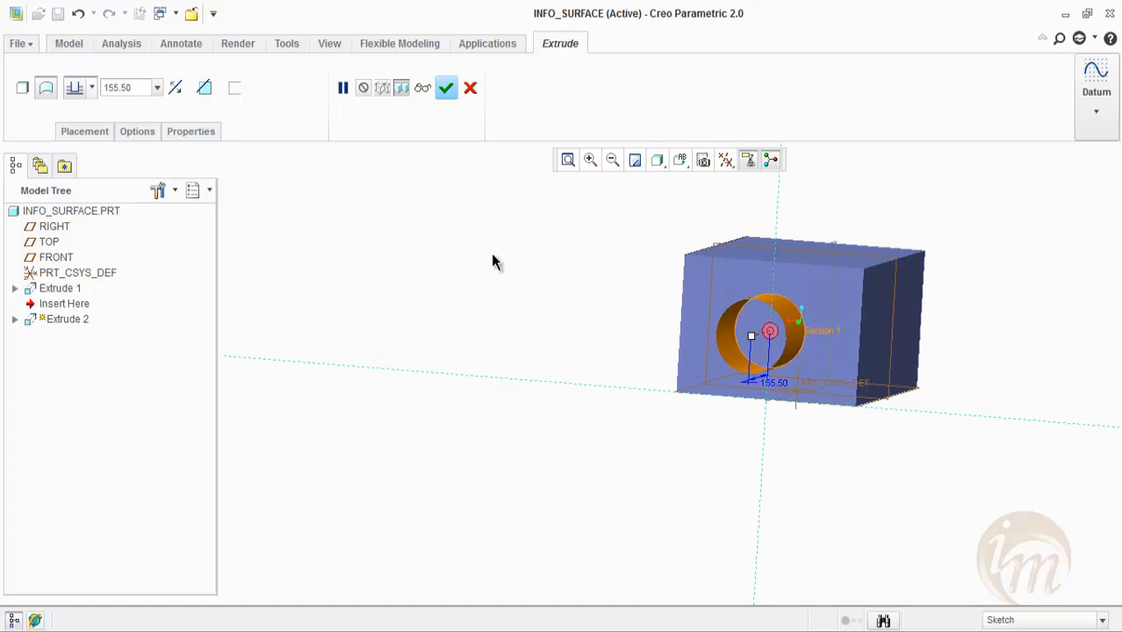
pyautogui.click(446, 88)
pyautogui.moveTo(747, 337); pyautogui.dragTo(749, 372, button='middle')
pyautogui.click(932, 402)
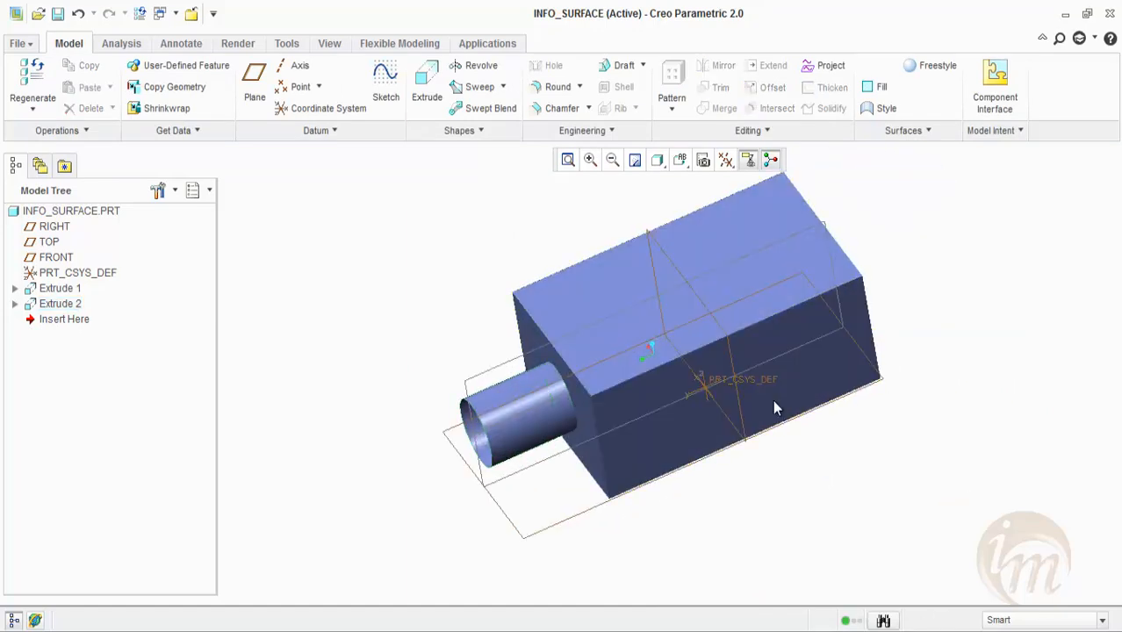
# - Mirror the cylindrical surface extrusion about the TOP datum plane onto the box's opposite end
pyautogui.click(531, 420)
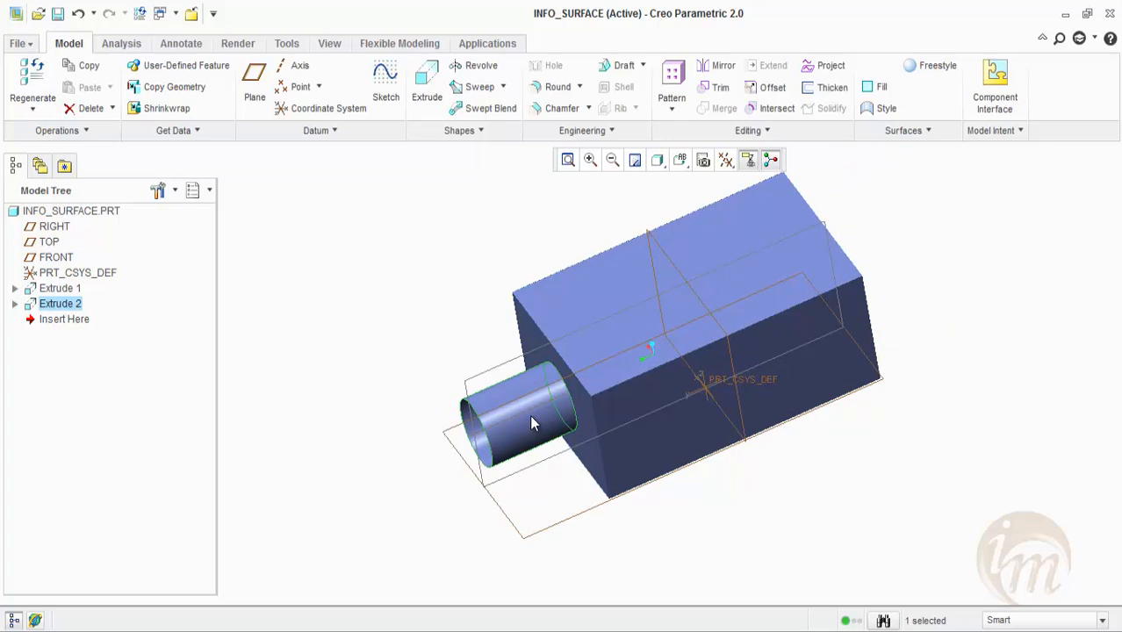
pyautogui.moveTo(913, 353); pyautogui.dragTo(927, 372, button='middle')
pyautogui.click(927, 367)
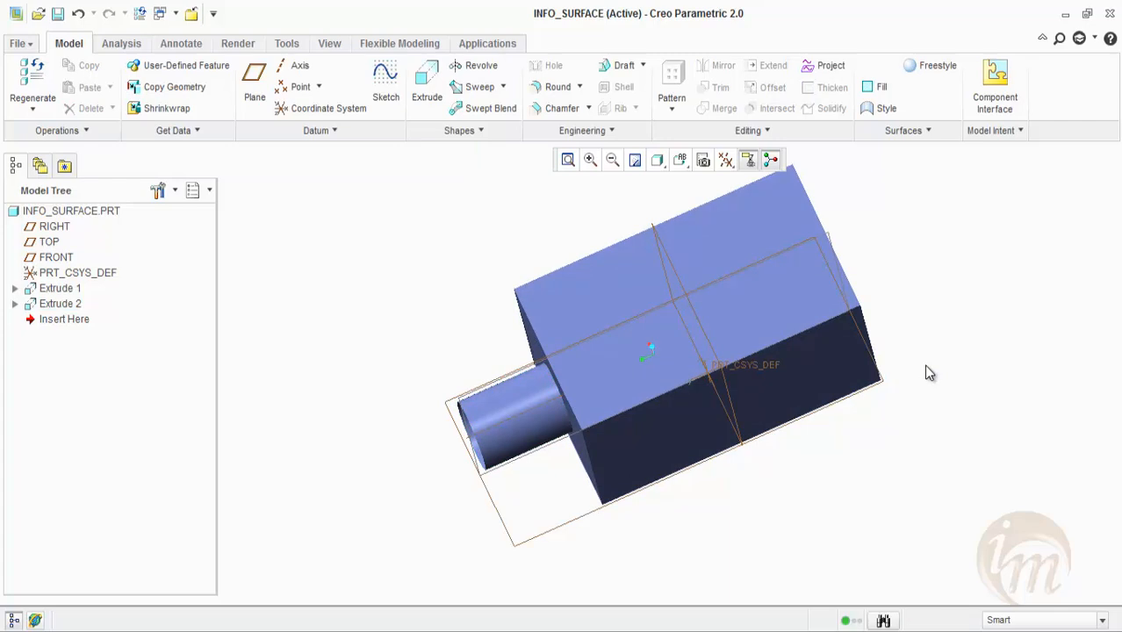
pyautogui.click(502, 407)
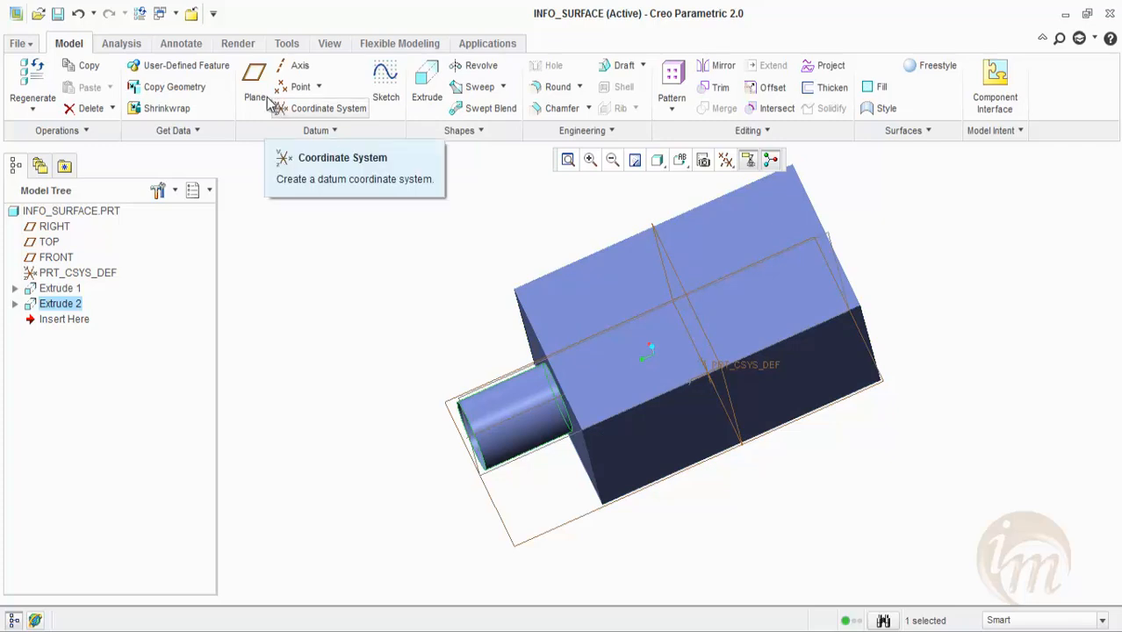
pyautogui.click(322, 221)
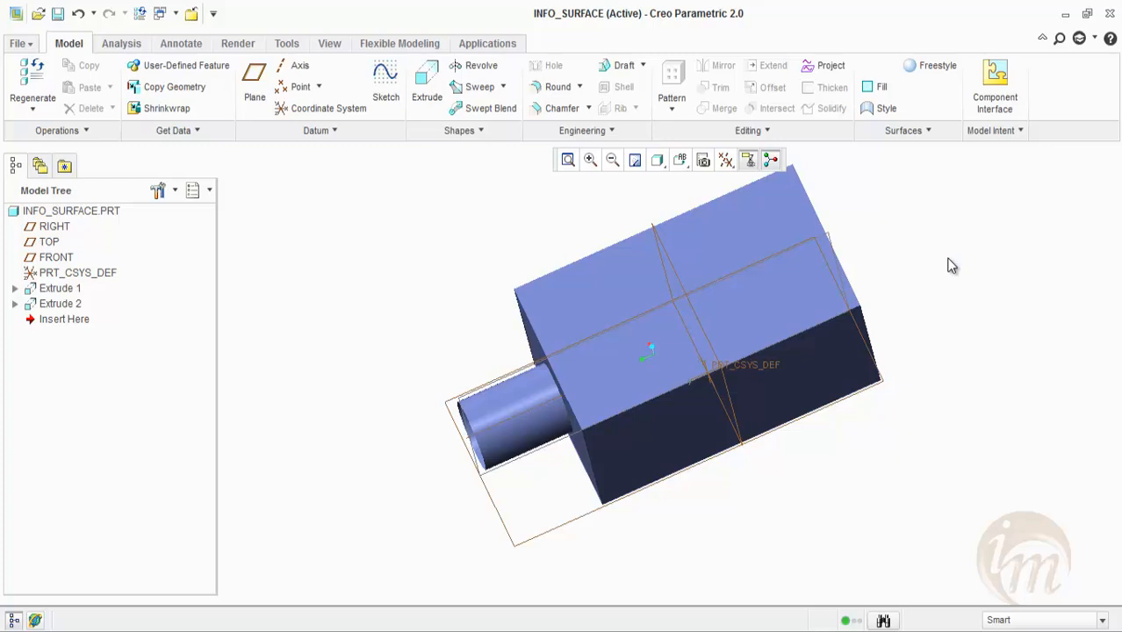
pyautogui.click(486, 400)
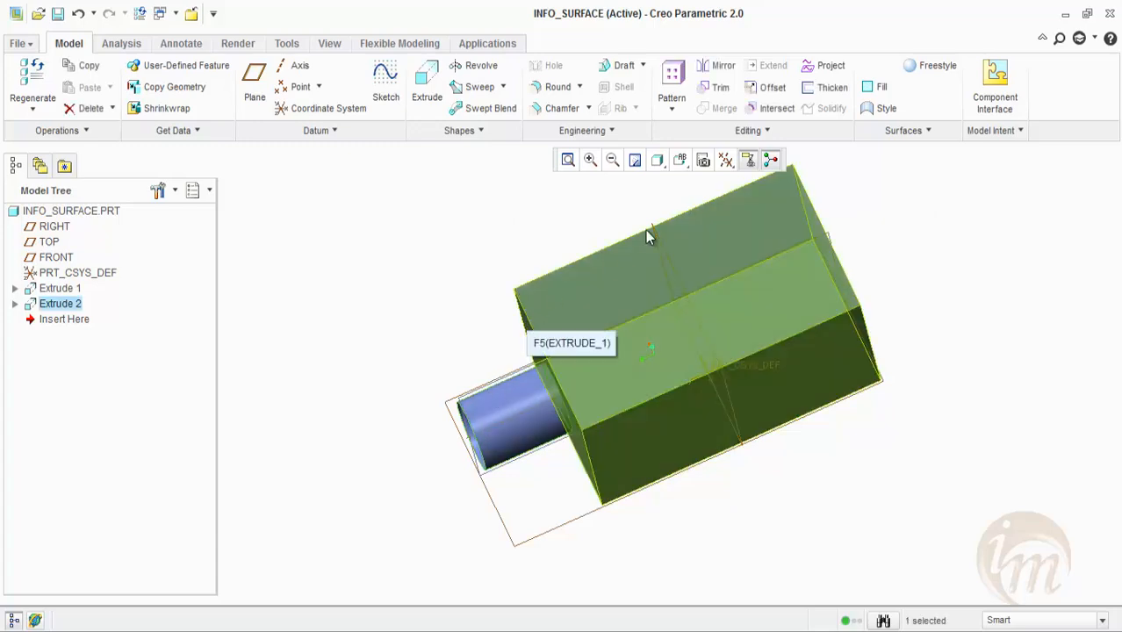
pyautogui.click(724, 68)
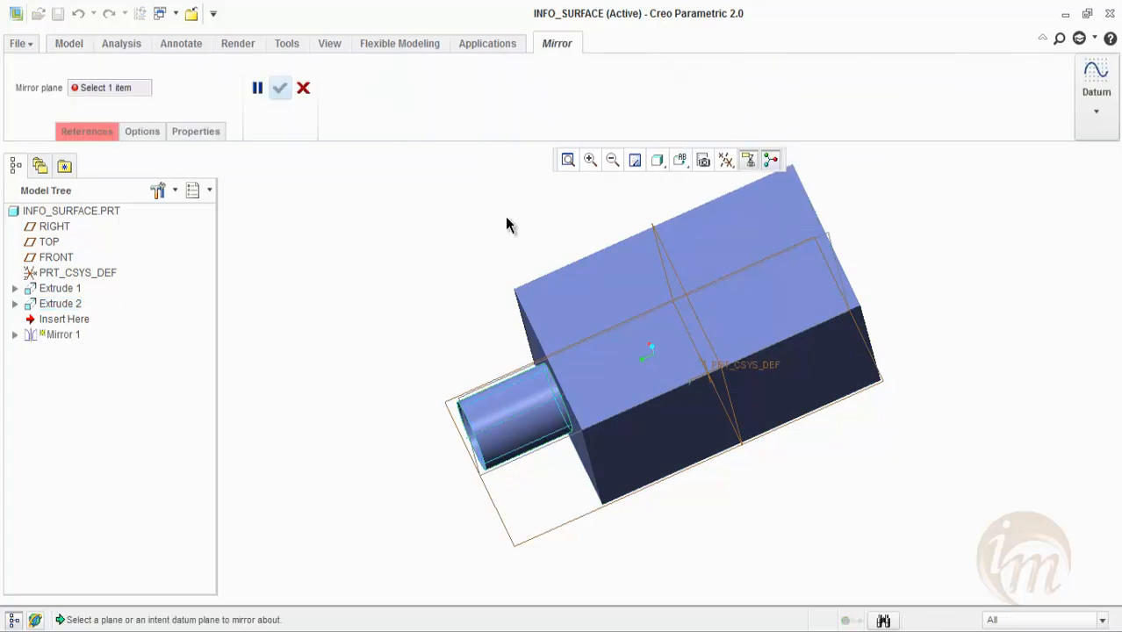
pyautogui.click(693, 309)
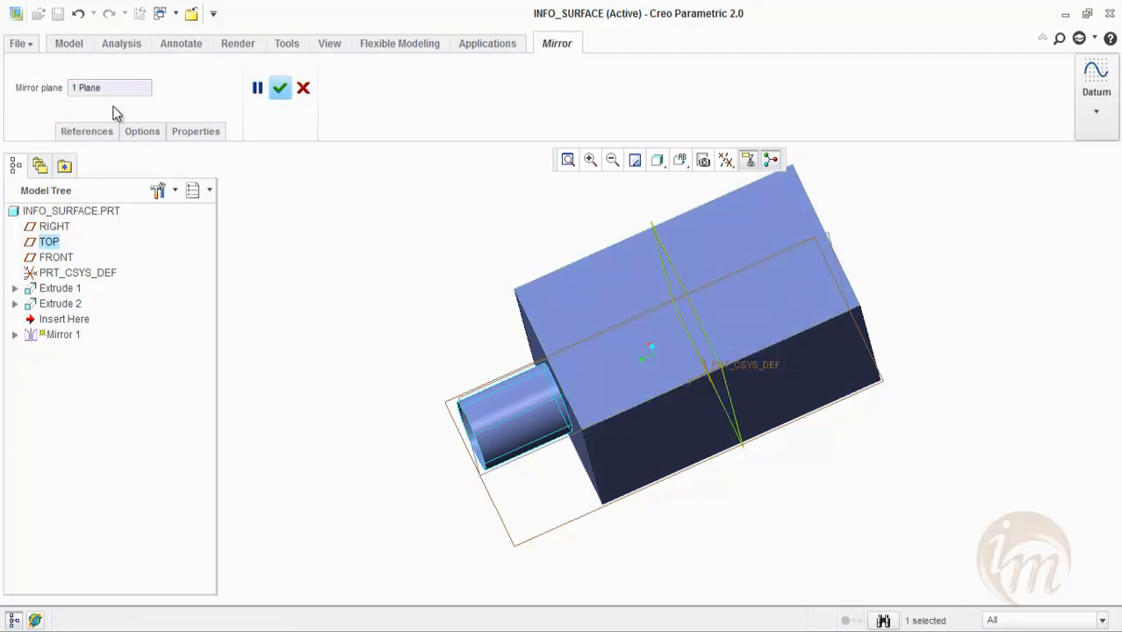
pyautogui.click(279, 90)
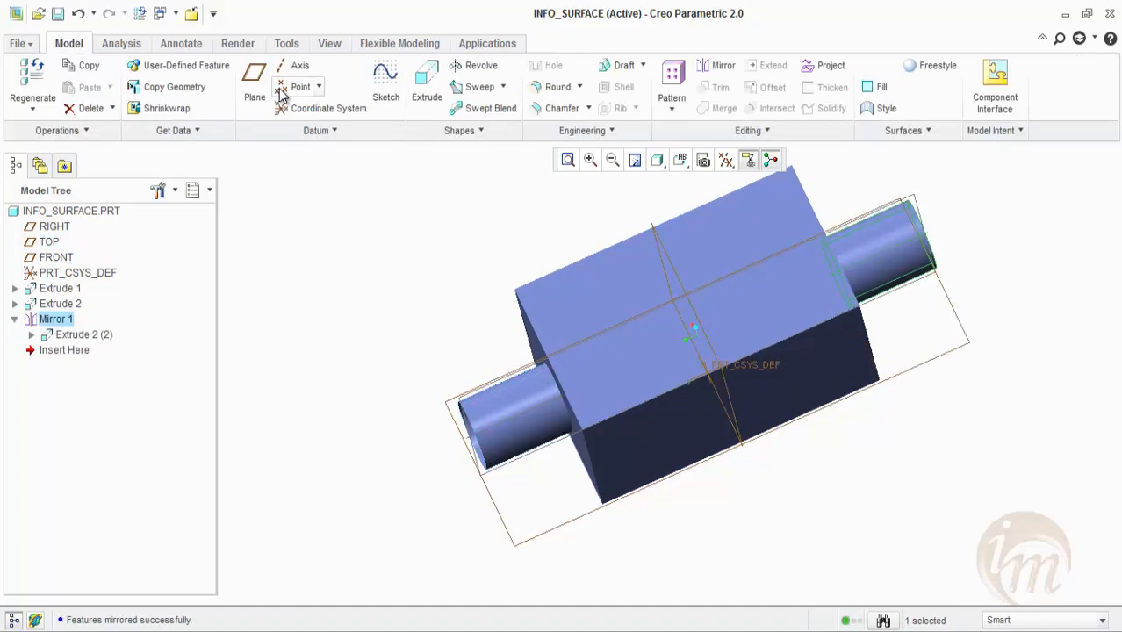
pyautogui.moveTo(657, 431); pyautogui.dragTo(579, 406, button='middle')
pyautogui.click(428, 338)
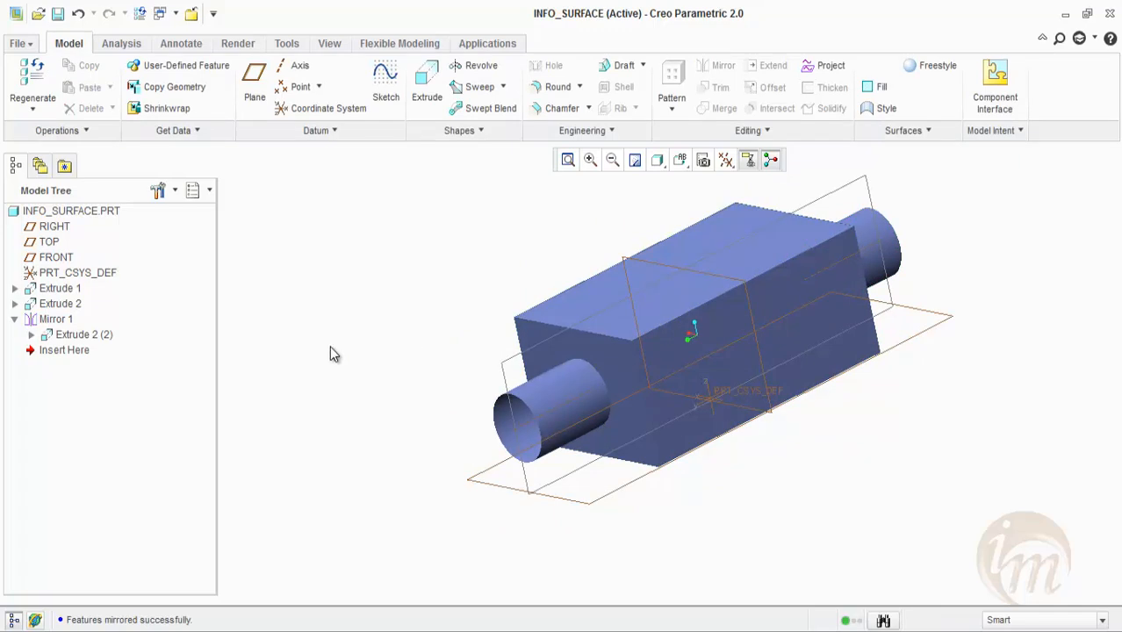
# - Edit the mirror's definition to try turning off Dependent Copy, cancel that change, and review its mirror plane reference
pyautogui.rightClick(49, 324)
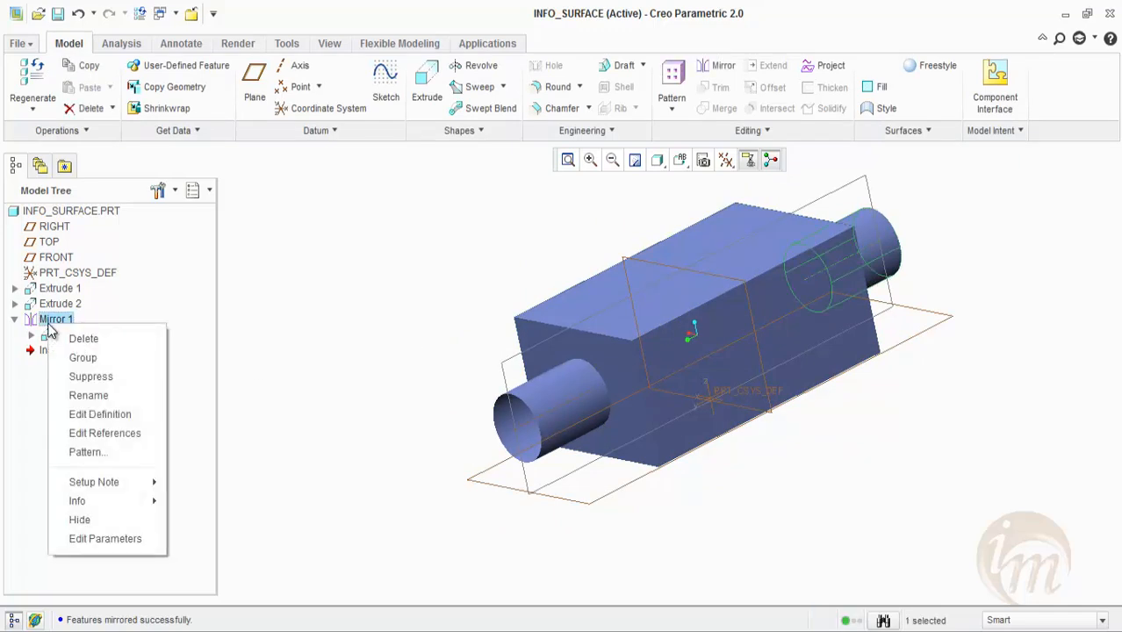
pyautogui.click(103, 415)
pyautogui.click(141, 133)
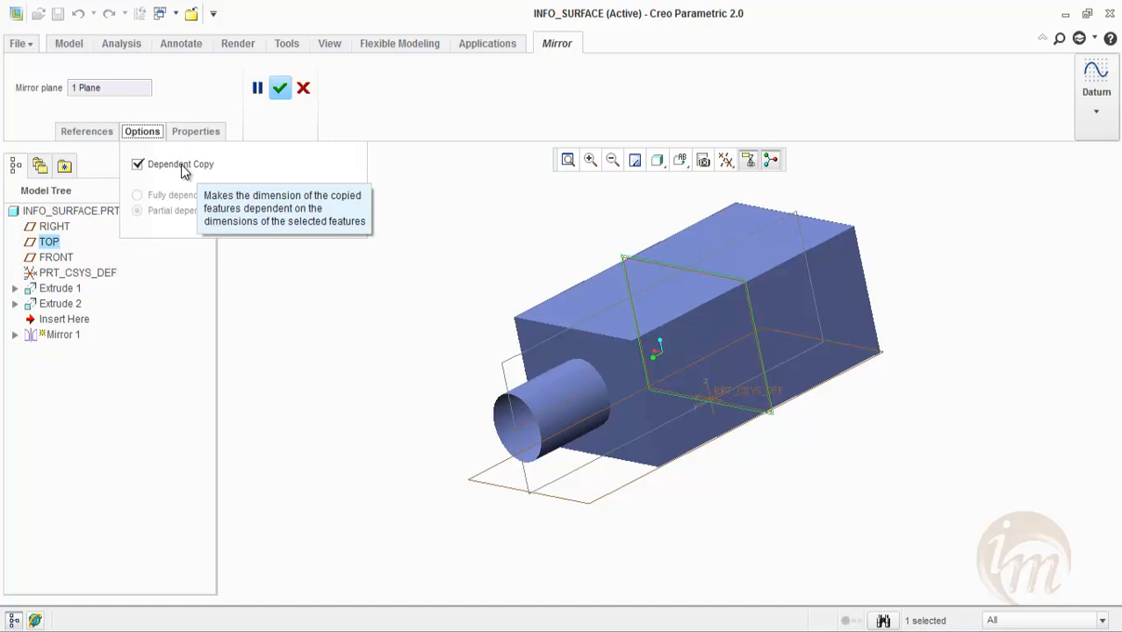
pyautogui.click(181, 164)
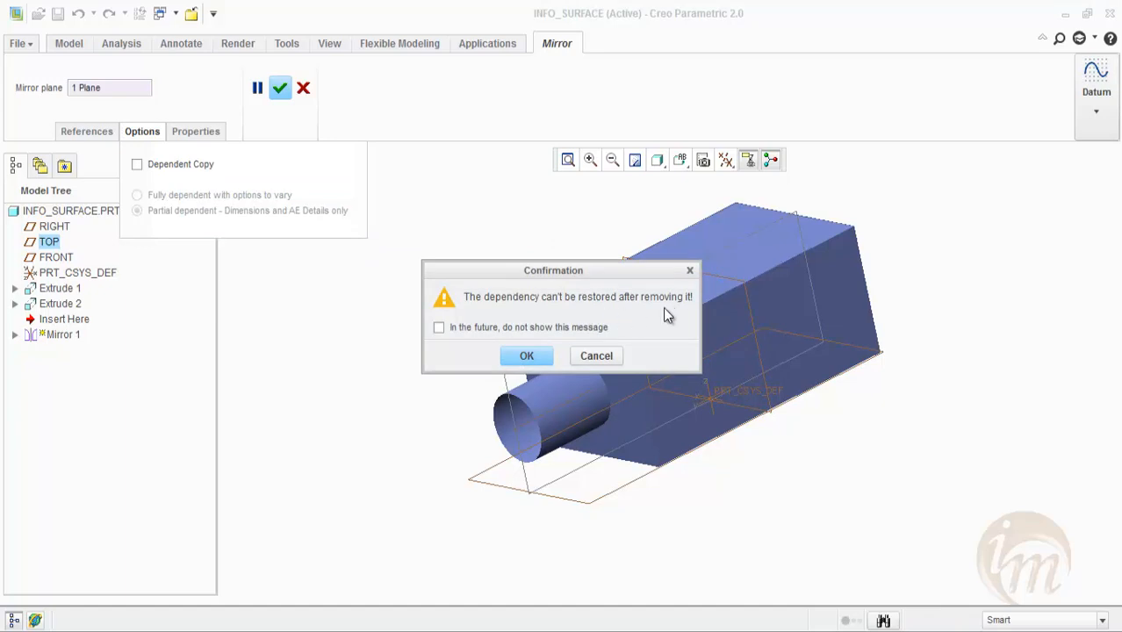
pyautogui.click(595, 356)
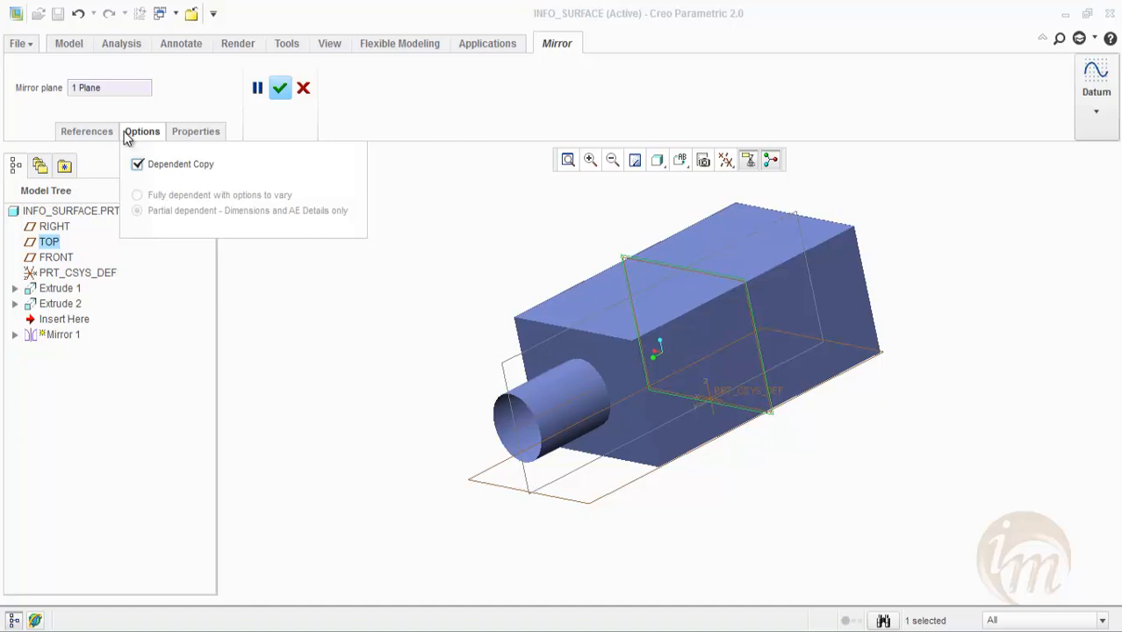
pyautogui.click(77, 132)
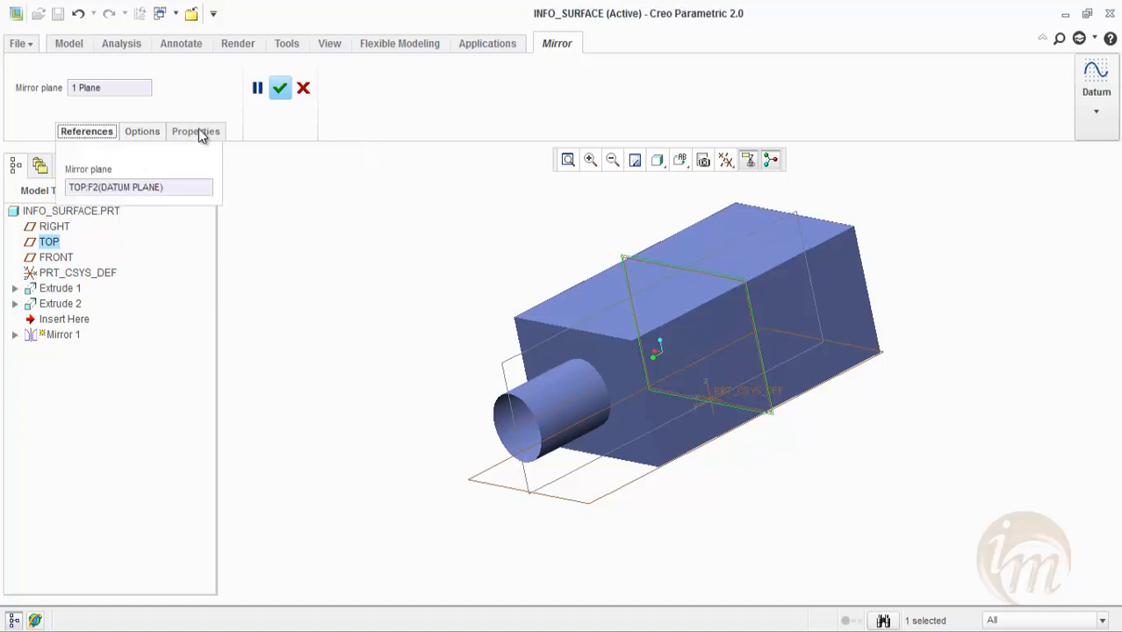
pyautogui.click(279, 89)
# - Delete the box extrusion together with its dependent cylinder and mirror features, leaving only the default datums
pyautogui.moveTo(606, 316); pyautogui.dragTo(604, 385, button='middle')
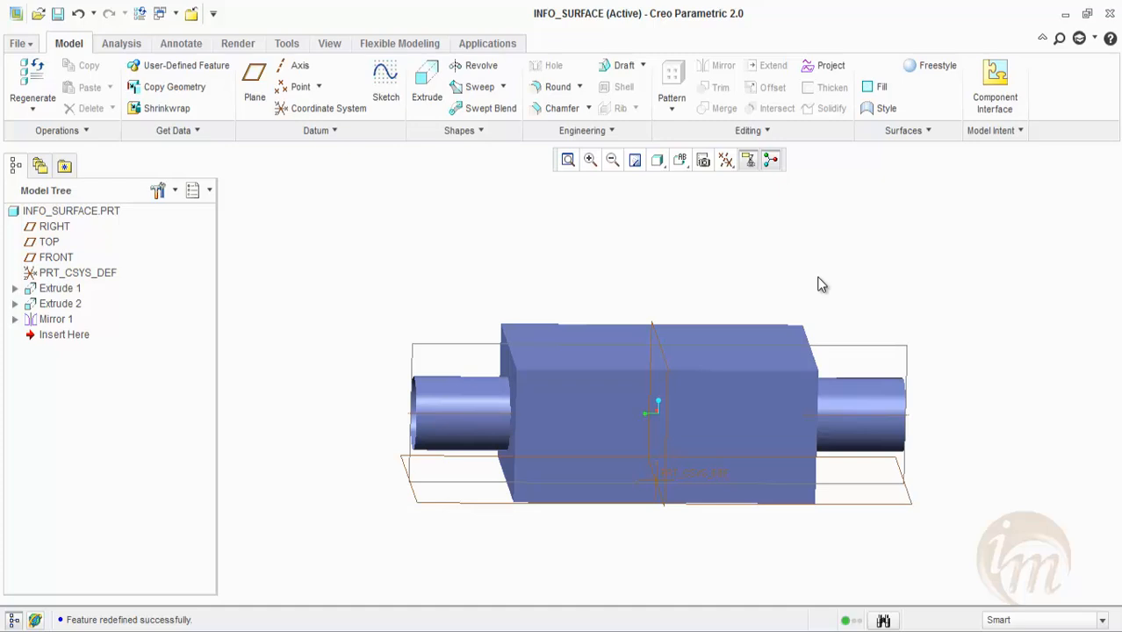
pyautogui.click(46, 319)
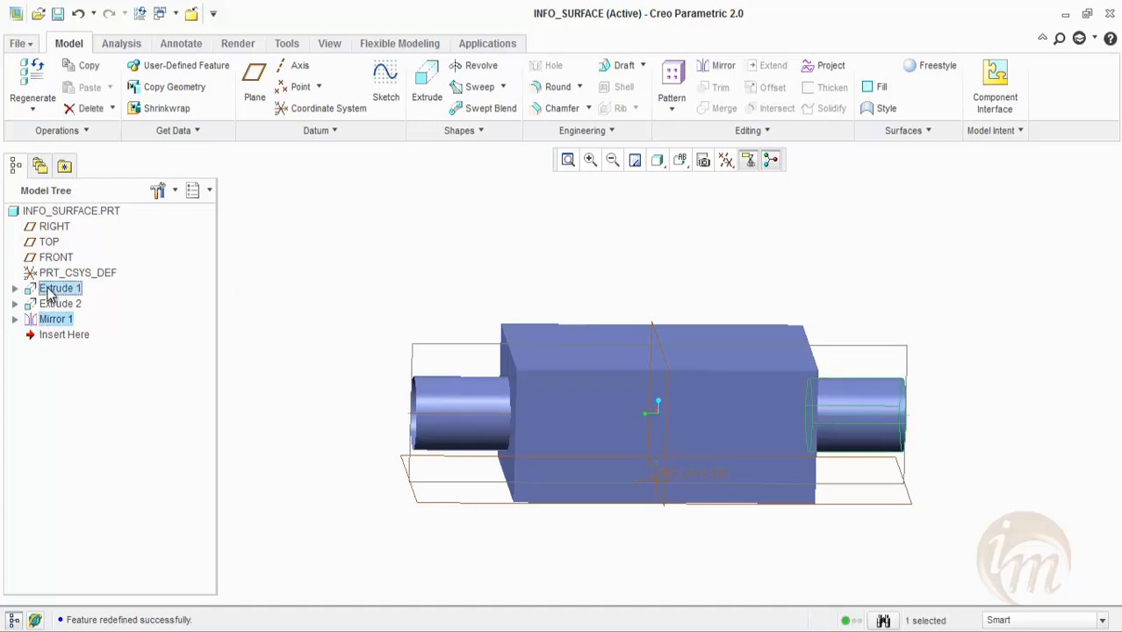
pyautogui.rightClick(48, 295)
pyautogui.click(81, 321)
pyautogui.click(463, 346)
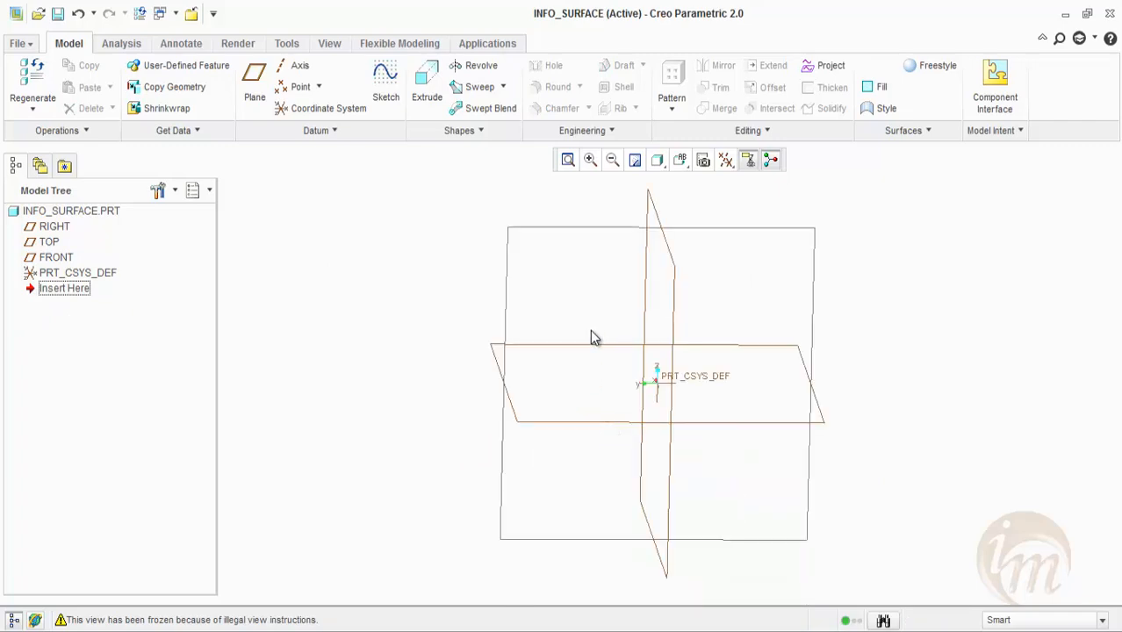
# - Start an extrusion on the FRONT plane and sketch a circle centred on the origin as its profile
pyautogui.click(419, 92)
pyautogui.click(734, 348)
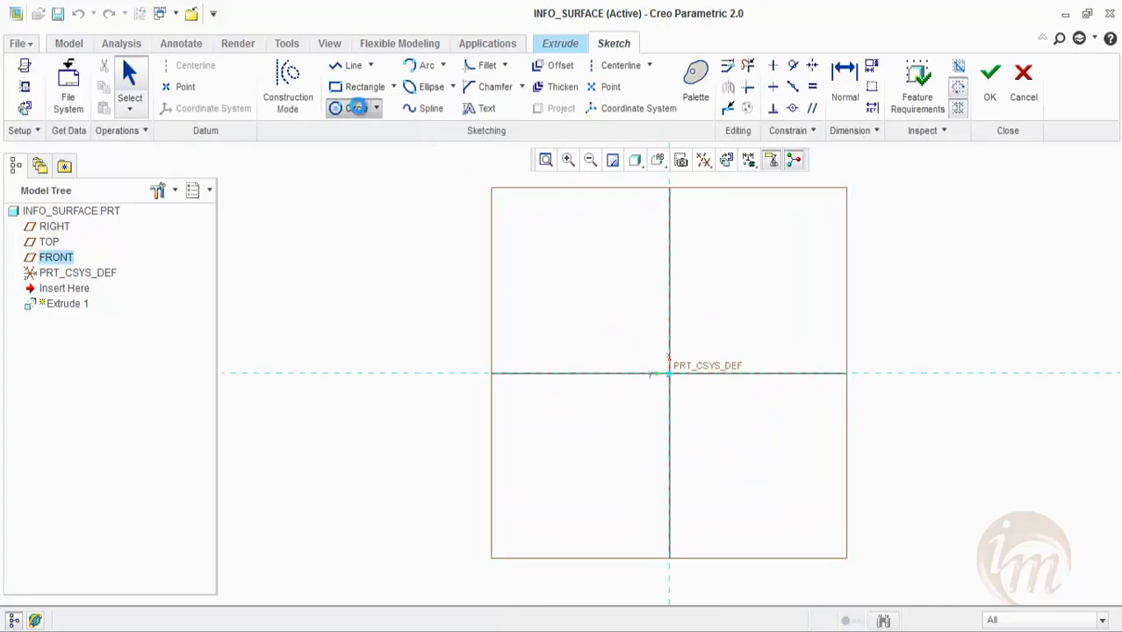
pyautogui.click(358, 106)
pyautogui.click(669, 374)
pyautogui.click(711, 474)
pyautogui.click(990, 77)
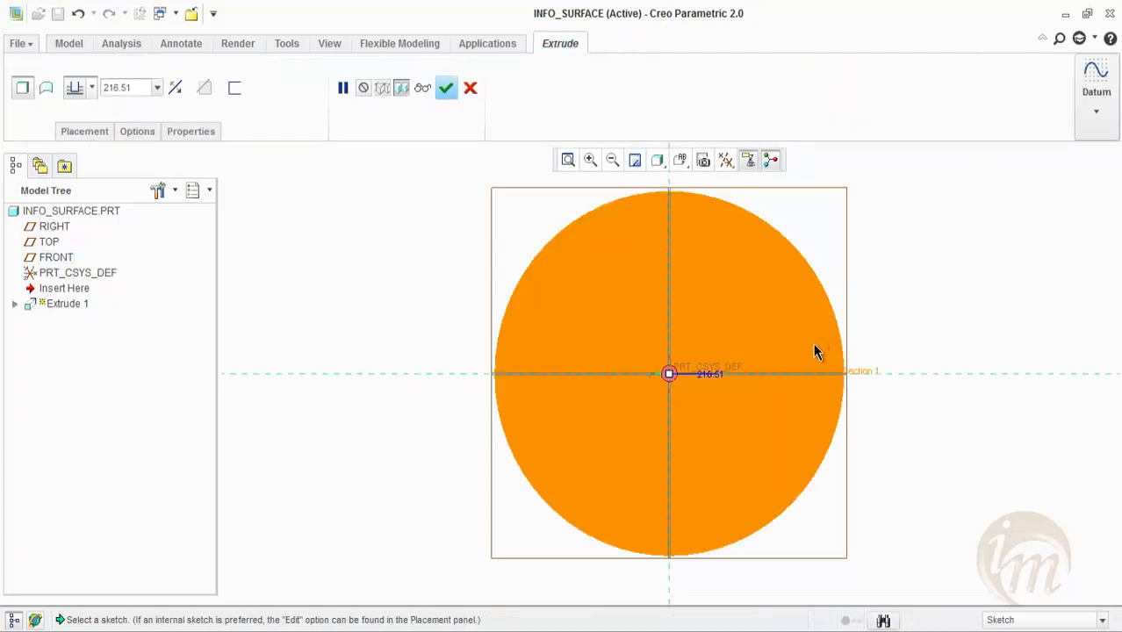
# - Extrude the circle symmetrically about the sketch plane as an open surface 612.40 deep
pyautogui.click(91, 87)
pyautogui.click(76, 137)
pyautogui.moveTo(500, 383); pyautogui.dragTo(301, 399)
pyautogui.scroll(-2, 459, 376)
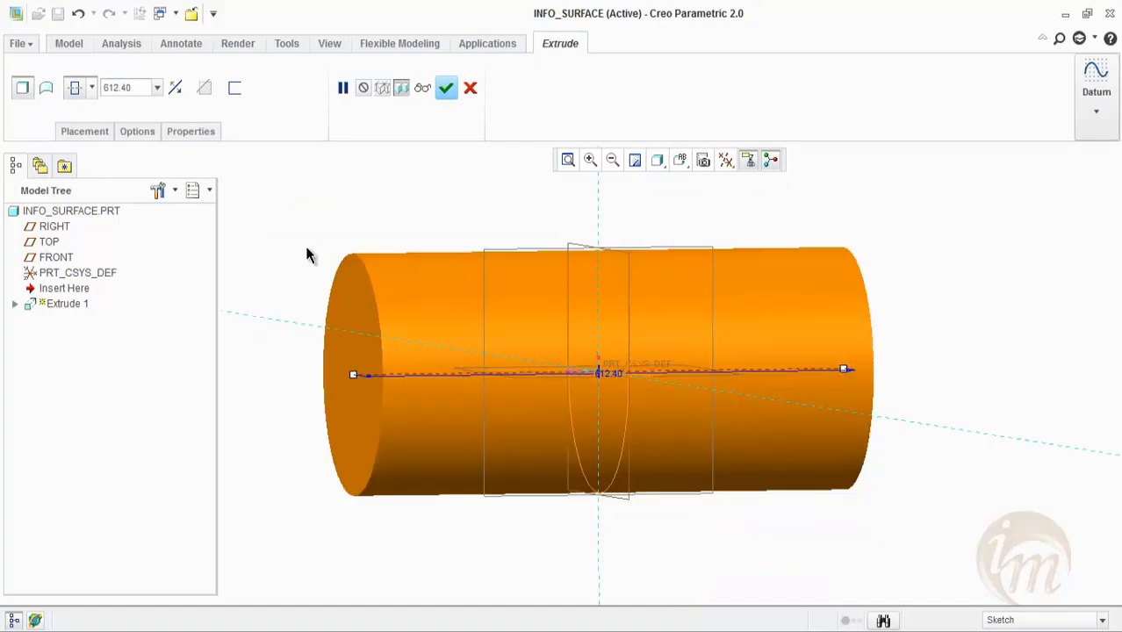
pyautogui.click(46, 89)
pyautogui.moveTo(544, 408); pyautogui.dragTo(603, 413, button='middle')
pyautogui.click(449, 89)
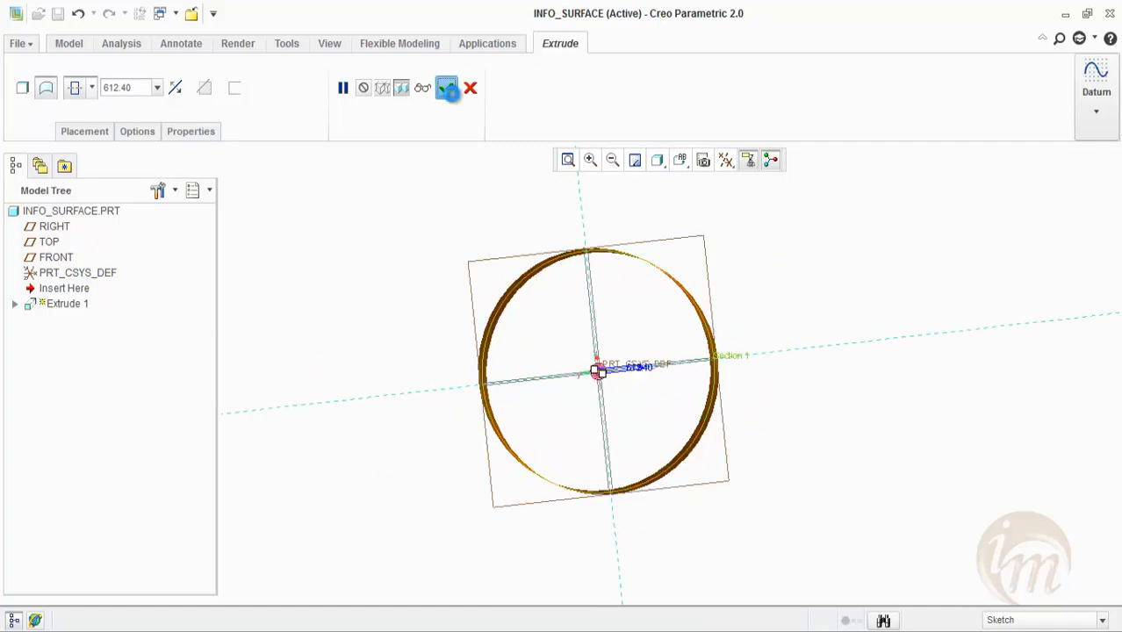
pyautogui.moveTo(794, 351); pyautogui.dragTo(980, 361, button='middle')
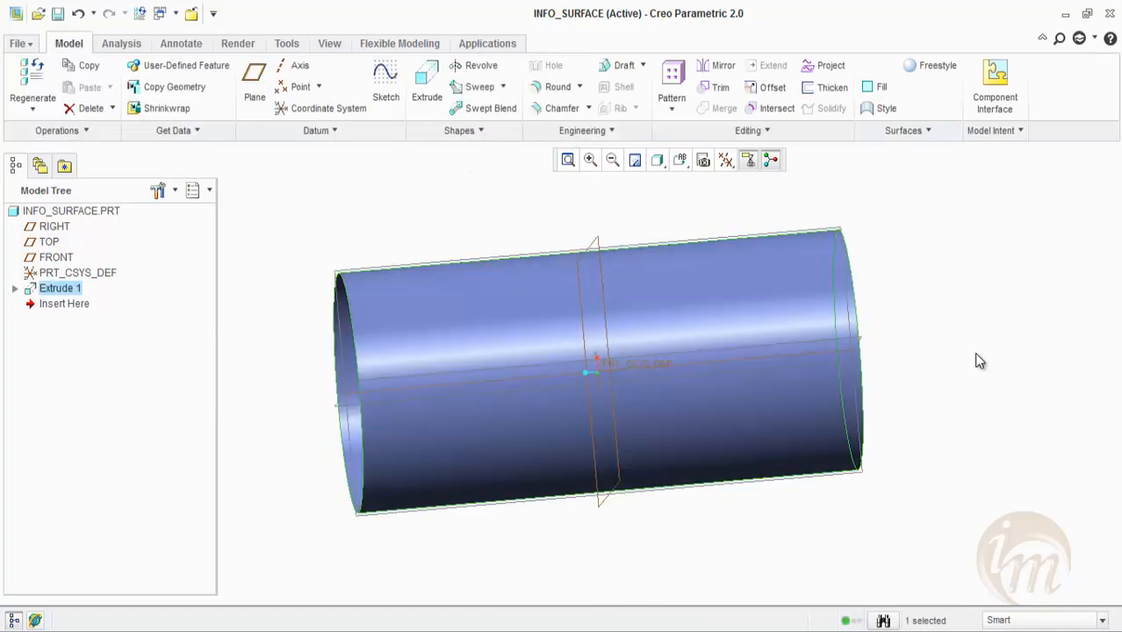
pyautogui.click(979, 361)
# - Start a second extrusion on the RIGHT plane and sketch a circle narrower than the cylinder, centred on the origin
pyautogui.click(427, 84)
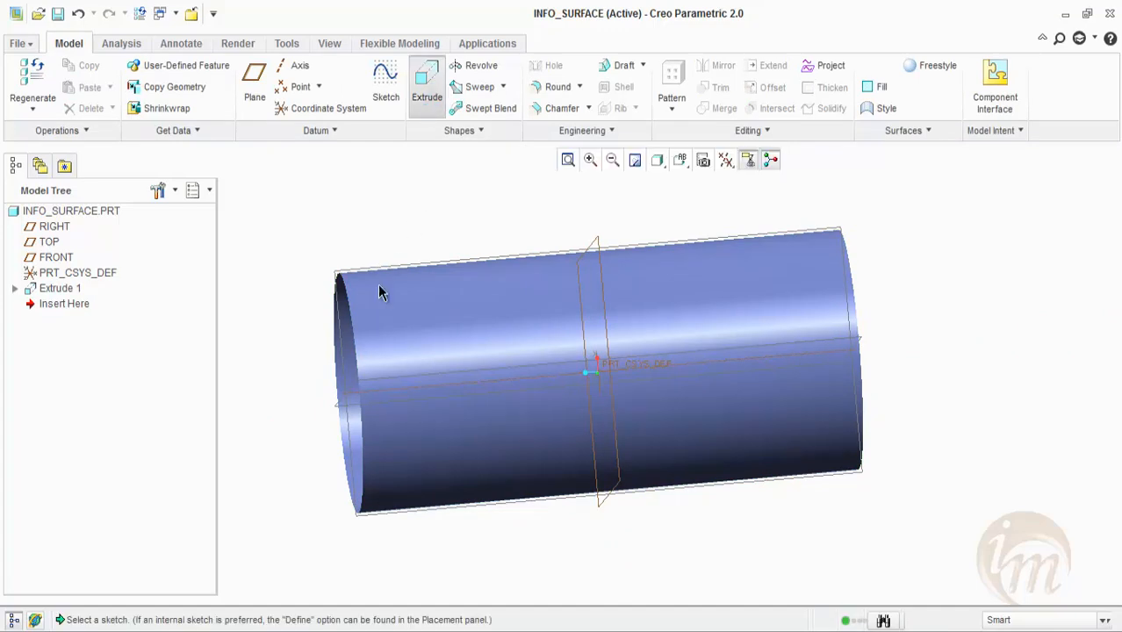
pyautogui.moveTo(413, 379); pyautogui.dragTo(421, 376, button='middle')
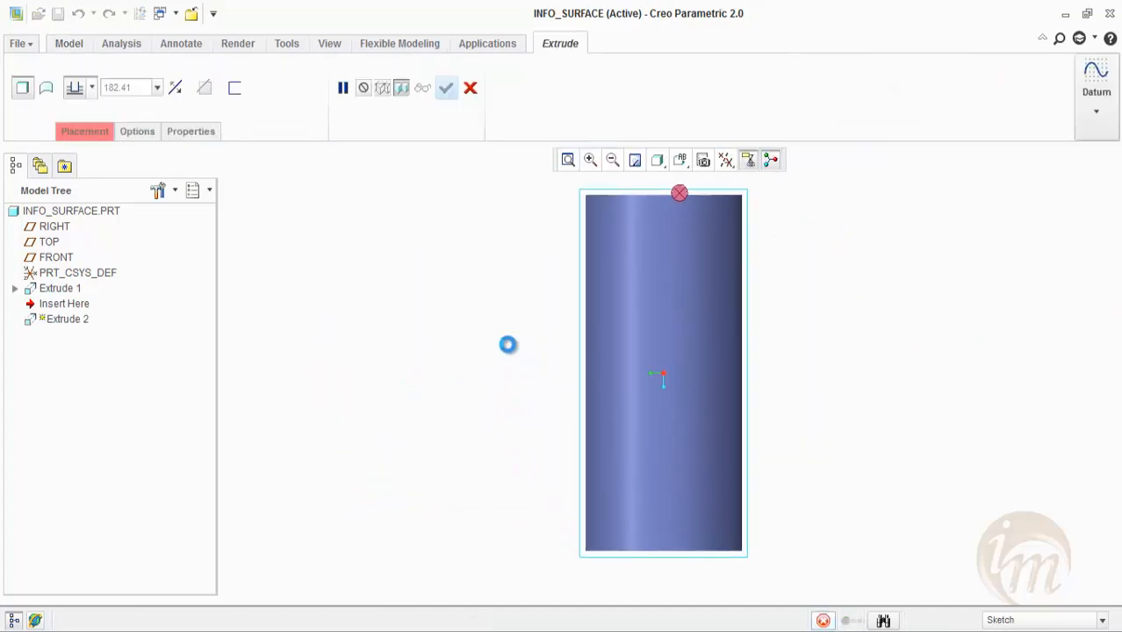
pyautogui.click(351, 108)
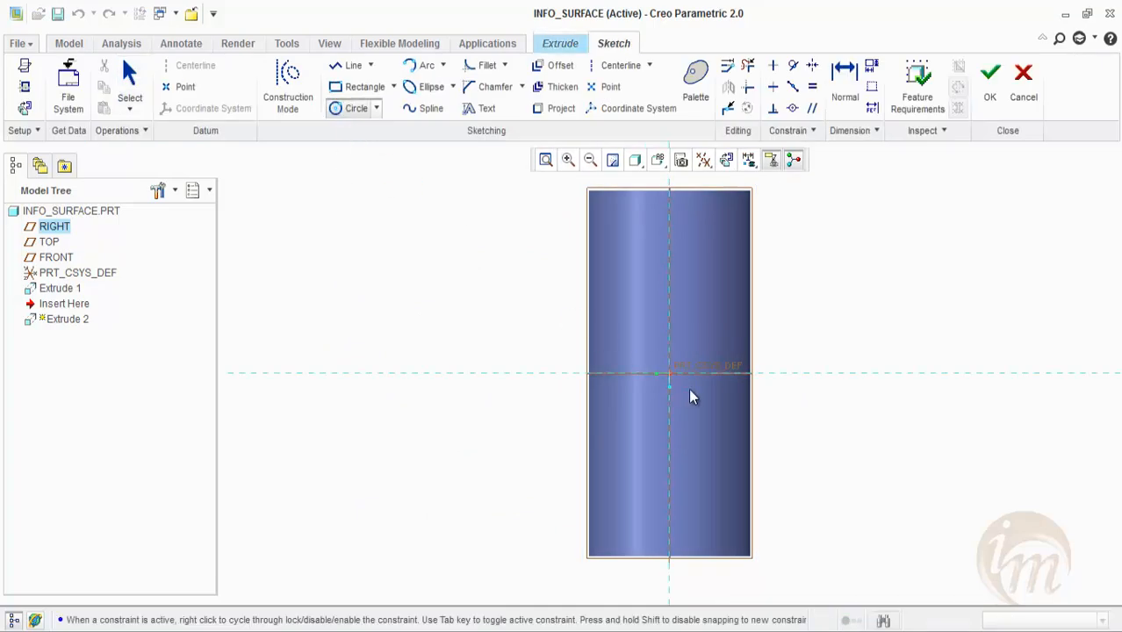
pyautogui.click(669, 373)
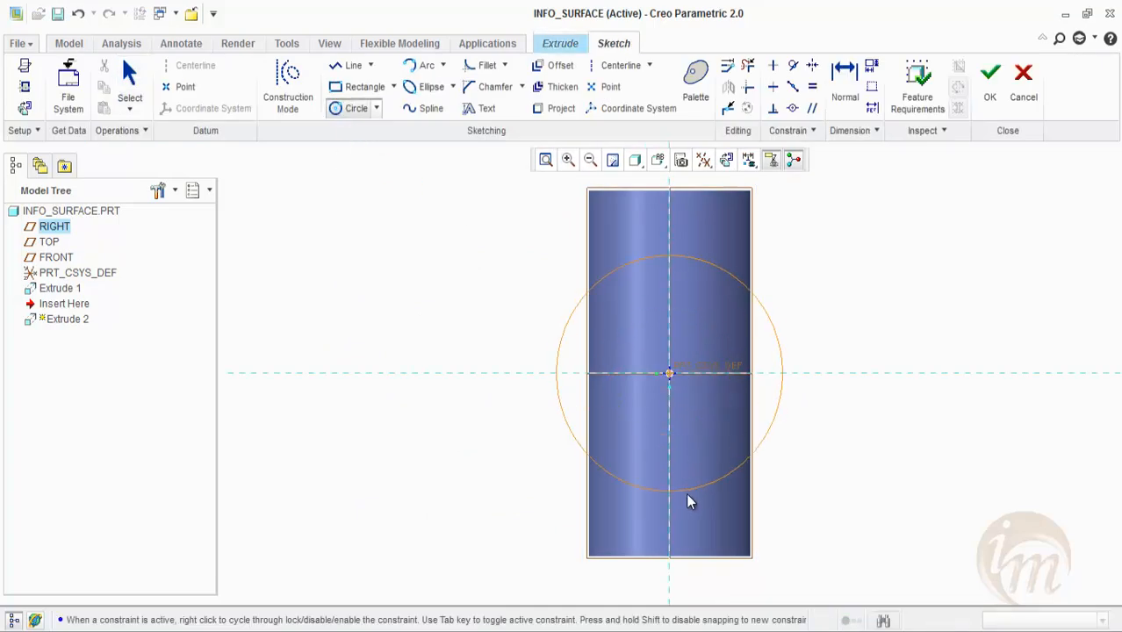
pyautogui.click(694, 426)
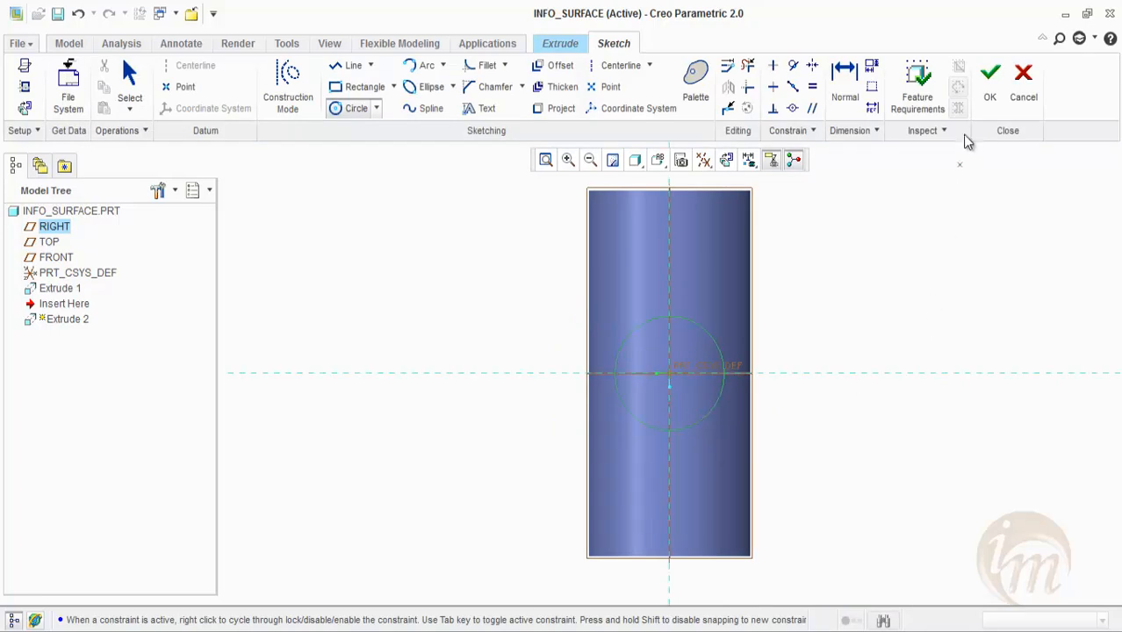
pyautogui.click(989, 79)
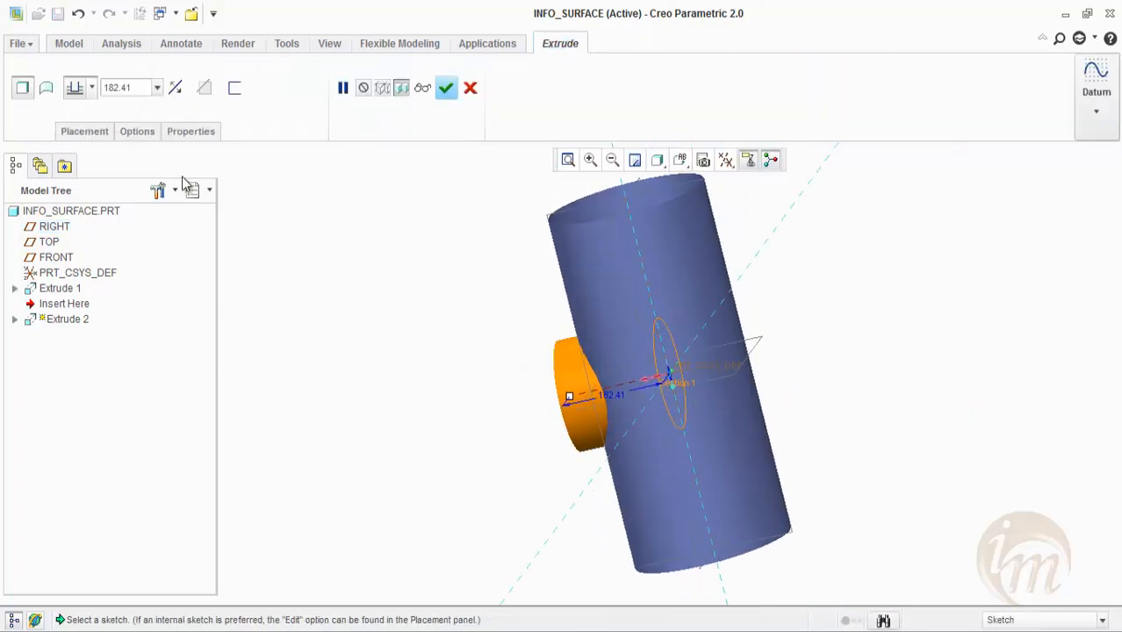
# - Extrude the smaller circle symmetrically as a surface 680.10 deep so it passes through both sides of the first cylinder
pyautogui.click(91, 88)
pyautogui.click(79, 140)
pyautogui.moveTo(620, 386); pyautogui.dragTo(483, 416)
pyautogui.click(45, 88)
pyautogui.moveTo(554, 389); pyautogui.dragTo(626, 361, button='middle')
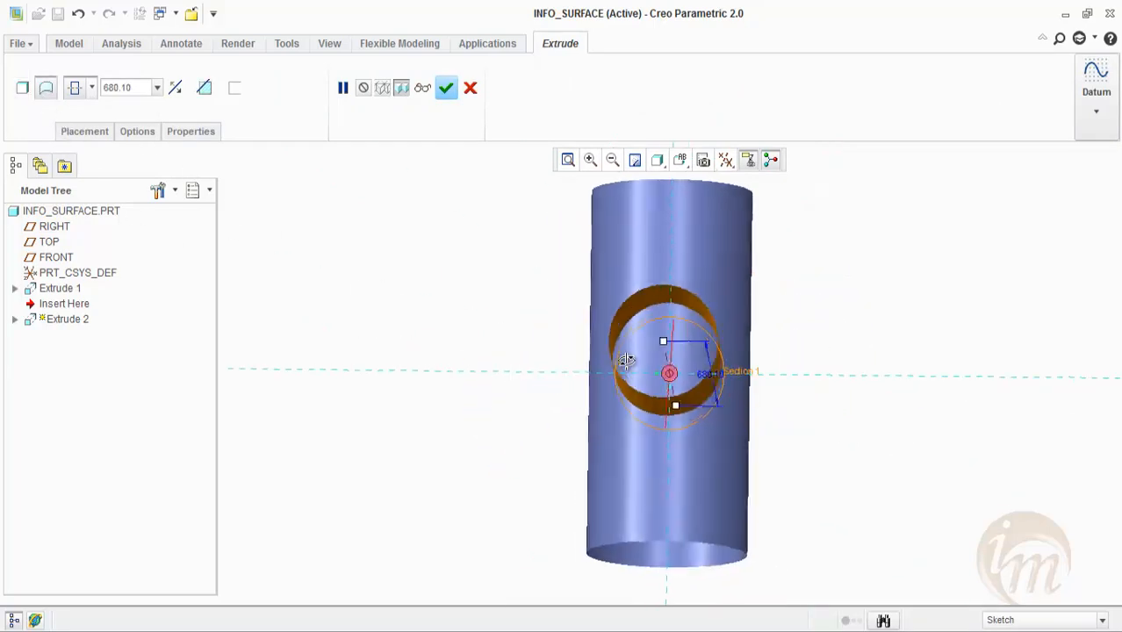
pyautogui.click(446, 88)
# - Examine the two crossing cylindrical surfaces from several angles, especially the smaller cylinder and where it passes through the larger one
pyautogui.moveTo(793, 403); pyautogui.dragTo(682, 499, button='middle')
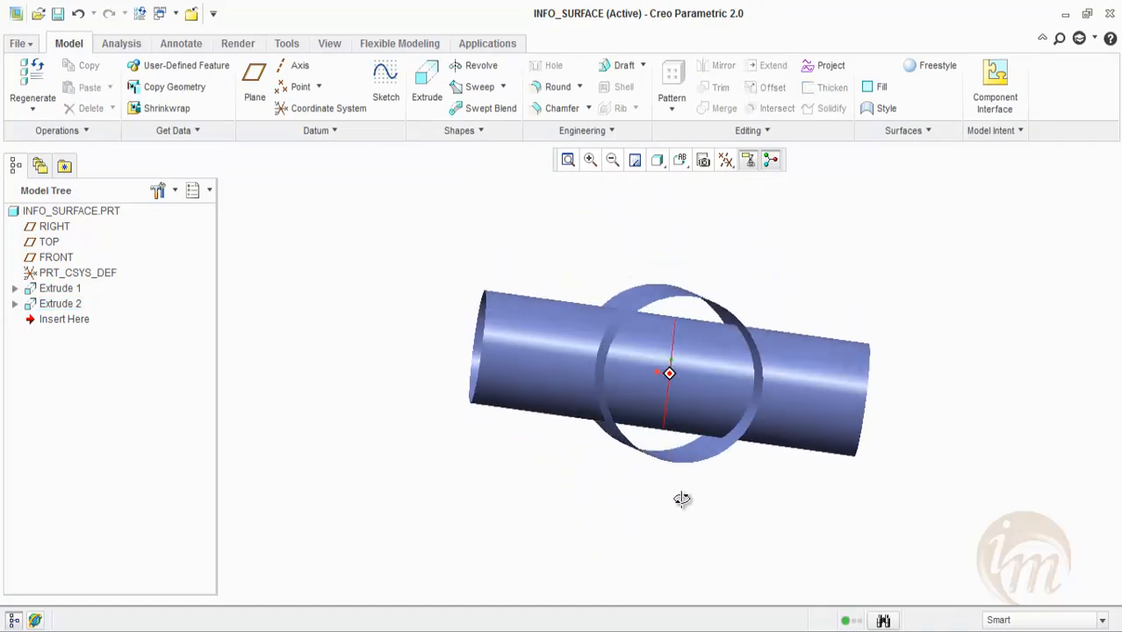
pyautogui.click(703, 392)
pyautogui.moveTo(702, 392); pyautogui.dragTo(646, 333, button='middle')
pyautogui.moveTo(844, 428); pyautogui.dragTo(676, 376, button='middle')
pyautogui.click(650, 362)
pyautogui.moveTo(675, 327); pyautogui.dragTo(683, 369, button='middle')
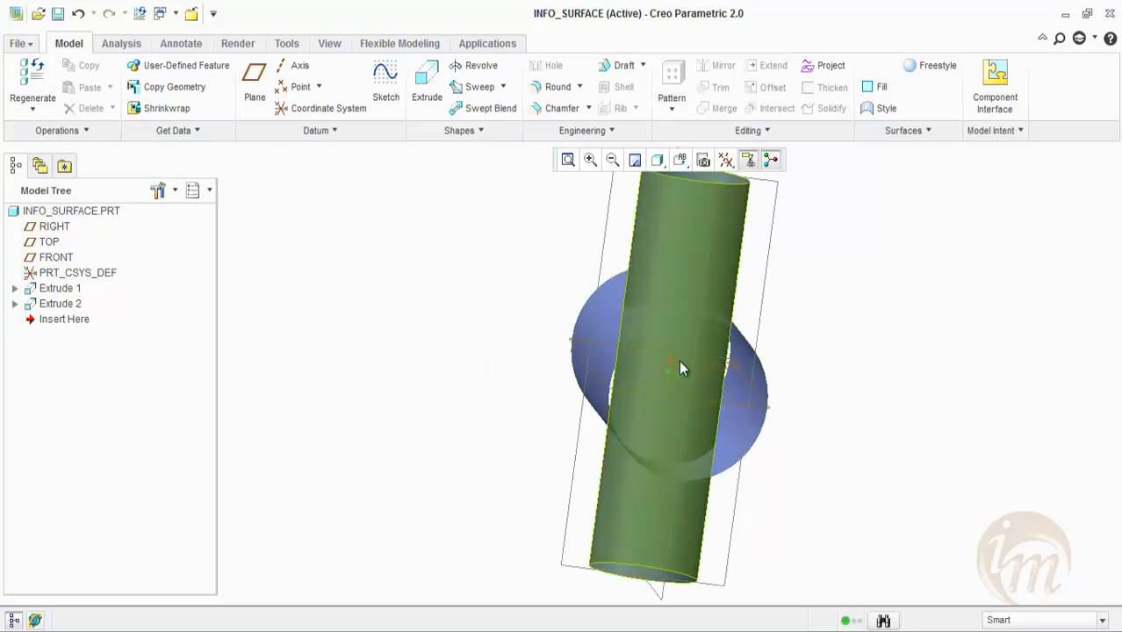
pyautogui.click(794, 462)
pyautogui.moveTo(794, 462); pyautogui.dragTo(758, 416, button='middle')
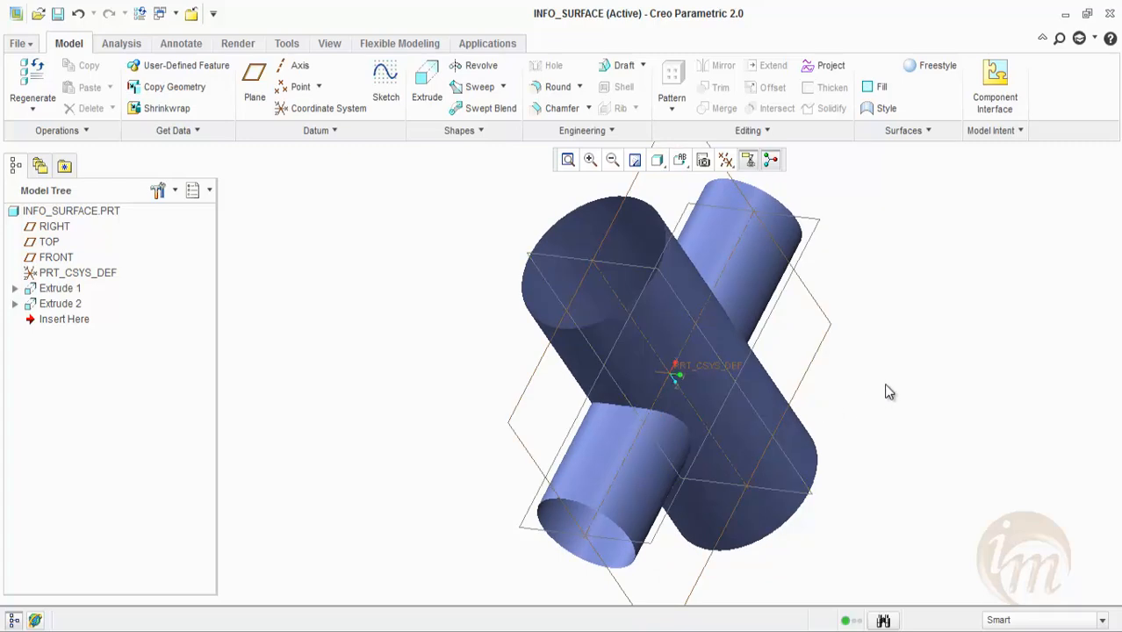
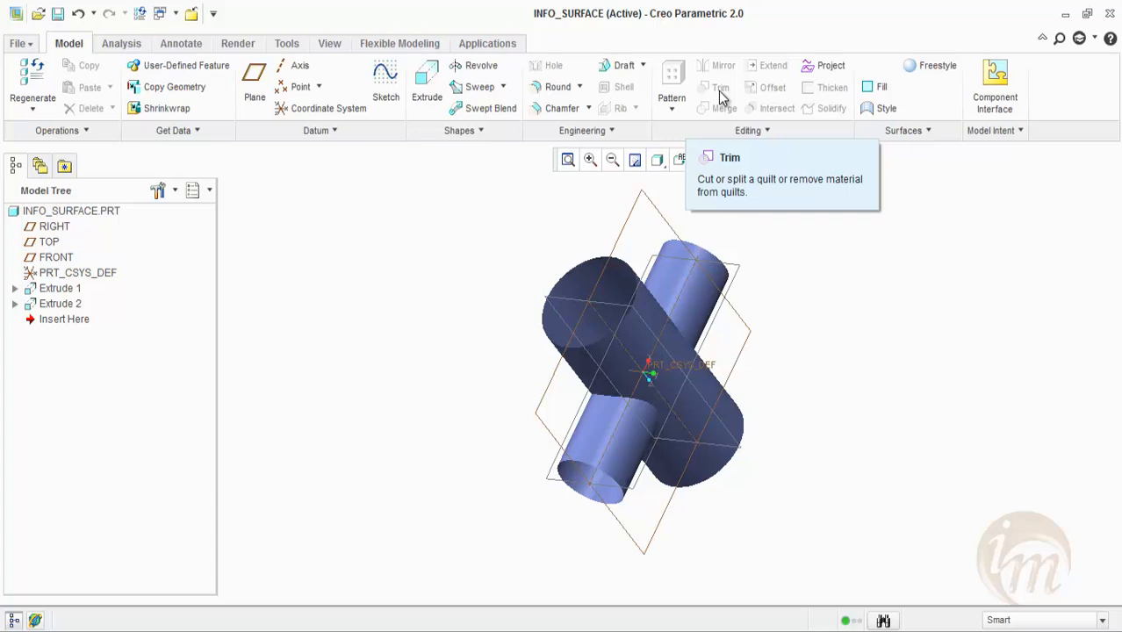
pyautogui.click(690, 274)
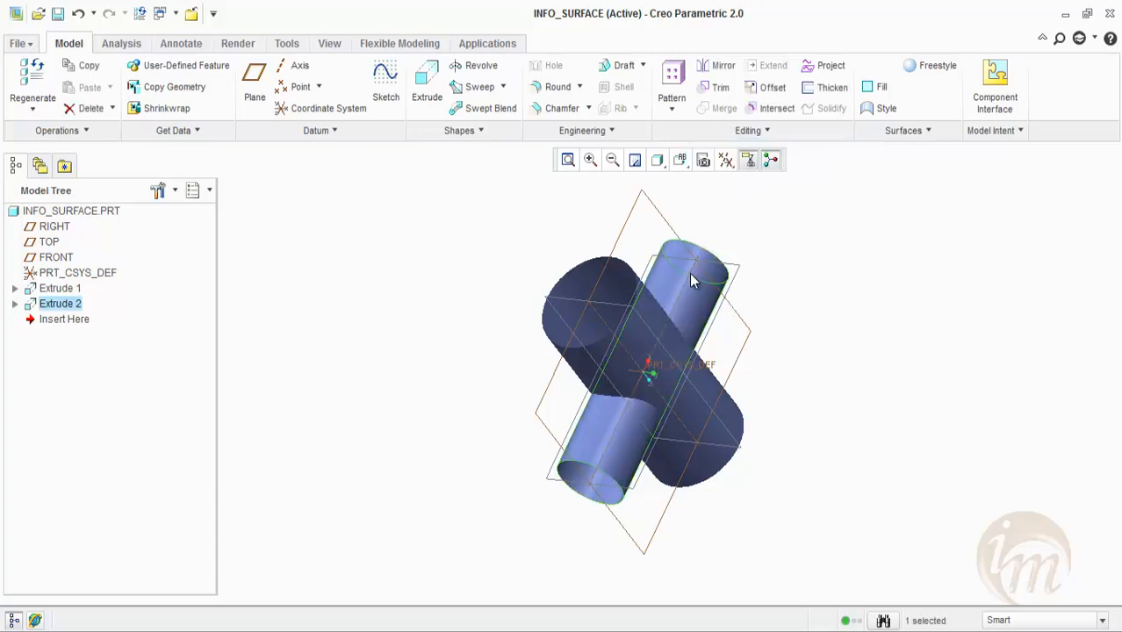
pyautogui.scroll(-3, 691, 279)
pyautogui.moveTo(599, 294); pyautogui.dragTo(563, 347, button='middle')
pyautogui.scroll(3, 543, 371)
pyautogui.scroll(-3, 508, 350)
pyautogui.click(918, 248)
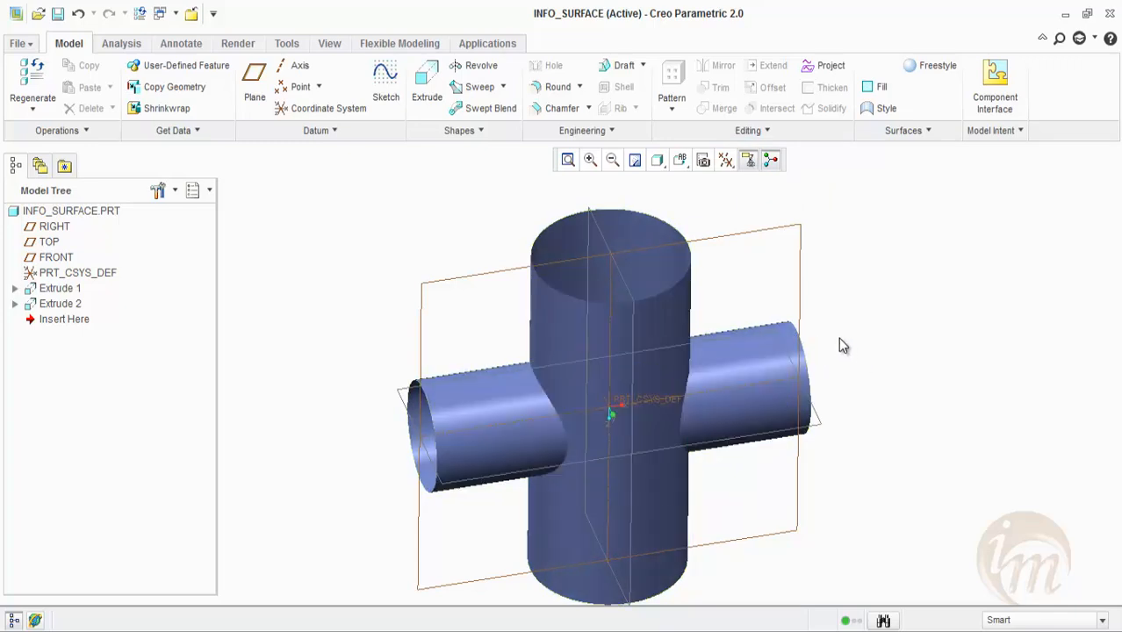
# - Start a surface trim of the smaller cylinder, using the larger cylinder's surface as the trimming object
pyautogui.moveTo(826, 335); pyautogui.dragTo(652, 339, button='middle')
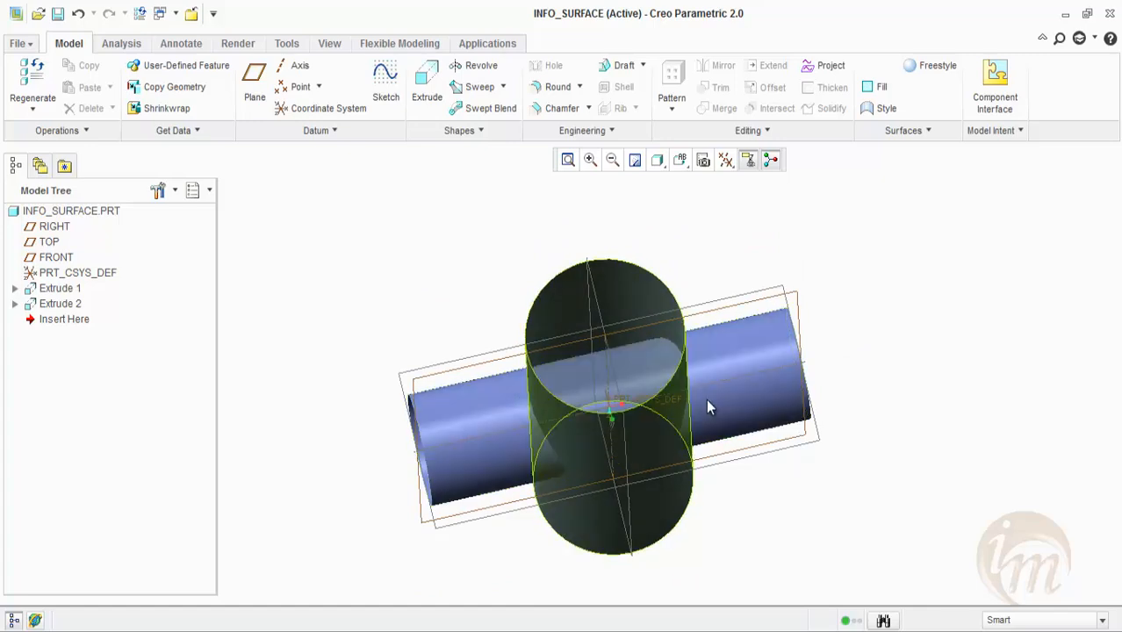
pyautogui.moveTo(729, 388); pyautogui.dragTo(666, 436, button='middle')
pyautogui.moveTo(627, 485); pyautogui.dragTo(677, 462, button='middle')
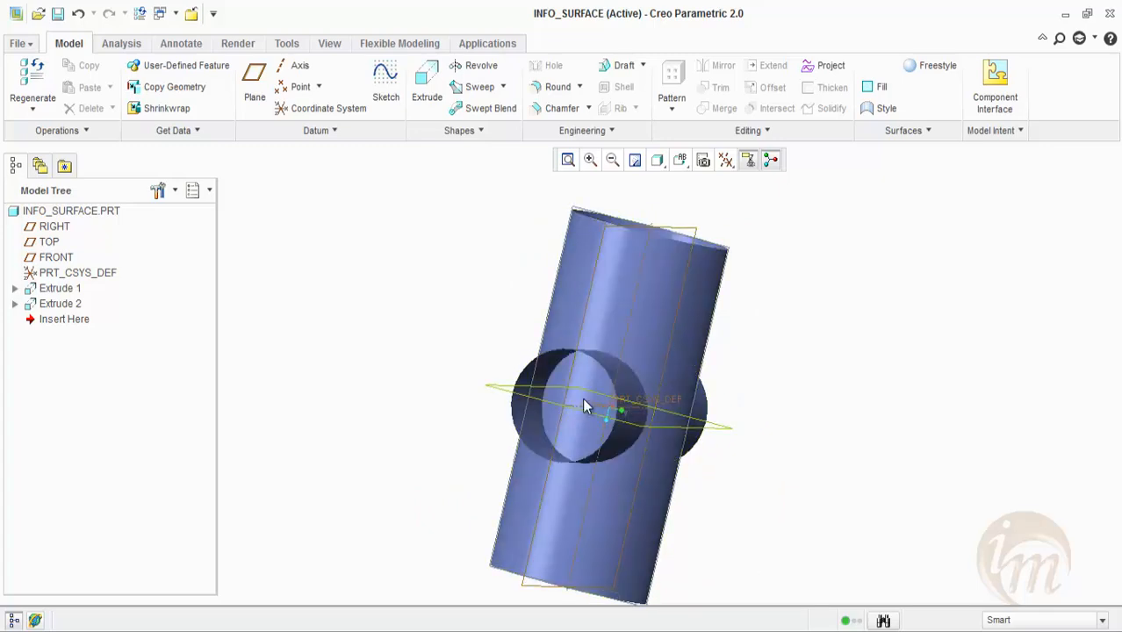
pyautogui.moveTo(660, 388); pyautogui.dragTo(618, 342, button='middle')
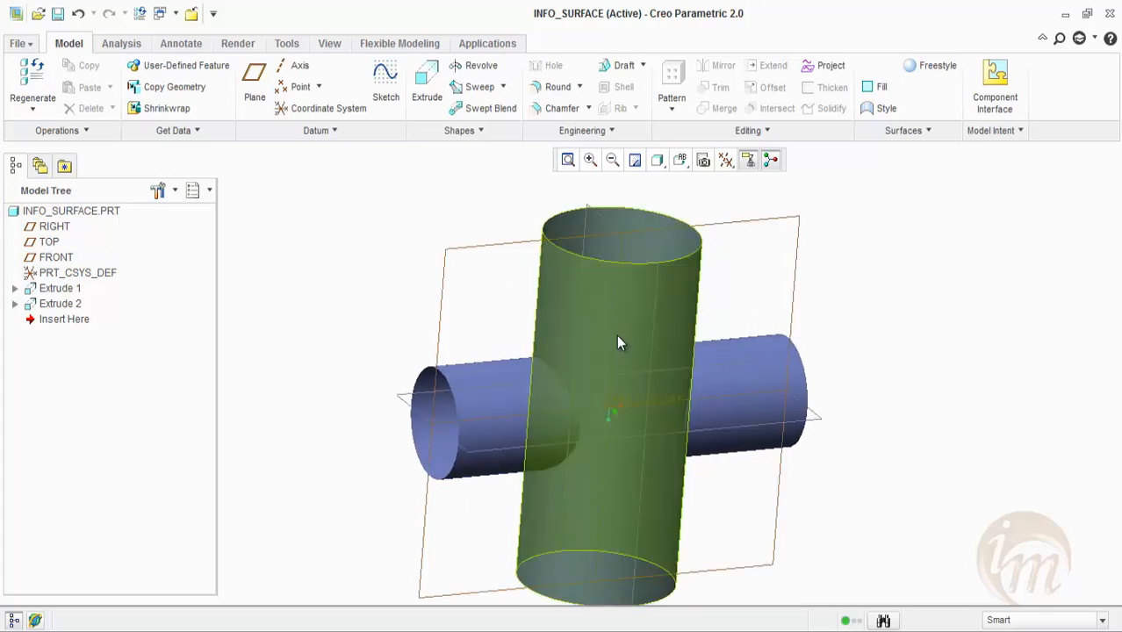
pyautogui.click(725, 380)
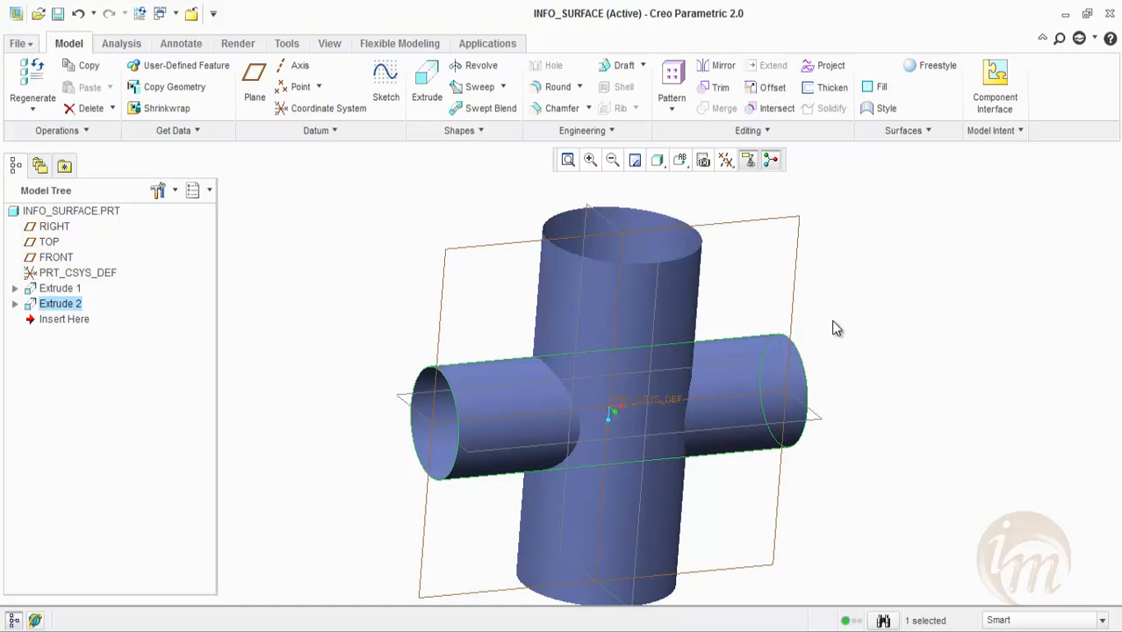
pyautogui.click(719, 87)
pyautogui.moveTo(883, 350); pyautogui.dragTo(848, 358, button='middle')
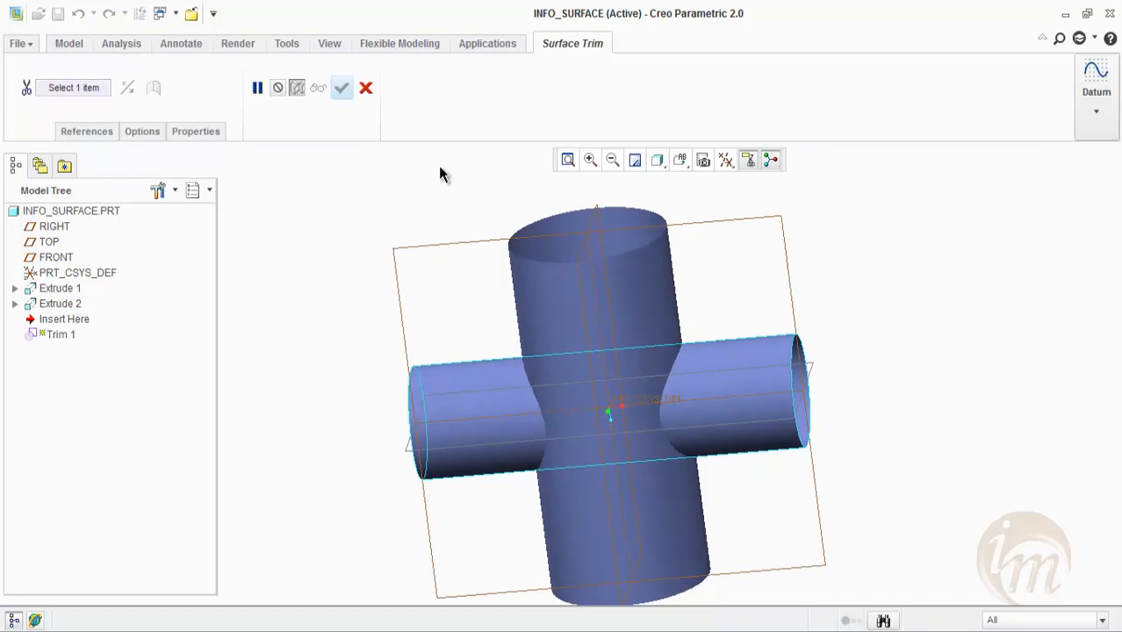
pyautogui.click(97, 134)
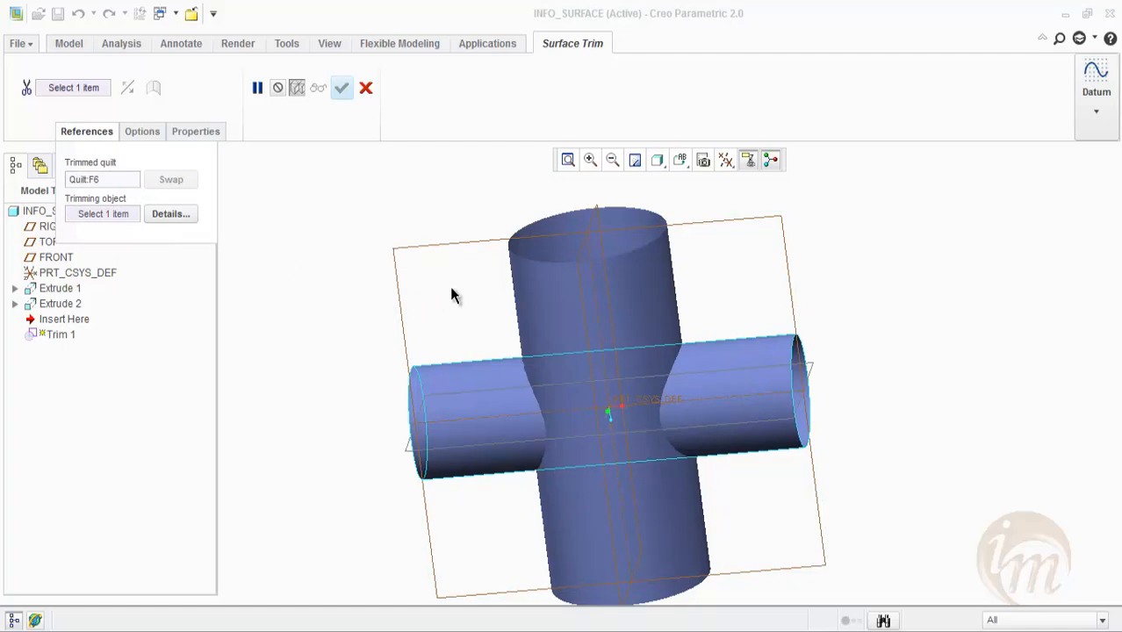
pyautogui.click(527, 299)
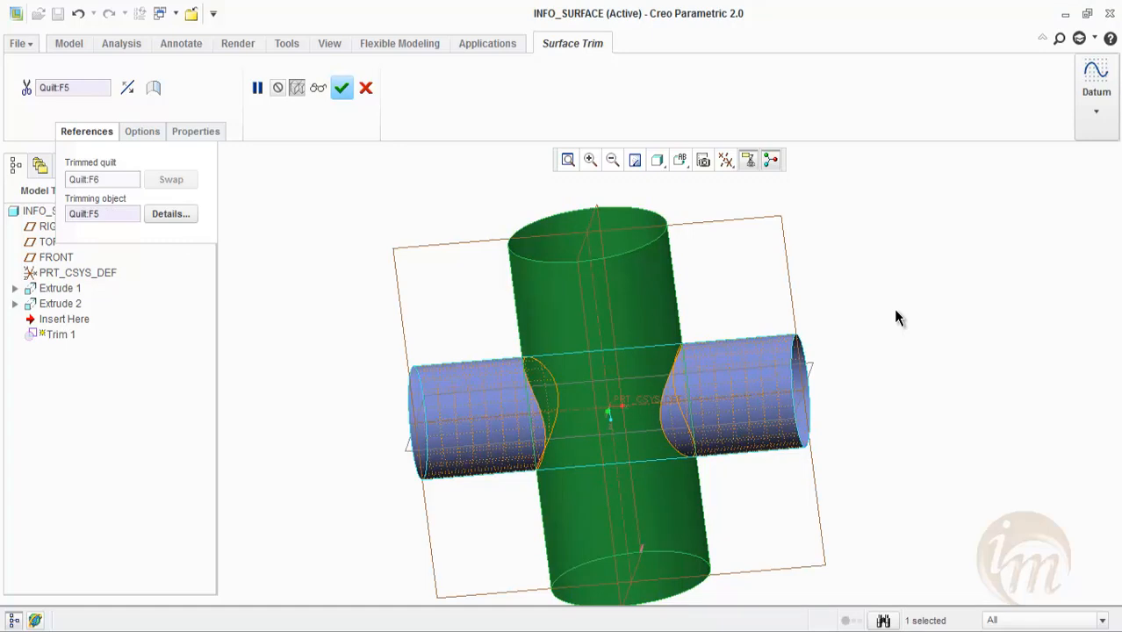
# - Check the trim from several angles and change the kept side to the portion inside the larger cylinder, then to both sides
pyautogui.moveTo(896, 316); pyautogui.dragTo(922, 361, button='middle')
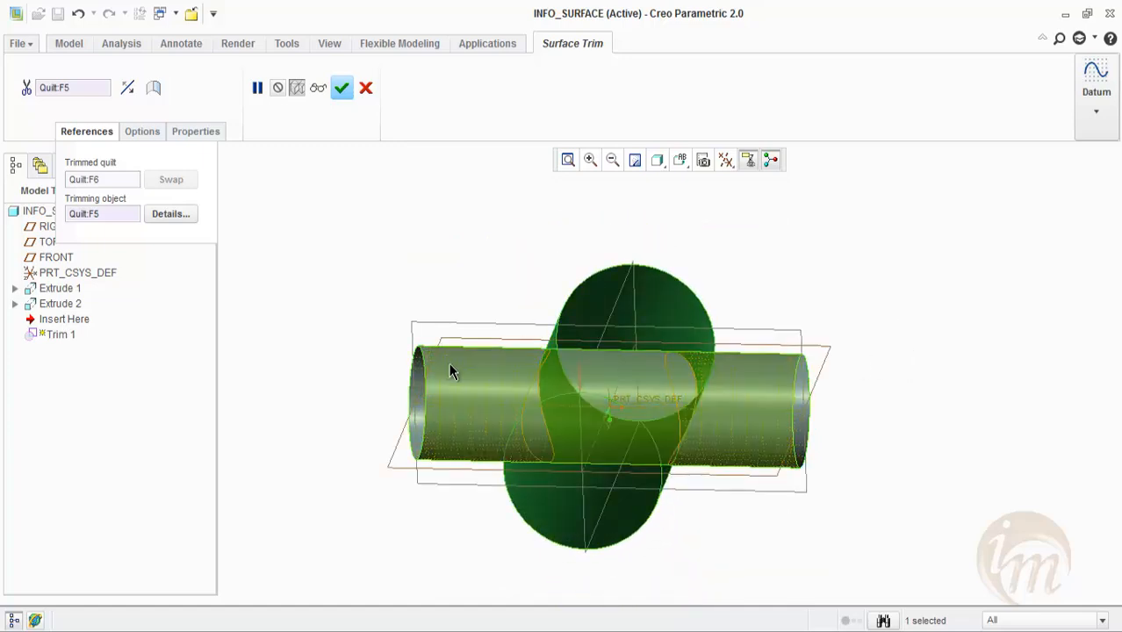
pyautogui.moveTo(907, 419); pyautogui.dragTo(853, 350, button='middle')
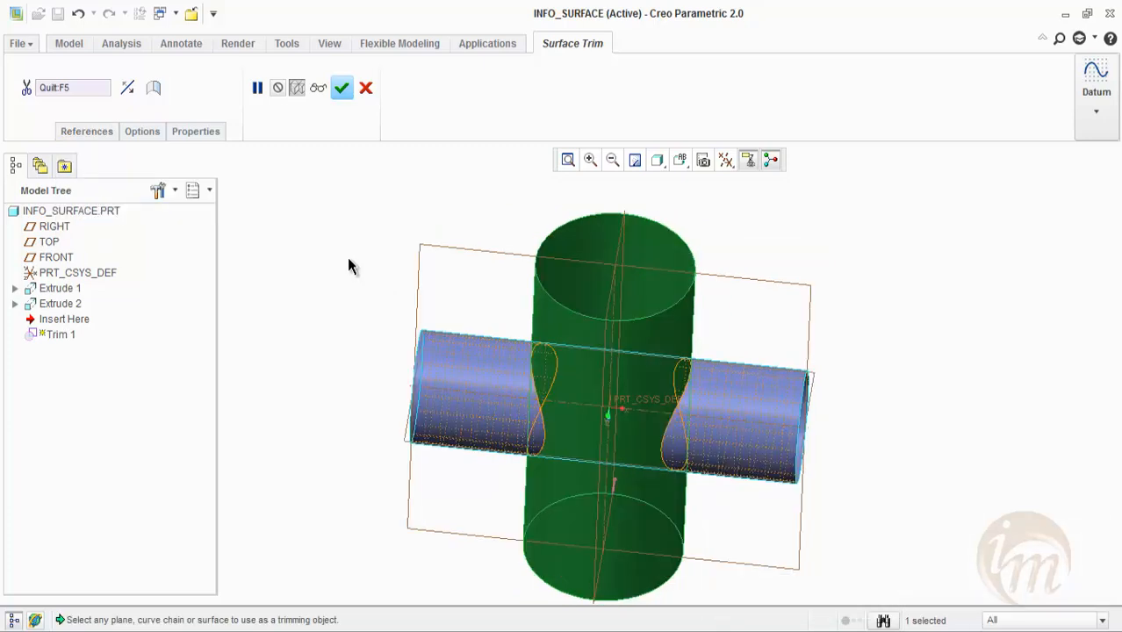
pyautogui.moveTo(528, 254); pyautogui.dragTo(521, 286, button='middle')
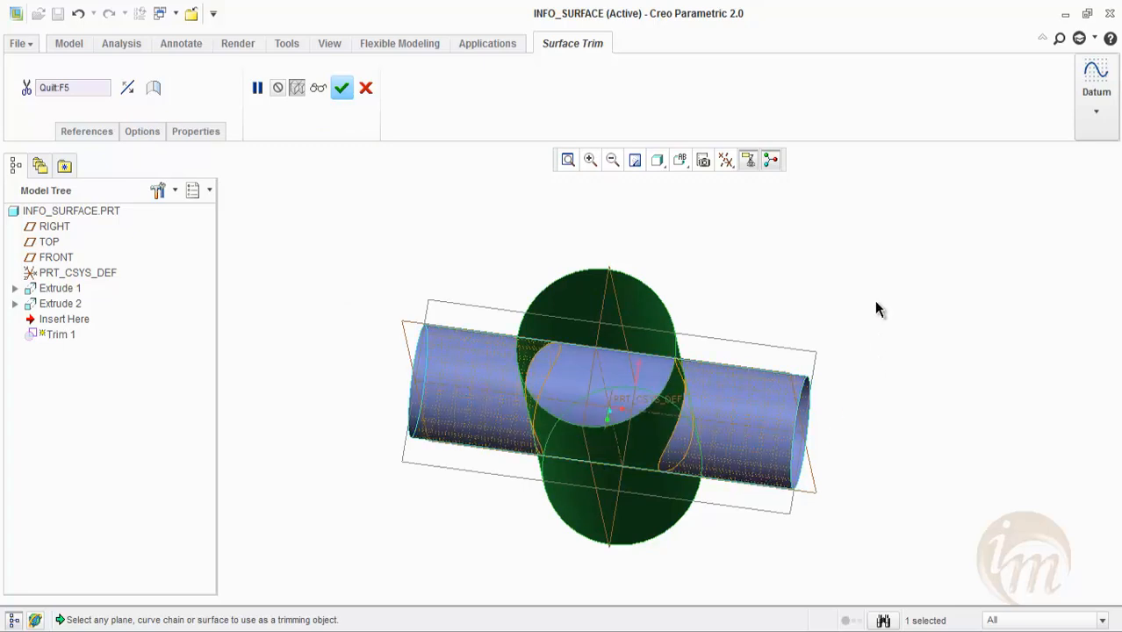
pyautogui.moveTo(788, 279); pyautogui.dragTo(802, 293, button='middle')
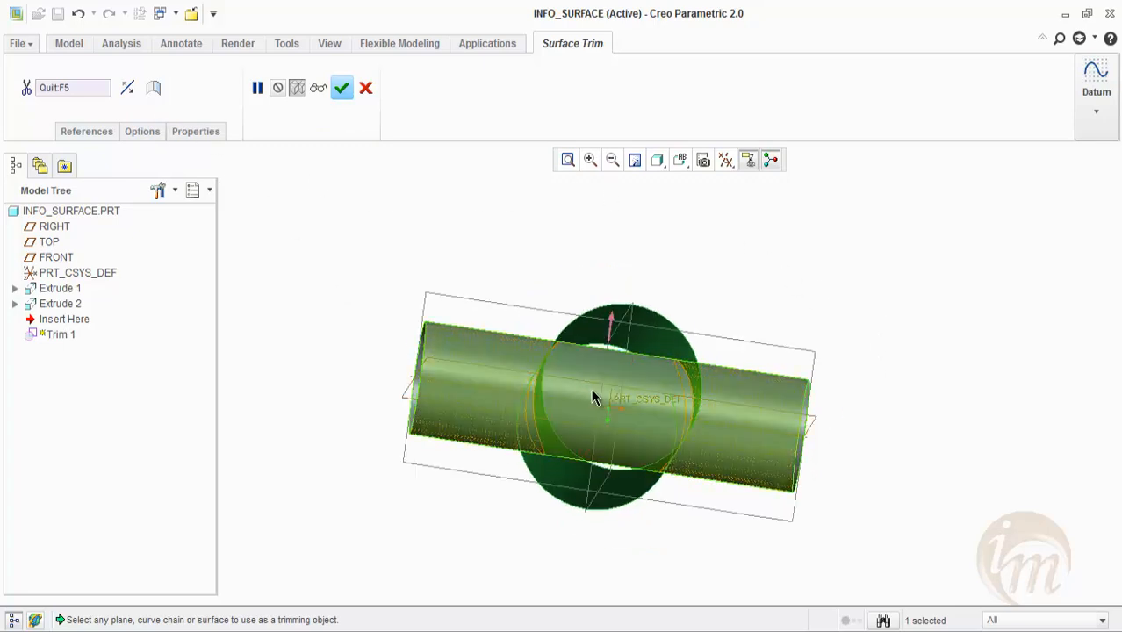
pyautogui.click(127, 87)
pyautogui.moveTo(534, 420); pyautogui.dragTo(538, 390, button='middle')
pyautogui.click(126, 87)
pyautogui.moveTo(559, 401); pyautogui.dragTo(556, 438, button='middle')
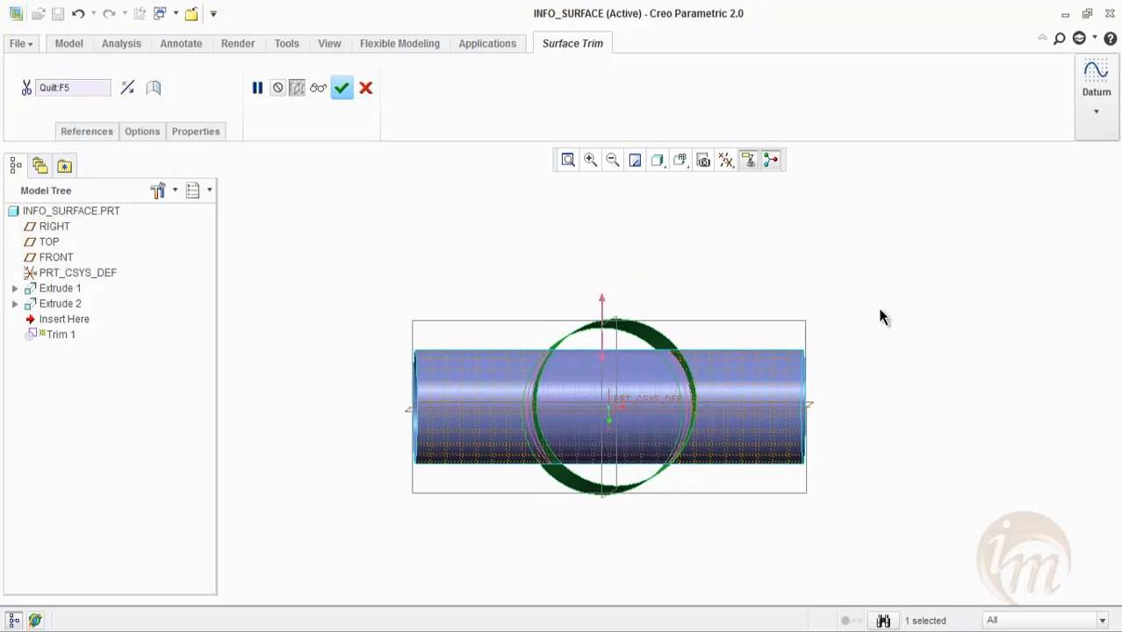
# - Set the trim to keep the smaller cylinder's portions outside the larger one, preview the result and resume editing
pyautogui.moveTo(876, 376); pyautogui.dragTo(895, 363, button='middle')
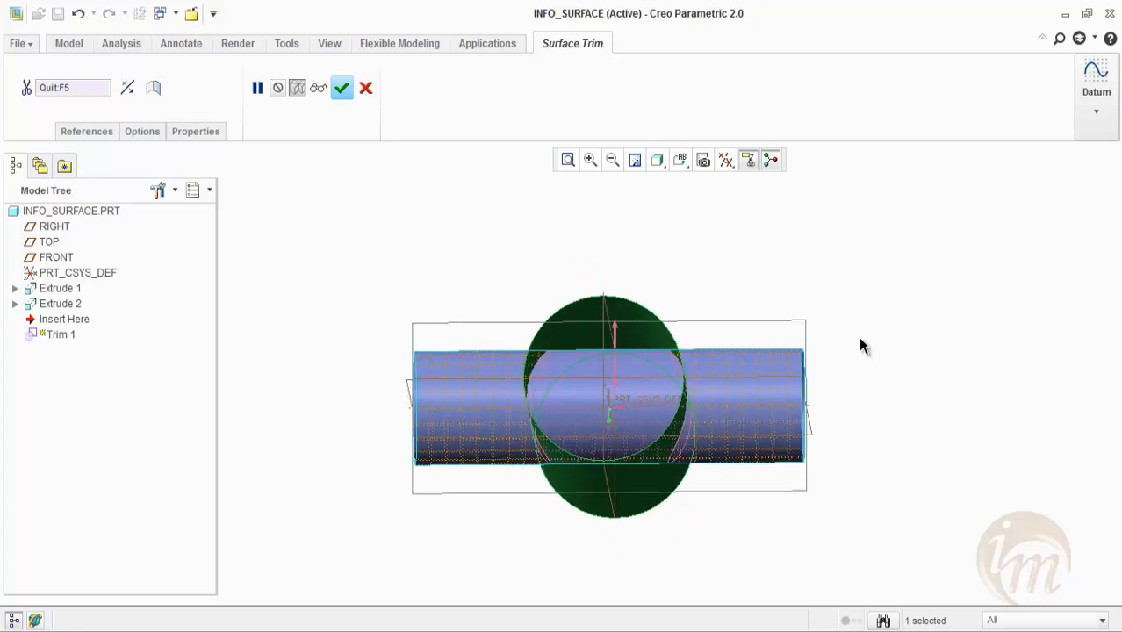
pyautogui.click(125, 93)
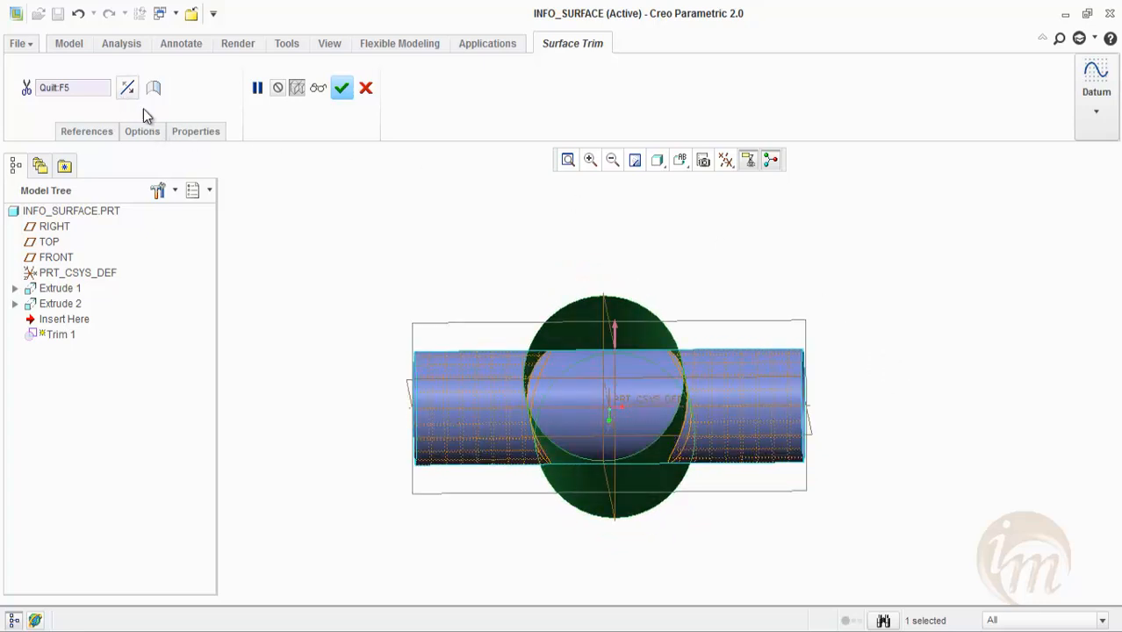
pyautogui.moveTo(919, 403); pyautogui.dragTo(896, 390, button='middle')
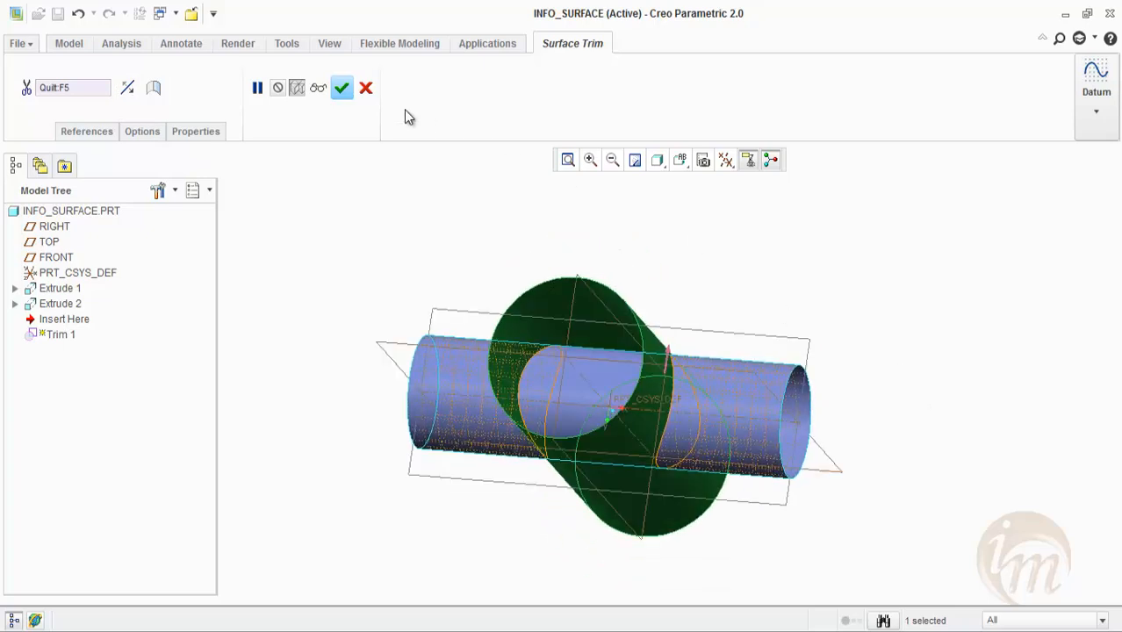
pyautogui.click(321, 89)
pyautogui.moveTo(694, 306)
pyautogui.mouseDown(button='middle')
pyautogui.moveTo(704, 265)
pyautogui.moveTo(682, 232)
pyautogui.moveTo(719, 311)
pyautogui.moveTo(709, 315)
pyautogui.mouseUp(button='middle')
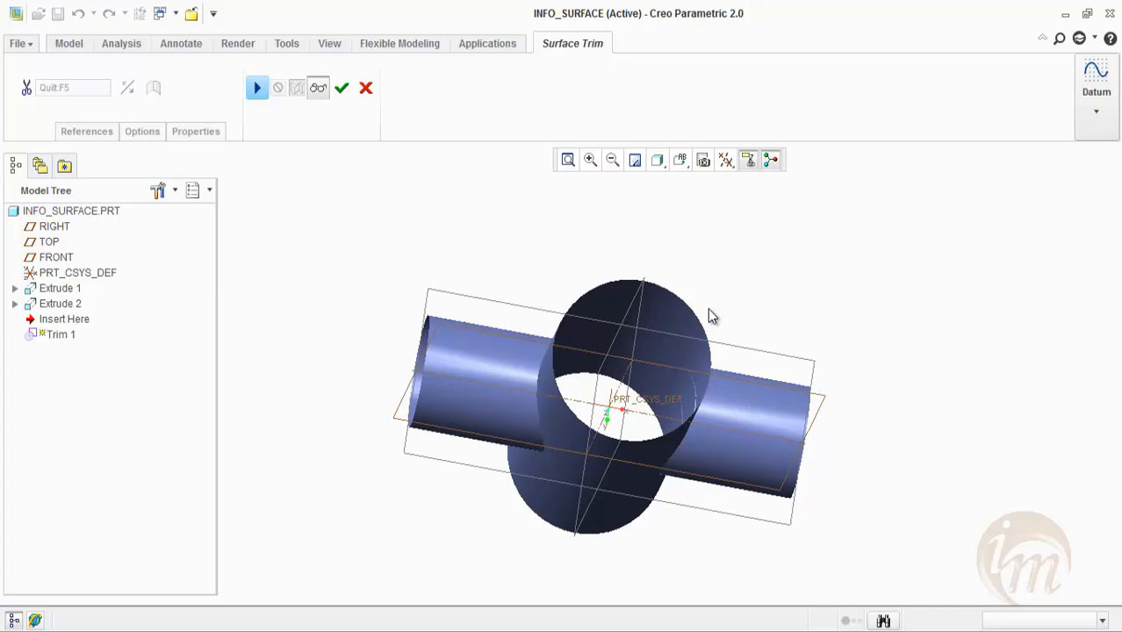
pyautogui.click(259, 89)
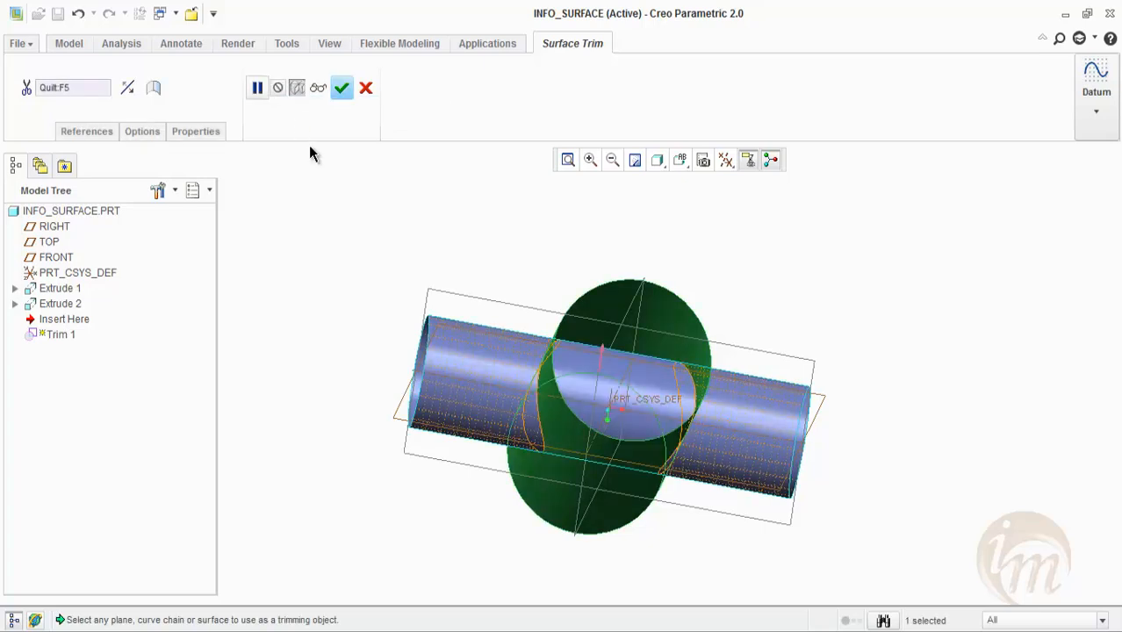
# - Flip the trim to keep only the smaller cylinder's portion inside the larger one, preview it and resume editing
pyautogui.click(127, 88)
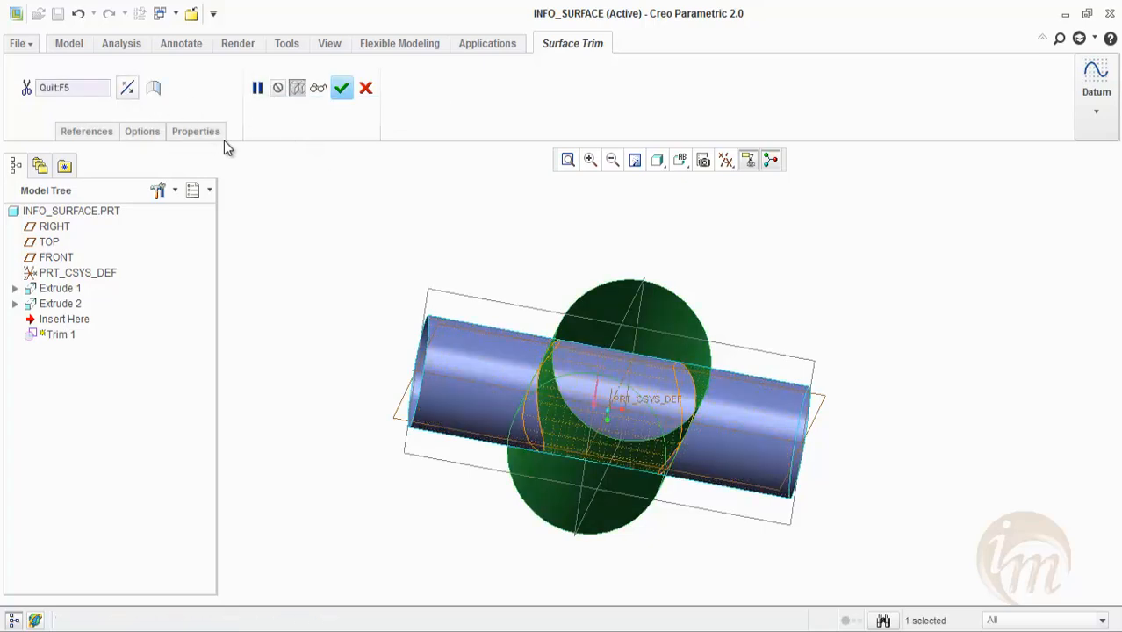
pyautogui.click(318, 87)
pyautogui.moveTo(589, 326)
pyautogui.mouseDown(button='middle')
pyautogui.moveTo(591, 245)
pyautogui.moveTo(628, 318)
pyautogui.moveTo(601, 336)
pyautogui.mouseUp(button='middle')
pyautogui.moveTo(766, 346); pyautogui.dragTo(772, 349, button='middle')
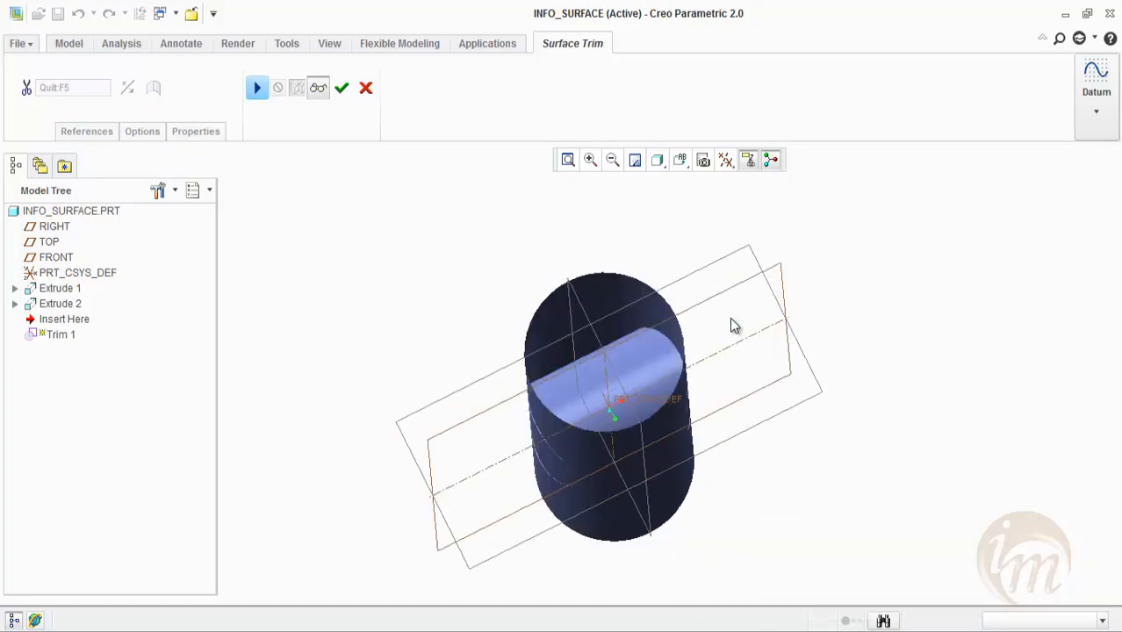
pyautogui.click(258, 88)
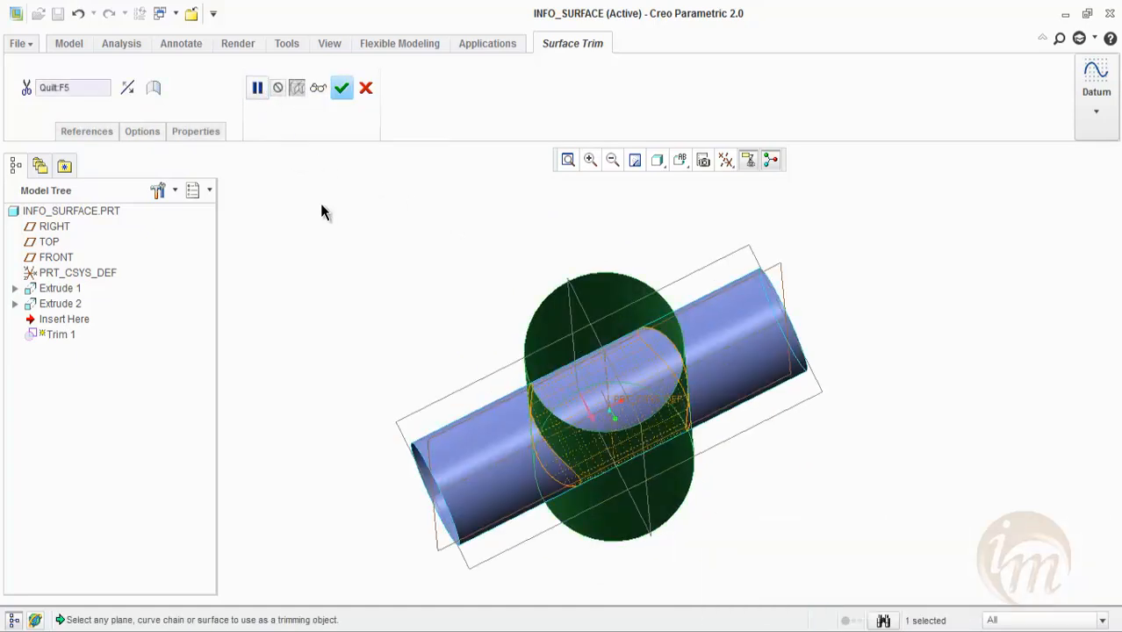
# - Set the trim to keep both sides of the smaller cylinder, preview it and resume editing
pyautogui.click(127, 98)
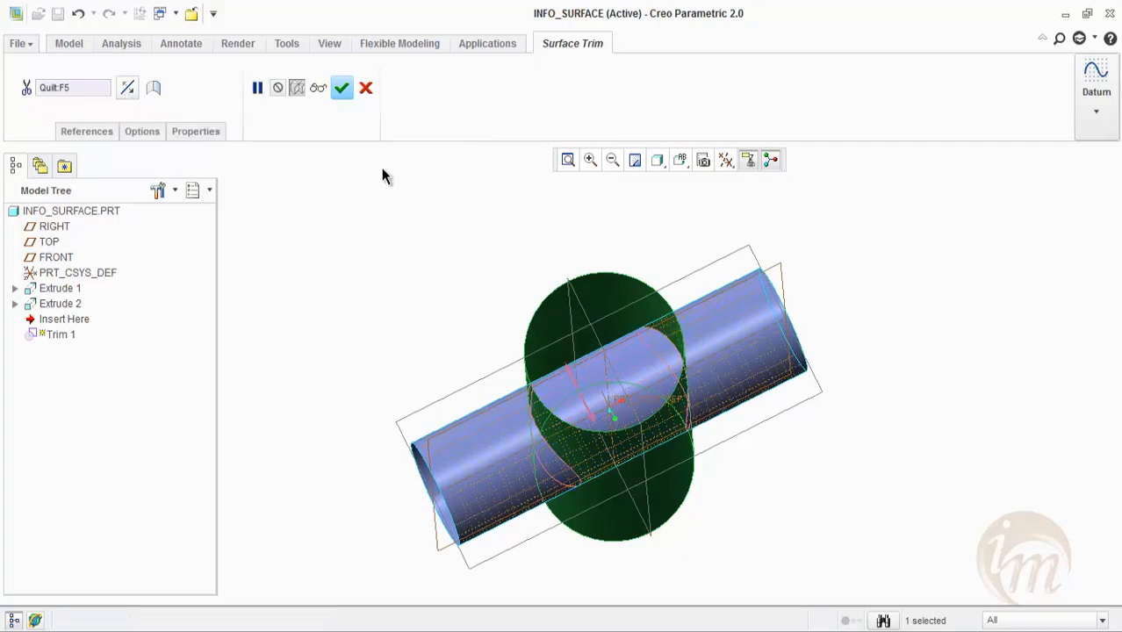
pyautogui.click(318, 90)
pyautogui.moveTo(578, 363)
pyautogui.mouseDown(button='middle')
pyautogui.moveTo(581, 279)
pyautogui.moveTo(651, 279)
pyautogui.mouseUp(button='middle')
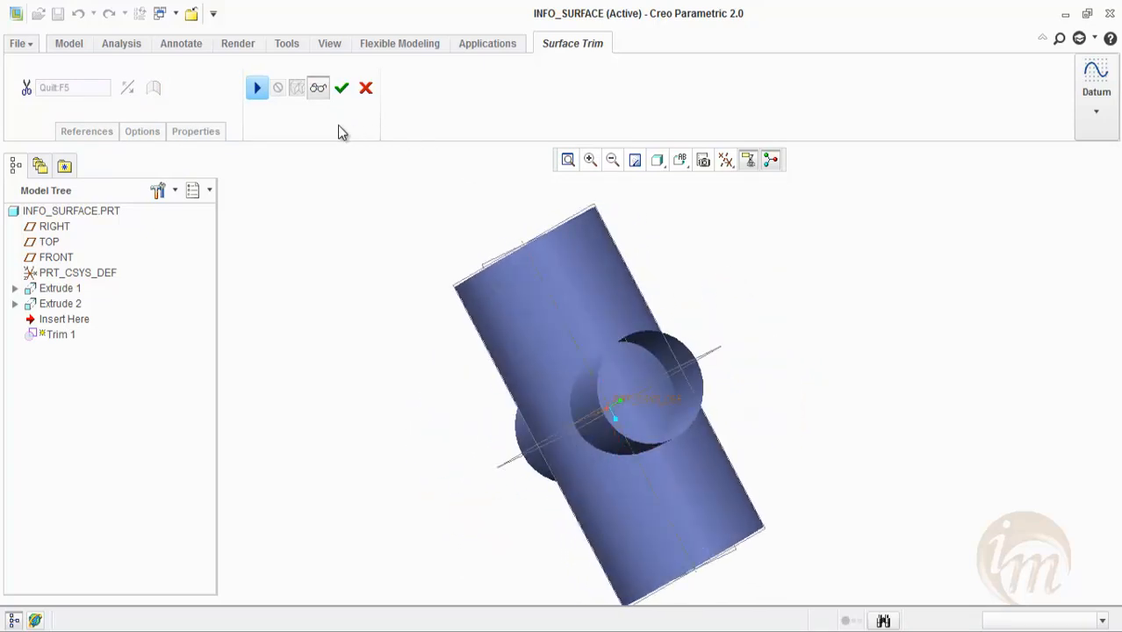
pyautogui.click(257, 88)
pyautogui.moveTo(355, 295); pyautogui.dragTo(463, 353, button='middle')
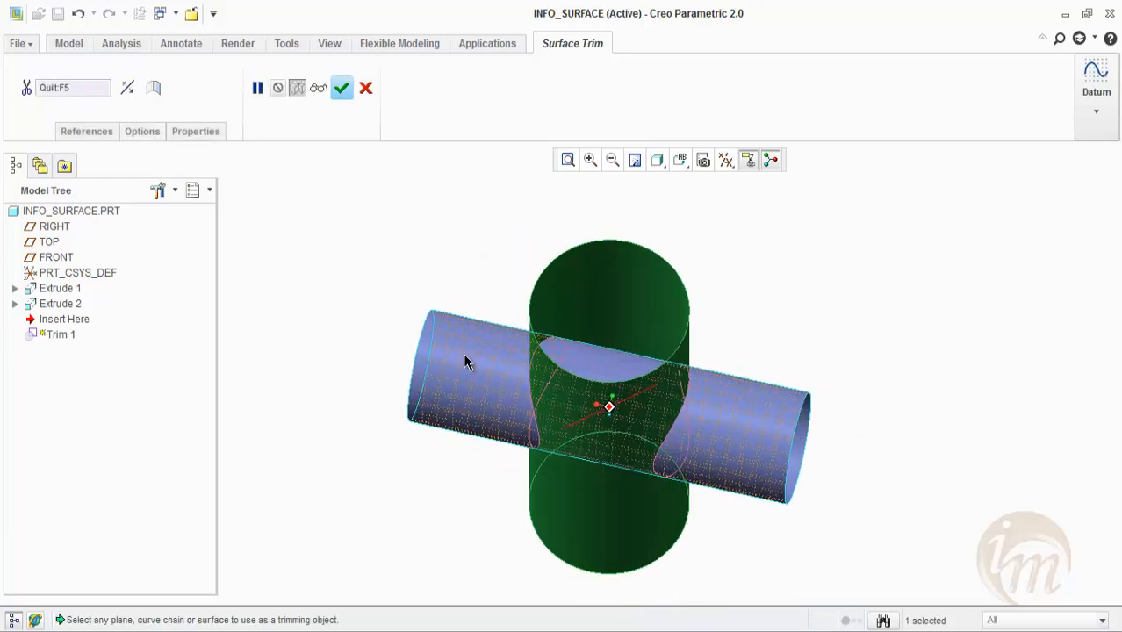
# - Complete the trim so that only the smaller cylinder's portions outside the larger cylinder remain
pyautogui.click(127, 88)
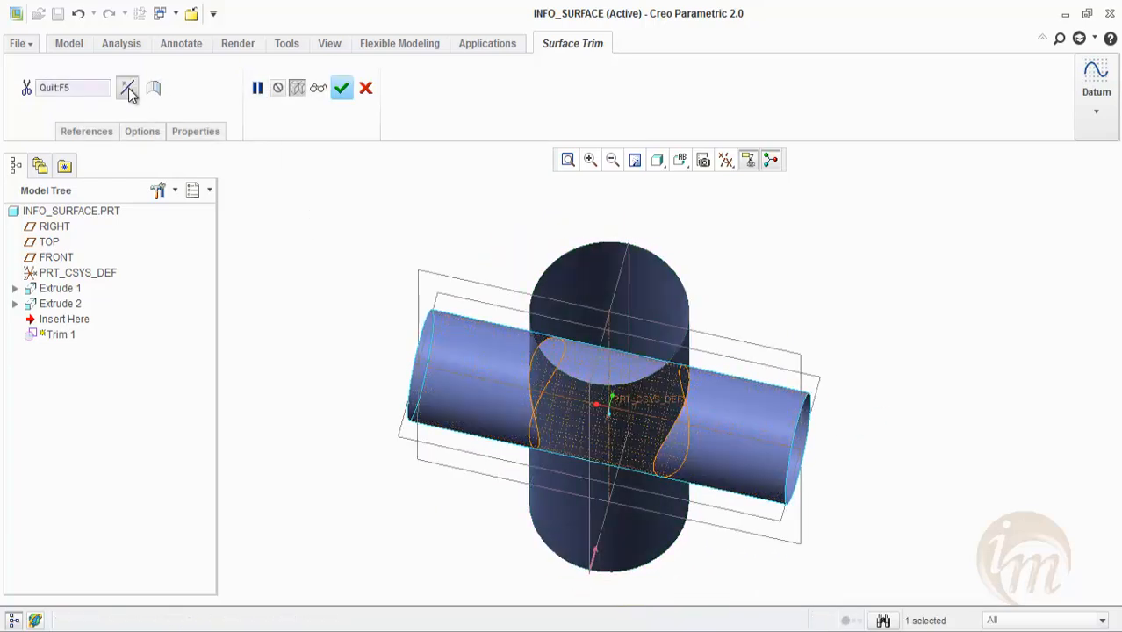
pyautogui.click(128, 87)
pyautogui.moveTo(375, 261)
pyautogui.mouseDown(button='middle')
pyautogui.moveTo(354, 212)
pyautogui.moveTo(395, 256)
pyautogui.moveTo(391, 269)
pyautogui.mouseUp(button='middle')
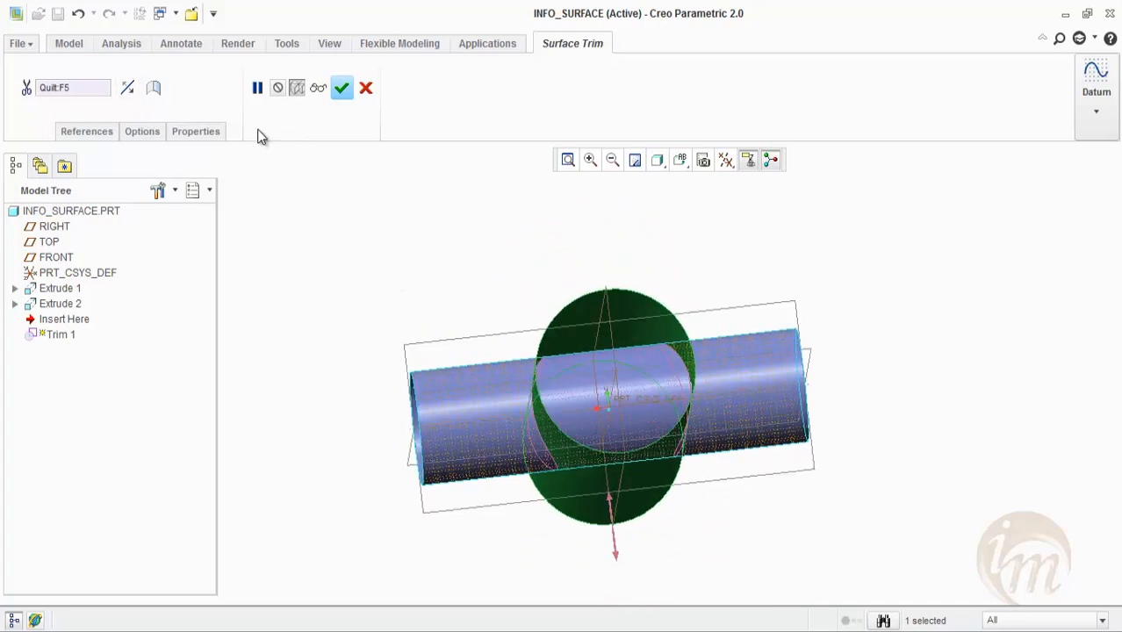
pyautogui.click(127, 87)
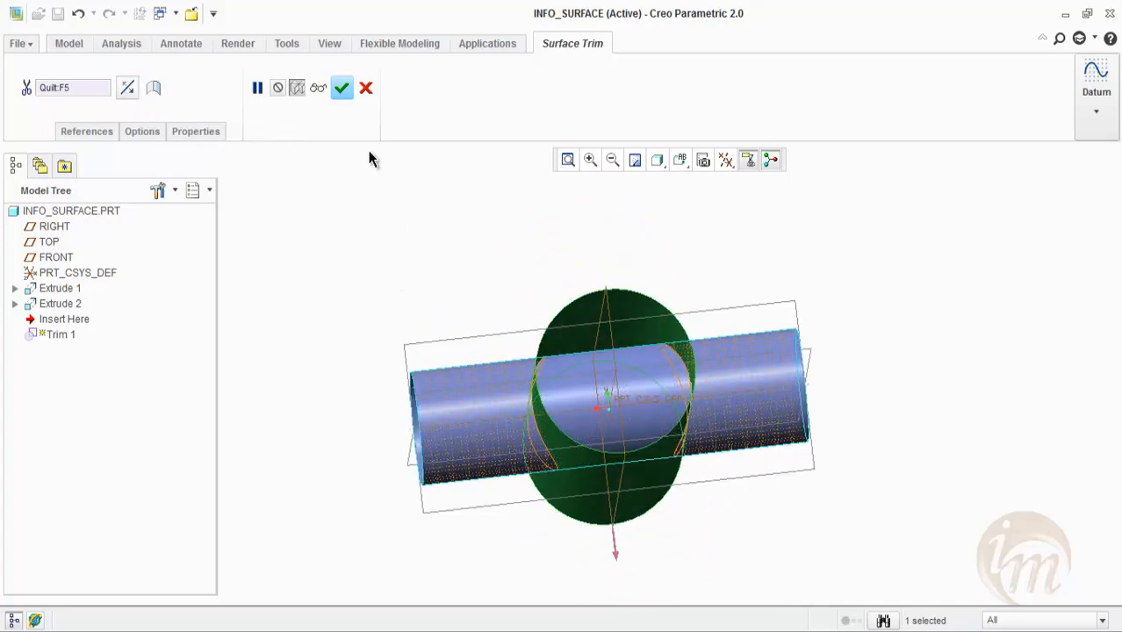
pyautogui.click(342, 88)
pyautogui.moveTo(722, 453); pyautogui.dragTo(719, 489, button='middle')
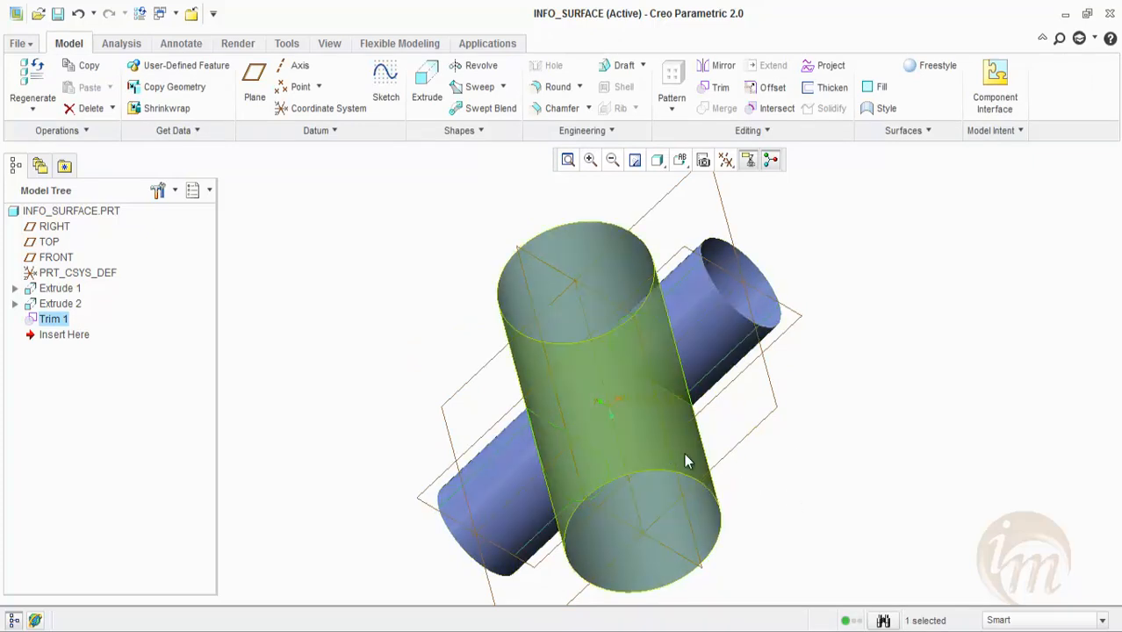
pyautogui.moveTo(924, 507); pyautogui.dragTo(840, 453, button='middle')
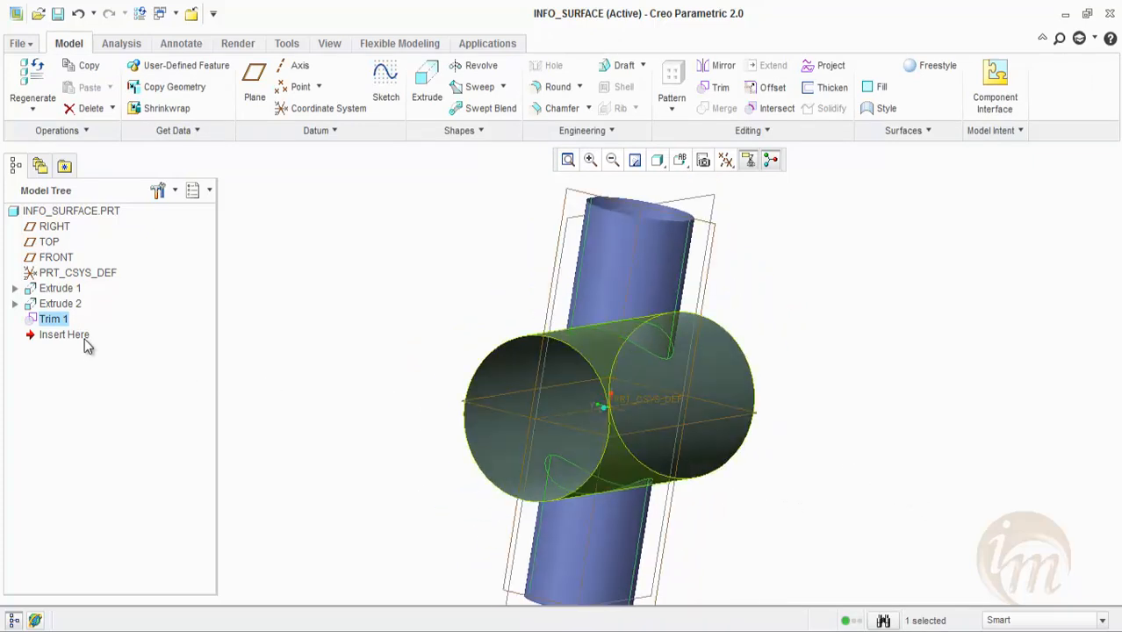
# - Delete the Trim 1 feature to restore the full smaller cylinder
pyautogui.rightClick(54, 325)
pyautogui.click(101, 358)
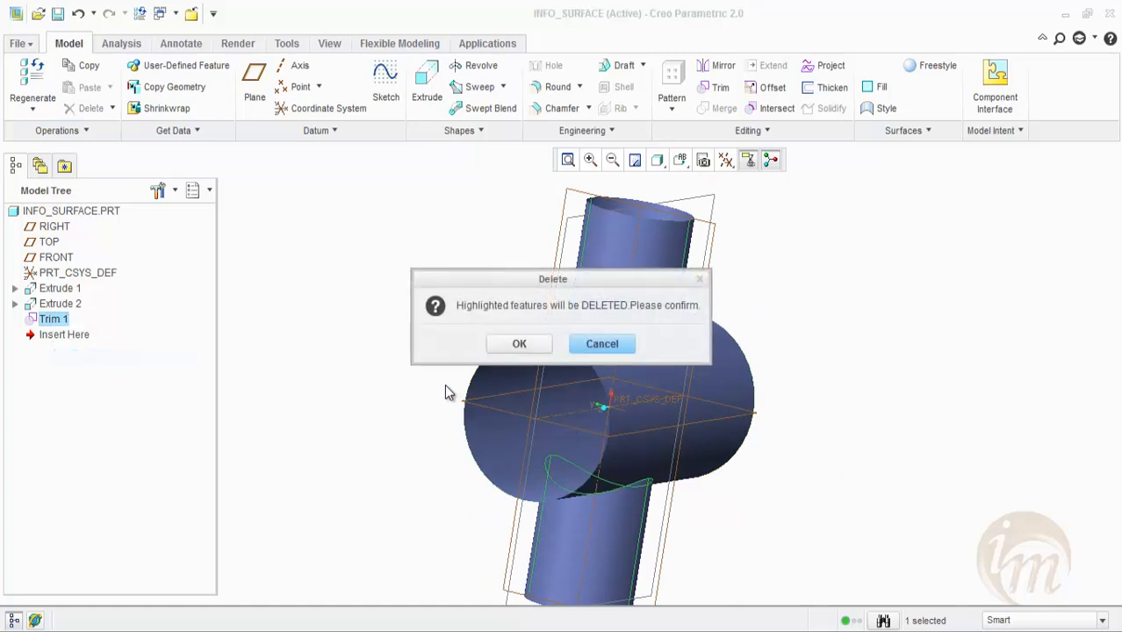
pyautogui.click(513, 343)
# - Start a surface trim of the larger cylinder, using the smaller cylinder's surface as the trimming object
pyautogui.moveTo(649, 407); pyautogui.dragTo(649, 301, button='middle')
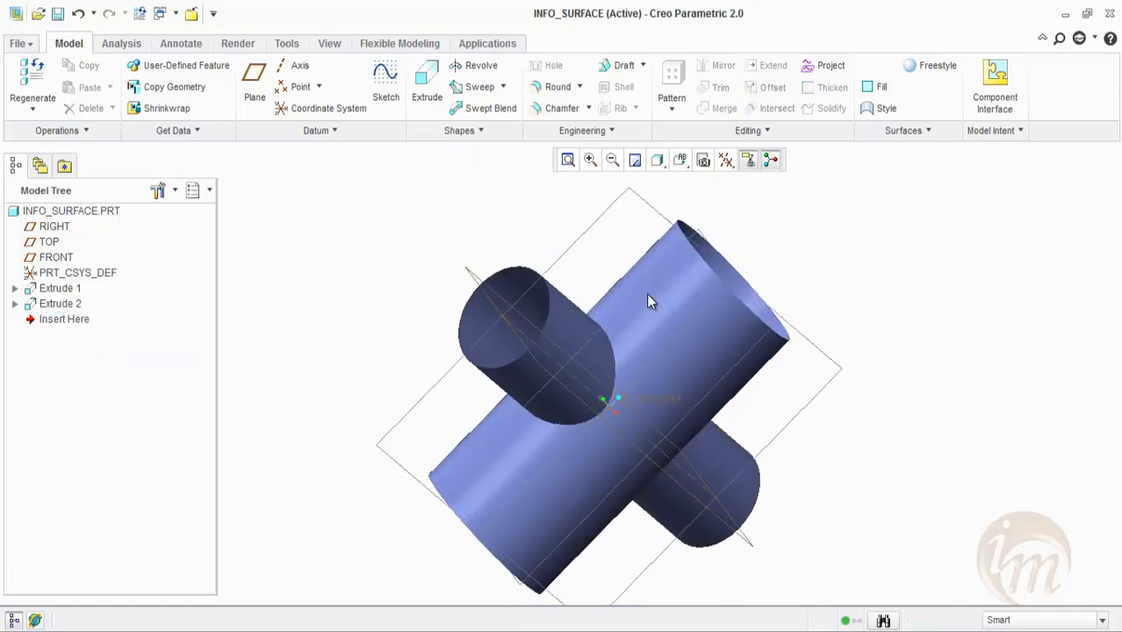
pyautogui.rightClick(691, 343)
pyautogui.rightClick(690, 344)
pyautogui.rightClick(690, 344)
pyautogui.rightClick(690, 344)
pyautogui.click(690, 348)
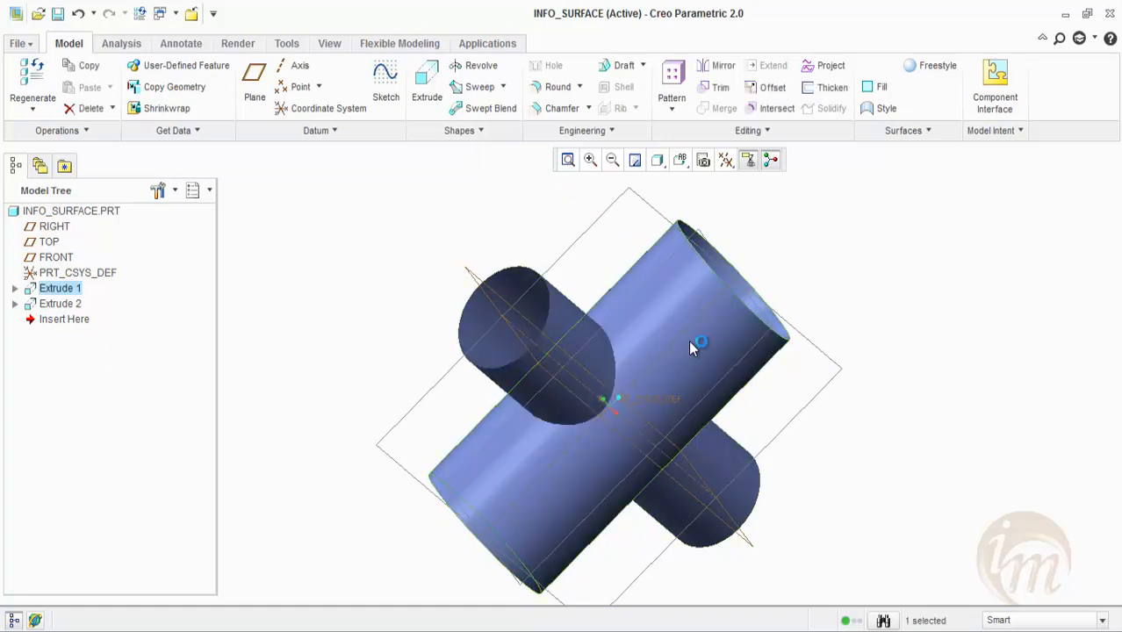
pyautogui.click(714, 88)
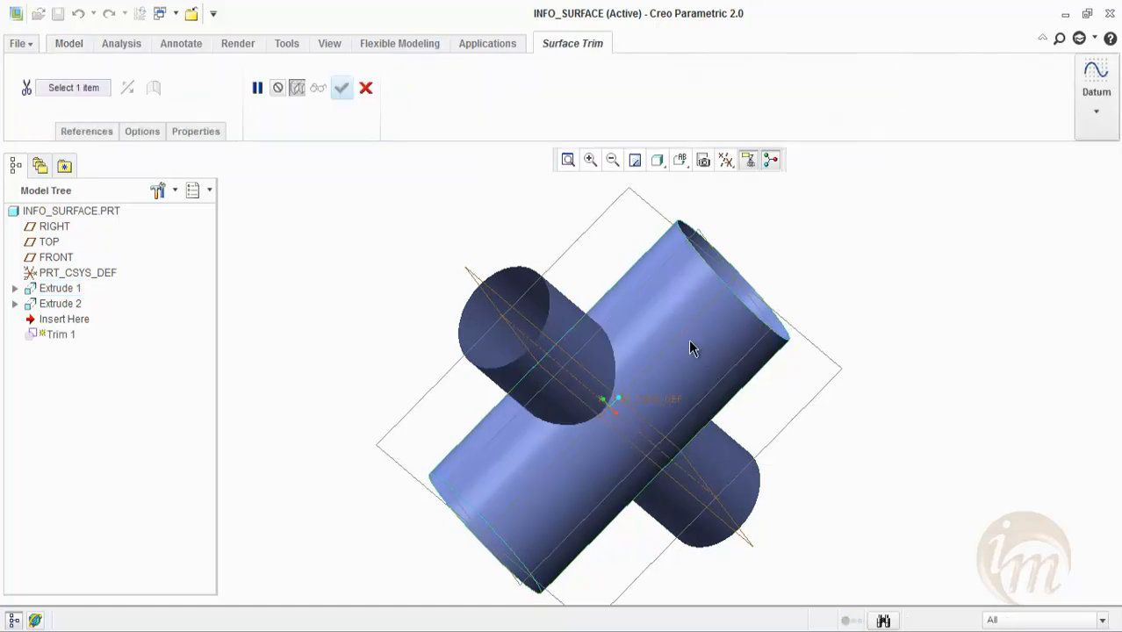
pyautogui.rightClick(689, 342)
pyautogui.rightClick(689, 343)
pyautogui.click(689, 343)
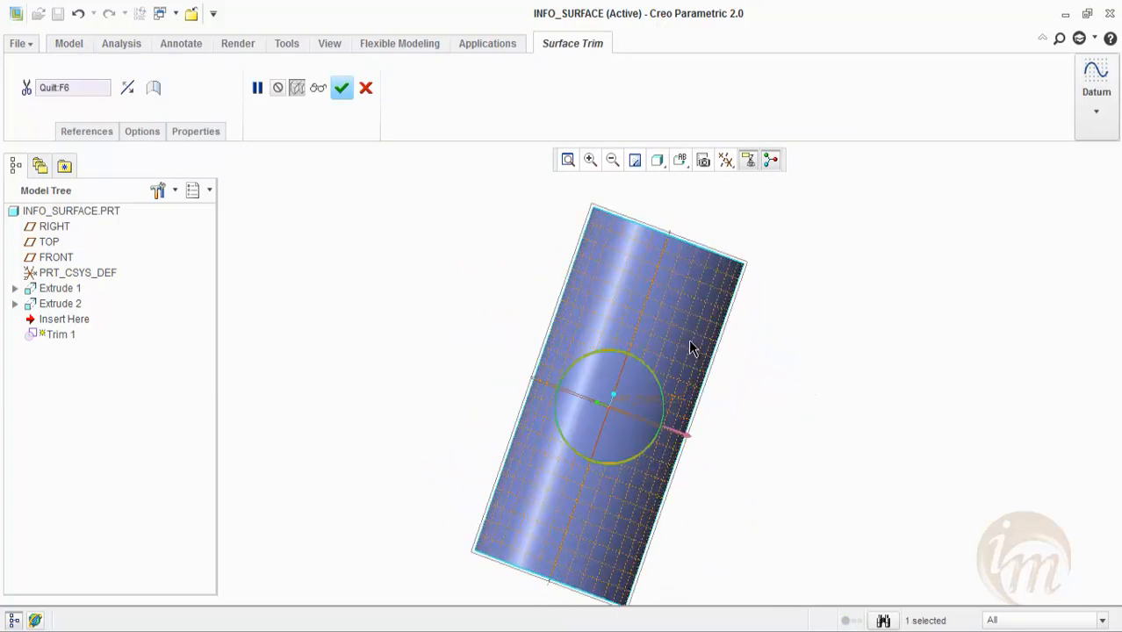
# - Cycle through the kept sides and complete the trim keeping the larger cylinder's wall outside the smaller cylinder, leaving openings where they cross
pyautogui.click(127, 88)
pyautogui.moveTo(689, 342); pyautogui.dragTo(690, 348, button='middle')
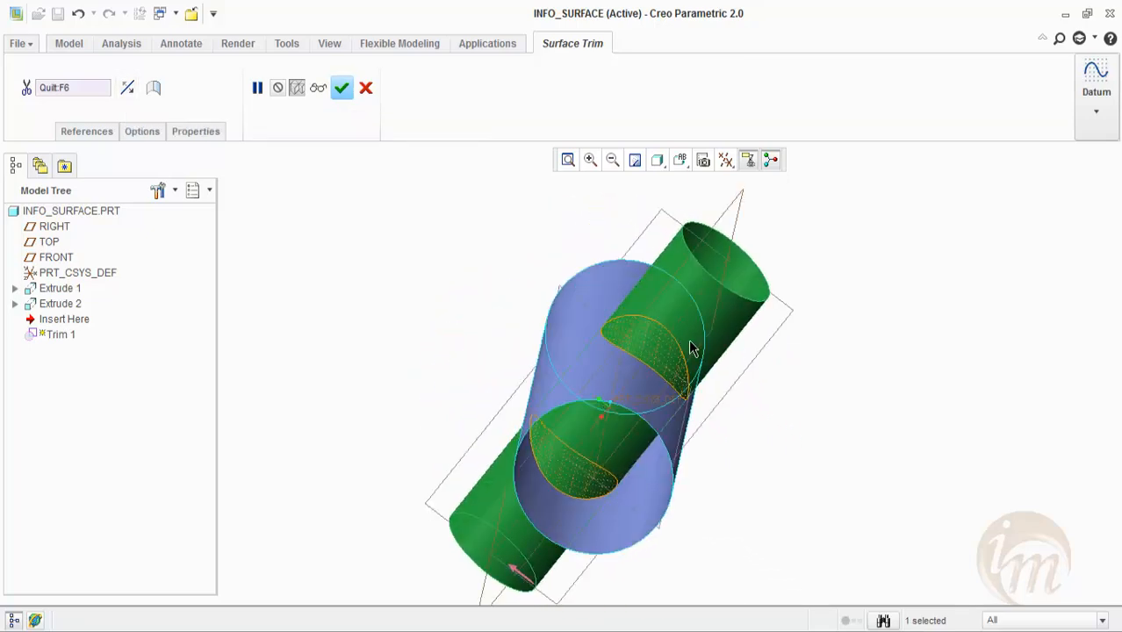
pyautogui.click(127, 88)
pyautogui.click(128, 87)
pyautogui.moveTo(690, 348); pyautogui.dragTo(689, 340, button='middle')
pyautogui.middleClick(689, 339)
pyautogui.moveTo(689, 339); pyautogui.dragTo(690, 344, button='middle')
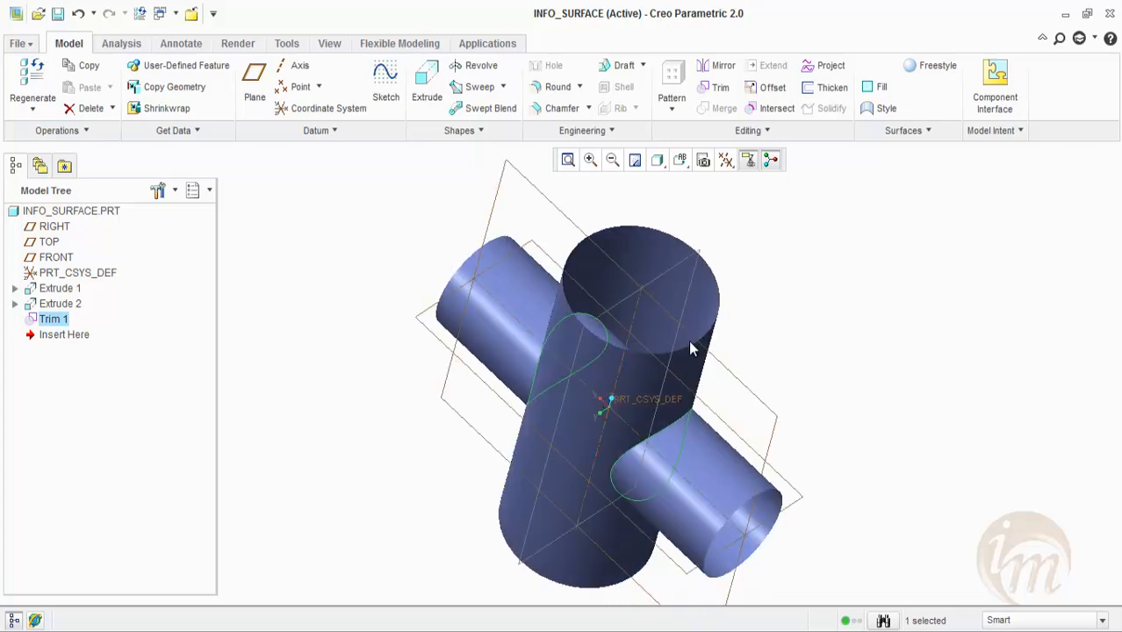
# - Redefine Trim 1 on the larger cylinder with Keep trimming surface turned off and complete the trim
pyautogui.hotkey('ctrl', 'd')
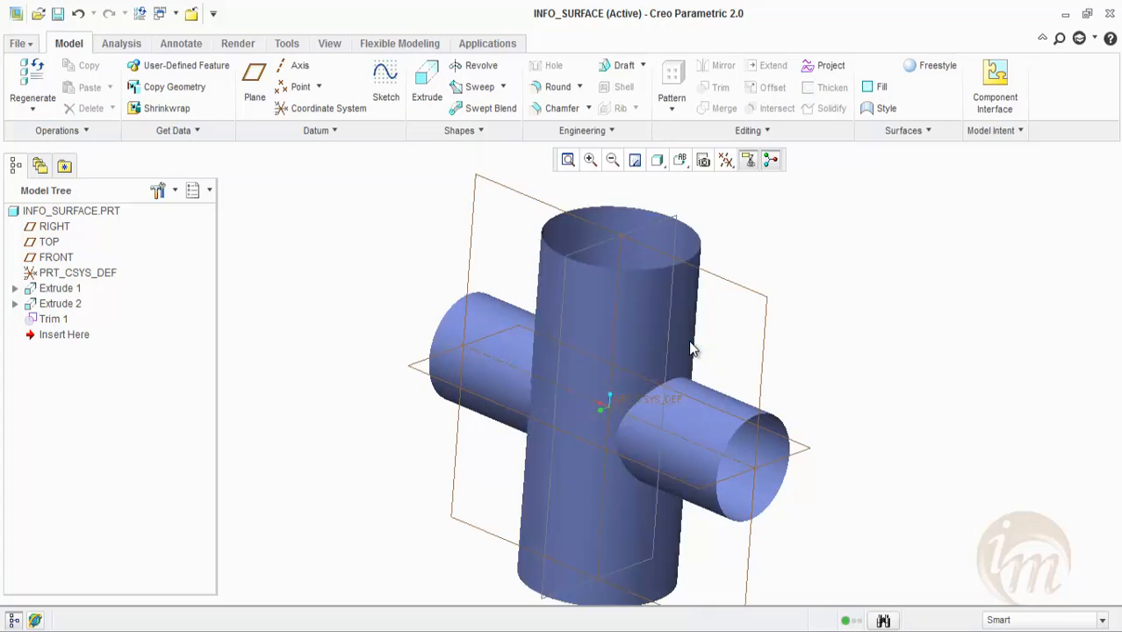
pyautogui.rightClick(47, 320)
pyautogui.click(96, 432)
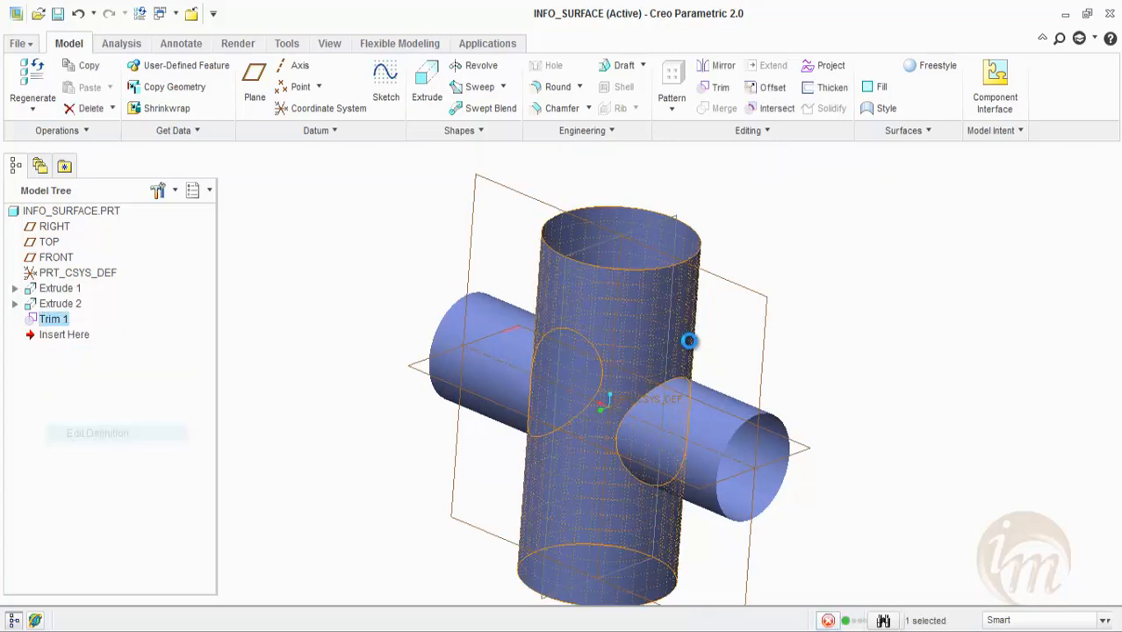
pyautogui.moveTo(689, 340); pyautogui.dragTo(691, 348, button='middle')
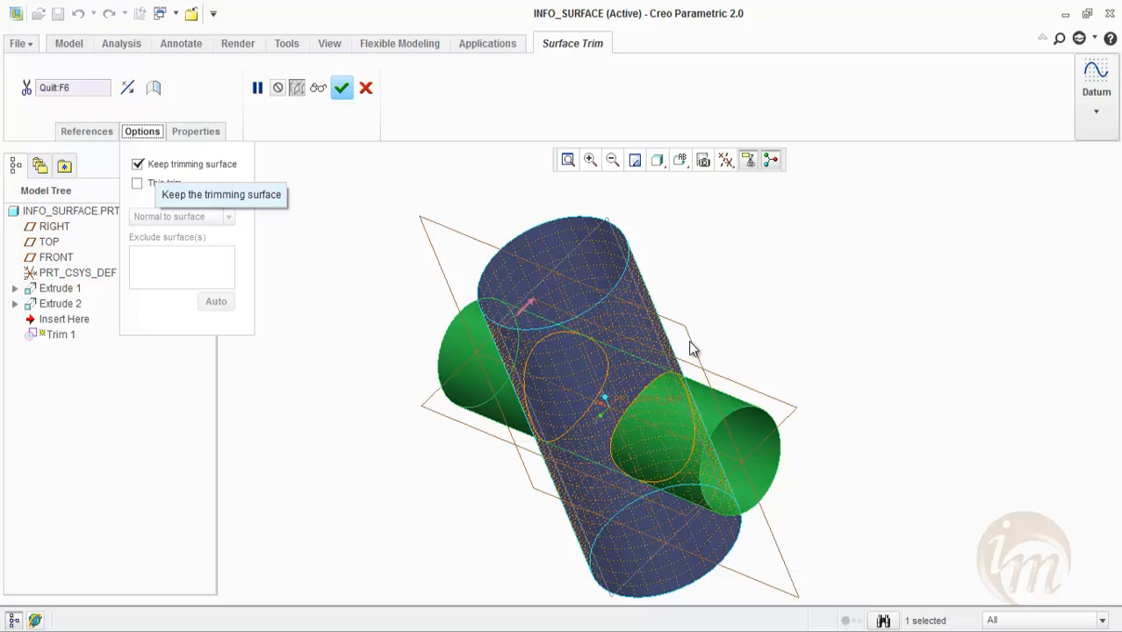
pyautogui.middleClick(690, 341)
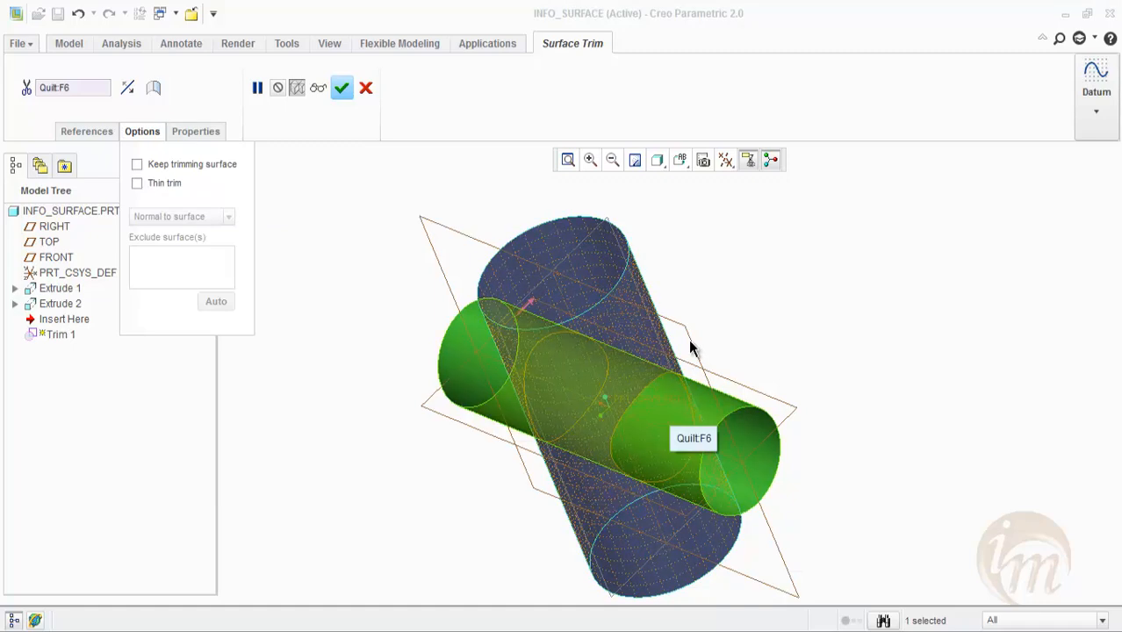
pyautogui.click(690, 342)
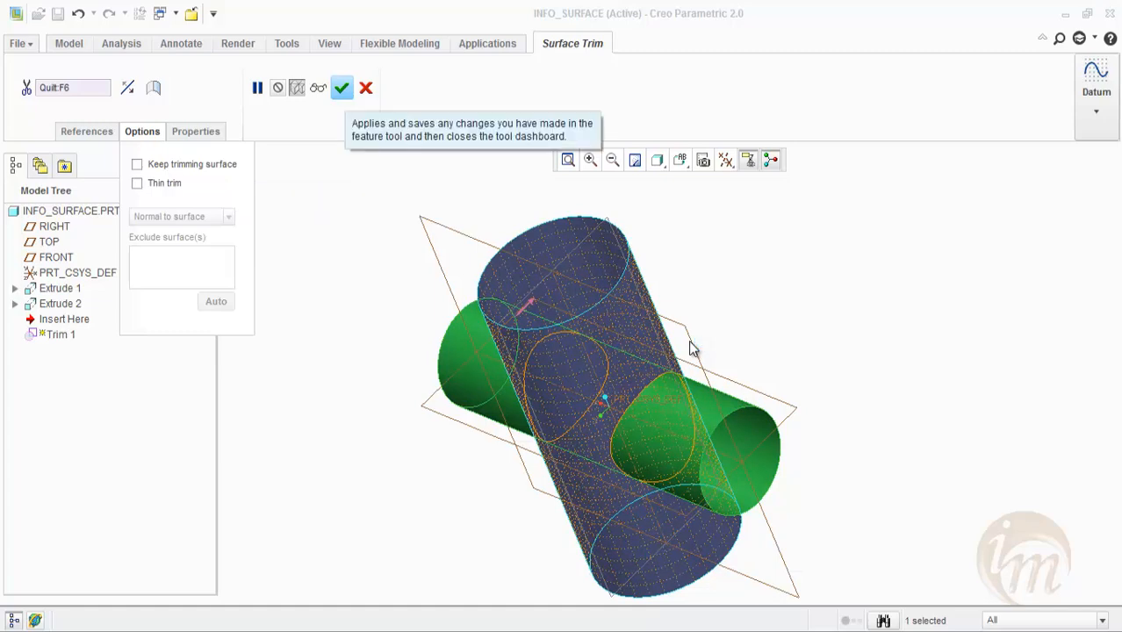
pyautogui.middleClick(690, 348)
pyautogui.moveTo(690, 340); pyautogui.dragTo(690, 342, button='middle')
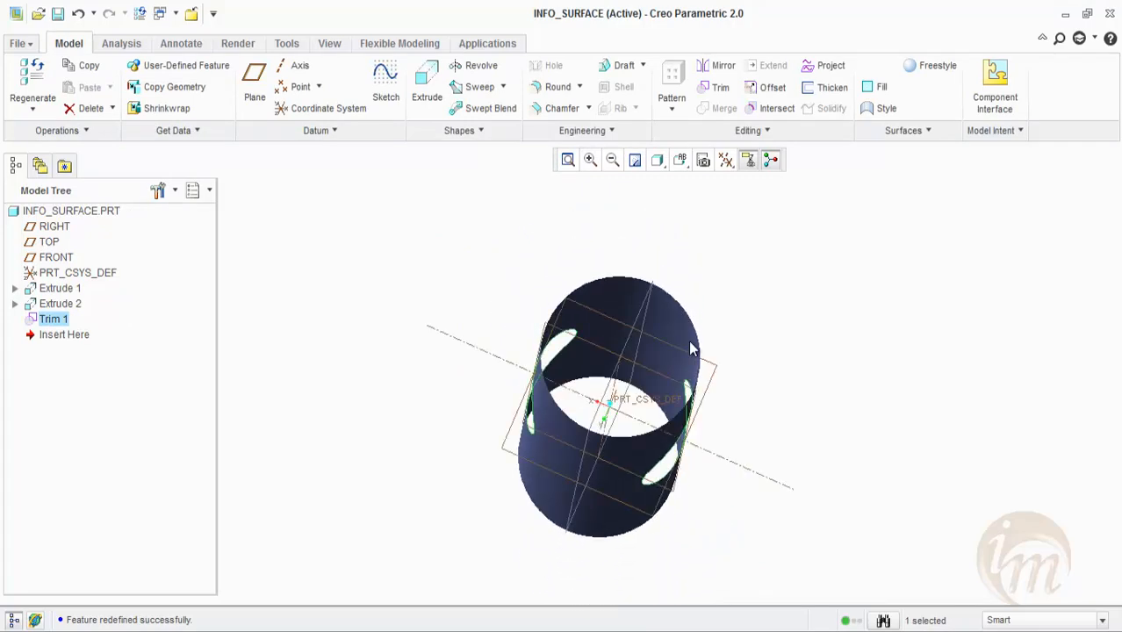
pyautogui.click(690, 342)
pyautogui.moveTo(690, 348); pyautogui.dragTo(690, 348, button='middle')
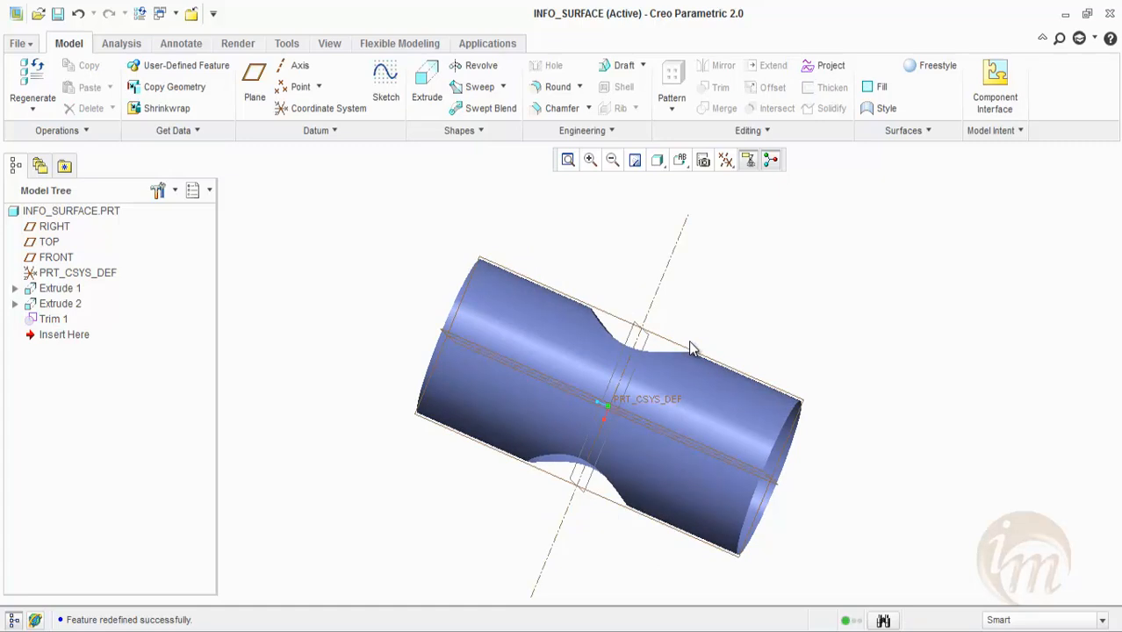
# - Redefine Trim 1 with Keep trimming surface turned on and a thin trim thickness of 10
pyautogui.rightClick(63, 320)
pyautogui.click(112, 429)
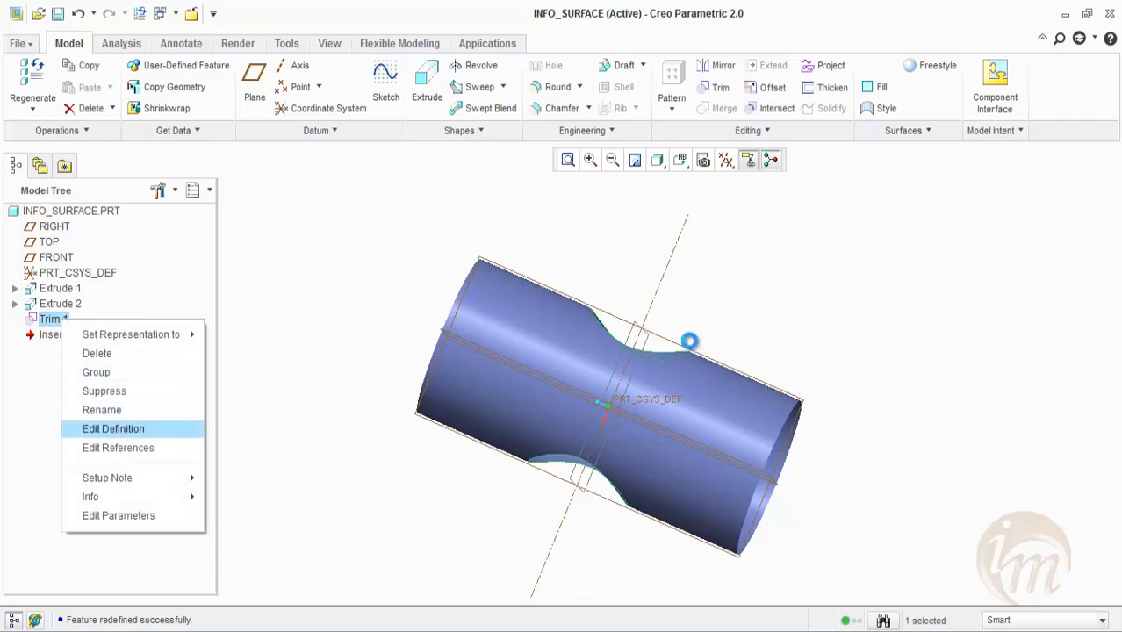
pyautogui.click(143, 131)
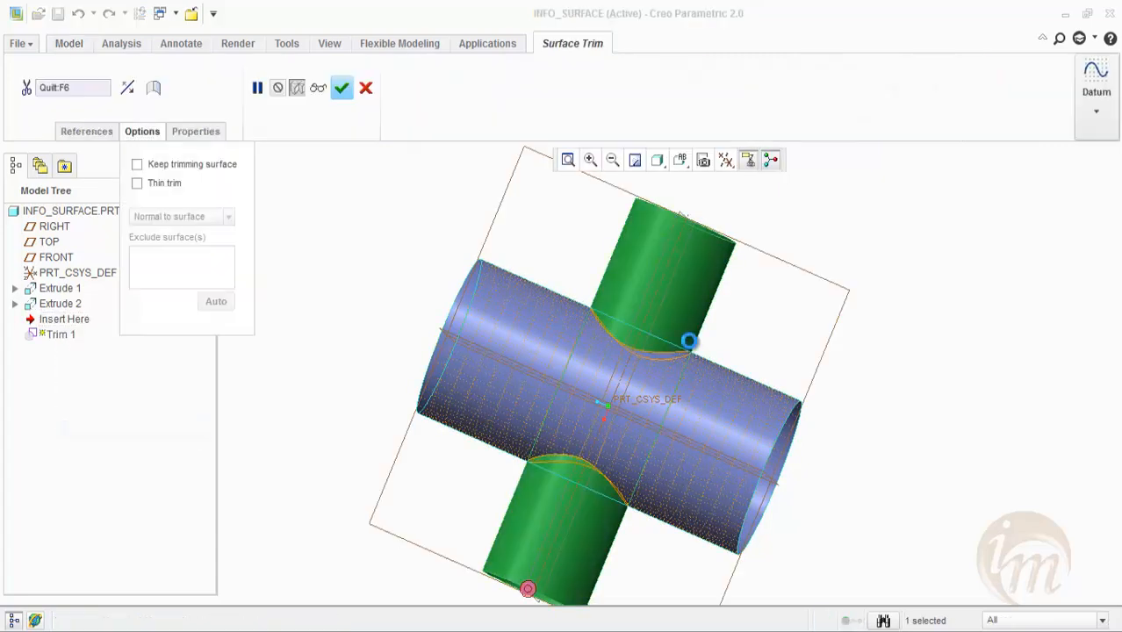
pyautogui.moveTo(690, 349)
pyautogui.mouseDown(button='middle')
pyautogui.moveTo(689, 339)
pyautogui.moveTo(691, 348)
pyautogui.mouseUp(button='middle')
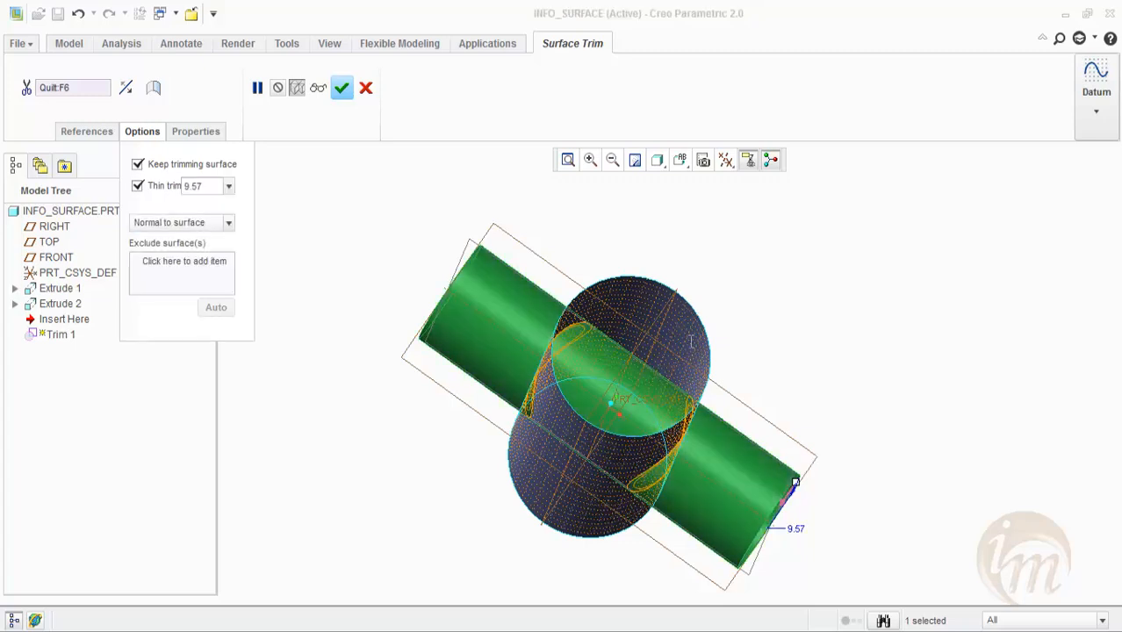
pyautogui.write('10')
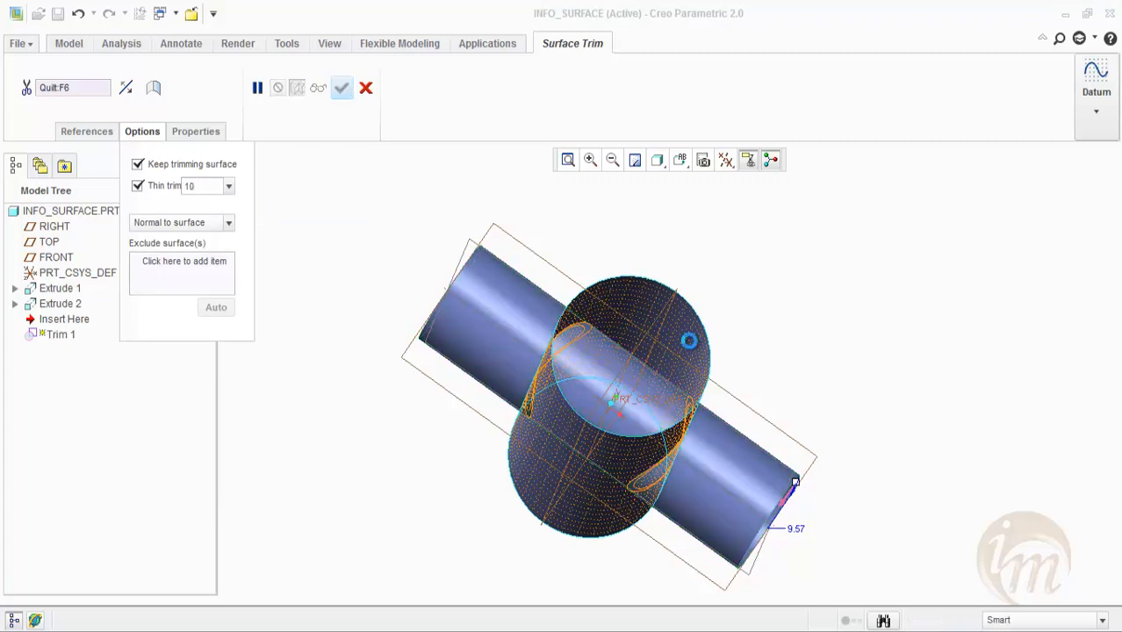
pyautogui.press('Return')
pyautogui.moveTo(688, 340); pyautogui.dragTo(690, 349, button='middle')
# - Change the thin trim's direction option to Automatic fit and complete the trim of the larger cylinder
pyautogui.click(228, 223)
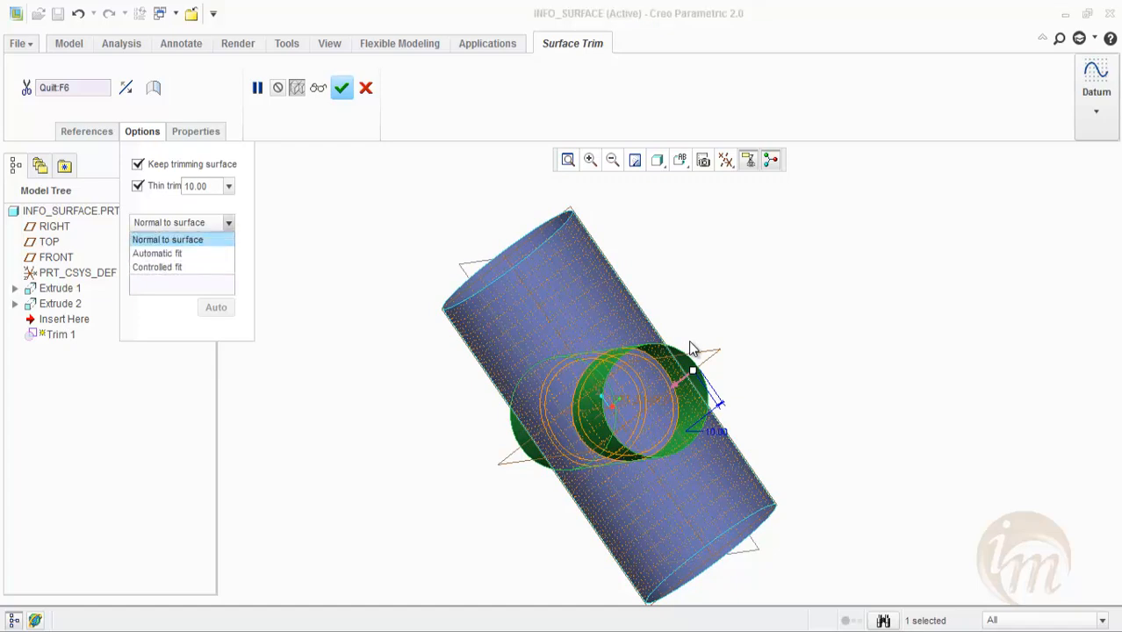
pyautogui.click(158, 254)
pyautogui.moveTo(692, 346); pyautogui.dragTo(690, 343, button='middle')
pyautogui.middleClick(690, 342)
pyautogui.click(690, 343)
pyautogui.scroll(8, 690, 348)
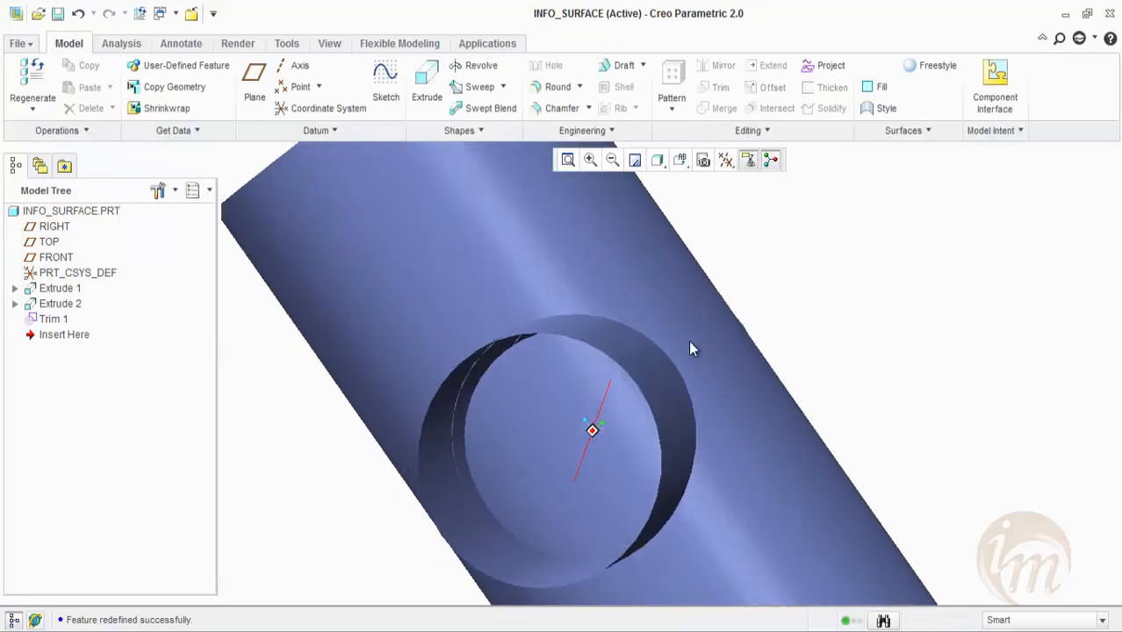
pyautogui.click(690, 349)
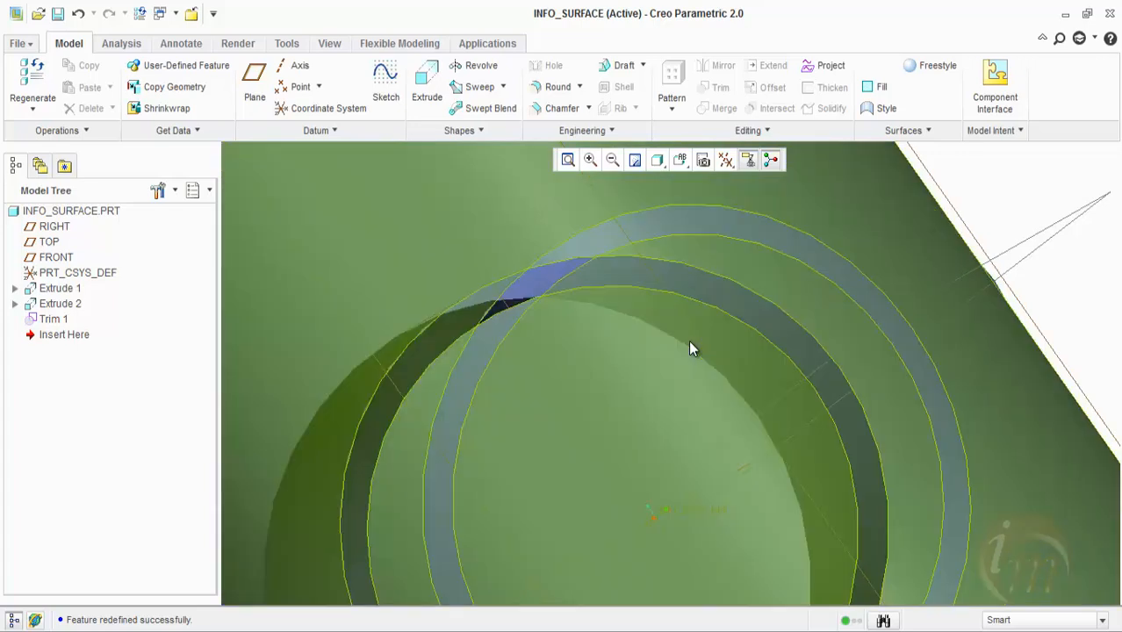
# - Redefine Trim 1 with Keep trimming surface turned off, leaving only the larger cylinder with its ring-shaped cuts
pyautogui.rightClick(42, 320)
pyautogui.click(93, 449)
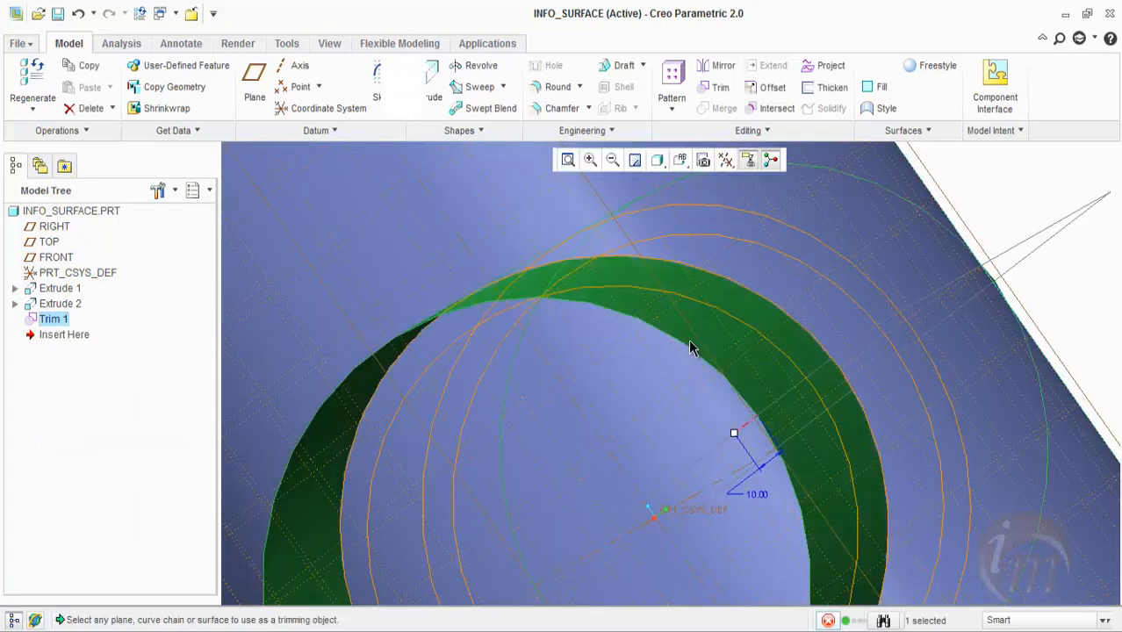
pyautogui.click(142, 131)
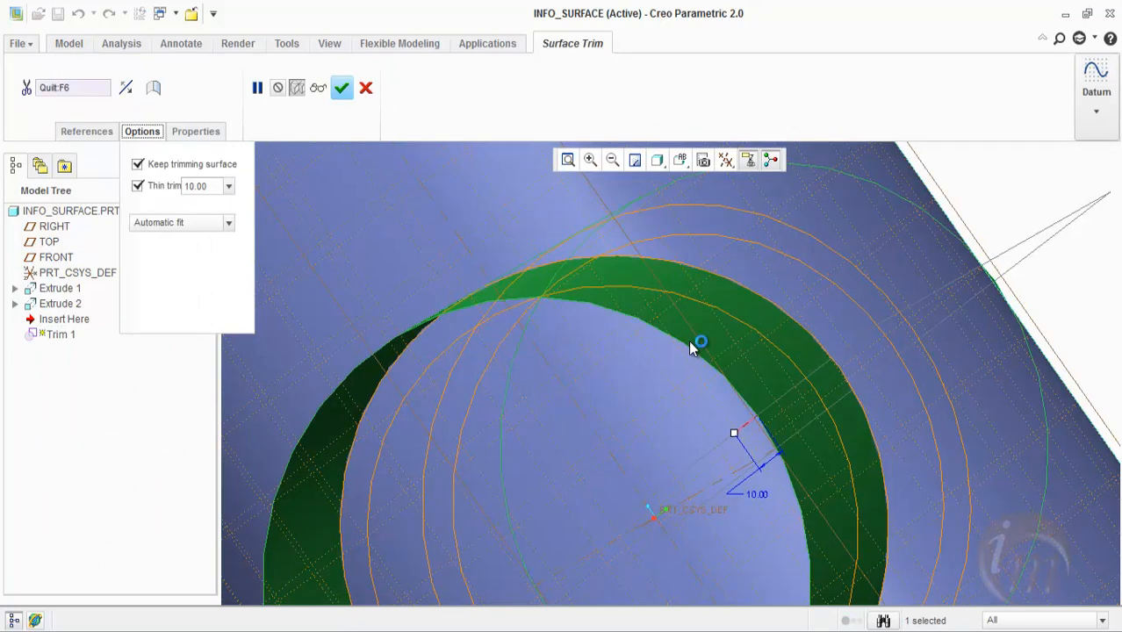
pyautogui.click(342, 87)
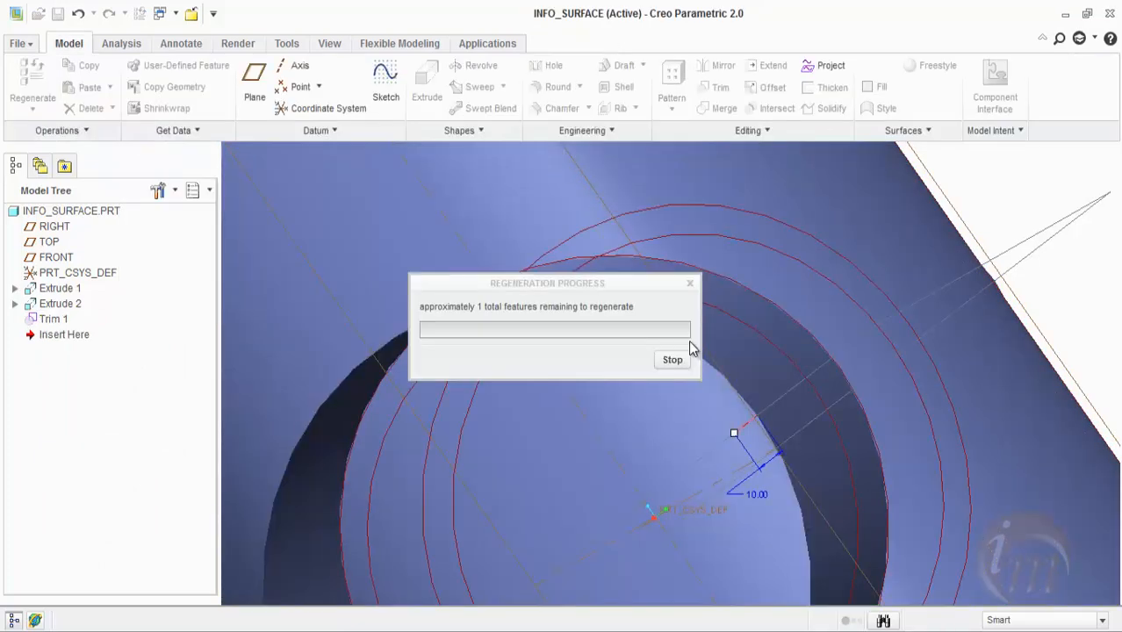
pyautogui.moveTo(689, 349)
pyautogui.mouseDown(button='middle')
pyautogui.moveTo(689, 338)
pyautogui.moveTo(691, 348)
pyautogui.mouseUp(button='middle')
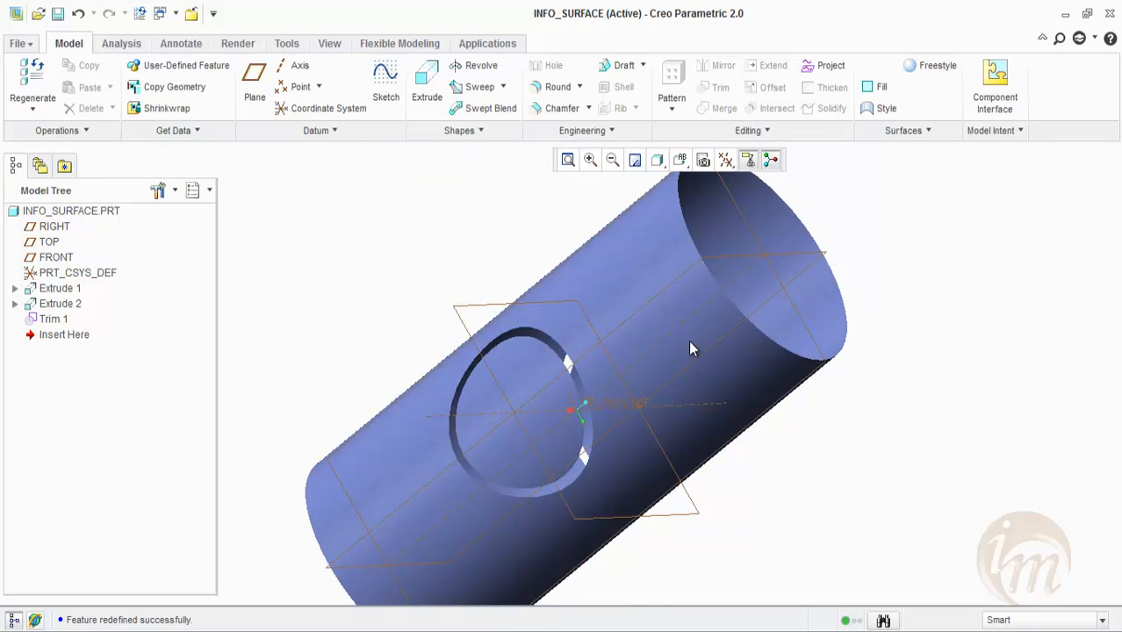
# - Delete the Trim 1 feature to restore both full intersecting cylinders
pyautogui.click(691, 349)
pyautogui.click(55, 319)
pyautogui.rightClick(57, 319)
pyautogui.click(90, 350)
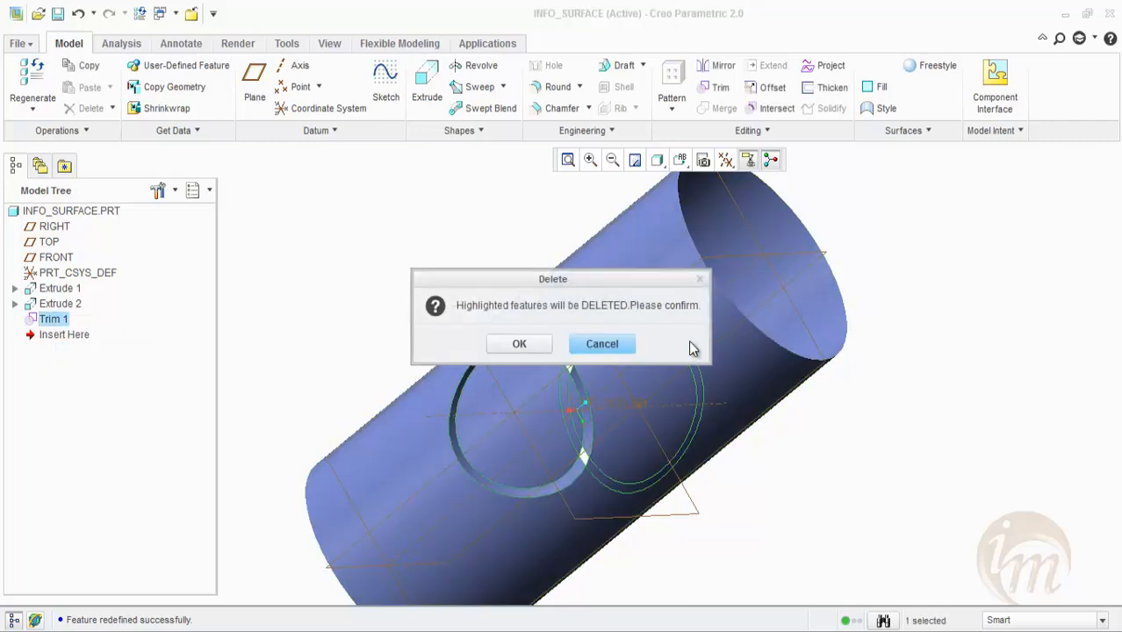
pyautogui.click(523, 341)
pyautogui.moveTo(690, 342); pyautogui.dragTo(691, 349, button='middle')
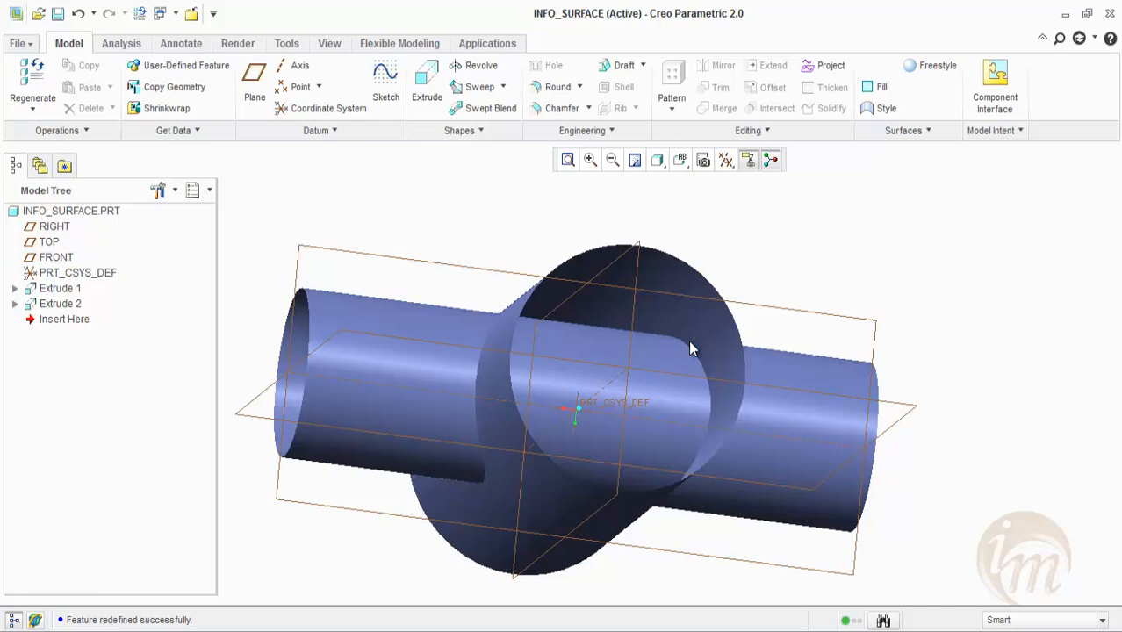
# - Start a surface merge of the two intersecting cylinders, Extrude 1 and Extrude 2
pyautogui.moveTo(690, 342); pyautogui.dragTo(654, 263, button='middle')
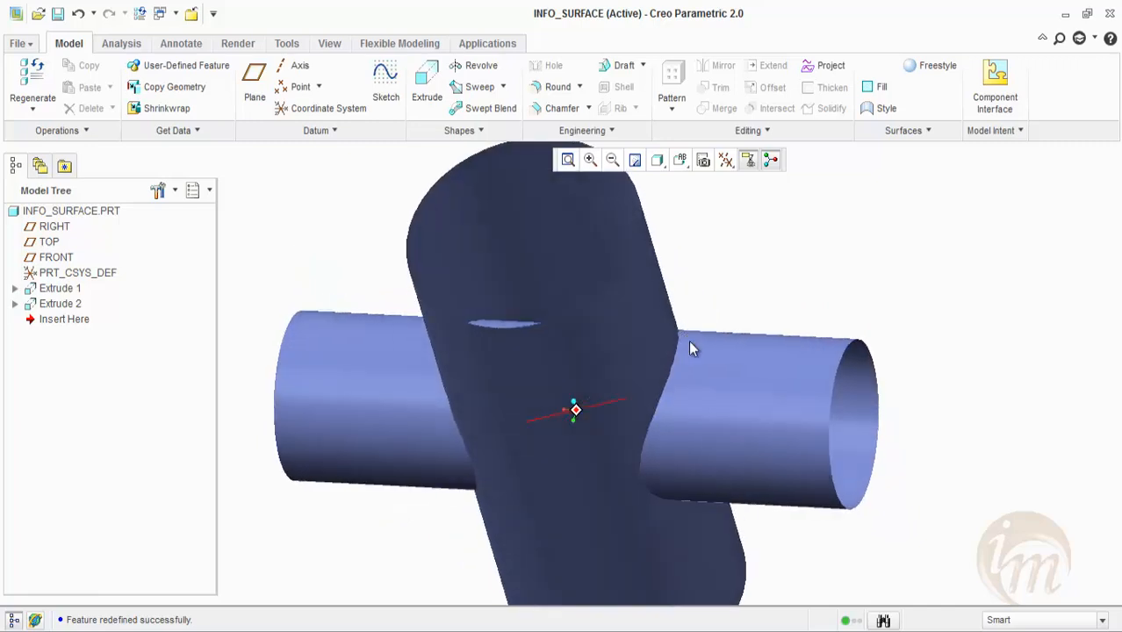
pyautogui.click(690, 349)
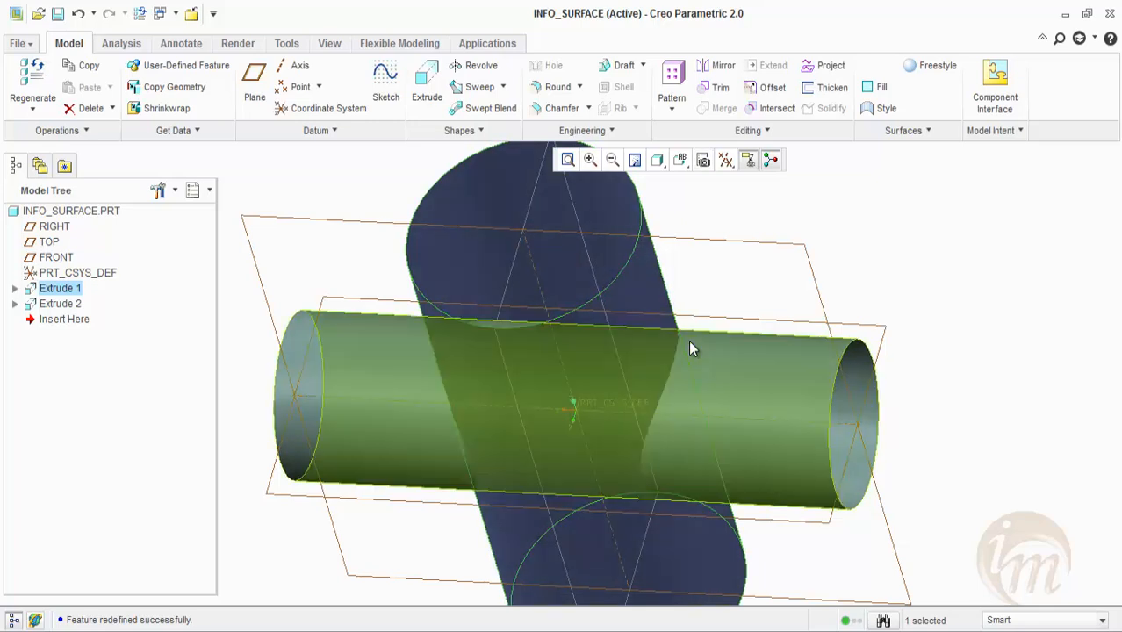
pyautogui.click(691, 344)
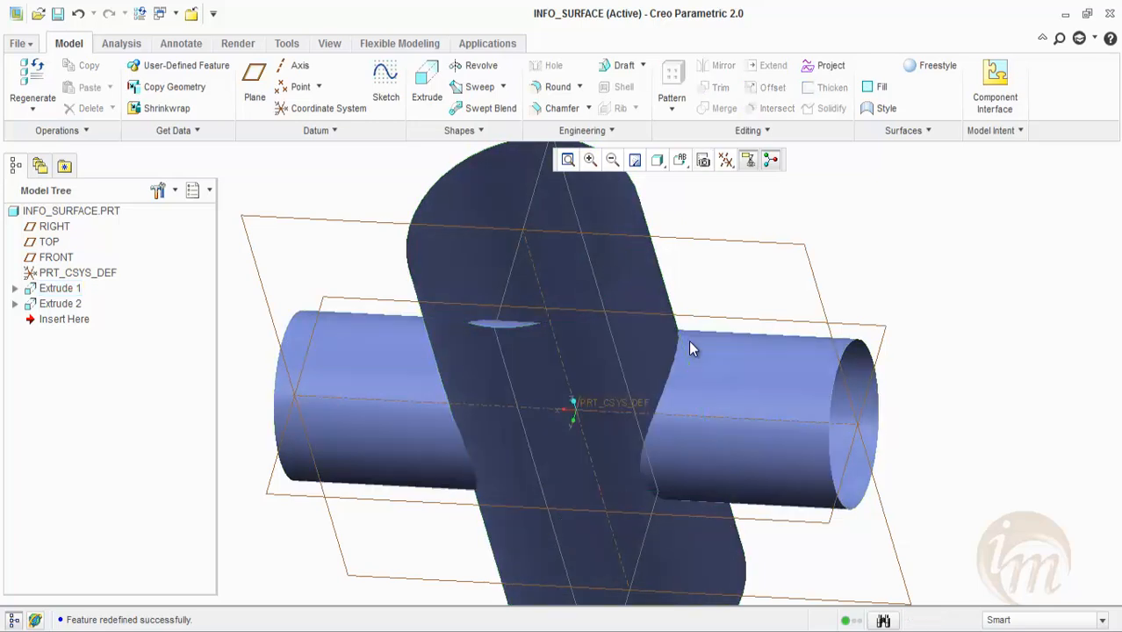
pyautogui.click(691, 348)
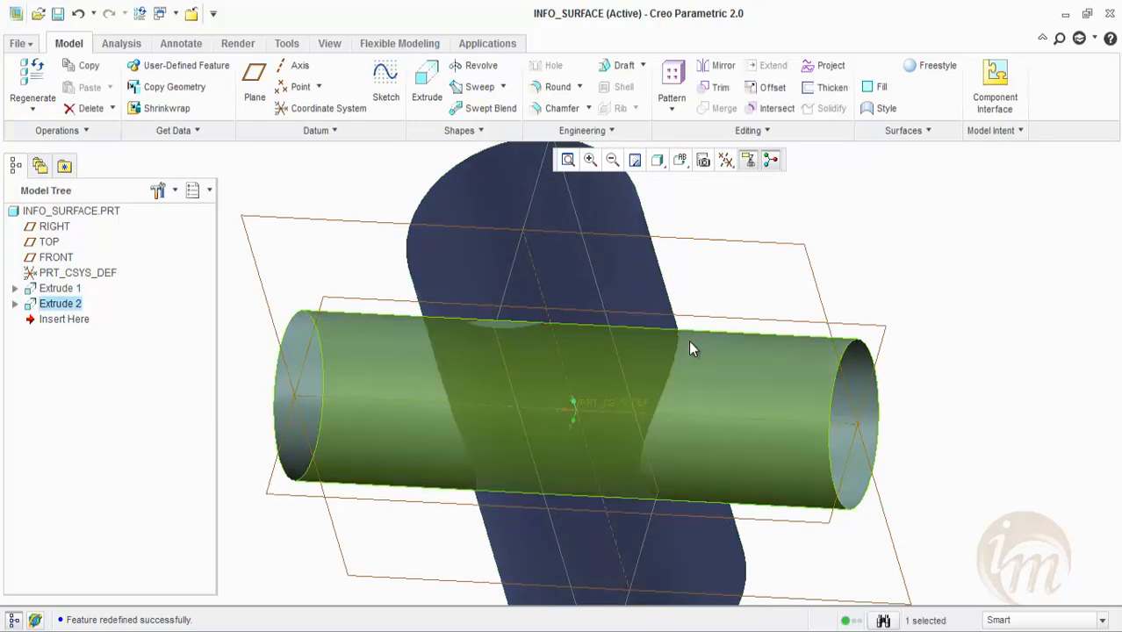
pyautogui.keyDown('ctrl'); pyautogui.click(691, 349); pyautogui.keyUp('ctrl')
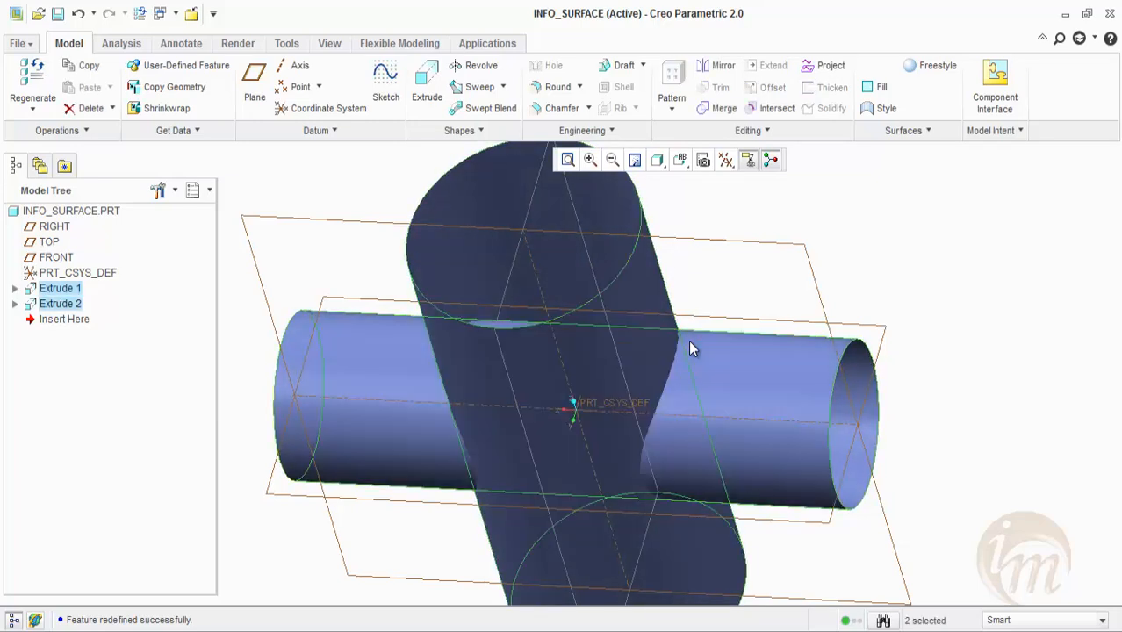
pyautogui.click(717, 108)
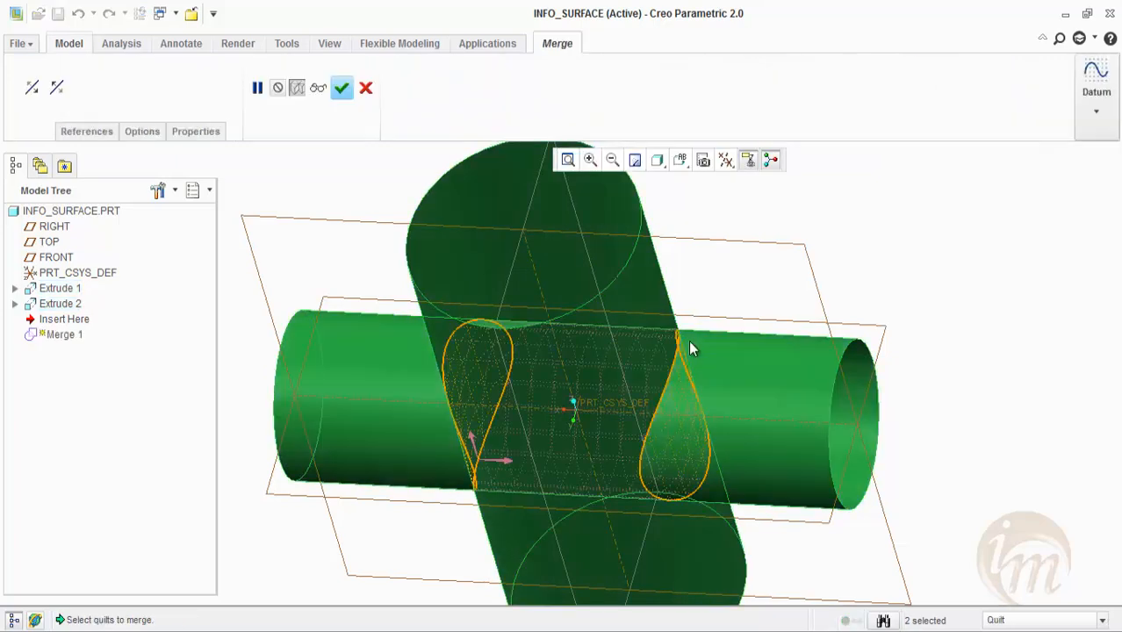
# - Flip the kept side of the first cylinder in the merge and complete it
pyautogui.moveTo(690, 343); pyautogui.dragTo(691, 349, button='middle')
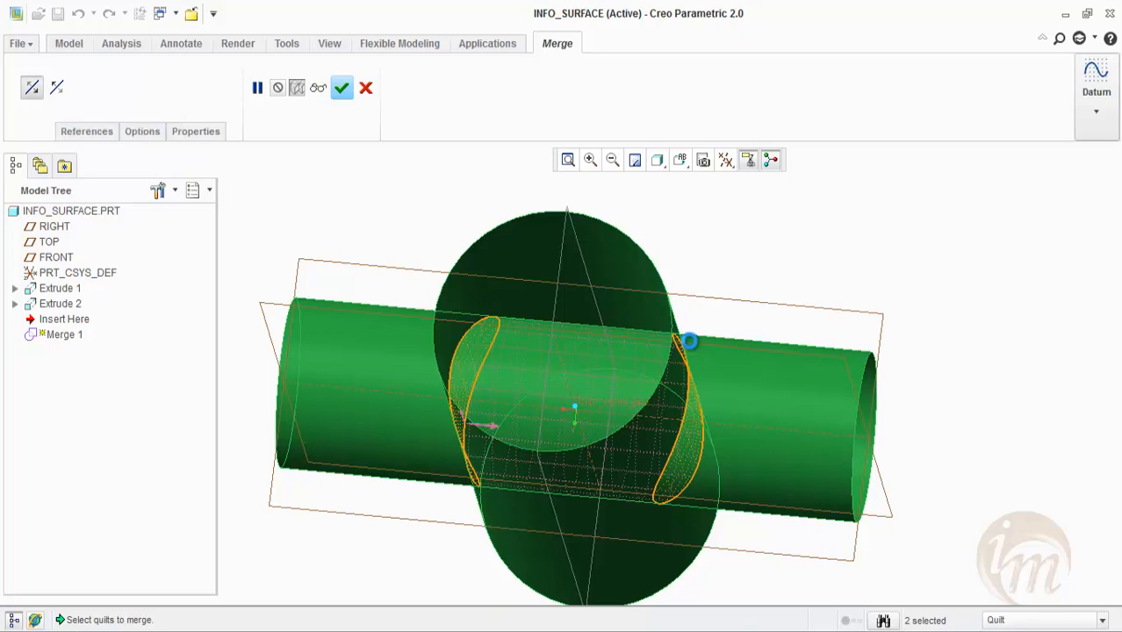
pyautogui.moveTo(689, 340); pyautogui.dragTo(691, 346, button='middle')
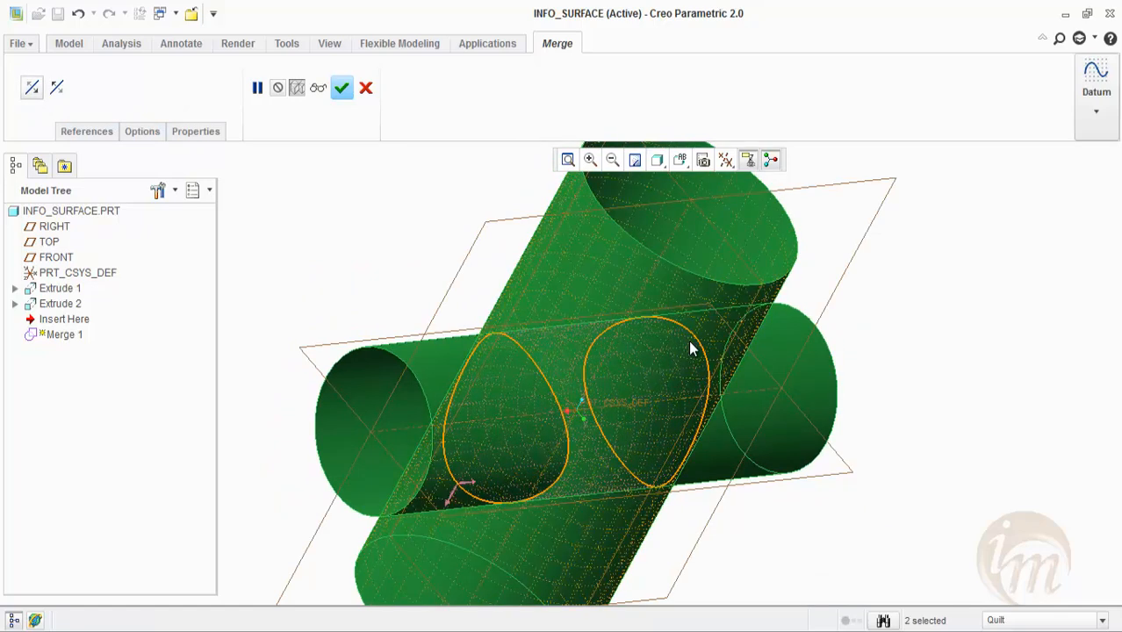
pyautogui.middleClick(690, 349)
pyautogui.moveTo(690, 349); pyautogui.dragTo(689, 340, button='middle')
# - Redefine Merge 1, cycling the kept sides, so the smaller cylinder's portions outside the larger one remain joined to its outer wall
pyautogui.rightClick(54, 321)
pyautogui.click(97, 433)
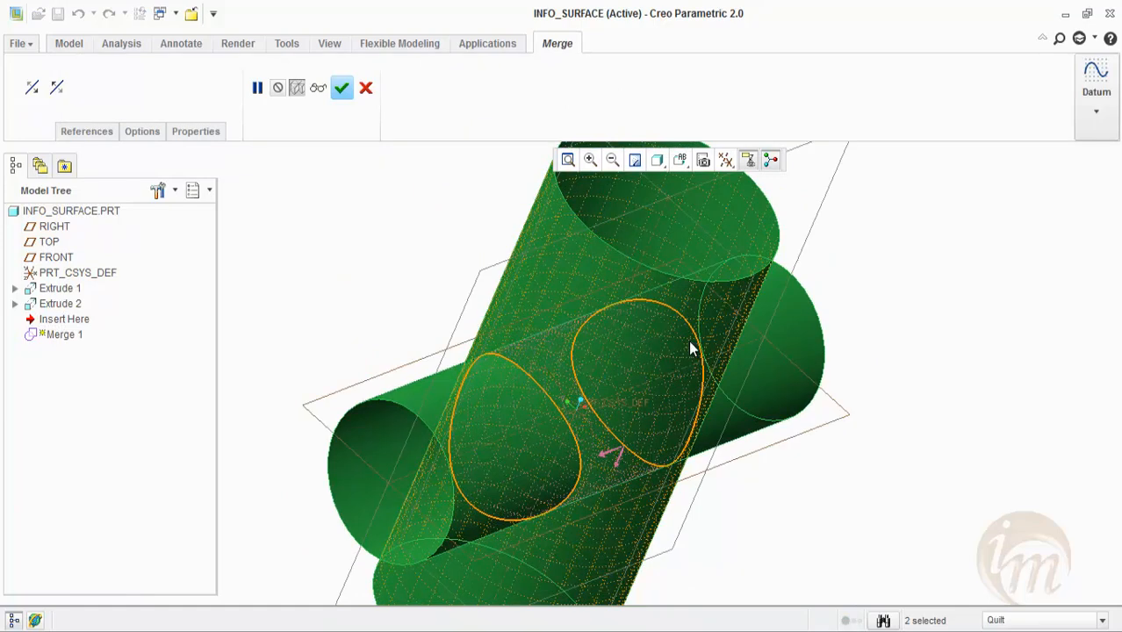
pyautogui.moveTo(690, 347); pyautogui.dragTo(691, 343, button='middle')
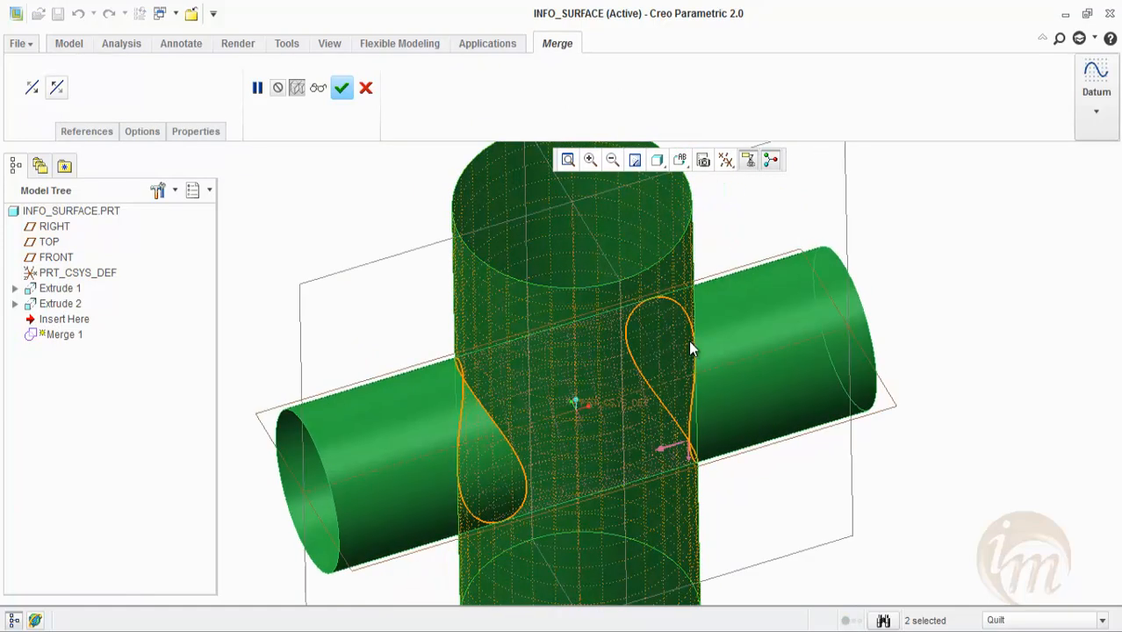
pyautogui.moveTo(691, 343); pyautogui.dragTo(690, 341, button='middle')
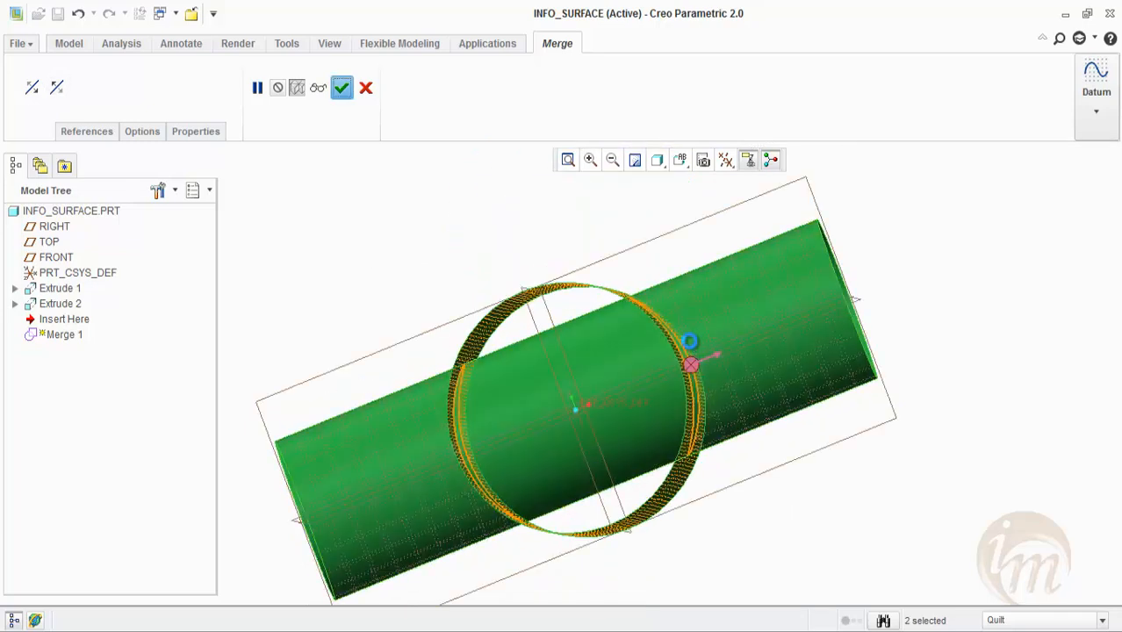
pyautogui.moveTo(690, 341); pyautogui.dragTo(690, 339, button='middle')
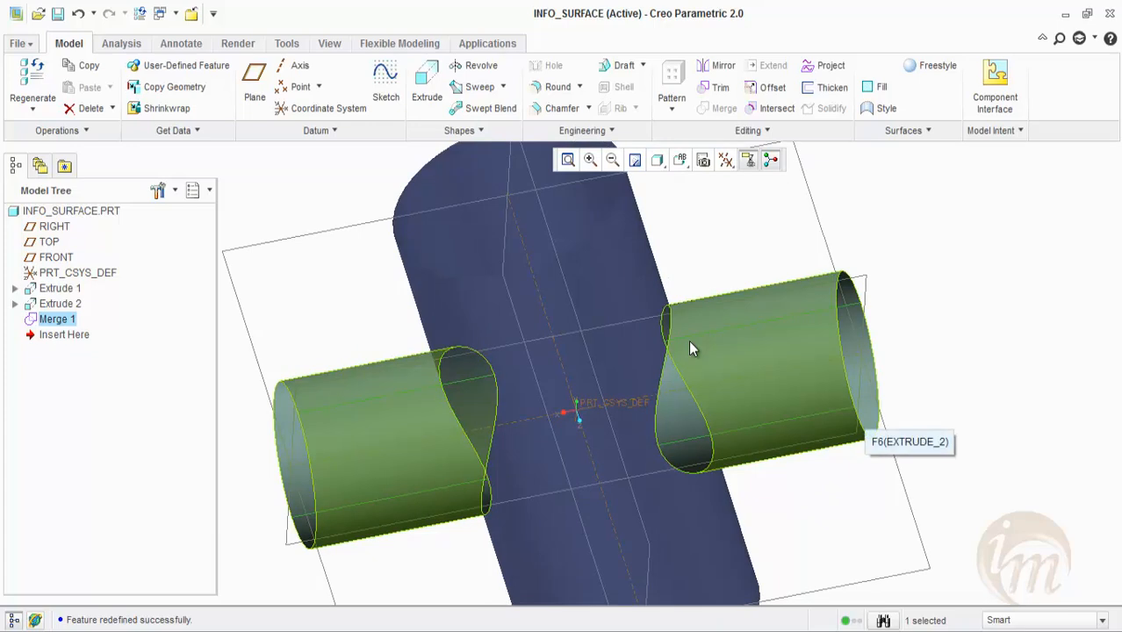
# - Examine the merged cylinders and their intersection openings from the default orientation and other angles
pyautogui.hotkey('ctrl', 'd')
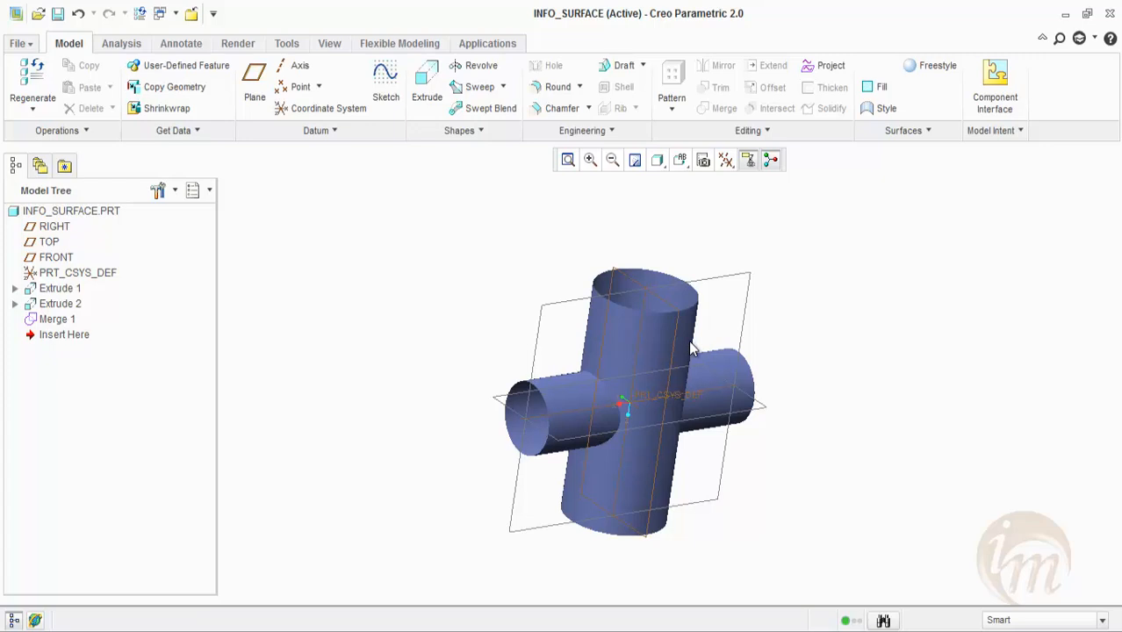
pyautogui.click(692, 348)
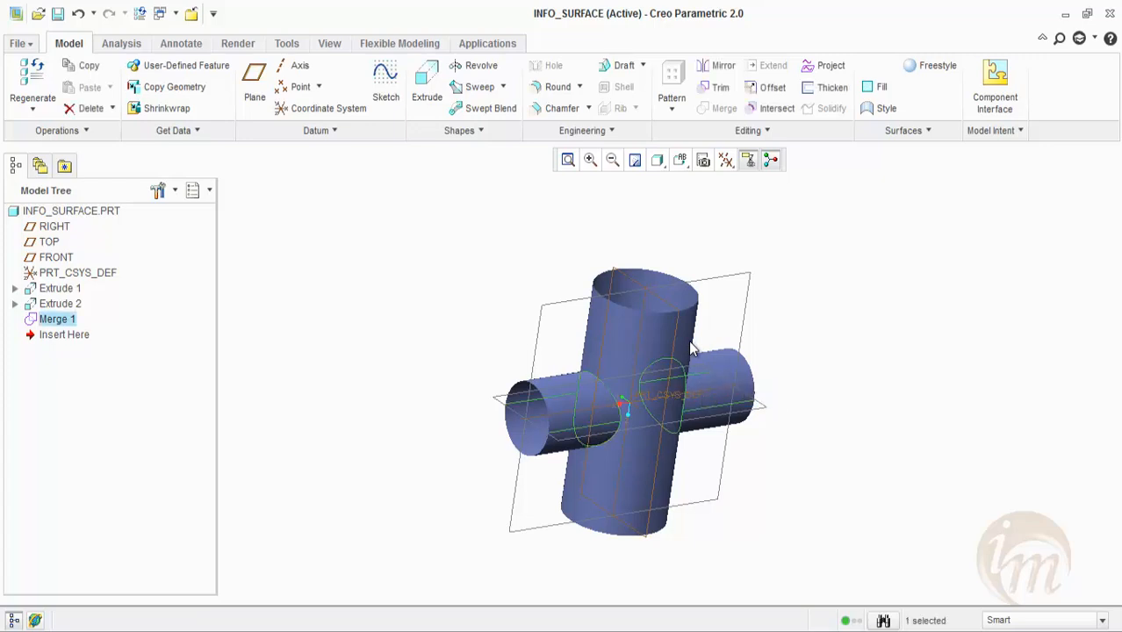
pyautogui.moveTo(690, 342); pyautogui.dragTo(691, 349, button='middle')
pyautogui.click(690, 342)
pyautogui.click(690, 348)
pyautogui.hotkey('ctrl', 'd')
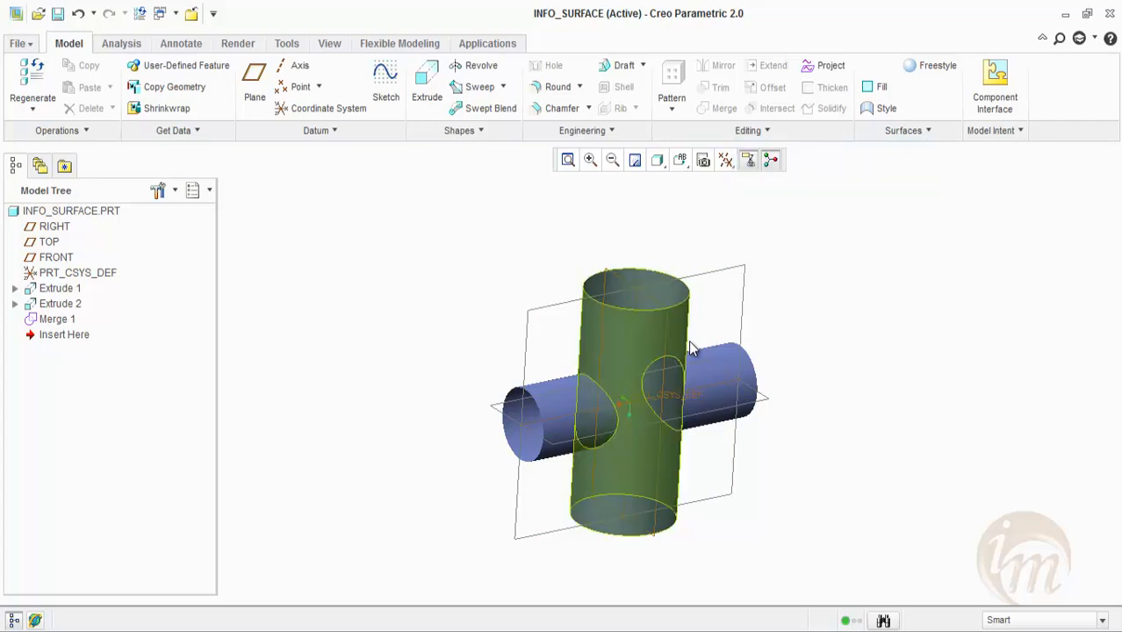
pyautogui.click(690, 349)
pyautogui.click(690, 349)
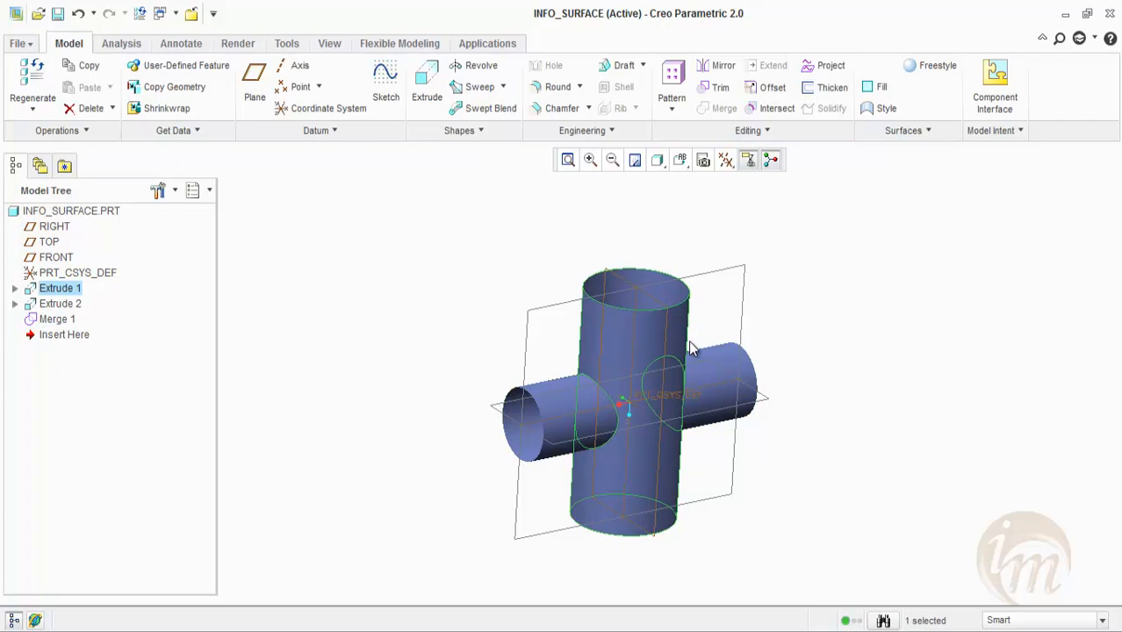
pyautogui.click(690, 343)
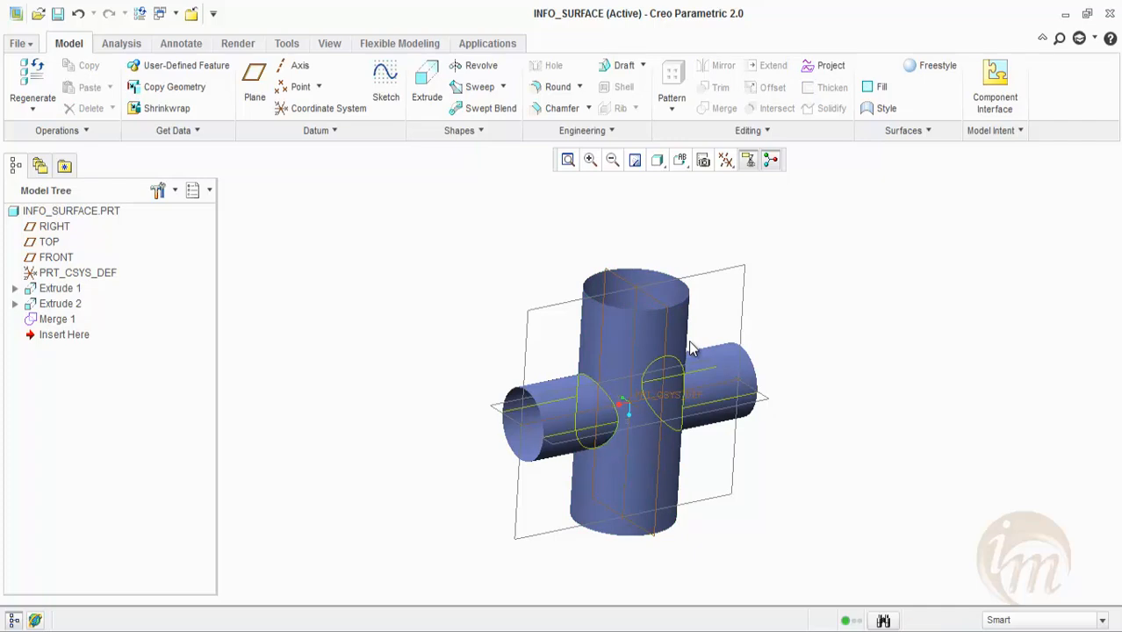
# - Extend the half-circle boundary edge at one open end of the smaller cylinder outward by about 302.3 along the original surface
pyautogui.click(691, 348)
pyautogui.click(690, 349)
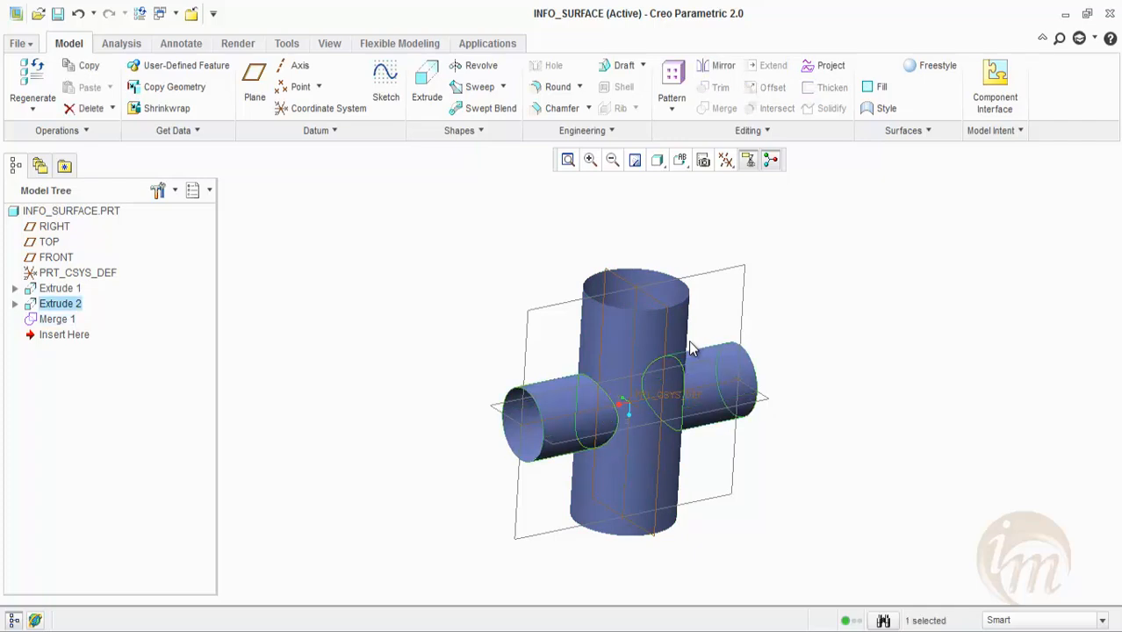
pyautogui.scroll(-1, 690, 349)
pyautogui.click(690, 349)
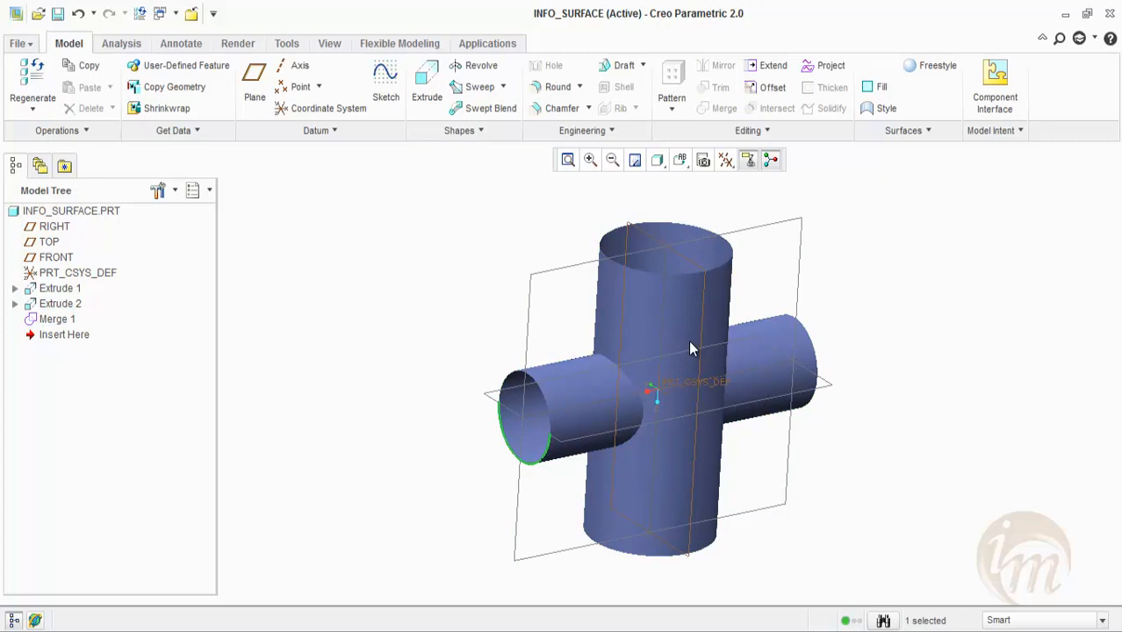
pyautogui.click(765, 65)
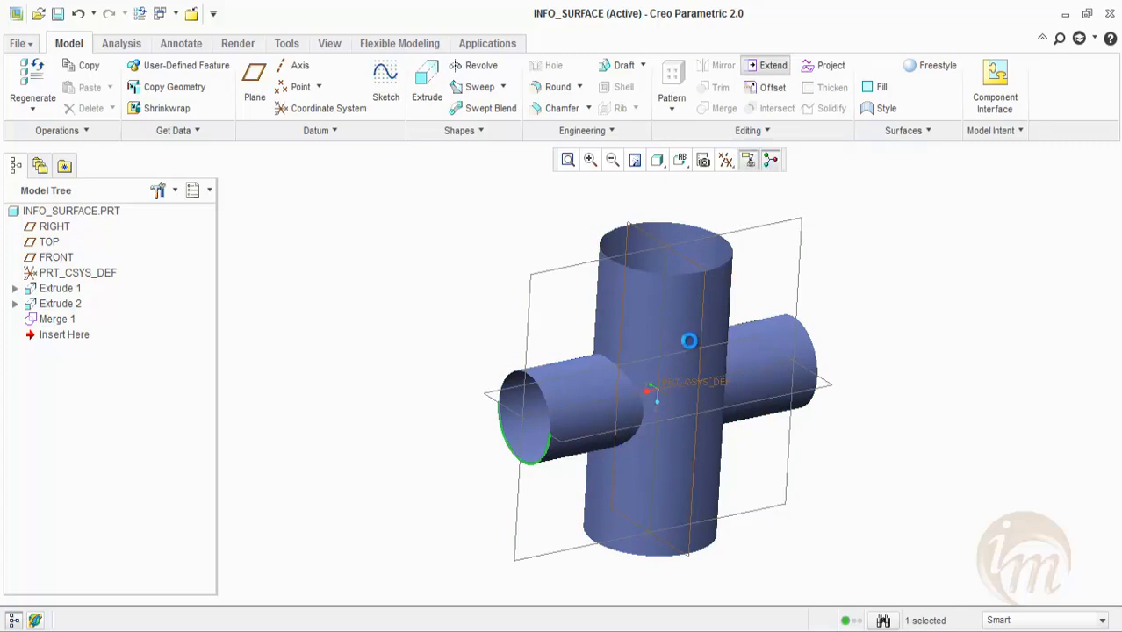
pyautogui.moveTo(690, 342); pyautogui.dragTo(690, 341, button='middle')
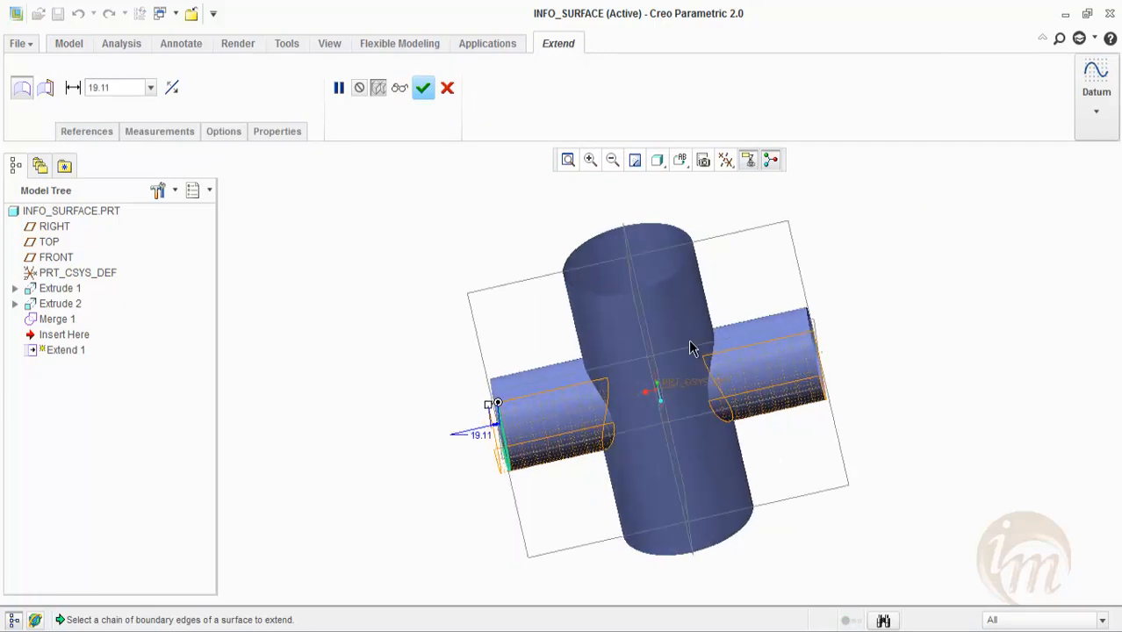
pyautogui.moveTo(489, 405); pyautogui.dragTo(357, 435)
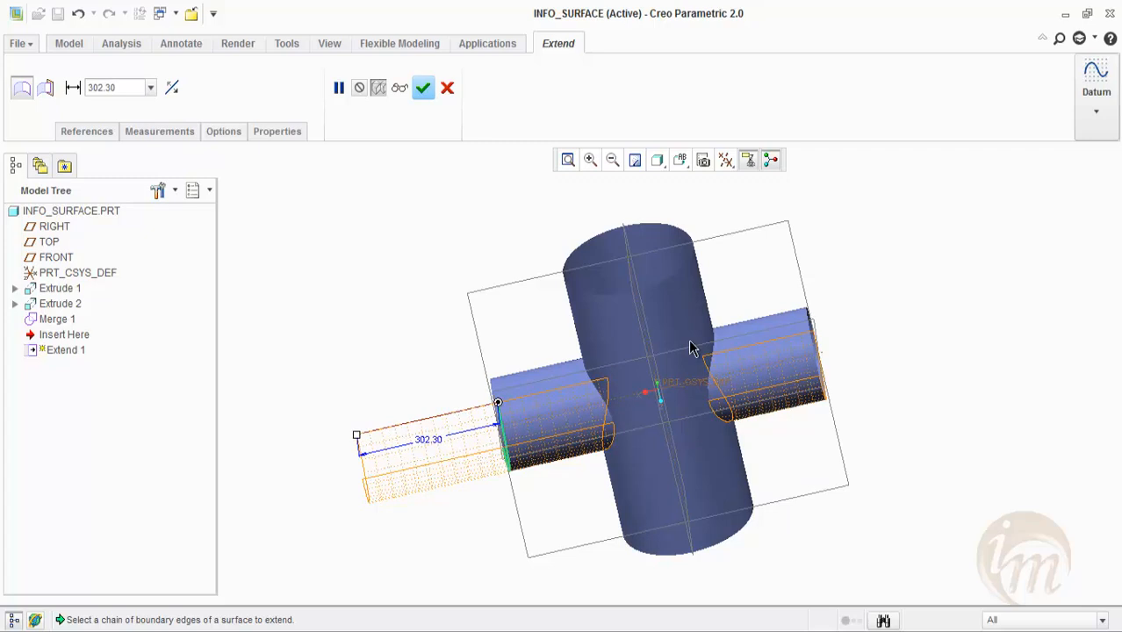
pyautogui.middleClick(690, 342)
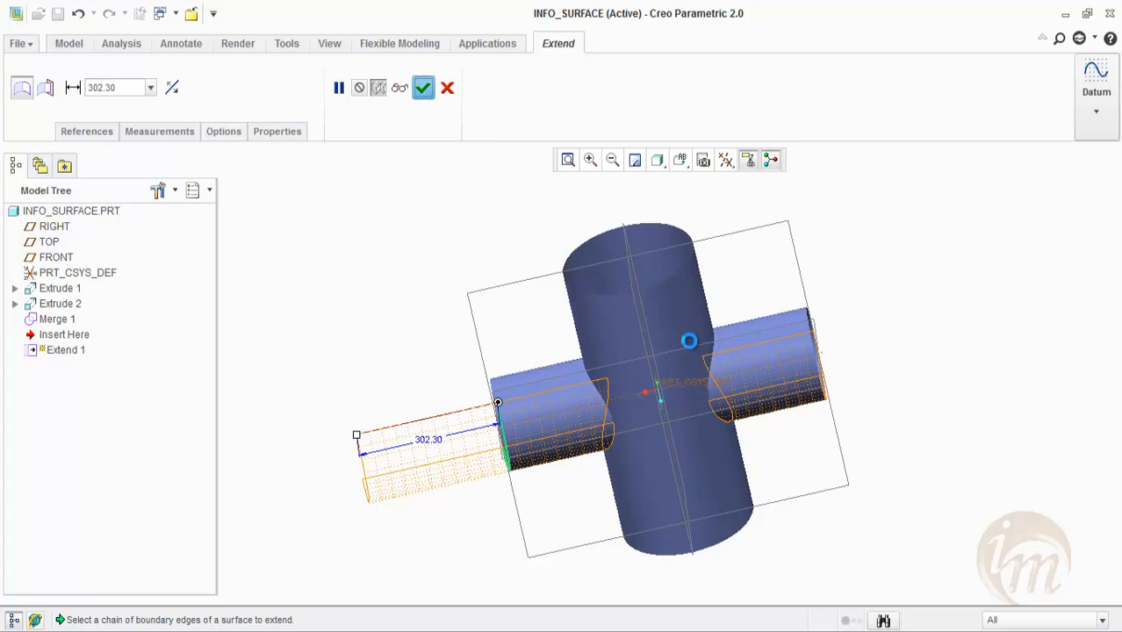
pyautogui.moveTo(690, 343); pyautogui.dragTo(690, 345, button='middle')
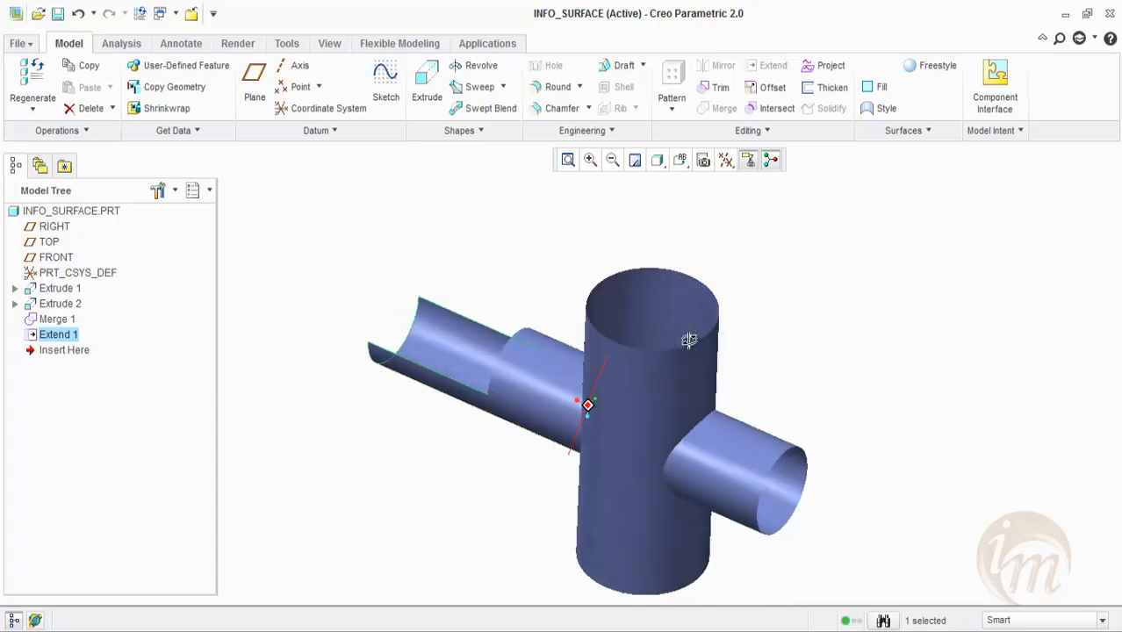
# - Start an Extend on the half-circle boundary edge at the opposite open end of the smaller cylinder
pyautogui.click(691, 348)
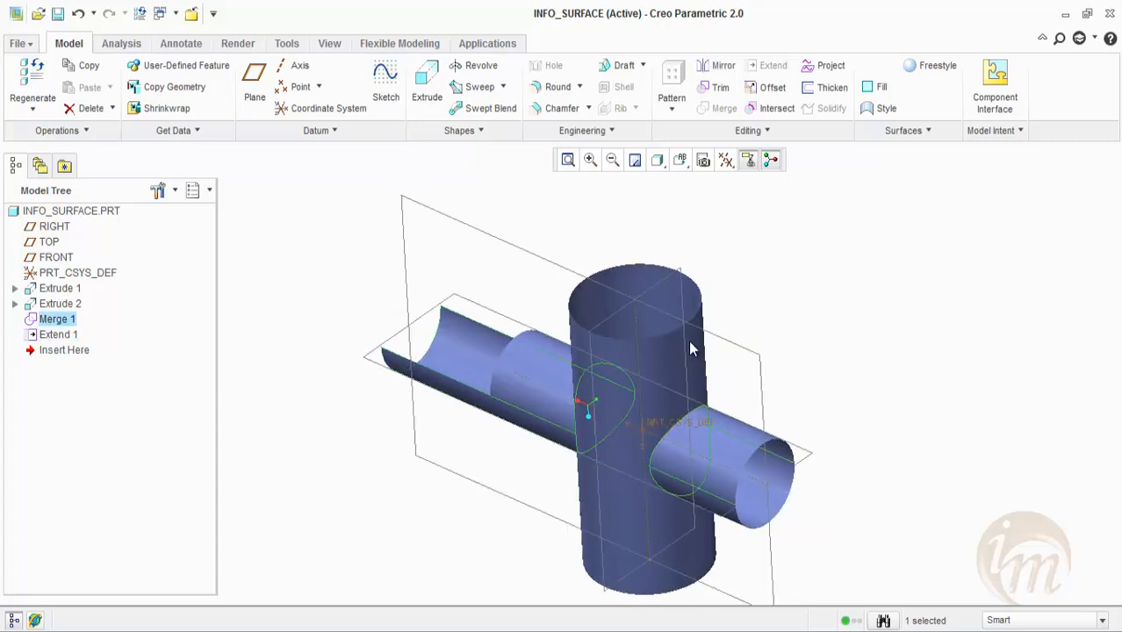
pyautogui.click(691, 349)
pyautogui.click(691, 348)
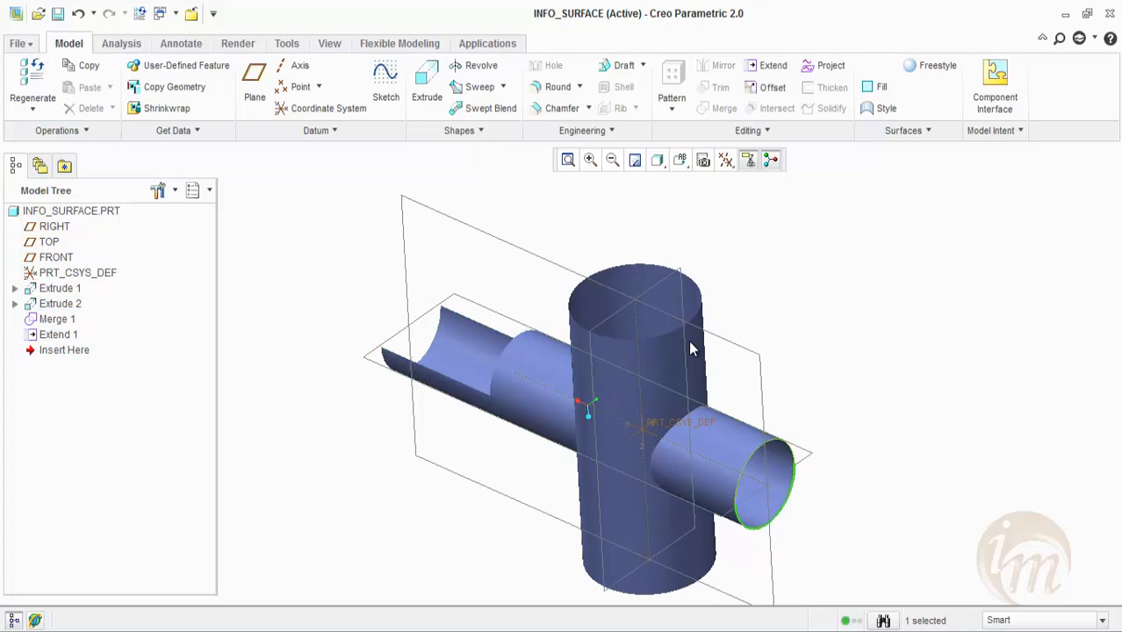
pyautogui.click(765, 66)
pyautogui.moveTo(691, 348); pyautogui.dragTo(691, 349, button='middle')
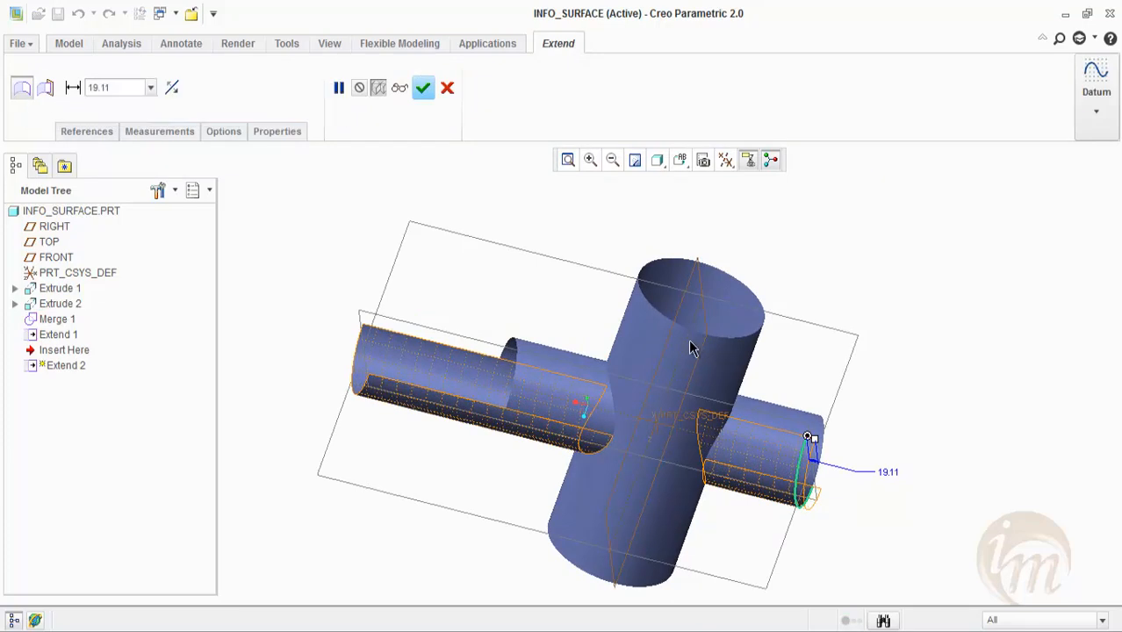
# - Try to extend the selected half-circle edge of the horizontal pipe up to the RIGHT datum plane
pyautogui.click(45, 88)
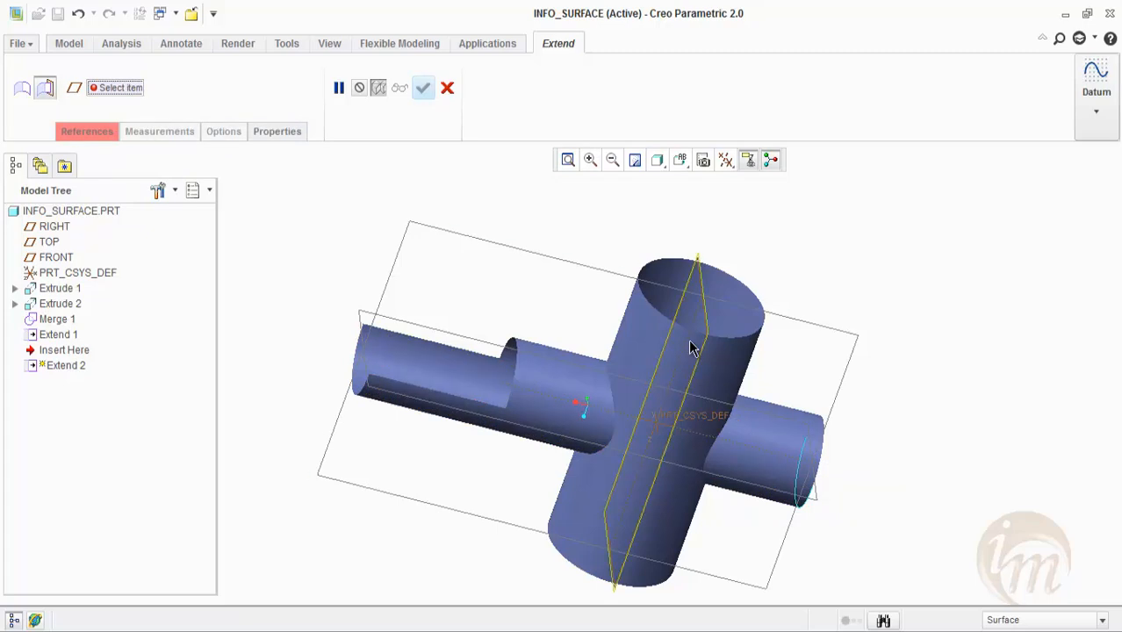
pyautogui.click(692, 347)
pyautogui.moveTo(693, 346)
pyautogui.mouseDown(button='middle')
pyautogui.moveTo(690, 338)
pyautogui.moveTo(694, 346)
pyautogui.mouseUp(button='middle')
pyautogui.middleClick(691, 349)
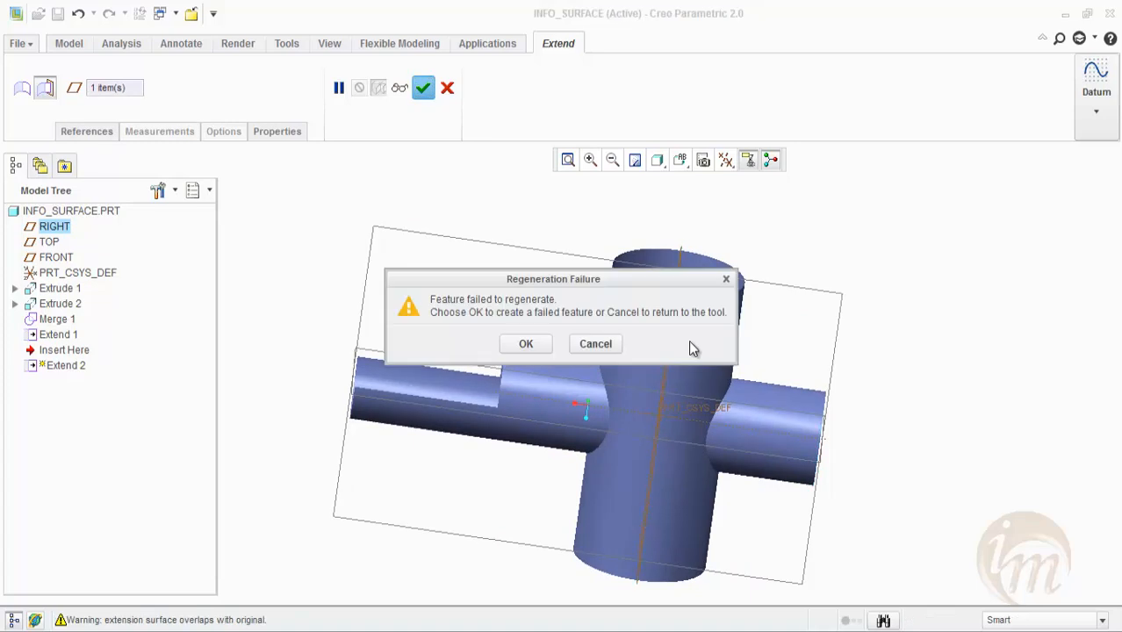
pyautogui.press('Escape')
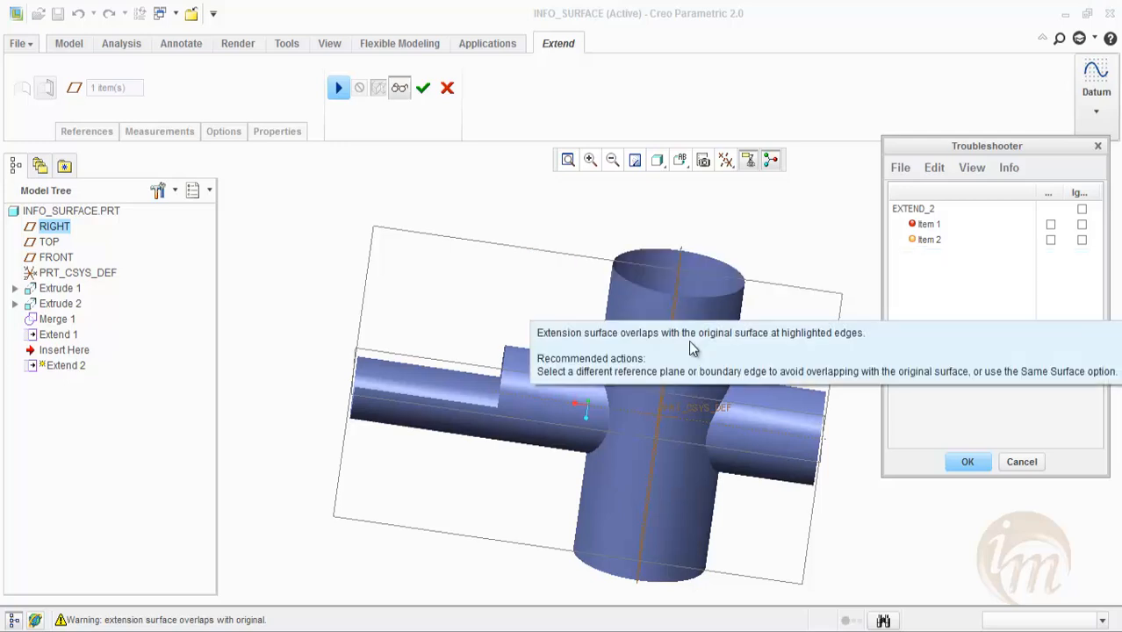
pyautogui.click(929, 223)
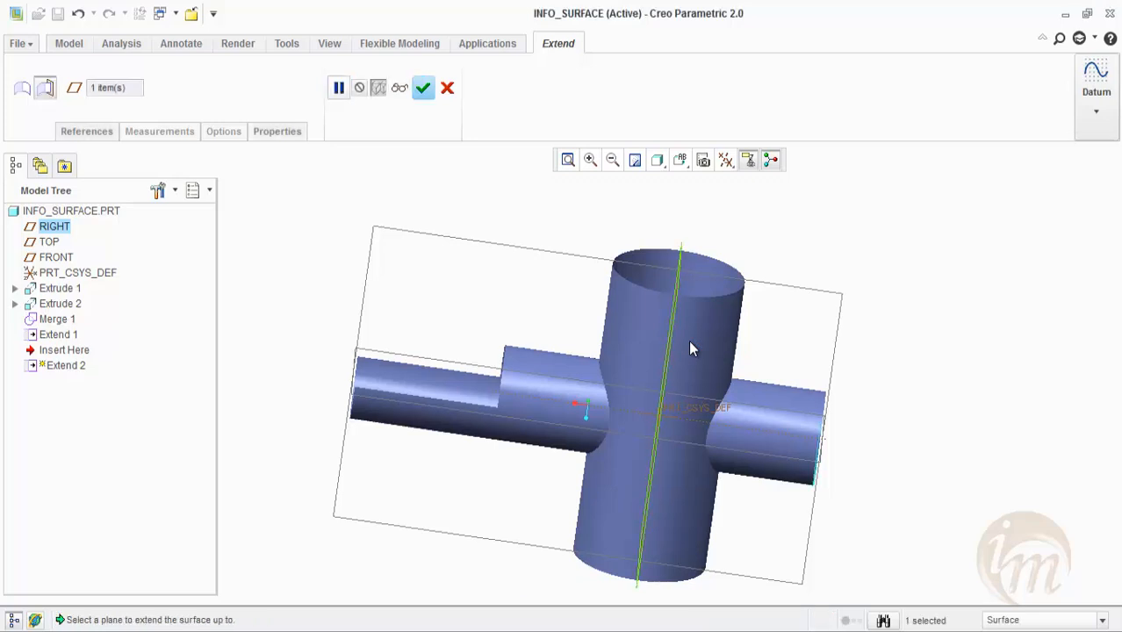
# - Try to extend the half-circle pipe edge inward along the original surface, with a distance of about 78.60
pyautogui.click(22, 88)
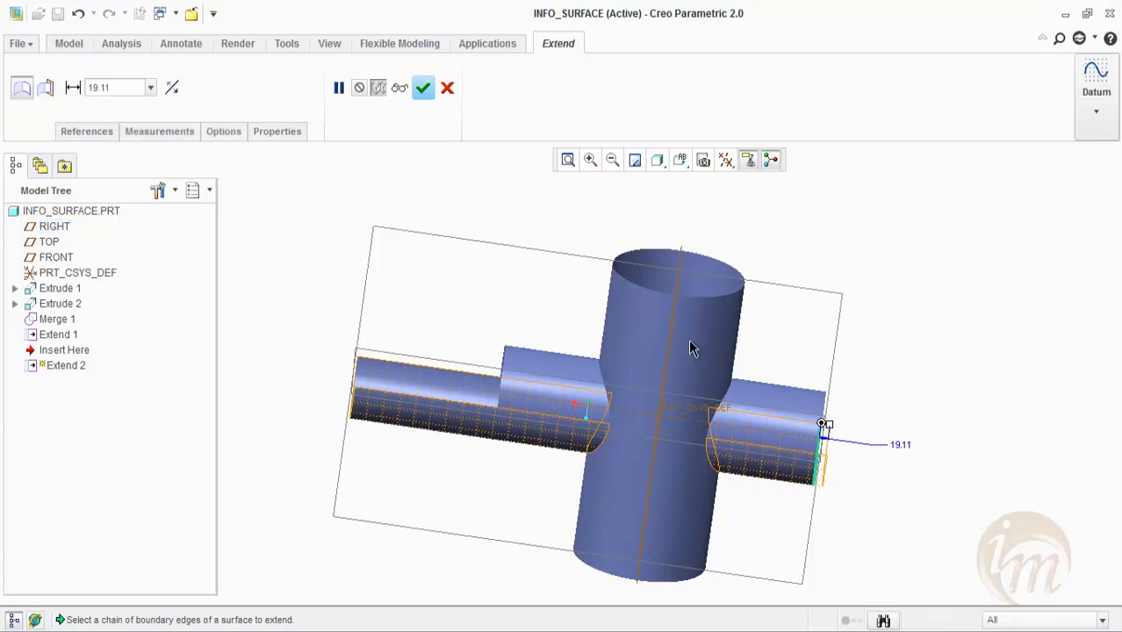
pyautogui.moveTo(829, 424); pyautogui.dragTo(782, 416)
pyautogui.scroll(3, 690, 342)
pyautogui.moveTo(690, 343); pyautogui.dragTo(690, 341, button='middle')
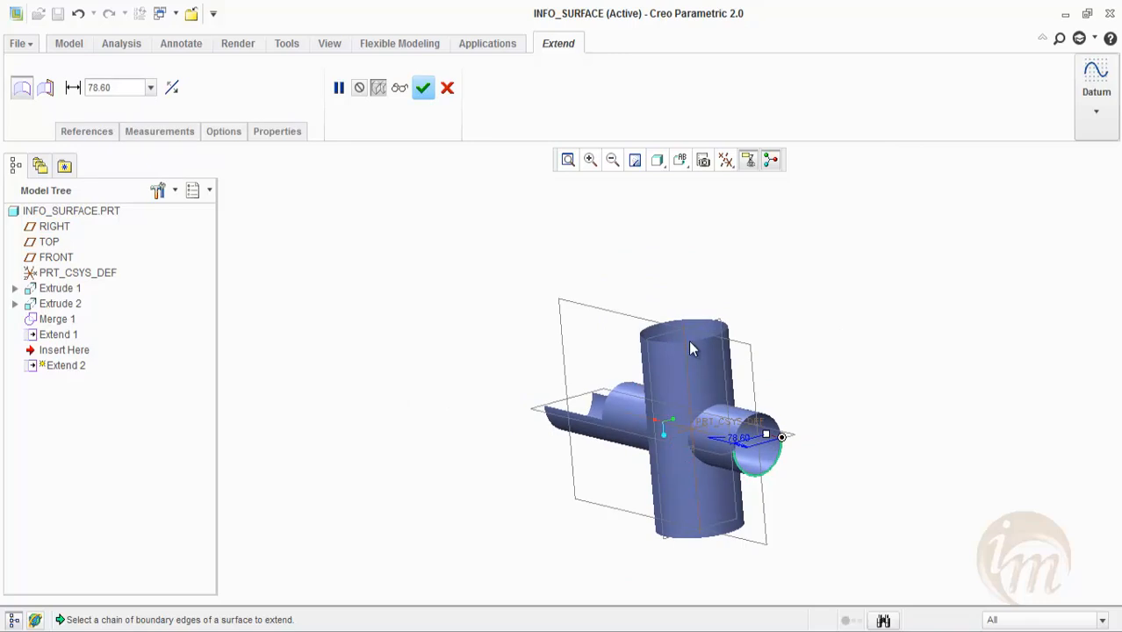
pyautogui.middleClick(690, 342)
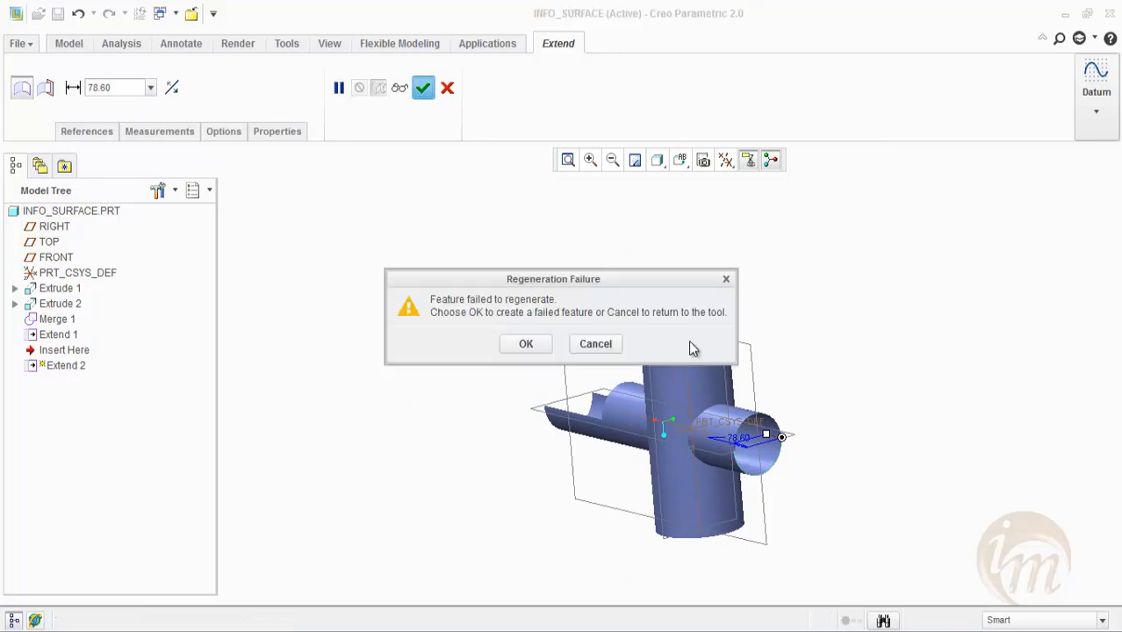
pyautogui.middleClick(690, 343)
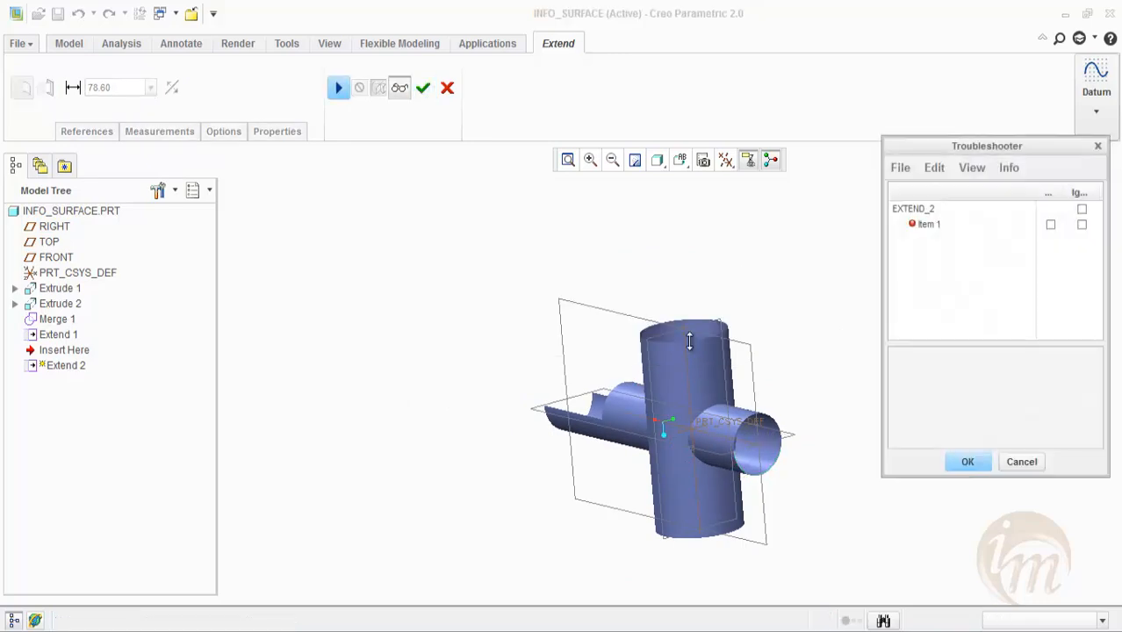
pyautogui.middleClick(690, 350)
pyautogui.moveTo(690, 349); pyautogui.dragTo(690, 348, button='middle')
pyautogui.middleClick(690, 349)
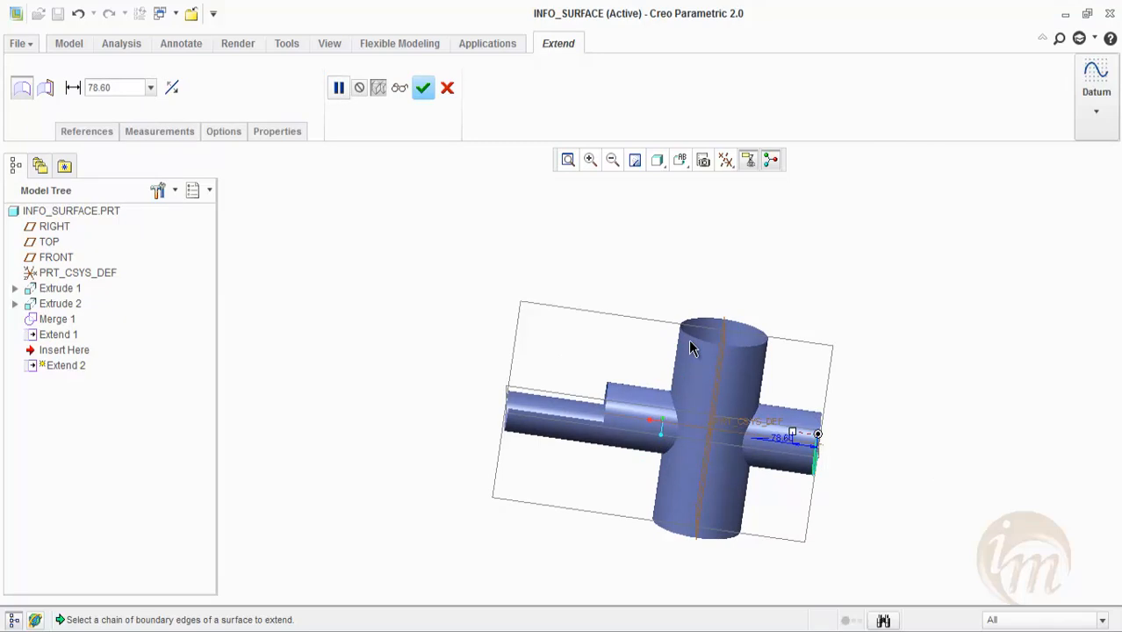
# - Extend the half-circle pipe edge outward along the original surface, well beyond the pipe's end, and accept the feature
pyautogui.moveTo(879, 444); pyautogui.dragTo(985, 460)
pyautogui.middleClick(690, 348)
pyautogui.moveTo(691, 346); pyautogui.dragTo(691, 348, button='middle')
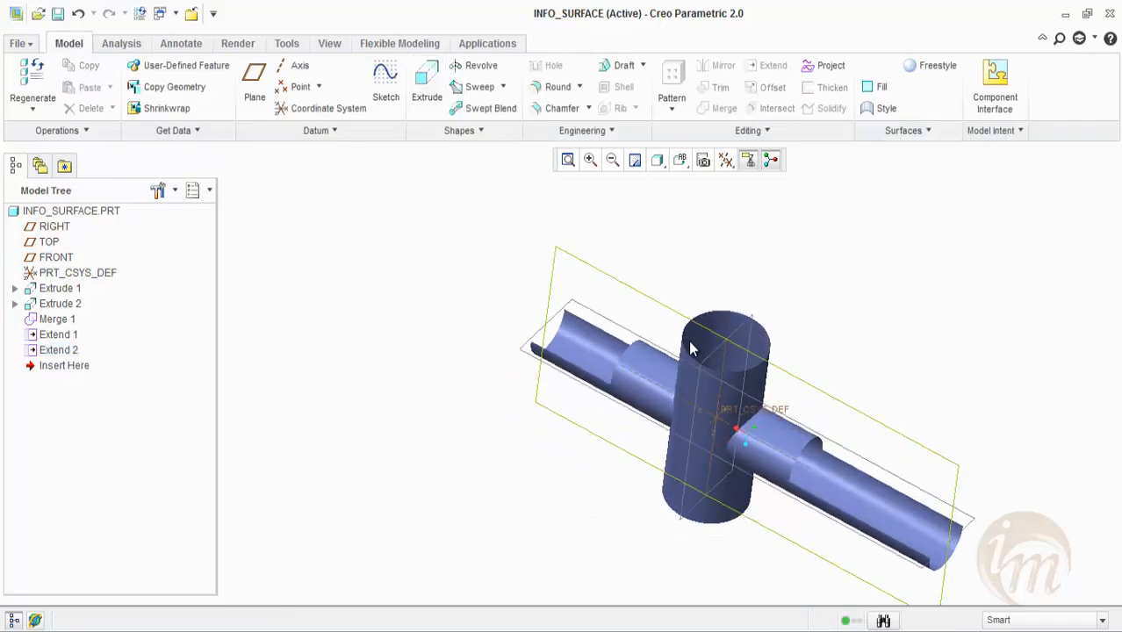
# - Shorten the extended half-pipe with another Extend on its outer end edge, directed inward by about 275.60
pyautogui.click(690, 349)
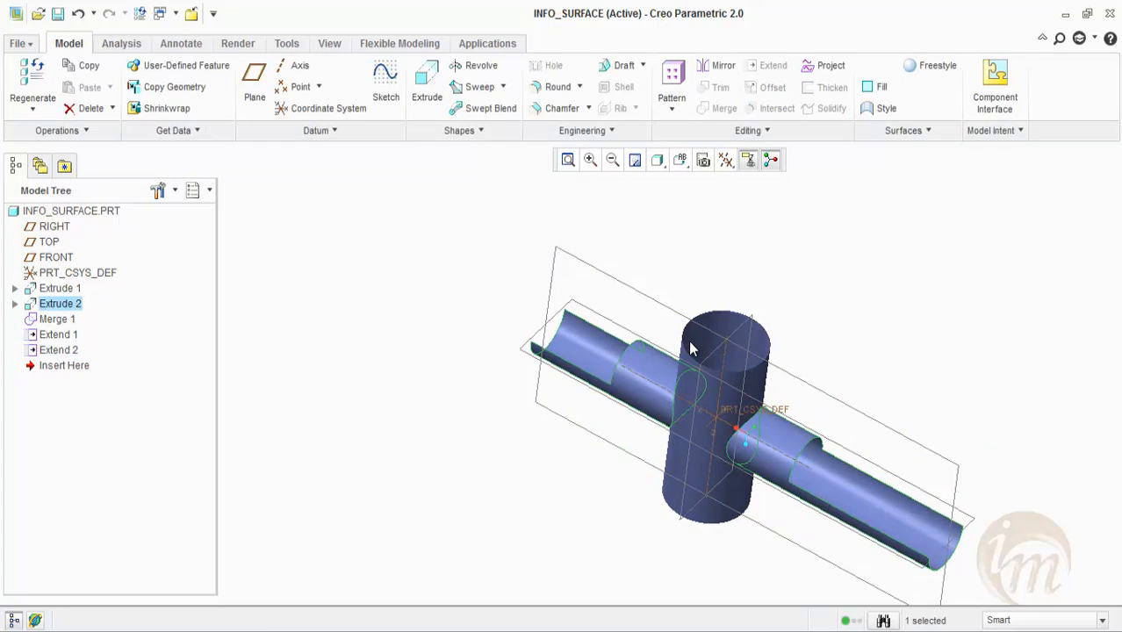
pyautogui.click(690, 348)
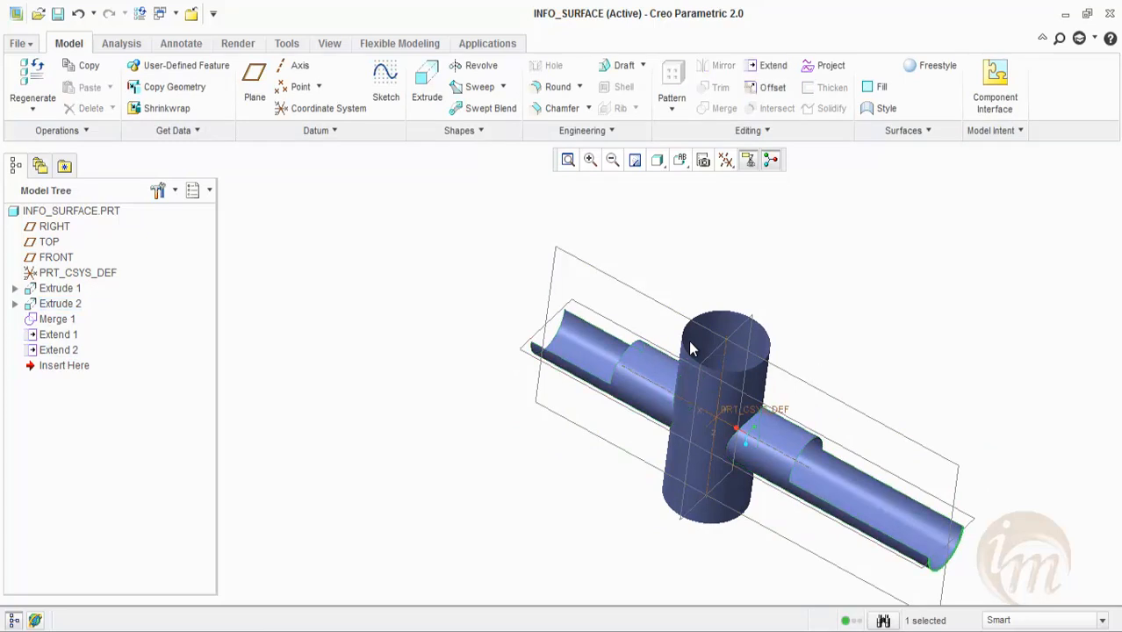
pyautogui.click(765, 66)
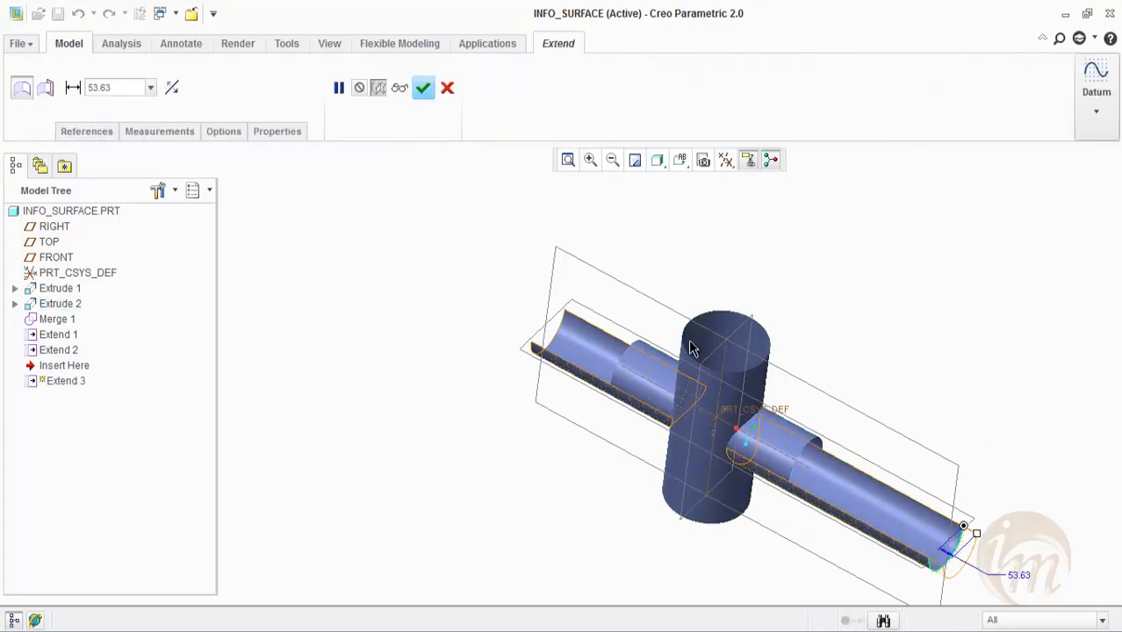
pyautogui.moveTo(977, 533); pyautogui.dragTo(890, 487)
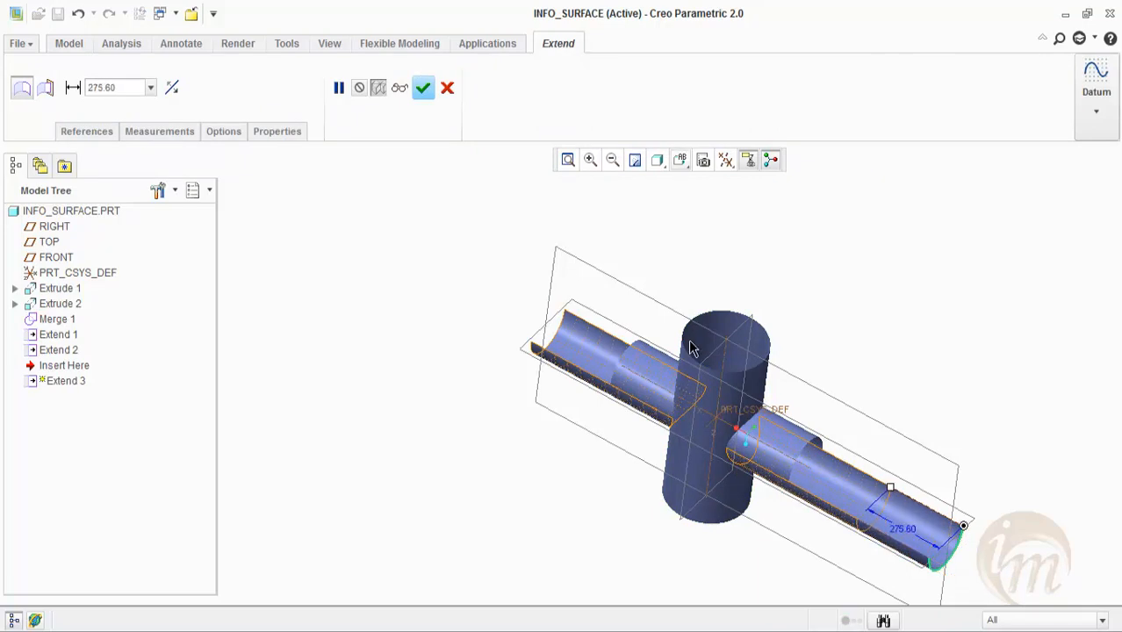
pyautogui.click(423, 87)
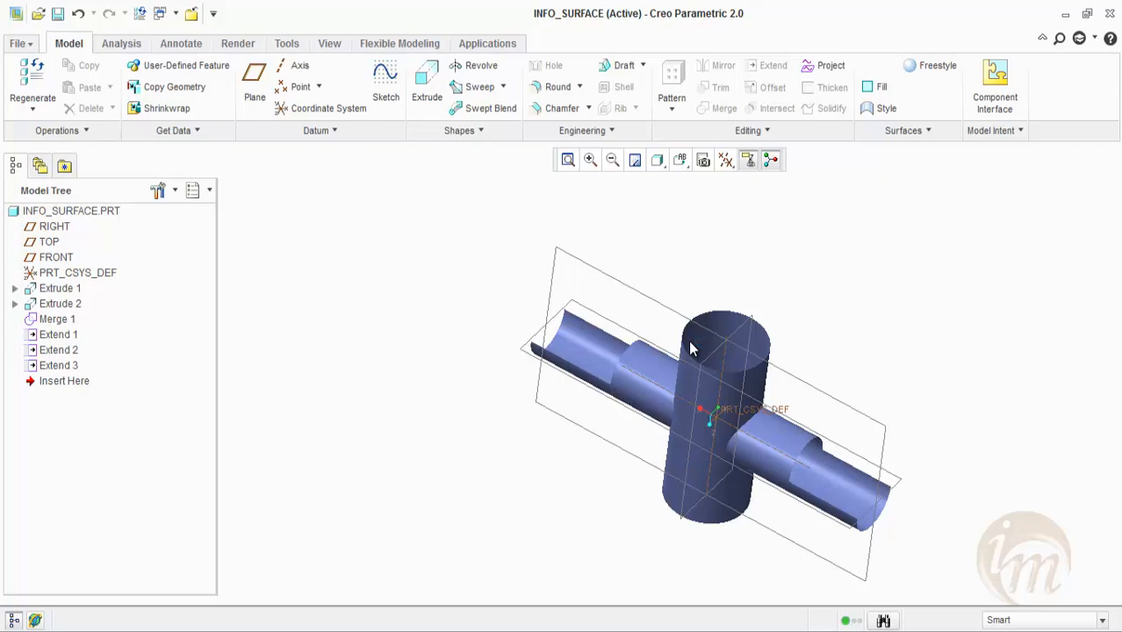
# - Delete all features from Extrude 1 through Extend 3, keeping only the datum planes and coordinate system
pyautogui.hotkey('ctrl', 'd')
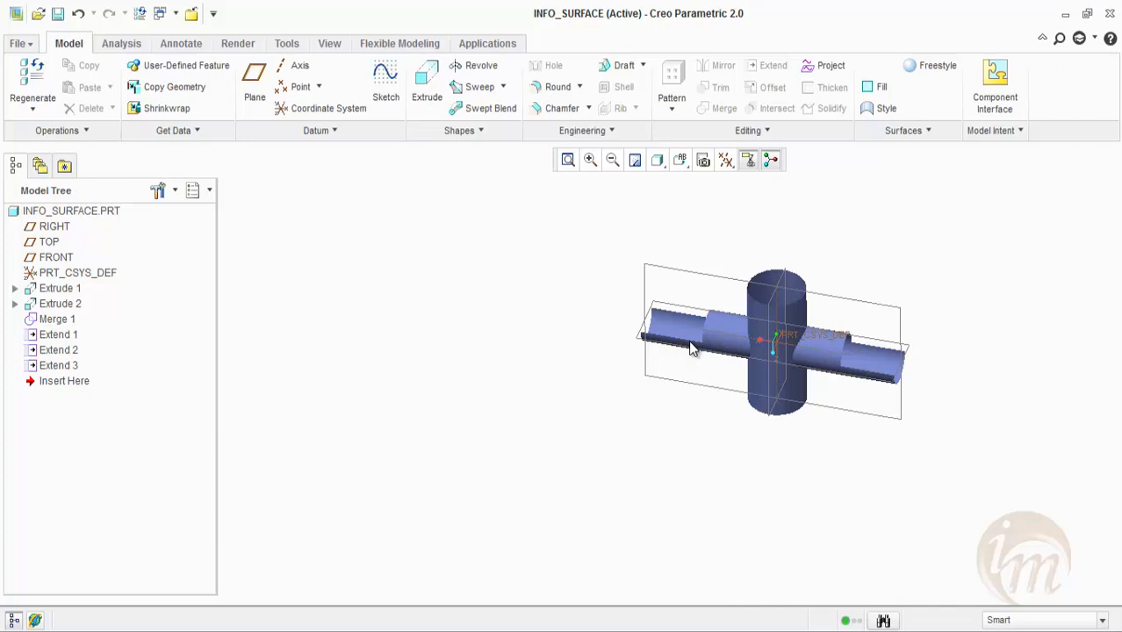
pyautogui.scroll(2, 690, 348)
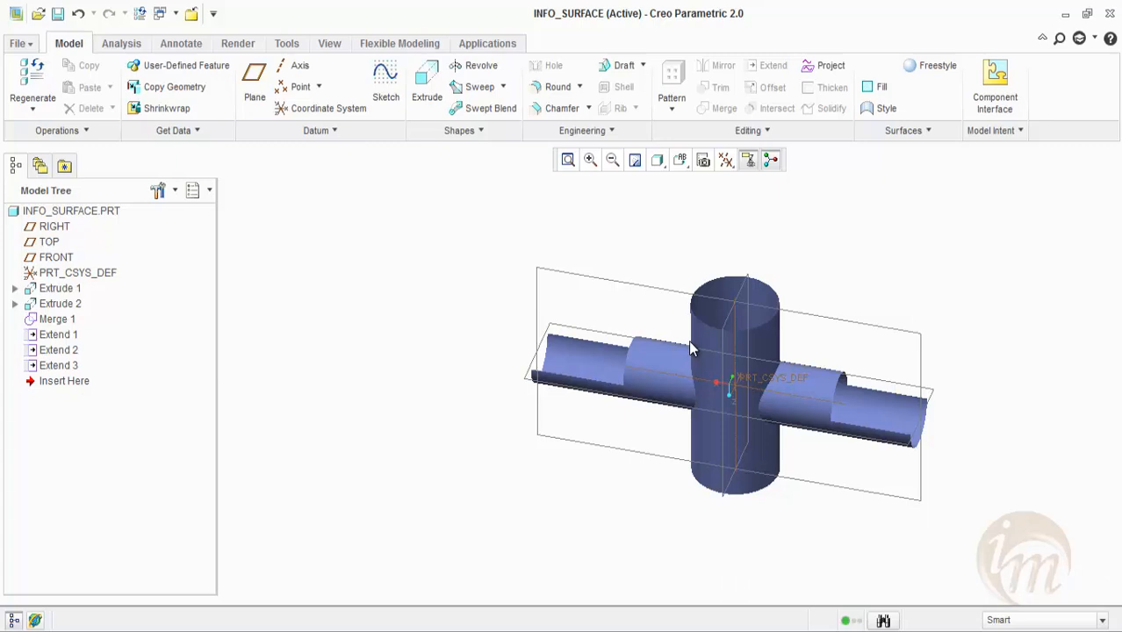
pyautogui.hotkey('ctrl', 'alt', 'a')
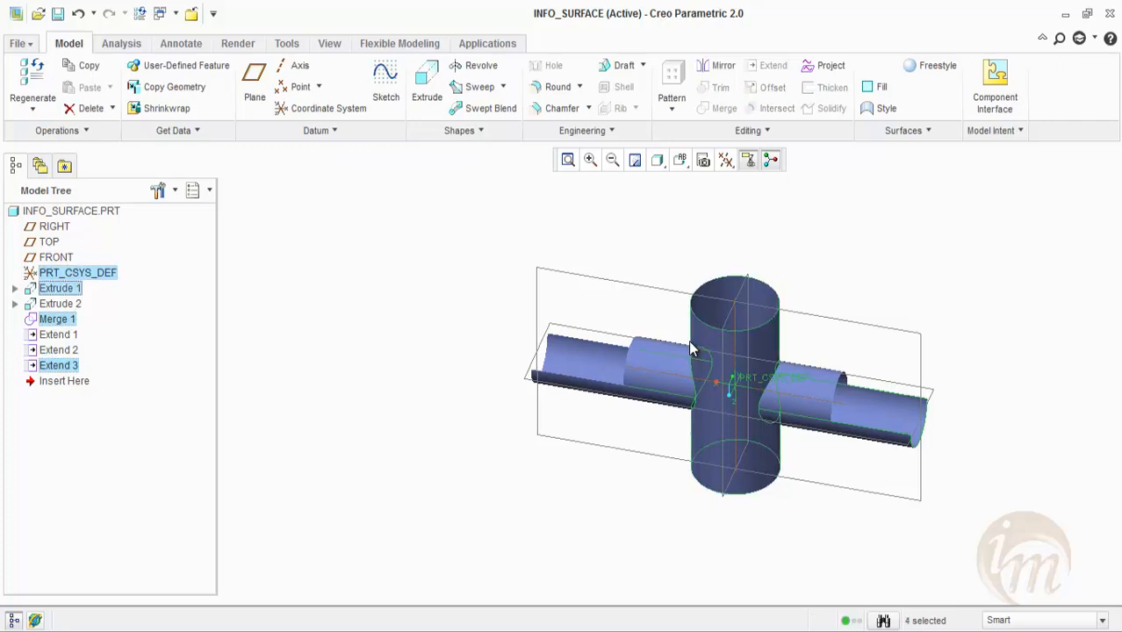
pyautogui.press('F2')
pyautogui.press('Escape')
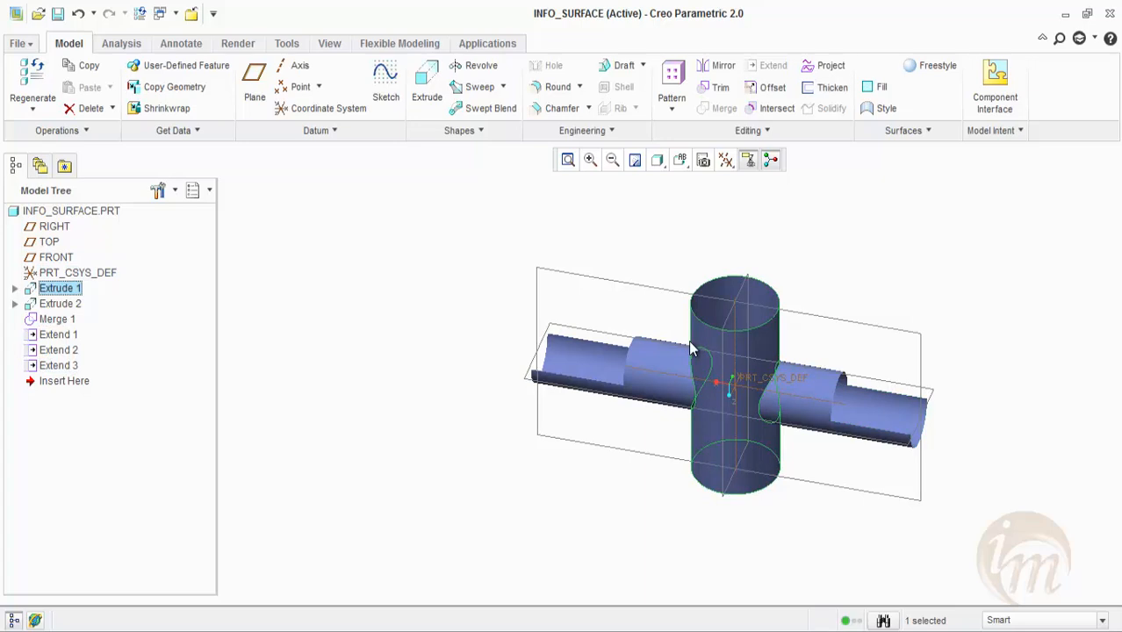
pyautogui.keyDown('ctrl'); pyautogui.click(59, 365); pyautogui.keyUp('ctrl')
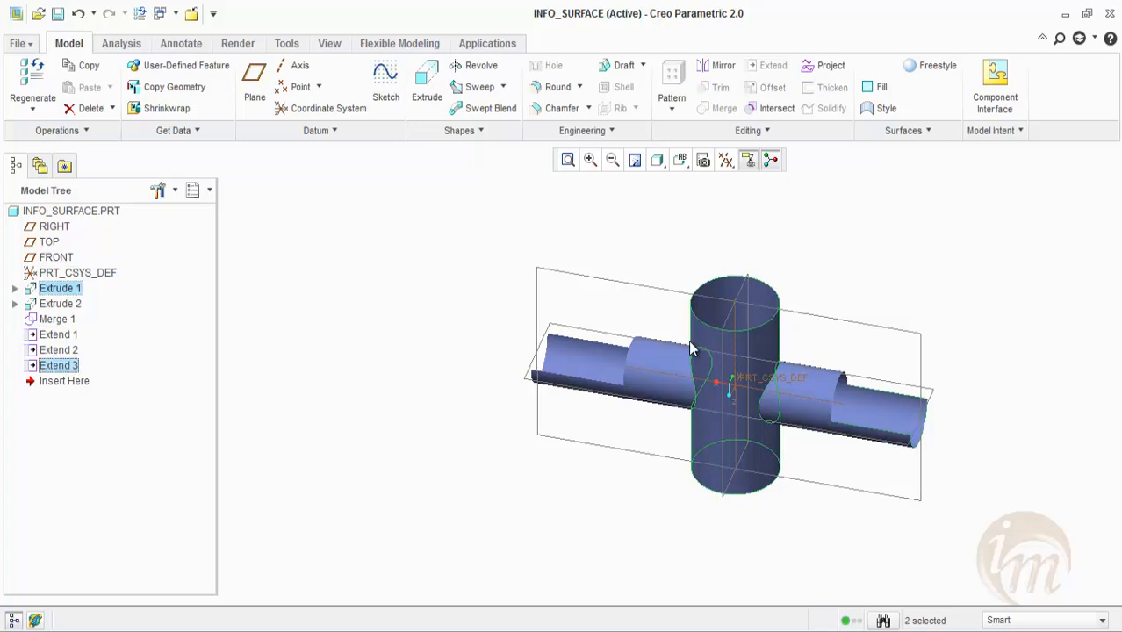
pyautogui.keyDown('shift'); pyautogui.click(49, 290); pyautogui.keyUp('shift')
pyautogui.rightClick(47, 292)
pyautogui.click(84, 327)
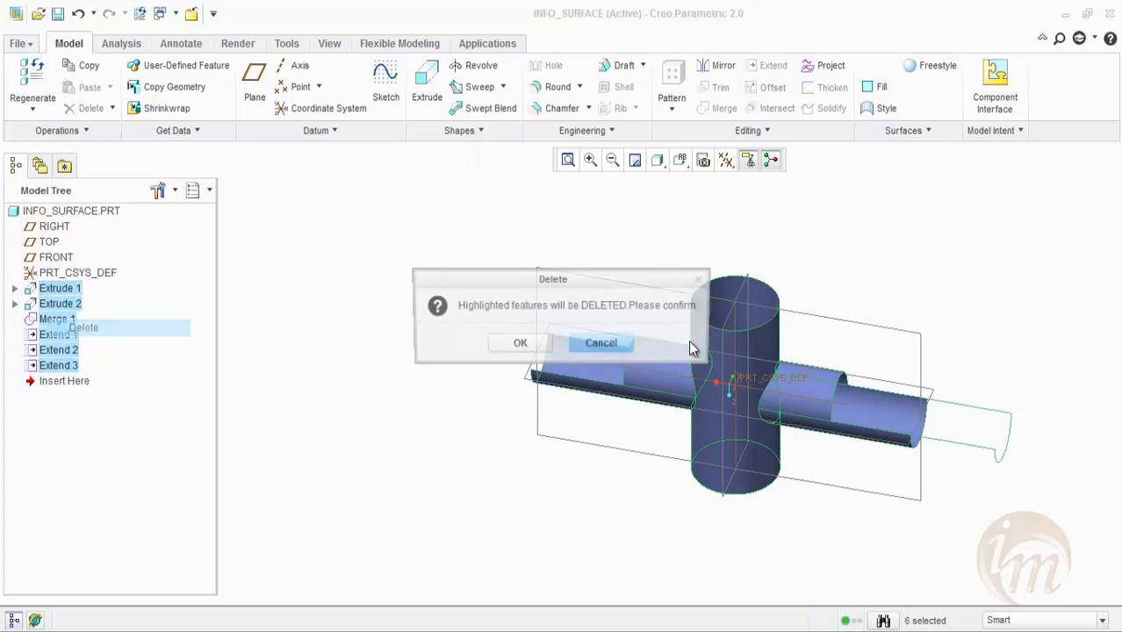
pyautogui.click(519, 342)
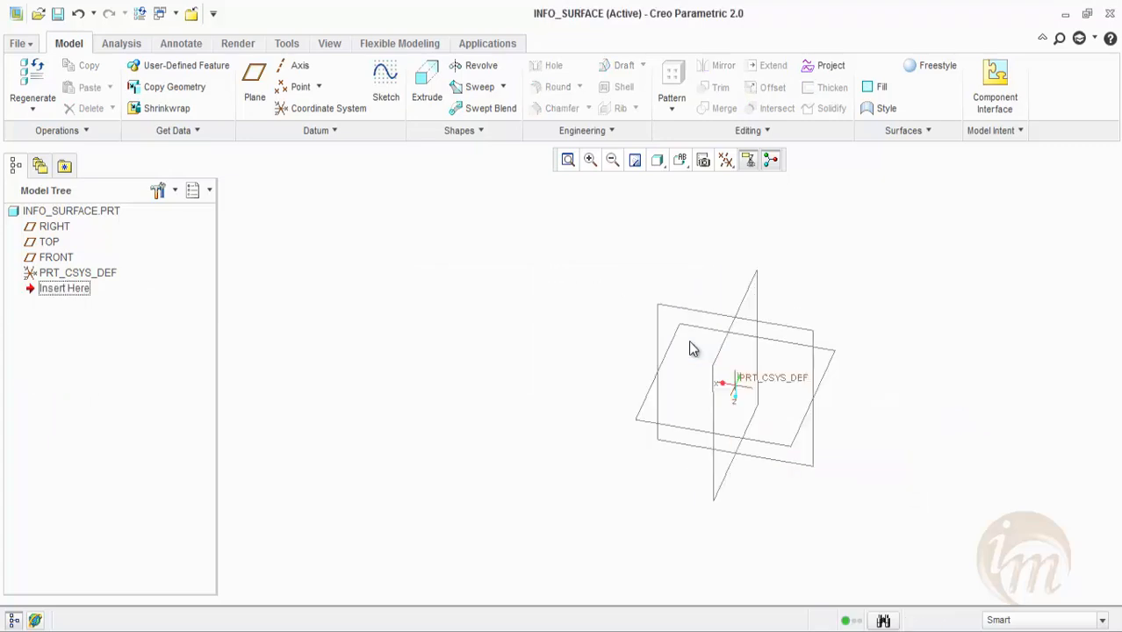
# - Sketch a rectangle around the origin on a datum plane and extrude it as a solid block about 88 deep
pyautogui.hotkey('ctrl', 'd')
pyautogui.press('x')
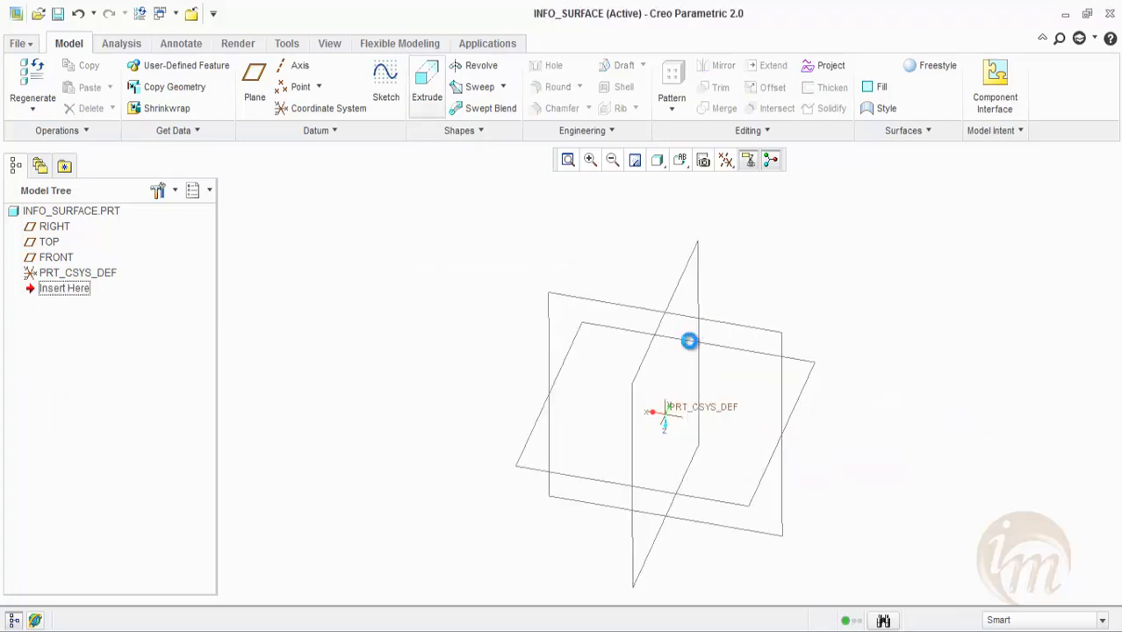
pyautogui.click(690, 341)
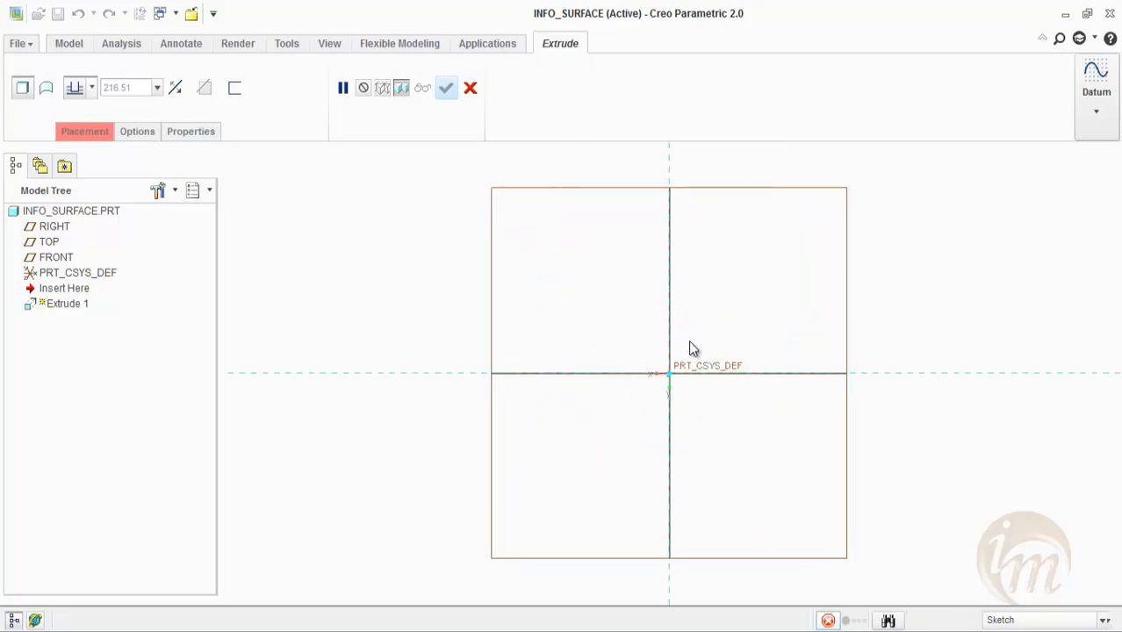
pyautogui.click(519, 260)
pyautogui.click(809, 505)
pyautogui.click(990, 83)
pyautogui.moveTo(690, 342); pyautogui.dragTo(562, 386, button='middle')
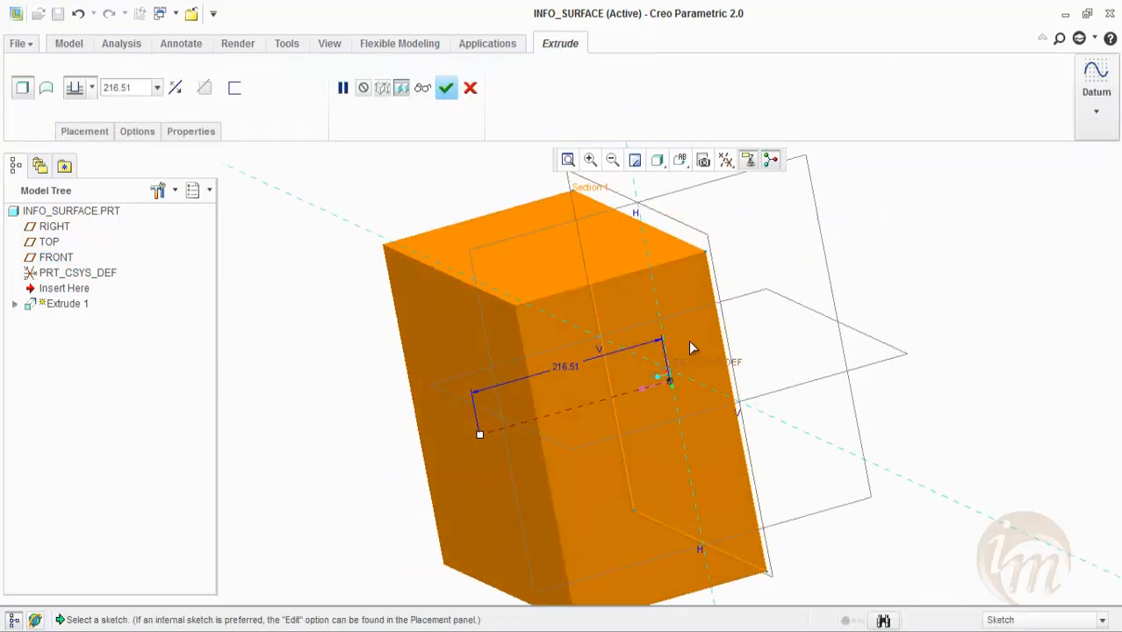
pyautogui.moveTo(479, 434); pyautogui.dragTo(591, 402)
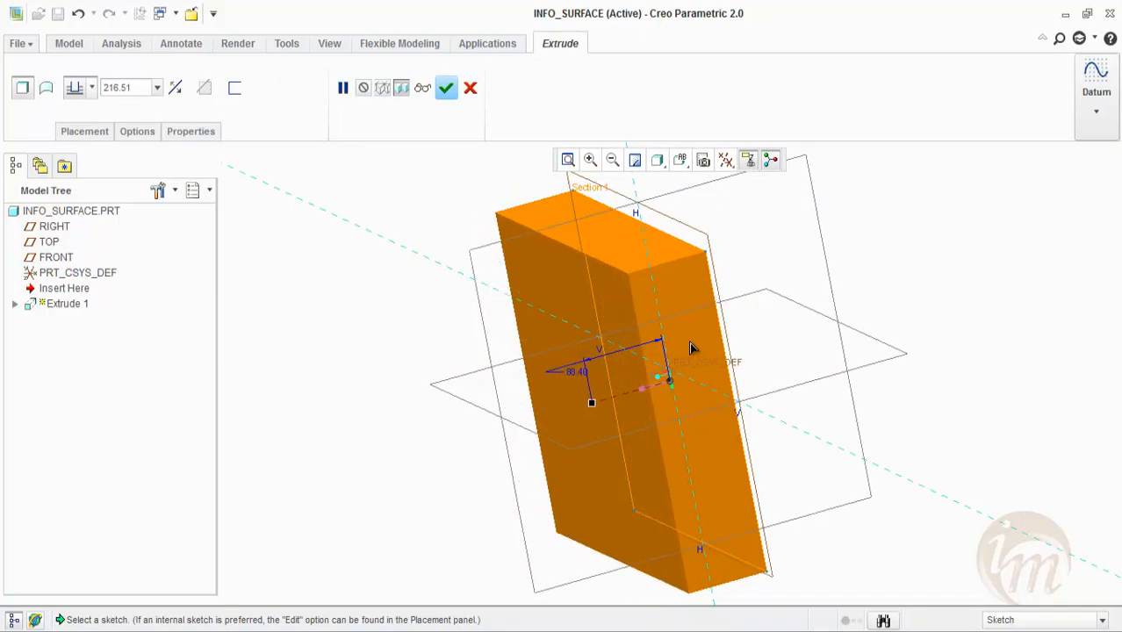
pyautogui.middleClick(690, 349)
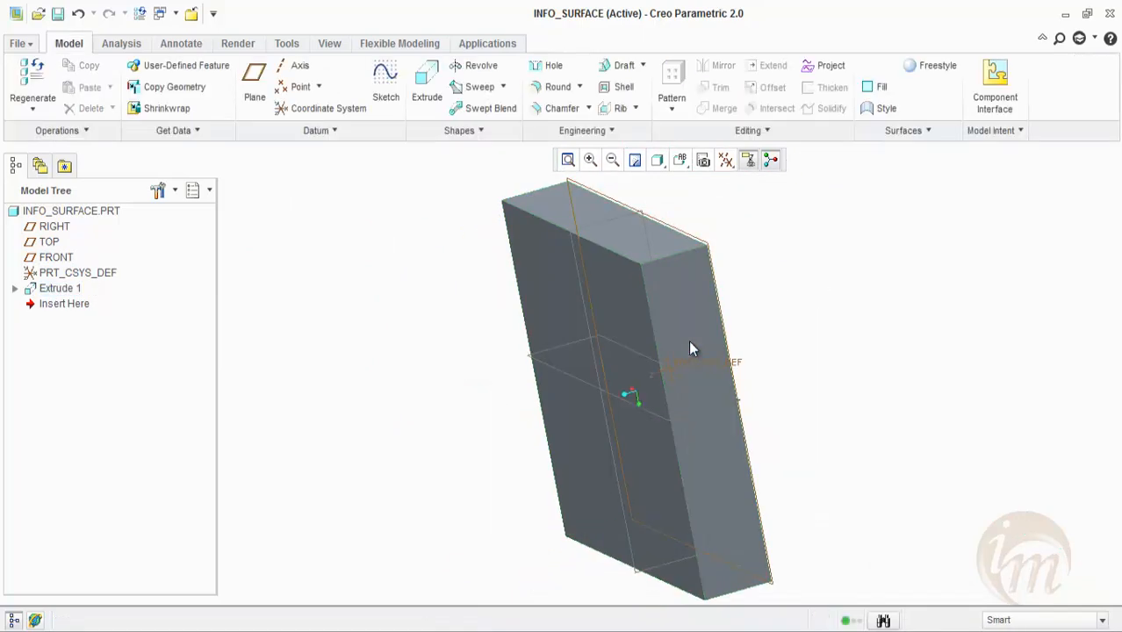
# - Create a sketch on the block's large face with a smaller rectangle drawn well inside the face's edges
pyautogui.hotkey('ctrl', 'd')
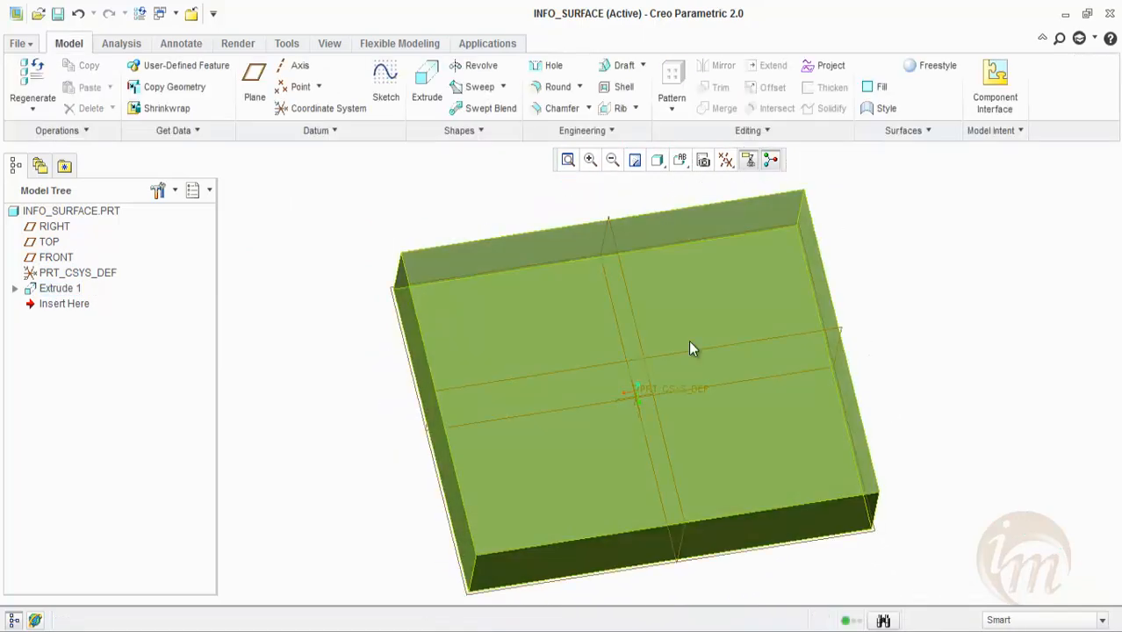
pyautogui.click(690, 343)
pyautogui.click(386, 85)
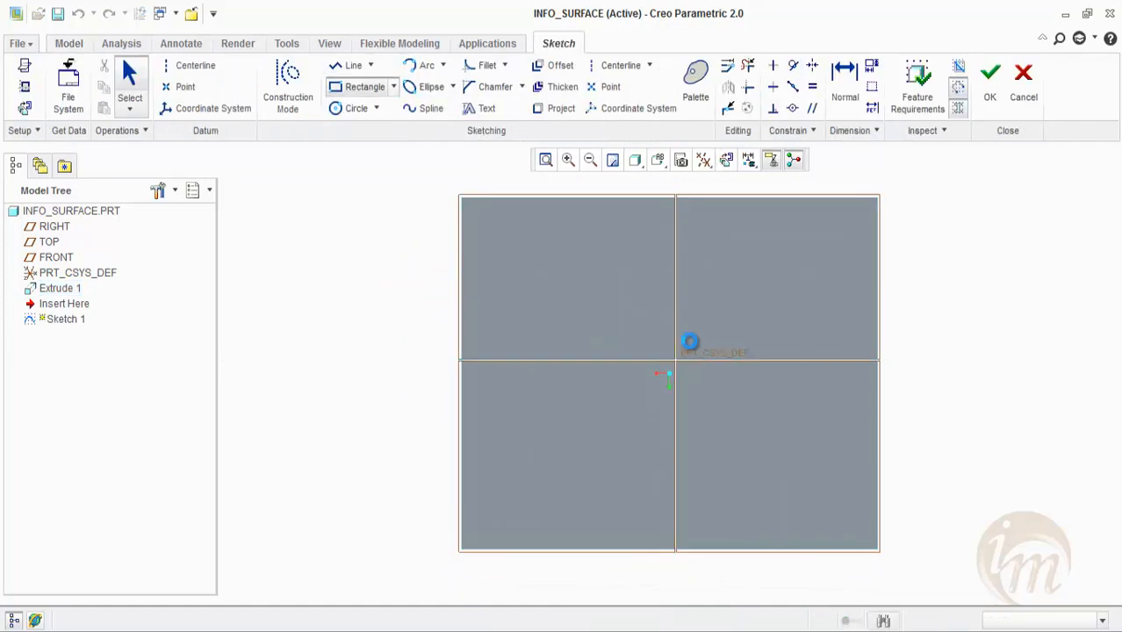
pyautogui.click(364, 87)
pyautogui.click(548, 278)
pyautogui.click(790, 482)
pyautogui.click(989, 84)
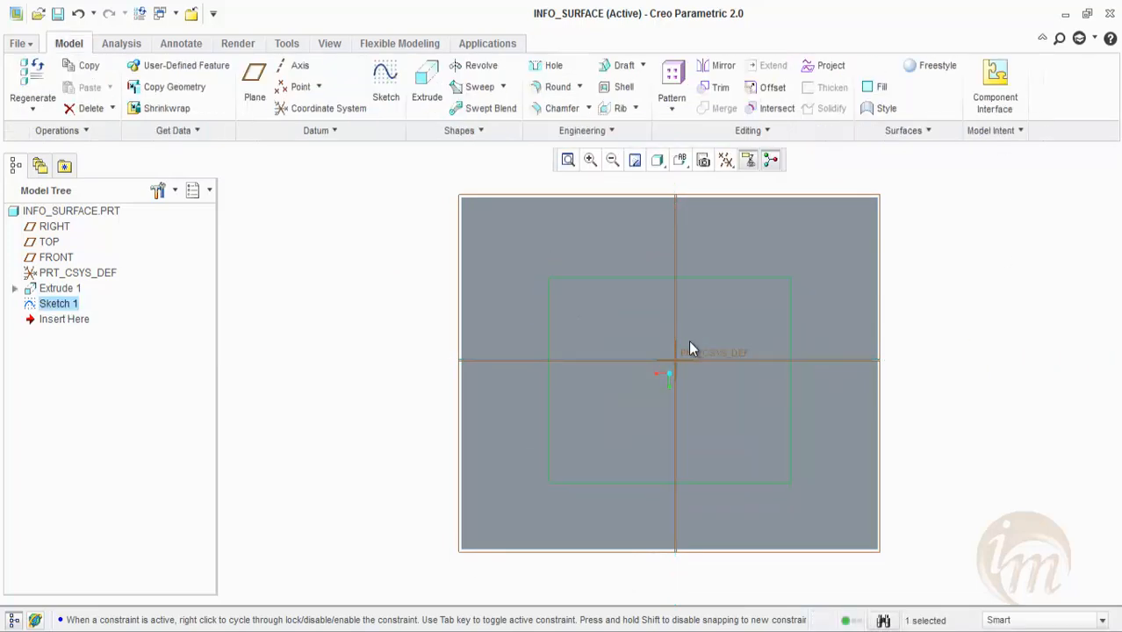
pyautogui.hotkey('ctrl', 'd')
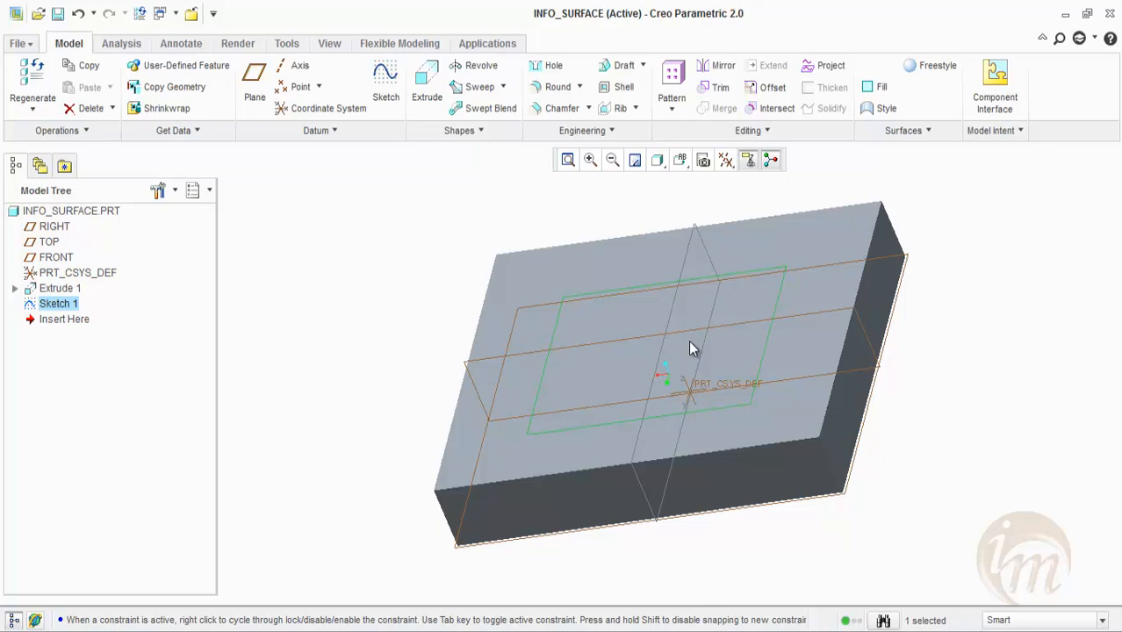
# - Start a standard Offset on the block's large top face
pyautogui.click(690, 349)
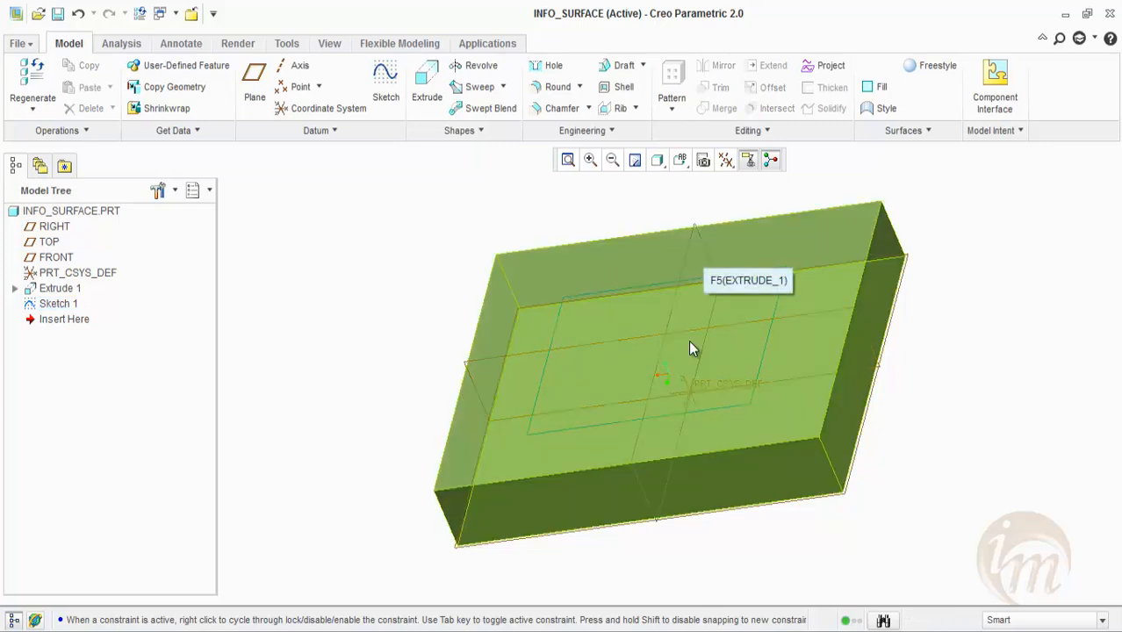
pyautogui.hotkey('ctrl', 'g')
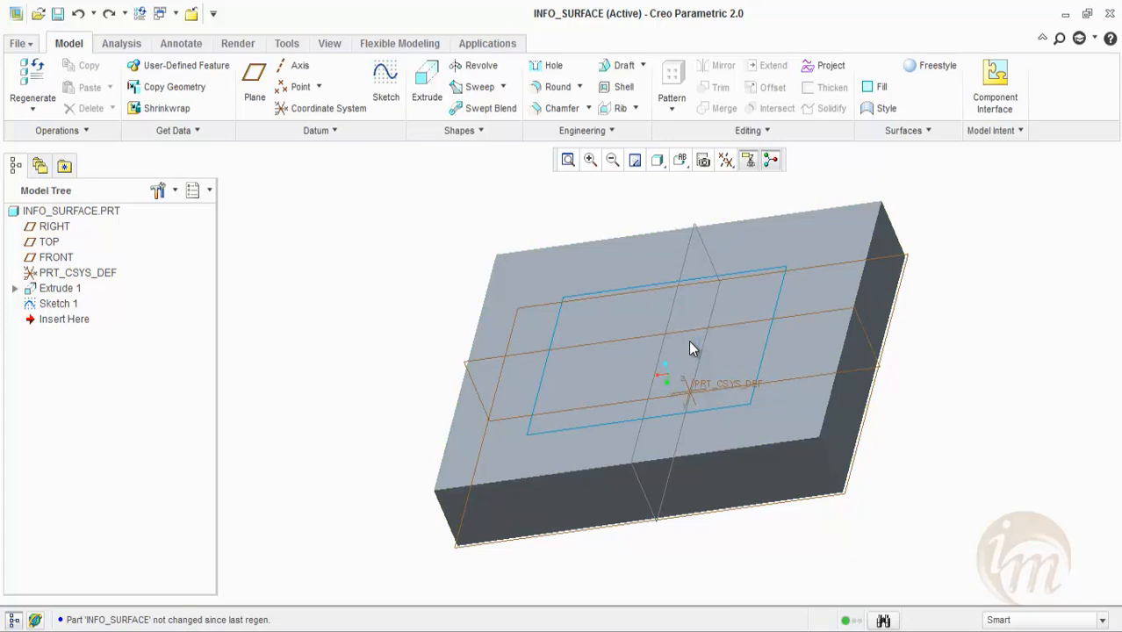
pyautogui.click(690, 349)
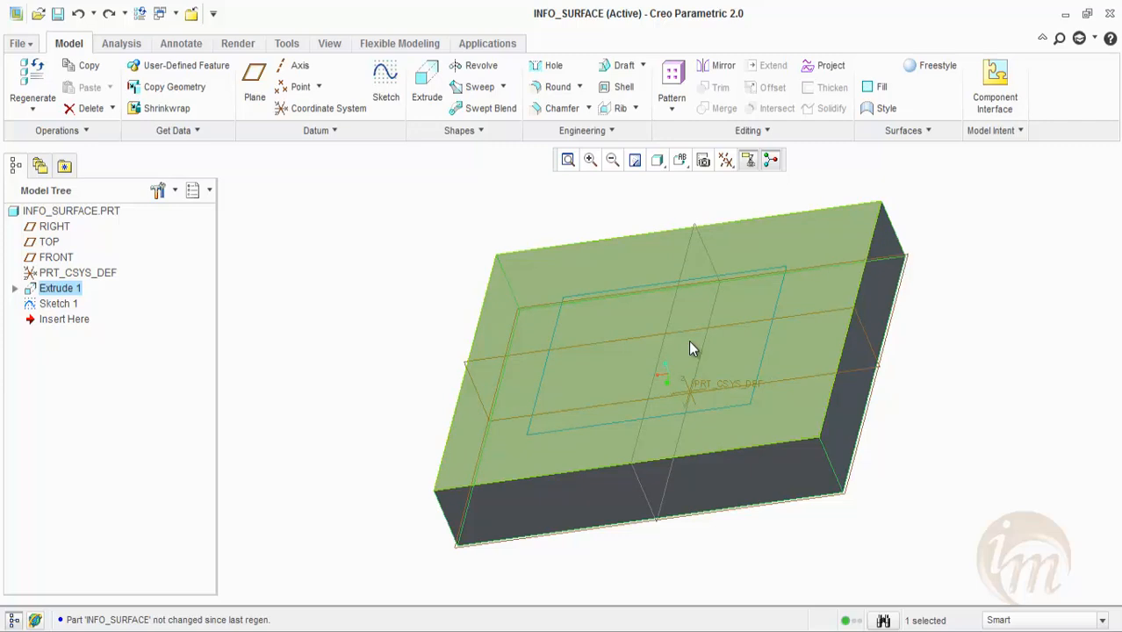
pyautogui.rightClick(689, 348)
pyautogui.rightClick(689, 348)
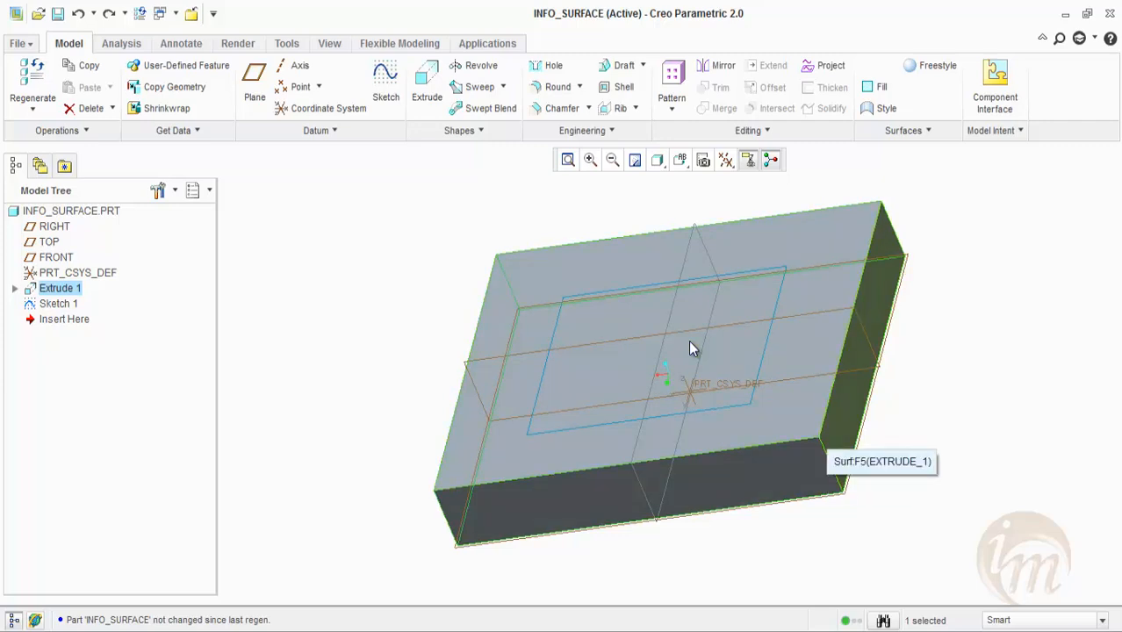
pyautogui.rightClick(689, 348)
pyautogui.click(689, 348)
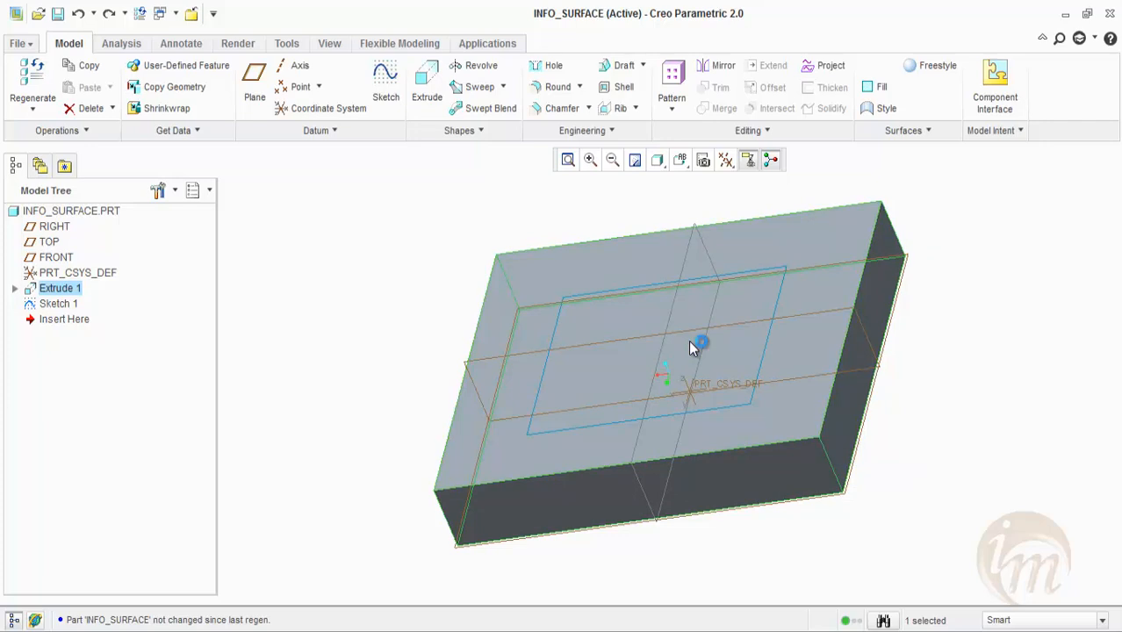
pyautogui.click(689, 349)
pyautogui.click(689, 348)
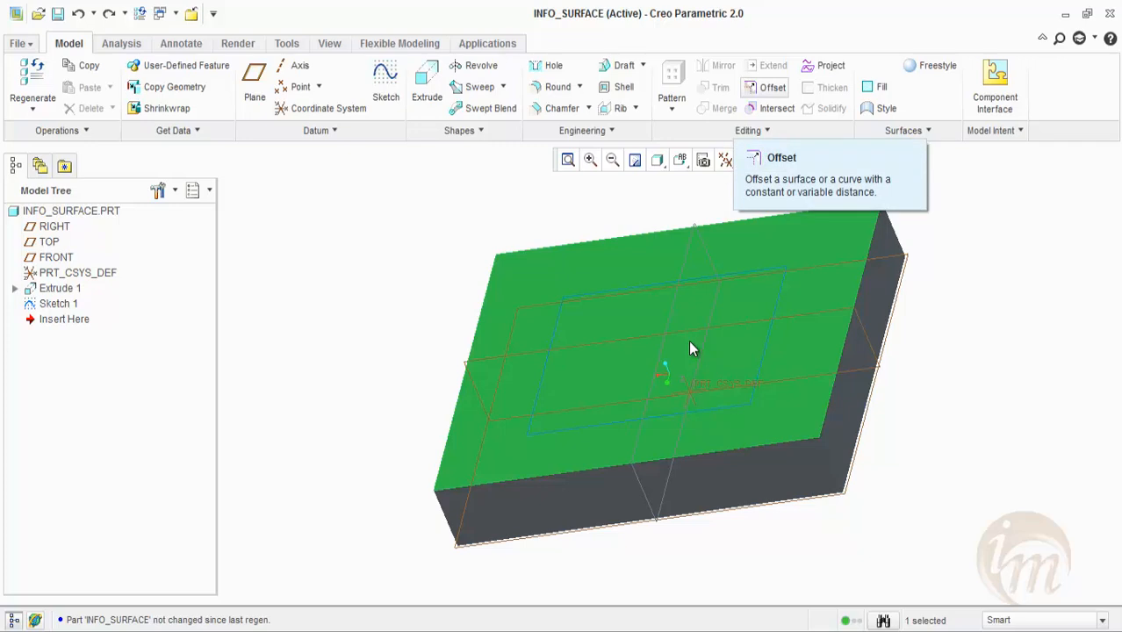
pyautogui.click(766, 88)
pyautogui.moveTo(690, 342); pyautogui.dragTo(693, 324, button='middle')
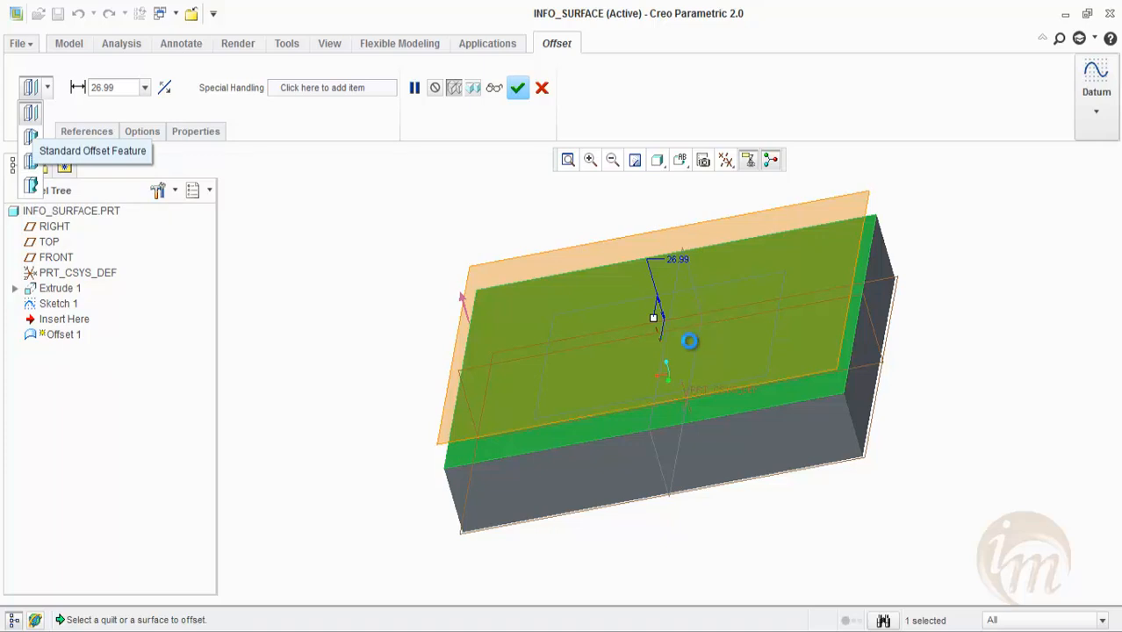
pyautogui.click(690, 342)
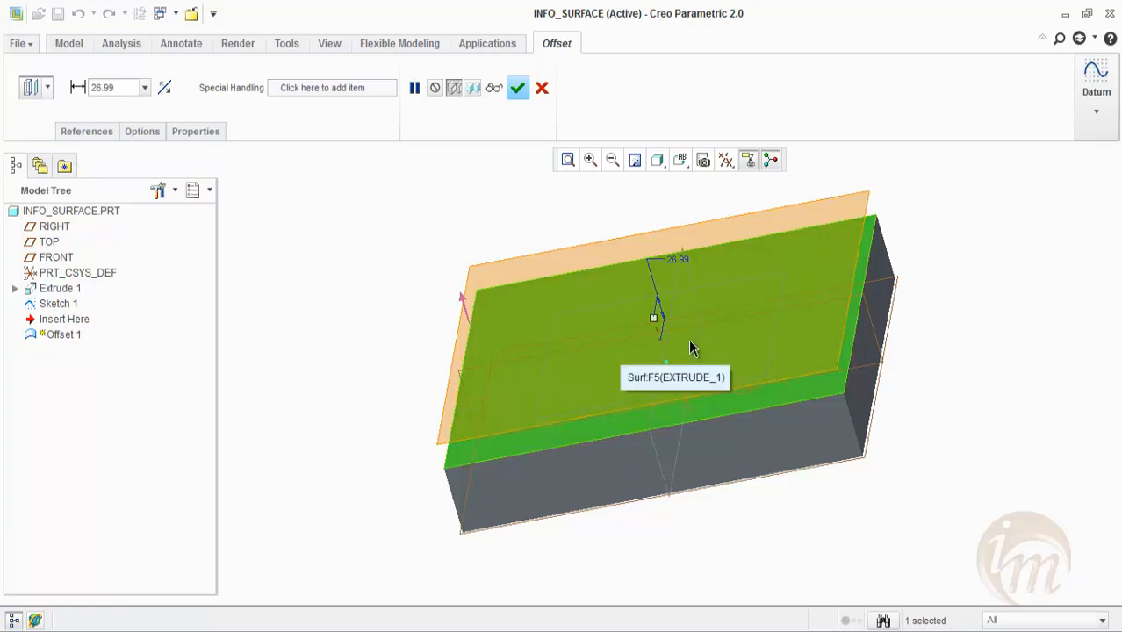
# - Set the offset distance to 100 and complete the offset surface above the block's top face
pyautogui.moveTo(653, 318); pyautogui.dragTo(644, 283)
pyautogui.moveTo(690, 349); pyautogui.dragTo(691, 340, button='middle')
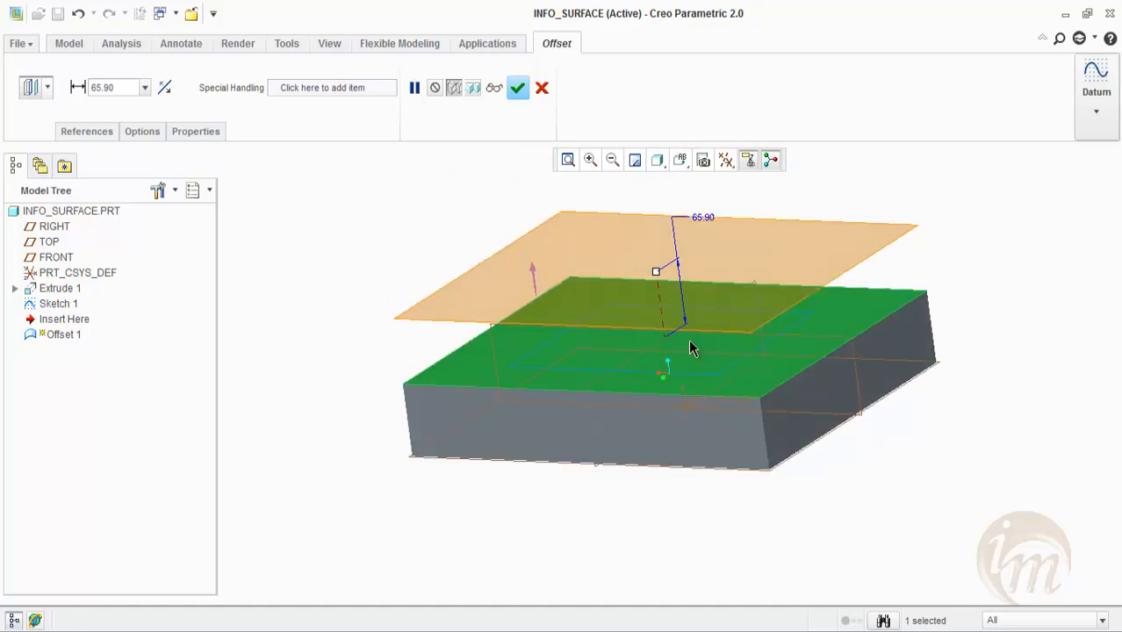
pyautogui.doubleClick(103, 88)
pyautogui.write('100')
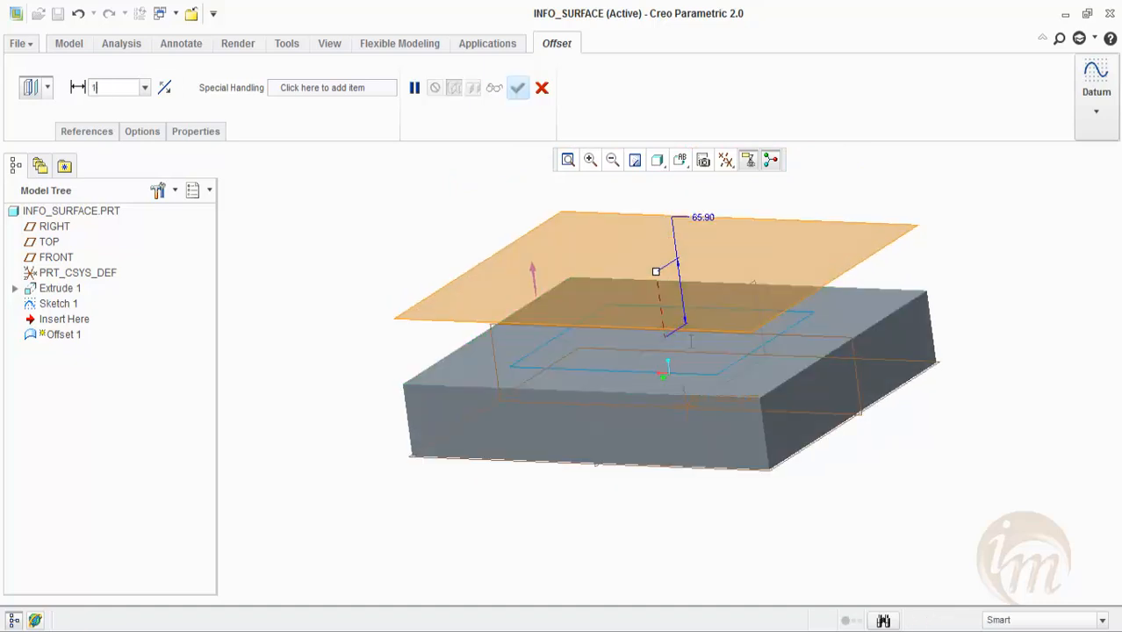
pyautogui.press('Return')
pyautogui.moveTo(691, 346); pyautogui.dragTo(691, 349, button='middle')
pyautogui.middleClick(691, 347)
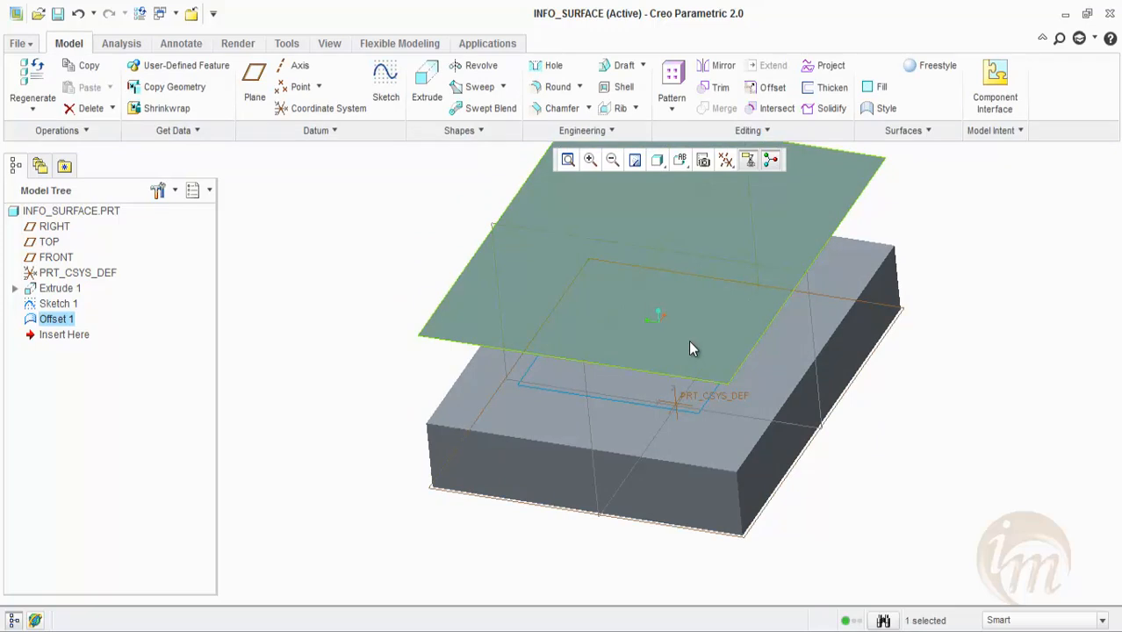
# - Delete the Offset 1 surface above the block
pyautogui.rightClick(690, 343)
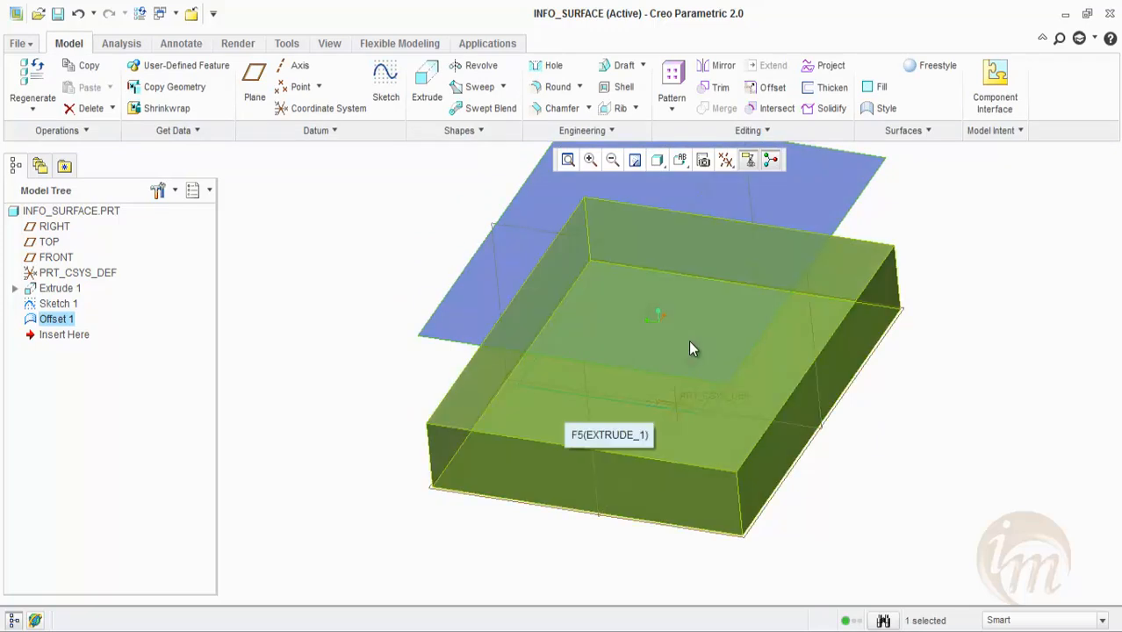
pyautogui.rightClick(690, 348)
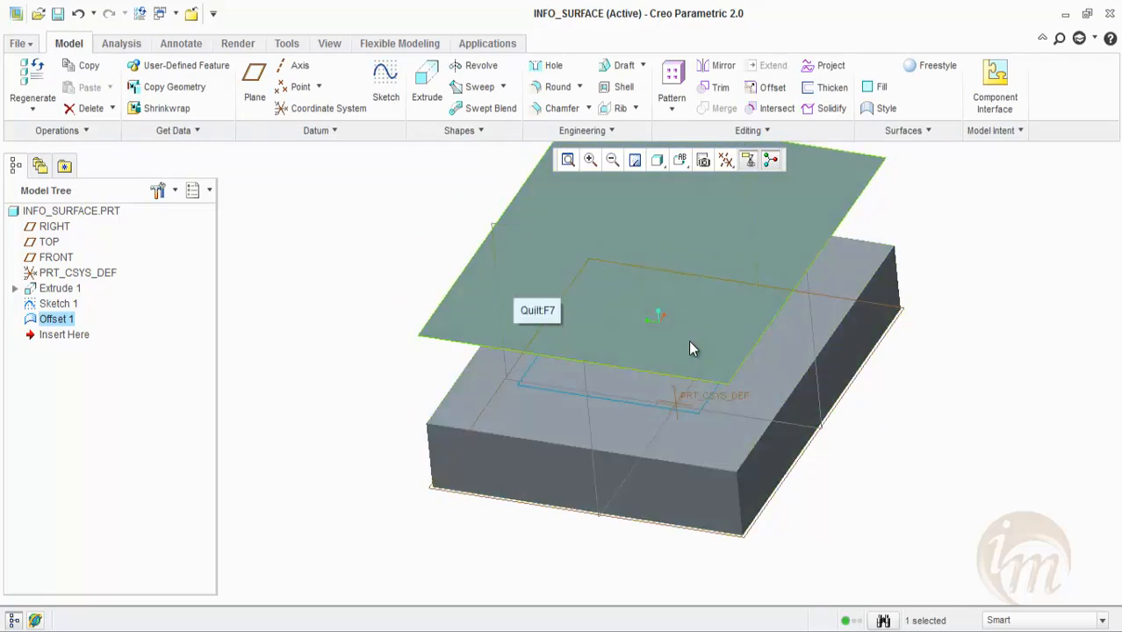
pyautogui.click(690, 342)
pyautogui.moveTo(690, 342); pyautogui.dragTo(690, 349, button='middle')
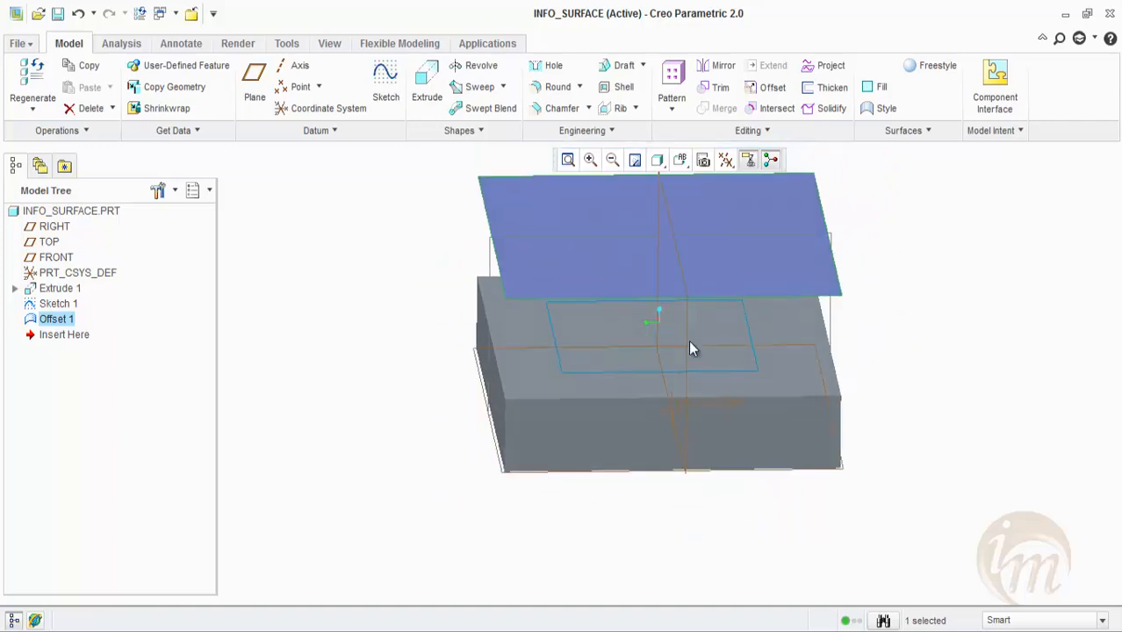
pyautogui.rightClick(42, 319)
pyautogui.click(79, 351)
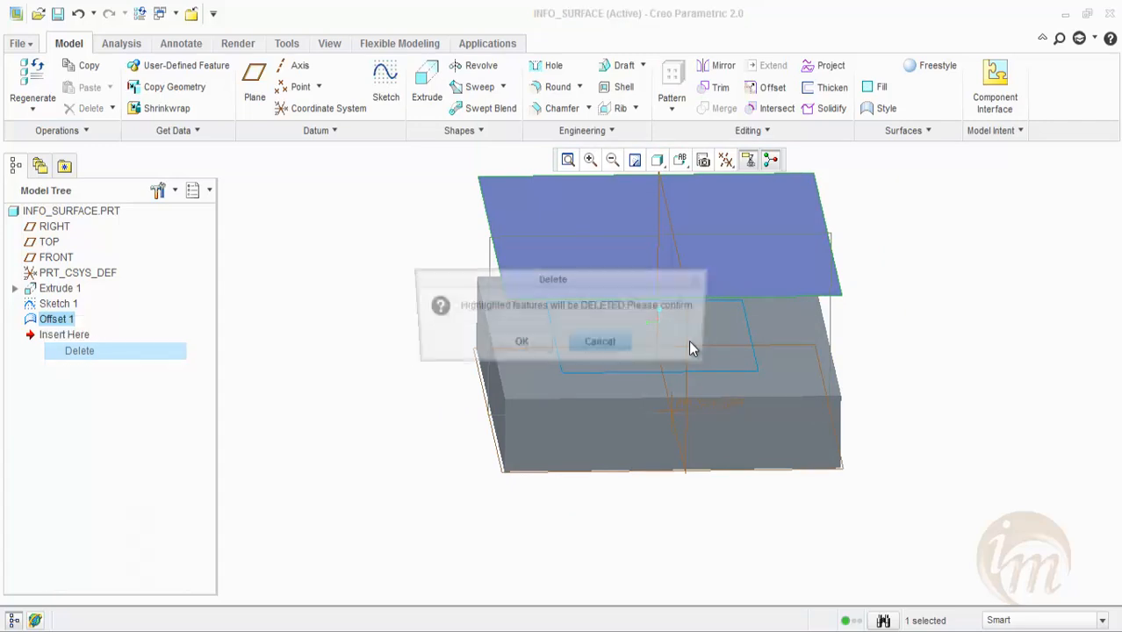
pyautogui.click(521, 341)
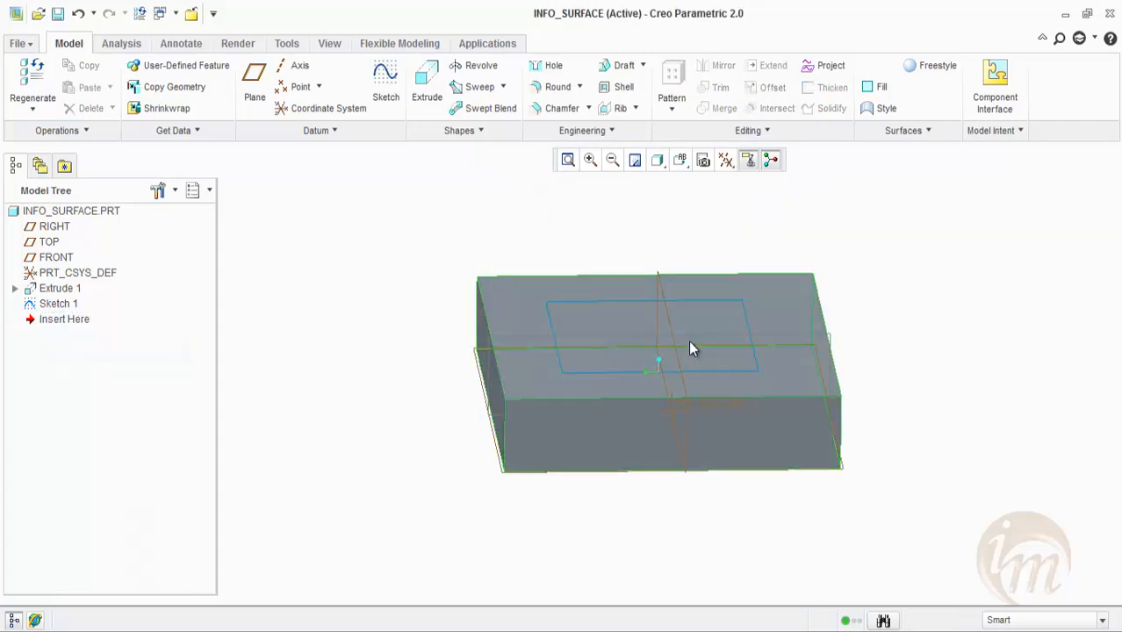
# - Start an Offset with draft on the block's top face, using Sketch 1 as the region boundary
pyautogui.click(690, 342)
pyautogui.click(690, 342)
pyautogui.click(765, 88)
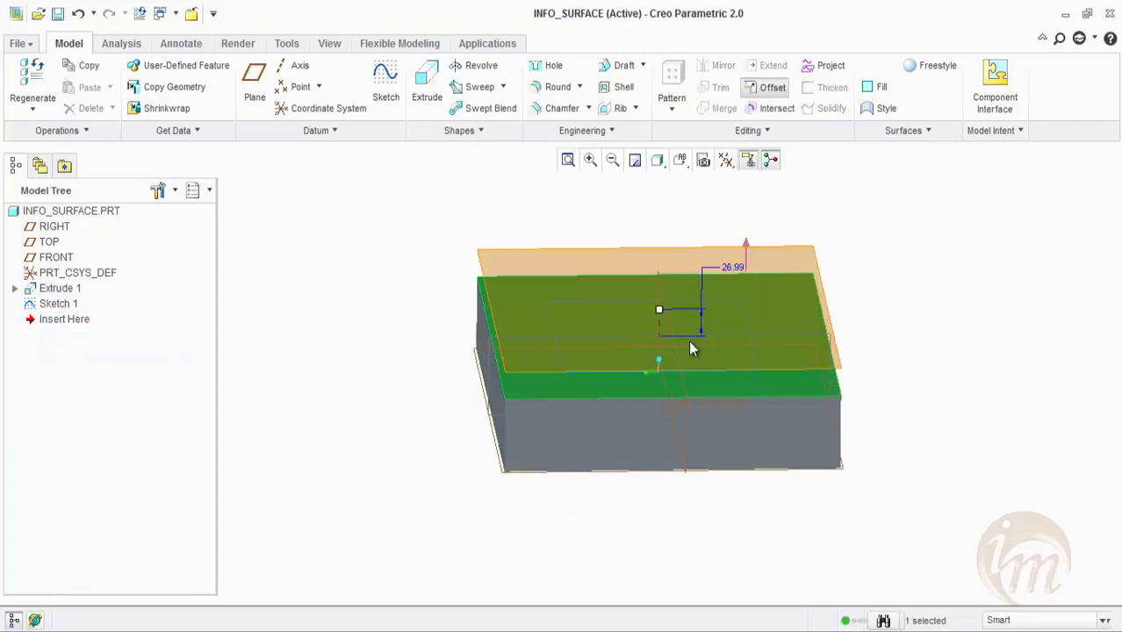
pyautogui.click(47, 87)
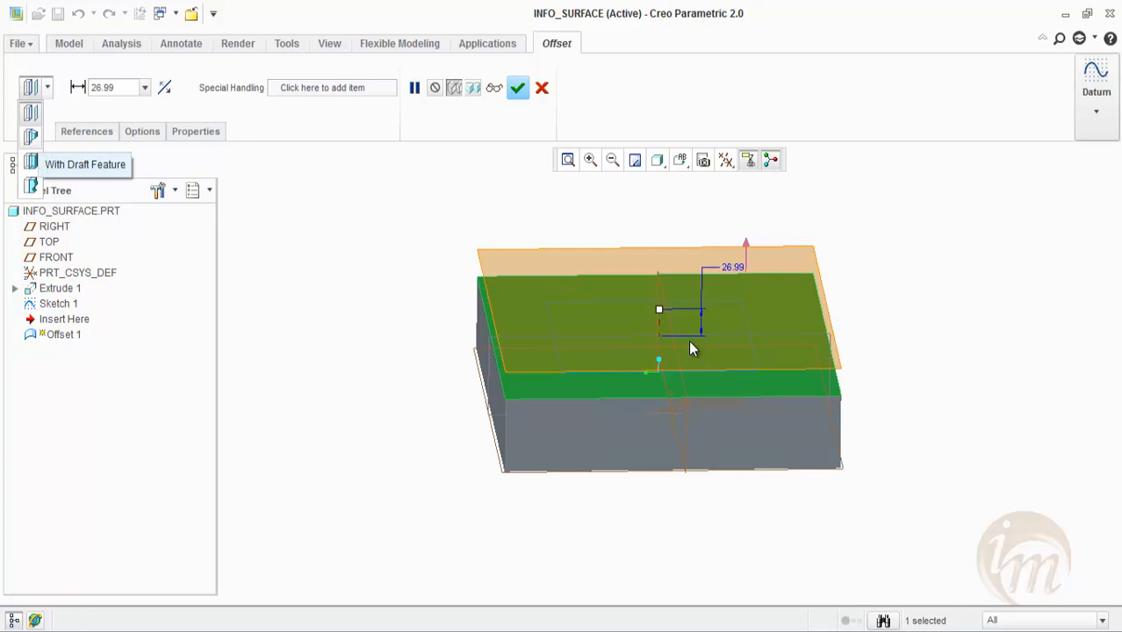
pyautogui.click(30, 161)
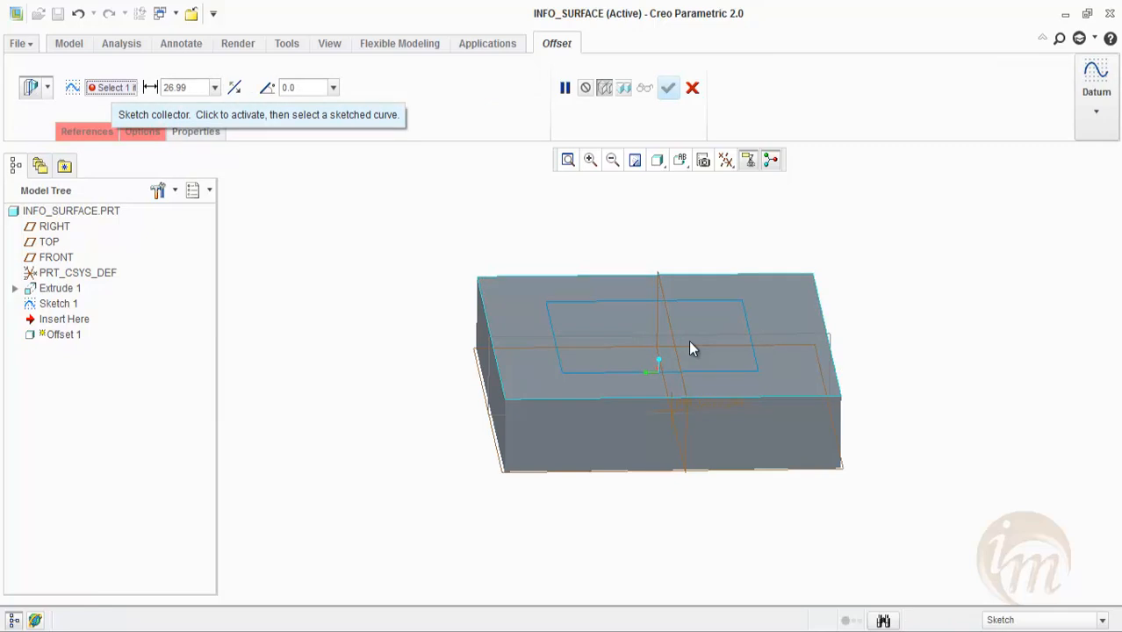
pyautogui.click(691, 348)
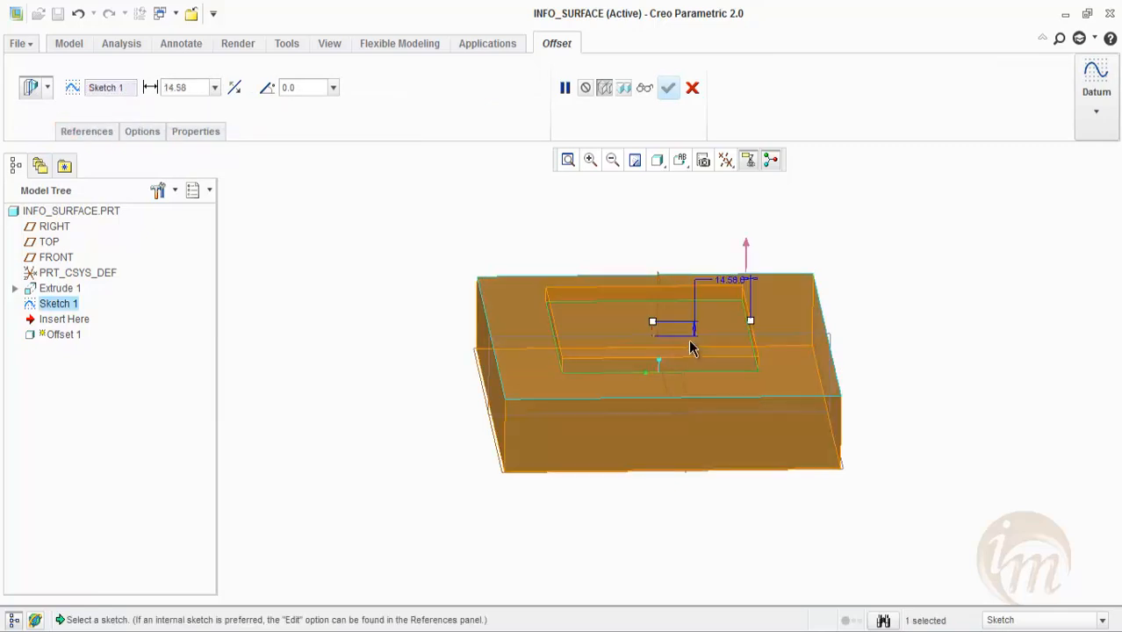
pyautogui.moveTo(691, 346); pyautogui.dragTo(690, 342, button='middle')
pyautogui.scroll(-2, 692, 346)
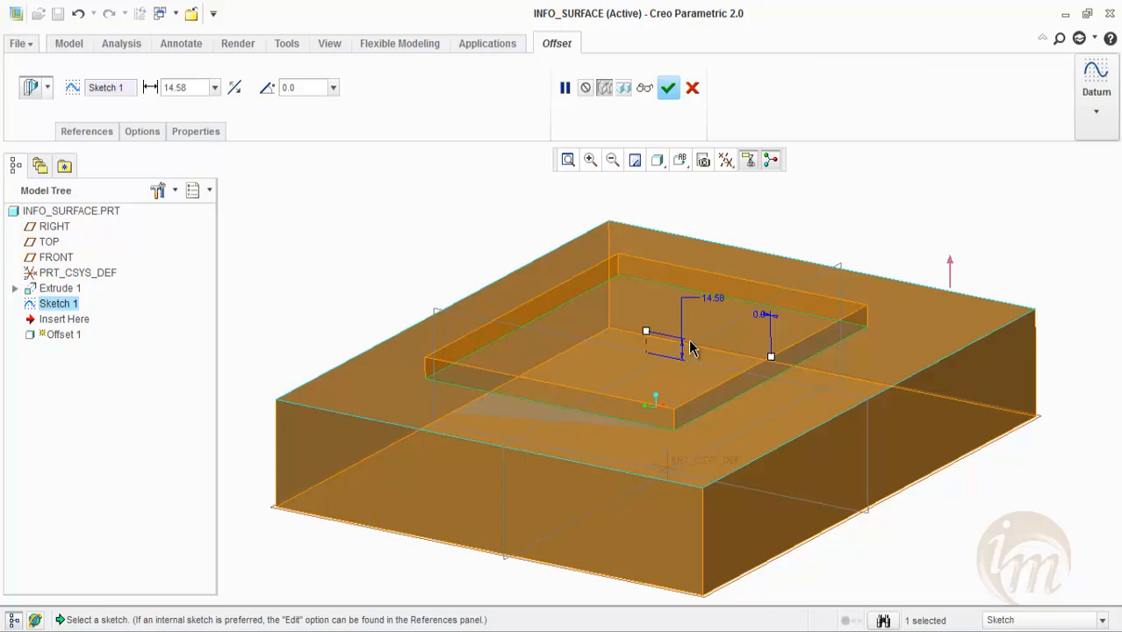
# - Raise the sketched region to an offset of about 99.20, preview it, and set the draft angle to 5
pyautogui.moveTo(646, 331); pyautogui.dragTo(646, 206)
pyautogui.moveTo(690, 343); pyautogui.dragTo(691, 348, button='middle')
pyautogui.scroll(2, 692, 349)
pyautogui.scroll(-2, 692, 349)
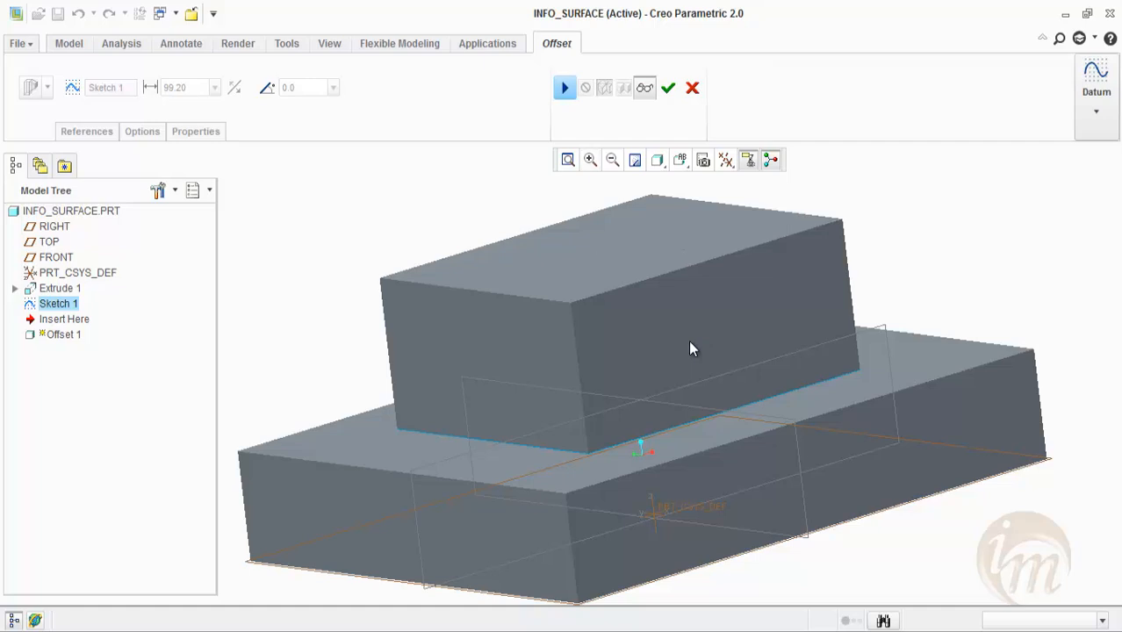
pyautogui.doubleClick(289, 88)
pyautogui.write('5')
pyautogui.press('Return')
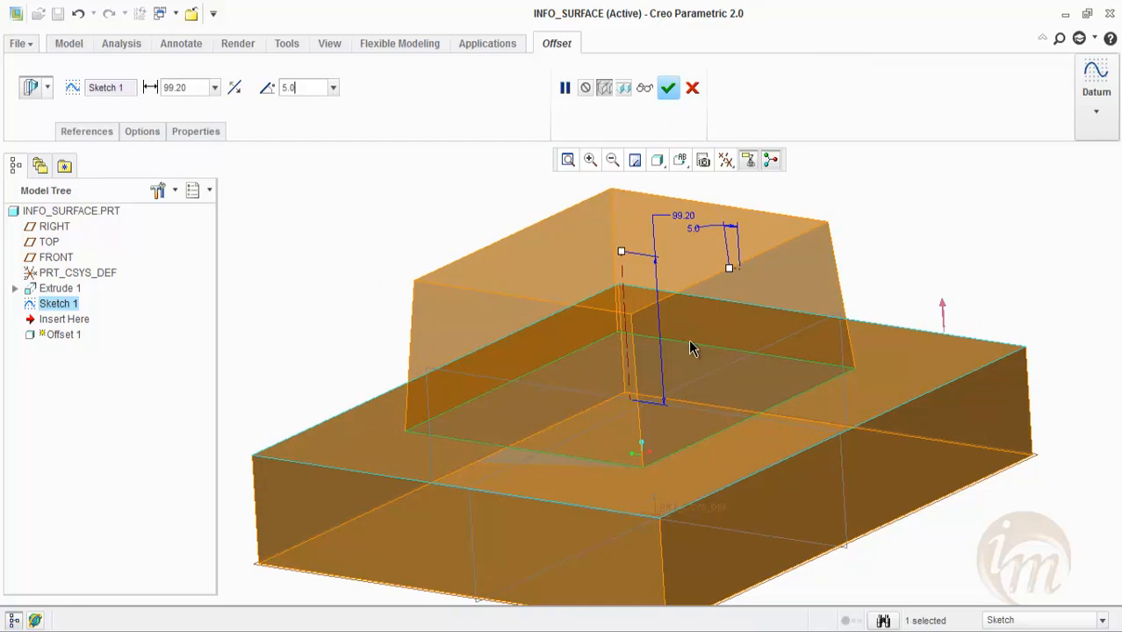
# - Drop the draft angle to 0, try a value of -10, and set it to 10
pyautogui.moveTo(728, 268)
pyautogui.mouseDown()
pyautogui.moveTo(695, 262)
pyautogui.moveTo(740, 269)
pyautogui.mouseUp()
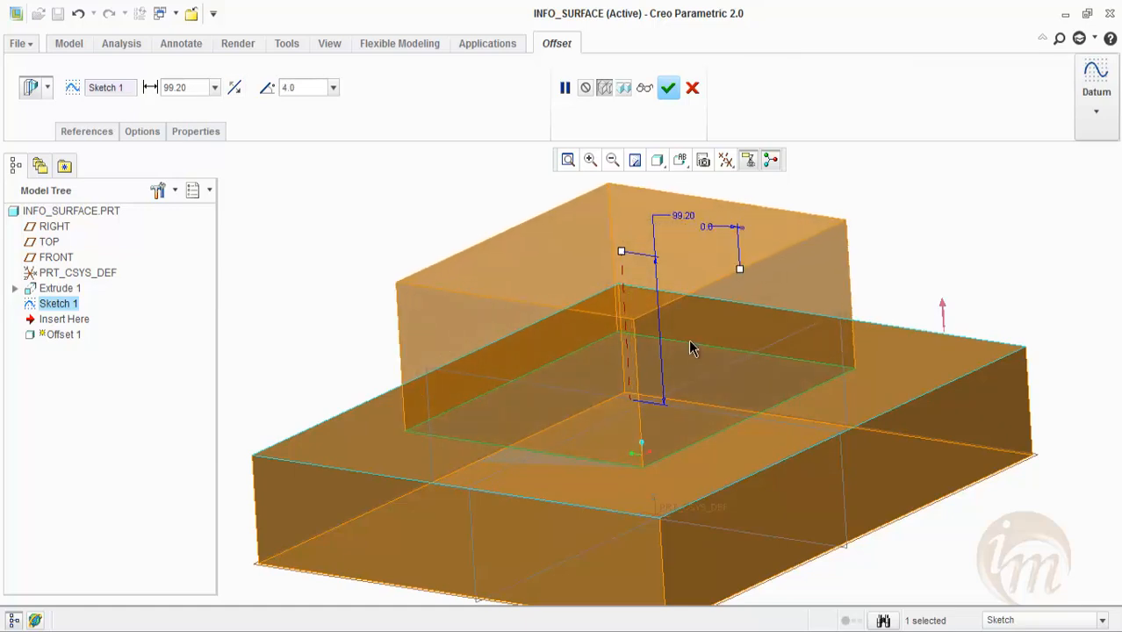
pyautogui.write('-1')
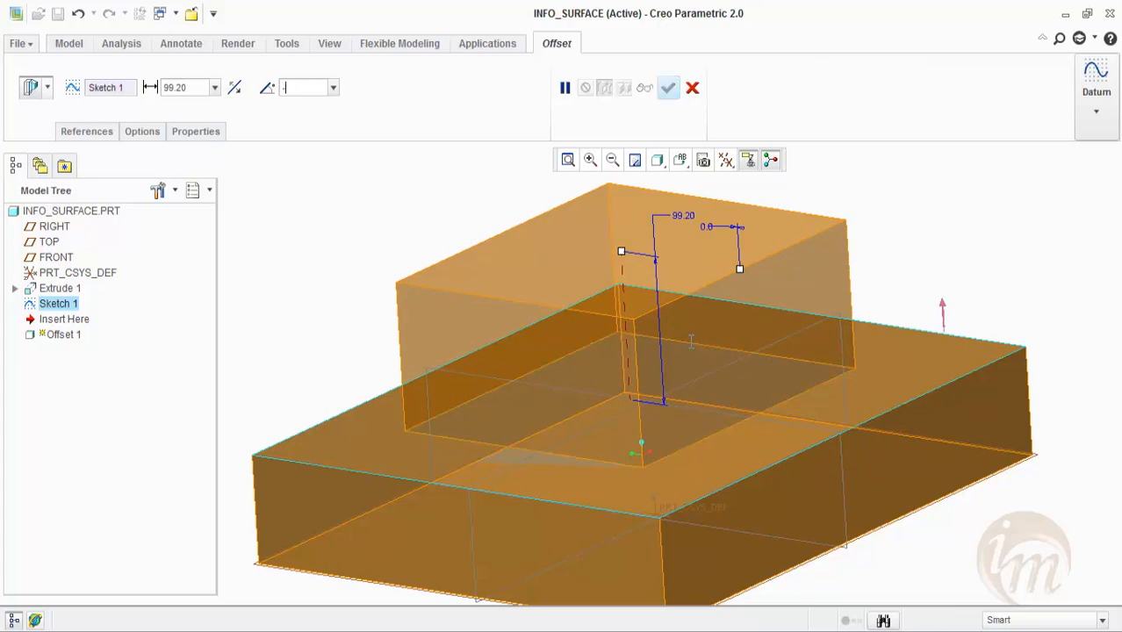
pyautogui.write('0')
pyautogui.press('Return')
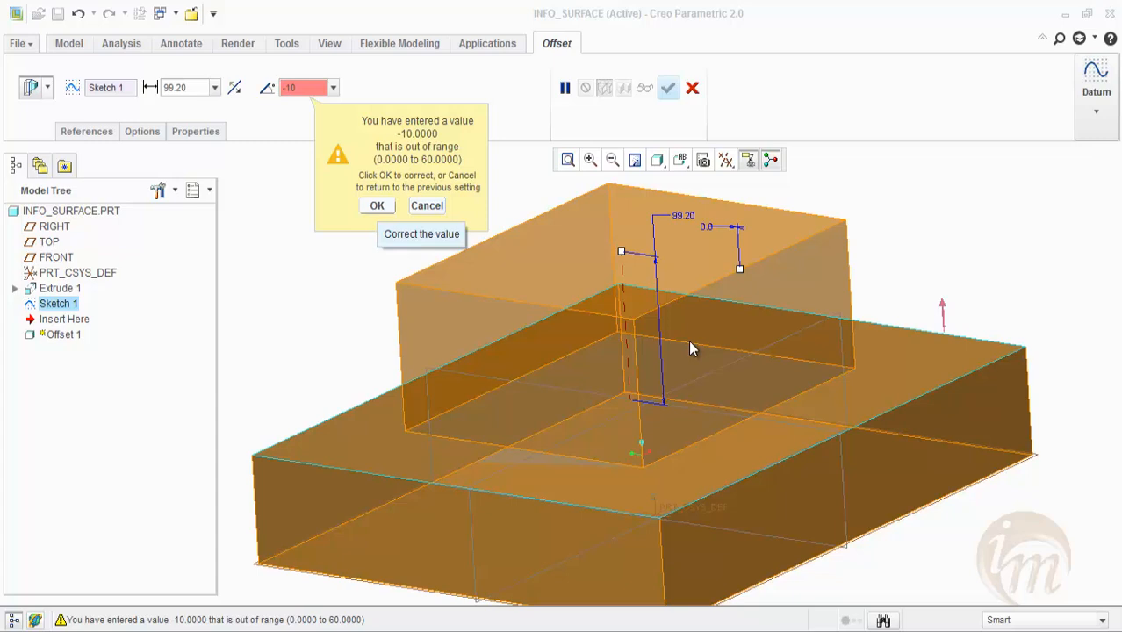
pyautogui.click(691, 348)
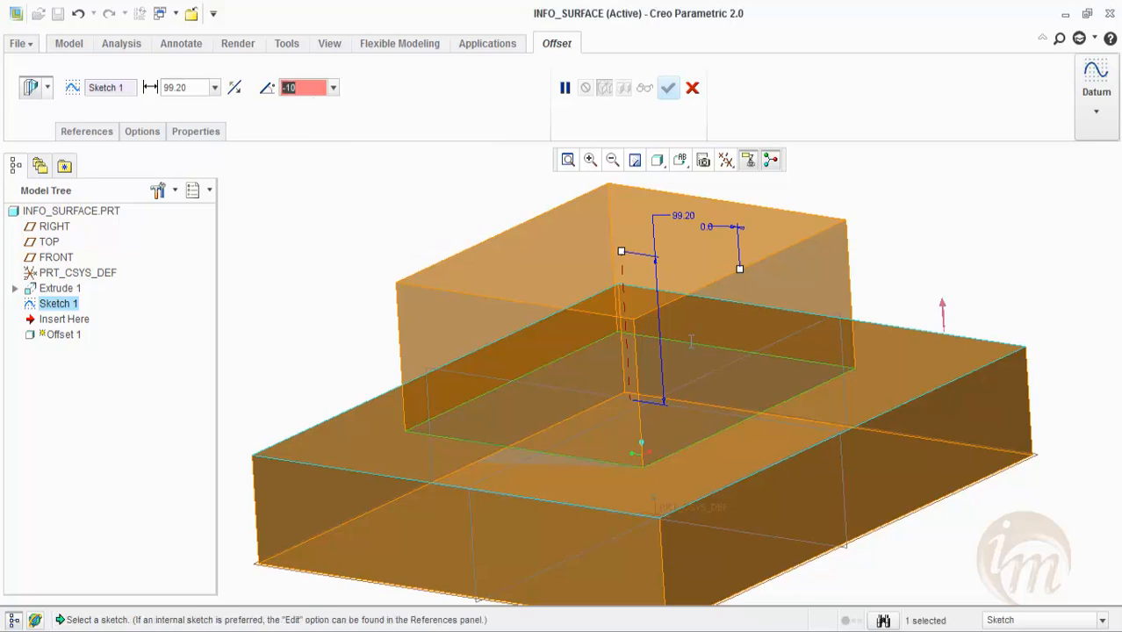
pyautogui.write('10')
pyautogui.press('Return')
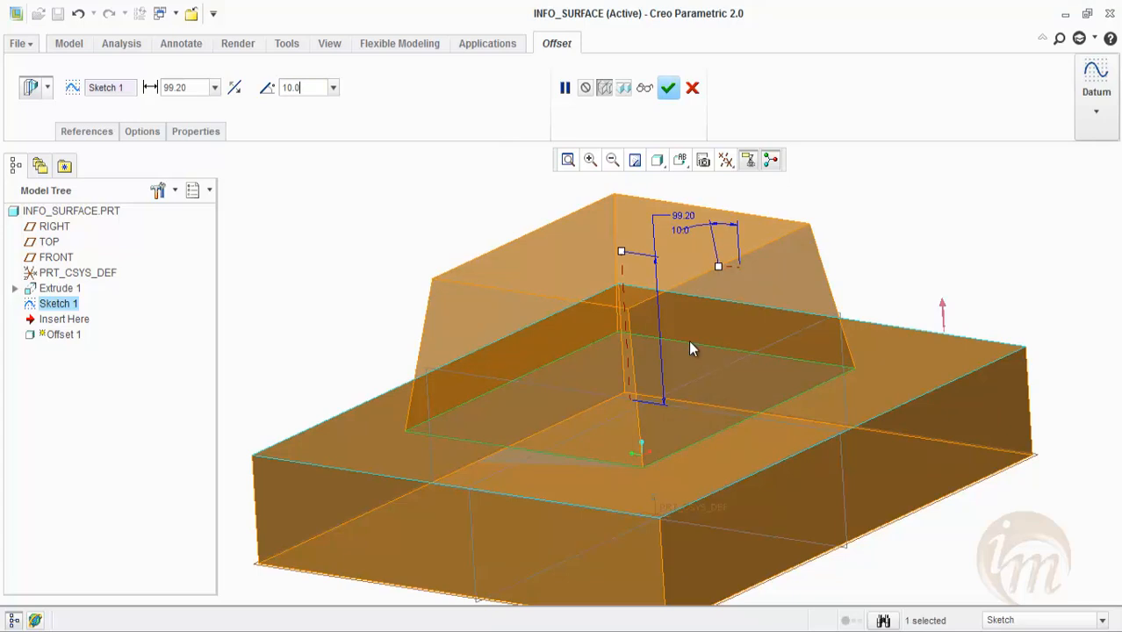
# - Flip the drafted offset into the block, set its distance to 50, and preview the pocket
pyautogui.hotkey('shift', 'Tab')
pyautogui.press('space')
pyautogui.moveTo(690, 342); pyautogui.dragTo(690, 349, button='middle')
pyautogui.hotkey('shift', 'Tab')
pyautogui.press('space')
pyautogui.middleClick(691, 349)
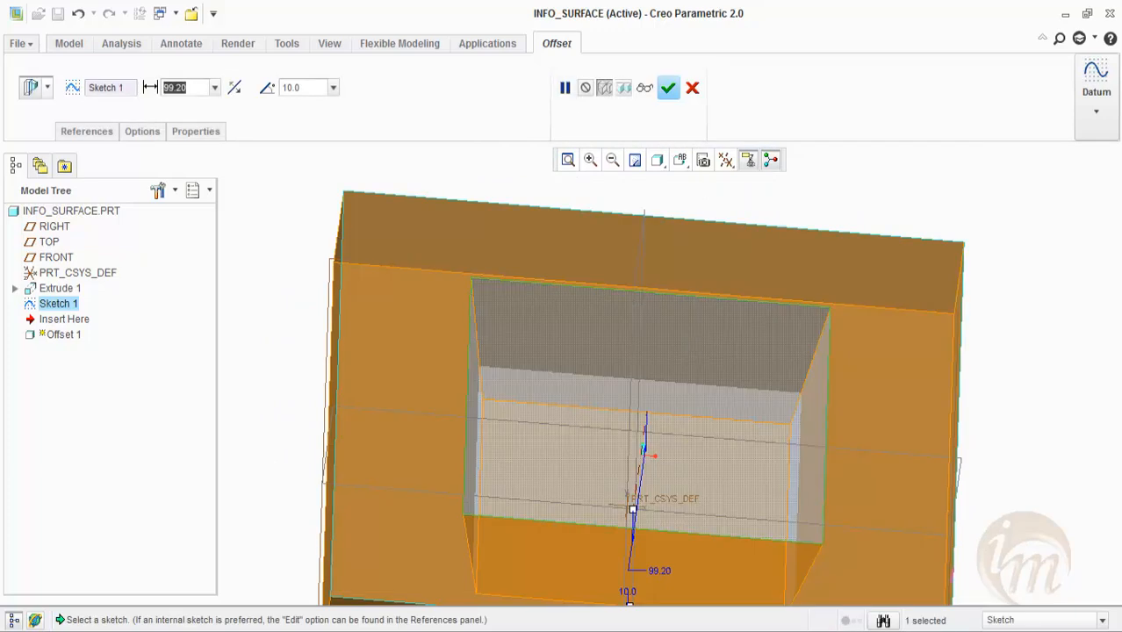
pyautogui.write('50')
pyautogui.press('Return')
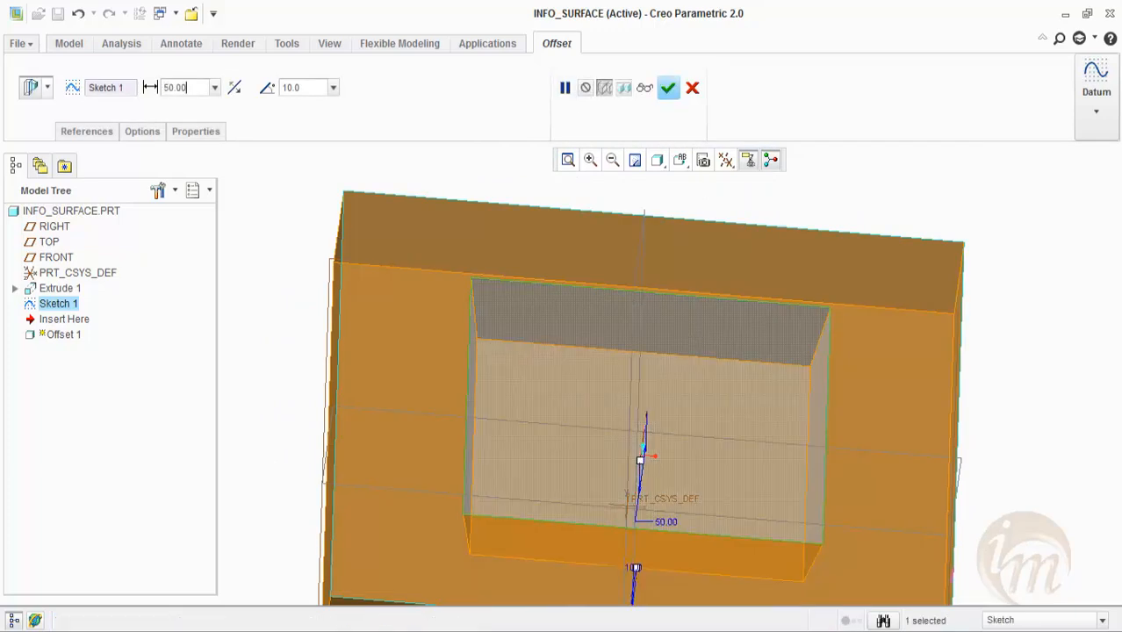
pyautogui.moveTo(691, 349); pyautogui.dragTo(691, 348, button='middle')
pyautogui.middleClick(690, 341)
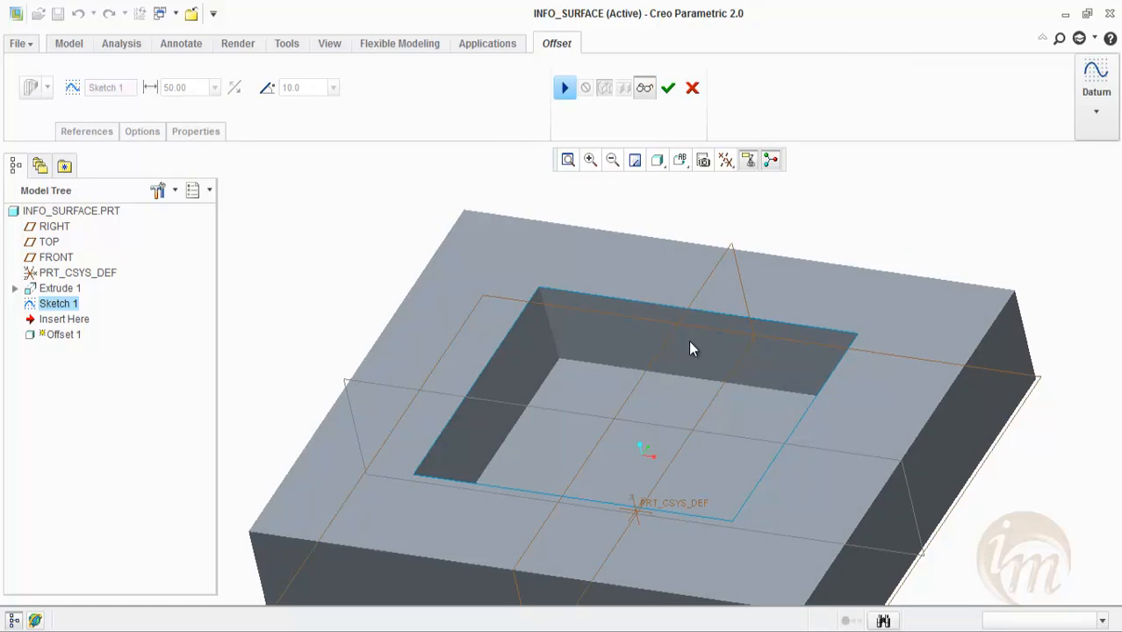
pyautogui.middleClick(690, 349)
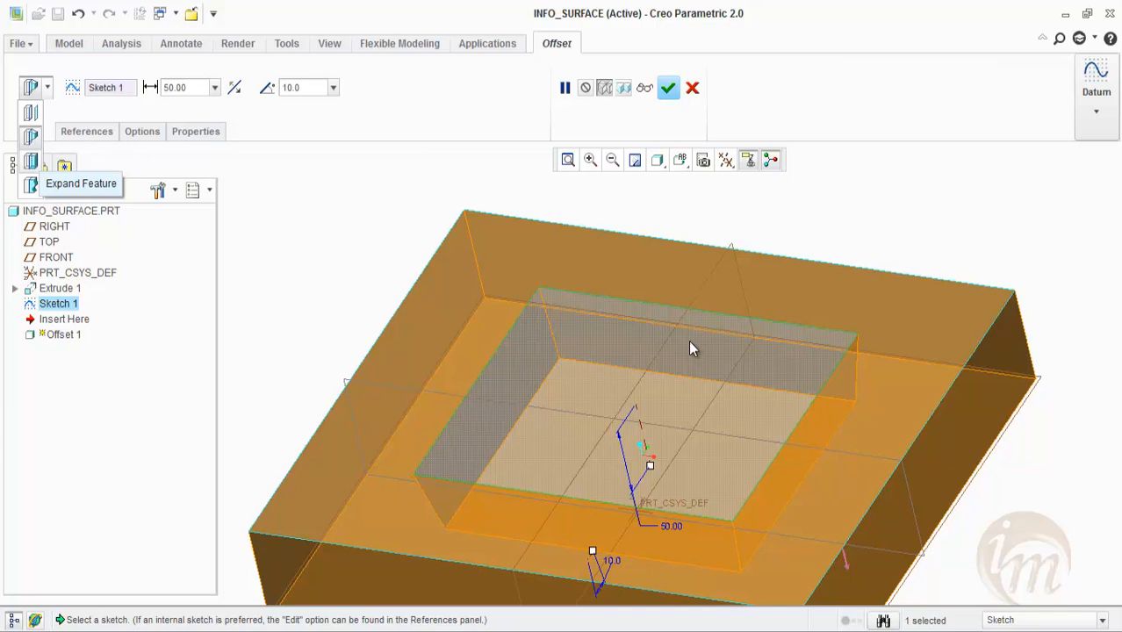
# - Change the offset type to Expand, move the top face through the block past its opposite side, and complete the feature
pyautogui.moveTo(690, 342); pyautogui.dragTo(691, 342, button='middle')
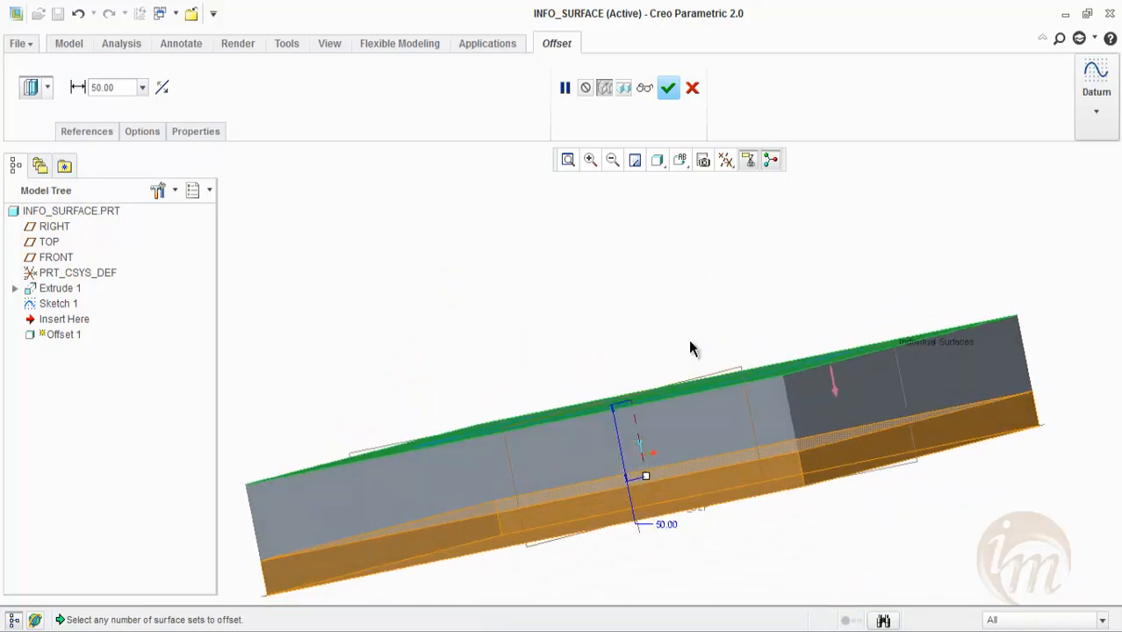
pyautogui.scroll(-2, 690, 348)
pyautogui.moveTo(615, 443)
pyautogui.mouseDown()
pyautogui.moveTo(587, 298)
pyautogui.moveTo(632, 529)
pyautogui.mouseUp()
pyautogui.moveTo(690, 342); pyautogui.dragTo(690, 349, button='middle')
pyautogui.middleClick(691, 344)
pyautogui.moveTo(690, 348); pyautogui.dragTo(690, 349, button='middle')
# - Redefine Offset 1 to expand the block's face outward by about 114.10
pyautogui.rightClick(51, 321)
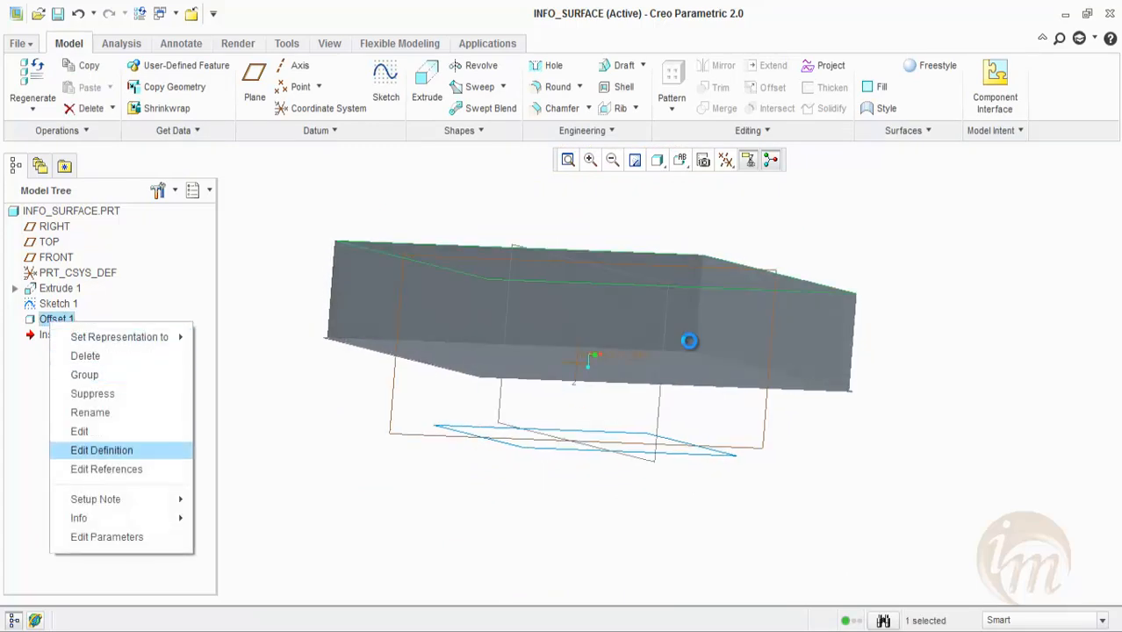
pyautogui.click(102, 451)
pyautogui.moveTo(596, 267); pyautogui.dragTo(572, 557)
pyautogui.middleClick(690, 348)
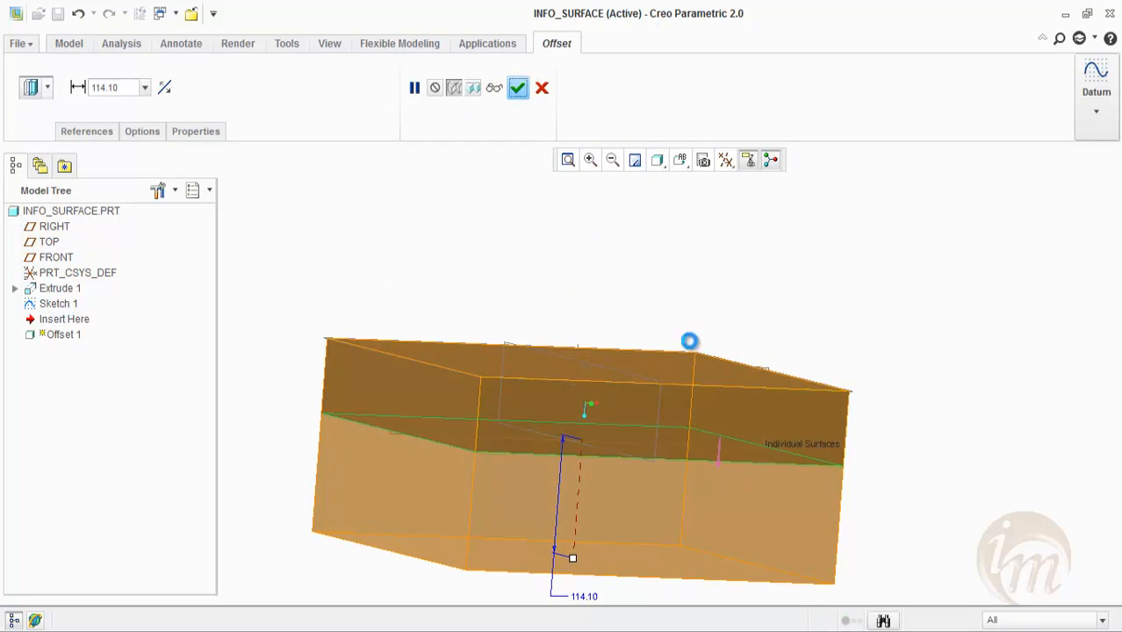
# - Reopen Offset 1's definition, review the available offset types, and close it with the expand type kept
pyautogui.moveTo(689, 346); pyautogui.dragTo(690, 349, button='middle')
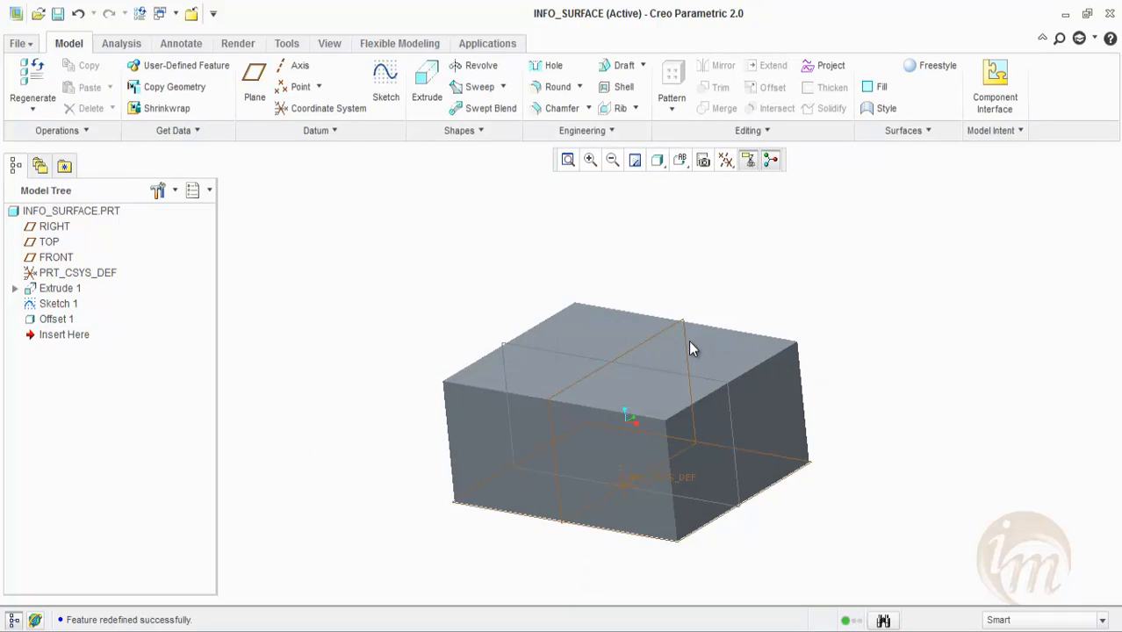
pyautogui.rightClick(64, 320)
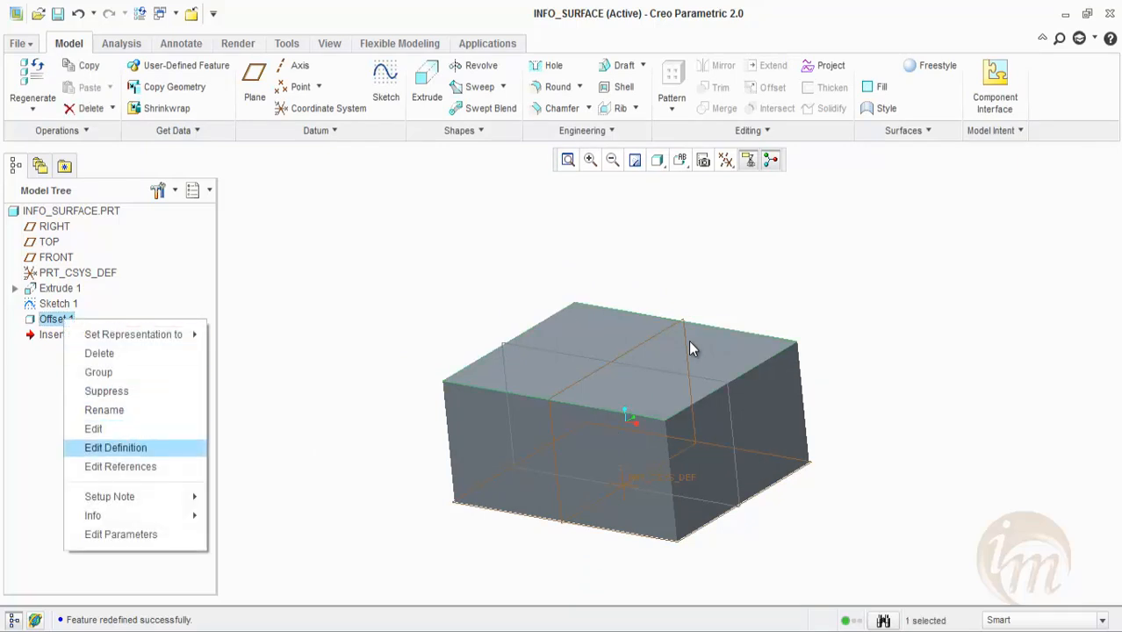
pyautogui.click(115, 448)
pyautogui.click(48, 88)
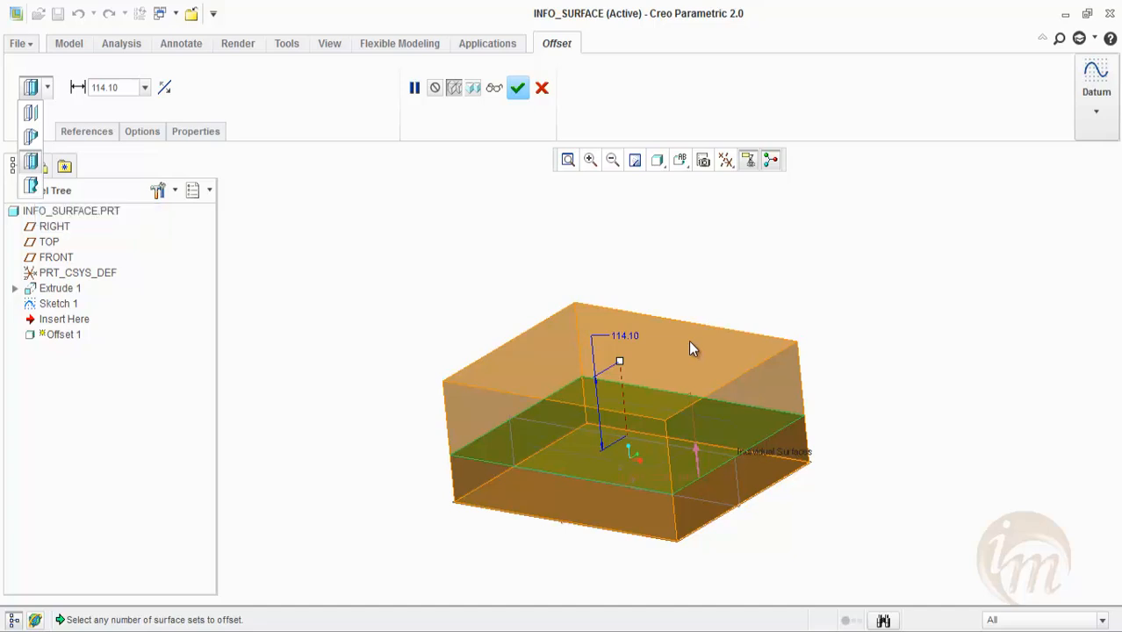
pyautogui.click(690, 343)
pyautogui.middleClick(690, 349)
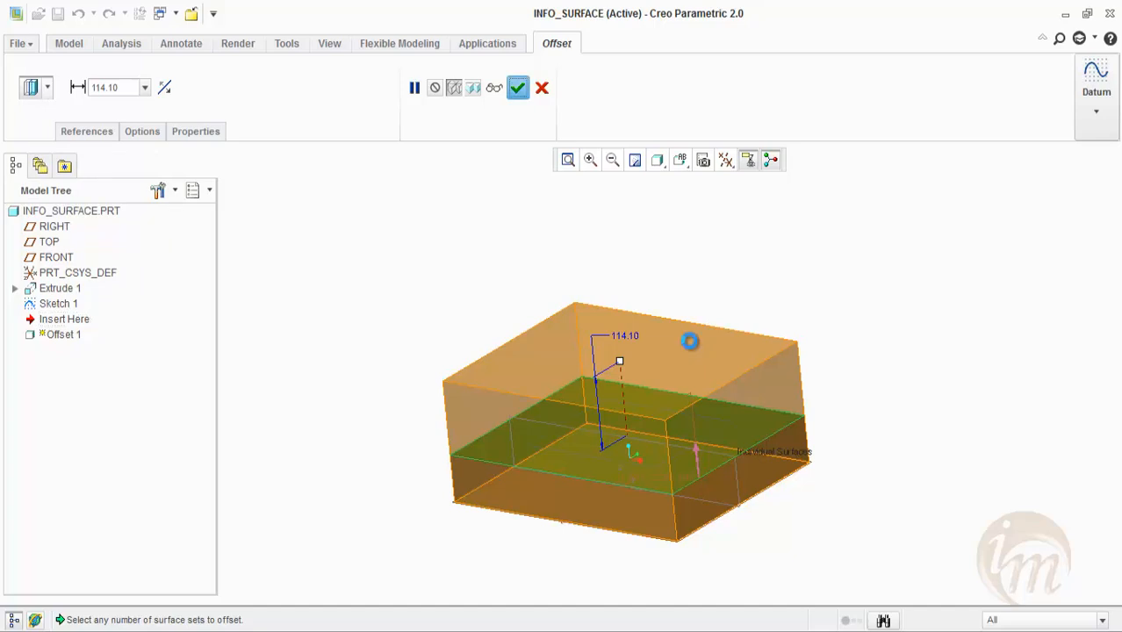
# - Sketch a wavy six-point spline on the TOP plane, above the block and extending past both of its sides
pyautogui.press('s')
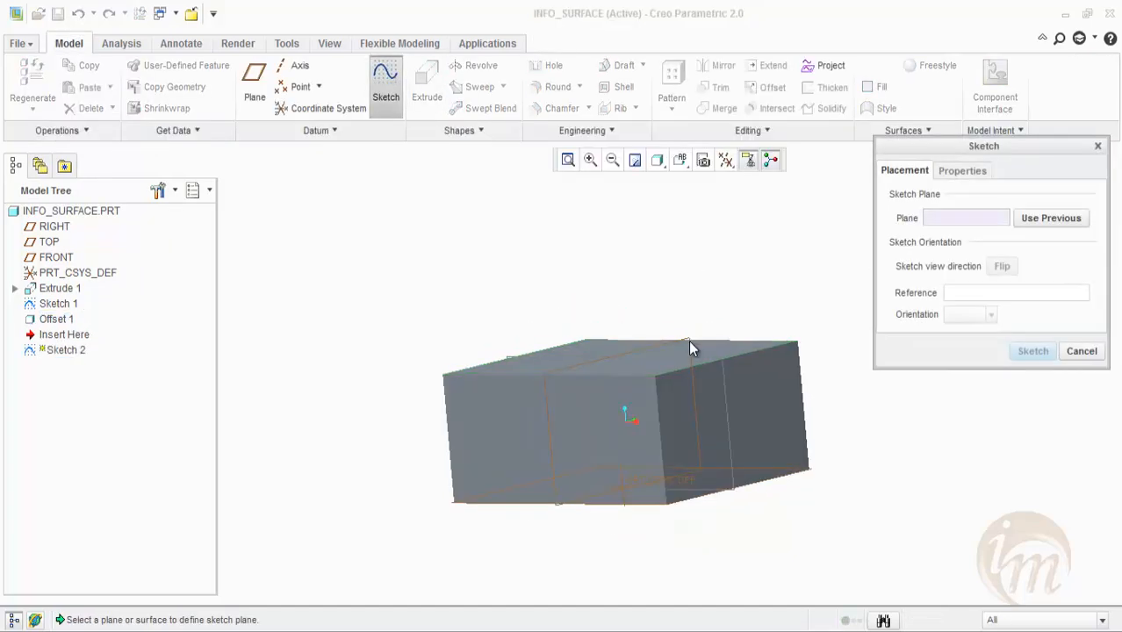
pyautogui.click(690, 341)
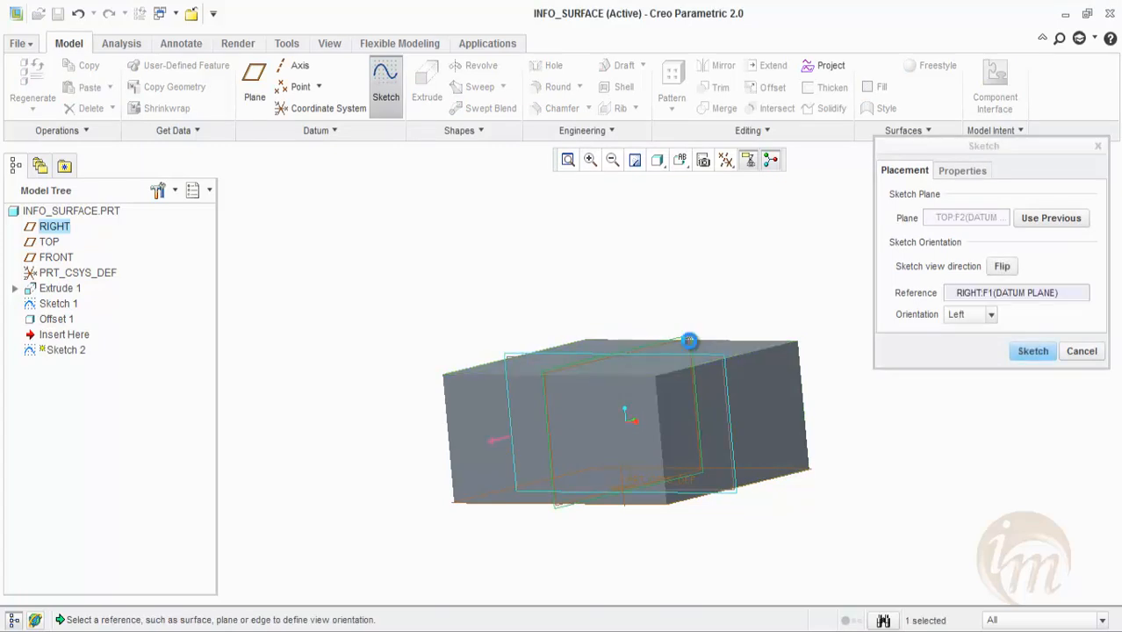
pyautogui.middleClick(690, 341)
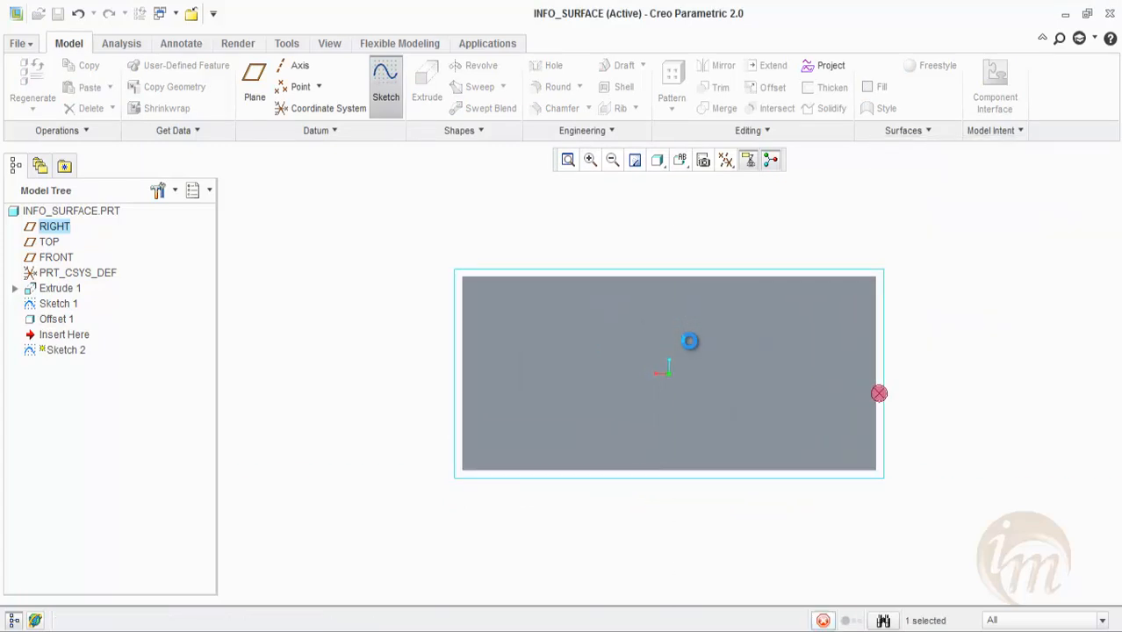
pyautogui.click(431, 108)
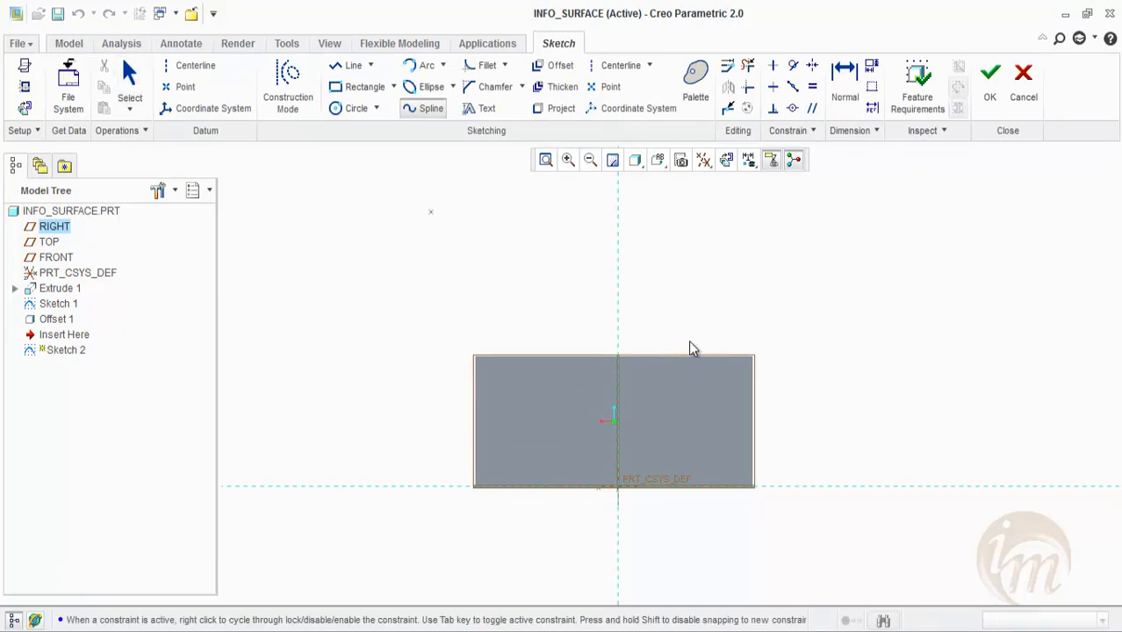
pyautogui.click(516, 276)
pyautogui.click(618, 255)
pyautogui.click(698, 285)
pyautogui.click(781, 300)
pyautogui.click(832, 298)
pyautogui.middleClick(832, 298)
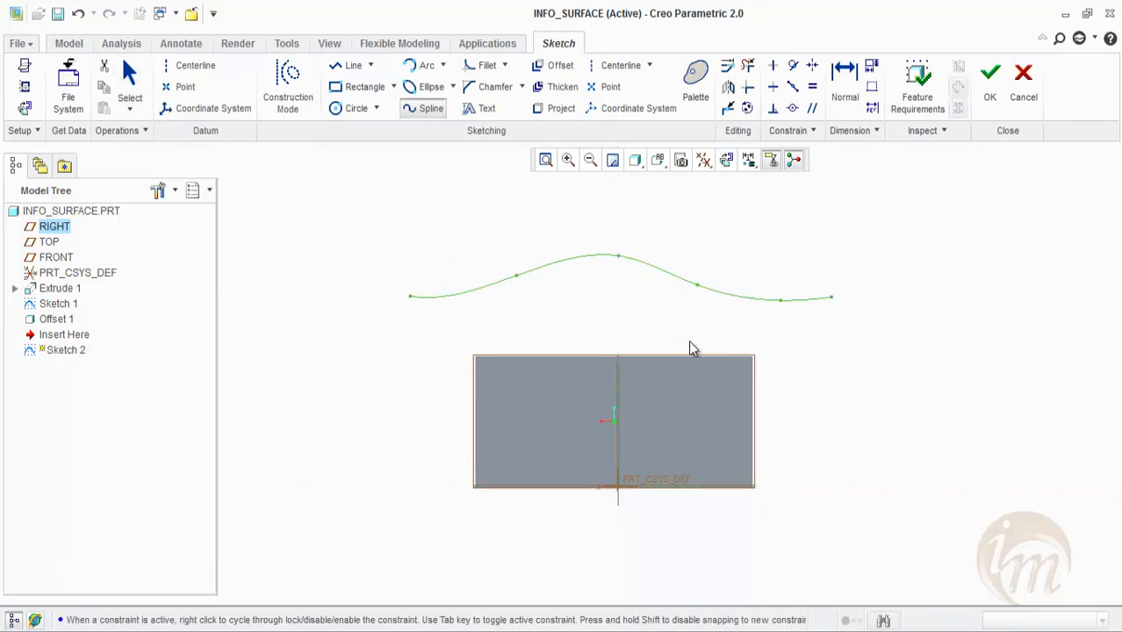
pyautogui.click(990, 86)
# - Extrude the spline as a surface symmetrically about its sketch plane, to a total depth of about 444.70
pyautogui.moveTo(690, 343); pyautogui.dragTo(618, 400, button='middle')
pyautogui.click(427, 85)
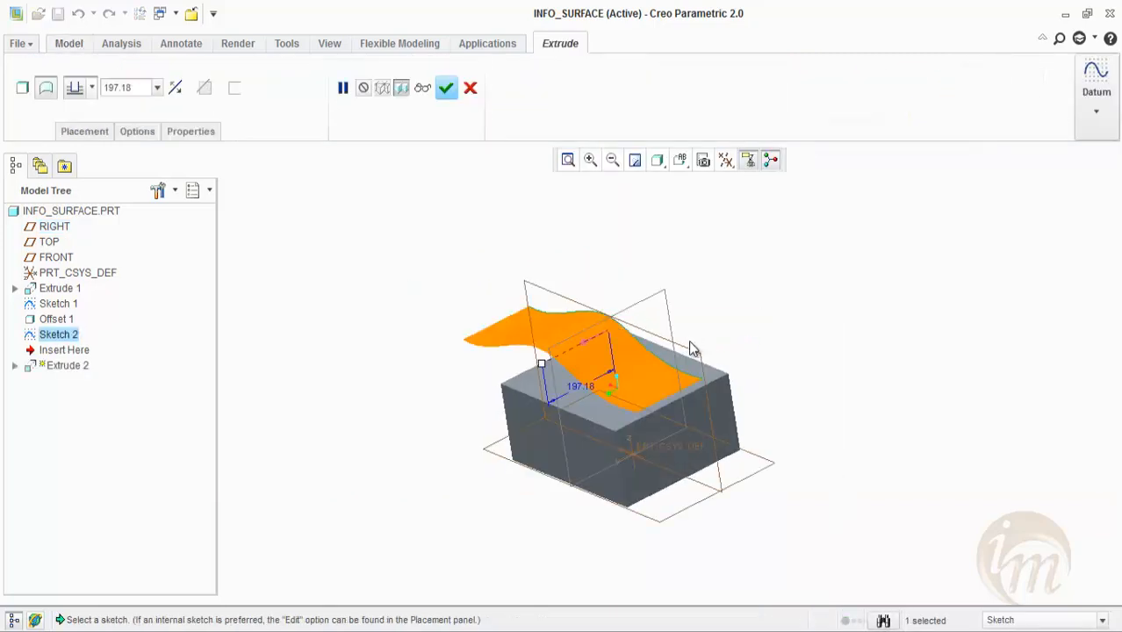
pyautogui.click(91, 88)
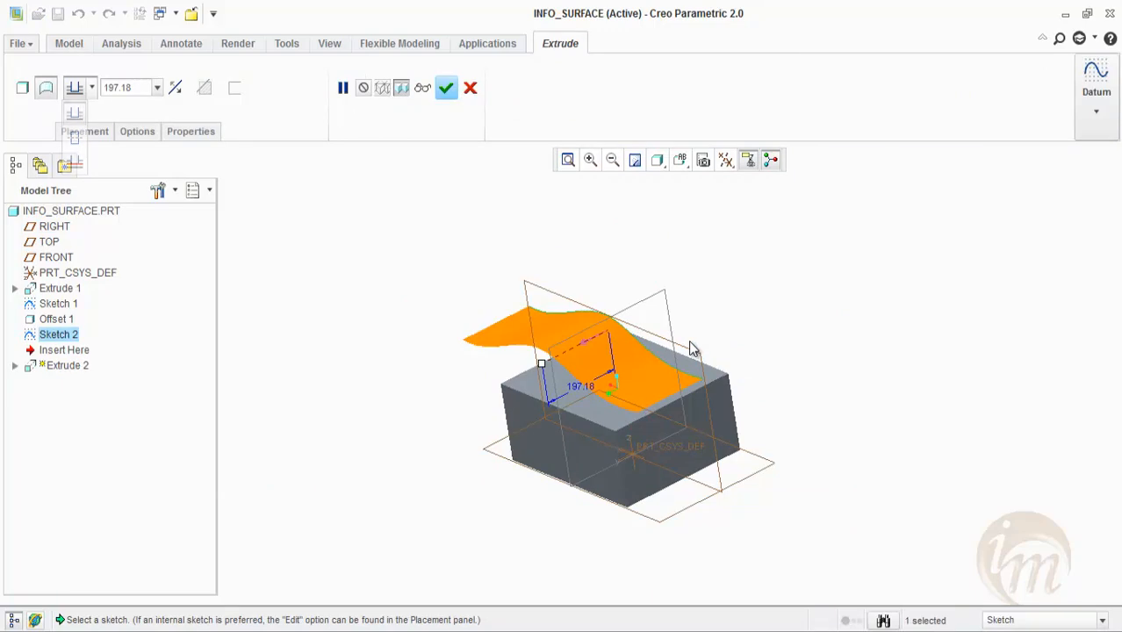
pyautogui.click(75, 138)
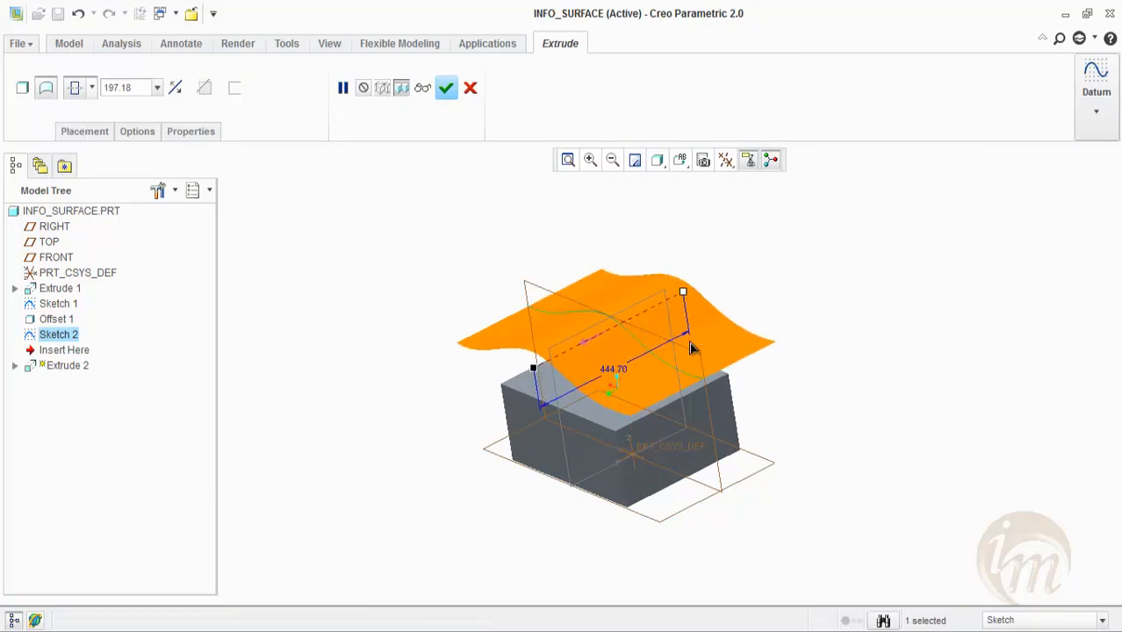
pyautogui.middleClick(691, 349)
pyautogui.moveTo(690, 342); pyautogui.dragTo(690, 342, button='middle')
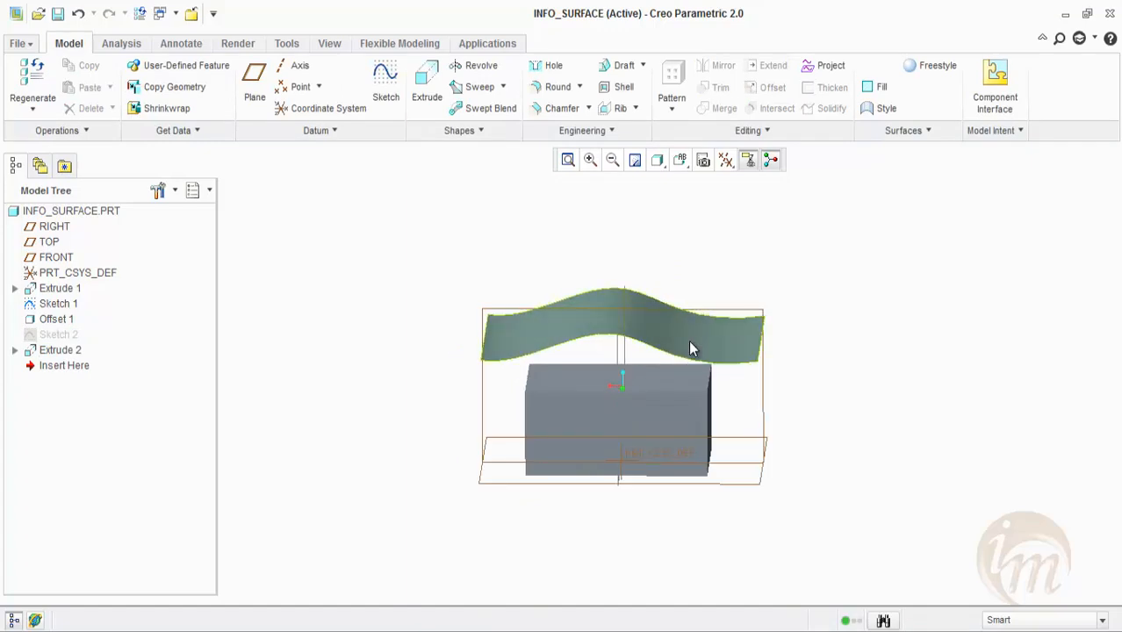
pyautogui.click(690, 348)
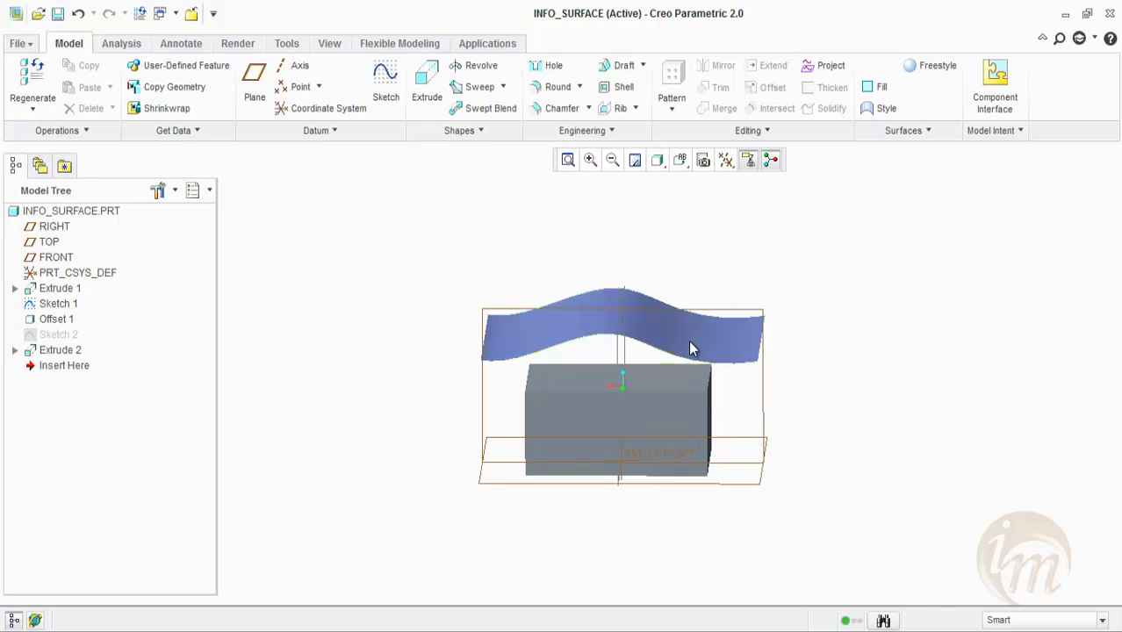
pyautogui.moveTo(690, 343); pyautogui.dragTo(690, 343, button='middle')
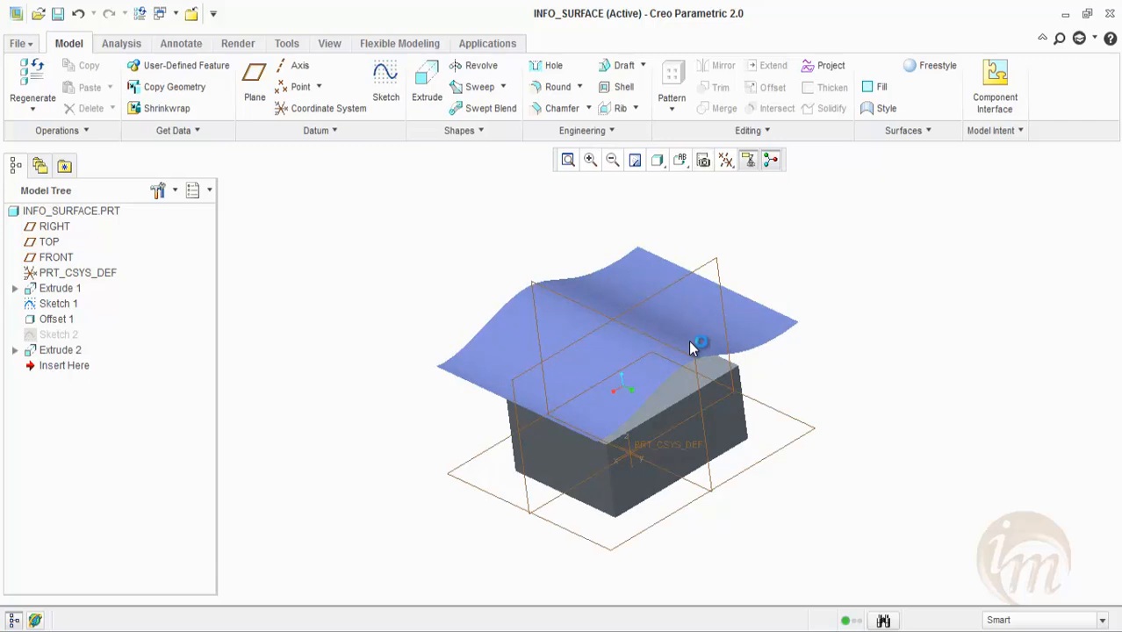
# - Offset the block's top face with the Replace Surface Feature type, using the wavy surface as the replacement
pyautogui.click(690, 349)
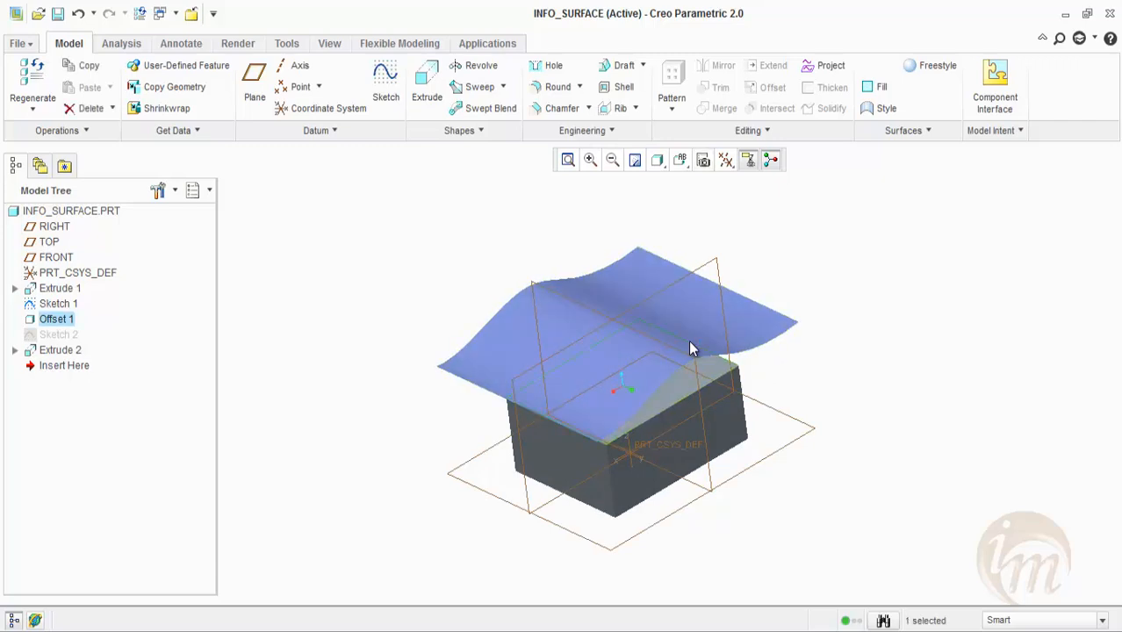
pyautogui.click(690, 349)
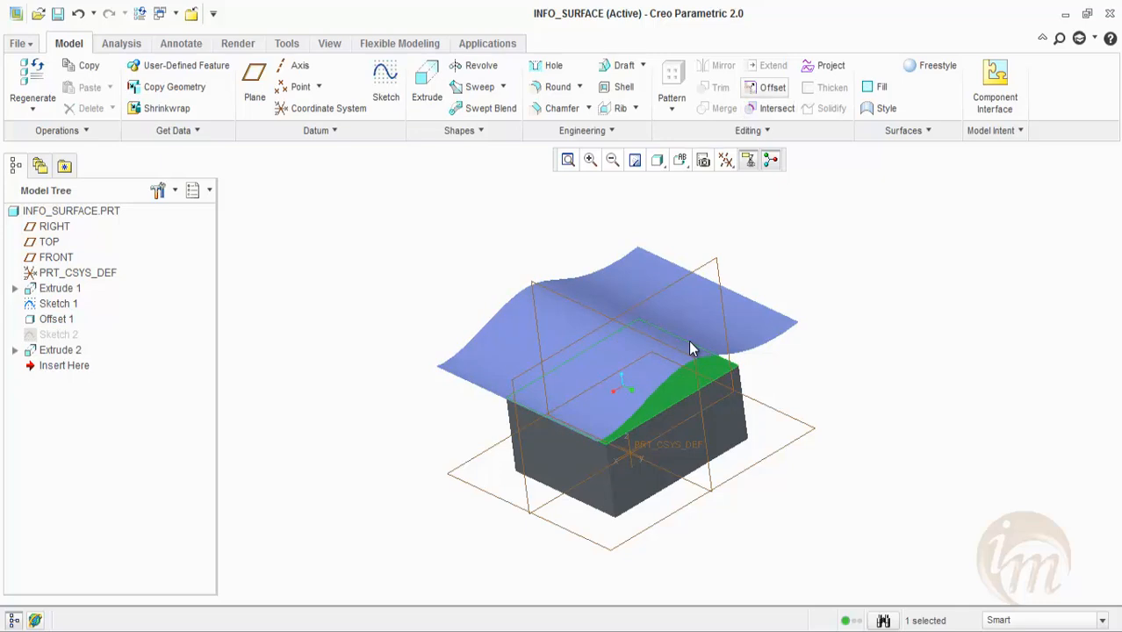
pyautogui.click(767, 88)
pyautogui.click(48, 88)
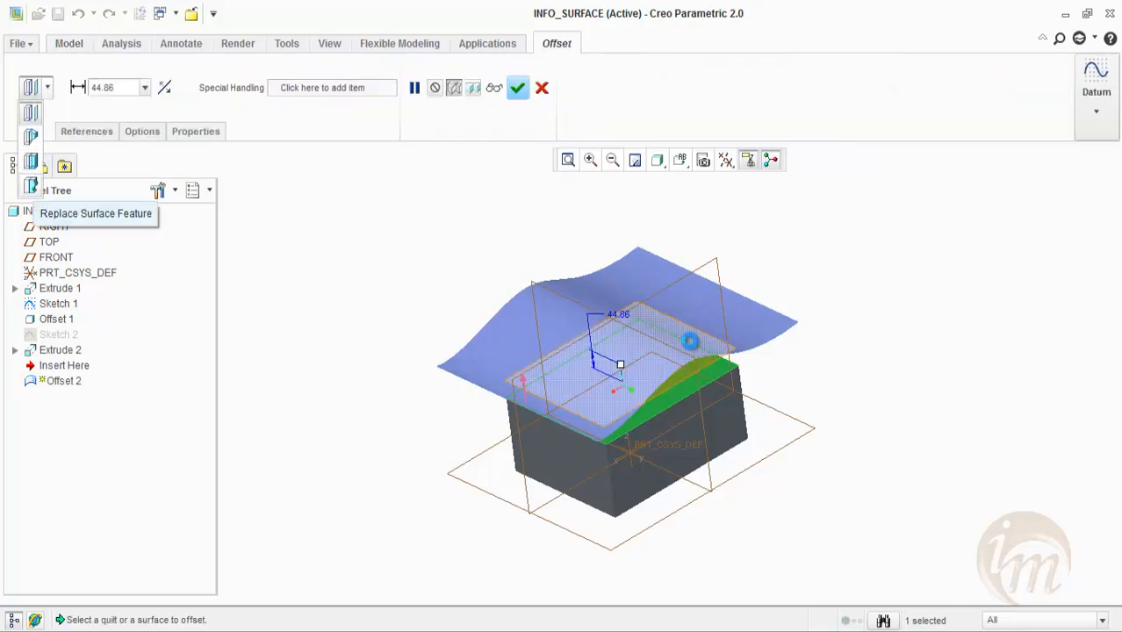
pyautogui.click(31, 186)
pyautogui.moveTo(690, 348); pyautogui.dragTo(690, 342, button='middle')
pyautogui.click(690, 347)
pyautogui.middleClick(690, 342)
pyautogui.click(690, 341)
pyautogui.moveTo(690, 341); pyautogui.dragTo(691, 348, button='middle')
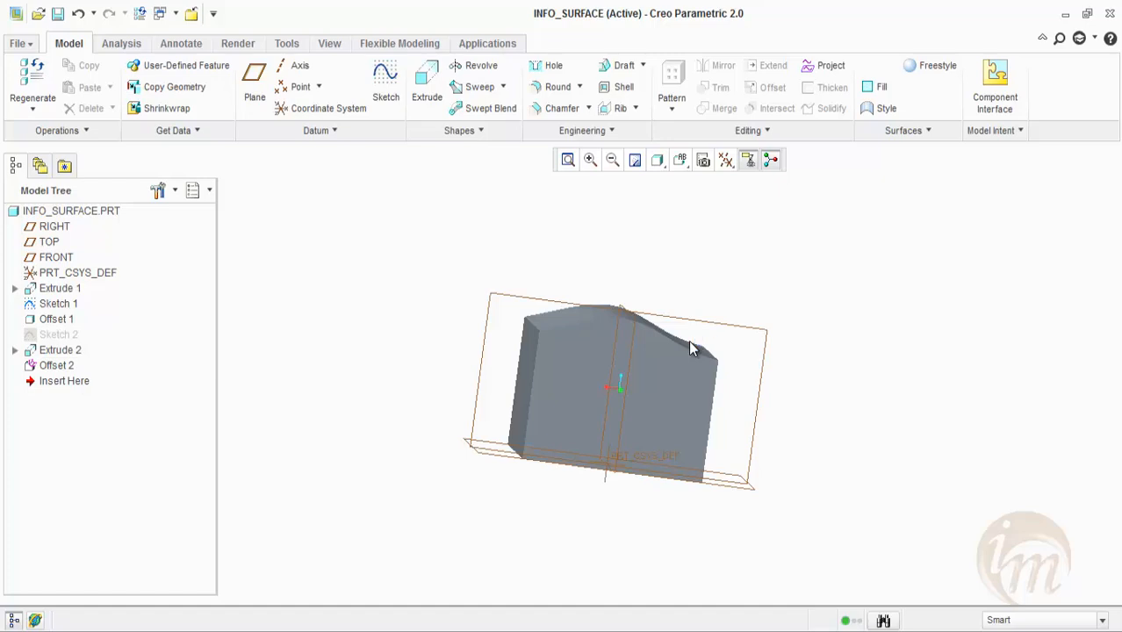
# - Delete all features from Extrude 1 through Offset 2, leaving only the default datums
pyautogui.click(690, 349)
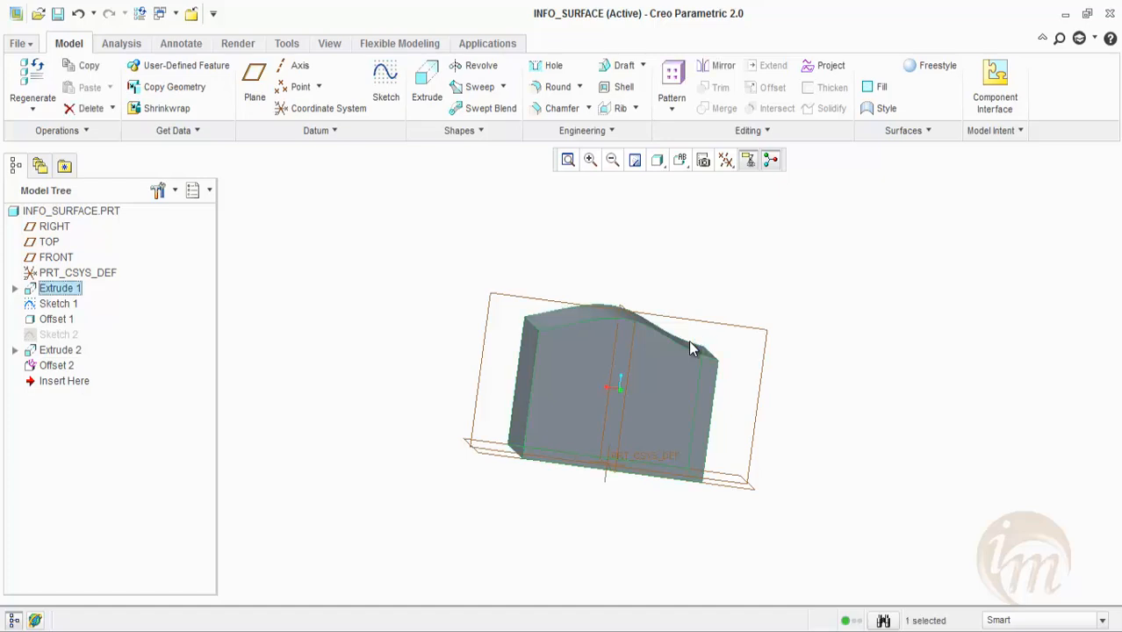
pyautogui.keyDown('ctrl'); pyautogui.click(690, 349); pyautogui.keyUp('ctrl')
pyautogui.keyDown('shift'); pyautogui.click(59, 304); pyautogui.keyUp('shift')
pyautogui.keyDown('shift'); pyautogui.click(60, 289); pyautogui.keyUp('shift')
pyautogui.rightClick(63, 291)
pyautogui.click(97, 325)
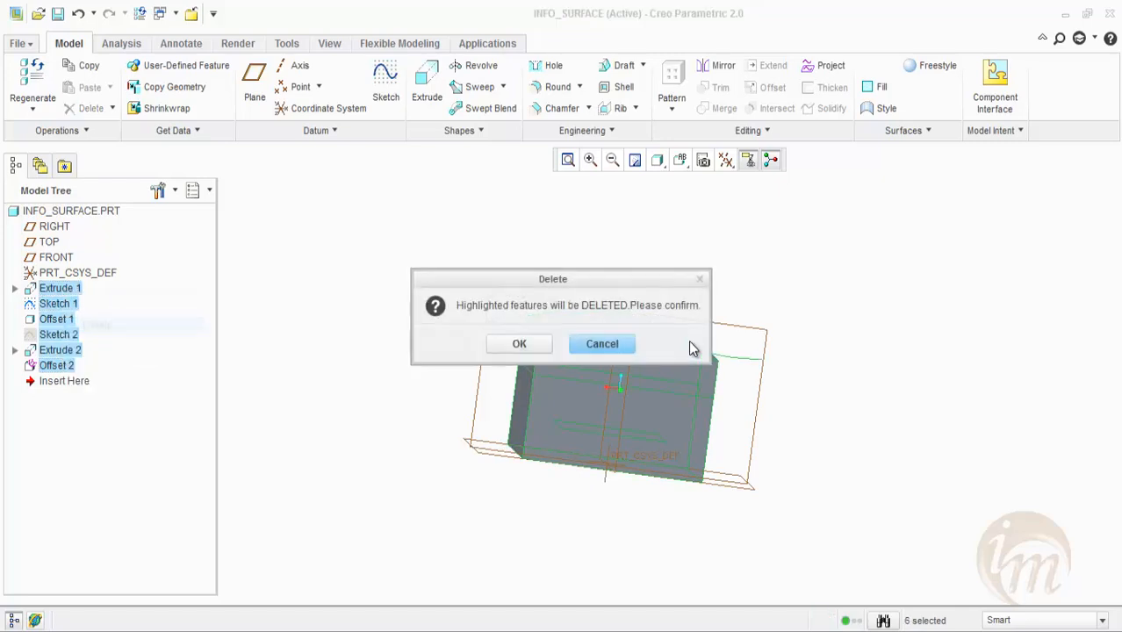
pyautogui.click(519, 343)
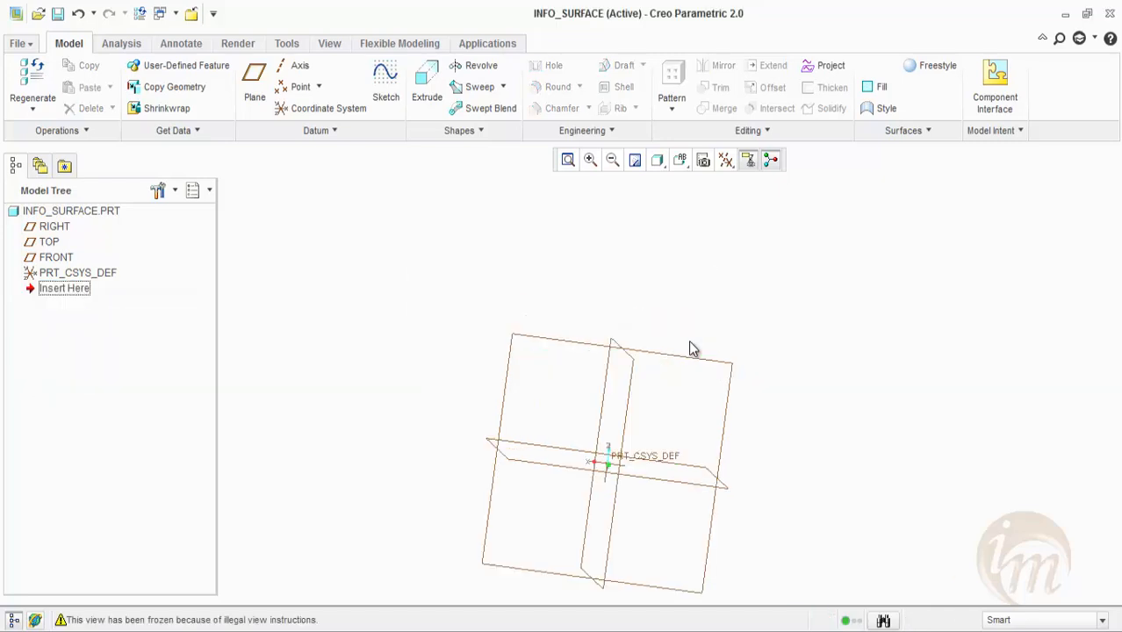
# - Start an Extrude on the TOP plane and sketch a circle centred on the origin as its section
pyautogui.click(427, 81)
pyautogui.click(690, 357)
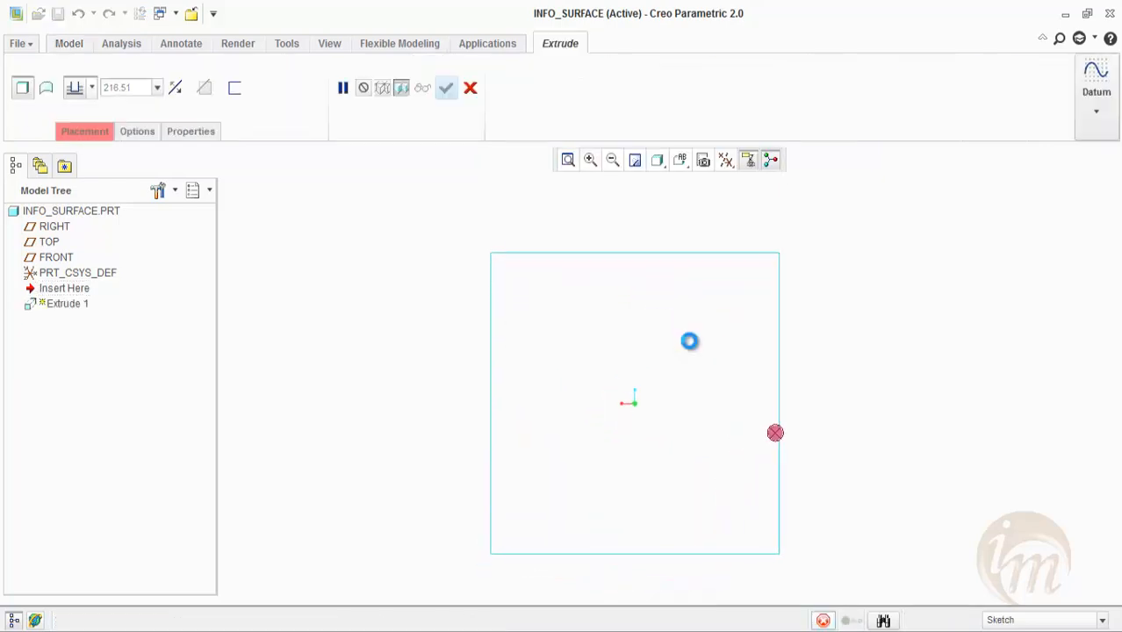
pyautogui.press('c')
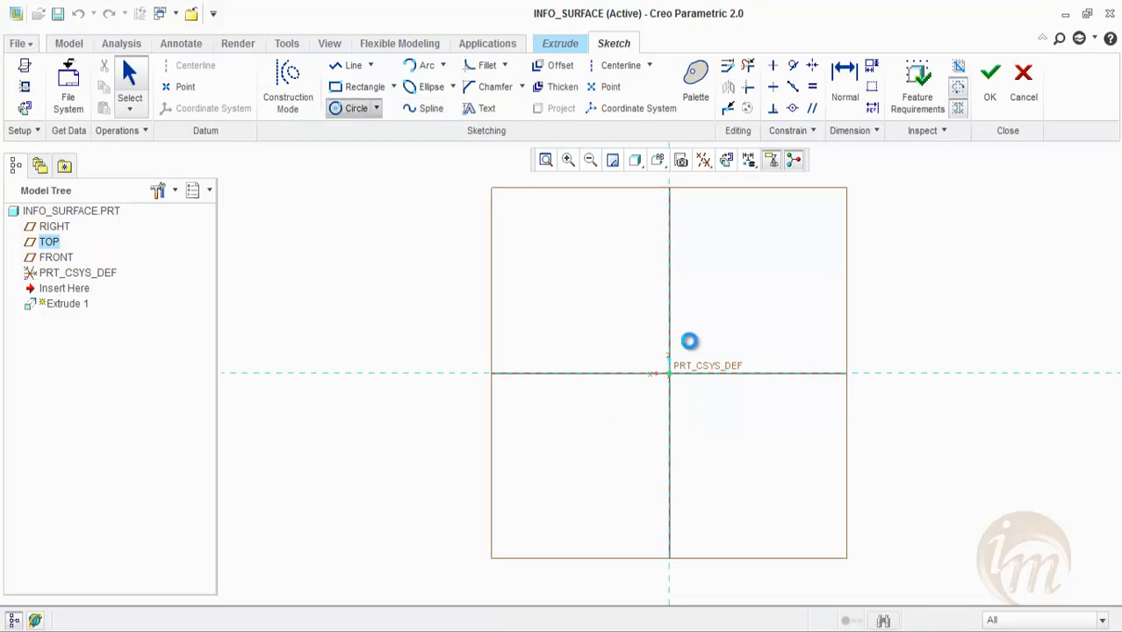
pyautogui.click(669, 374)
pyautogui.click(756, 405)
pyautogui.click(990, 81)
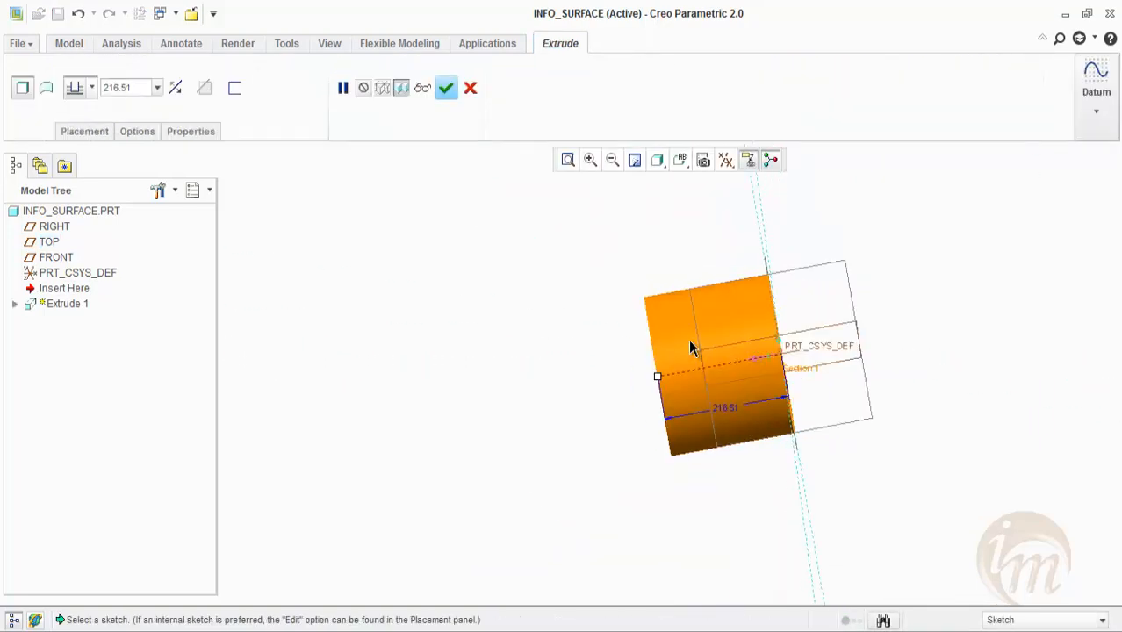
# - Extrude the circle as a surface to a length of about 909.10 and complete the cylinder
pyautogui.moveTo(657, 376); pyautogui.dragTo(263, 451)
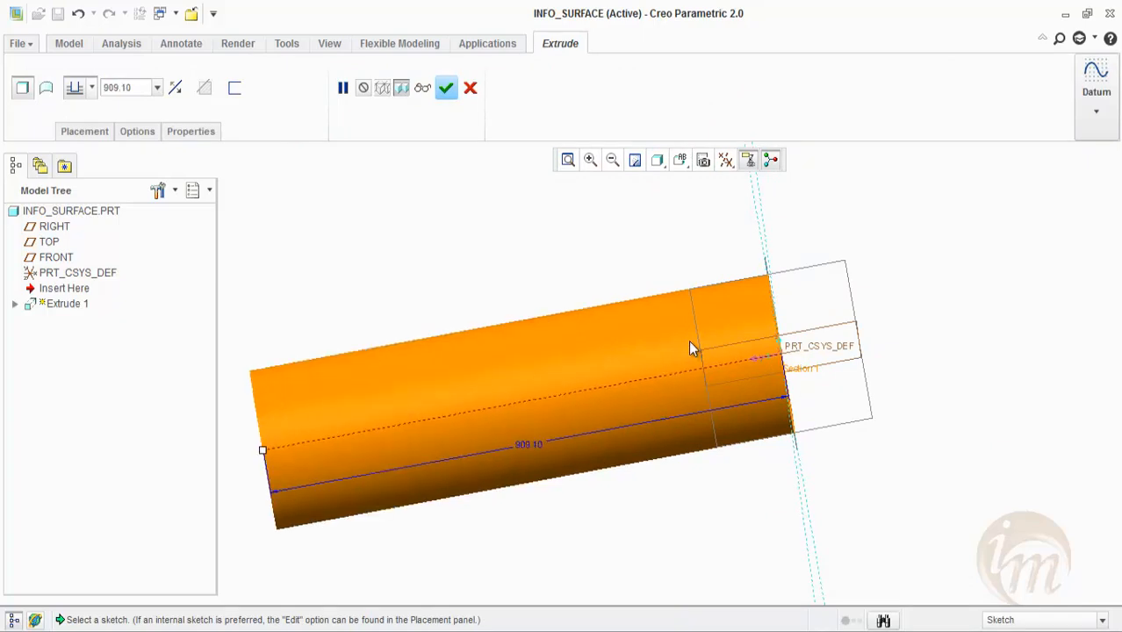
pyautogui.click(46, 87)
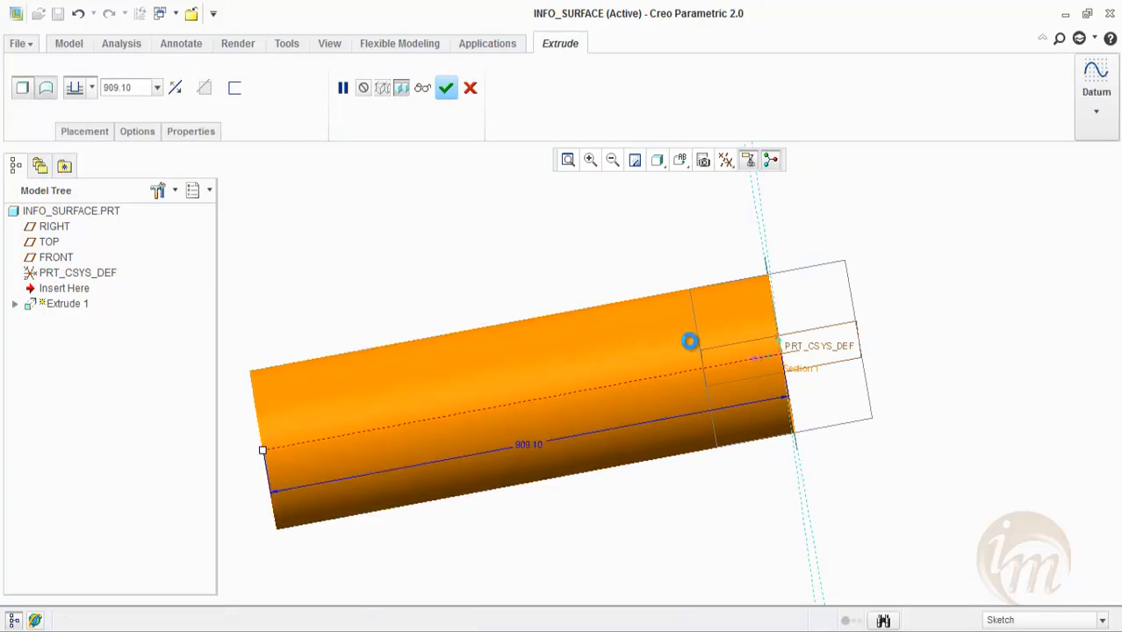
pyautogui.hotkey('ctrl', 'd')
pyautogui.middleClick(691, 349)
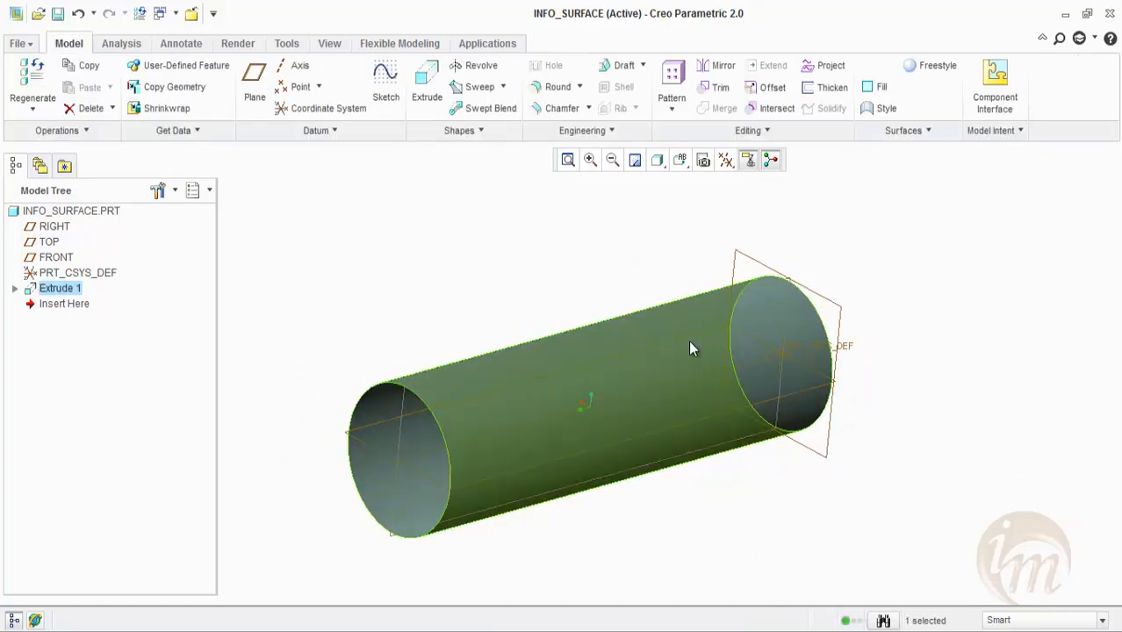
pyautogui.click(690, 348)
pyautogui.click(690, 348)
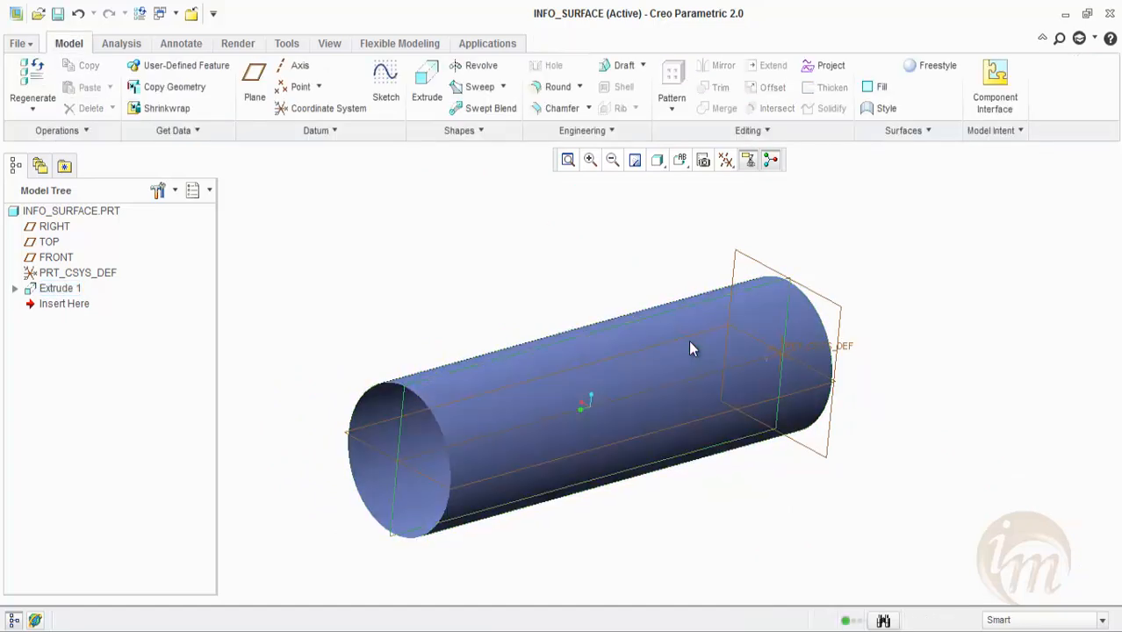
# - Start a second Extrude on the RIGHT plane and sketch a smaller circle centred on the cylinder's axis, near its midlength
pyautogui.click(54, 227)
pyautogui.click(427, 86)
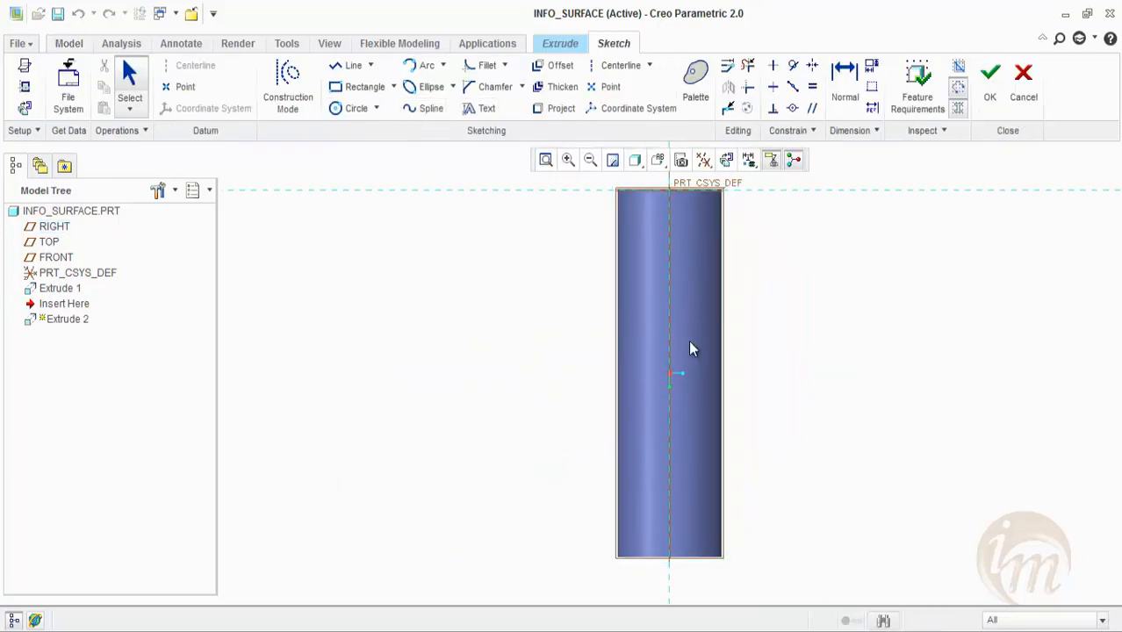
pyautogui.click(351, 108)
pyautogui.click(669, 355)
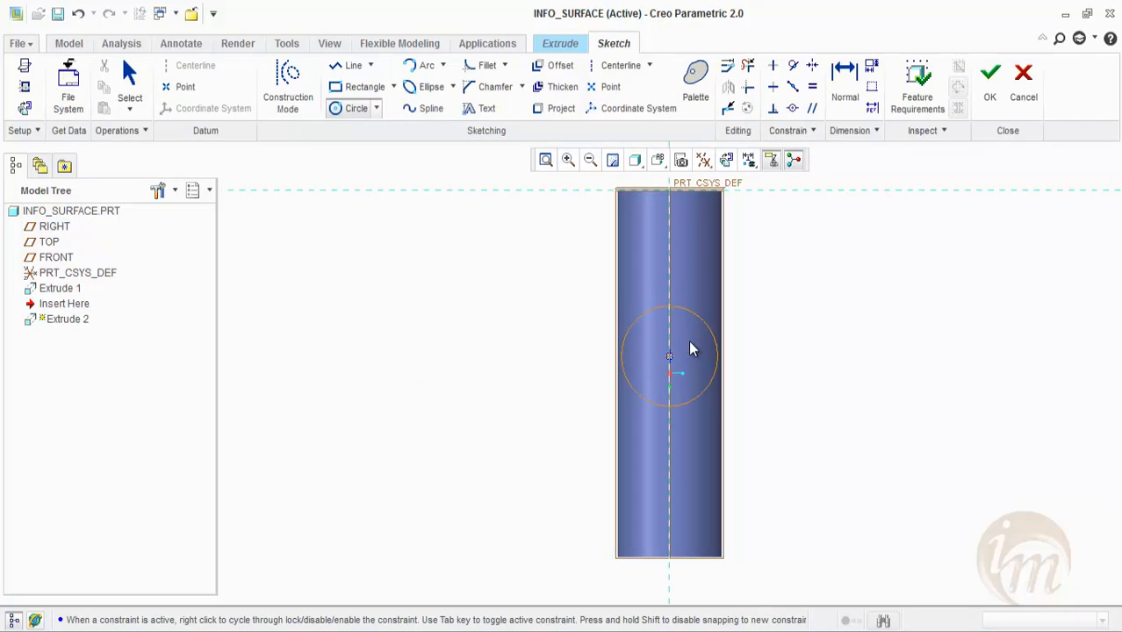
pyautogui.click(705, 355)
pyautogui.click(990, 81)
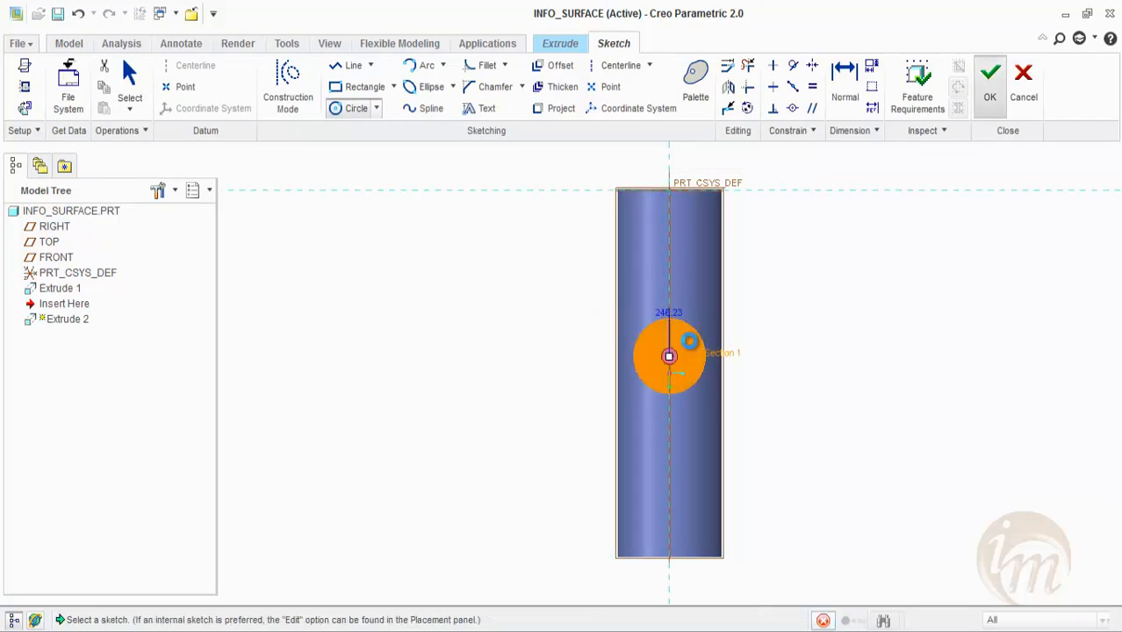
# - Extrude the smaller circle as a surface symmetrically to about 1210.70, crossing through the first cylinder
pyautogui.click(93, 88)
pyautogui.click(76, 138)
pyautogui.click(46, 87)
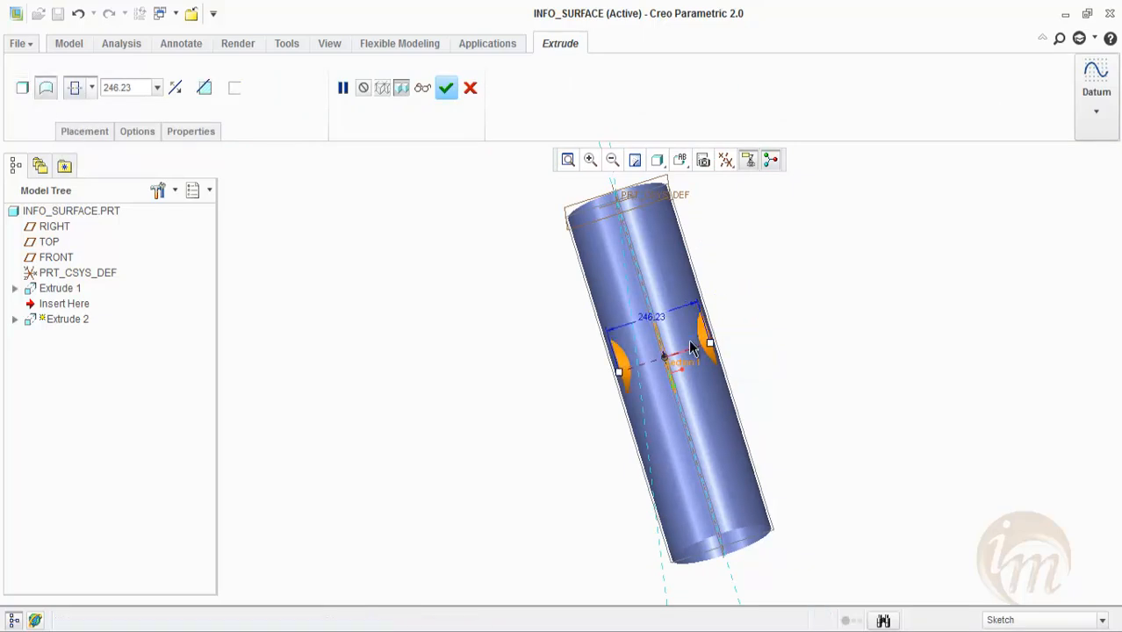
pyautogui.moveTo(618, 372); pyautogui.dragTo(441, 429)
pyautogui.middleClick(690, 341)
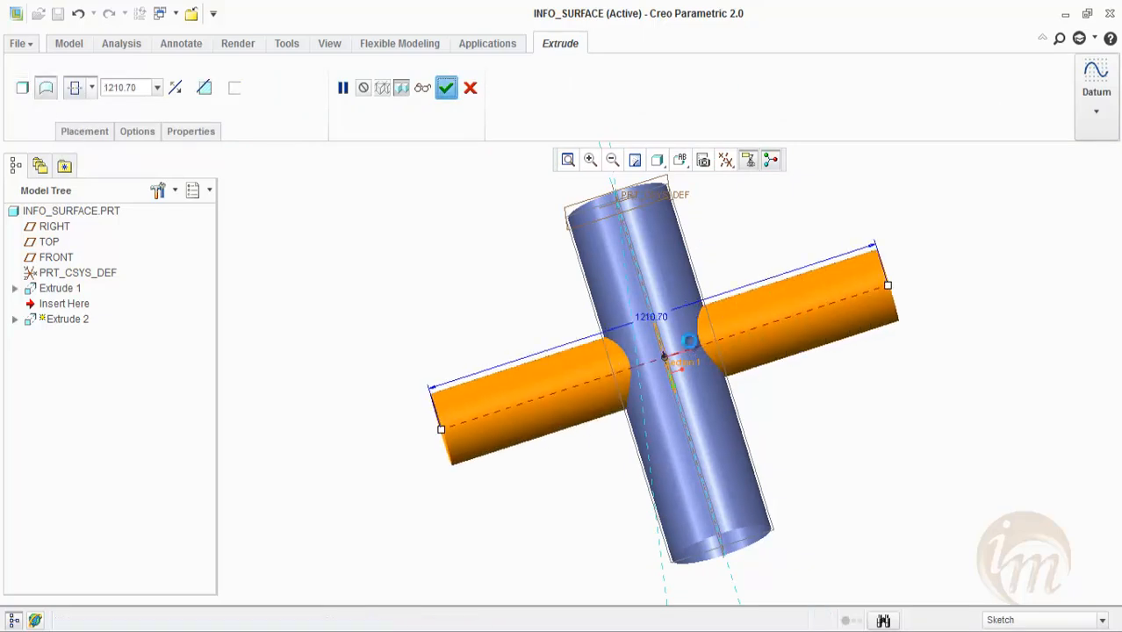
pyautogui.moveTo(689, 341)
pyautogui.mouseDown(button='middle')
pyautogui.moveTo(691, 369)
pyautogui.moveTo(672, 378)
pyautogui.moveTo(688, 341)
pyautogui.moveTo(734, 350)
pyautogui.mouseUp(button='middle')
pyautogui.scroll(-6, 690, 342)
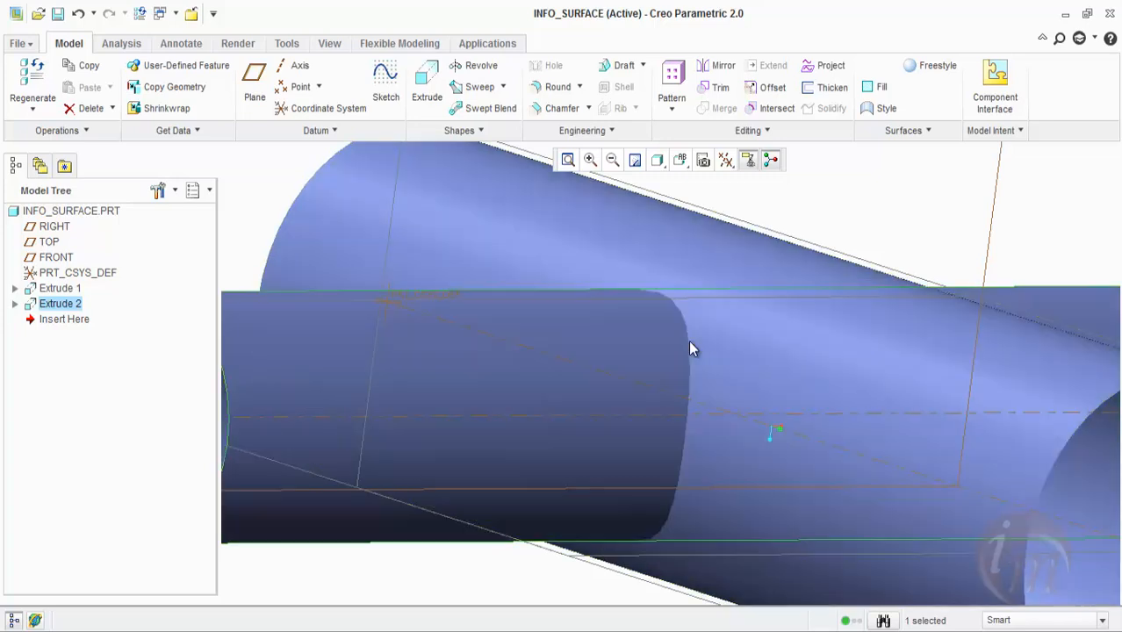
# - Create an Intersect curve between the two crossing cylindrical quilts
pyautogui.click(690, 342)
pyautogui.moveTo(691, 342); pyautogui.dragTo(691, 342, button='middle')
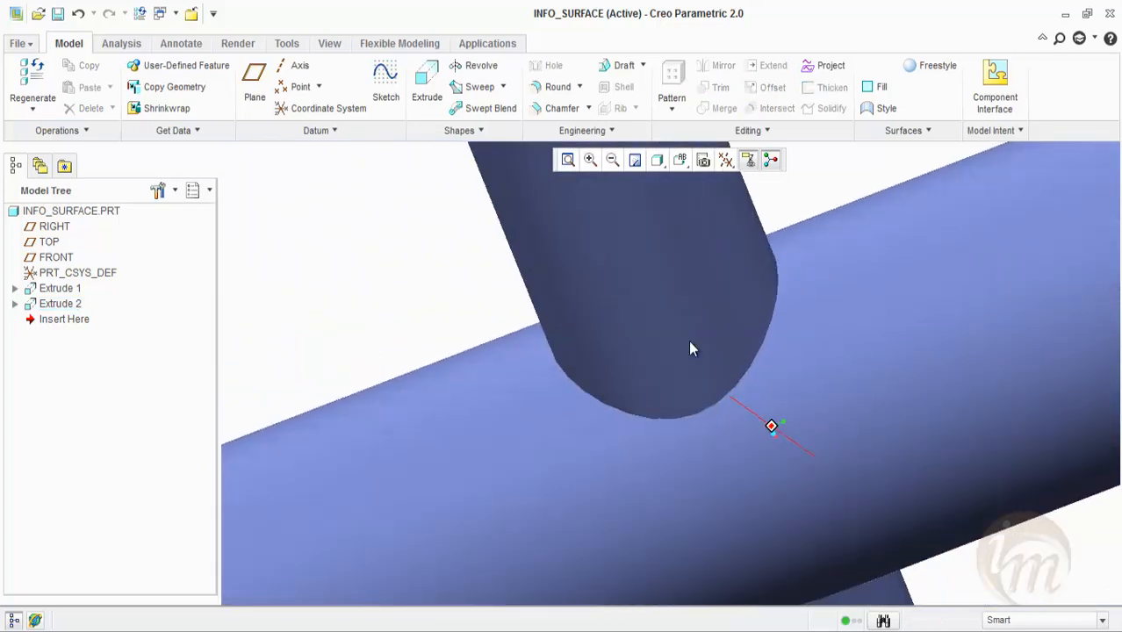
pyautogui.rightClick(690, 342)
pyautogui.rightClick(690, 343)
pyautogui.rightClick(691, 342)
pyautogui.moveTo(690, 343); pyautogui.dragTo(690, 343, button='middle')
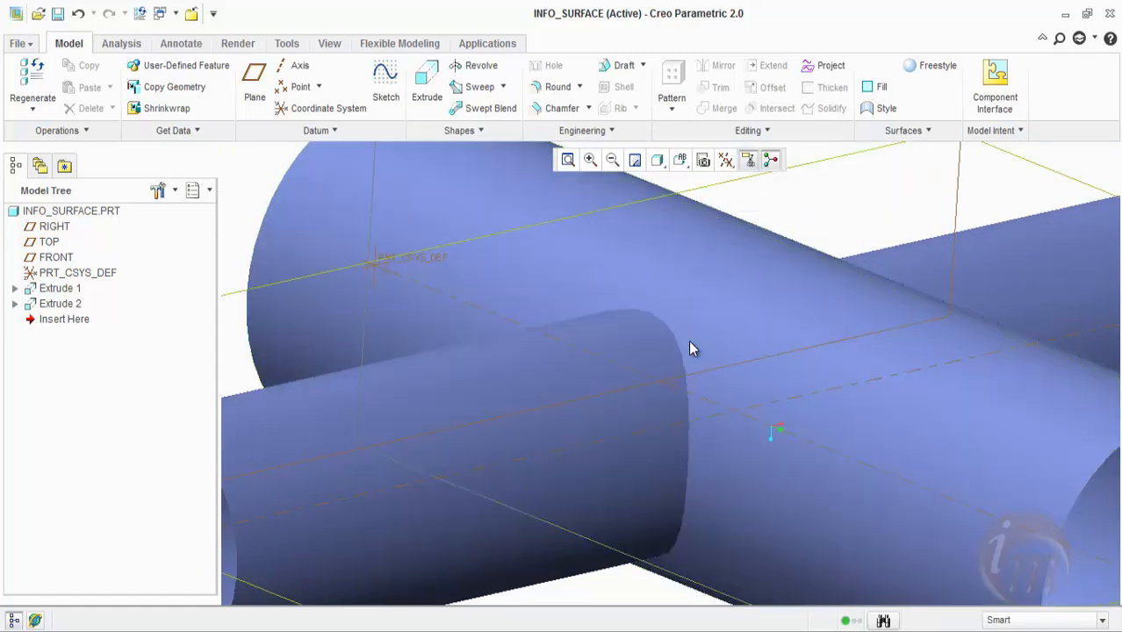
pyautogui.click(689, 348)
pyautogui.press('i')
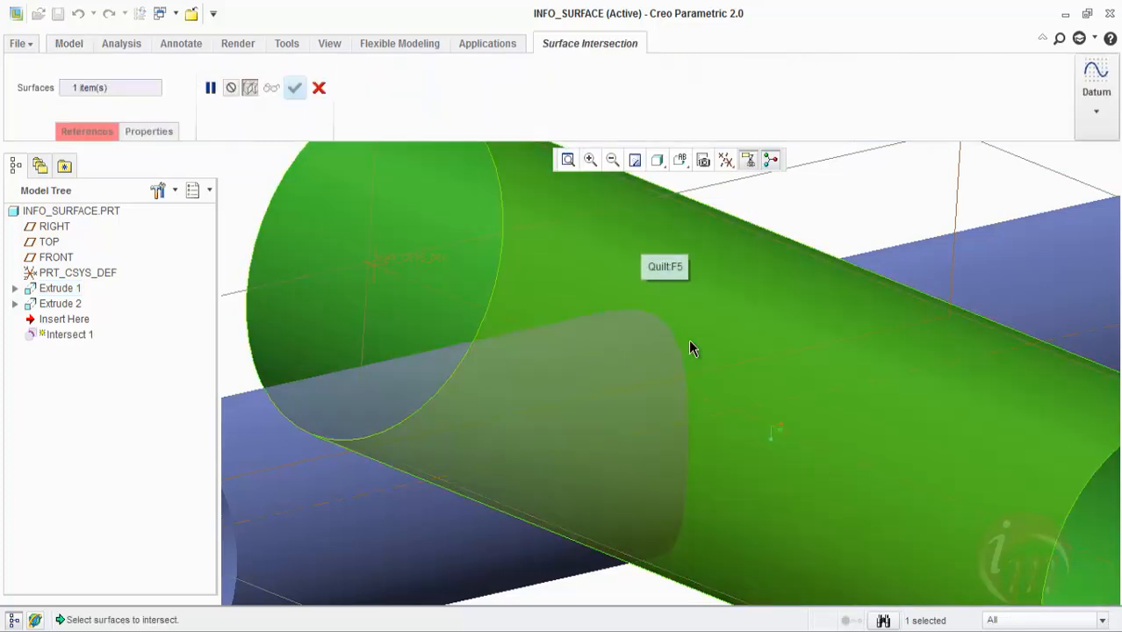
pyautogui.rightClick(689, 348)
pyautogui.keyDown('ctrl'); pyautogui.click(690, 349); pyautogui.keyUp('ctrl')
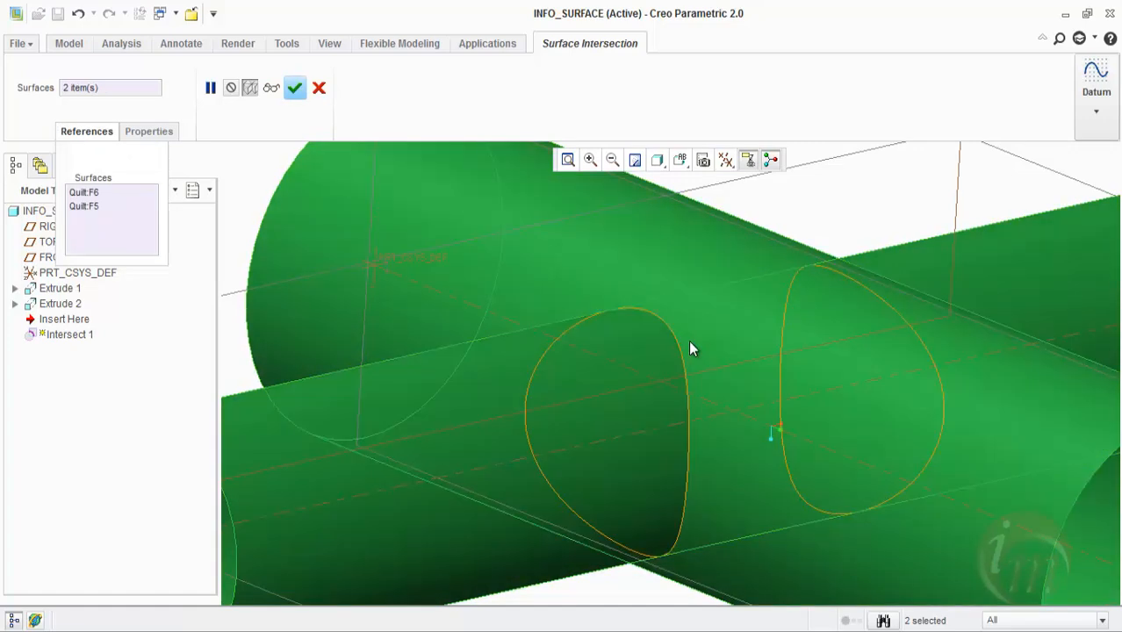
pyautogui.middleClick(690, 348)
# - Create a solid Sweep with a small circular section along one closed loop of the intersection curve
pyautogui.moveTo(690, 342); pyautogui.dragTo(691, 342, button='middle')
pyautogui.rightClick(690, 342)
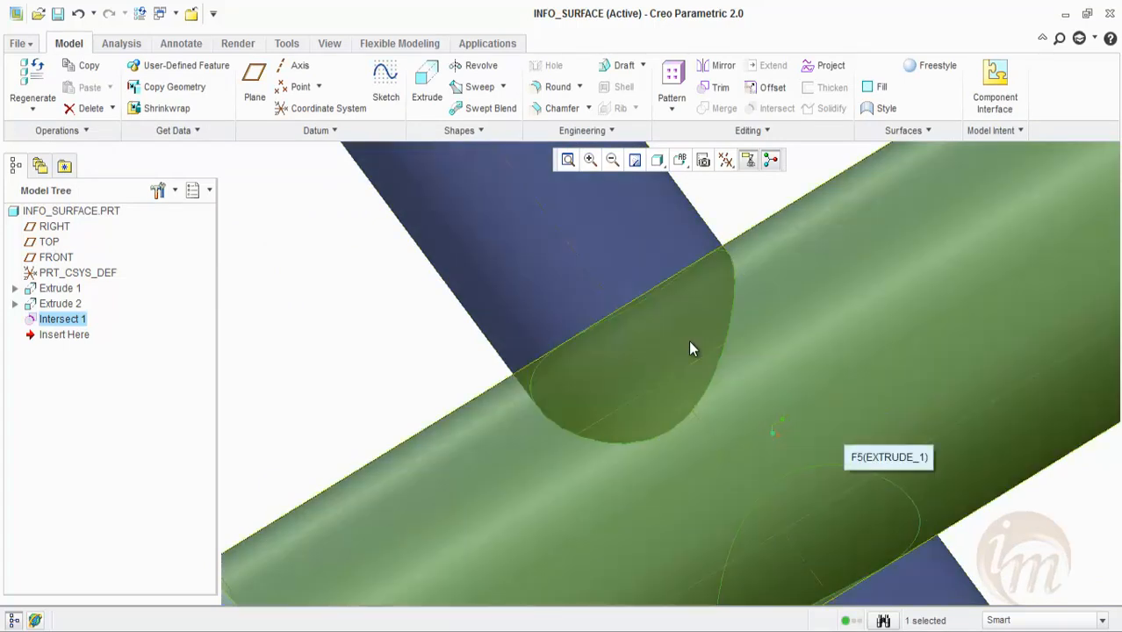
pyautogui.press('Escape')
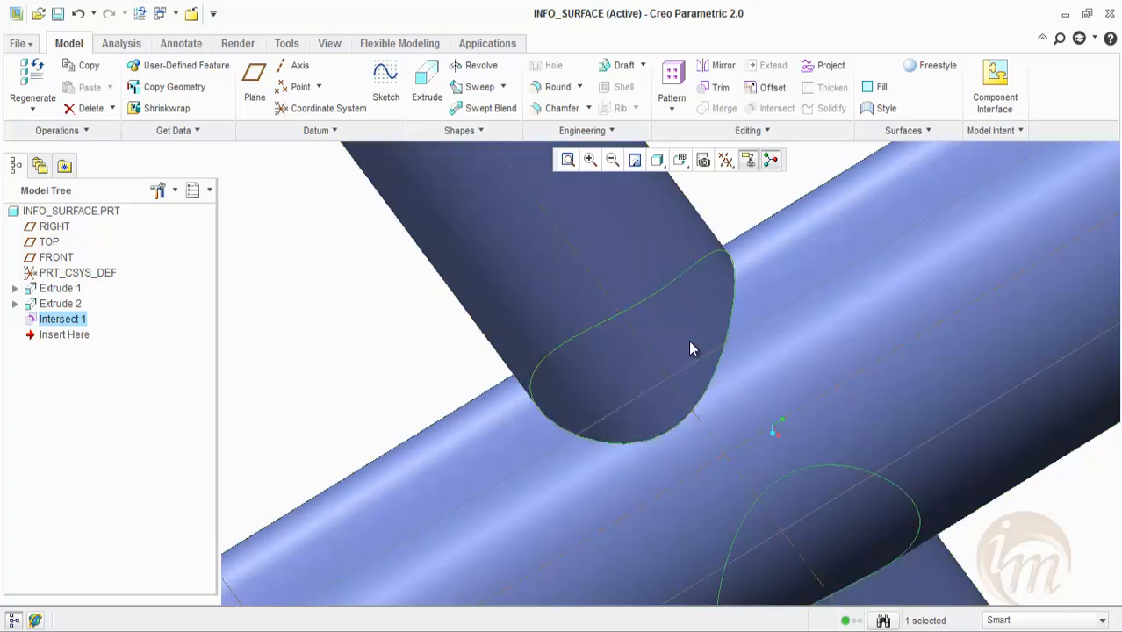
pyautogui.click(479, 87)
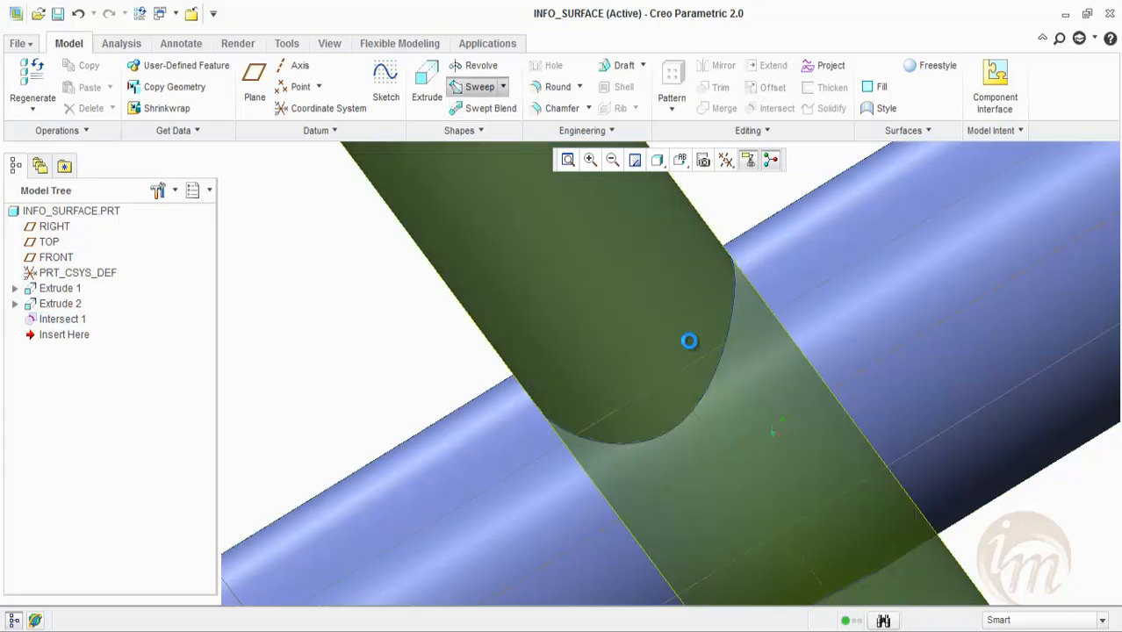
pyautogui.click(690, 348)
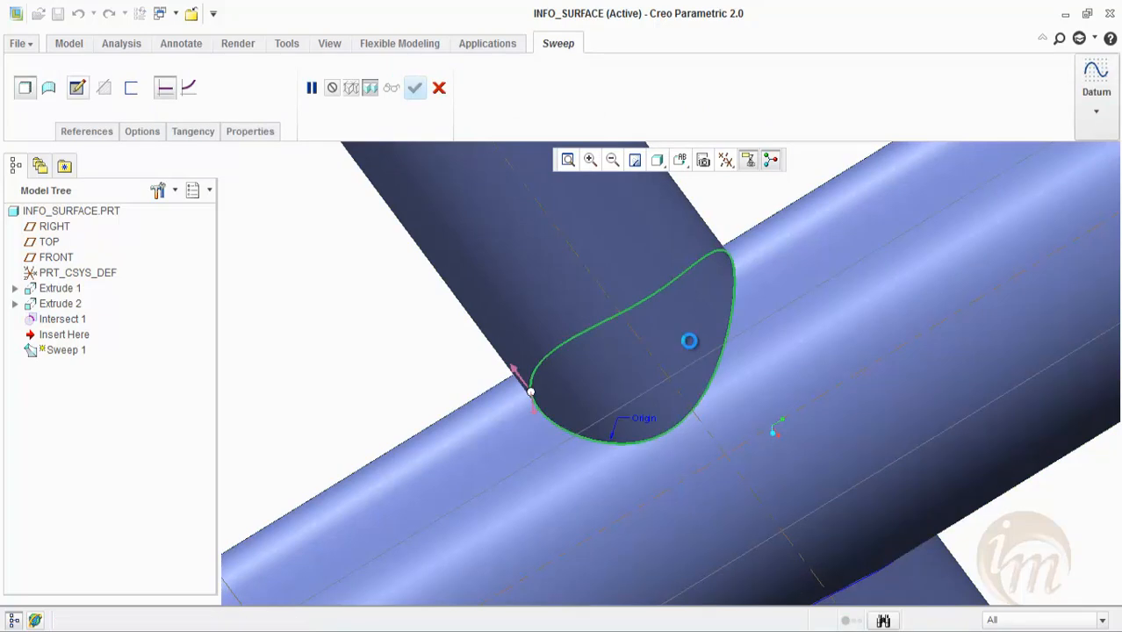
pyautogui.press('c')
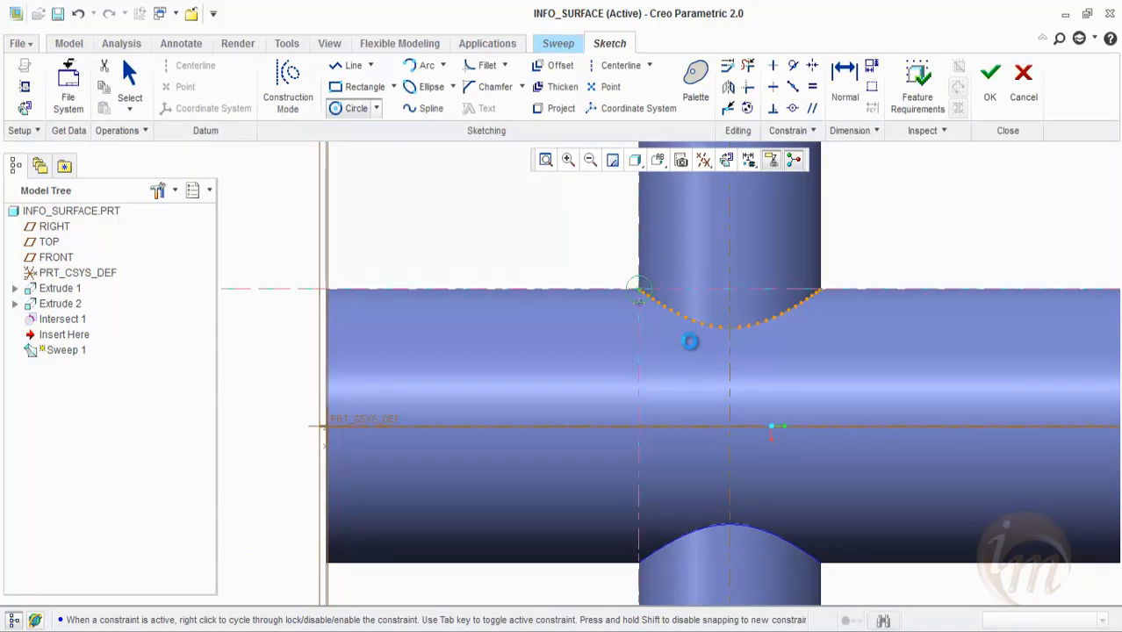
pyautogui.moveTo(690, 341); pyautogui.dragTo(694, 351, button='middle')
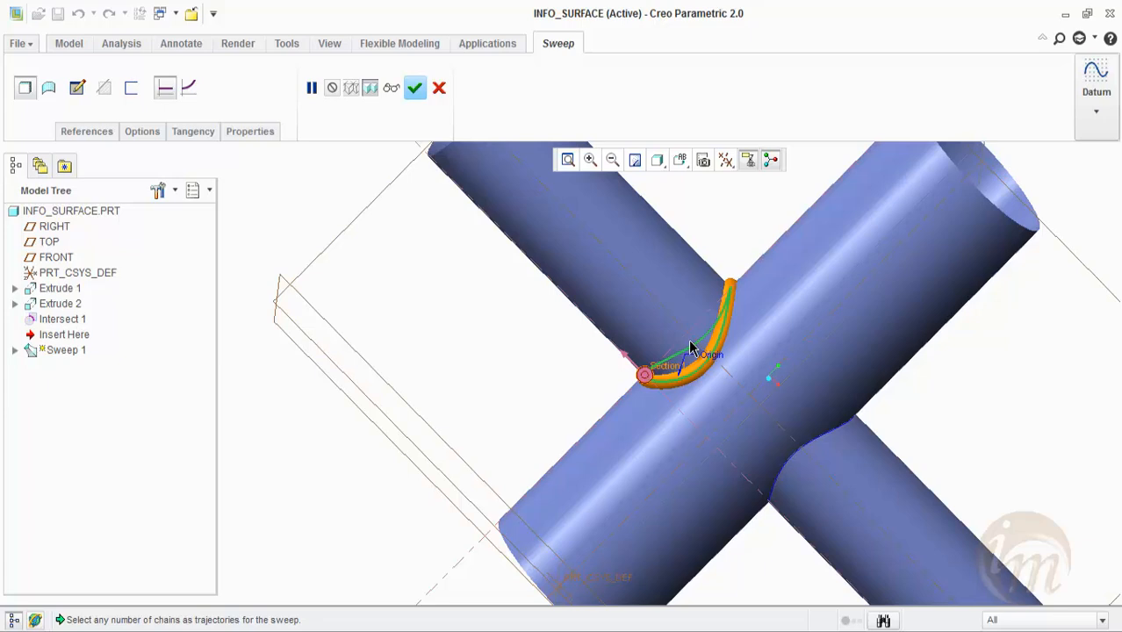
pyautogui.click(415, 88)
# - Merge the two crossing cylindrical quilts
pyautogui.moveTo(689, 341); pyautogui.dragTo(693, 348, button='middle')
pyautogui.click(690, 342)
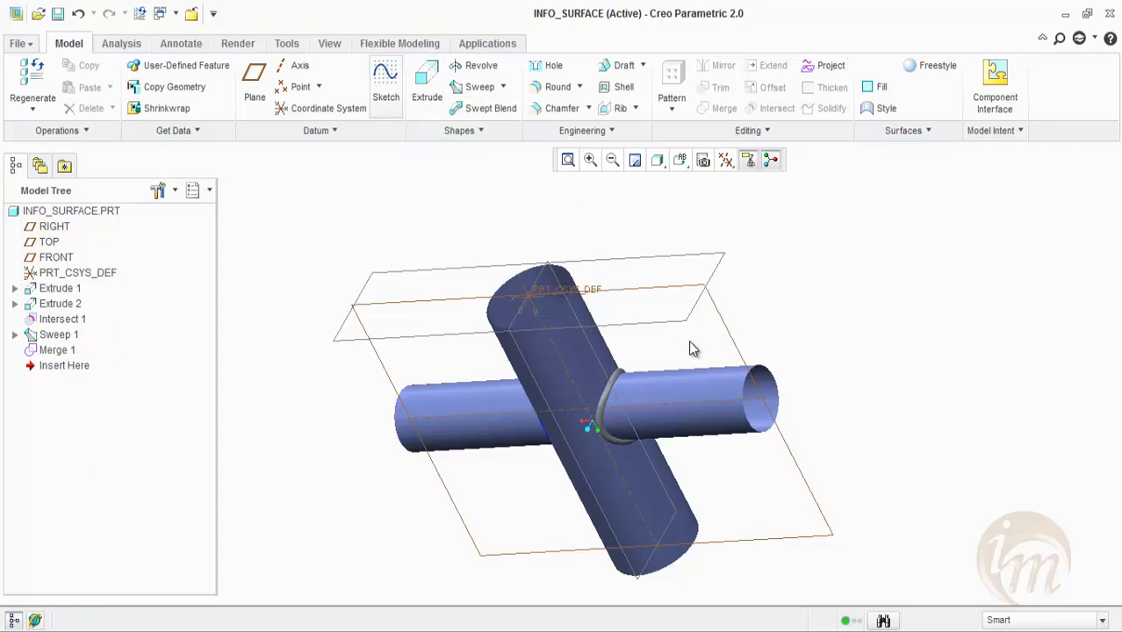
# - Sketch a wide flat ellipse on the FRONT plane, centred on the large cylinder's axis between its origin end and the crossing, slightly wider than the cylinder
pyautogui.click(385, 86)
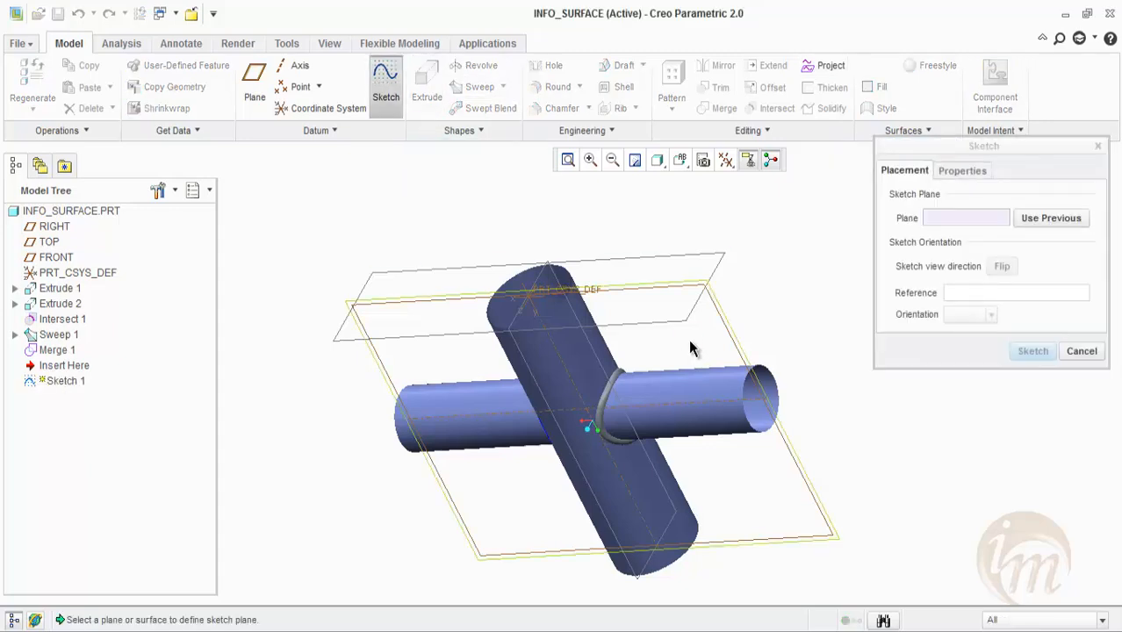
pyautogui.click(691, 348)
pyautogui.middleClick(690, 346)
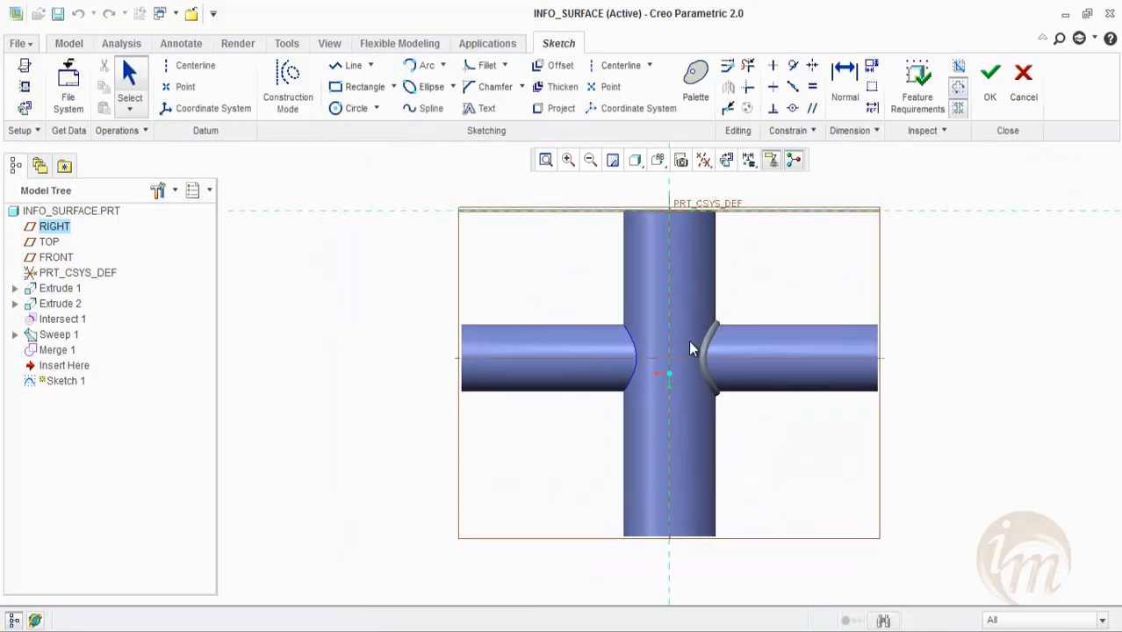
pyautogui.click(355, 108)
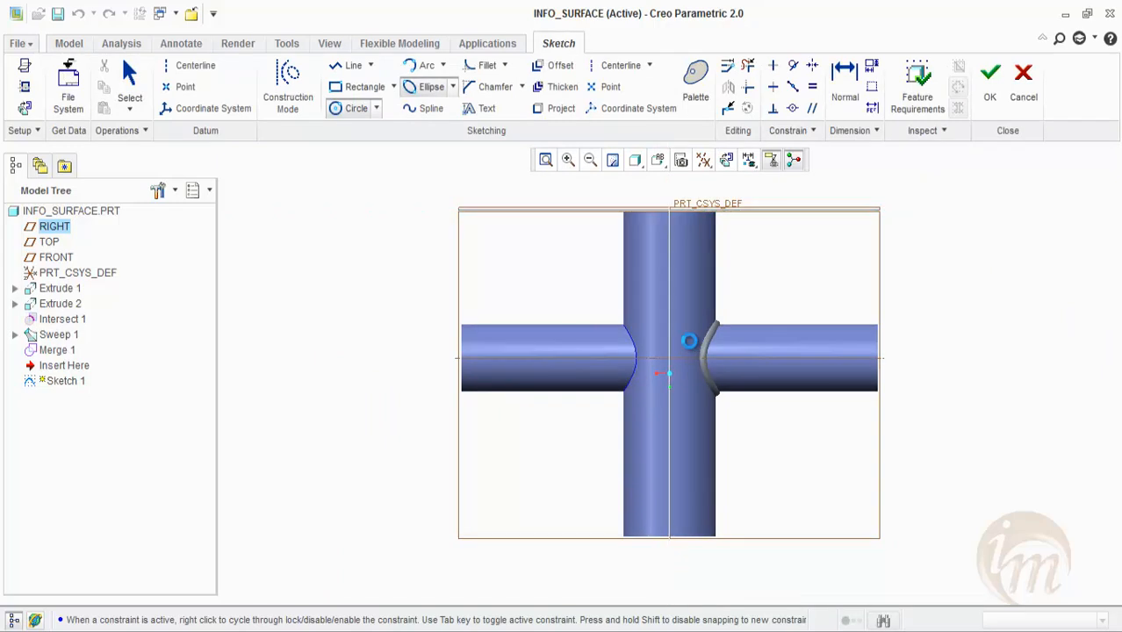
pyautogui.click(431, 86)
pyautogui.click(614, 261)
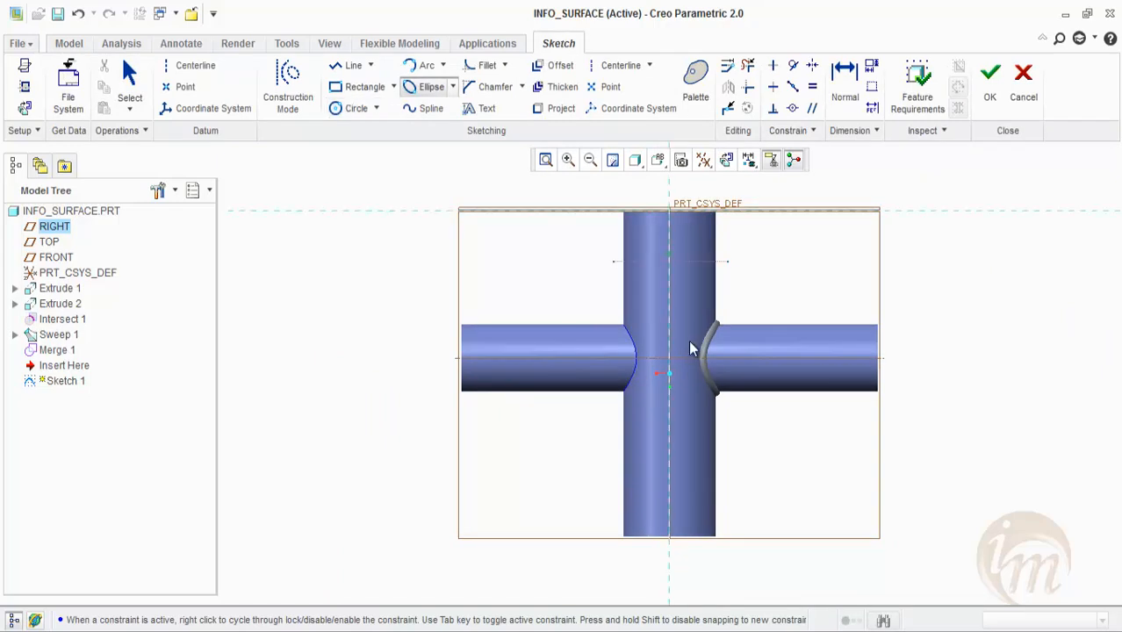
pyautogui.click(673, 285)
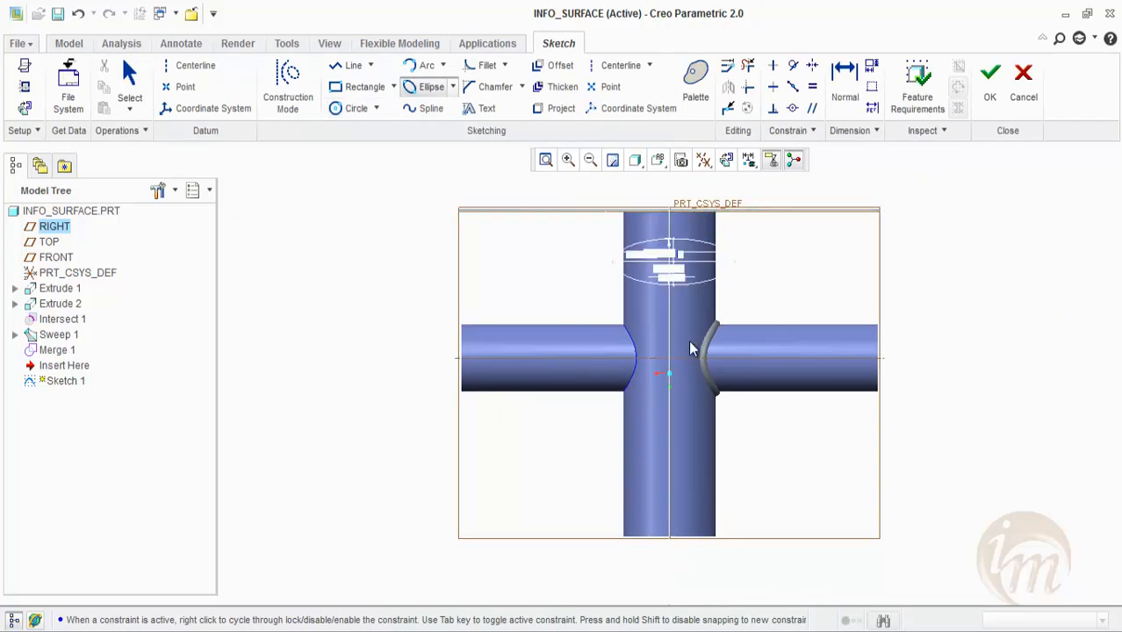
pyautogui.click(990, 81)
# - Project the ellipse sketch onto the large cylinder's surface along the FRONT plane direction
pyautogui.moveTo(693, 348); pyautogui.dragTo(693, 343, button='middle')
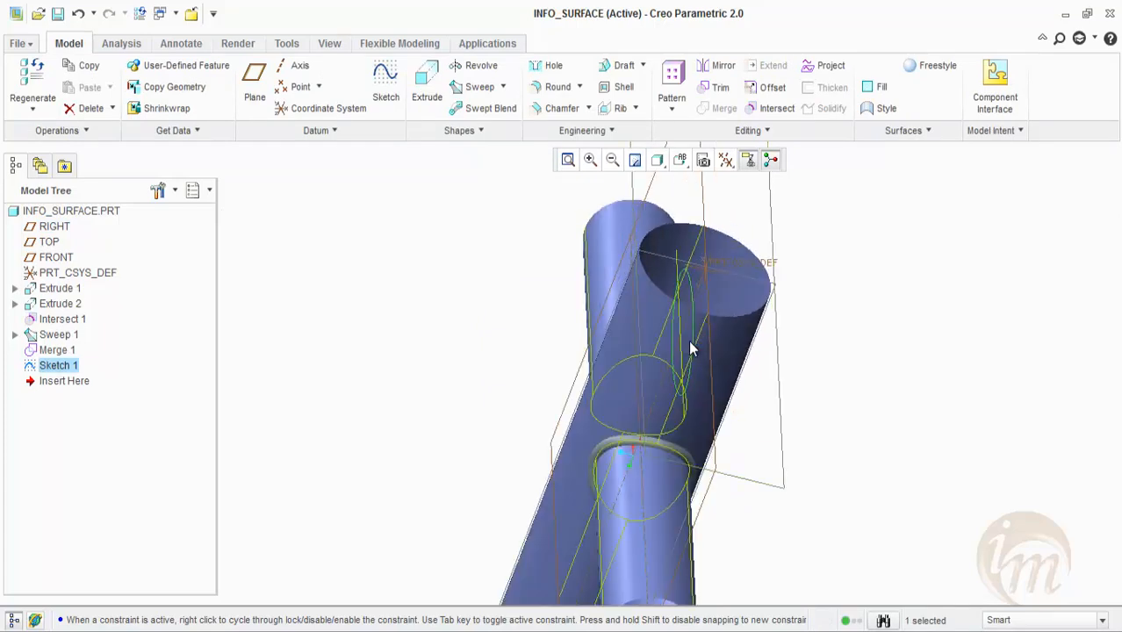
pyautogui.click(824, 66)
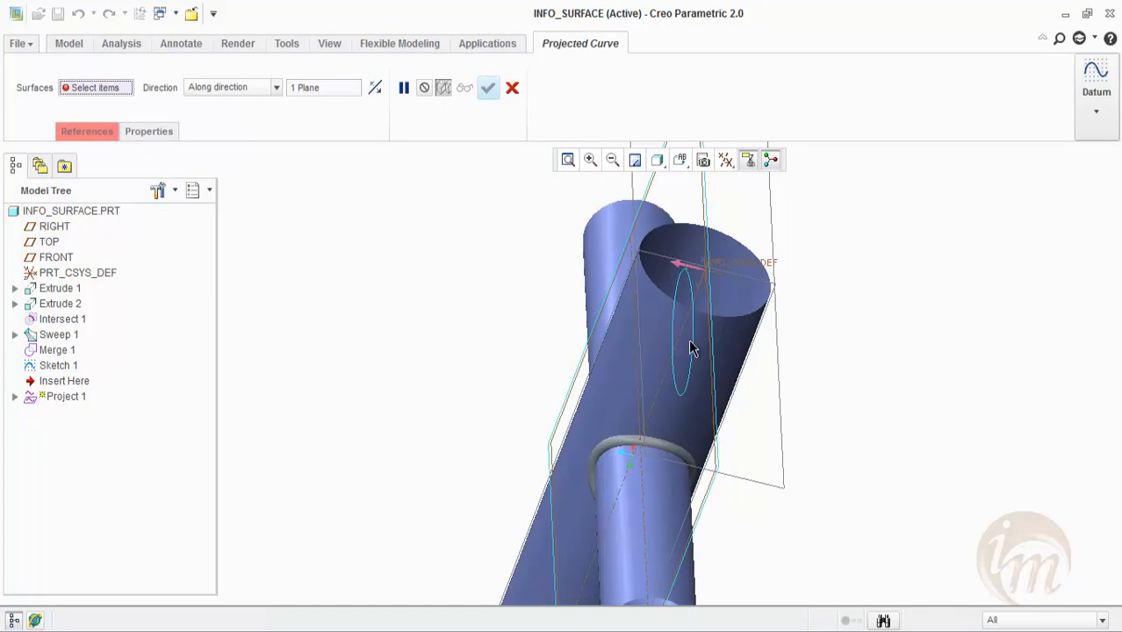
pyautogui.click(690, 348)
pyautogui.moveTo(690, 344); pyautogui.dragTo(694, 346, button='middle')
pyautogui.middleClick(690, 344)
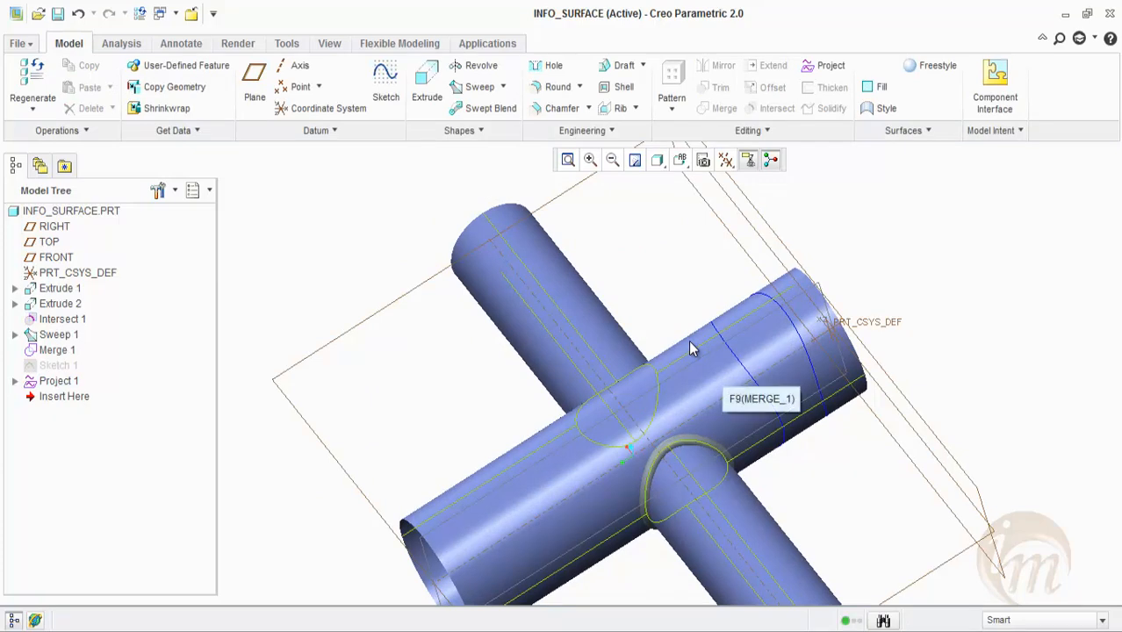
# - Start a sketch on the FRONT plane and add the text "info_media" about 100.58 high, near the large cylinder's end away from the origin
pyautogui.moveTo(690, 349); pyautogui.dragTo(690, 350, button='middle')
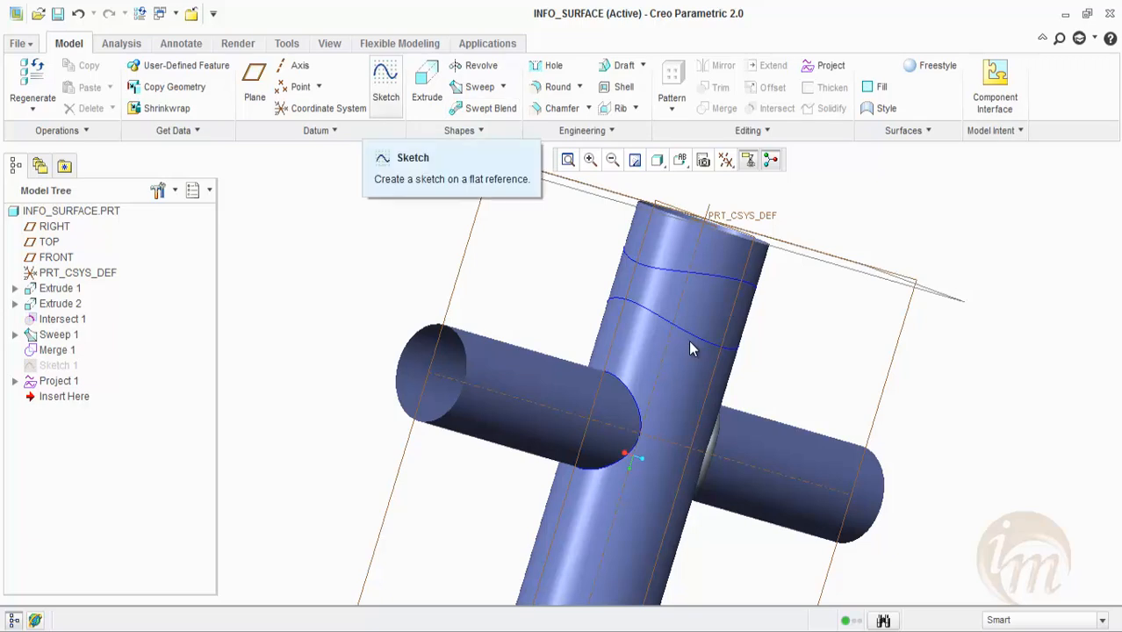
pyautogui.click(387, 85)
pyautogui.click(690, 347)
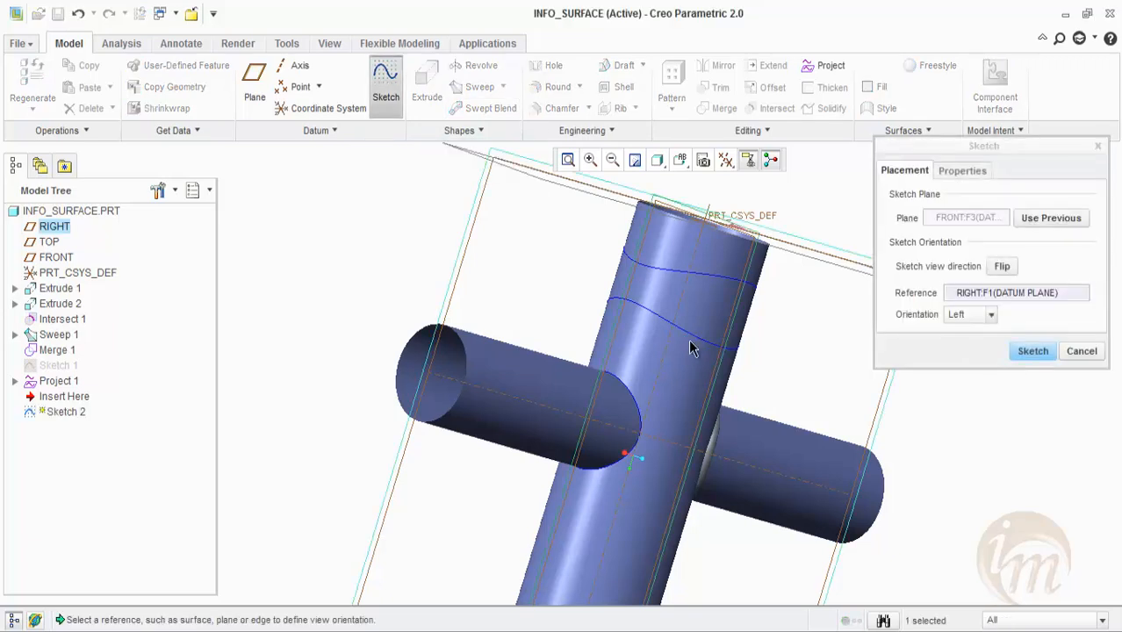
pyautogui.middleClick(690, 344)
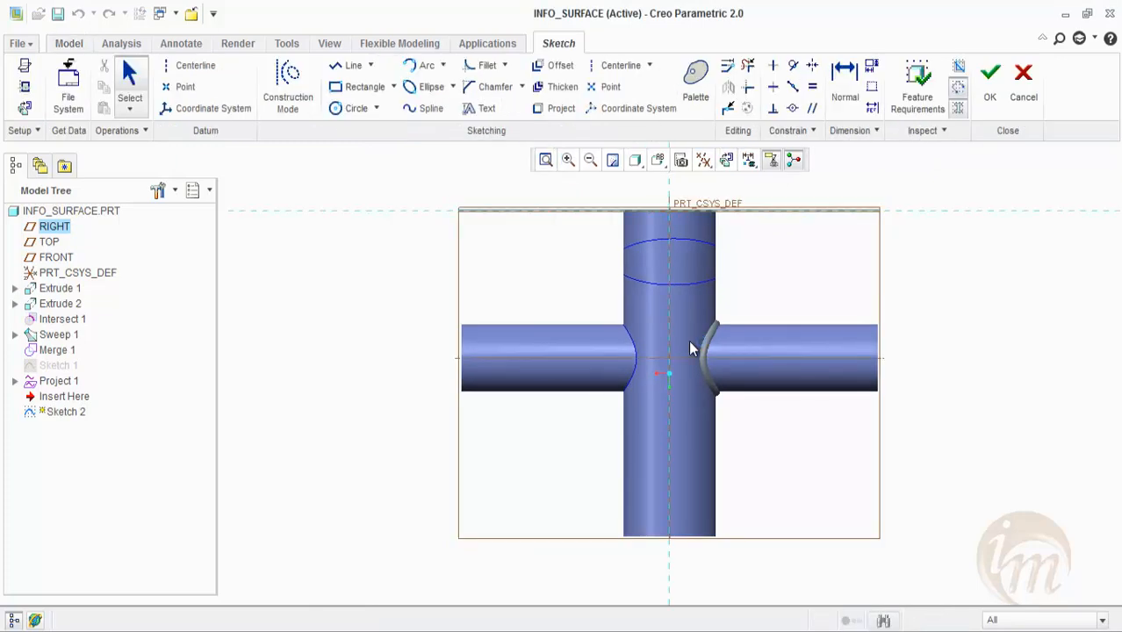
pyautogui.click(487, 108)
pyautogui.click(592, 507)
pyautogui.click(592, 468)
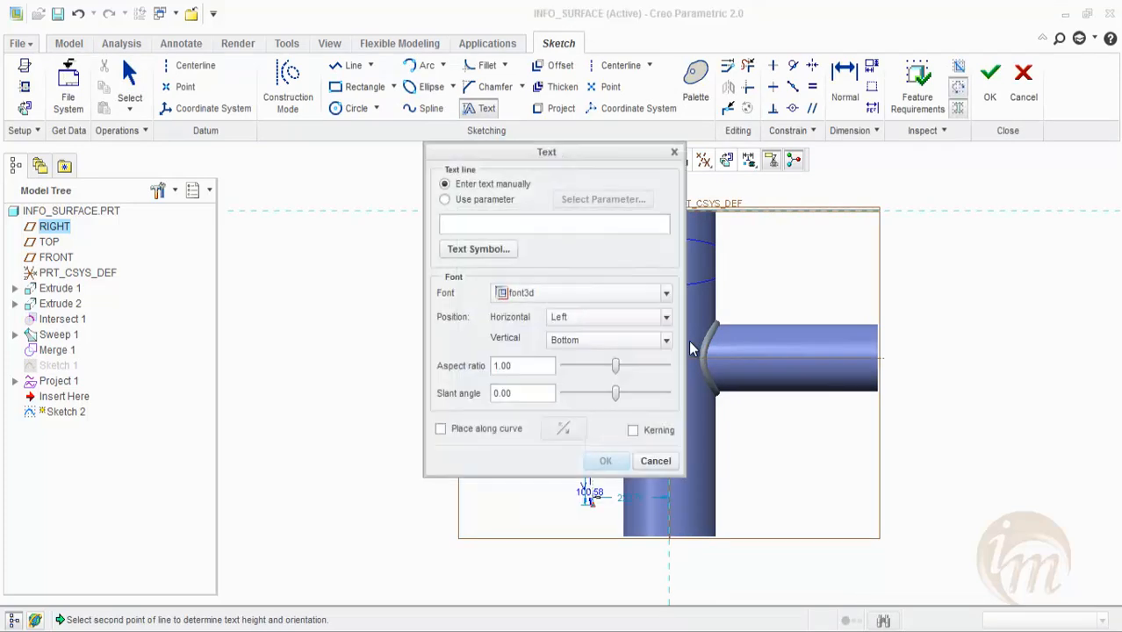
pyautogui.write('info_medi')
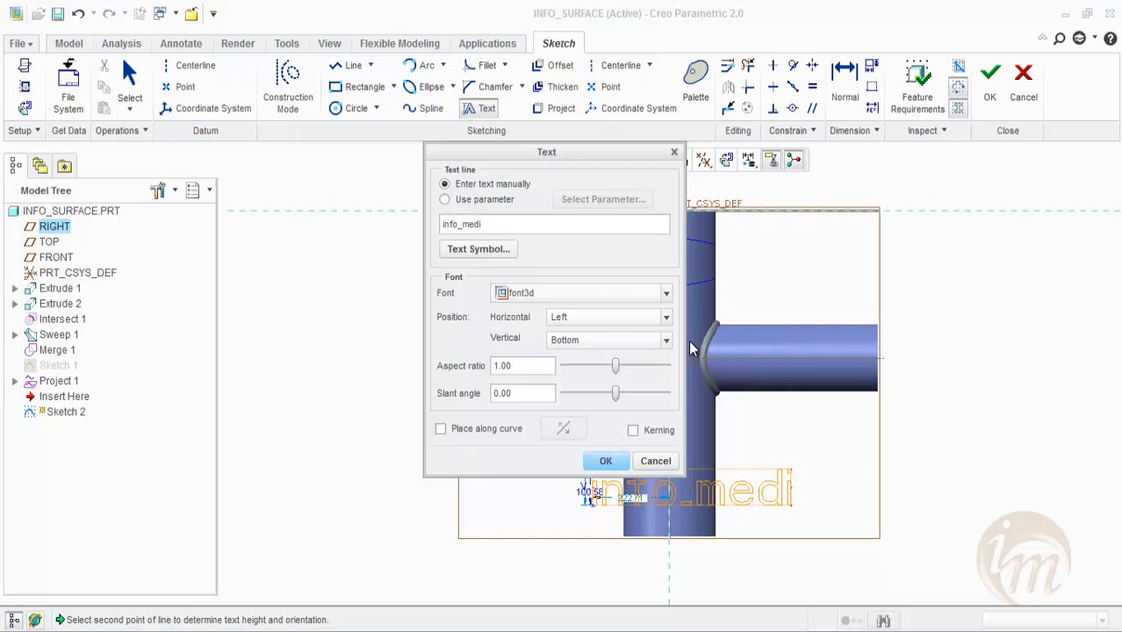
pyautogui.write('a')
pyautogui.press('Return')
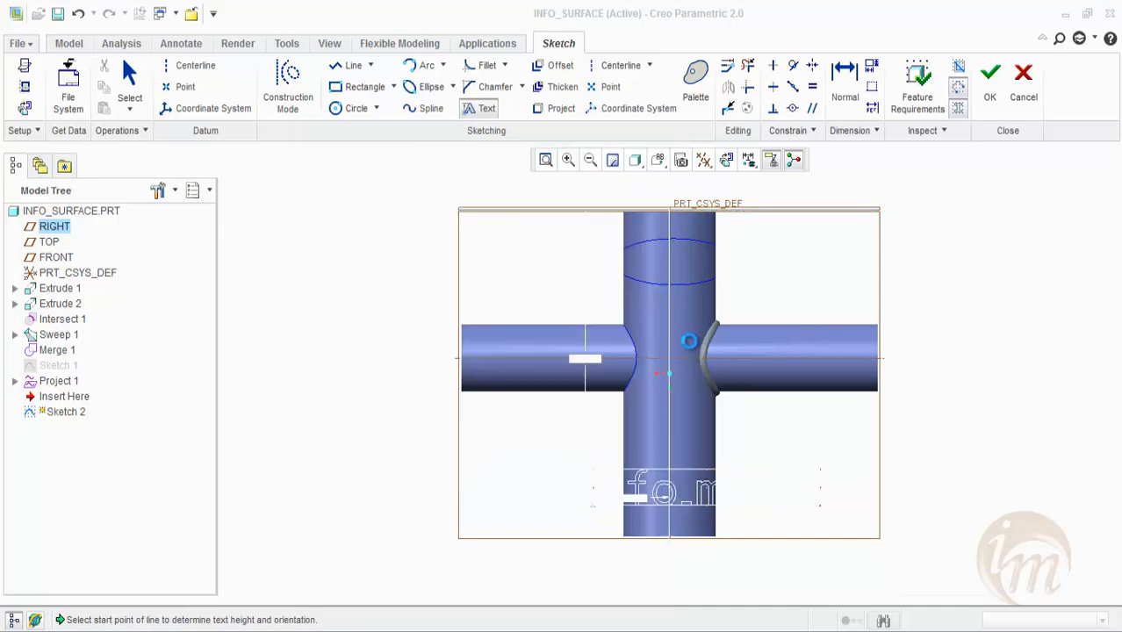
pyautogui.scroll(2, 691, 349)
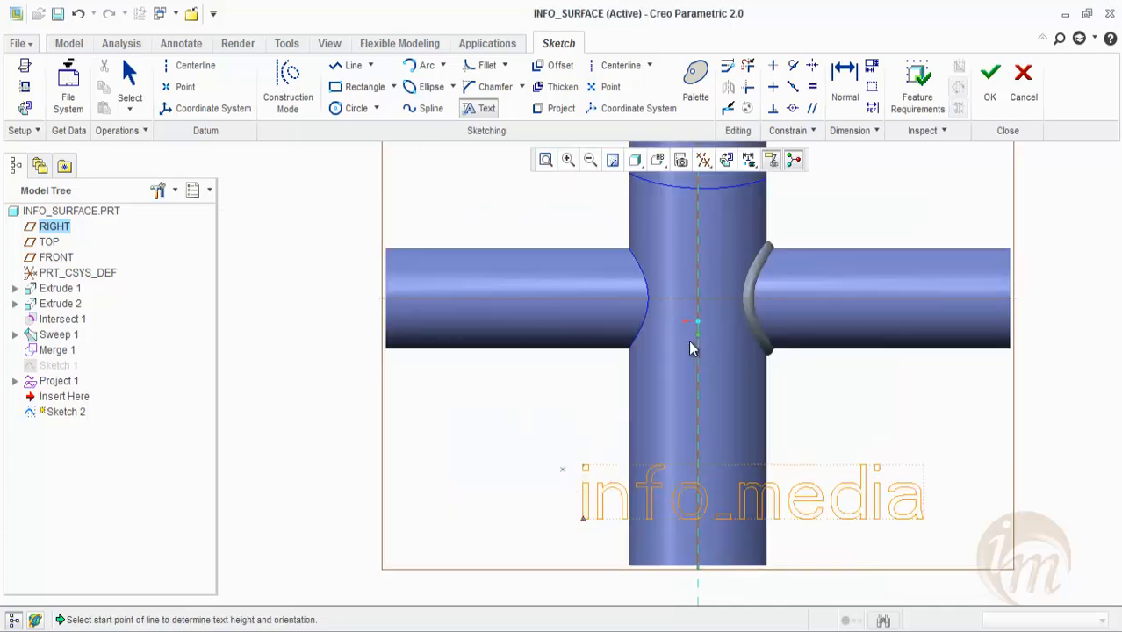
pyautogui.press('Escape')
pyautogui.press('Escape')
pyautogui.press('Escape')
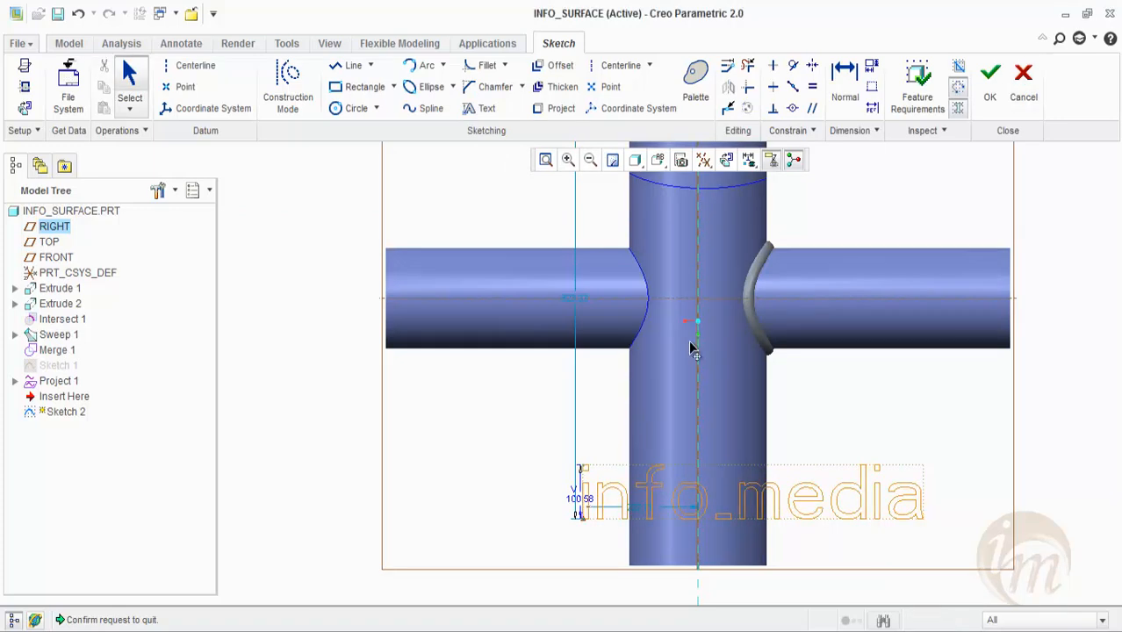
# - Set the text height to 40, move the text to fit across the large cylinder's width, and finish the sketch
pyautogui.write('50')
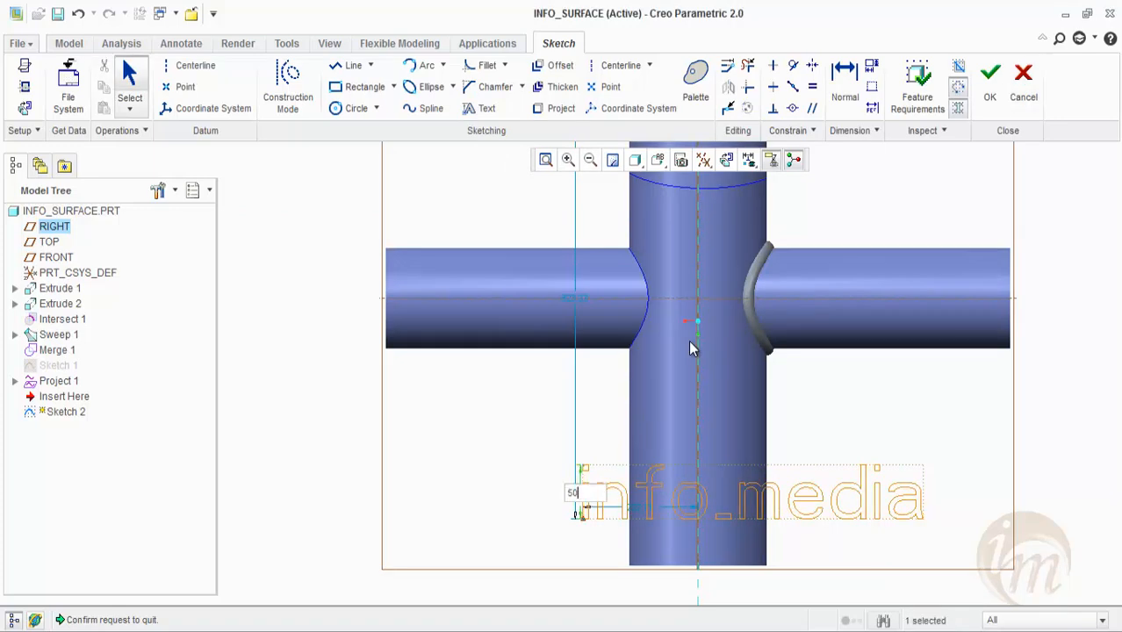
pyautogui.press('Return')
pyautogui.doubleClick(579, 509)
pyautogui.write('40')
pyautogui.press('Return')
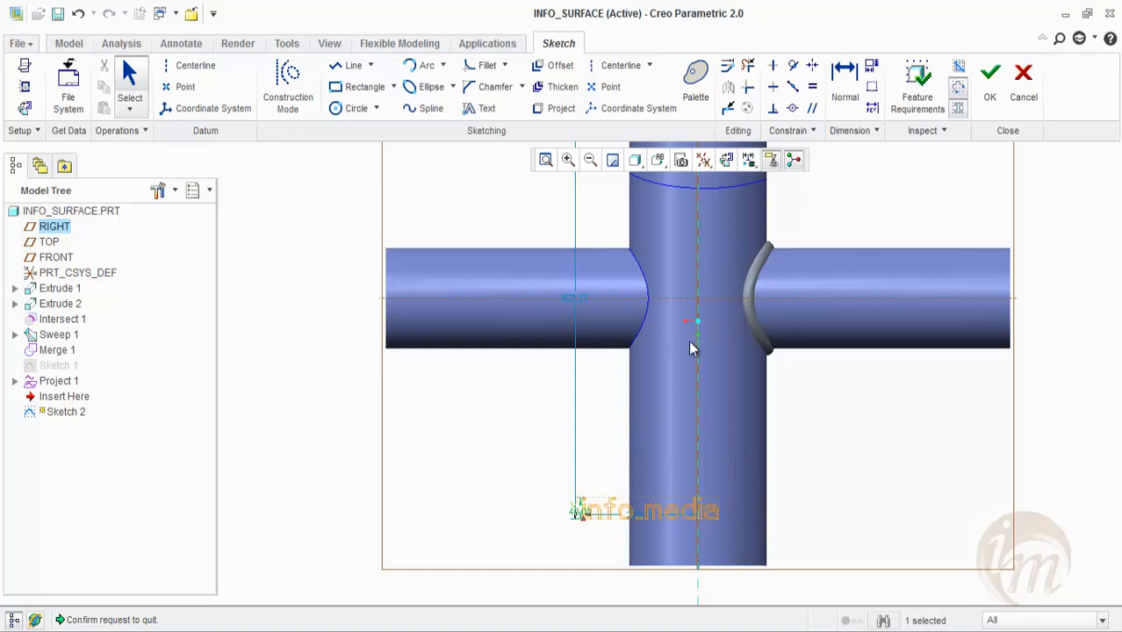
pyautogui.moveTo(580, 516); pyautogui.dragTo(630, 514)
pyautogui.click(989, 79)
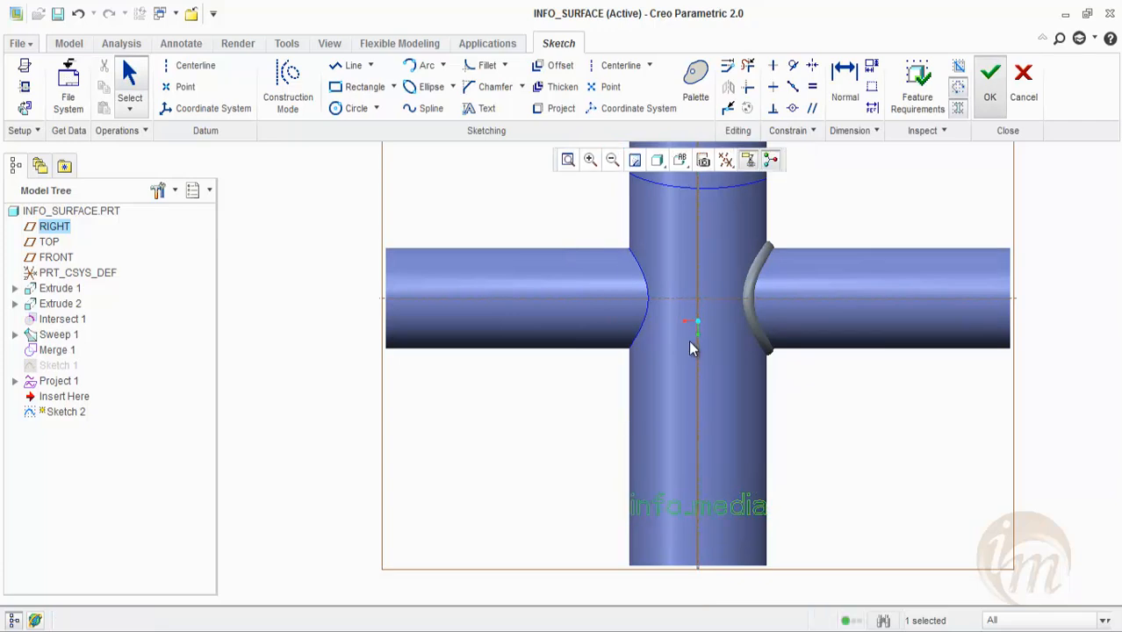
# - Project the text sketch onto the large cylinder's surface along the FRONT plane direction, trying both projection sides before completing it
pyautogui.moveTo(689, 349); pyautogui.dragTo(691, 348, button='middle')
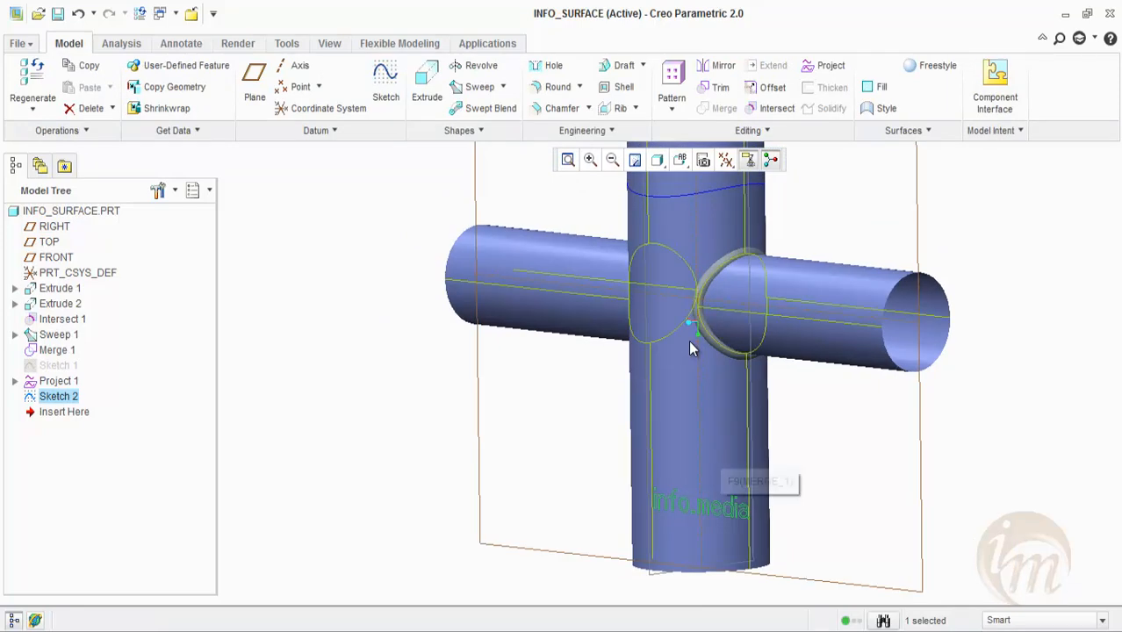
pyautogui.click(823, 66)
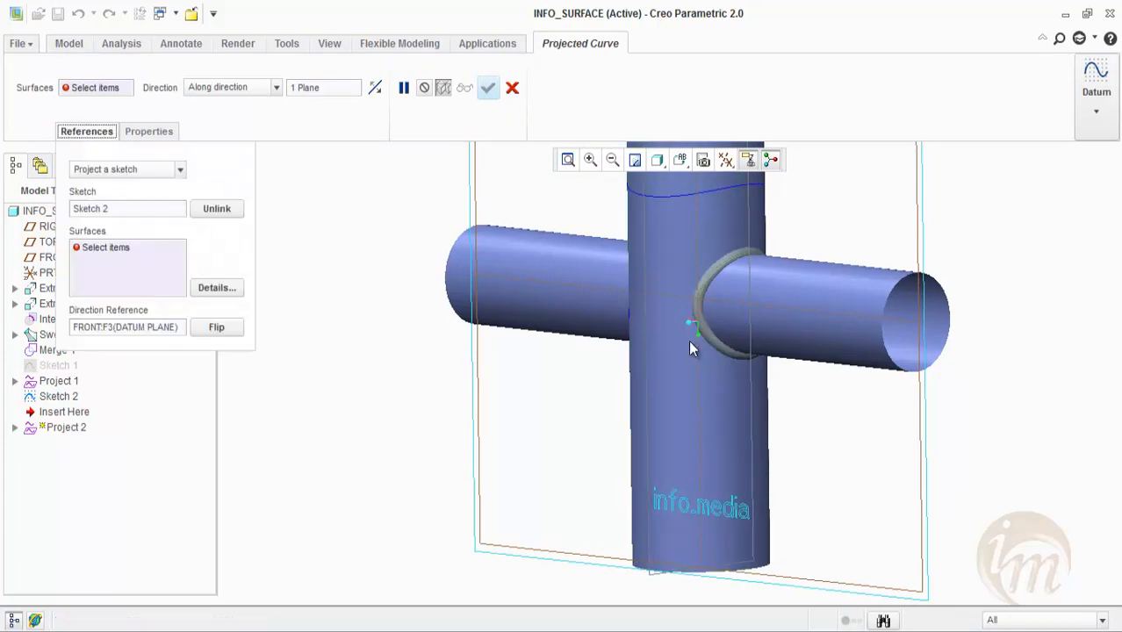
pyautogui.click(690, 346)
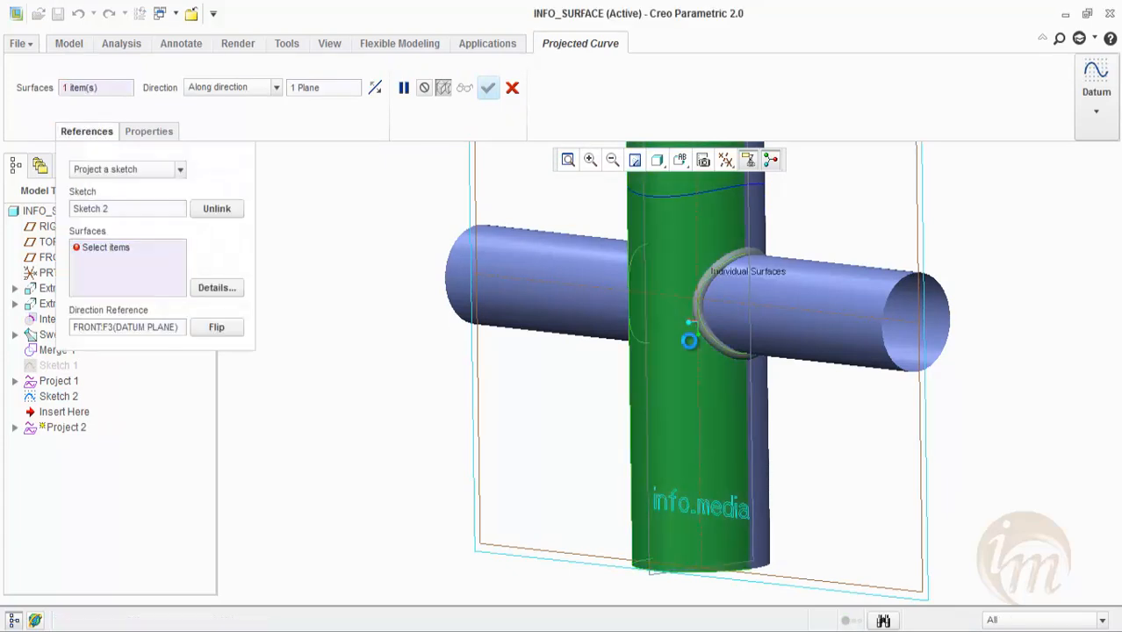
pyautogui.moveTo(691, 343); pyautogui.dragTo(690, 349, button='middle')
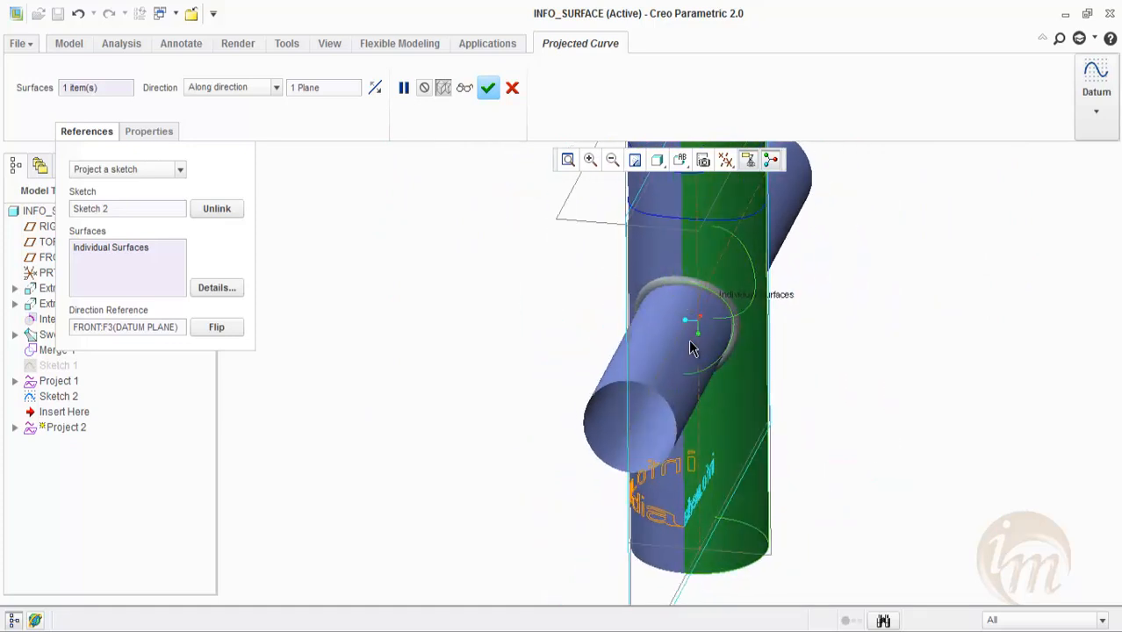
pyautogui.click(219, 328)
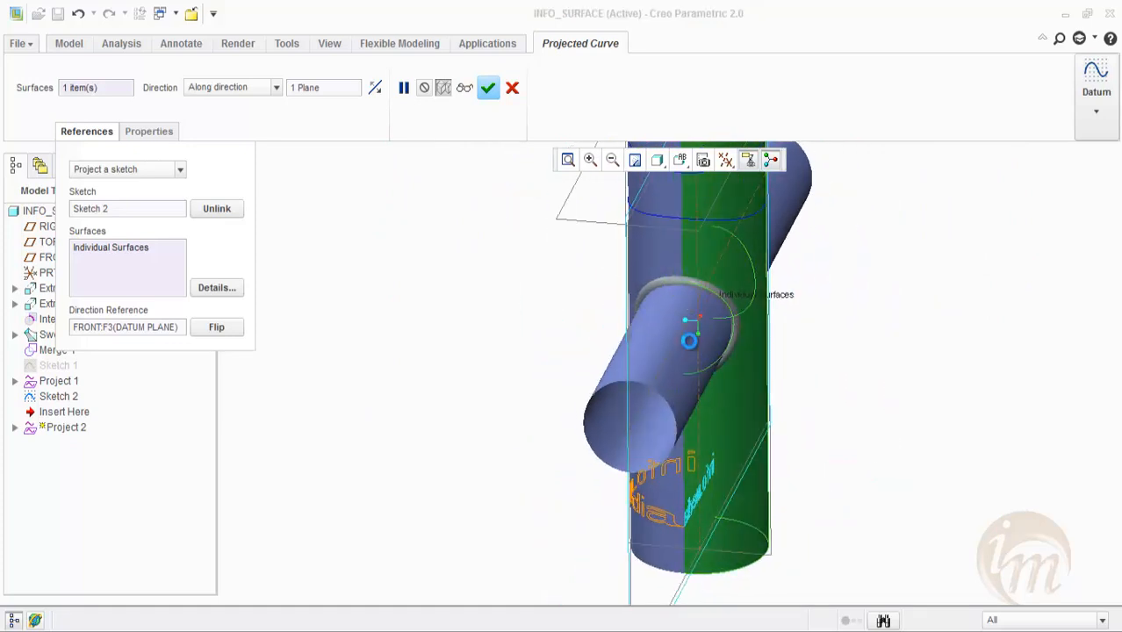
pyautogui.click(217, 327)
pyautogui.click(217, 327)
pyautogui.click(217, 328)
pyautogui.click(217, 327)
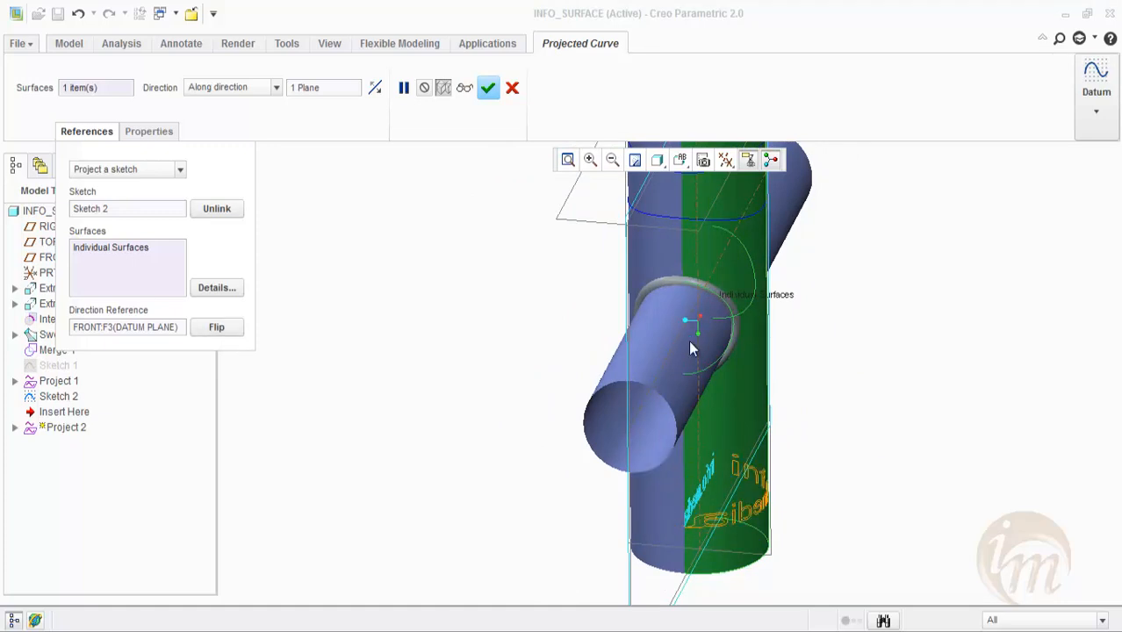
pyautogui.click(217, 328)
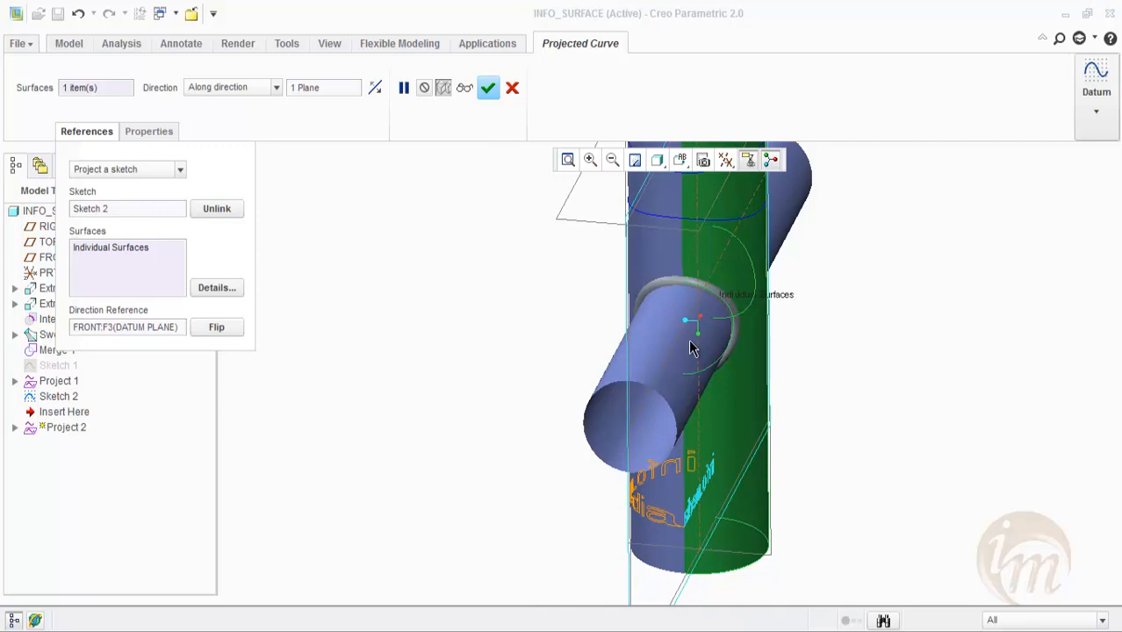
pyautogui.middleClick(690, 347)
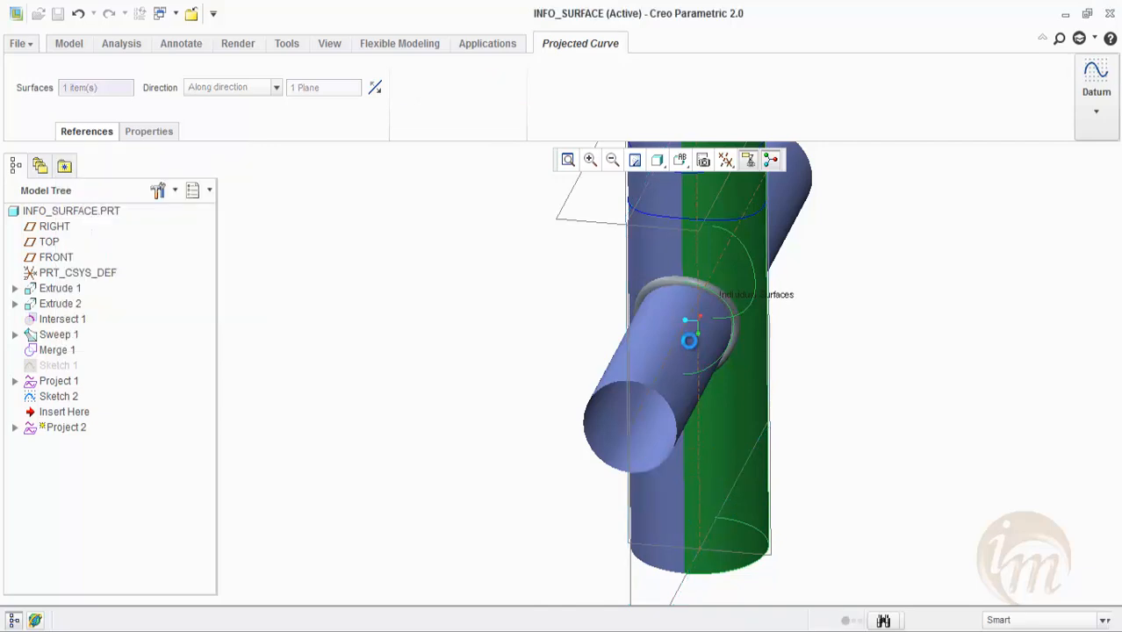
pyautogui.moveTo(691, 346)
pyautogui.mouseDown(button='middle')
pyautogui.moveTo(696, 322)
pyautogui.moveTo(689, 346)
pyautogui.mouseUp(button='middle')
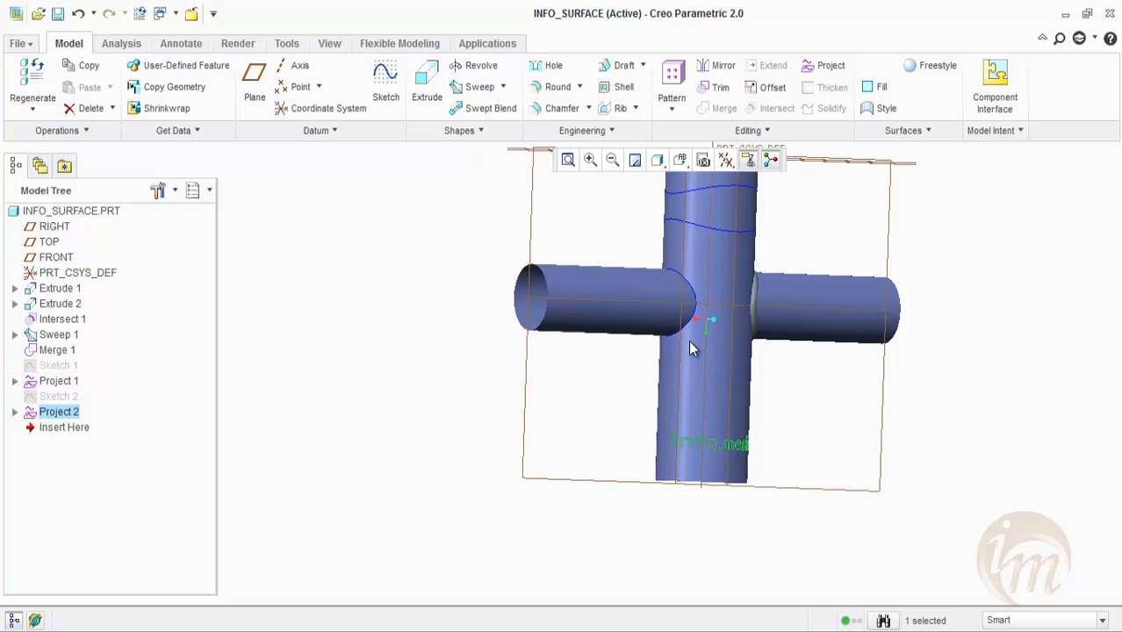
# - Delete the ellipse and text sketches together with both of their projected curves, and restore the default view
pyautogui.hotkey('shift', 'Up')
pyautogui.hotkey('shift', 'Up')
pyautogui.hotkey('shift', 'Up')
pyautogui.hotkey('shift', 'Up')
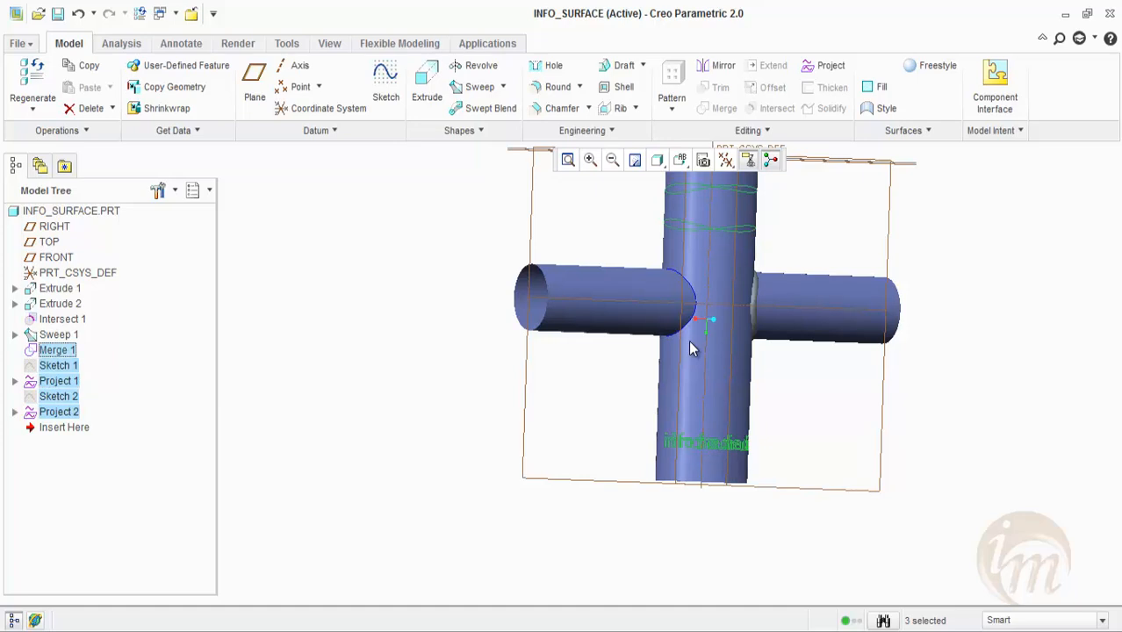
pyautogui.hotkey('shift', 'Down')
pyautogui.press('Menu')
pyautogui.press('Down')
pyautogui.press('Down')
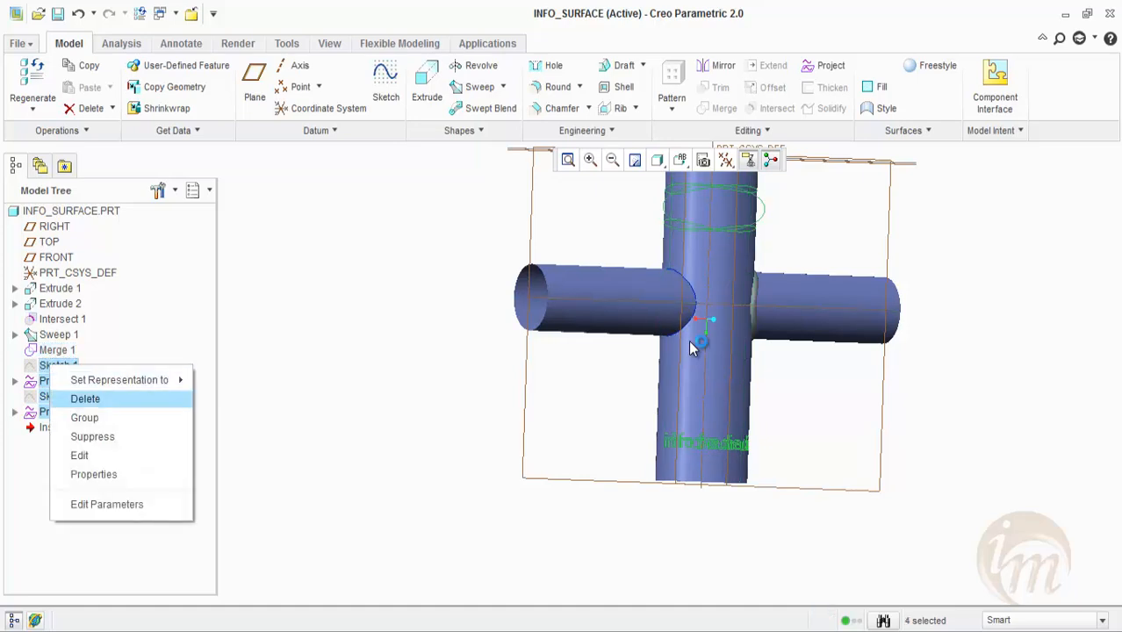
pyautogui.press('Return')
pyautogui.press('Tab')
pyautogui.press('Return')
pyautogui.hotkey('ctrl', 'd')
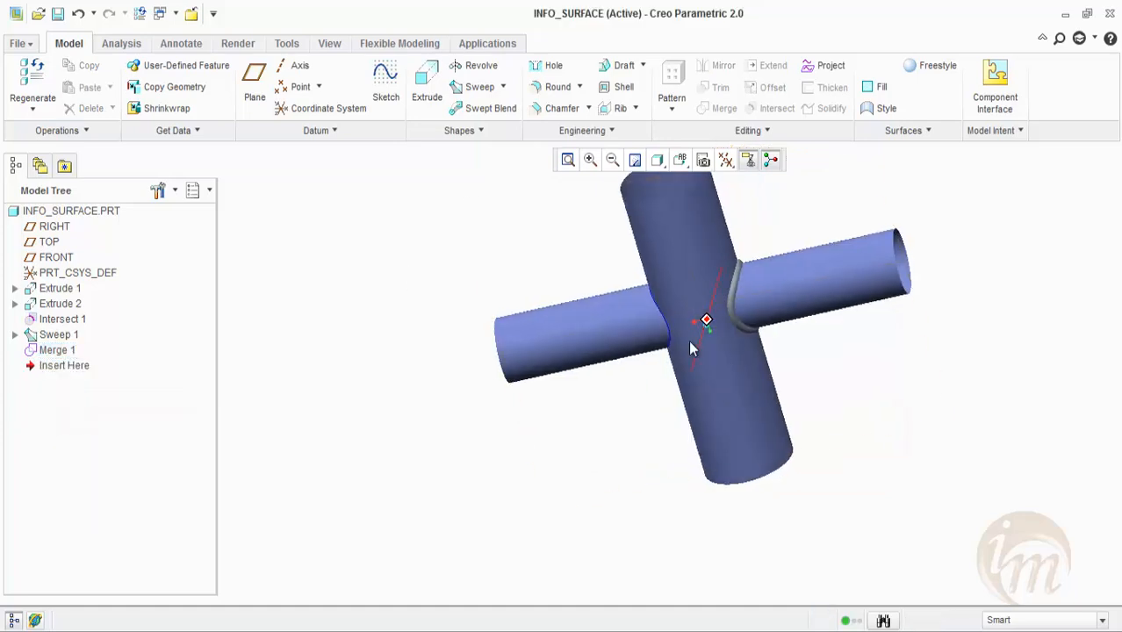
# - Delete the swept feature that runs along the intersection curve of the two cylinders
pyautogui.press('Menu')
pyautogui.press('Down')
pyautogui.press('Down')
pyautogui.press('Return')
pyautogui.press('Tab')
pyautogui.press('Return')
pyautogui.scroll(-2, 690, 342)
pyautogui.moveTo(690, 342); pyautogui.dragTo(690, 349, button='middle')
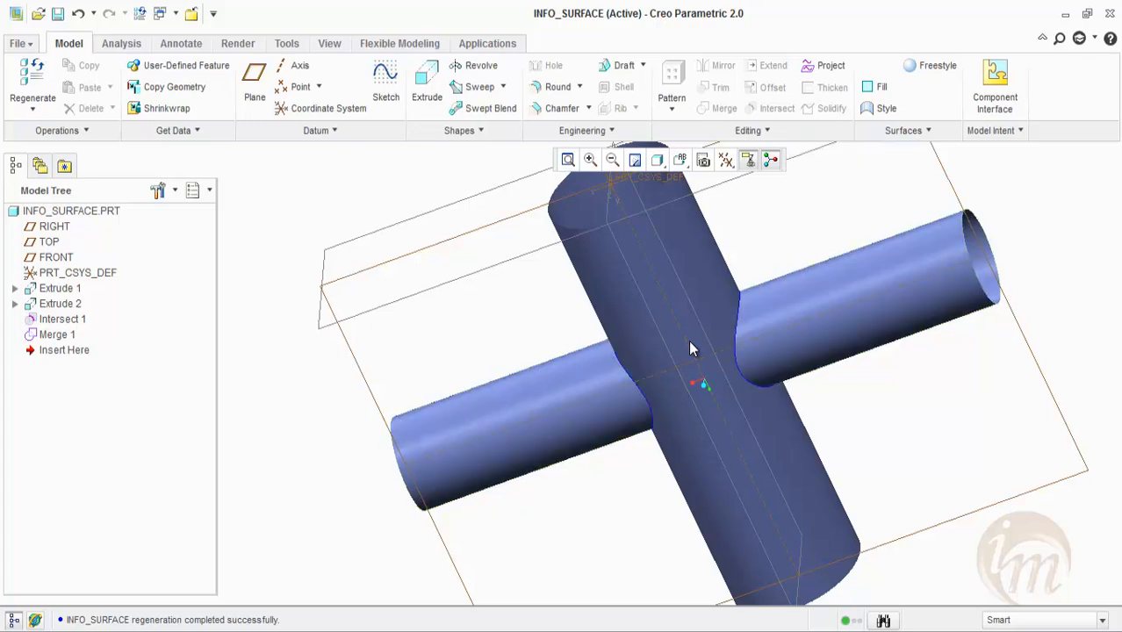
# - Start thickening the merged cylinder quilt with a thickness of 30
pyautogui.click(690, 349)
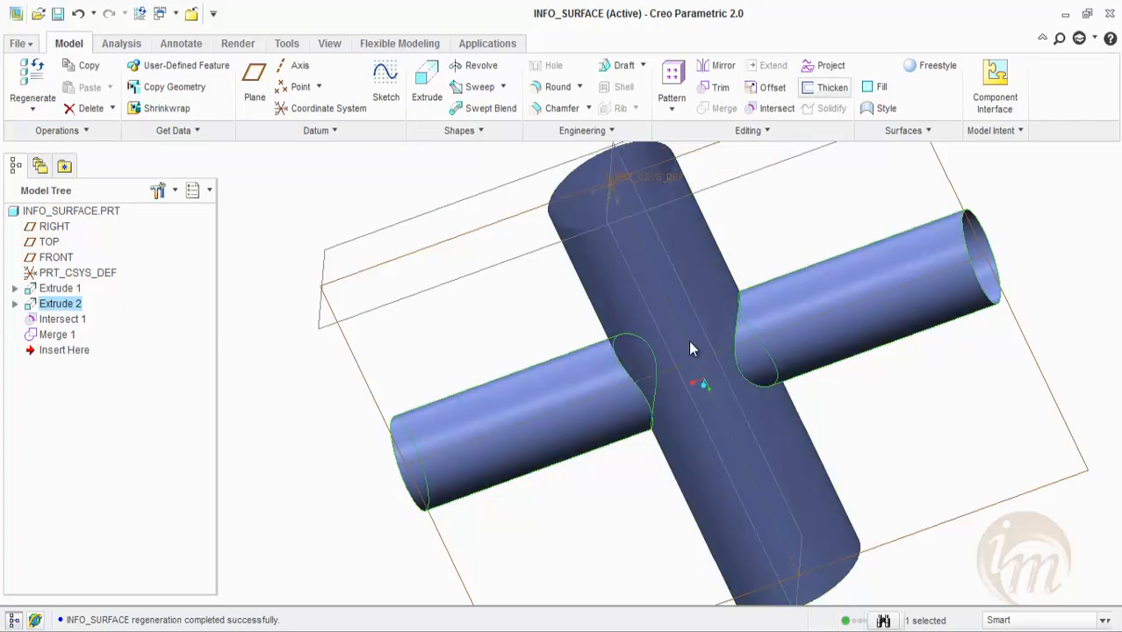
pyautogui.moveTo(690, 343); pyautogui.dragTo(690, 349, button='middle')
pyautogui.moveTo(742, 369)
pyautogui.mouseDown()
pyautogui.moveTo(739, 380)
pyautogui.moveTo(741, 370)
pyautogui.mouseUp()
pyautogui.doubleClick(107, 88)
pyautogui.write('30')
pyautogui.press('Return')
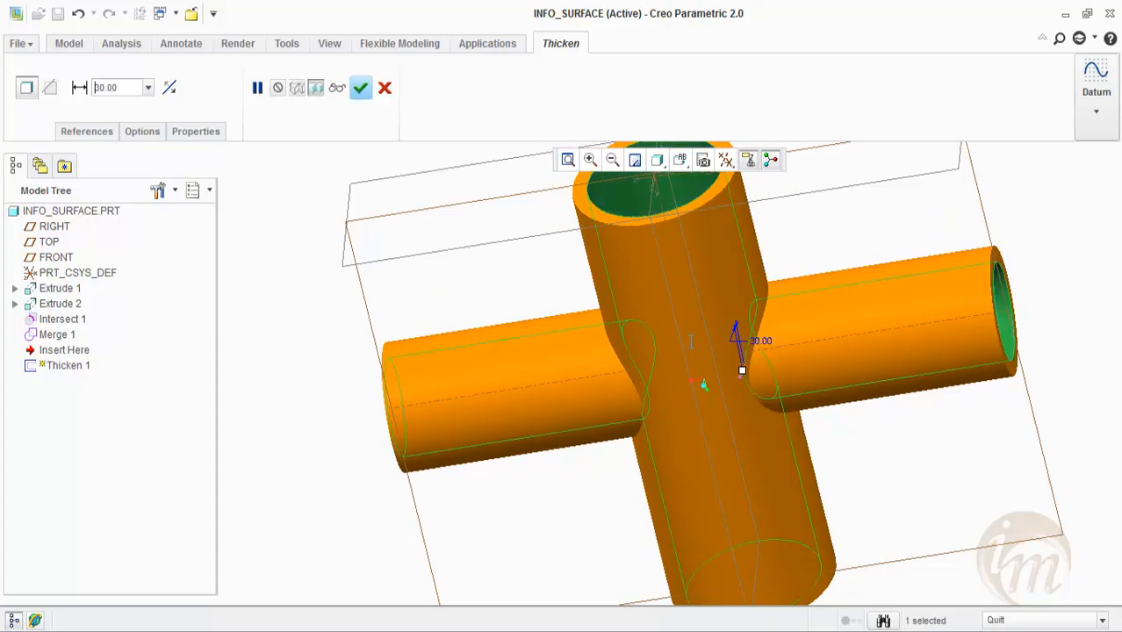
# - Cycle the thickening direction through its side options and complete the Thicken with material on the quilt's outer side
pyautogui.moveTo(691, 342); pyautogui.dragTo(690, 349, button='middle')
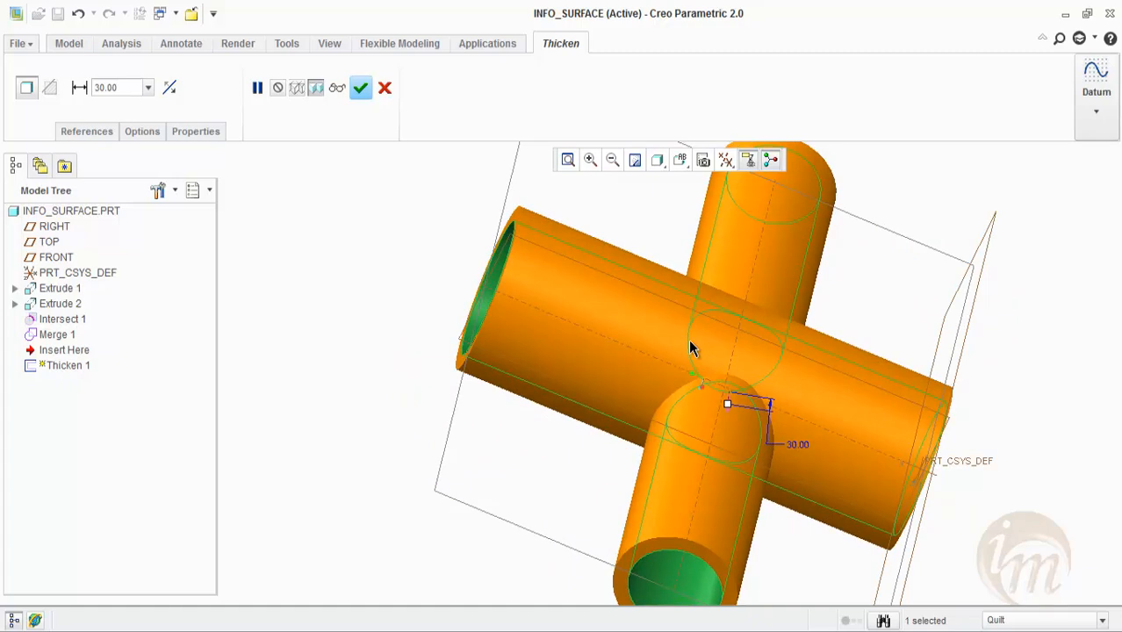
pyautogui.moveTo(690, 348); pyautogui.dragTo(690, 348, button='middle')
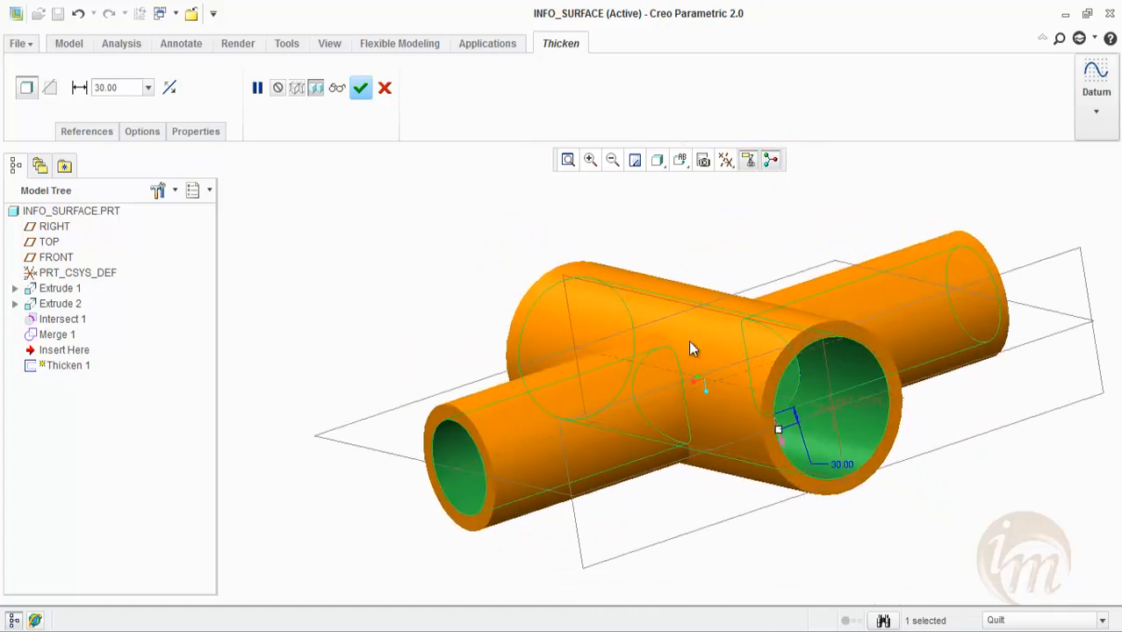
pyautogui.click(170, 87)
pyautogui.click(169, 87)
pyautogui.click(169, 87)
pyautogui.click(170, 87)
pyautogui.click(170, 87)
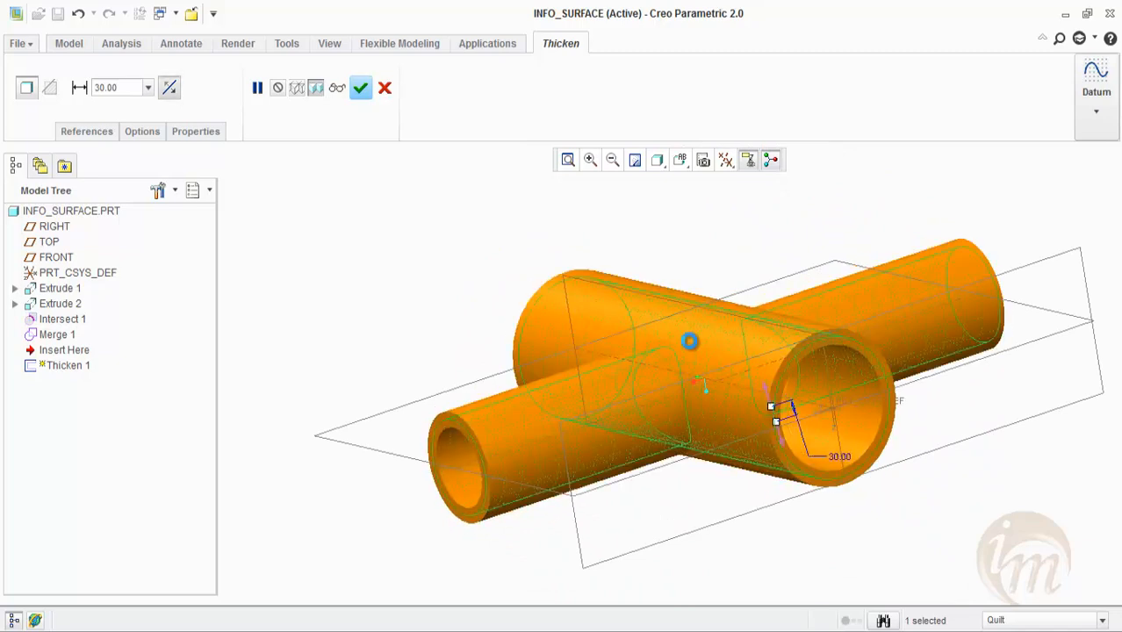
pyautogui.click(169, 87)
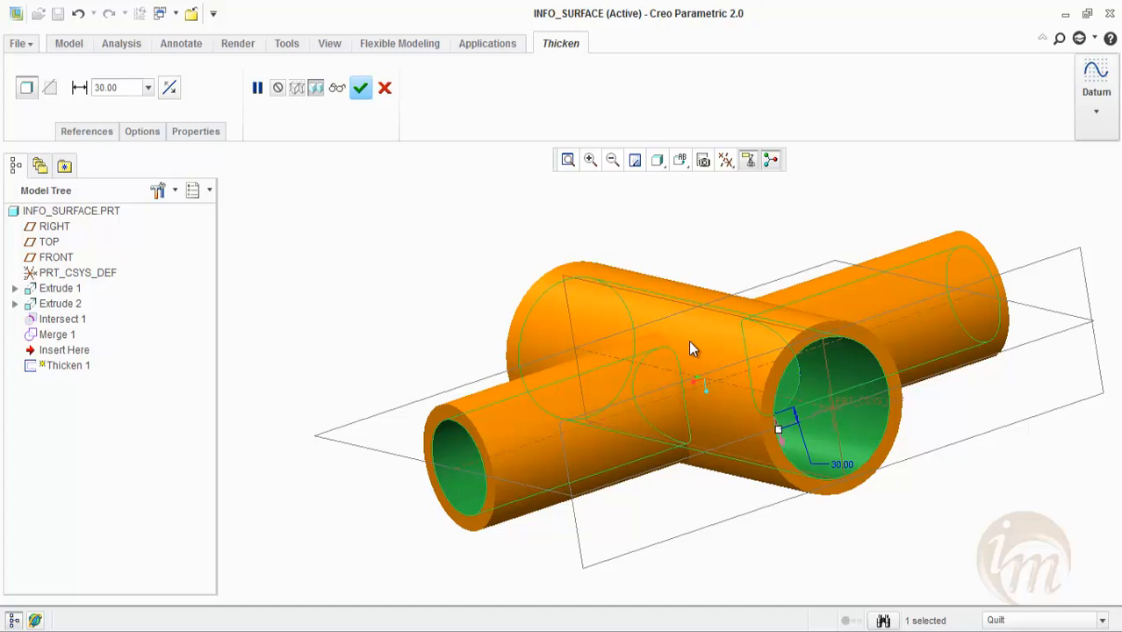
pyautogui.middleClick(689, 349)
pyautogui.moveTo(690, 345); pyautogui.dragTo(690, 344, button='middle')
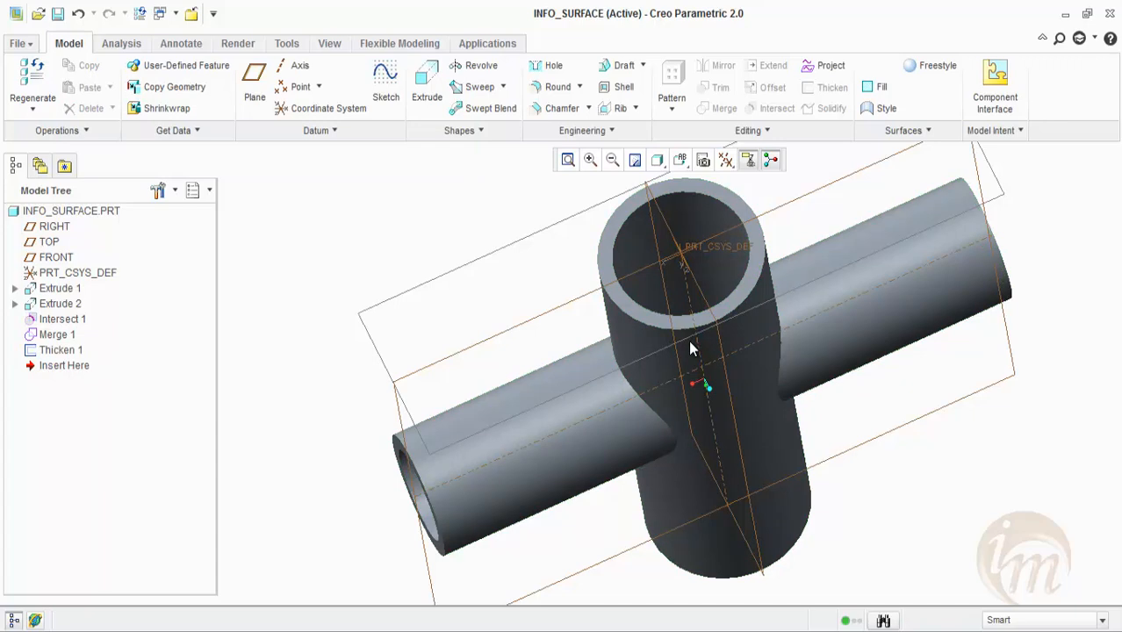
# - Delete the Thicken feature from the merged cylinders
pyautogui.moveTo(691, 346)
pyautogui.mouseDown(button='middle')
pyautogui.moveTo(682, 343)
pyautogui.moveTo(691, 348)
pyautogui.mouseUp(button='middle')
pyautogui.rightClick(60, 350)
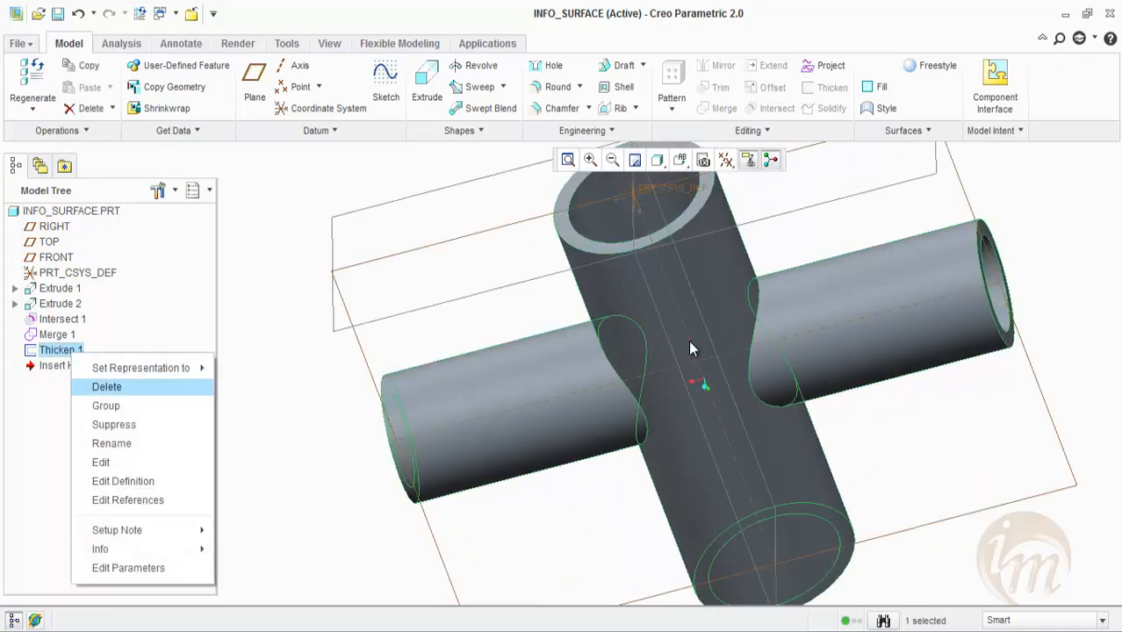
pyautogui.click(107, 385)
pyautogui.press('Return')
pyautogui.moveTo(691, 348); pyautogui.dragTo(691, 349, button='middle')
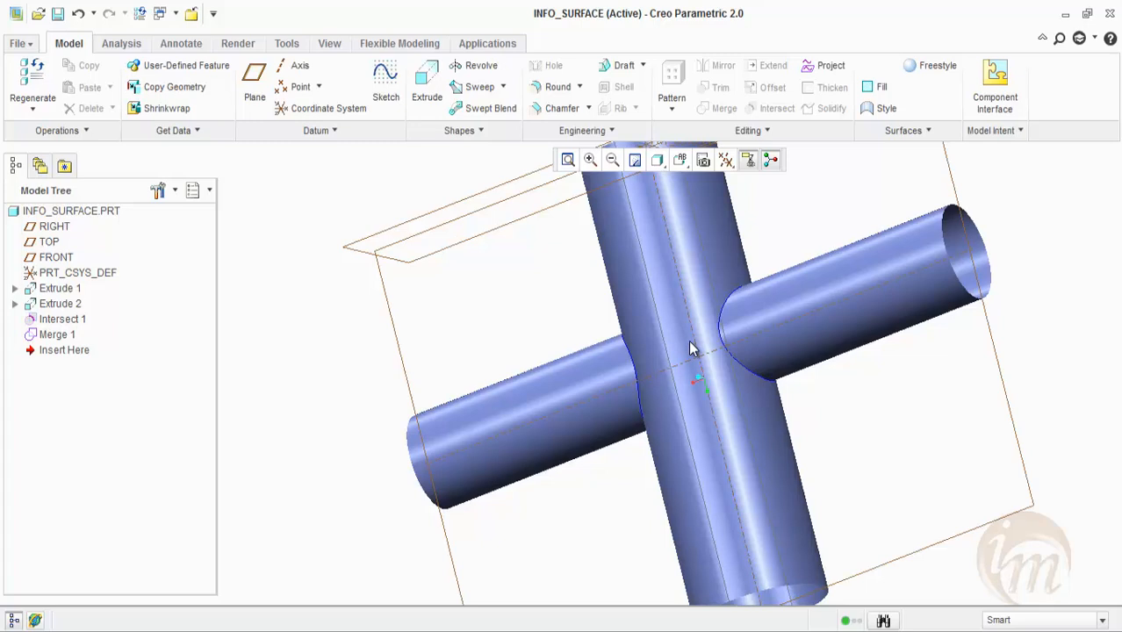
# - Delete both cylinder extrusions together with the Intersect and Merge features, leaving only the default datums
pyautogui.click(690, 347)
pyautogui.click(60, 288)
pyautogui.keyDown('shift'); pyautogui.click(58, 333); pyautogui.keyUp('shift')
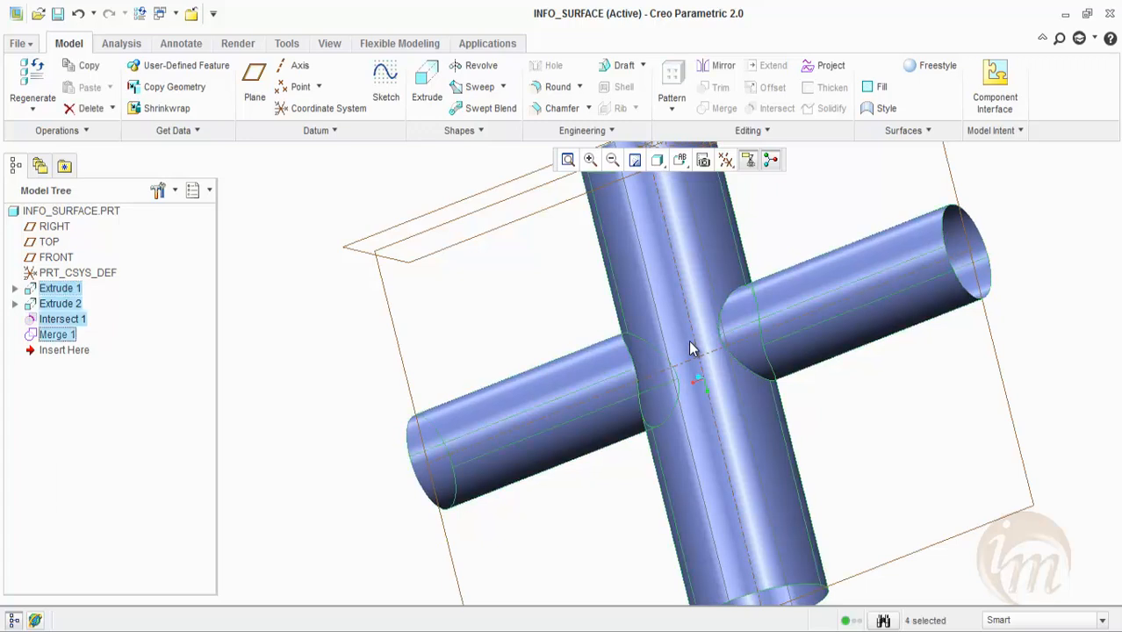
pyautogui.rightClick(58, 333)
pyautogui.click(92, 366)
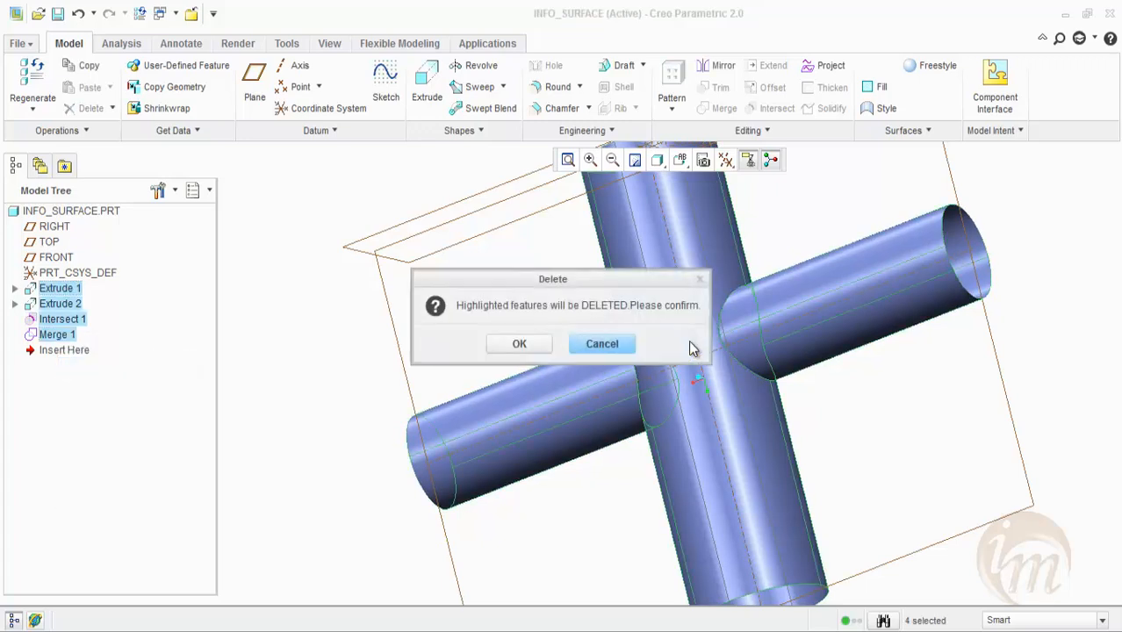
pyautogui.click(518, 341)
# - Start a Revolve with a sketch on the RIGHT plane and place a vertical centerline through the origin as its axis
pyautogui.scroll(2, 547, 425)
pyautogui.scroll(-2, 553, 226)
pyautogui.click(475, 66)
pyautogui.click(689, 341)
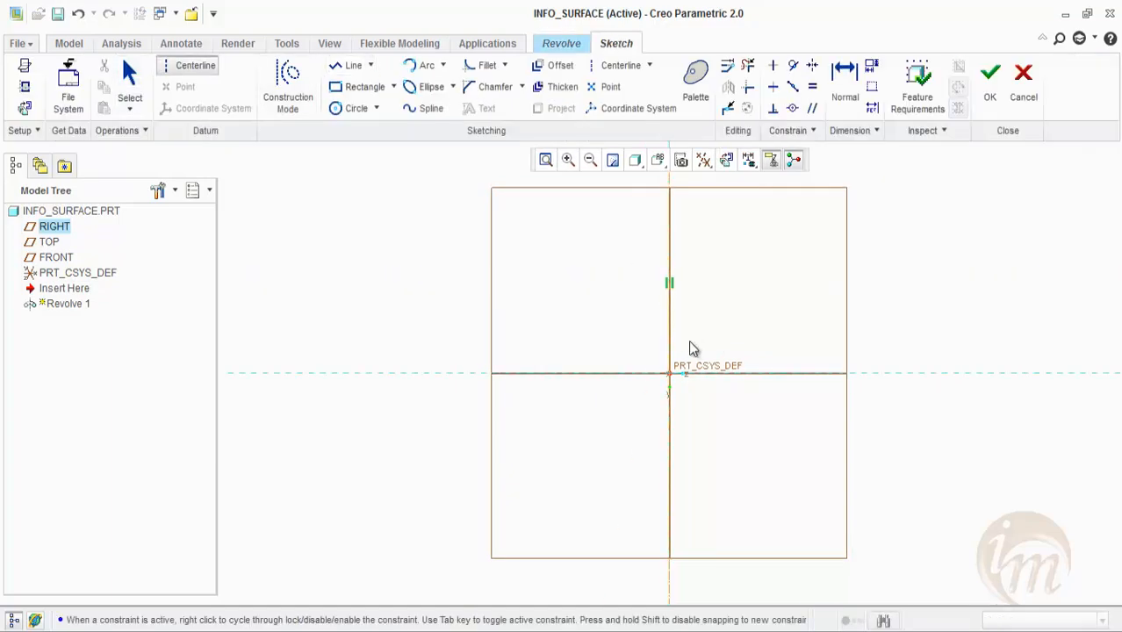
pyautogui.click(690, 342)
pyautogui.middleClick(690, 342)
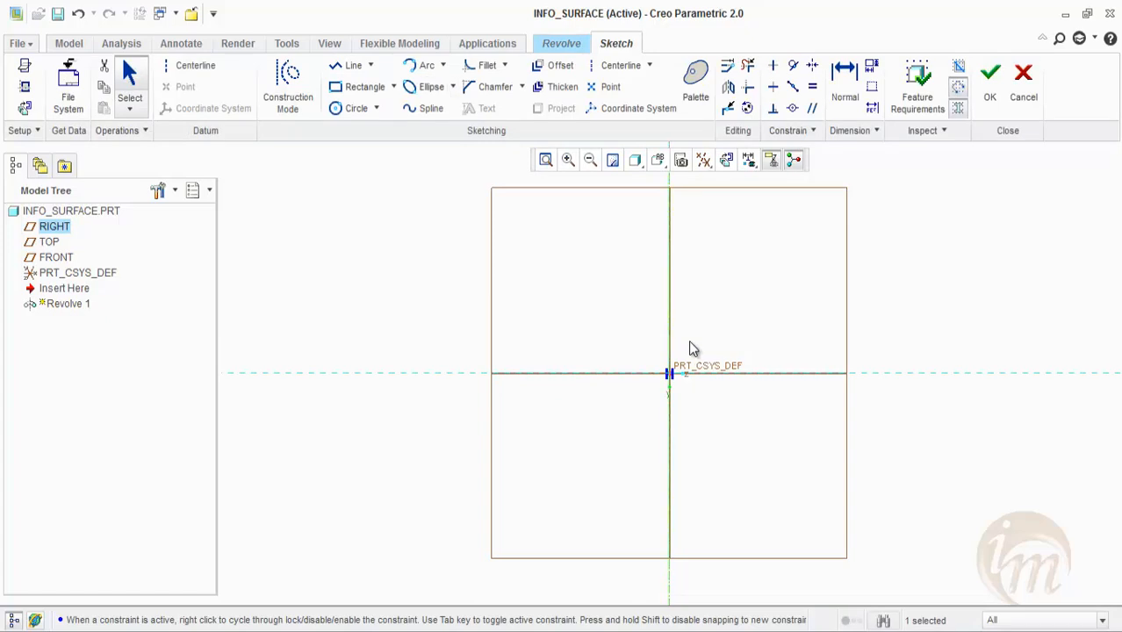
# - Sketch a horizontal line from the axis about 187 above the origin, reaching about 134 diameter, and a vertical line about 25 long down from its end
pyautogui.press('l')
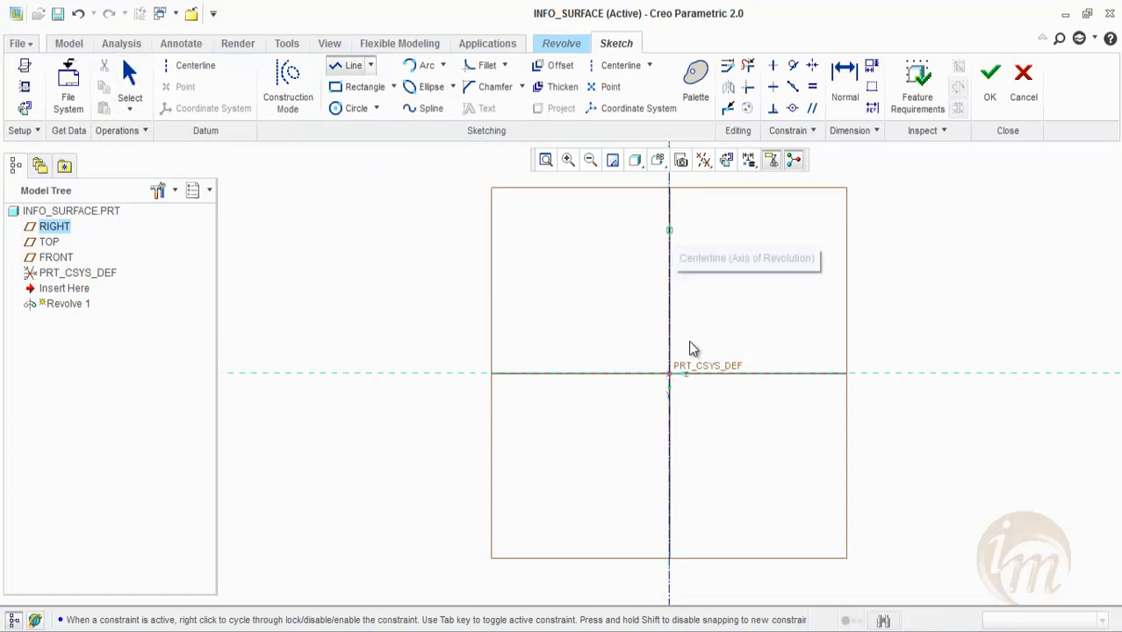
pyautogui.press('s')
pyautogui.press('l')
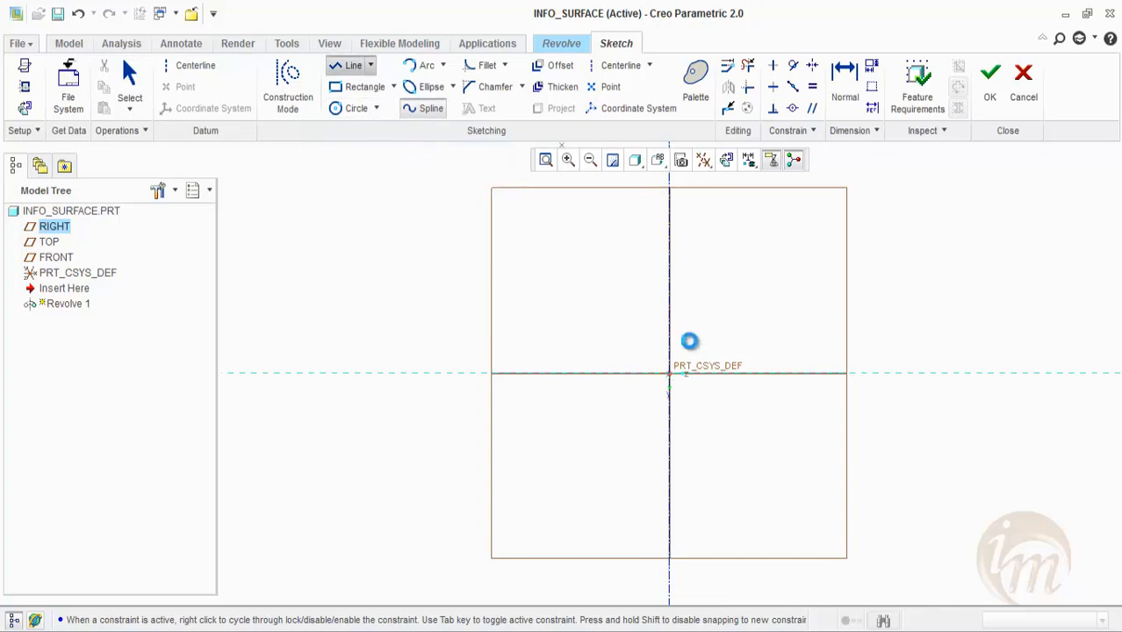
pyautogui.click(670, 236)
pyautogui.click(716, 236)
pyautogui.click(716, 255)
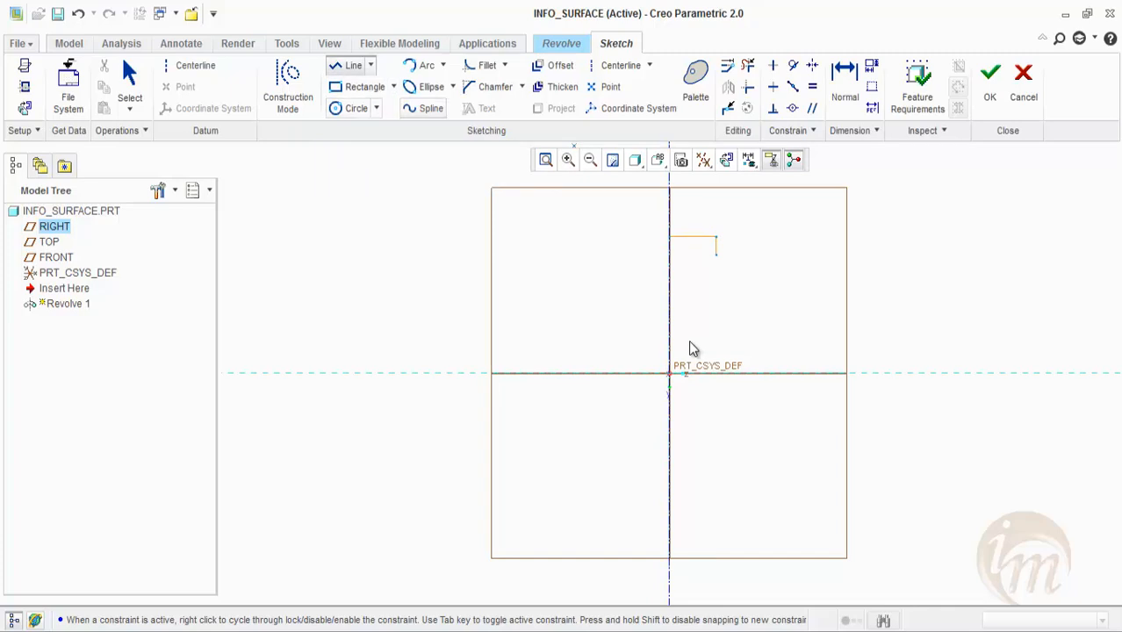
# - Sketch a bulging spline from the short vertical line's lower end down to the axis, about 246 below the origin
pyautogui.press('s')
pyautogui.click(717, 255)
pyautogui.click(748, 321)
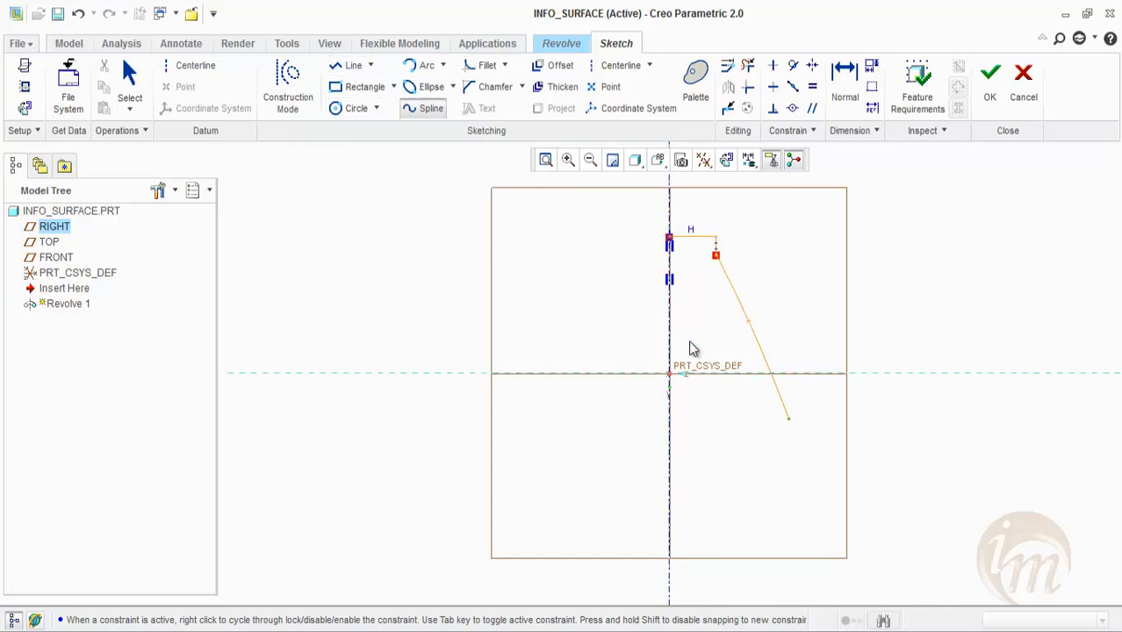
pyautogui.click(791, 411)
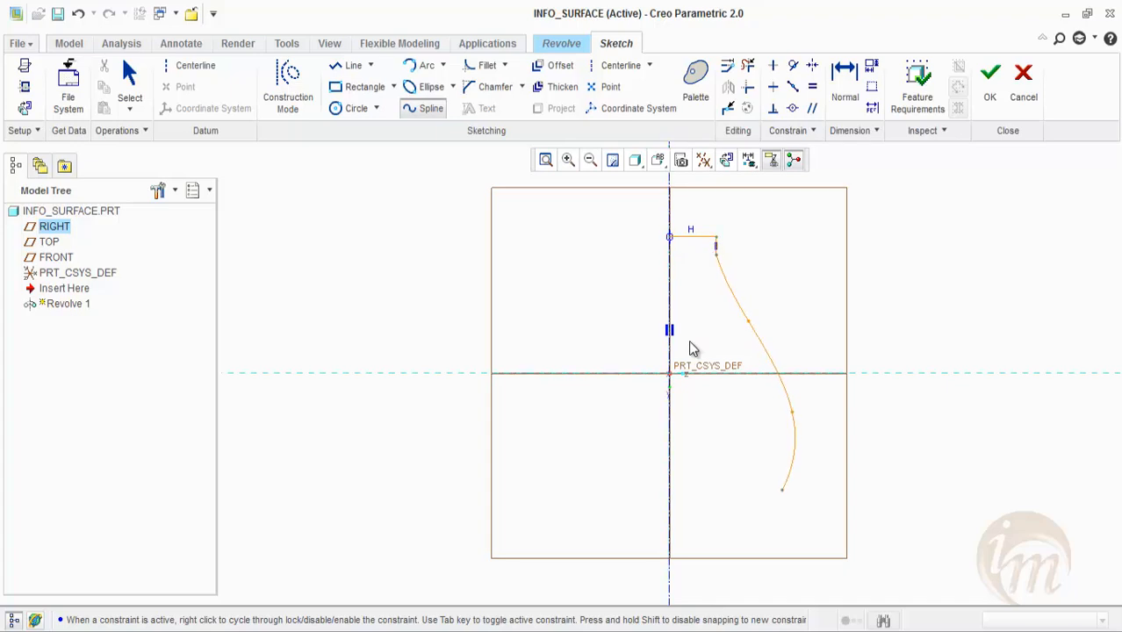
pyautogui.click(714, 549)
pyautogui.middleClick(714, 549)
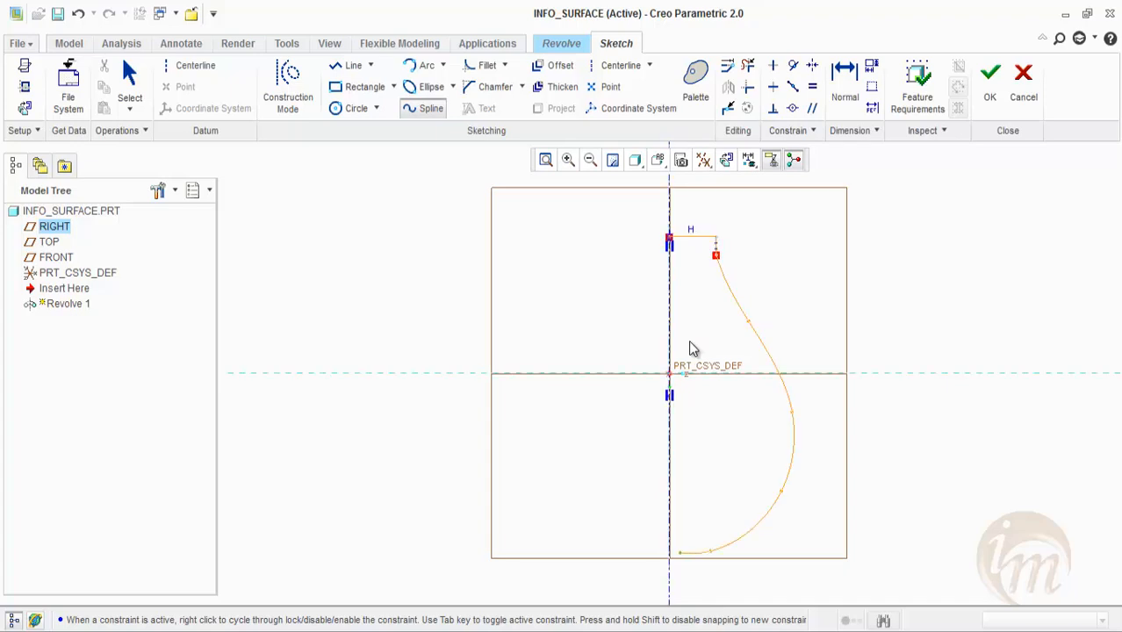
pyautogui.scroll(1, 740, 504)
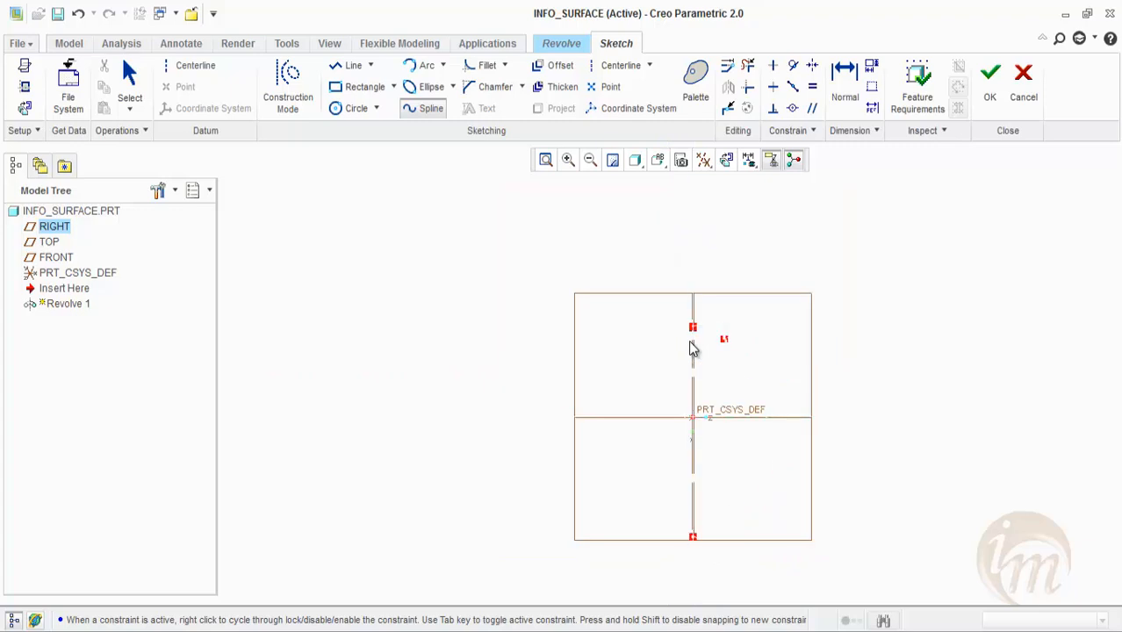
pyautogui.middleClick(741, 504)
# - Reshape the profile by moving the spline's upper interior point slightly outward and down
pyautogui.scroll(-1, 691, 349)
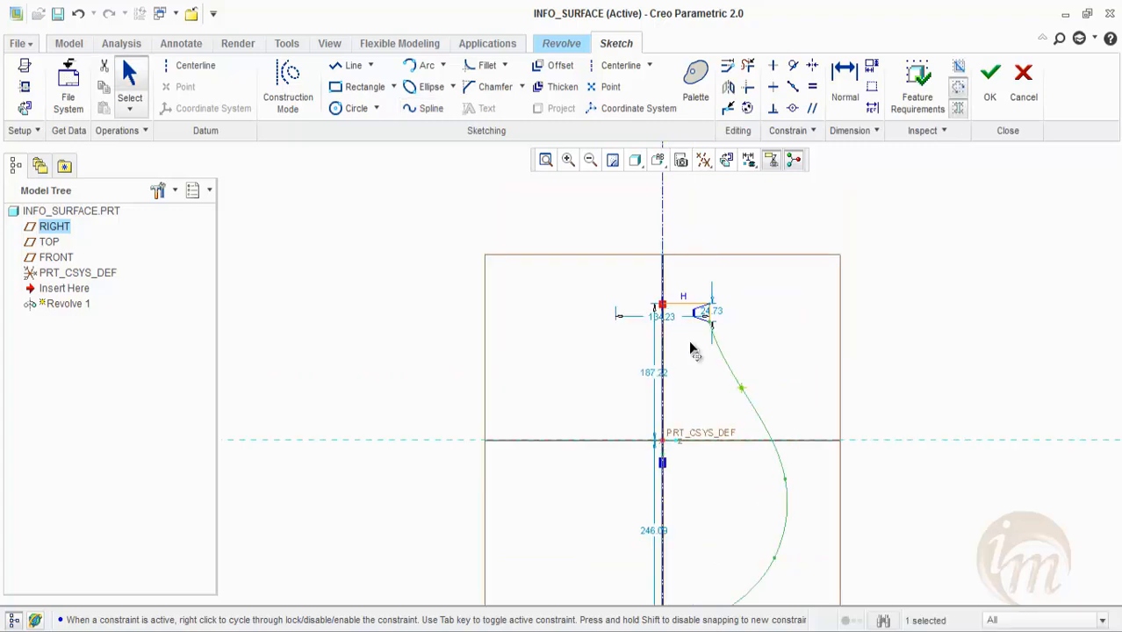
pyautogui.click(692, 348)
pyautogui.moveTo(732, 398)
pyautogui.mouseDown()
pyautogui.moveTo(746, 407)
pyautogui.moveTo(741, 388)
pyautogui.moveTo(749, 413)
pyautogui.mouseUp()
pyautogui.scroll(2, 691, 349)
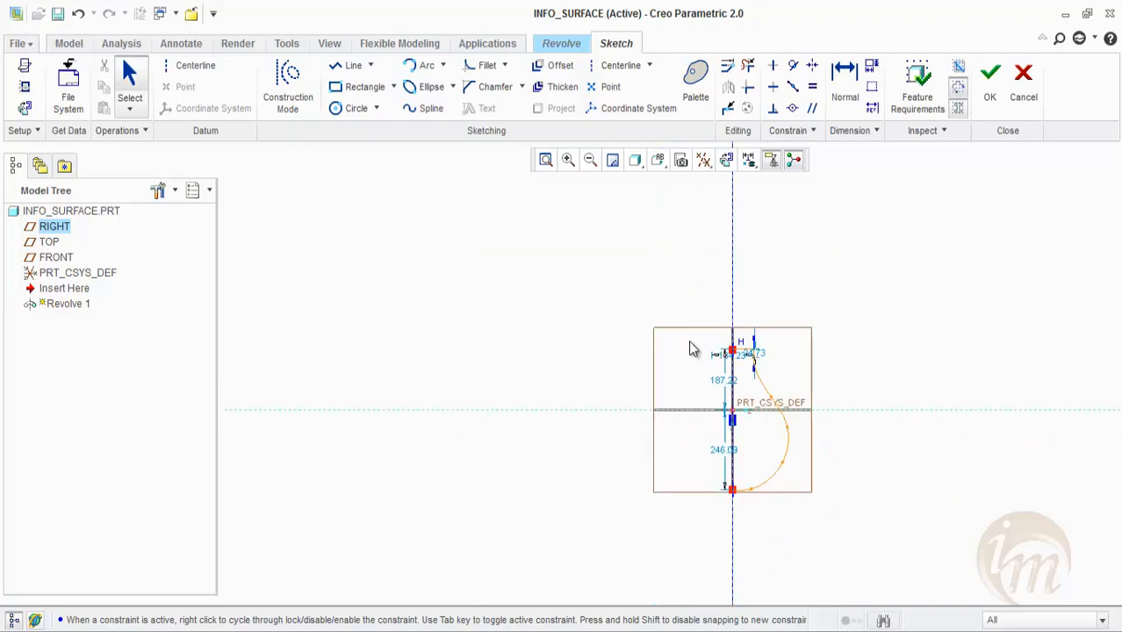
# - Finish the profile sketch, accept converting the feature to a surface, and revolve it 360 degrees about the centerline
pyautogui.scroll(-2, 691, 349)
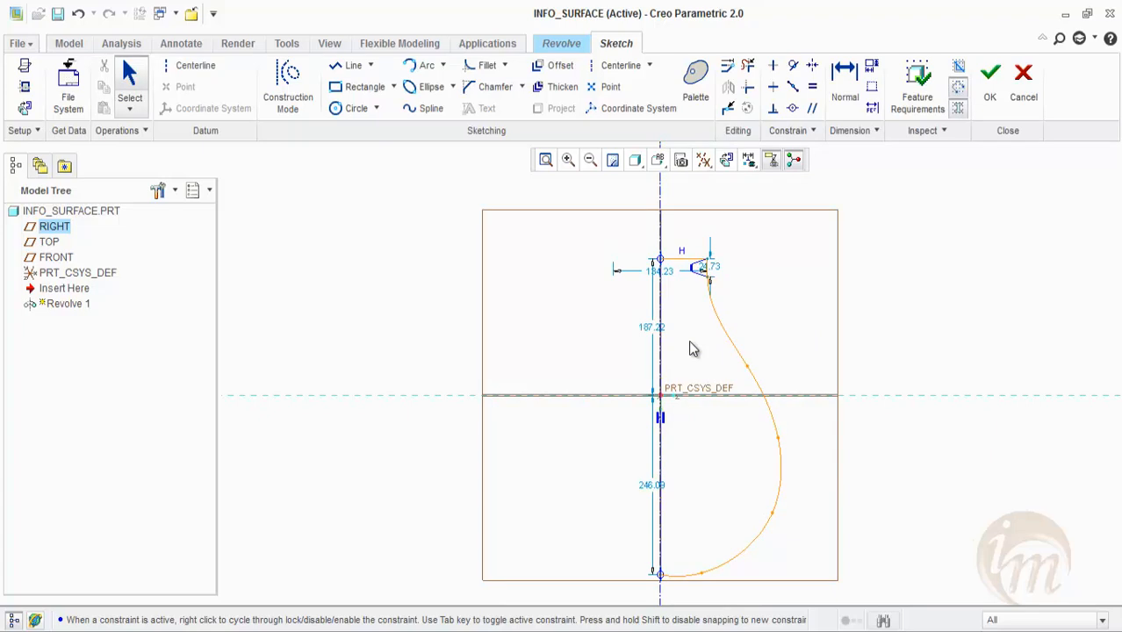
pyautogui.middleClick(691, 348)
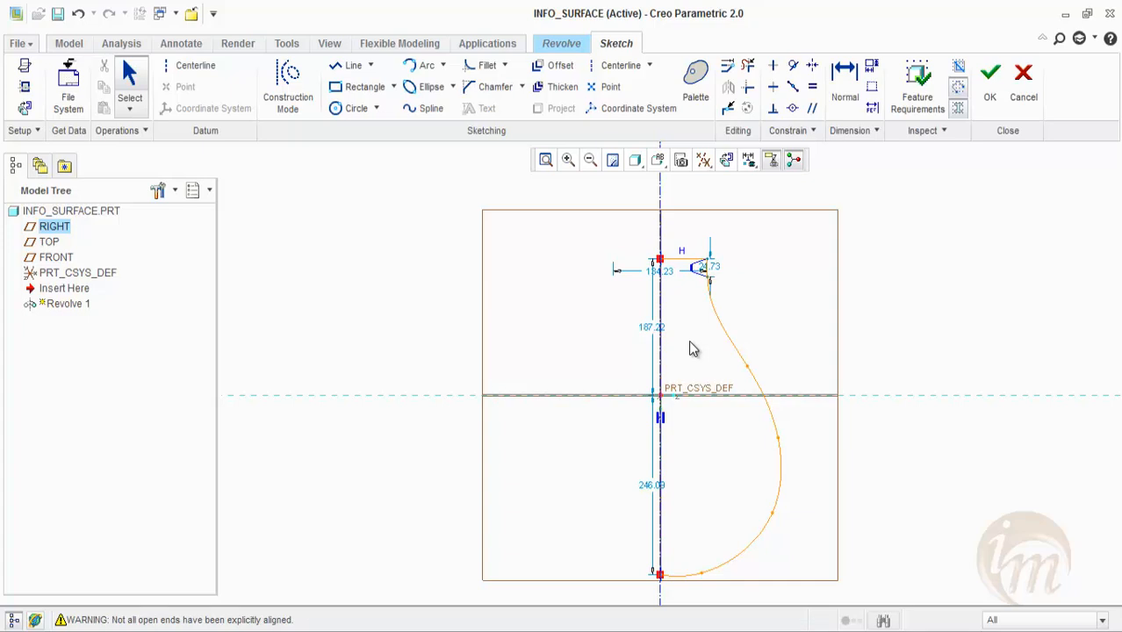
pyautogui.click(990, 81)
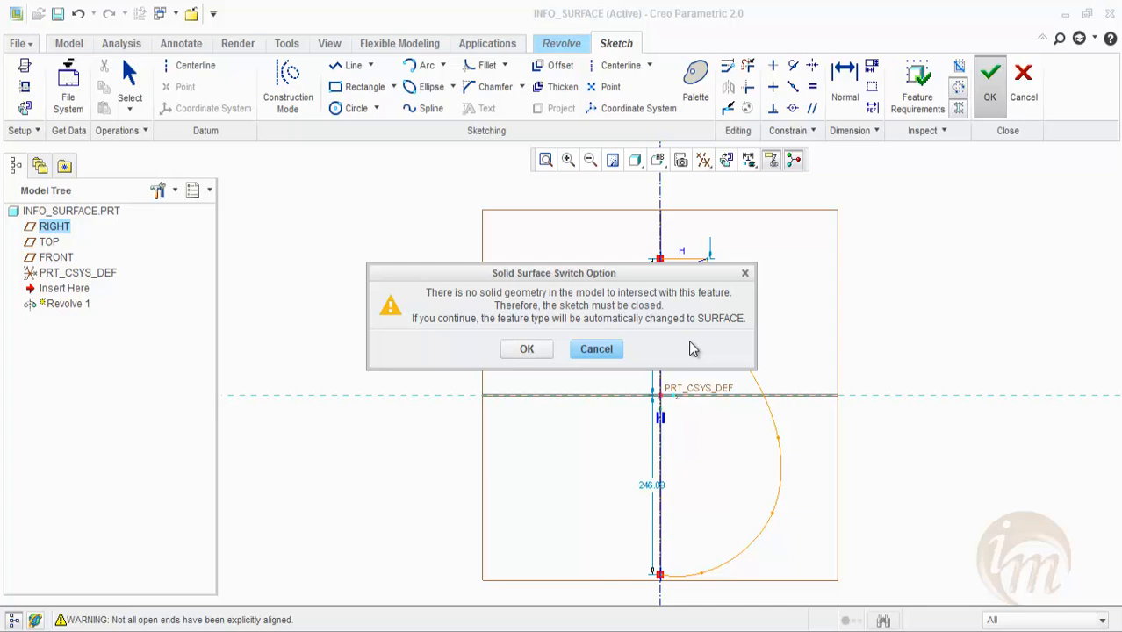
pyautogui.click(526, 348)
pyautogui.moveTo(689, 341); pyautogui.dragTo(691, 348, button='middle')
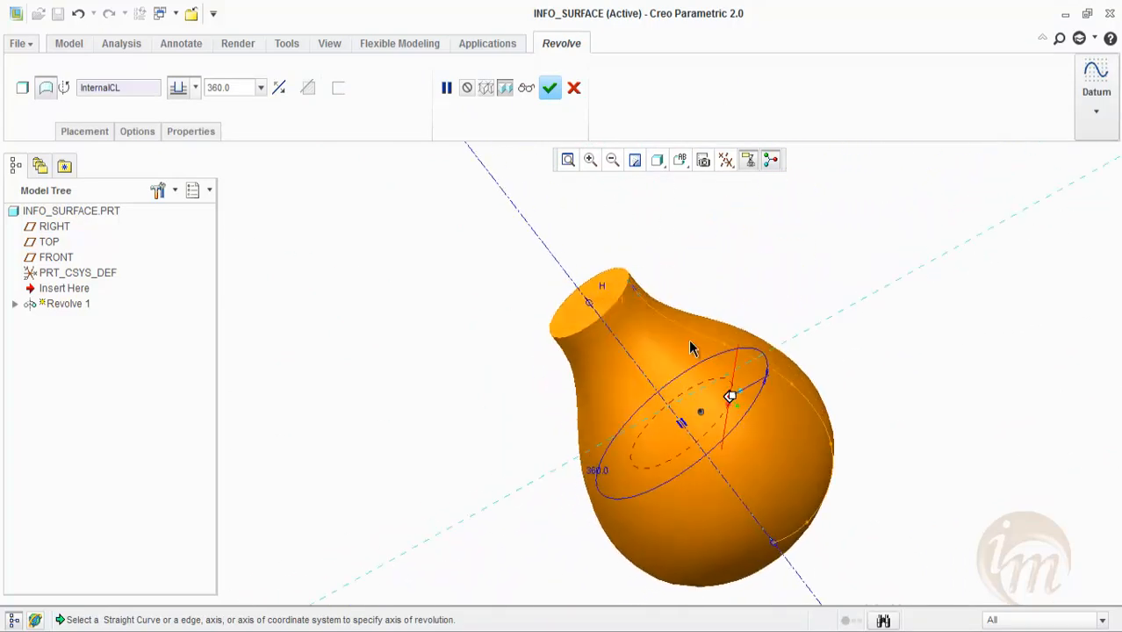
pyautogui.scroll(1, 691, 349)
pyautogui.scroll(-1, 692, 348)
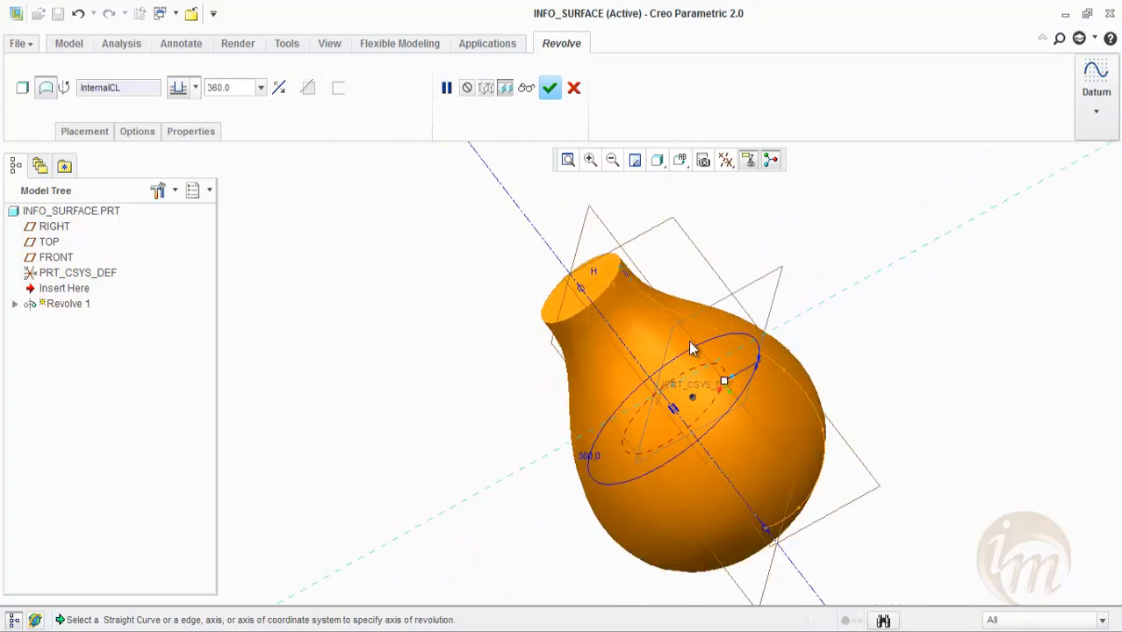
pyautogui.middleClick(690, 349)
pyautogui.moveTo(691, 341); pyautogui.dragTo(690, 347, button='middle')
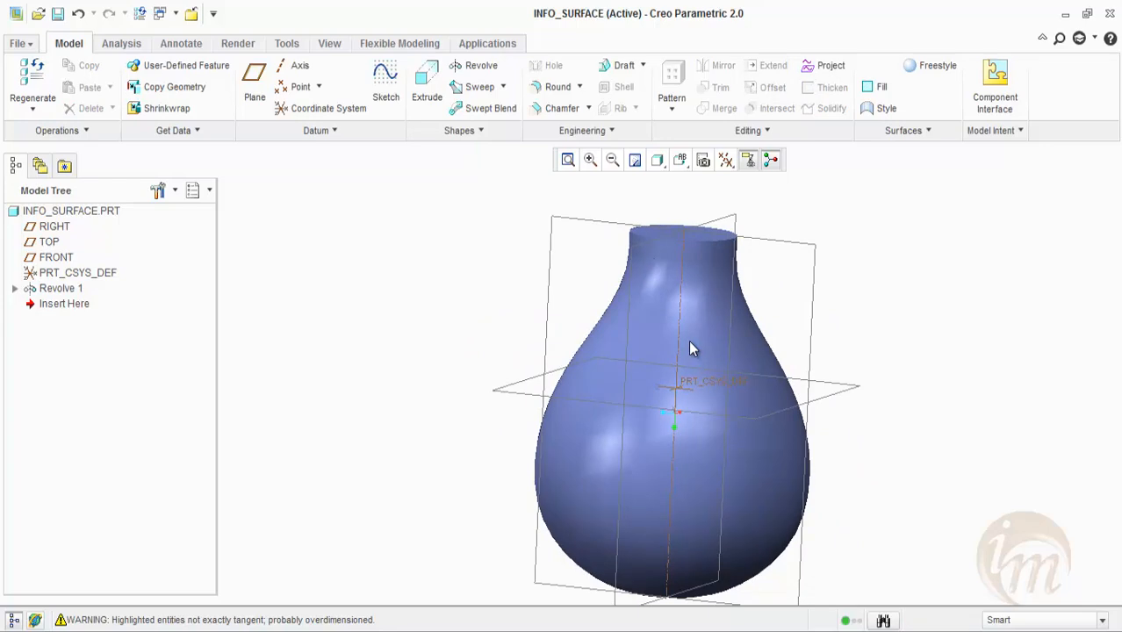
# - Start an Extrude on the bulb neck's flat end face and sketch a circle centered on the origin, smaller than the neck
pyautogui.moveTo(691, 348); pyautogui.dragTo(691, 349, button='middle')
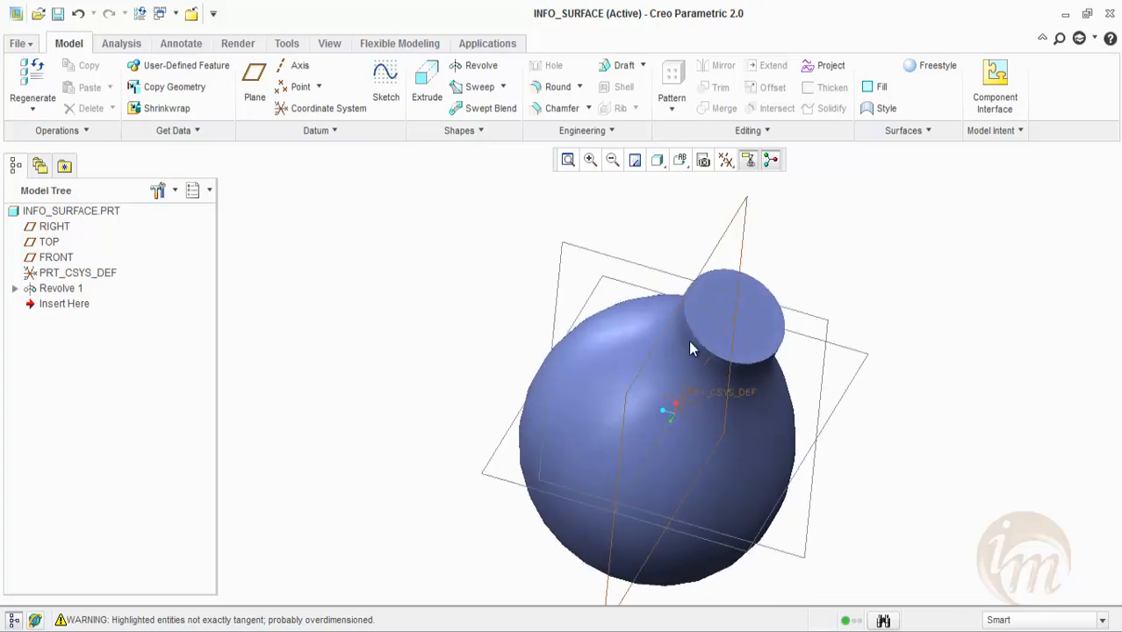
pyautogui.click(426, 84)
pyautogui.click(734, 318)
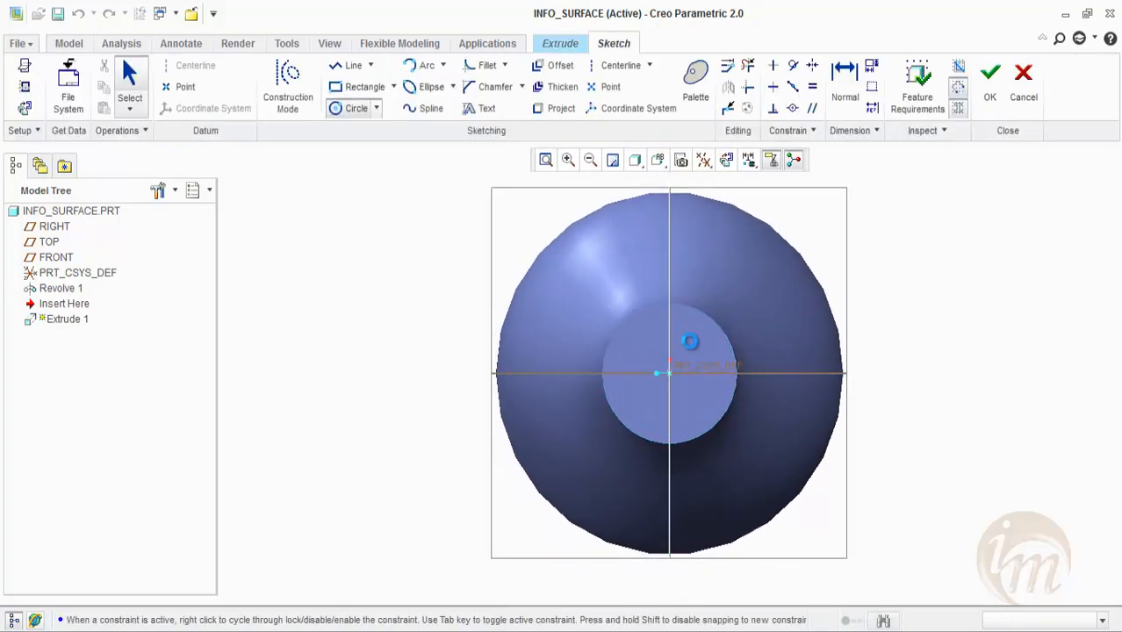
pyautogui.click(669, 373)
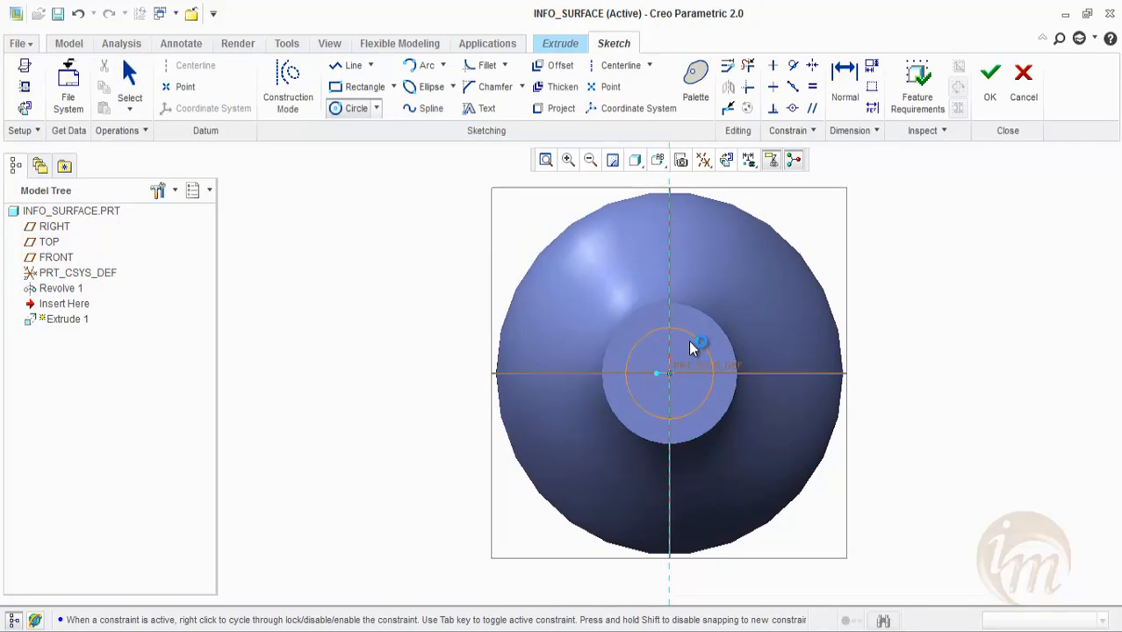
pyautogui.click(691, 349)
pyautogui.middleClick(691, 348)
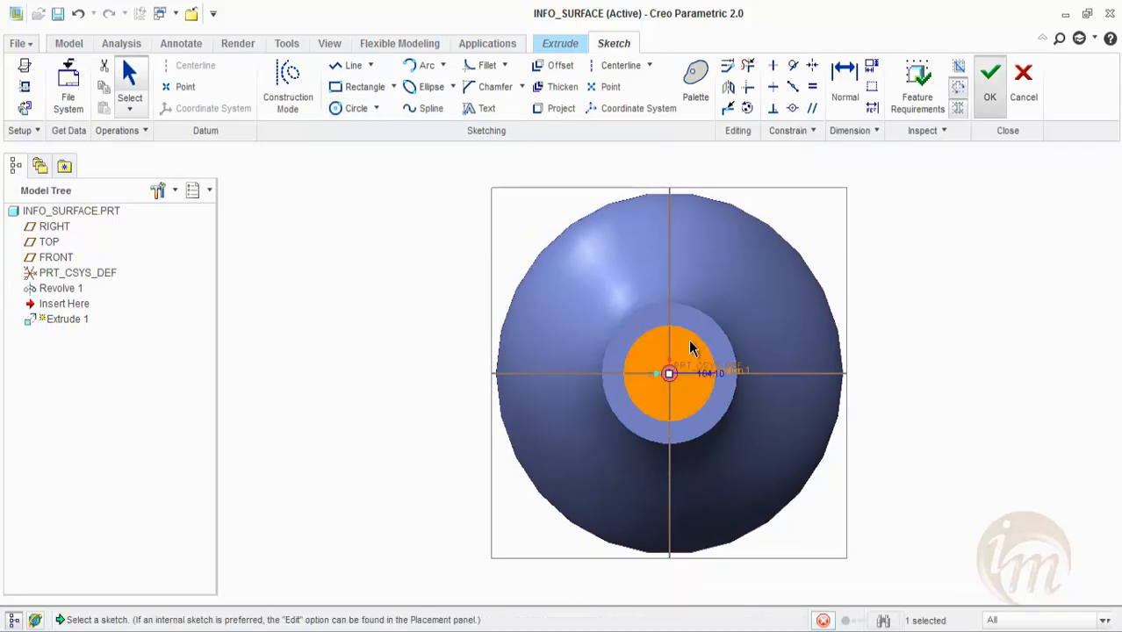
# - Extrude the circle outward from the neck as a surface with a depth of 100 and capped ends
pyautogui.moveTo(410, 208); pyautogui.dragTo(450, 233)
pyautogui.write('100')
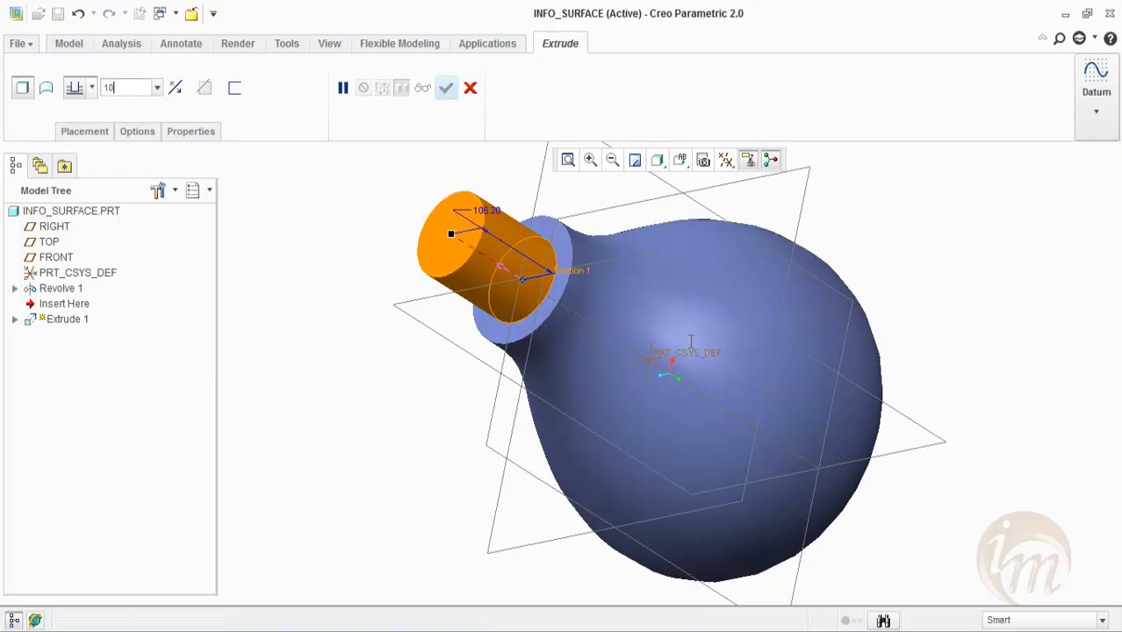
pyautogui.press('Return')
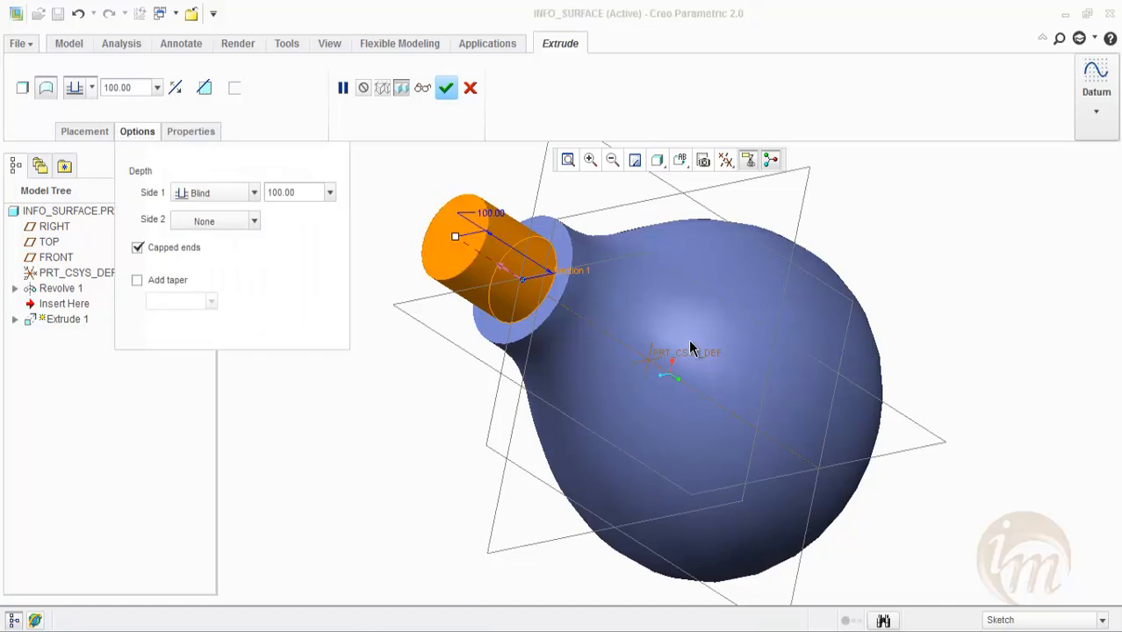
pyautogui.middleClick(690, 342)
# - Extend the extruded cylinder surface down into the bulb's neck so that it crosses the neck's end face
pyautogui.moveTo(689, 341); pyautogui.dragTo(692, 348, button='middle')
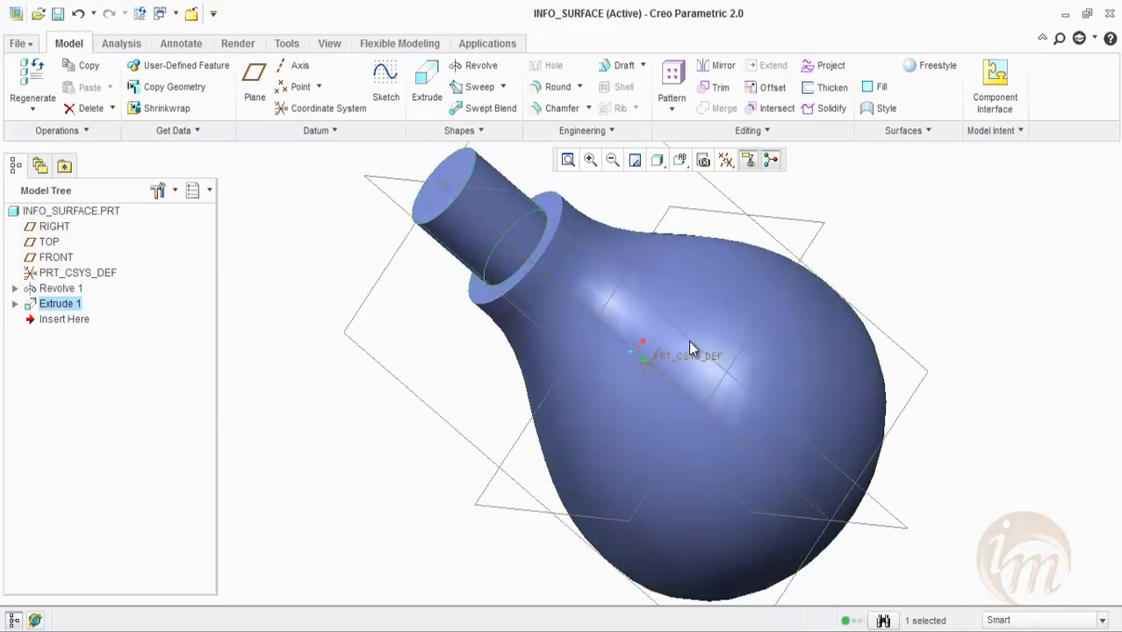
pyautogui.hotkey('ctrl', 'z')
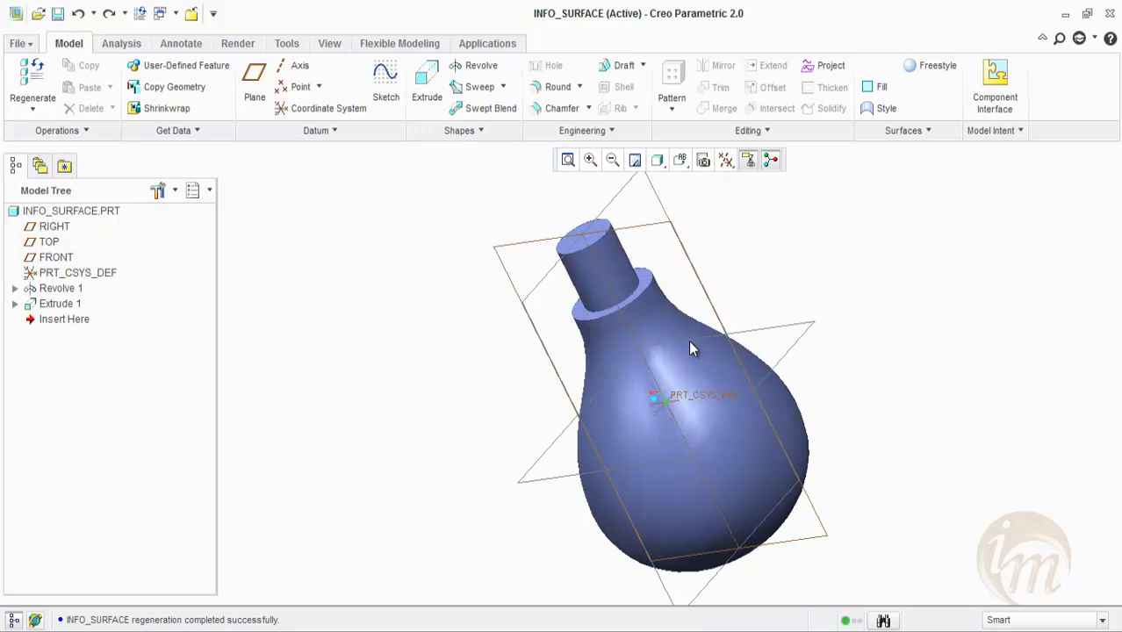
pyautogui.rightClick(691, 343)
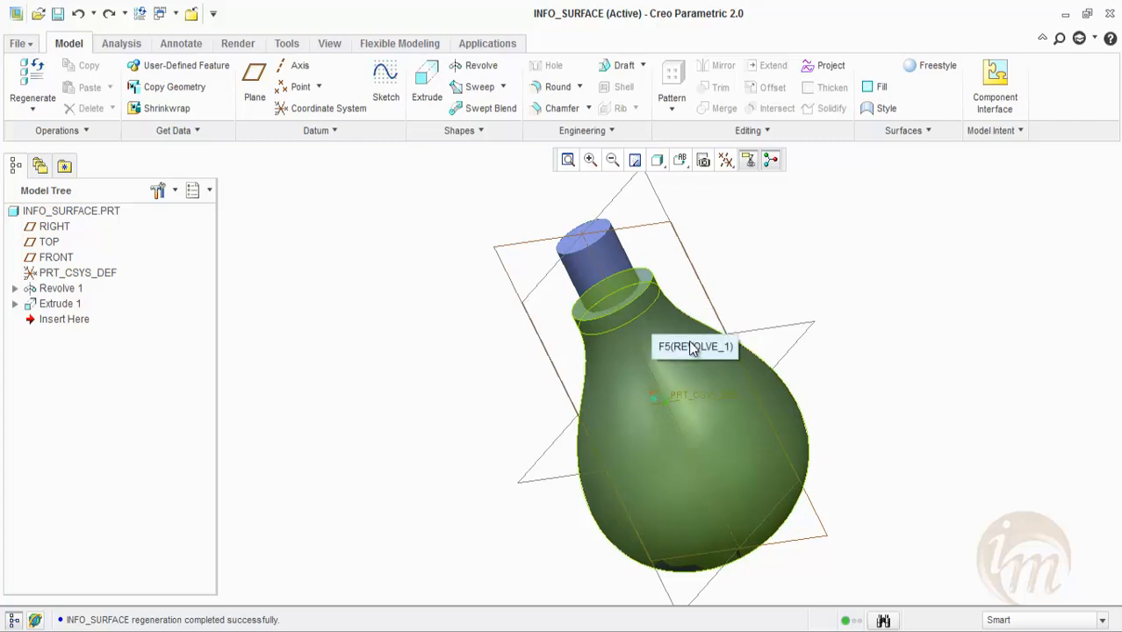
pyautogui.scroll(2, 691, 348)
pyautogui.rightClick(690, 342)
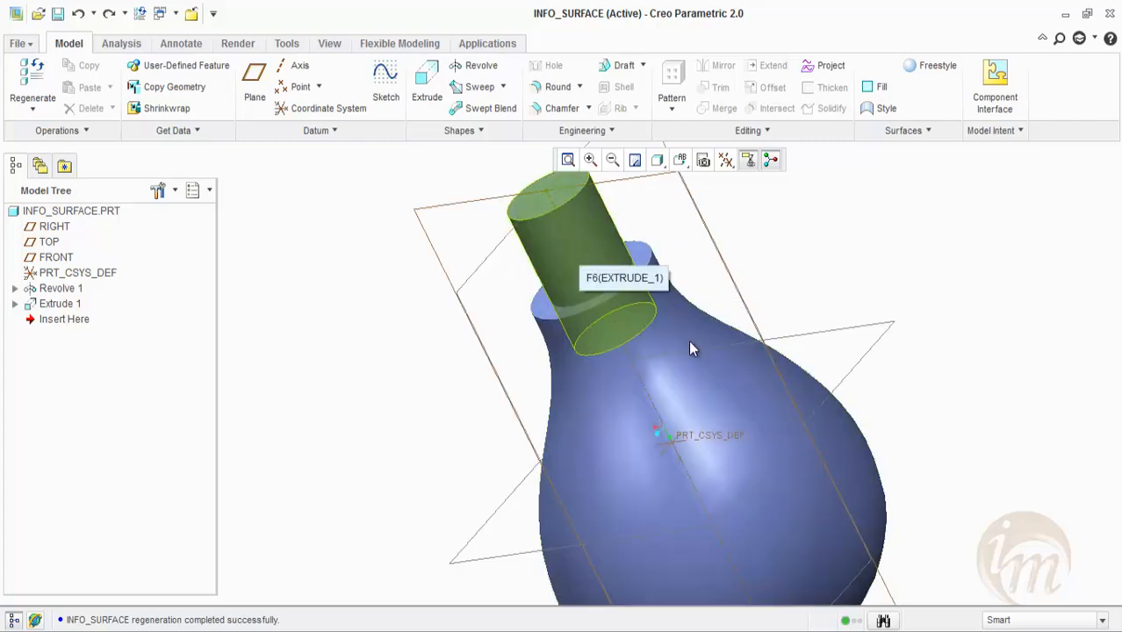
pyautogui.rightClick(690, 349)
pyautogui.rightClick(690, 348)
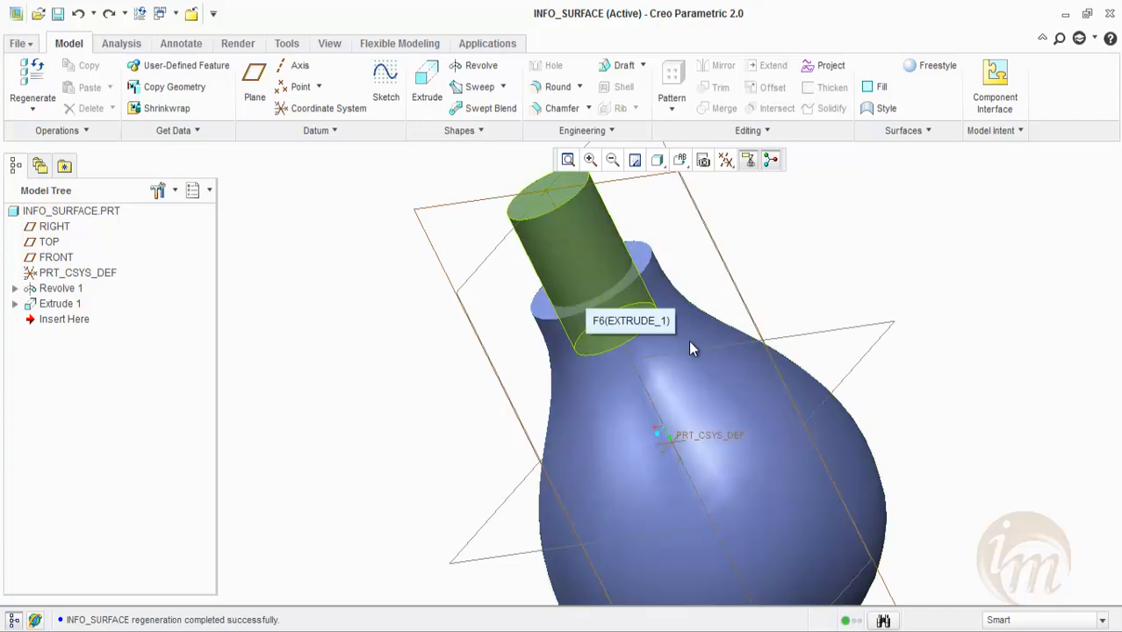
pyautogui.rightClick(690, 348)
# - Select the extruded cylinder and the revolved bulb as quilts and start a Merge between them
pyautogui.scroll(2, 690, 348)
pyautogui.rightClick(690, 349)
pyautogui.click(690, 348)
pyautogui.rightClick(690, 348)
pyautogui.rightClick(690, 349)
pyautogui.keyDown('ctrl'); pyautogui.click(690, 348); pyautogui.keyUp('ctrl')
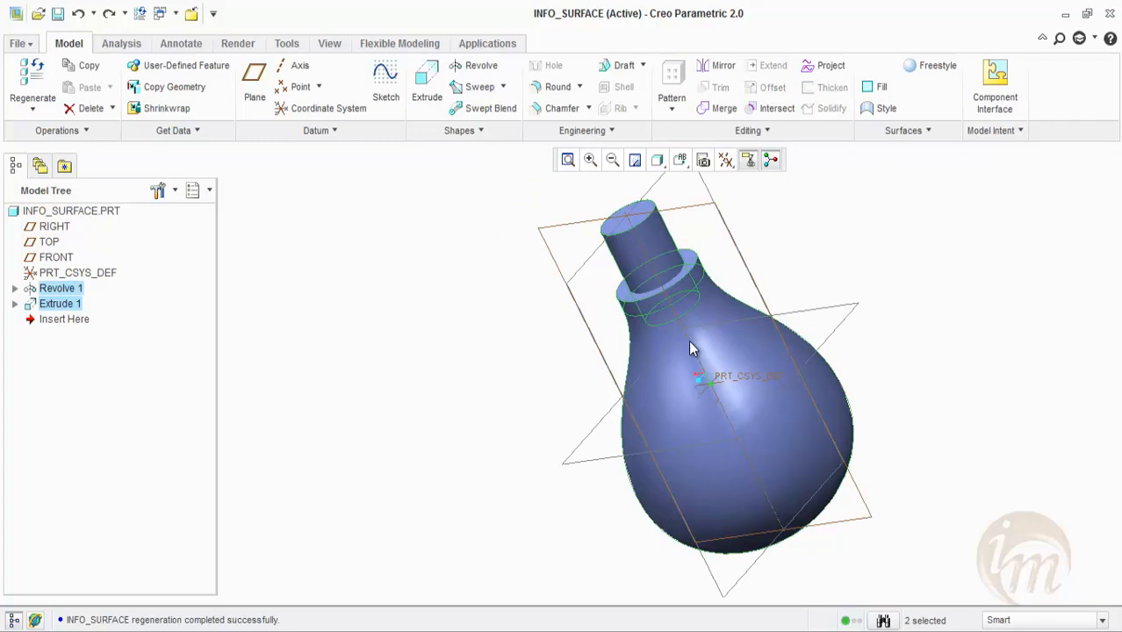
pyautogui.click(718, 109)
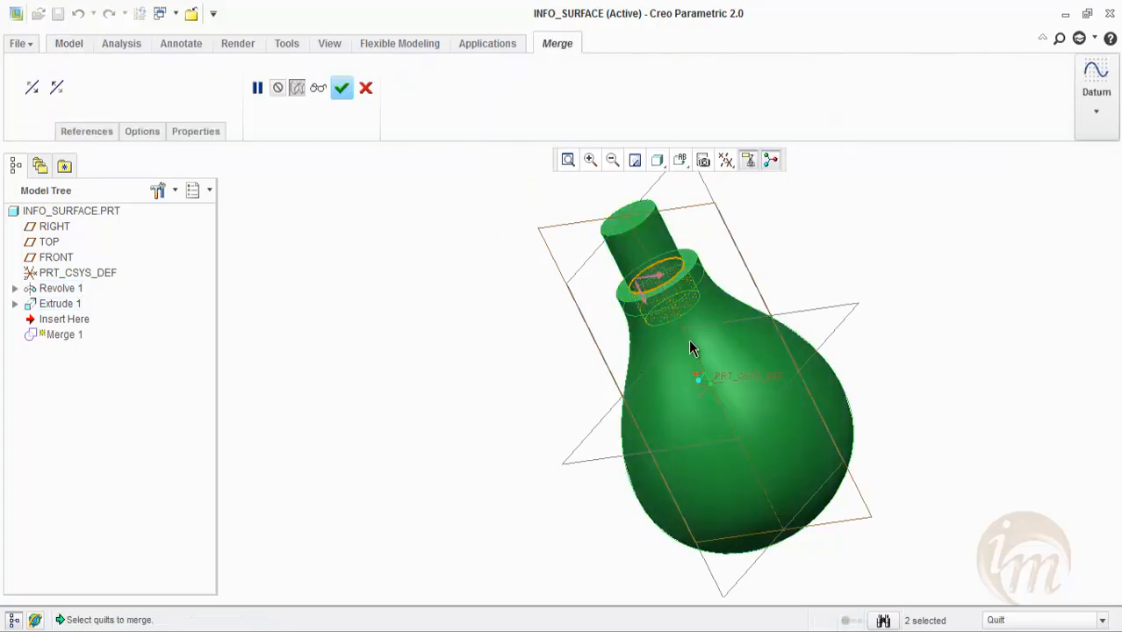
pyautogui.scroll(-2, 690, 349)
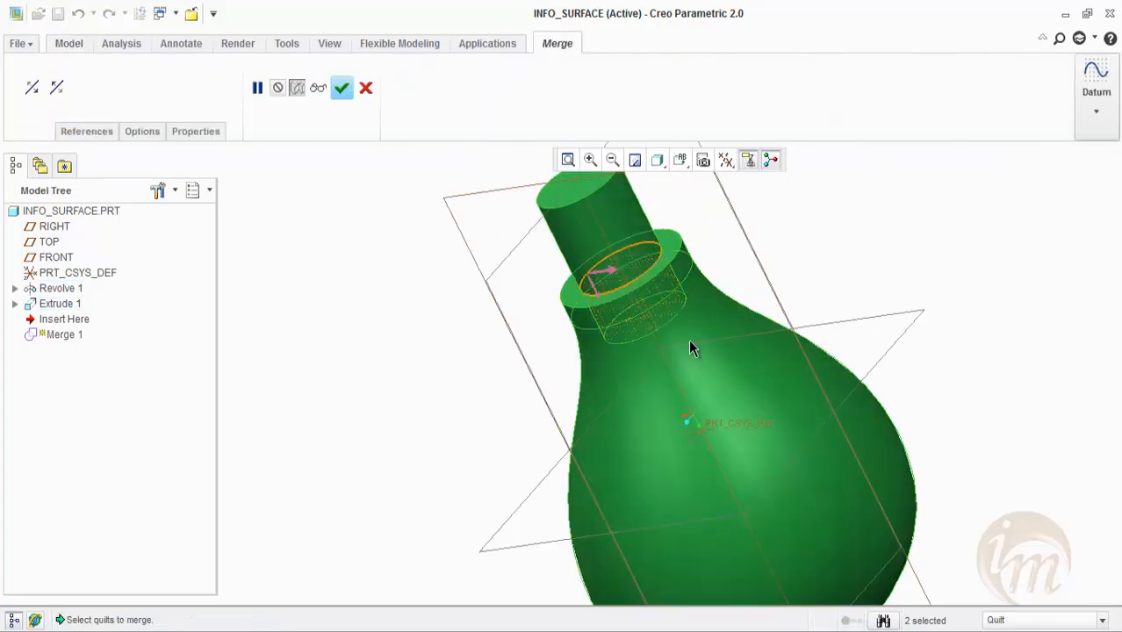
# - Flip the kept sides to retain the cylinder portion outside the neck and the bulb surface around it, and complete the merge
pyautogui.click(32, 87)
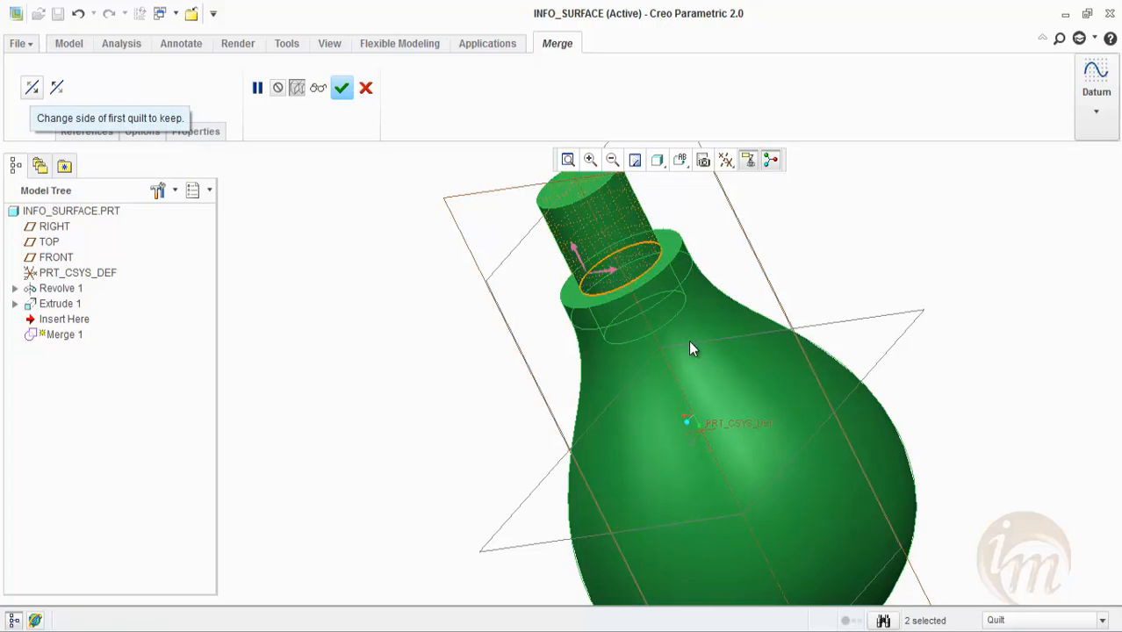
pyautogui.click(57, 87)
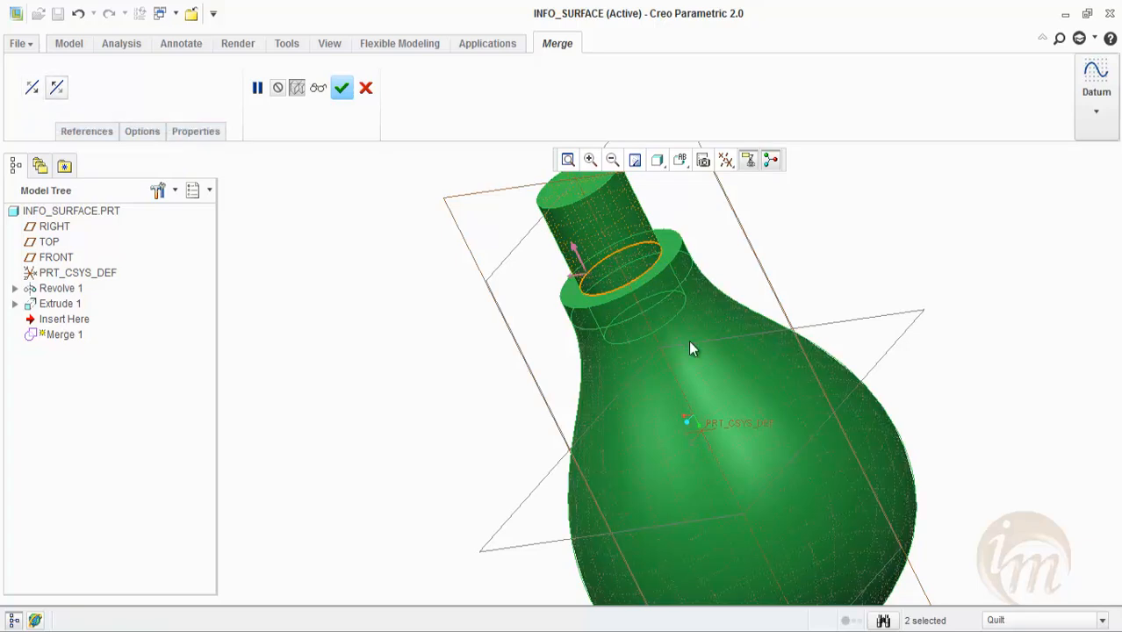
pyautogui.click(56, 87)
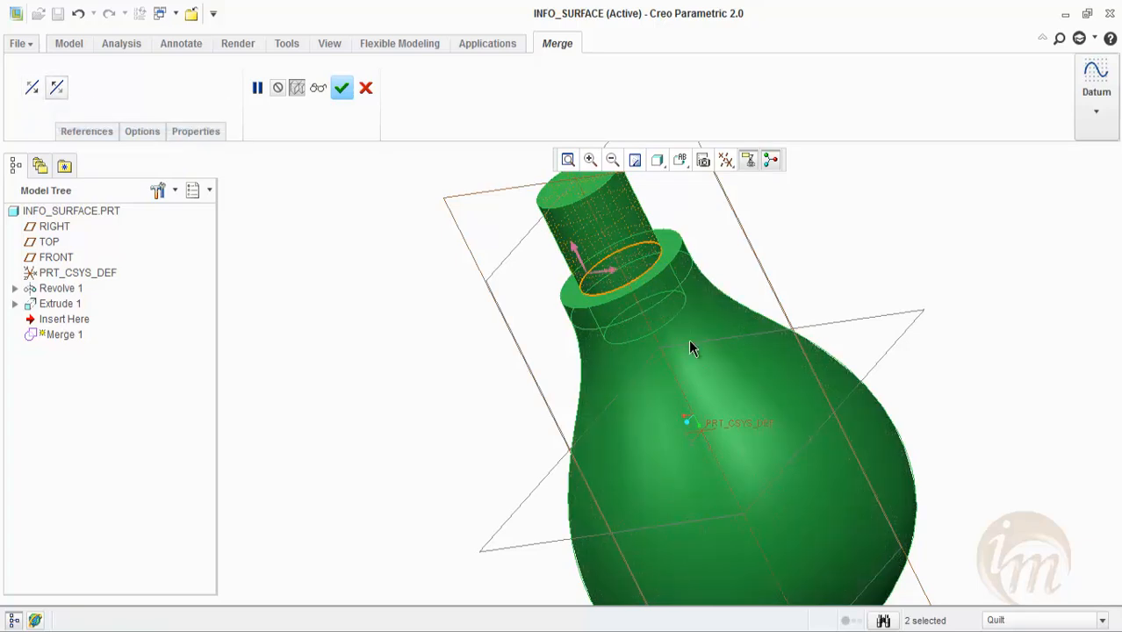
pyautogui.click(56, 87)
pyautogui.scroll(2, 689, 342)
pyautogui.moveTo(689, 341); pyautogui.dragTo(690, 343, button='middle')
pyautogui.middleClick(689, 341)
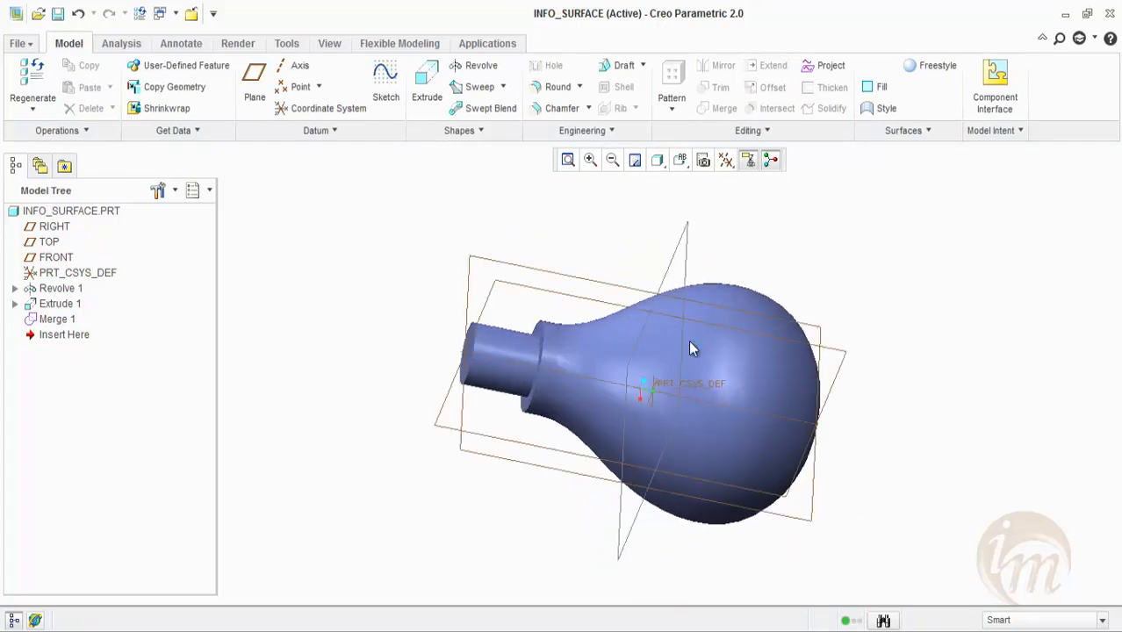
pyautogui.click(690, 348)
pyautogui.moveTo(690, 345); pyautogui.dragTo(690, 342, button='middle')
pyautogui.click(690, 342)
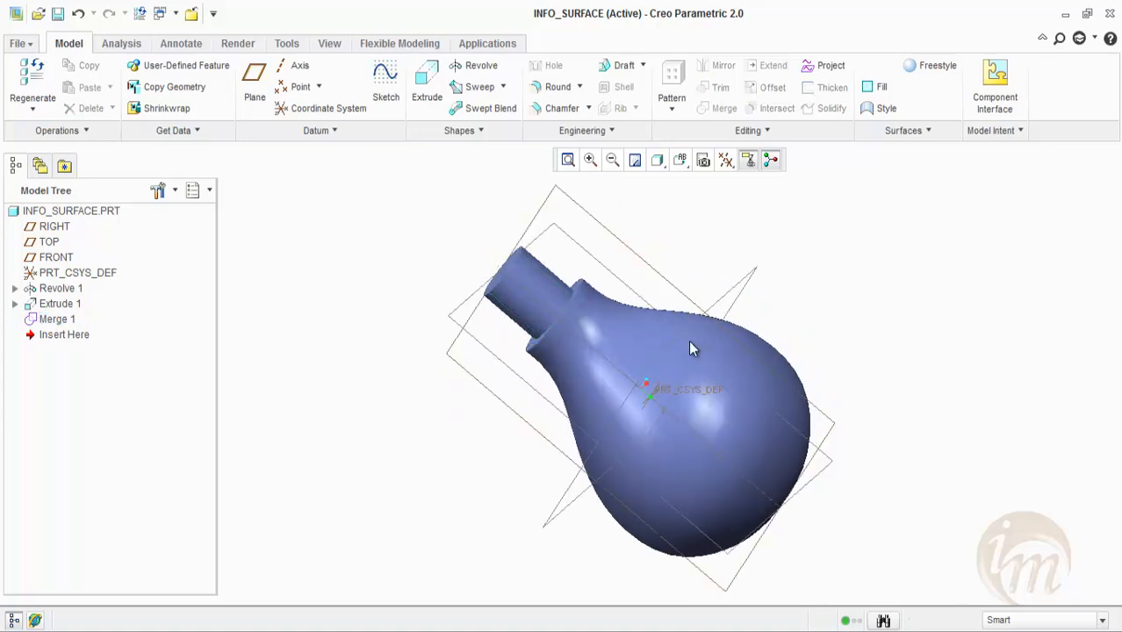
pyautogui.click(690, 349)
pyautogui.click(690, 349)
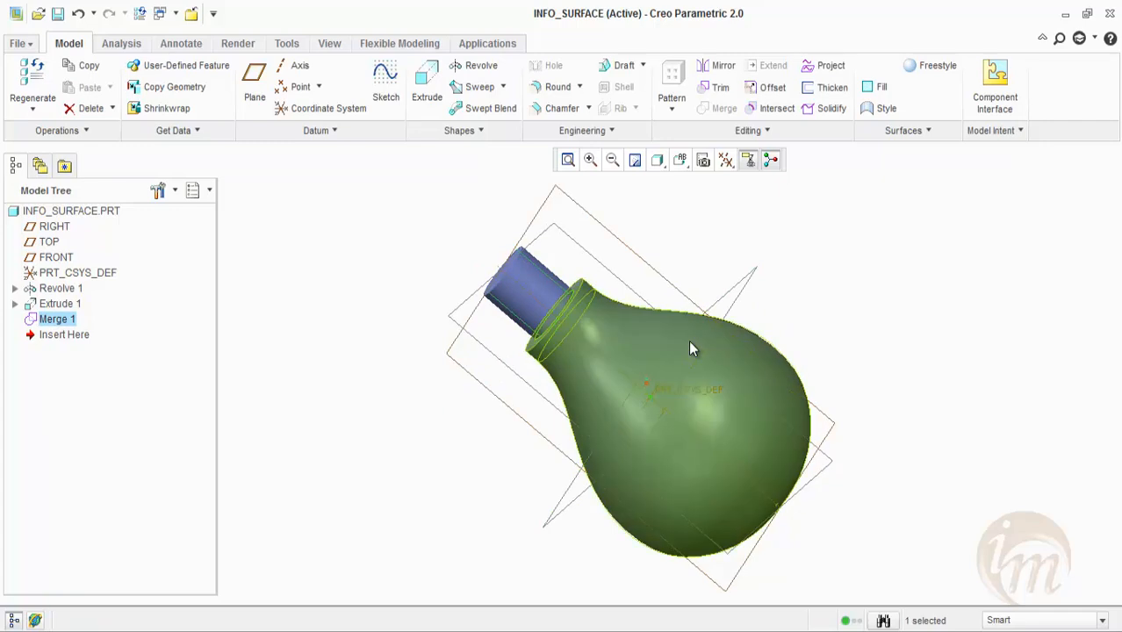
pyautogui.click(690, 348)
pyautogui.click(690, 349)
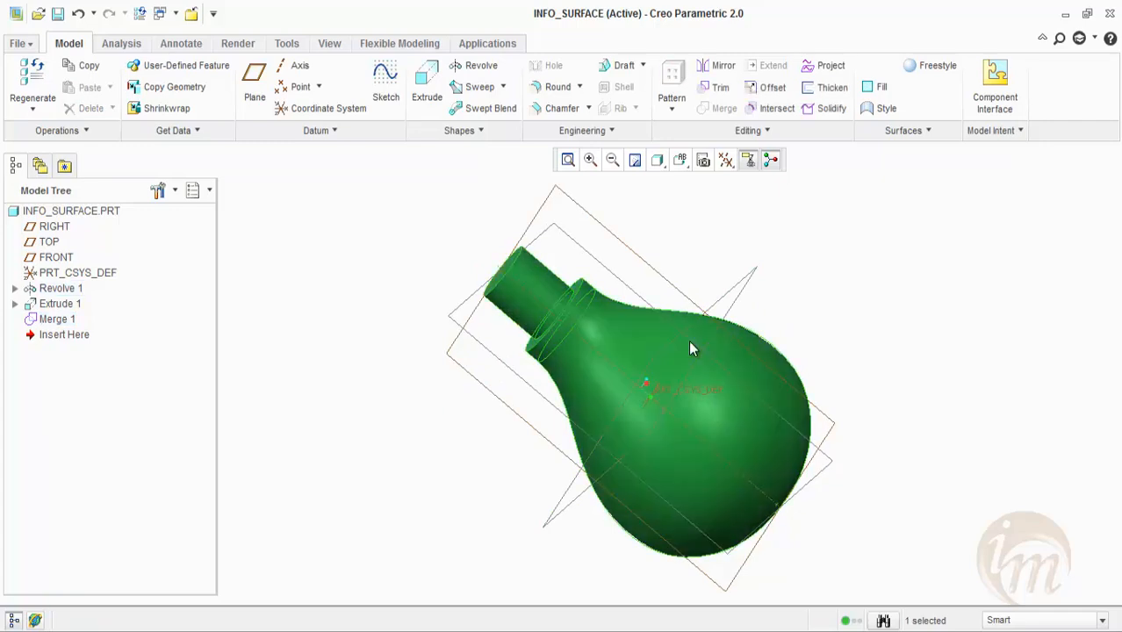
pyautogui.press('t')
pyautogui.moveTo(690, 349); pyautogui.dragTo(690, 344, button='middle')
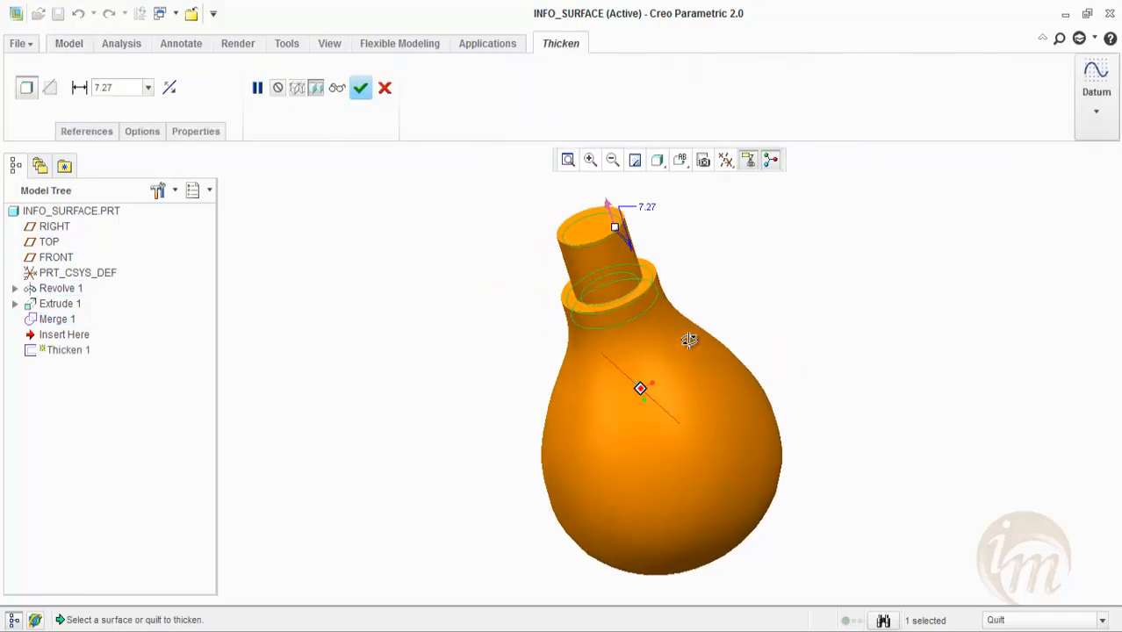
pyautogui.moveTo(622, 223)
pyautogui.mouseDown()
pyautogui.moveTo(627, 238)
pyautogui.moveTo(611, 179)
pyautogui.moveTo(625, 244)
pyautogui.moveTo(618, 202)
pyautogui.moveTo(622, 218)
pyautogui.mouseUp()
pyautogui.press('Escape')
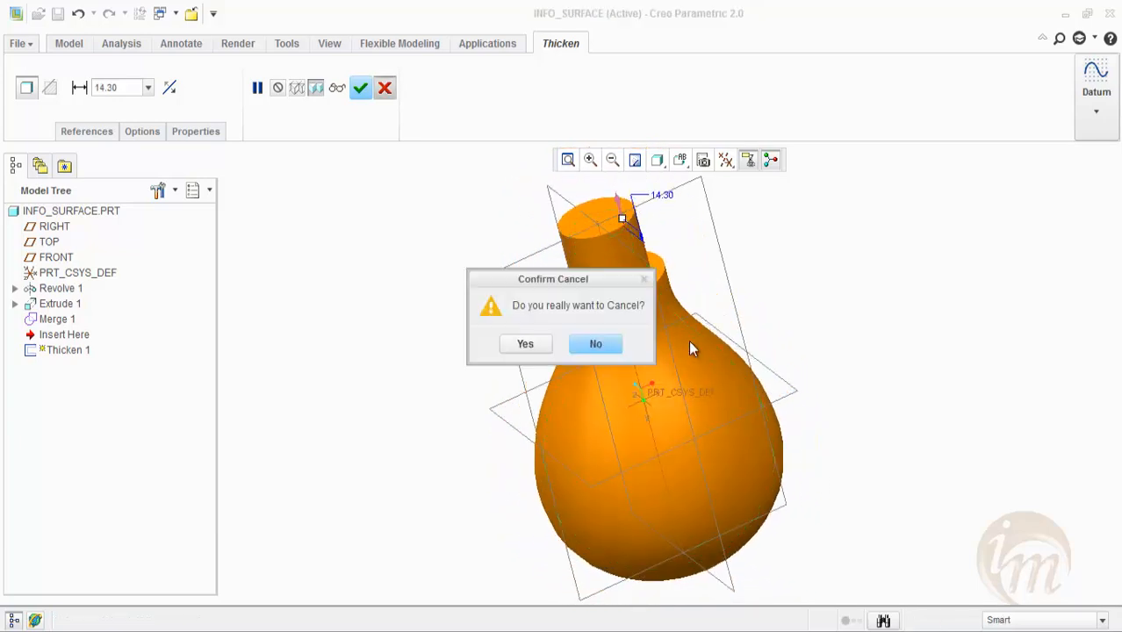
pyautogui.press('Tab')
pyautogui.press('Return')
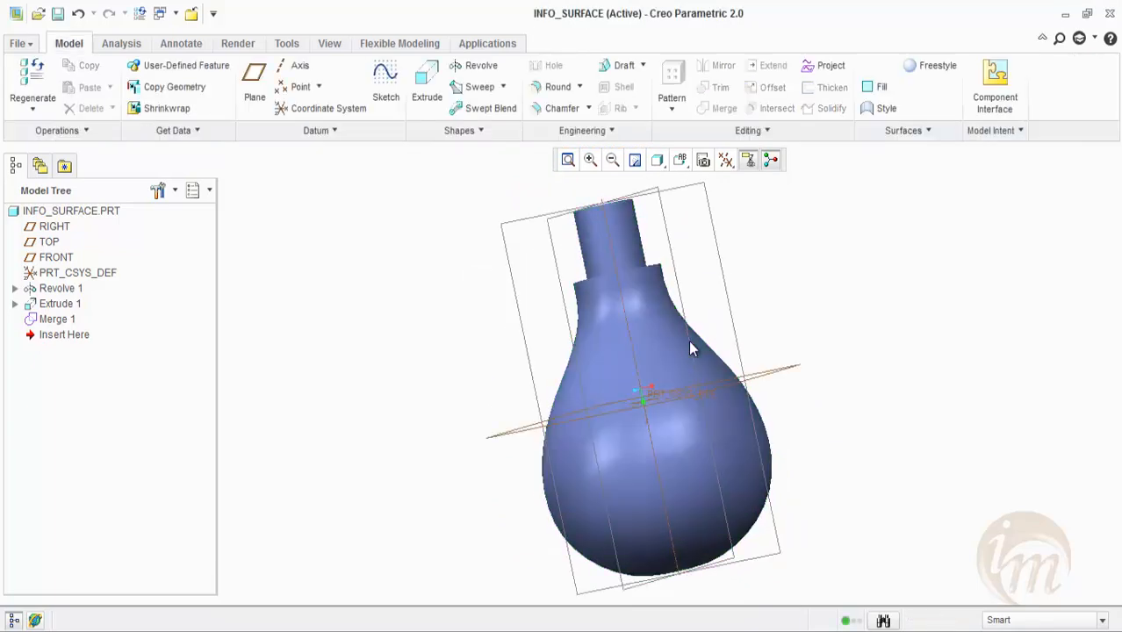
# - Solidify the merged bulb-and-cylinder quilt into a solid body
pyautogui.moveTo(690, 349)
pyautogui.mouseDown(button='middle')
pyautogui.moveTo(690, 338)
pyautogui.moveTo(691, 349)
pyautogui.mouseUp(button='middle')
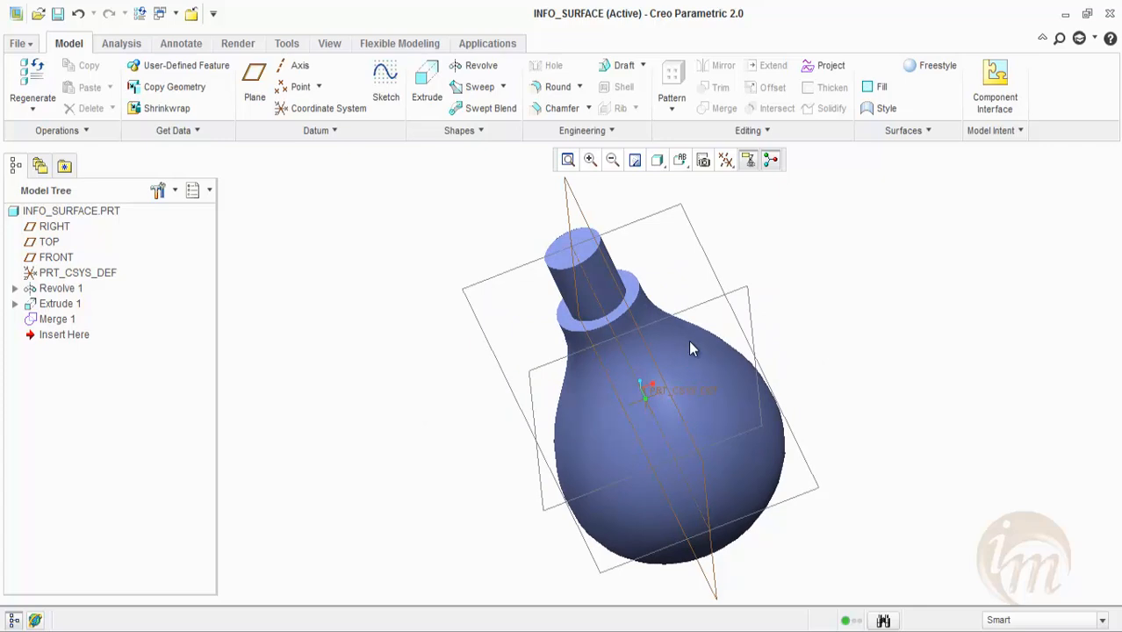
pyautogui.click(690, 350)
pyautogui.click(824, 108)
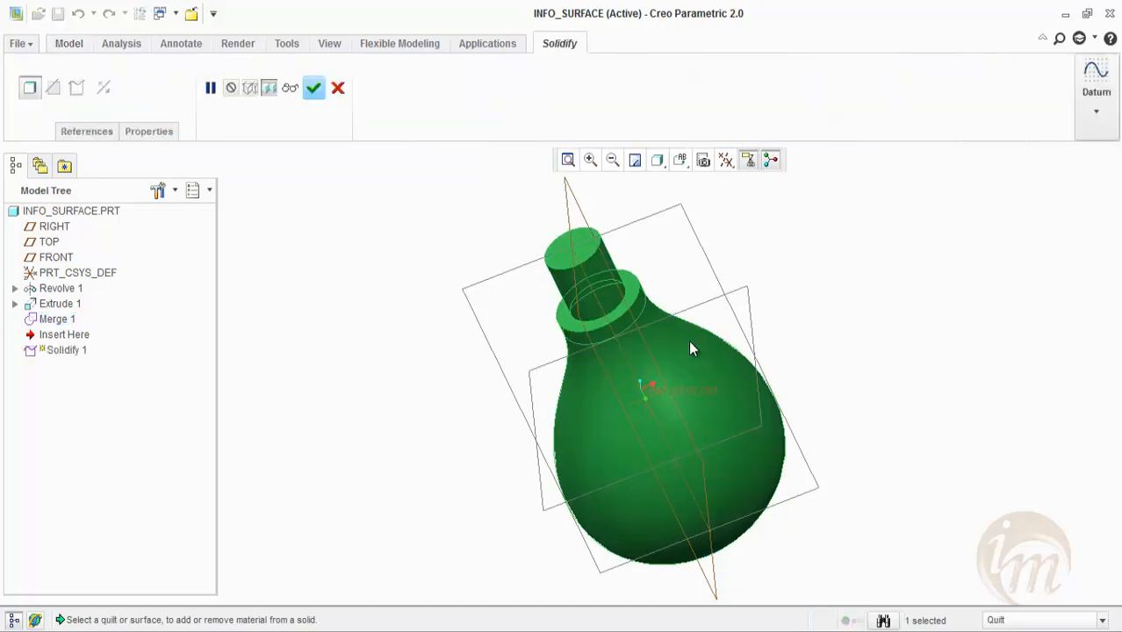
pyautogui.click(314, 88)
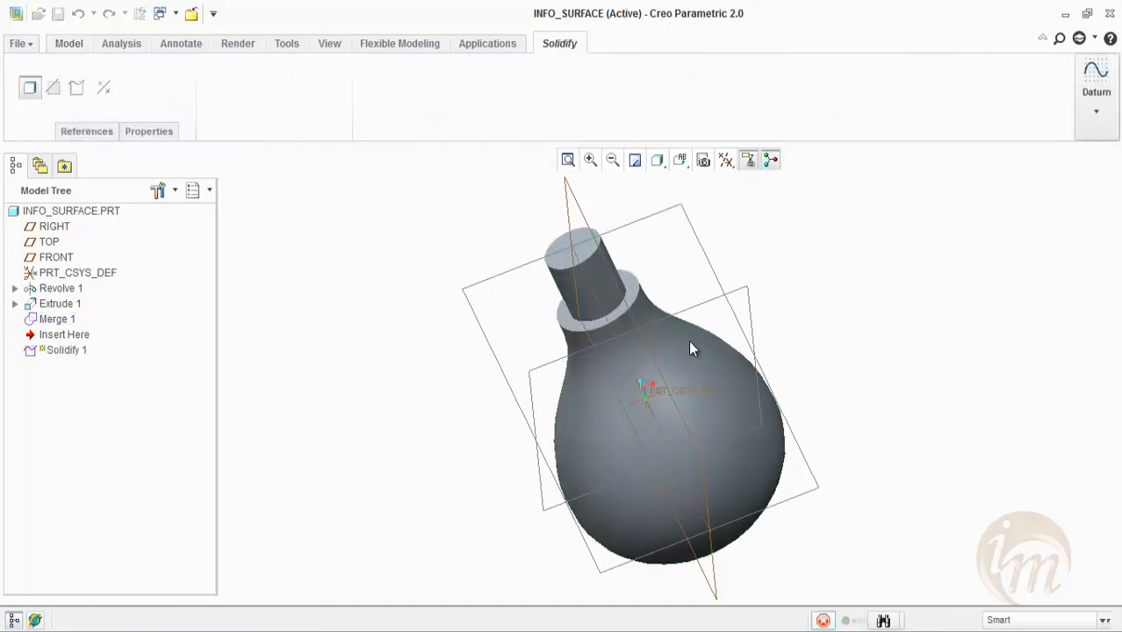
pyautogui.moveTo(690, 349)
pyautogui.mouseDown(button='middle')
pyautogui.moveTo(688, 335)
pyautogui.moveTo(690, 349)
pyautogui.mouseUp(button='middle')
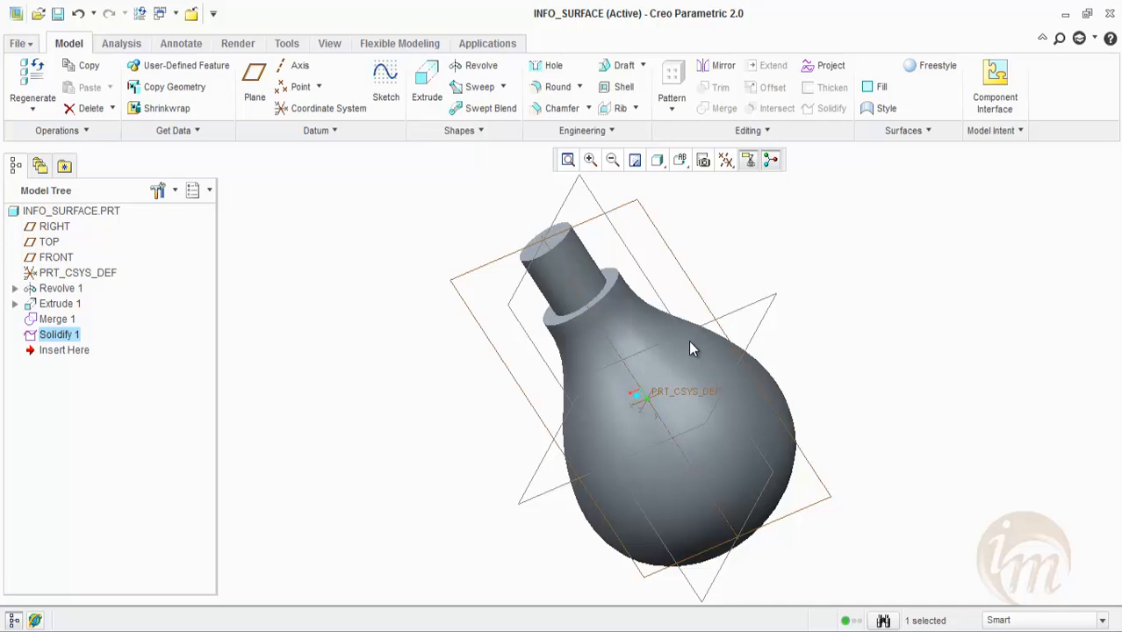
pyautogui.click(752, 131)
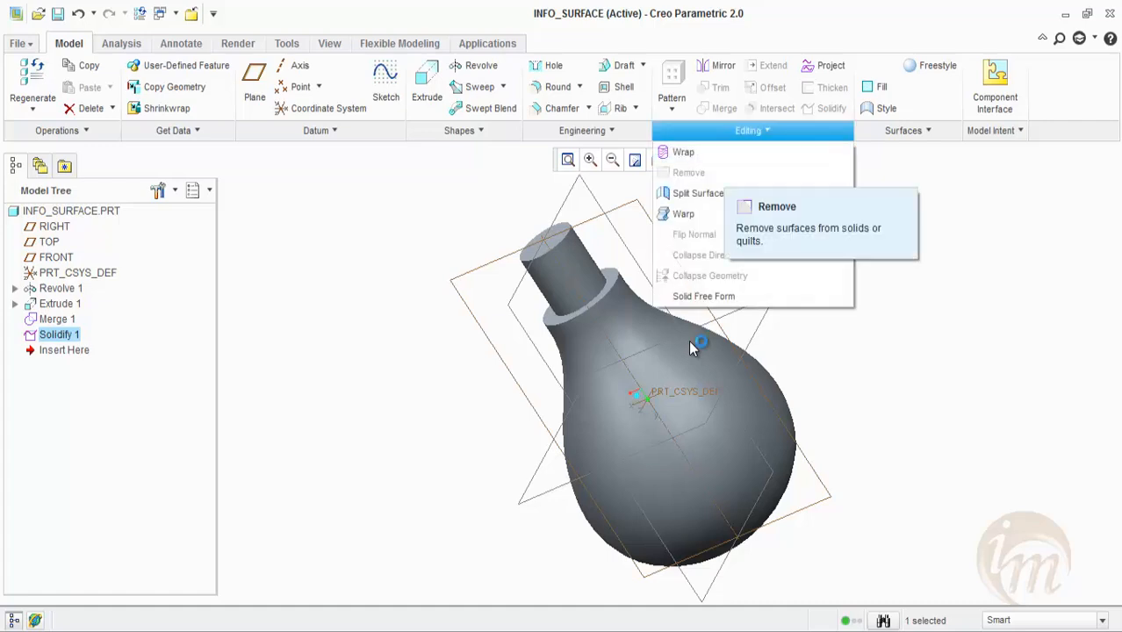
pyautogui.click(691, 343)
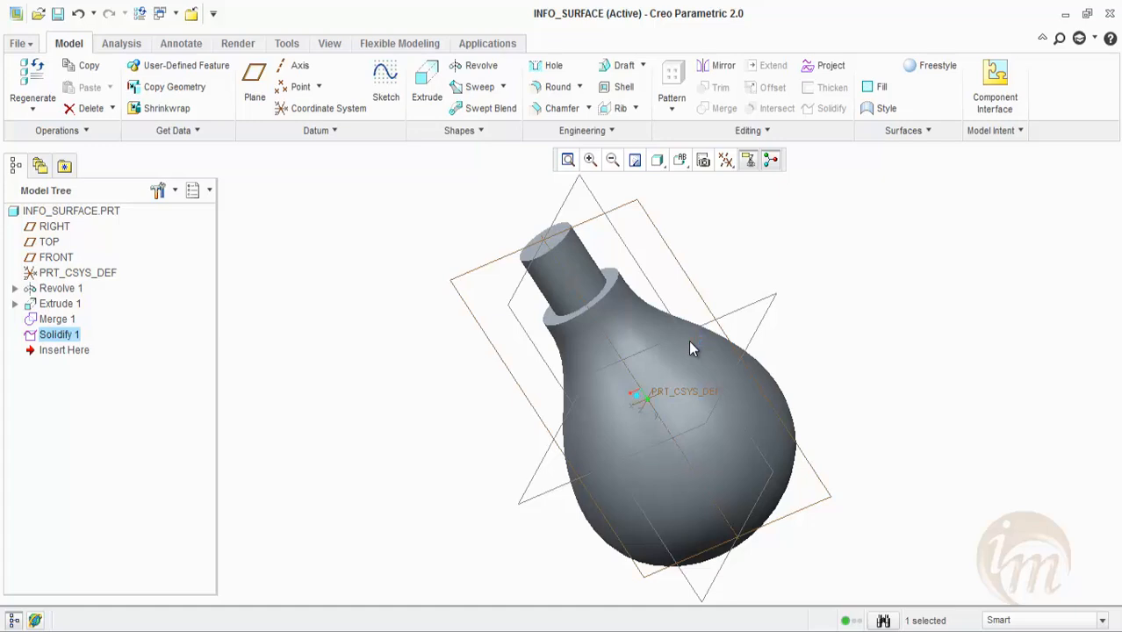
pyautogui.hotkey('ctrl', 'd')
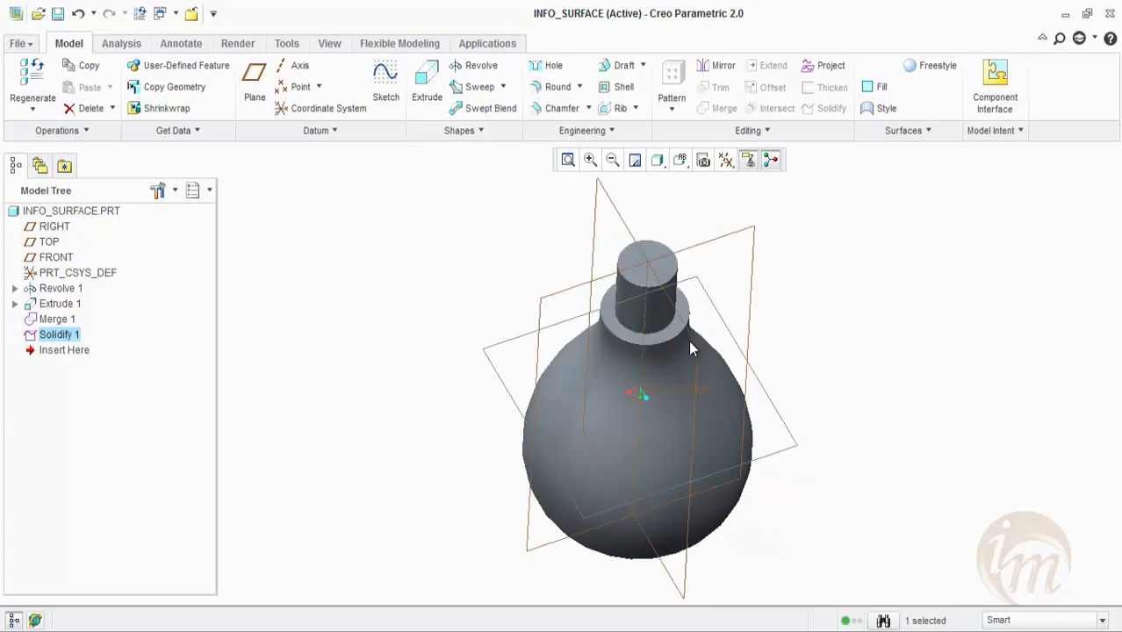
# - Select the circular end face of the cylindrical stem and start a Remove Surface feature on it
pyautogui.click(691, 348)
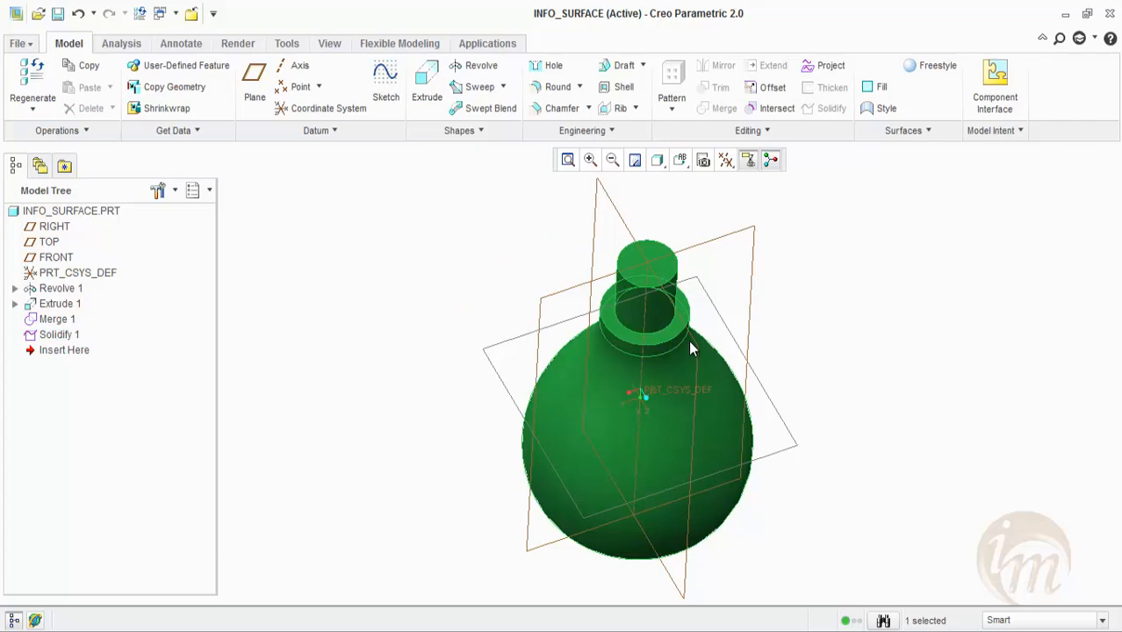
pyautogui.click(690, 349)
pyautogui.click(690, 348)
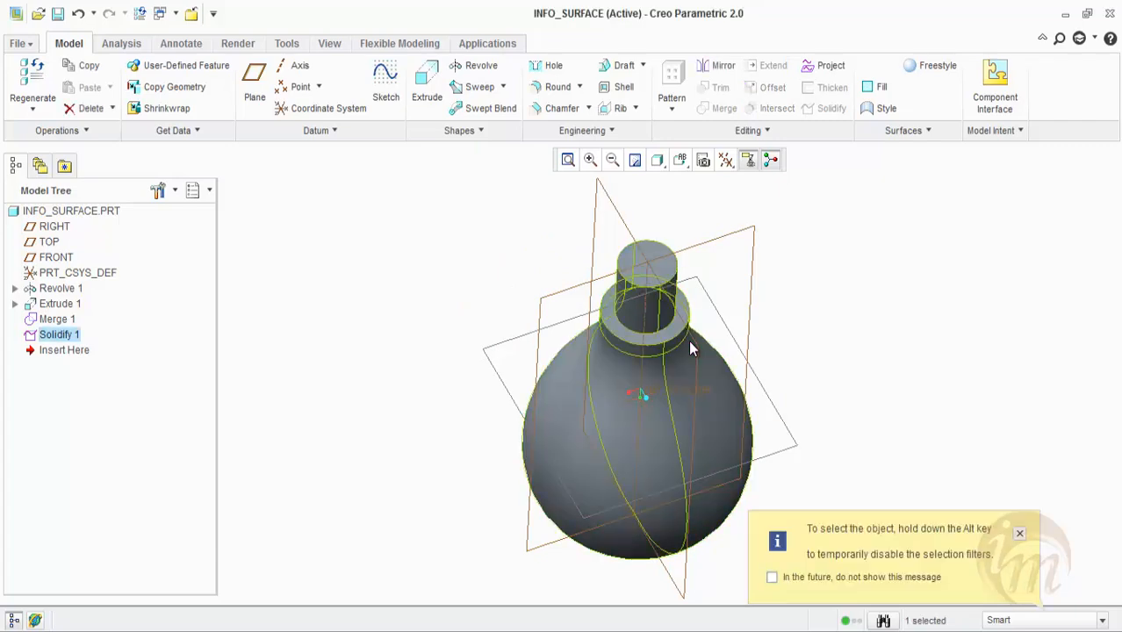
pyautogui.scroll(3, 690, 348)
pyautogui.click(690, 348)
pyautogui.click(690, 348)
pyautogui.click(690, 348)
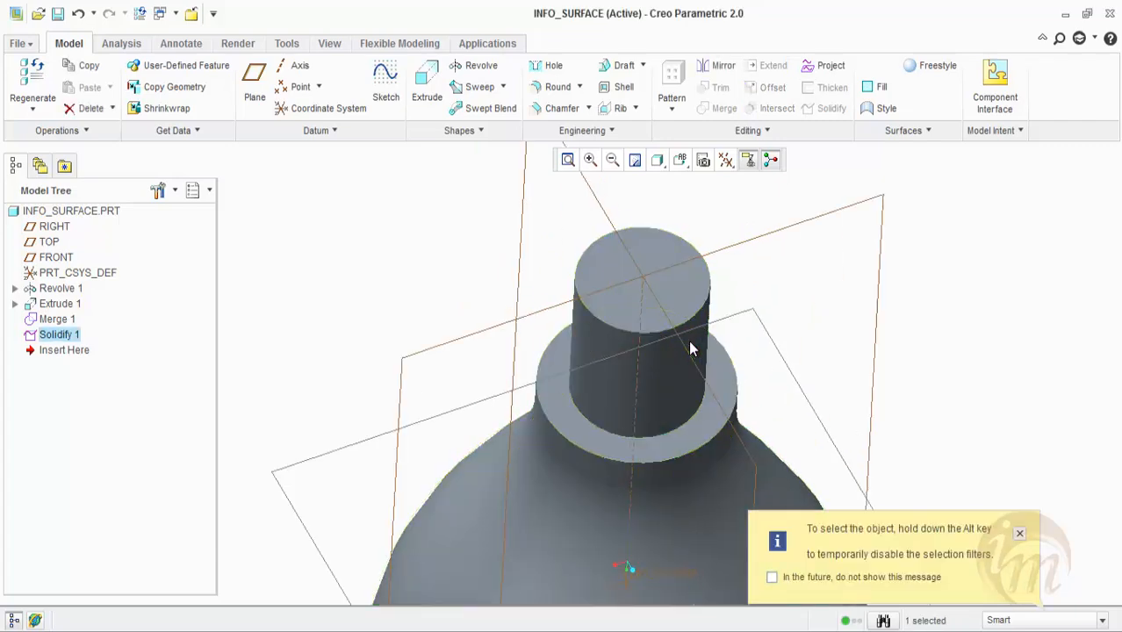
pyautogui.click(691, 348)
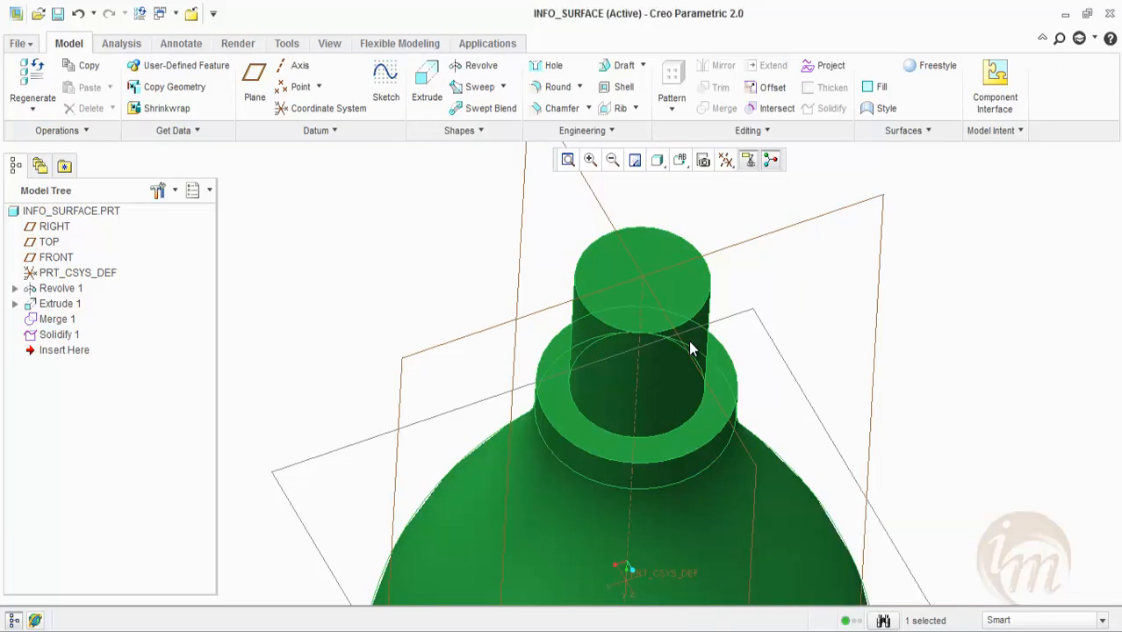
pyautogui.click(690, 348)
pyautogui.click(690, 349)
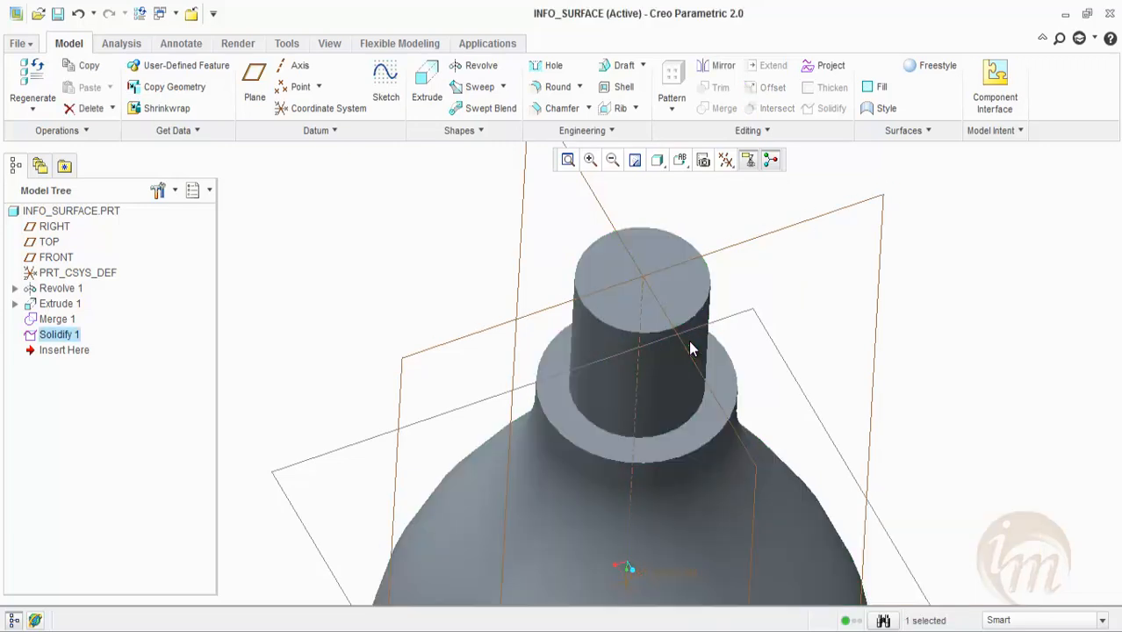
pyautogui.click(690, 348)
pyautogui.rightClick(690, 344)
pyautogui.rightClick(690, 343)
pyautogui.press('Down')
pyautogui.press('Down')
pyautogui.press('Down')
pyautogui.press('Return')
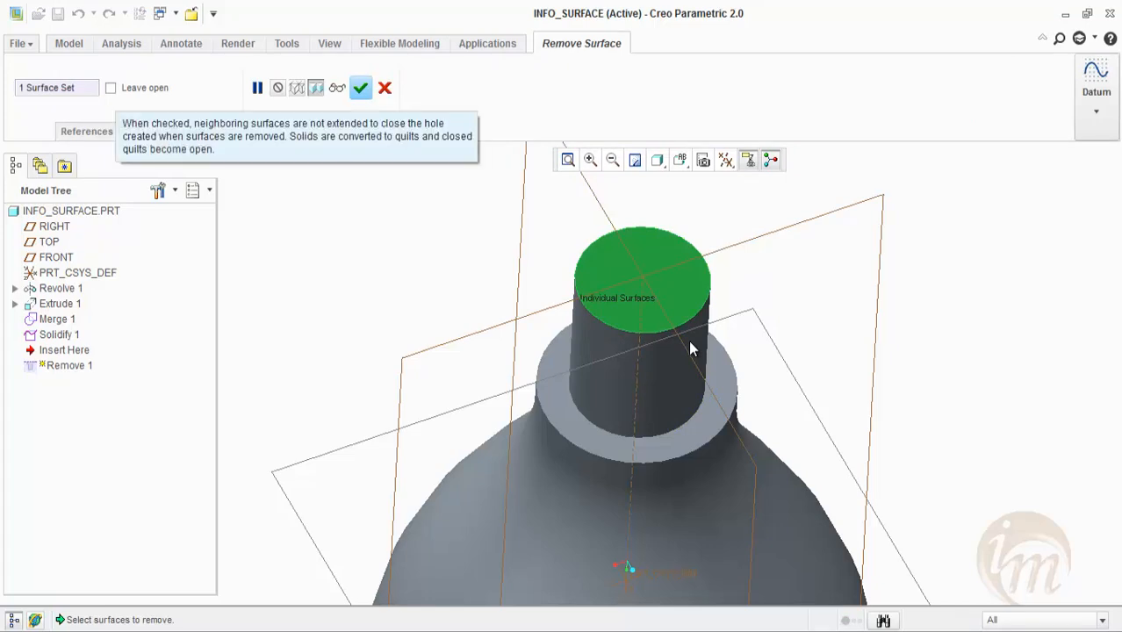
# - Enable the Leave open option for the surface removal and complete the feature, turning the body into an open quilt
pyautogui.click(110, 88)
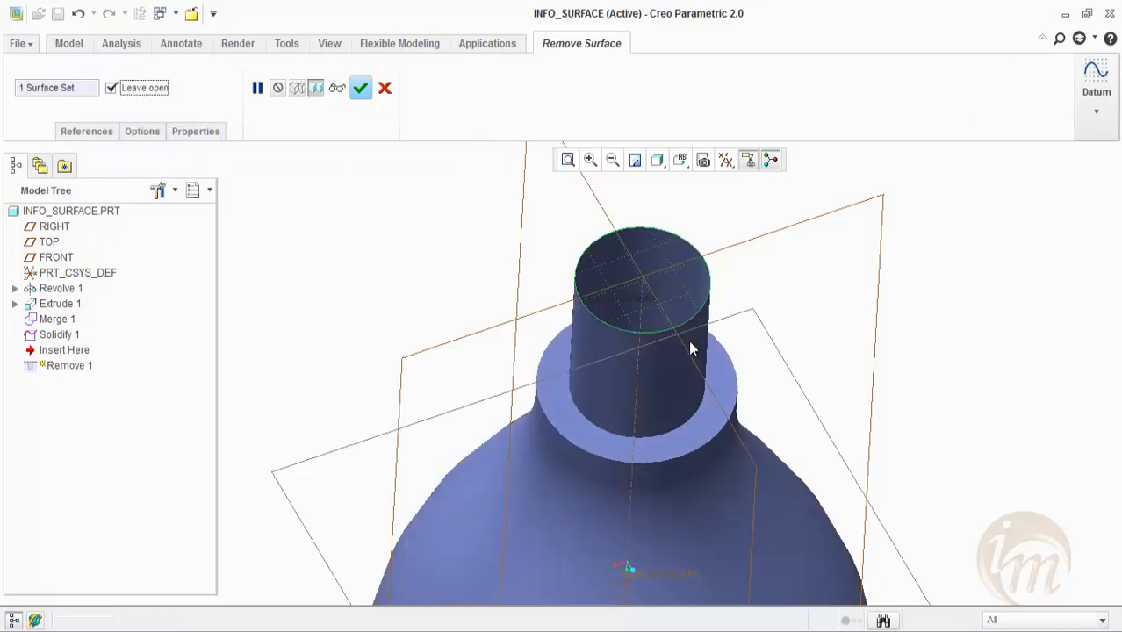
pyautogui.moveTo(690, 343); pyautogui.dragTo(690, 348, button='middle')
pyautogui.scroll(3, 691, 349)
pyautogui.click(111, 88)
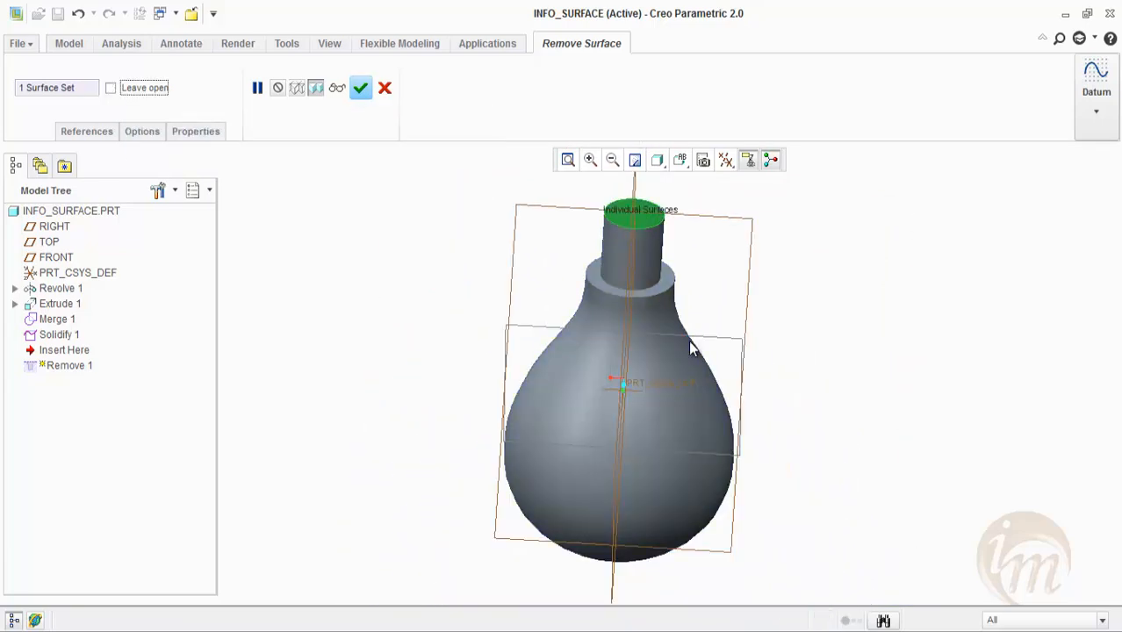
pyautogui.press('space')
pyautogui.middleClick(690, 349)
pyautogui.moveTo(690, 348); pyautogui.dragTo(690, 349, button='middle')
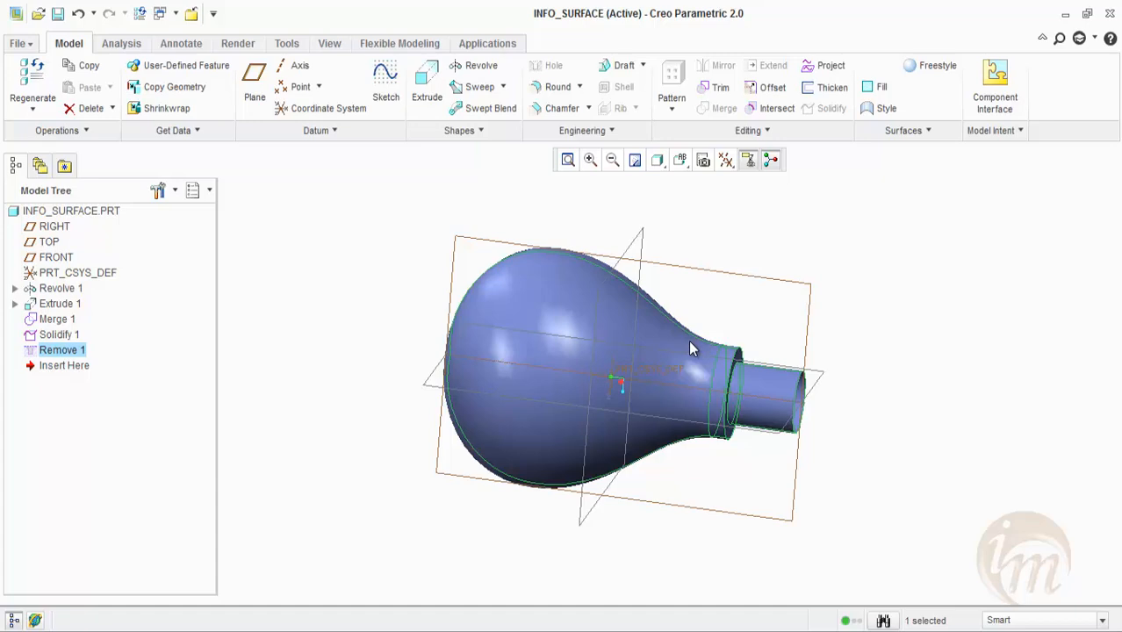
# - Examine the opened bulb quilt from several angles and check which editing commands, such as Solidify, are available for it
pyautogui.click(748, 130)
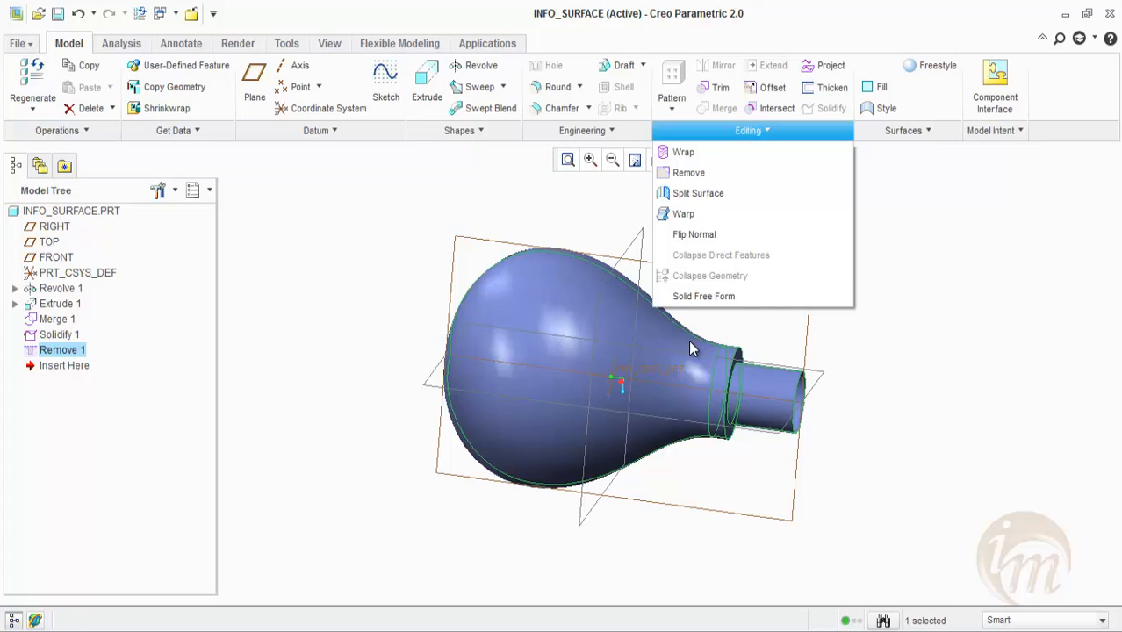
pyautogui.click(690, 343)
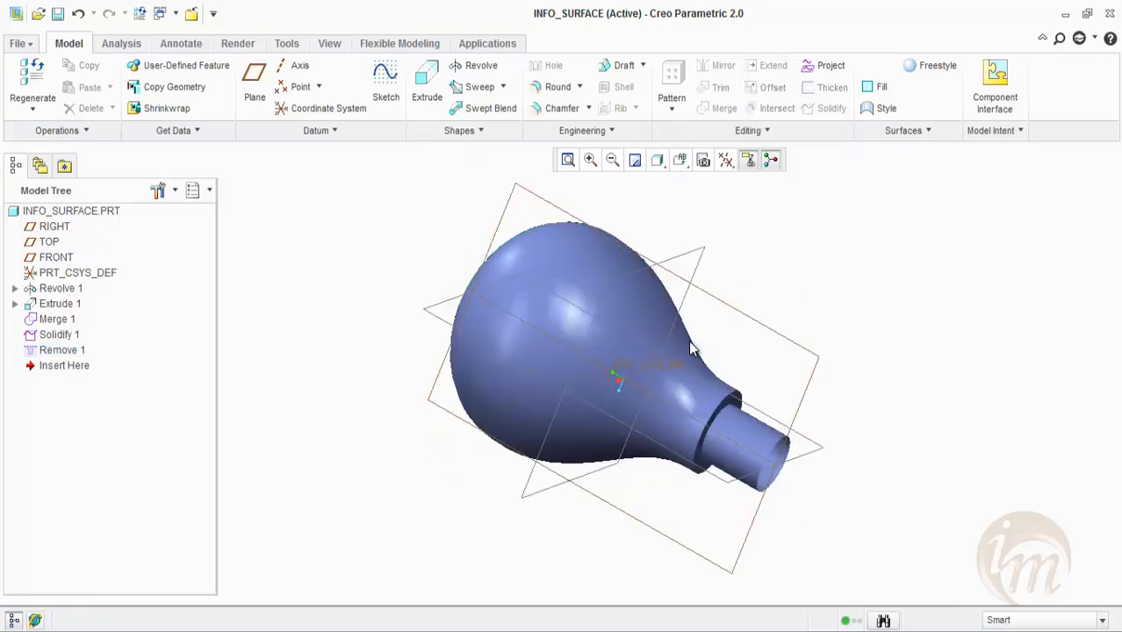
pyautogui.moveTo(690, 342); pyautogui.dragTo(690, 349, button='middle')
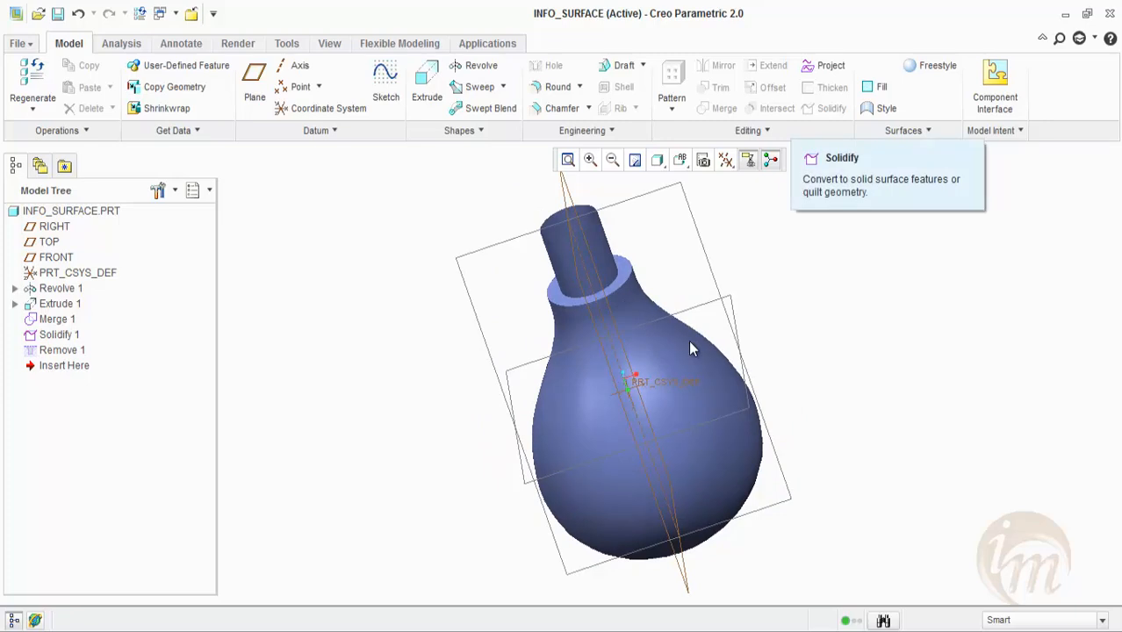
pyautogui.moveTo(690, 349); pyautogui.dragTo(690, 349, button='middle')
pyautogui.scroll(2, 690, 349)
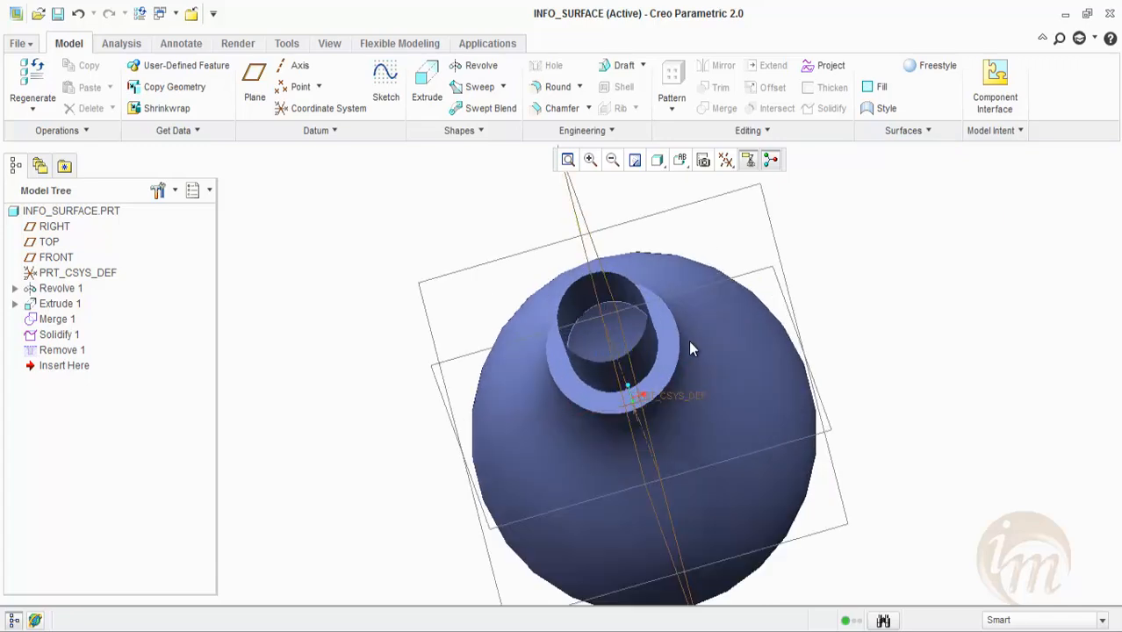
pyautogui.click(690, 348)
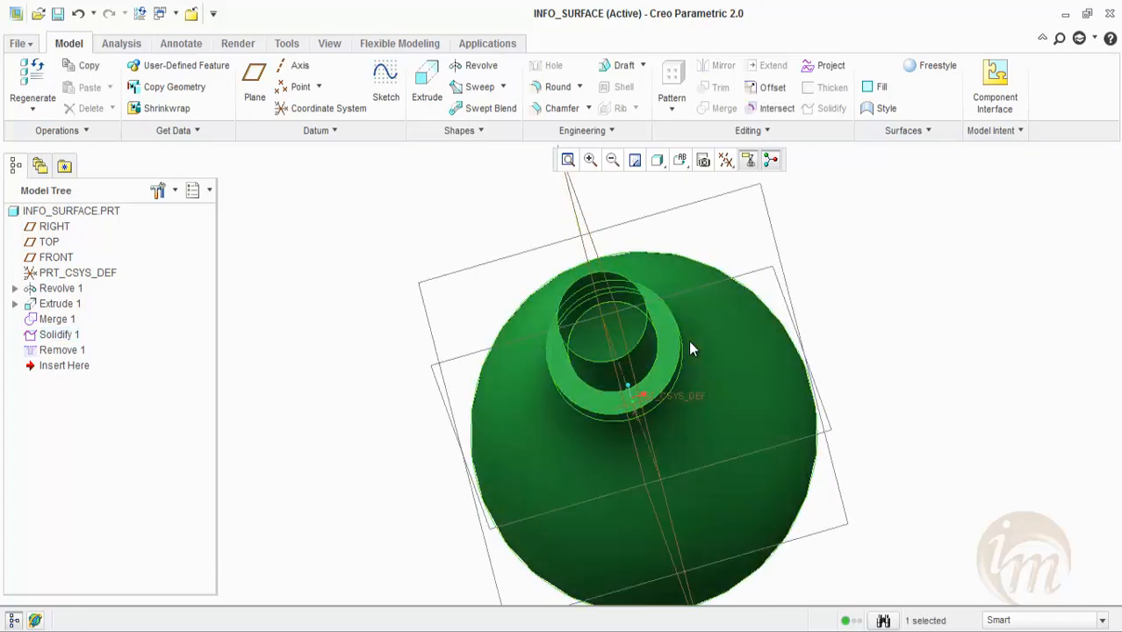
pyautogui.press('t')
pyautogui.moveTo(689, 341); pyautogui.dragTo(690, 349, button='middle')
pyautogui.middleClick(690, 340)
pyautogui.click(61, 365)
pyautogui.rightClick(141, 367)
pyautogui.click(163, 396)
pyautogui.middleClick(691, 348)
pyautogui.moveTo(689, 344); pyautogui.dragTo(691, 346, button='middle')
pyautogui.click(691, 349)
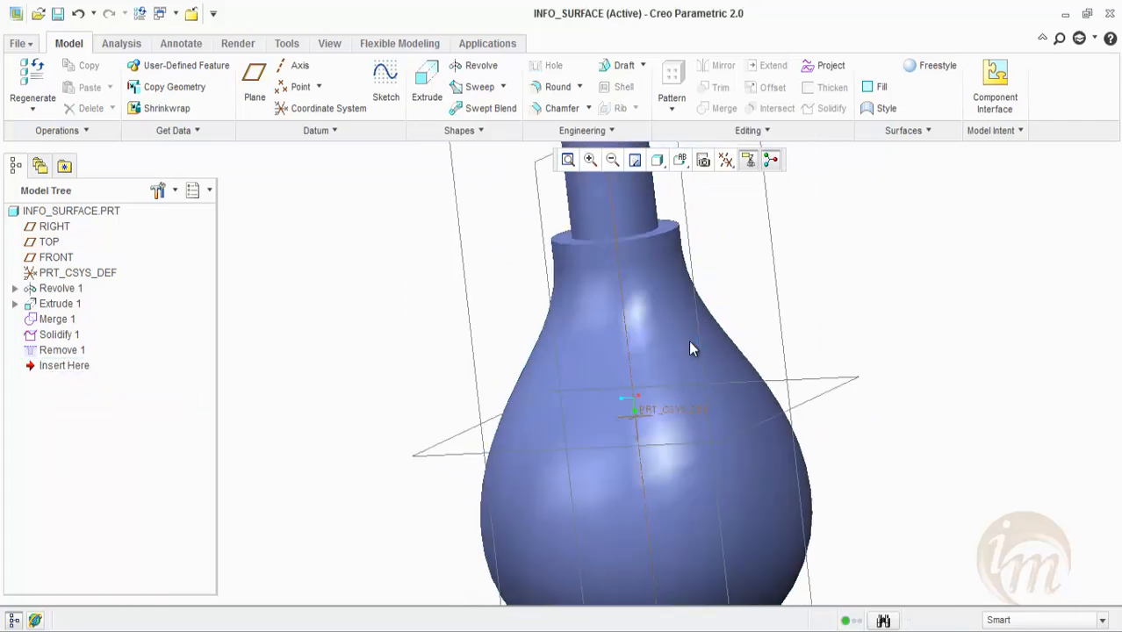
pyautogui.click(691, 348)
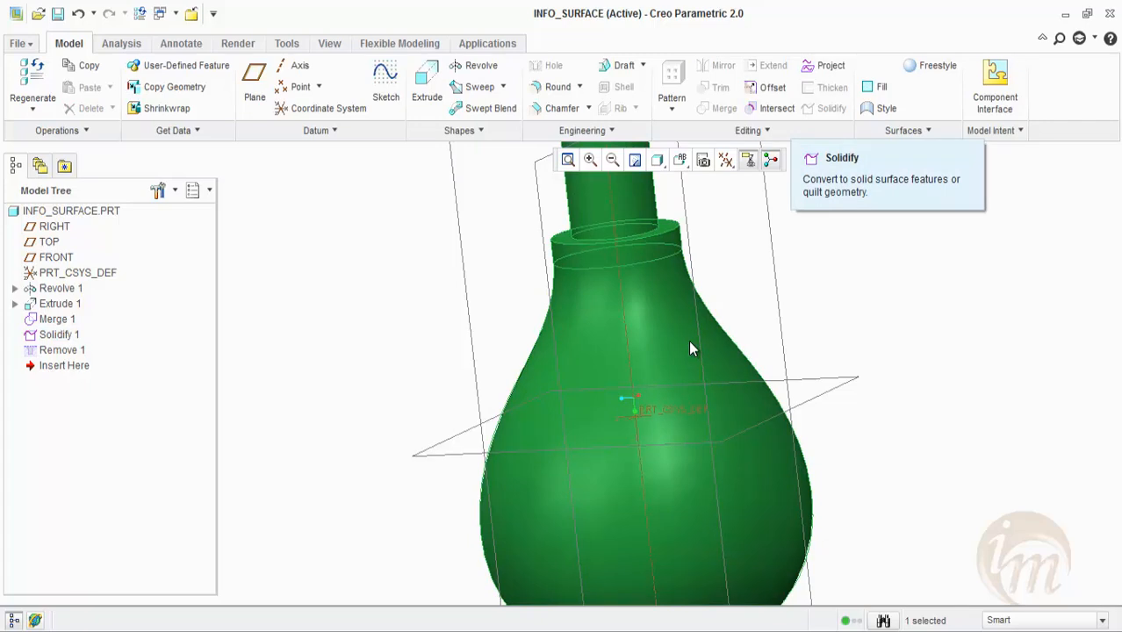
# - Delete the Remove feature that opened the stem's end face
pyautogui.click(691, 349)
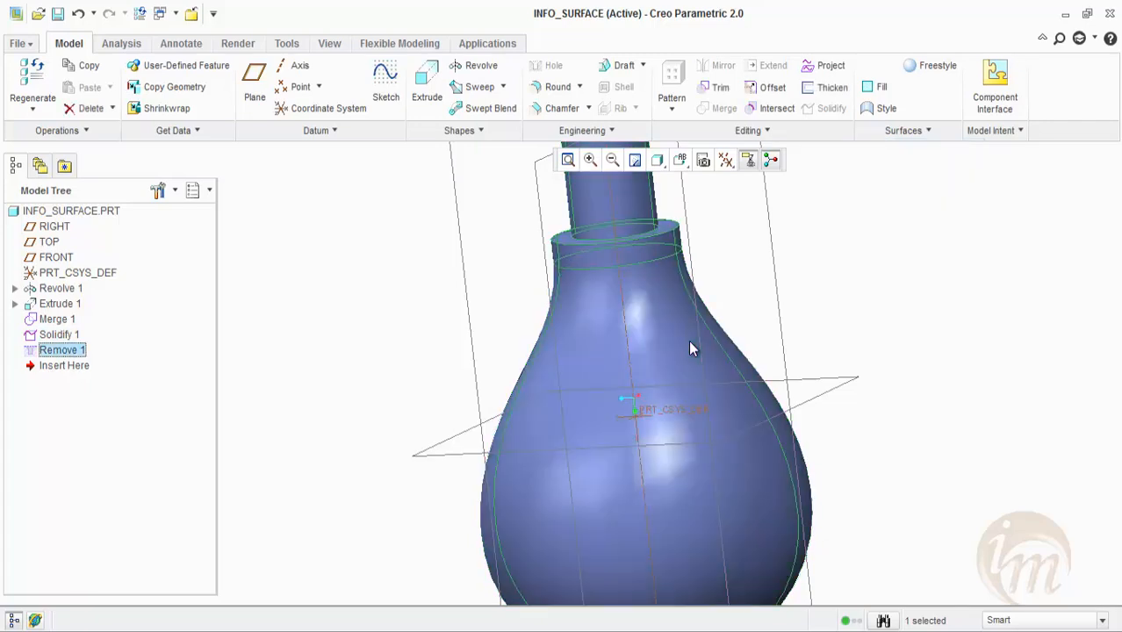
pyautogui.rightClick(51, 350)
pyautogui.click(84, 384)
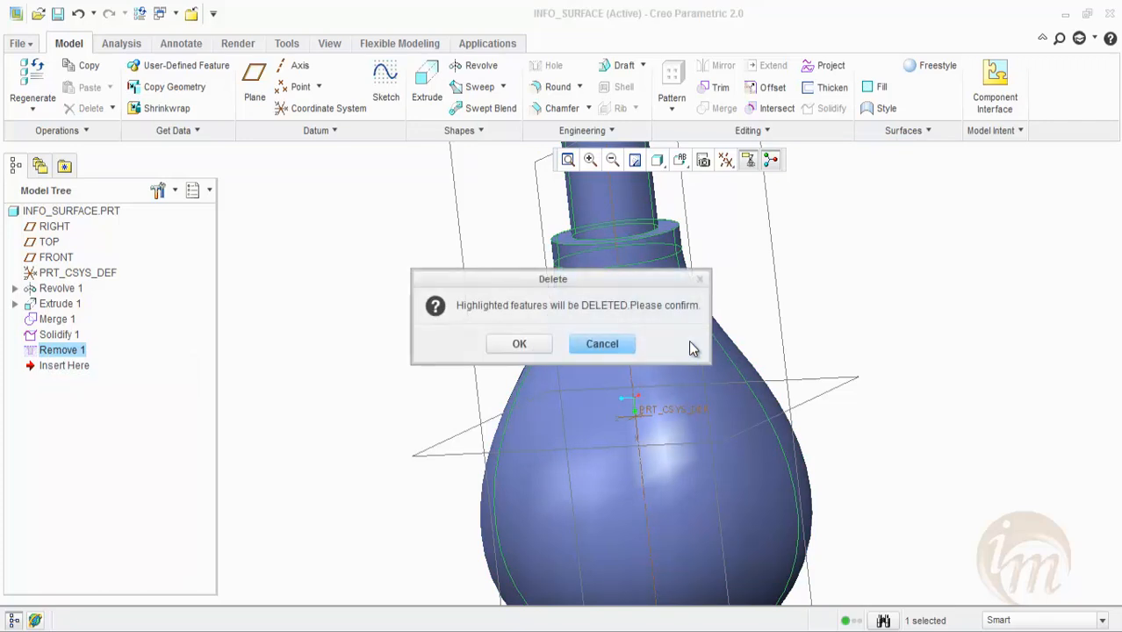
pyautogui.click(519, 344)
pyautogui.scroll(2, 691, 349)
pyautogui.moveTo(691, 349); pyautogui.dragTo(708, 410, button='middle')
pyautogui.moveTo(691, 349)
pyautogui.mouseDown(button='middle')
pyautogui.moveTo(667, 355)
pyautogui.moveTo(694, 333)
pyautogui.mouseUp(button='middle')
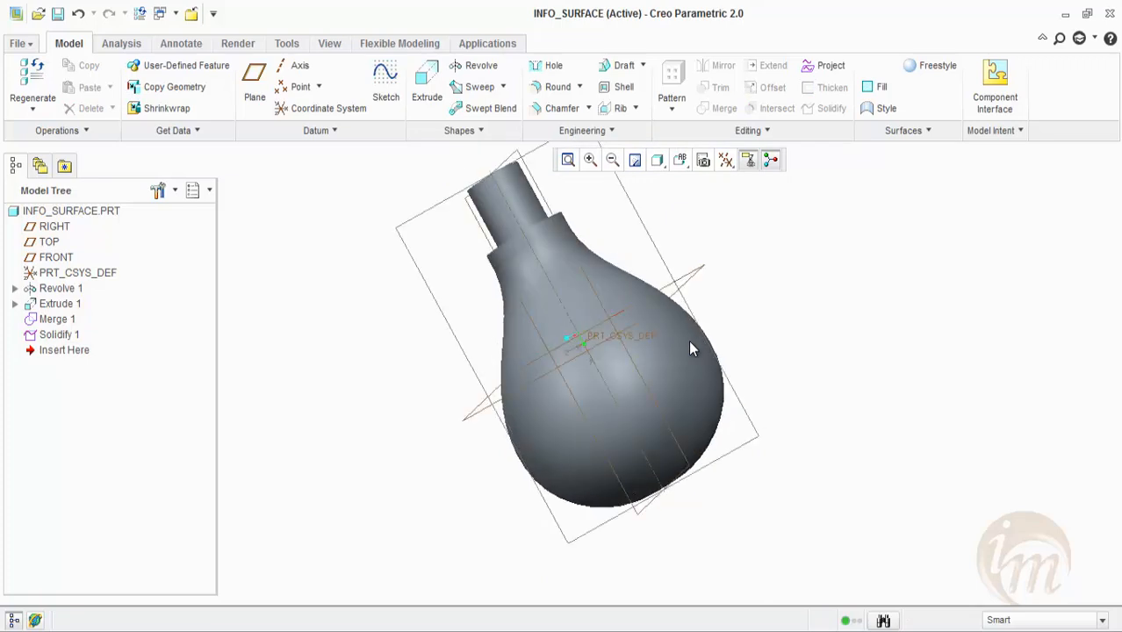
# - Start a Revolve sketch on the datum plane lying along the bulb's axis and add a horizontal centerline on that axis
pyautogui.scroll(2, 691, 349)
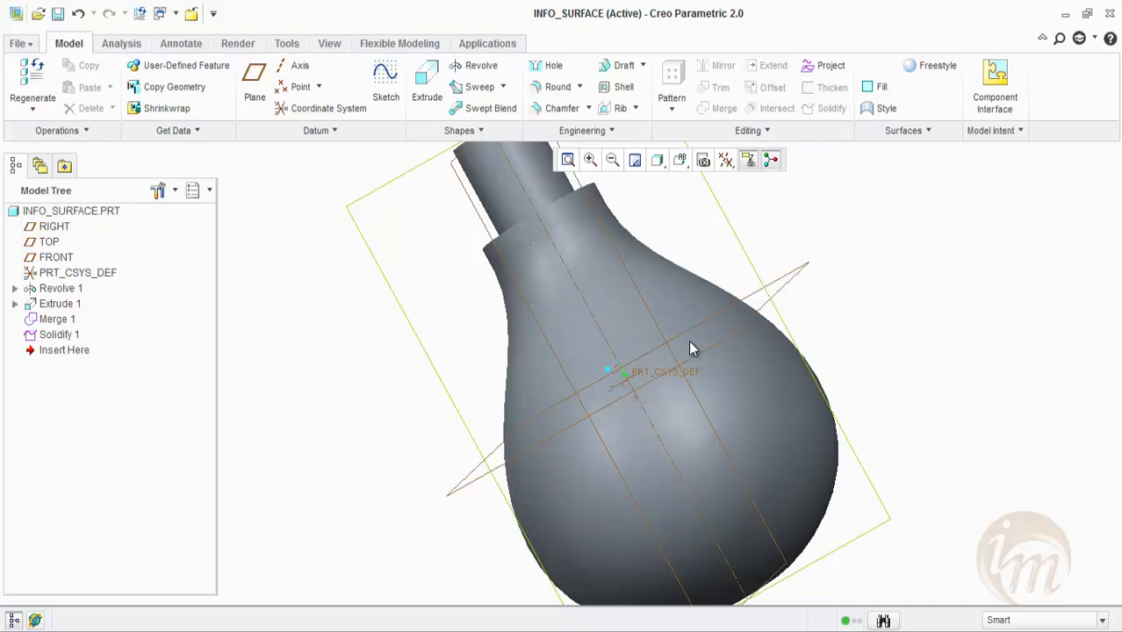
pyautogui.click(691, 349)
pyautogui.hotkey('ctrl', 'd')
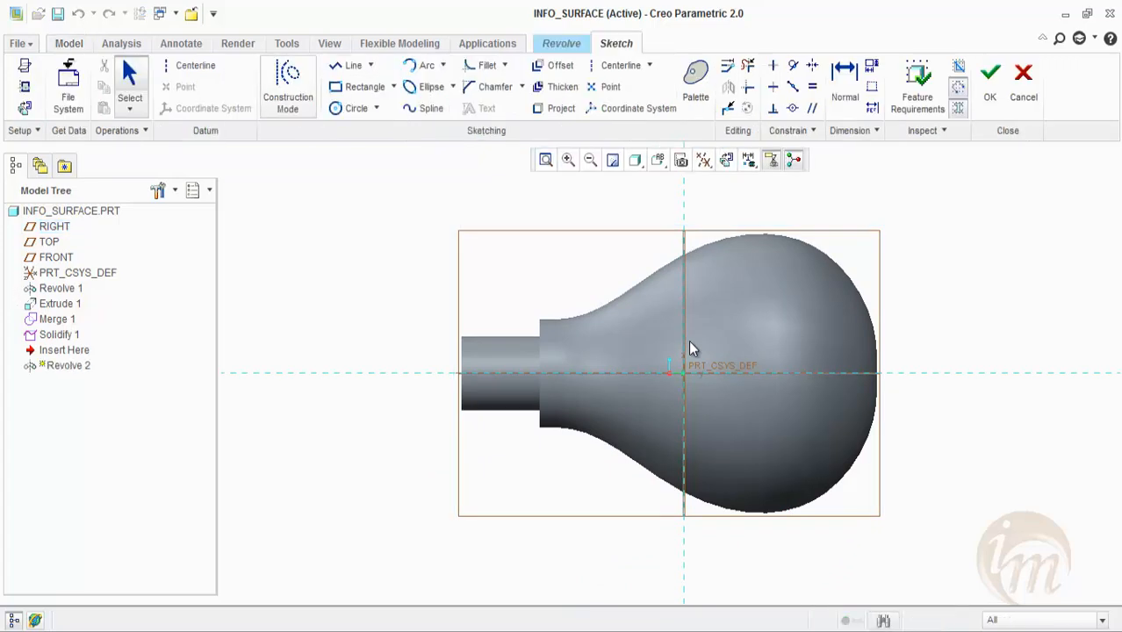
pyautogui.click(188, 65)
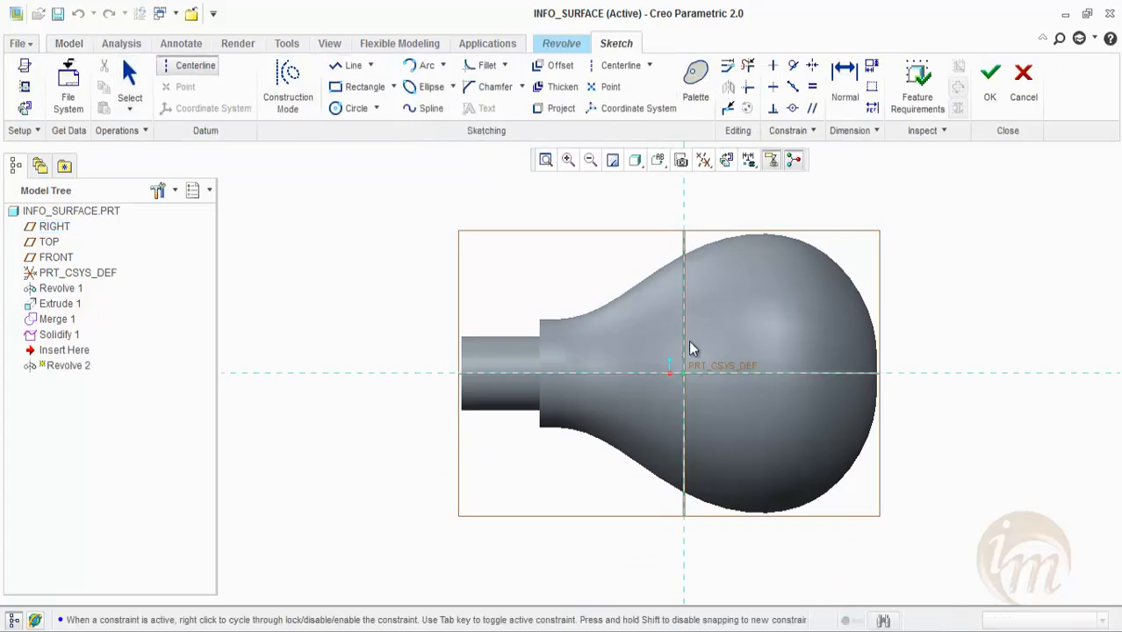
pyautogui.click(690, 342)
pyautogui.scroll(-2, 690, 342)
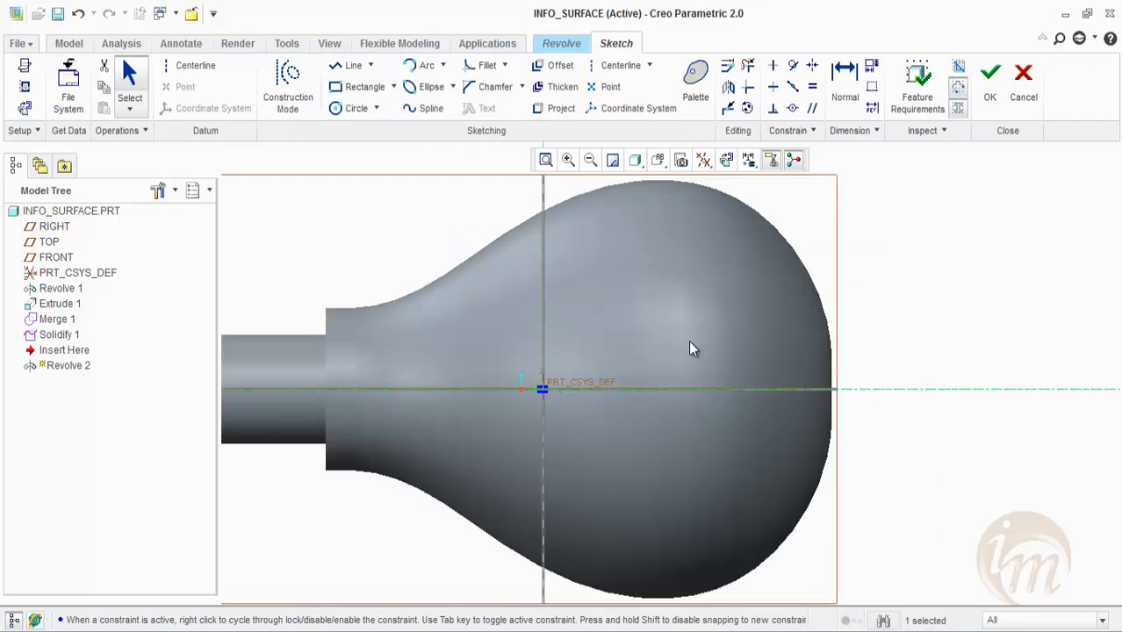
# - Sketch a spline from the axis beyond the bulb's rounded end, arching back to the axis inside the bulb
pyautogui.click(426, 108)
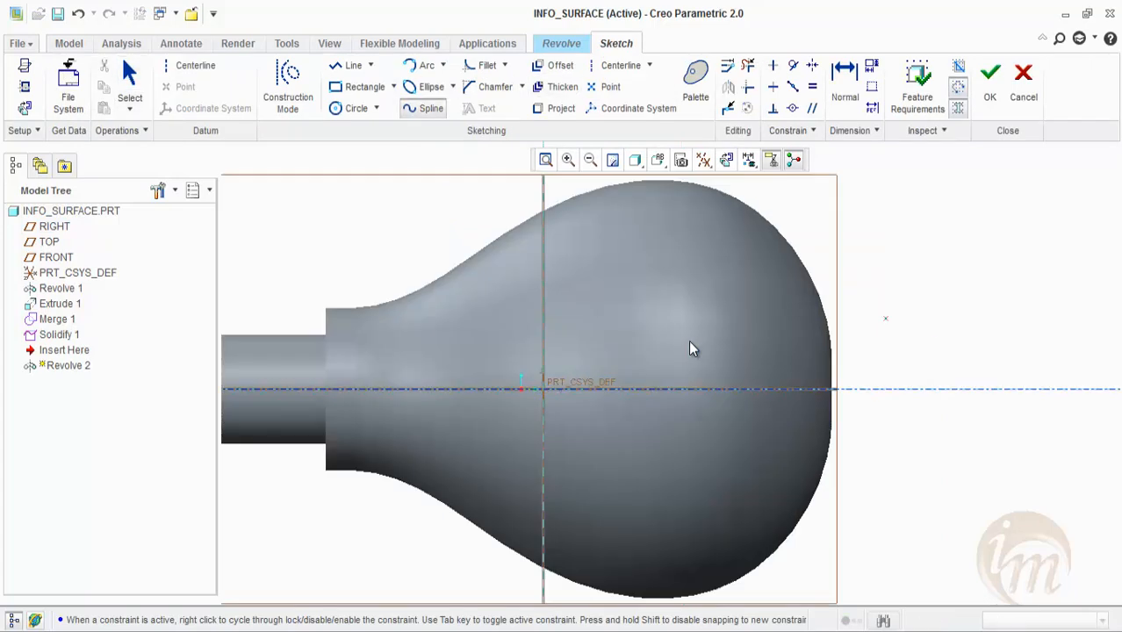
pyautogui.click(1006, 389)
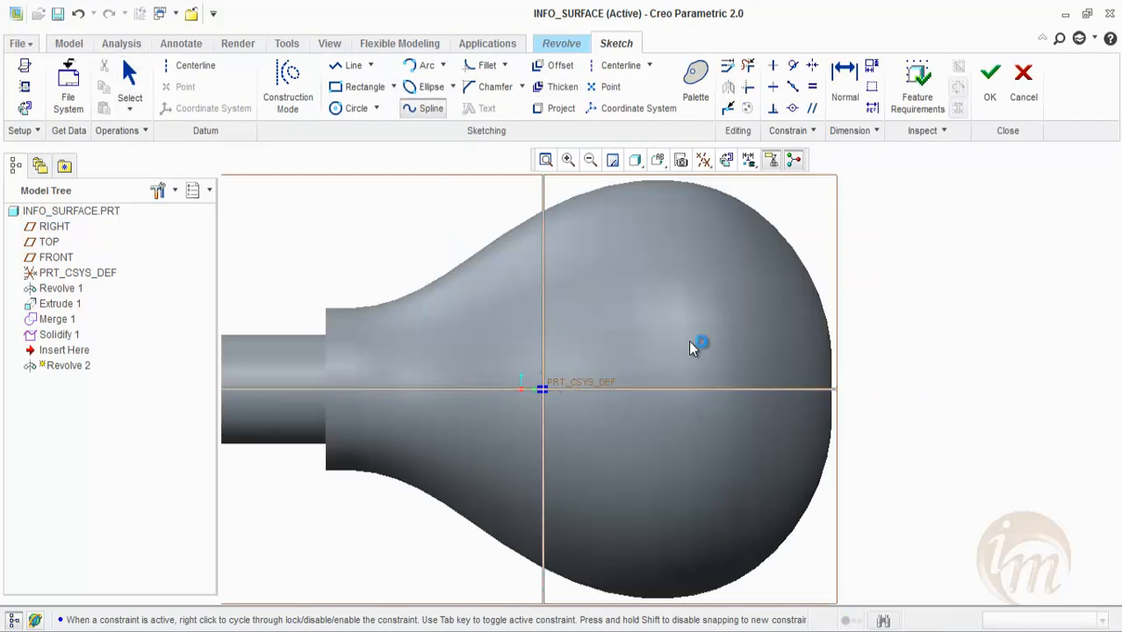
pyautogui.click(901, 287)
pyautogui.click(804, 282)
pyautogui.click(766, 317)
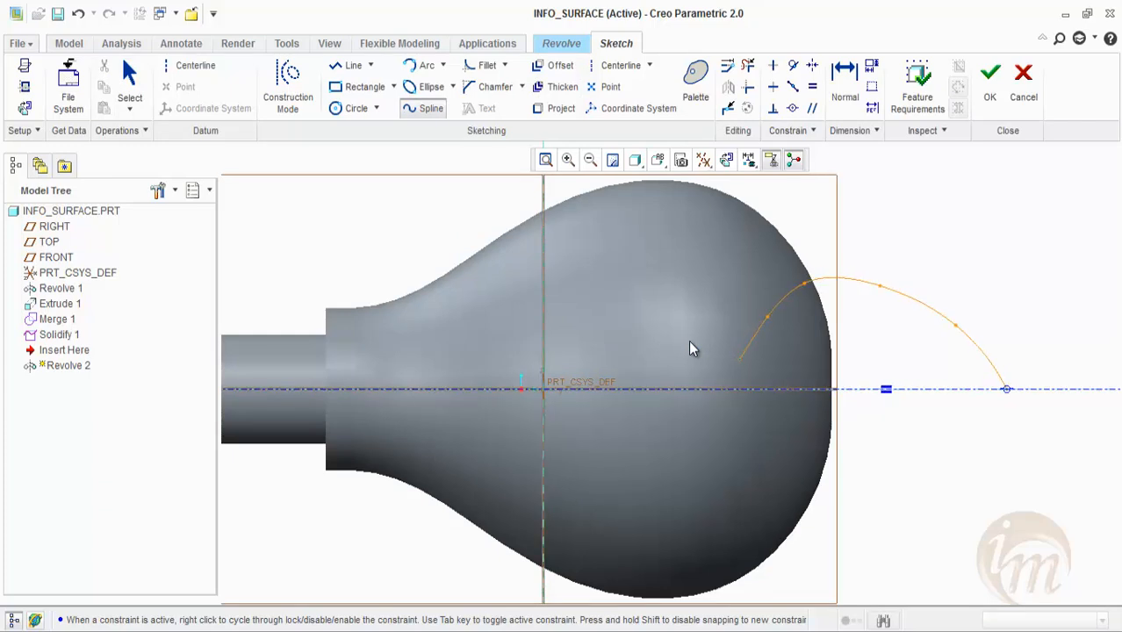
pyautogui.middleClick(690, 349)
pyautogui.middleClick(690, 349)
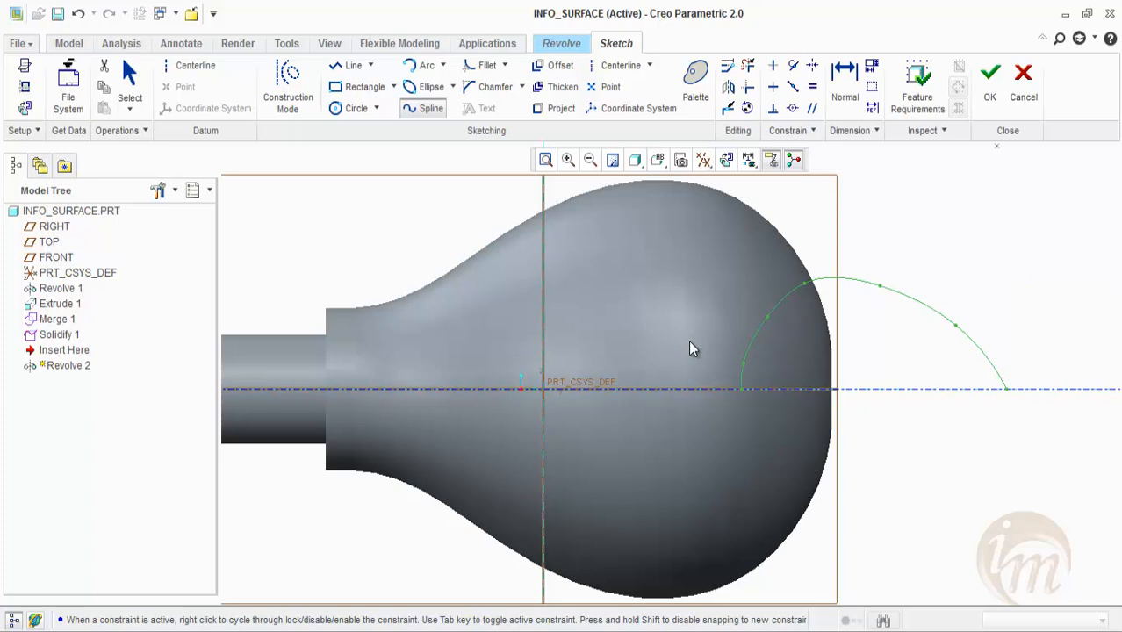
# - Accept the spline sketch and complete its revolve as a surface projecting from the bulb's rounded end
pyautogui.click(990, 75)
pyautogui.moveTo(690, 343); pyautogui.dragTo(691, 348, button='middle')
pyautogui.middleClick(690, 341)
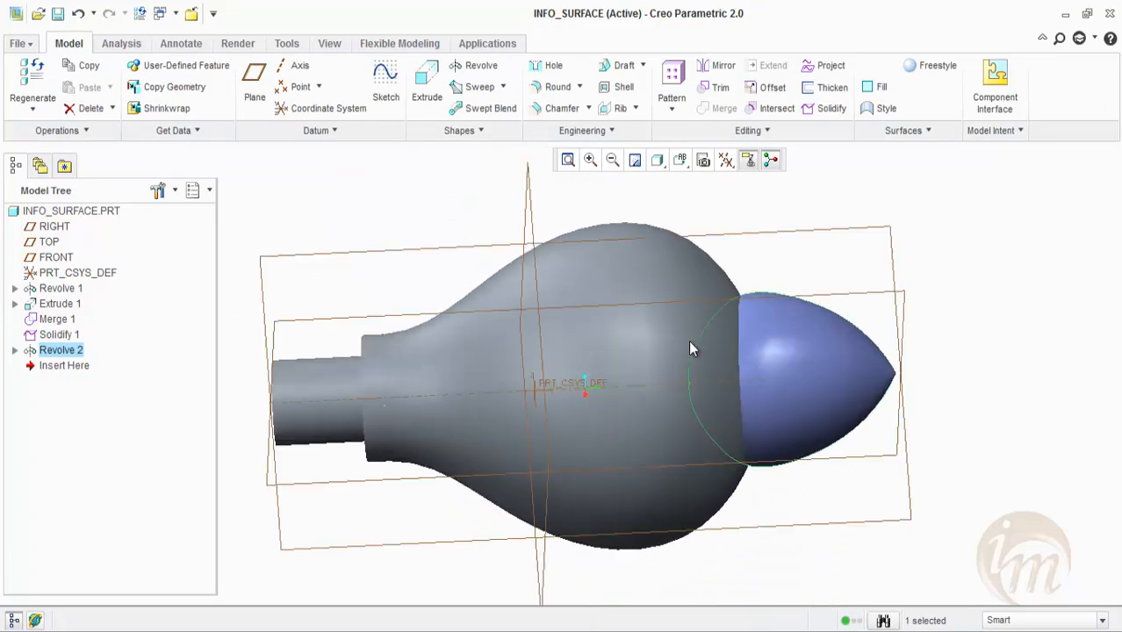
# - Solidify the revolved pointed surface so that it adds material to the bulb body
pyautogui.click(691, 348)
pyautogui.click(825, 108)
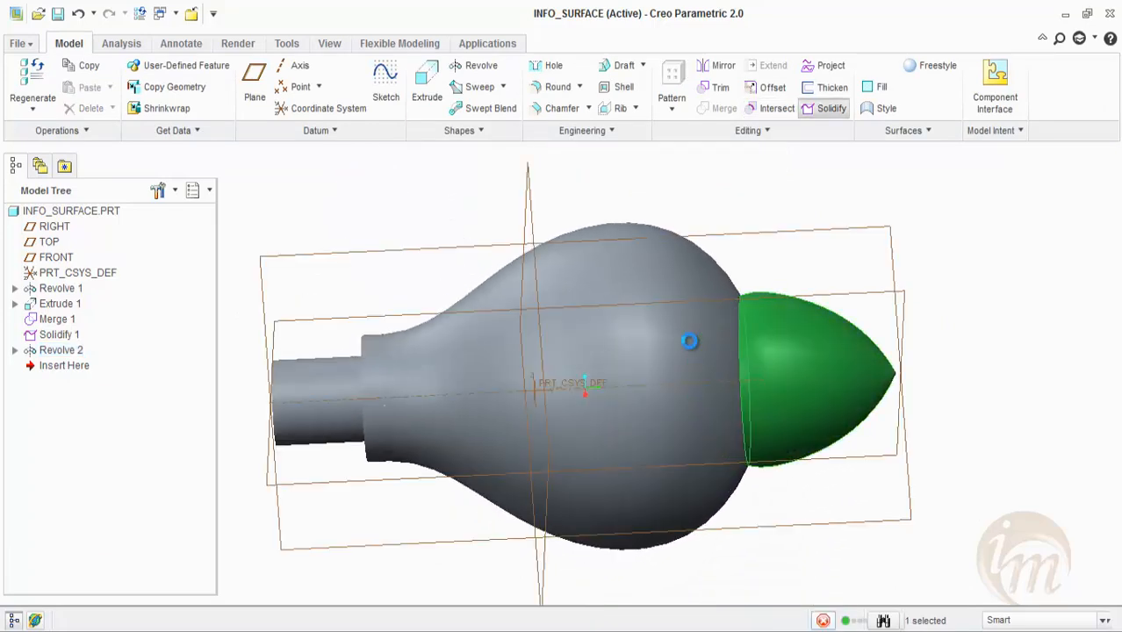
pyautogui.middleClick(691, 349)
pyautogui.moveTo(689, 342); pyautogui.dragTo(691, 348, button='middle')
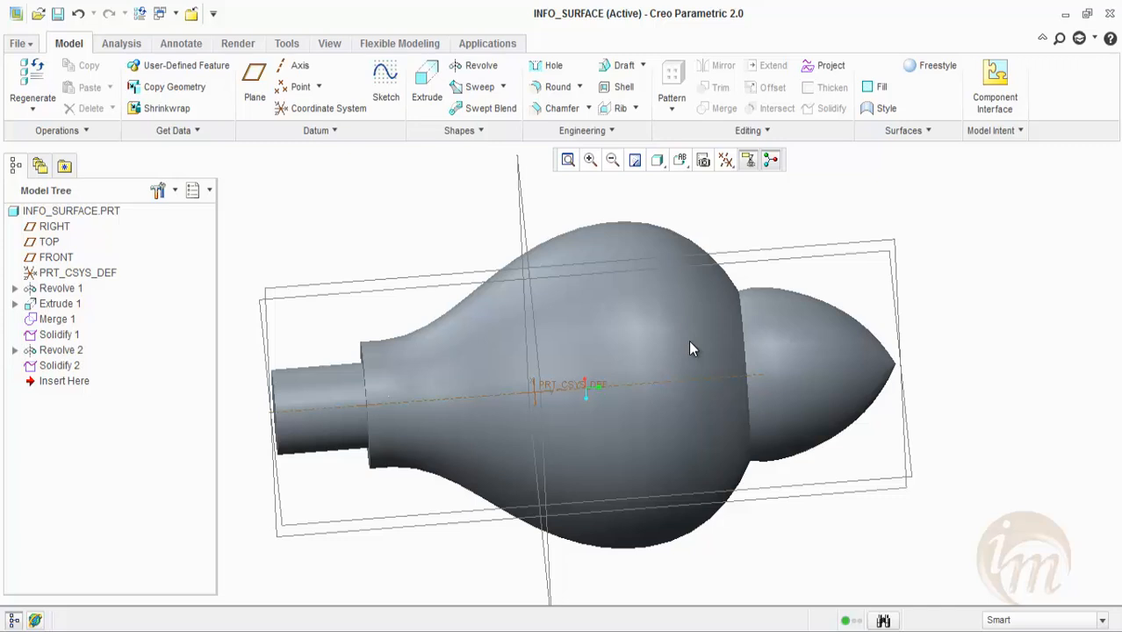
# - Delete the Solidify feature applied to the pointed revolved surface
pyautogui.click(58, 366)
pyautogui.rightClick(58, 367)
pyautogui.click(92, 401)
pyautogui.press('Return')
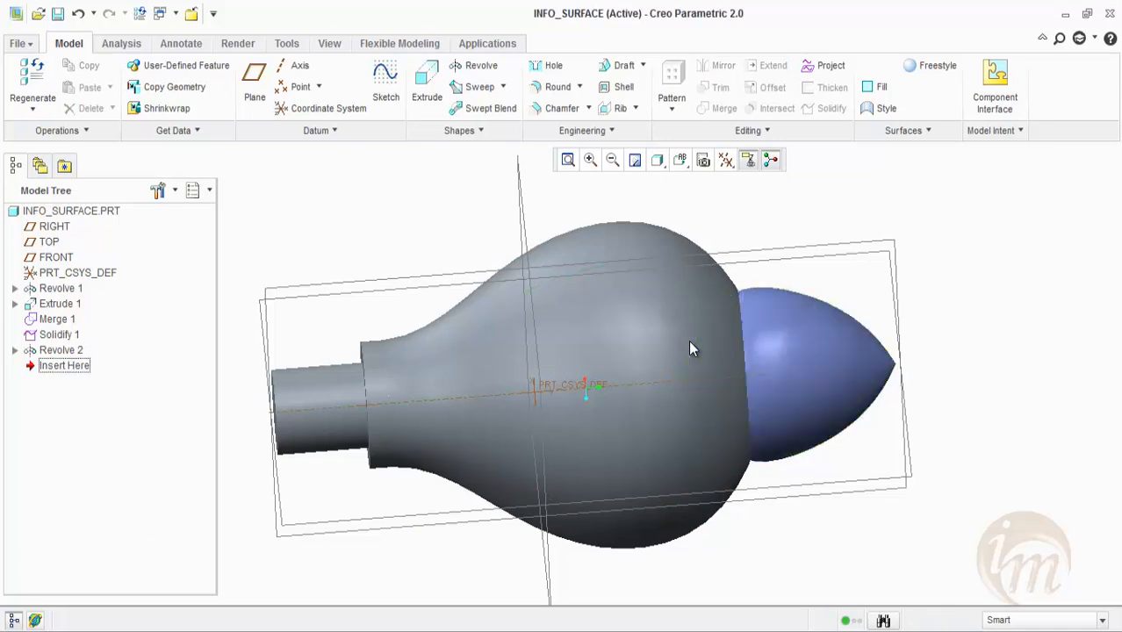
# - Solidify the pointed revolved surface so that it removes material from the bulb's rounded end
pyautogui.click(690, 341)
pyautogui.press('s')
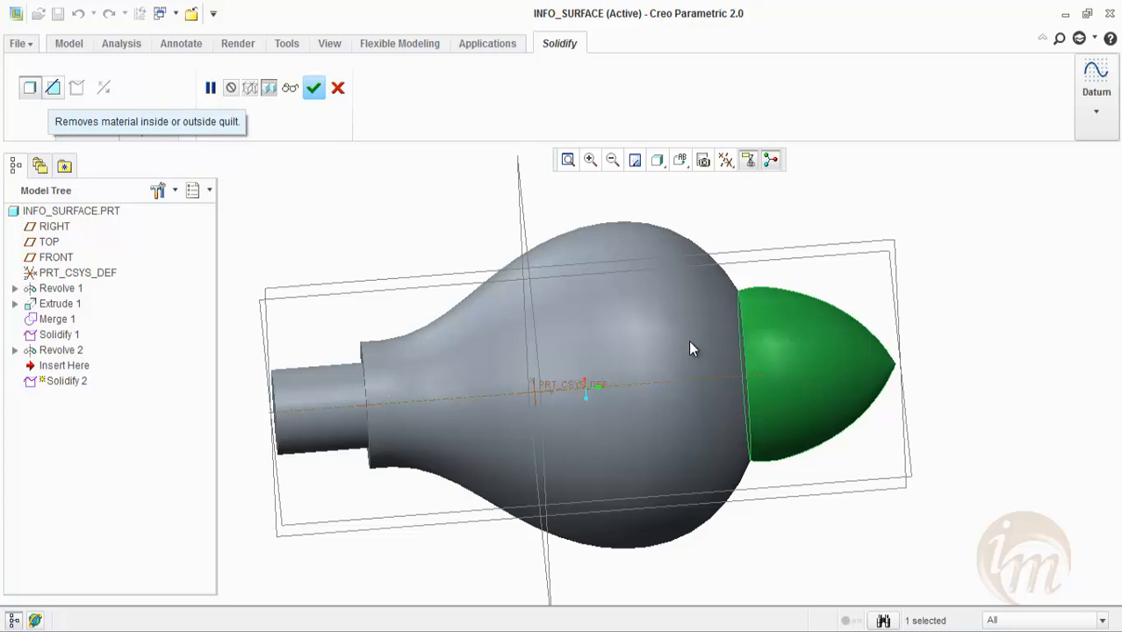
pyautogui.moveTo(690, 348)
pyautogui.mouseDown(button='middle')
pyautogui.moveTo(689, 338)
pyautogui.moveTo(690, 348)
pyautogui.mouseUp(button='middle')
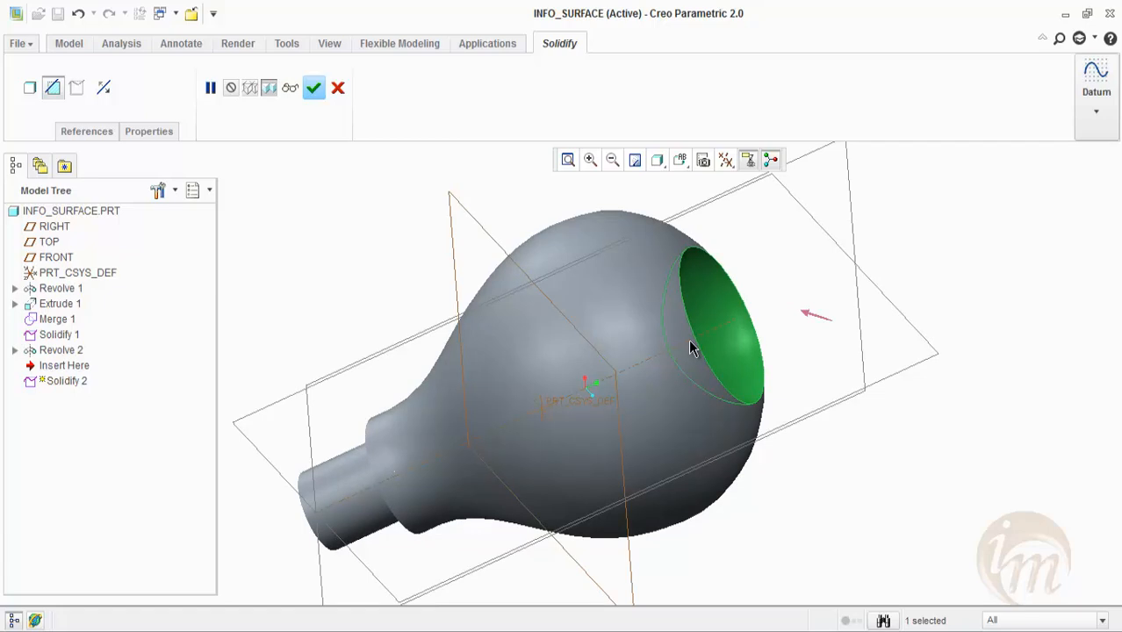
pyautogui.click(314, 88)
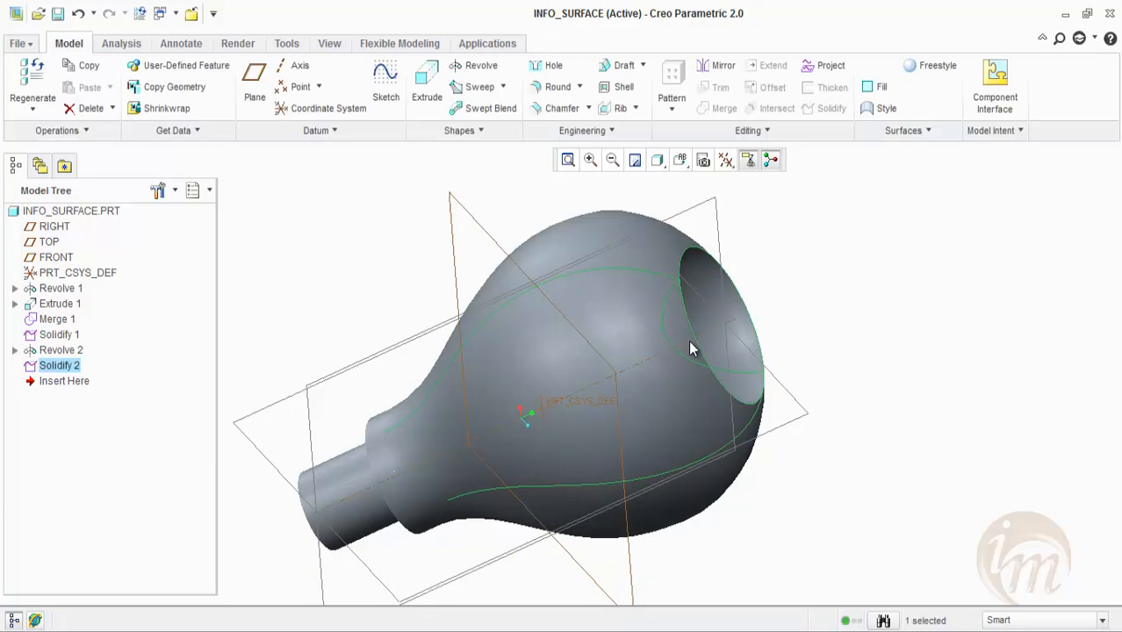
pyautogui.moveTo(690, 343); pyautogui.dragTo(690, 349, button='middle')
pyautogui.scroll(-3, 690, 350)
pyautogui.scroll(2, 691, 346)
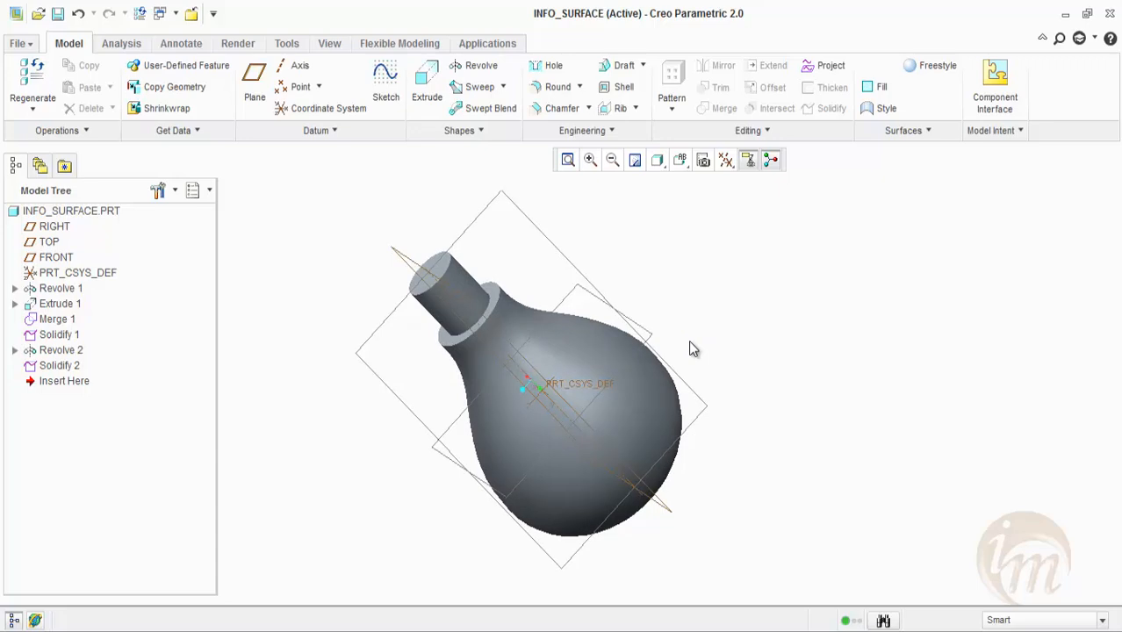
pyautogui.moveTo(690, 343); pyautogui.dragTo(690, 343, button='middle')
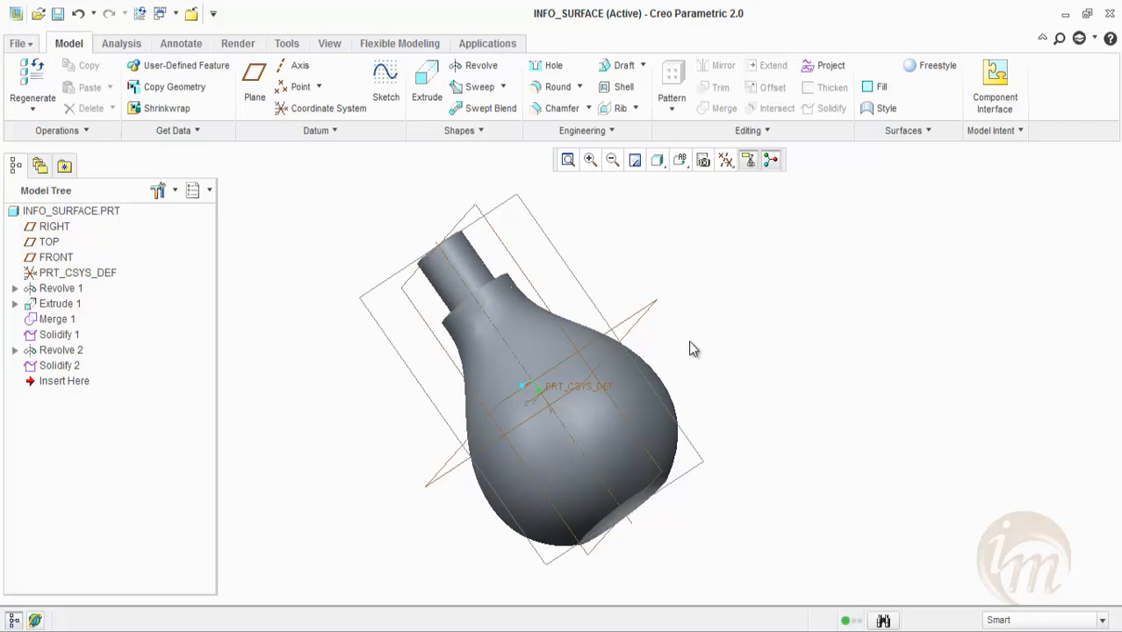
# - Delete the bulb's Revolve 1 together with its dependent extrude, merge and solidify features, accepting the regeneration result
pyautogui.rightClick(60, 290)
pyautogui.click(94, 329)
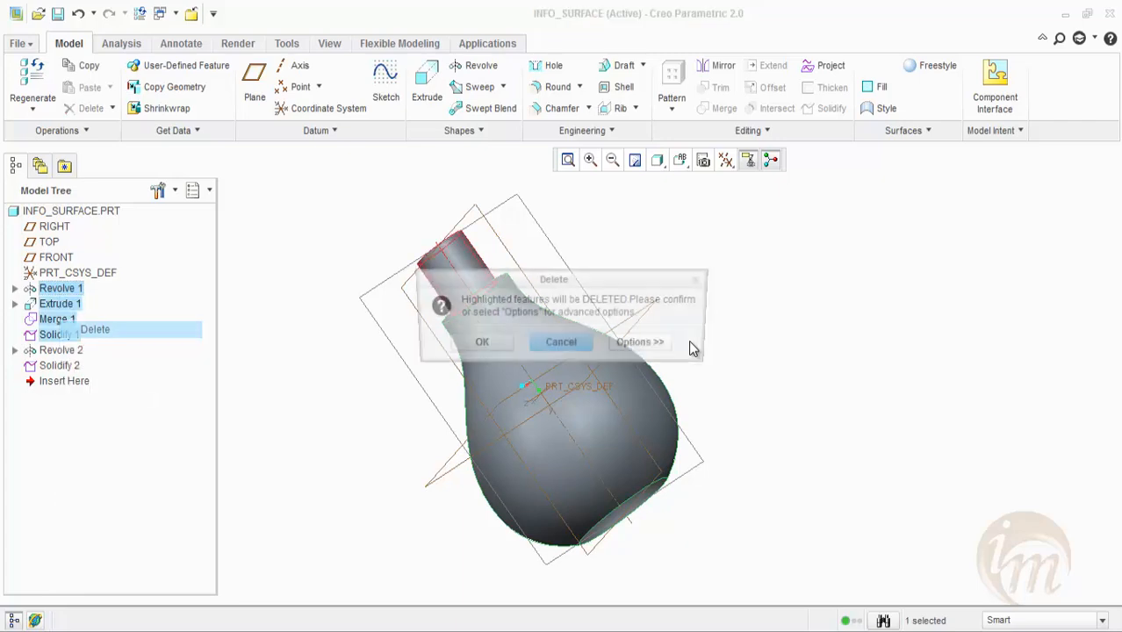
pyautogui.click(482, 342)
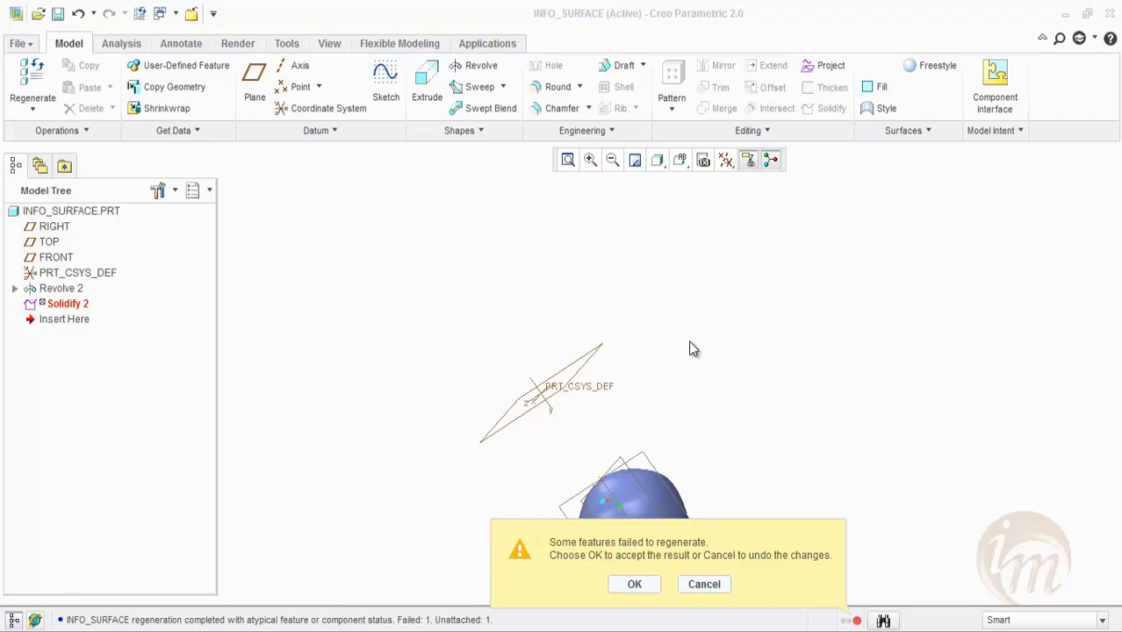
pyautogui.click(634, 584)
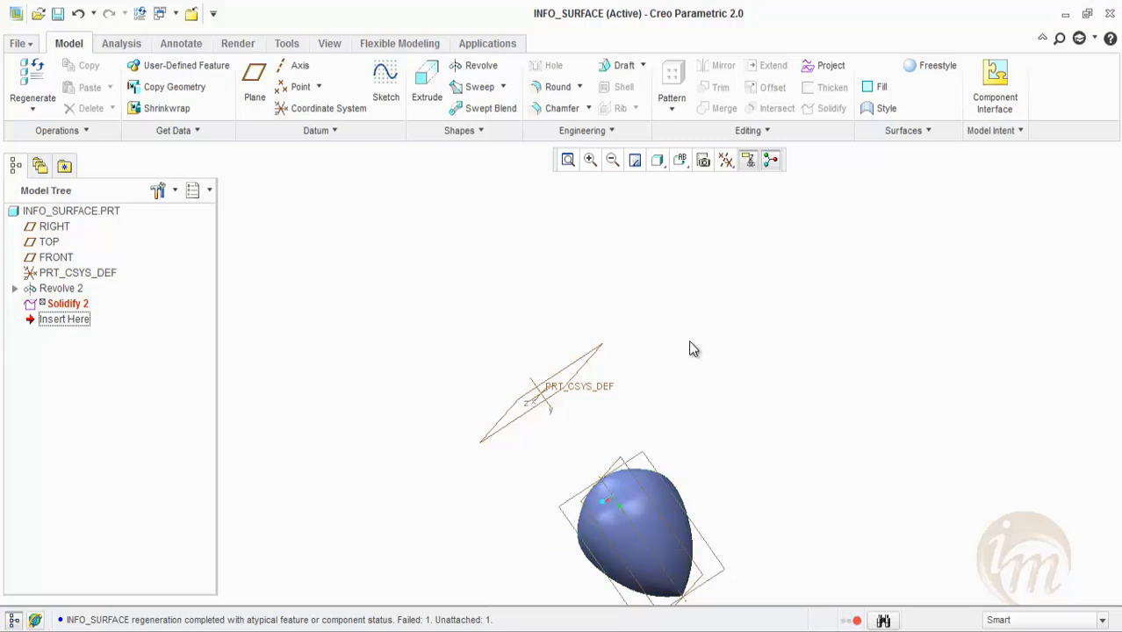
# - Delete the pointed revolved surface together with its dependent Solidify feature
pyautogui.click(61, 288)
pyautogui.rightClick(61, 290)
pyautogui.click(90, 323)
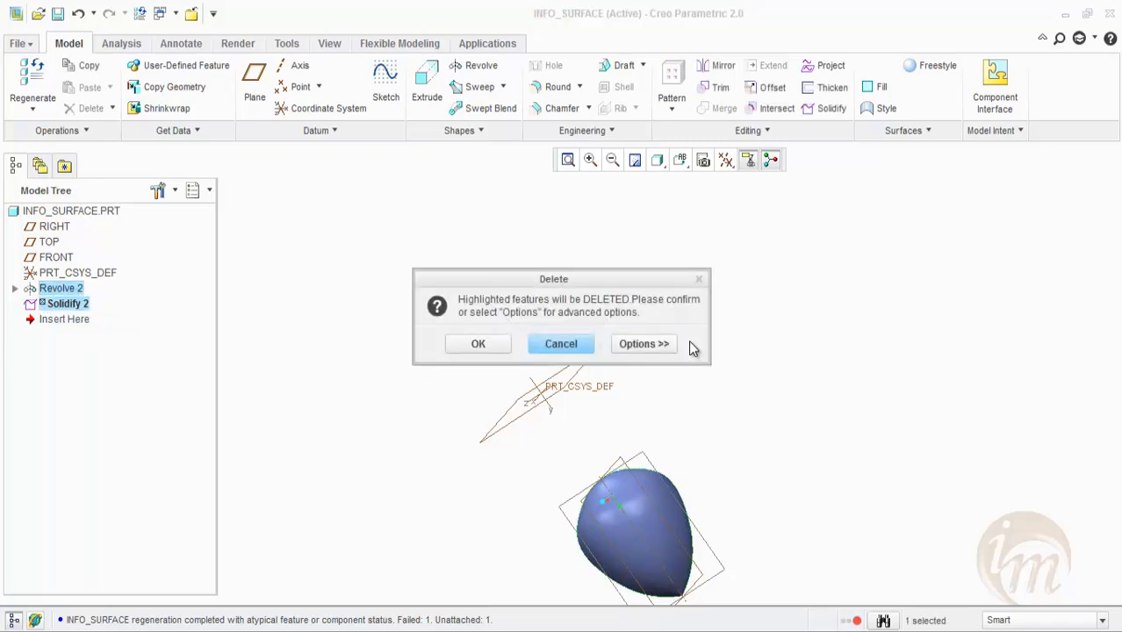
pyautogui.click(477, 345)
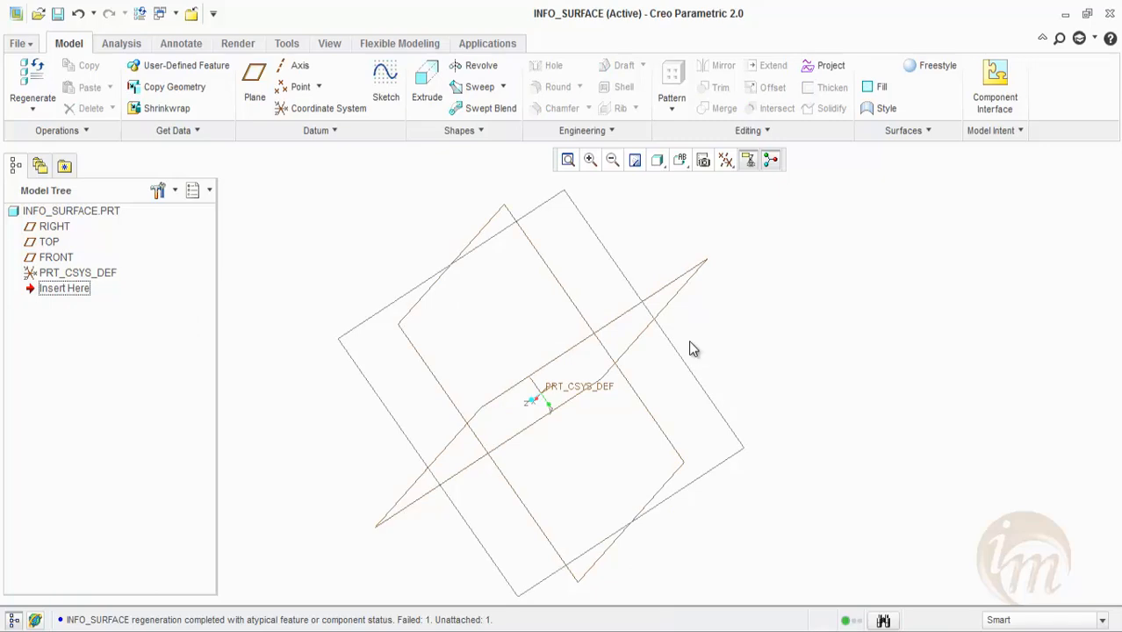
# - Start a Fill surface on the TOP plane and sketch a rectangle about 366 wide by 358 high around the origin
pyautogui.keyDown('shift'); pyautogui.moveTo(536, 372); pyautogui.dragTo(624, 406, button='middle'); pyautogui.keyUp('shift')
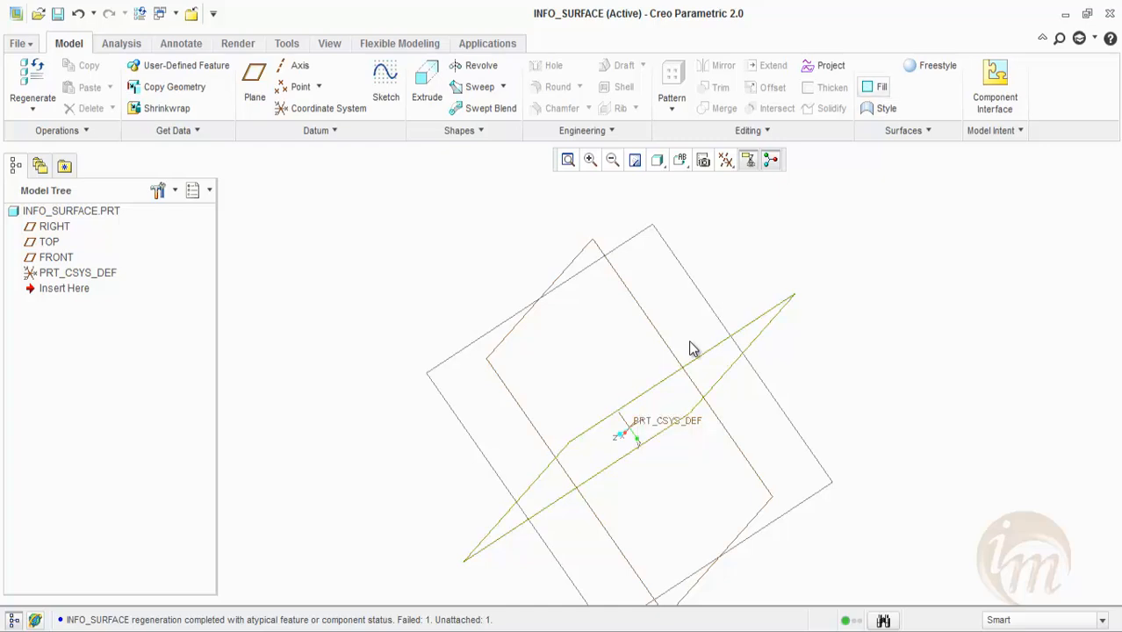
pyautogui.click(878, 86)
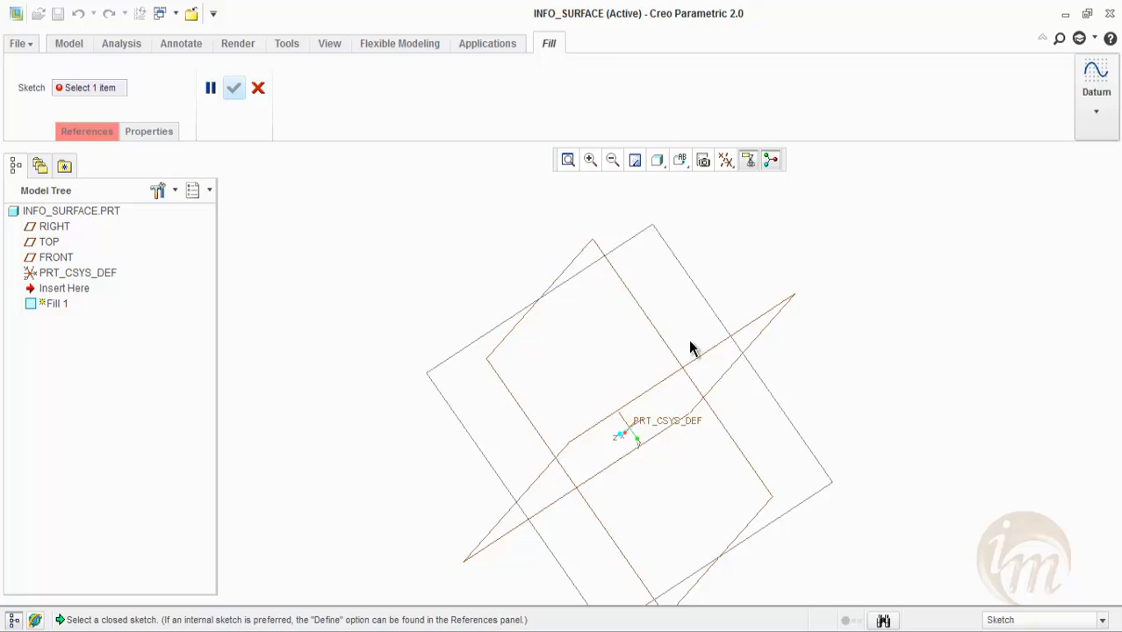
pyautogui.click(690, 349)
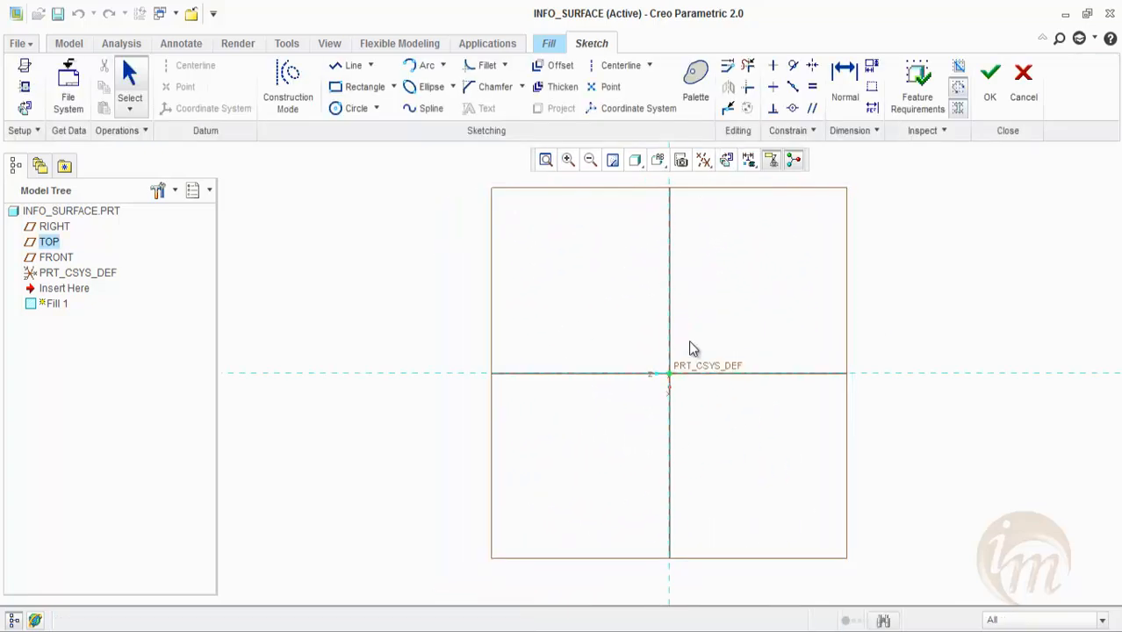
pyautogui.click(364, 87)
pyautogui.click(546, 249)
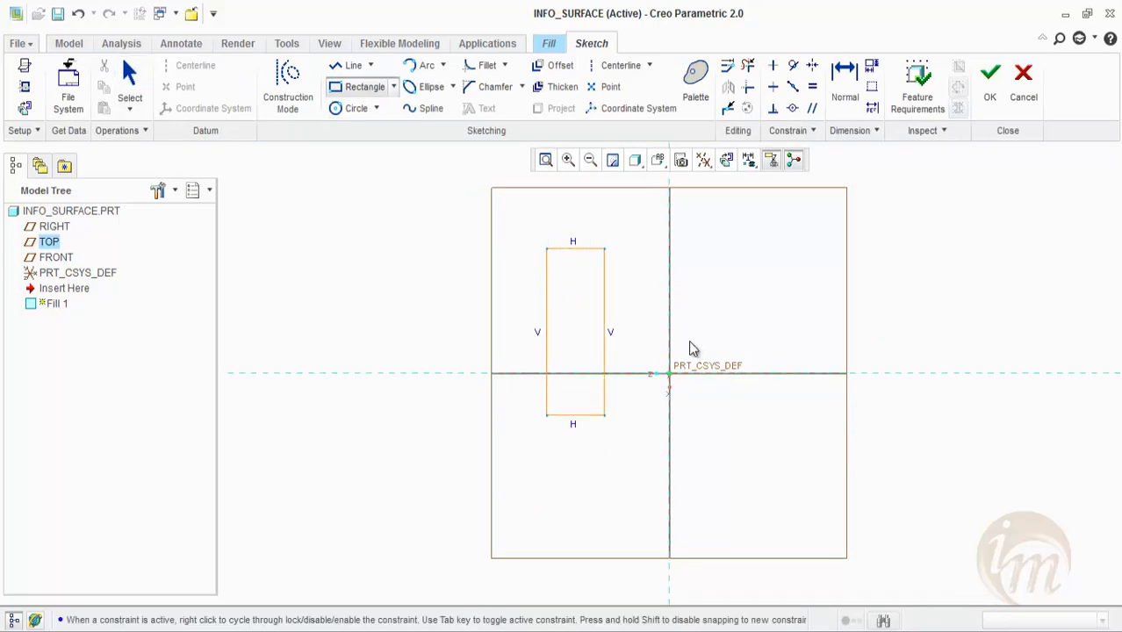
pyautogui.click(803, 509)
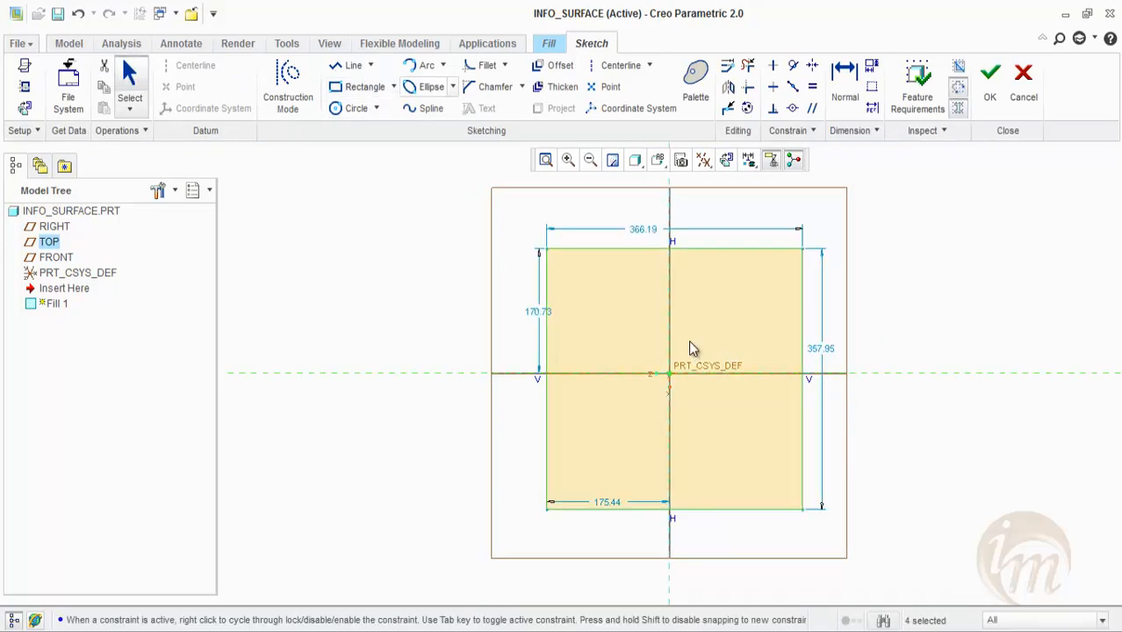
# - Trim a circle centred on the rectangle's upper edge into an outward semicircular arch and complete the fill surface
pyautogui.click(354, 108)
pyautogui.click(669, 249)
pyautogui.click(727, 307)
pyautogui.click(748, 108)
pyautogui.click(747, 66)
pyautogui.moveTo(754, 332)
pyautogui.mouseDown()
pyautogui.moveTo(622, 270)
pyautogui.moveTo(606, 347)
pyautogui.mouseUp()
pyautogui.middleClick(606, 348)
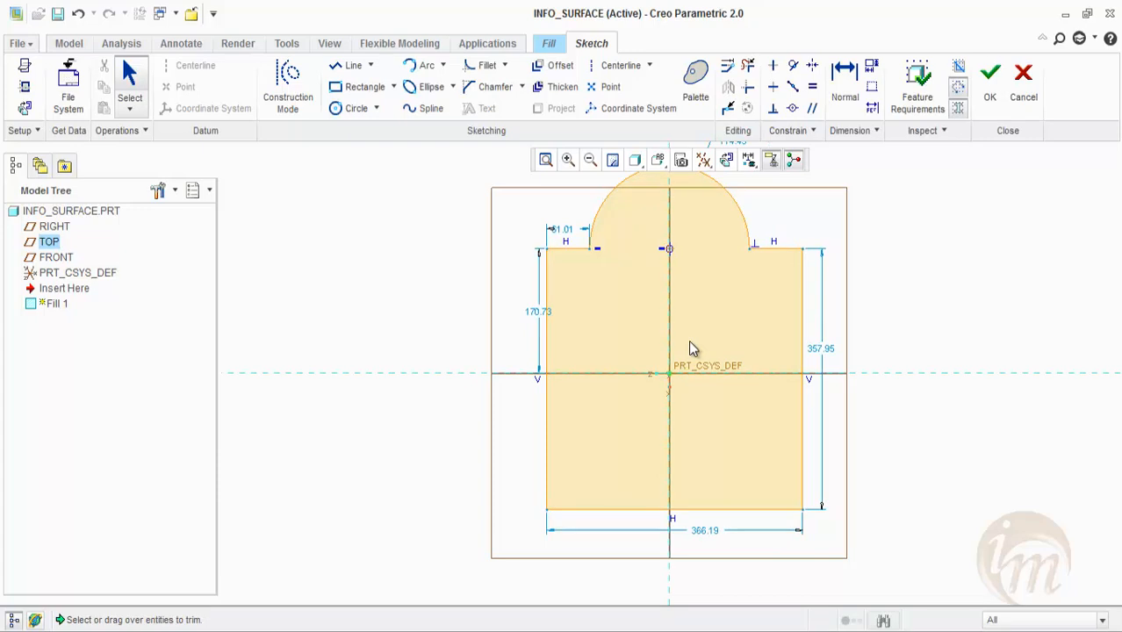
pyautogui.middleClick(690, 341)
pyautogui.moveTo(690, 340); pyautogui.dragTo(689, 340, button='middle')
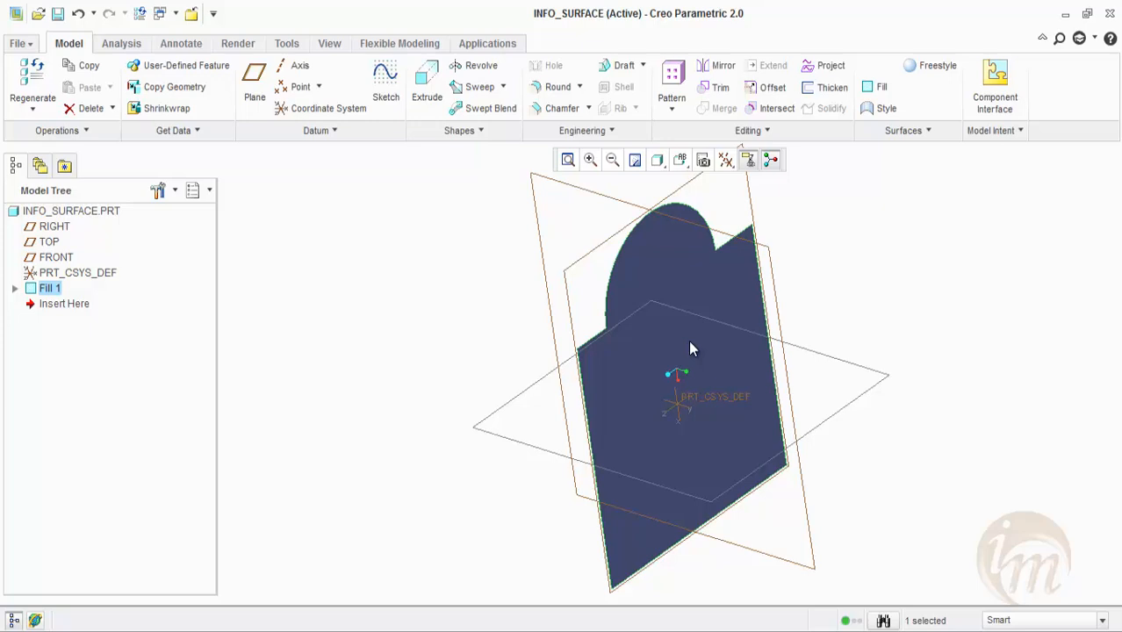
# - Start an extrude on the fill surface's plane and sketch a rectangle about 292 by 354 beside the fill
pyautogui.press('x')
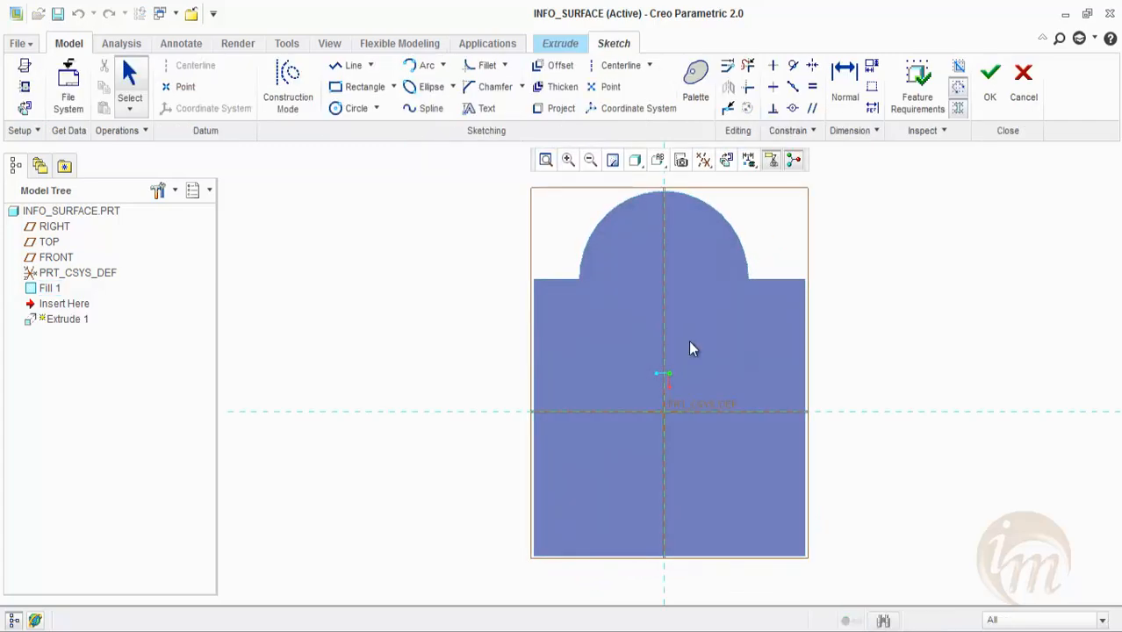
pyautogui.click(866, 286)
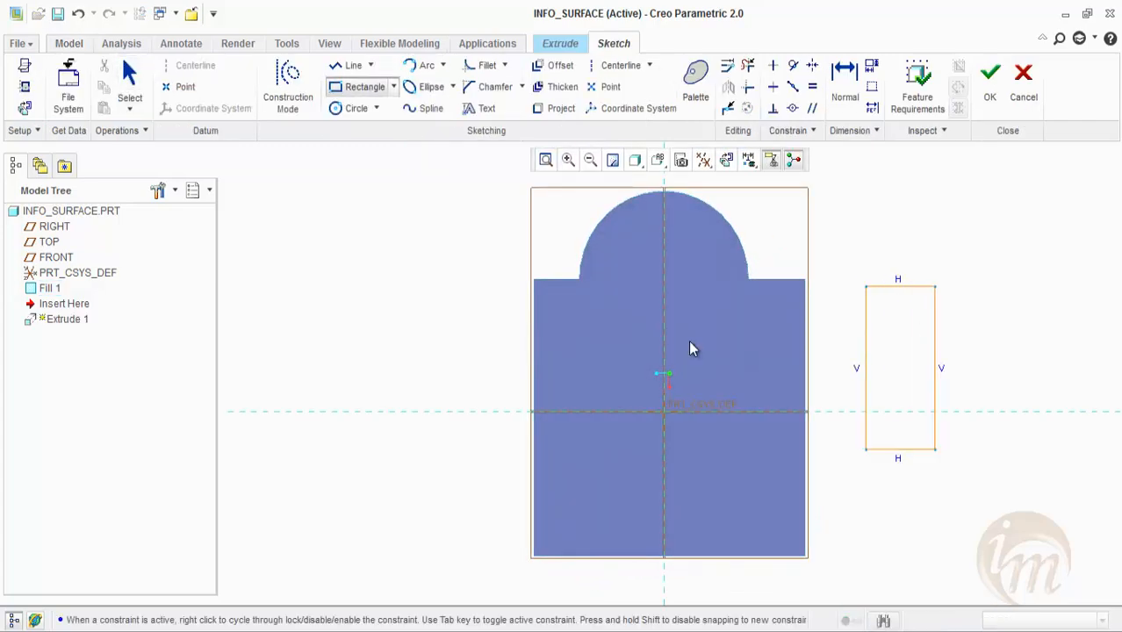
pyautogui.click(1083, 559)
# - Add a circle about 159 in diameter on the new rectangle's upper edge, trimmed to an outward arch, and accept the sketch
pyautogui.click(349, 108)
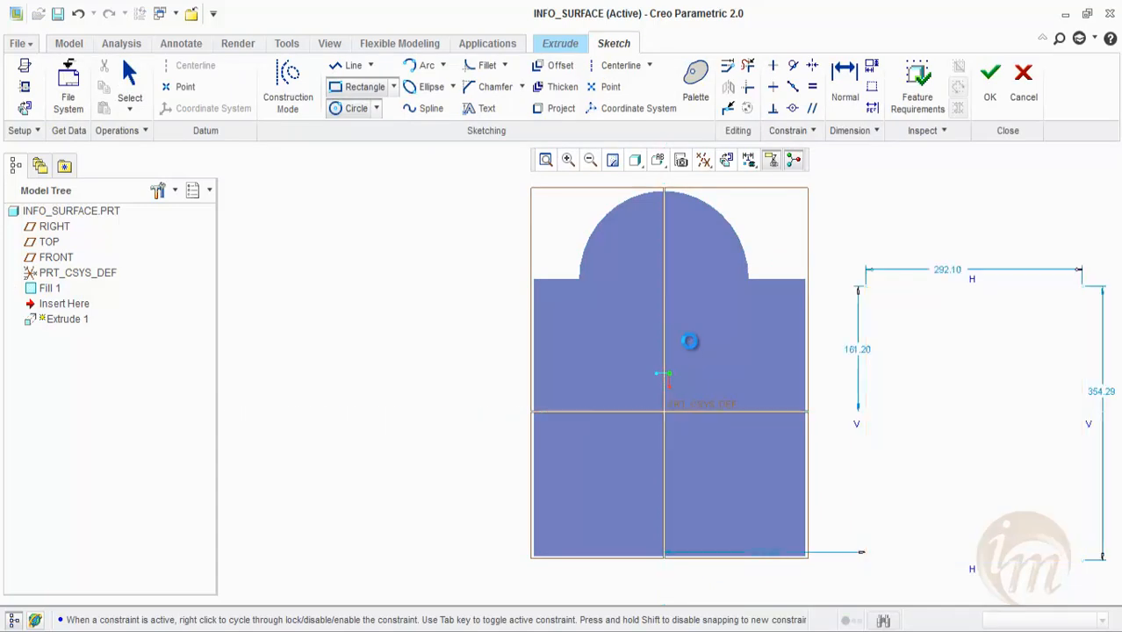
pyautogui.click(964, 287)
pyautogui.click(904, 286)
pyautogui.click(747, 65)
pyautogui.click(979, 343)
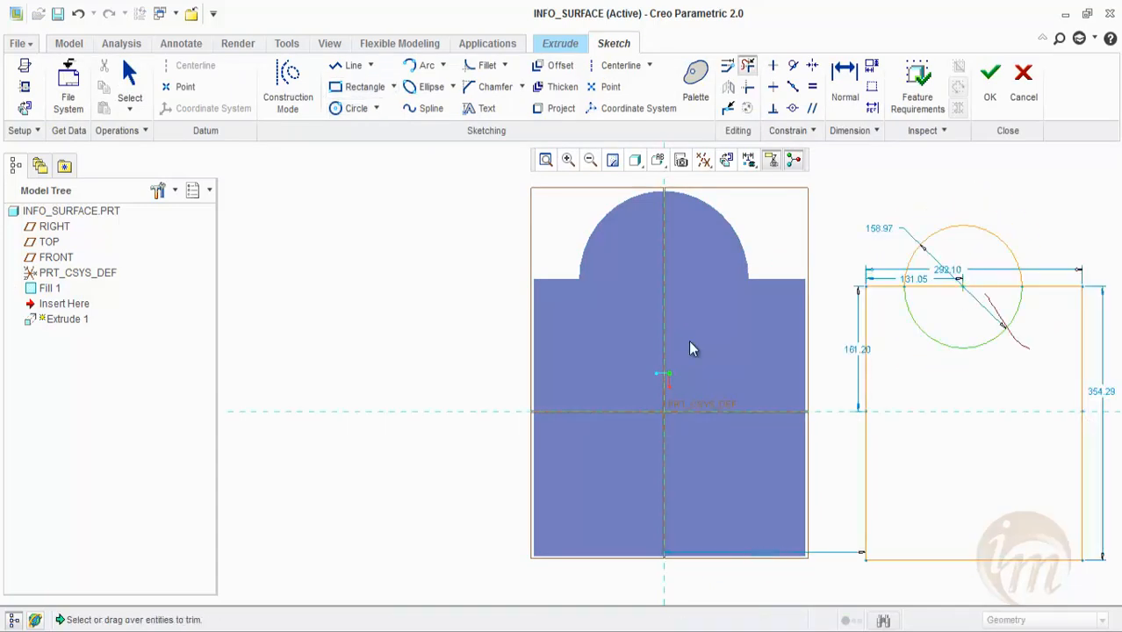
pyautogui.middleClick(690, 348)
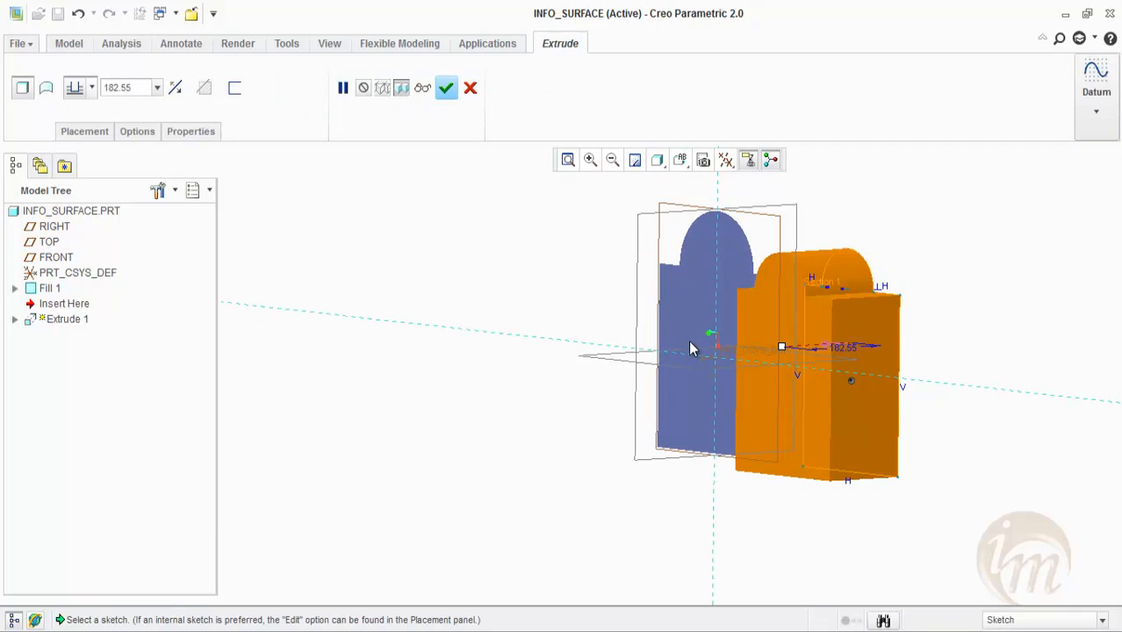
# - Extrude the arched profile as a surface with a depth of 182.55
pyautogui.click(47, 88)
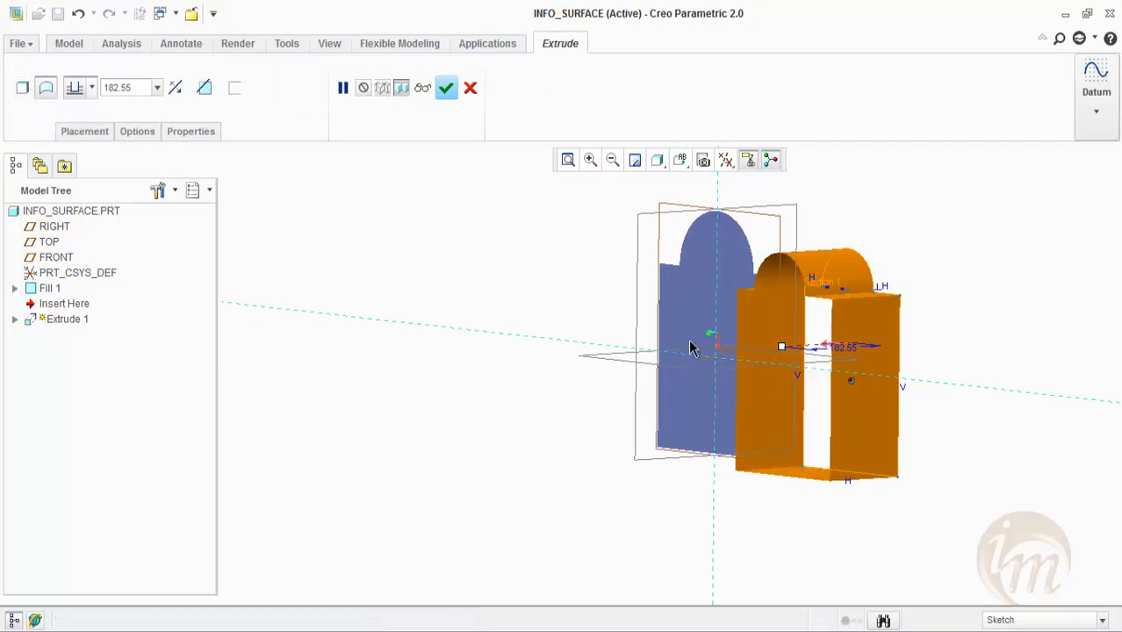
pyautogui.click(446, 87)
pyautogui.moveTo(690, 342); pyautogui.dragTo(690, 342, button='middle')
pyautogui.click(690, 343)
pyautogui.scroll(-3, 690, 342)
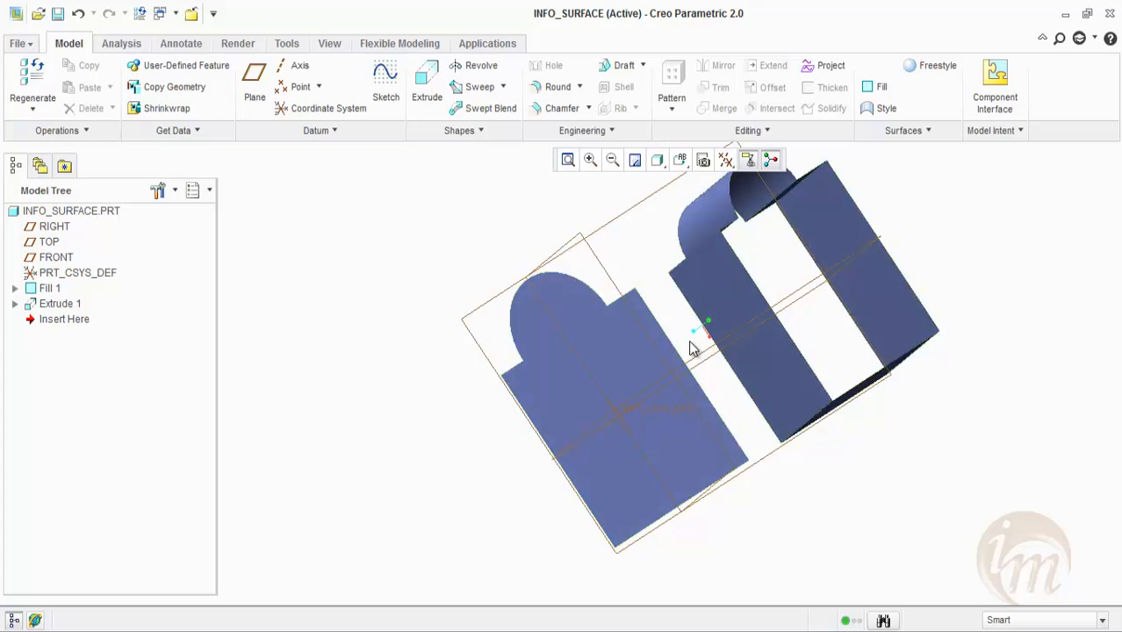
# - Start a Free Form surface based on the fill surface with 6 control curves in each direction
pyautogui.hotkey('ctrl', 'd')
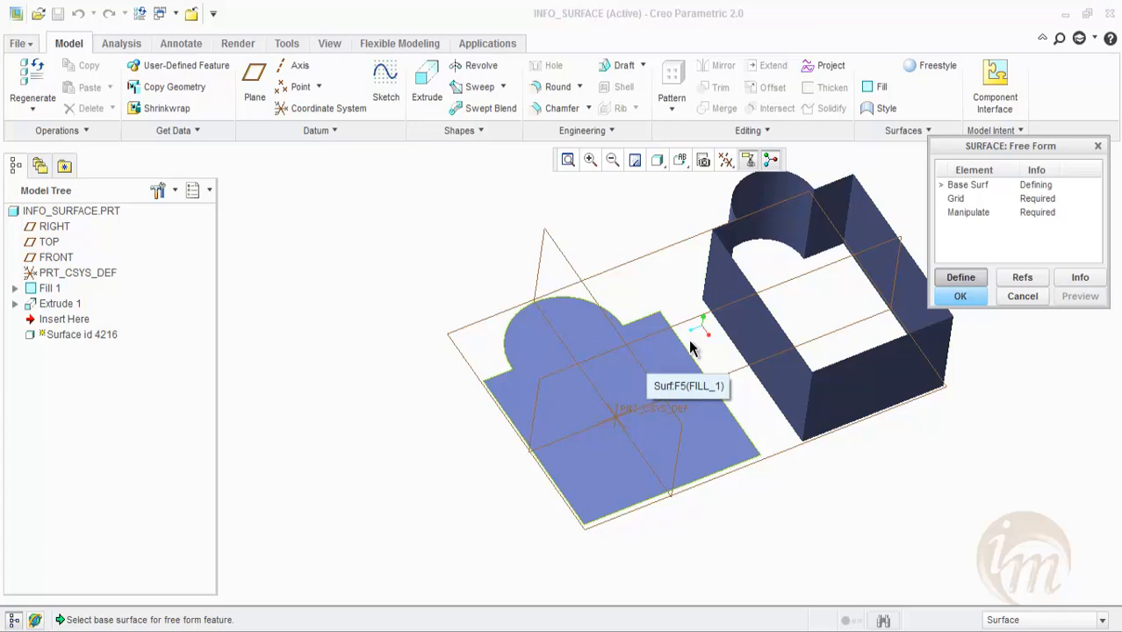
pyautogui.click(690, 348)
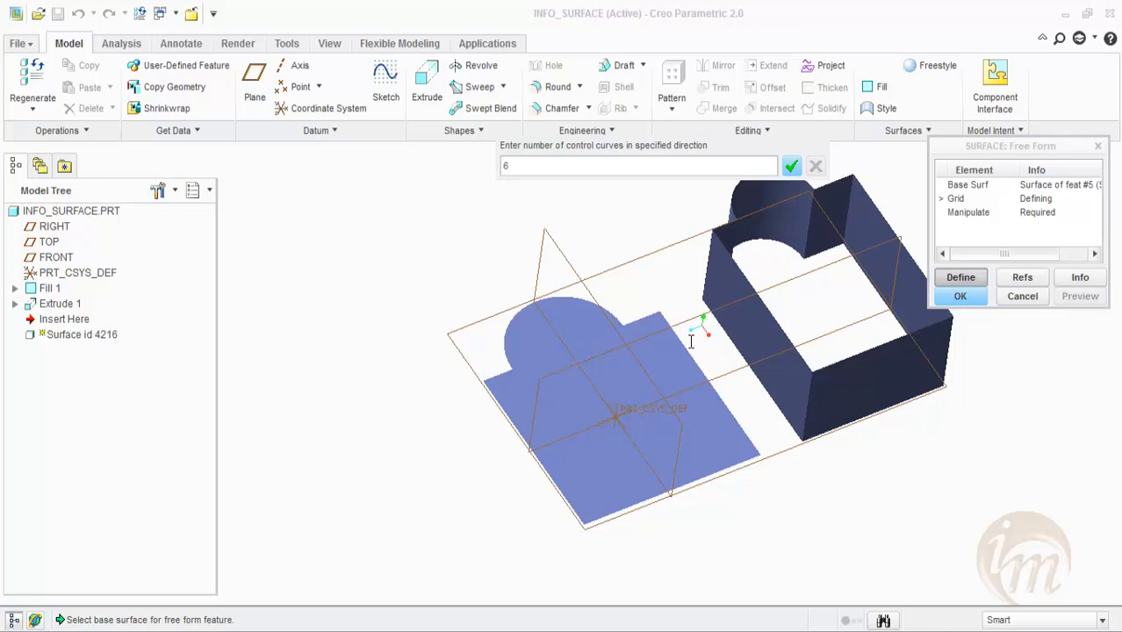
pyautogui.press('Return')
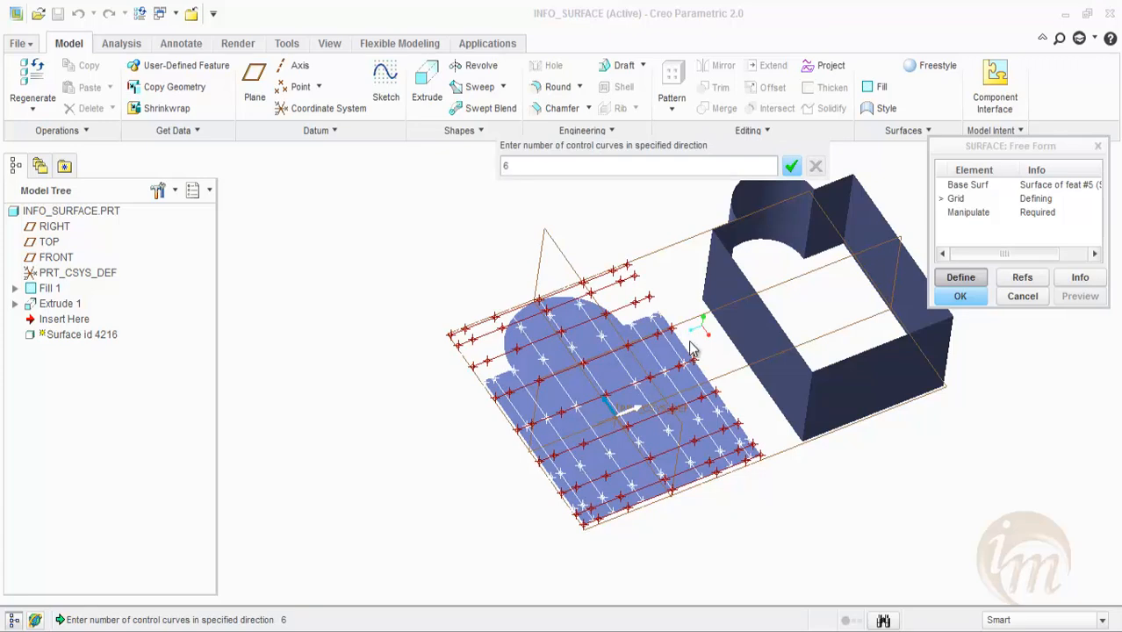
pyautogui.press('Return')
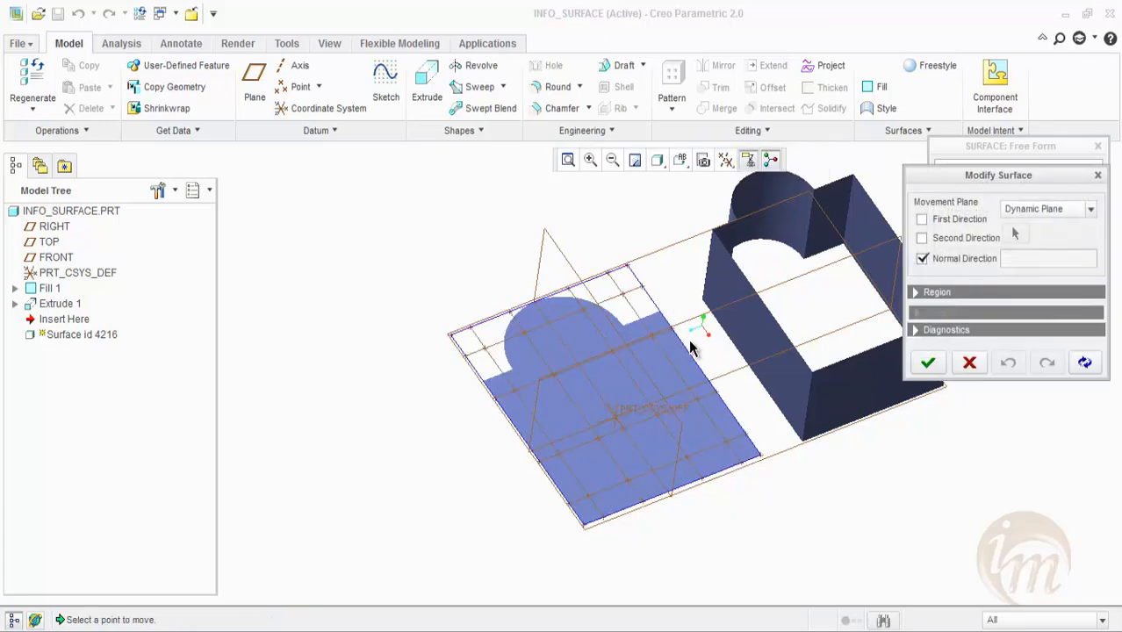
# - Set the Free Form movement plane to Original Plane
pyautogui.moveTo(690, 342); pyautogui.dragTo(690, 349, button='middle')
pyautogui.scroll(-1, 690, 348)
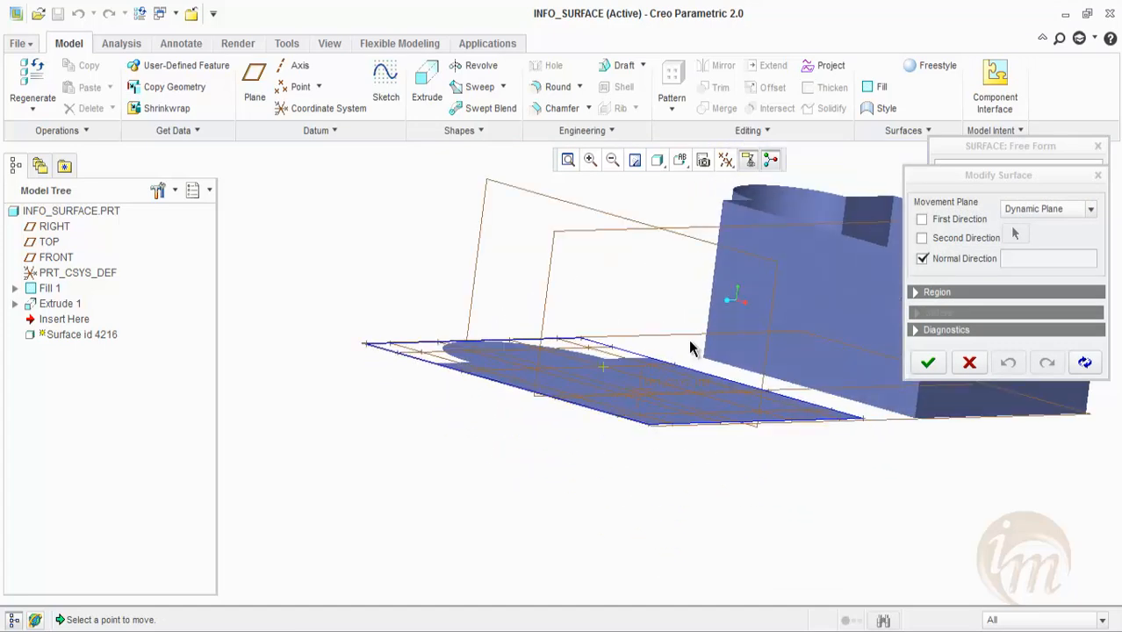
pyautogui.click(1048, 209)
pyautogui.press('Down')
pyautogui.press('Down')
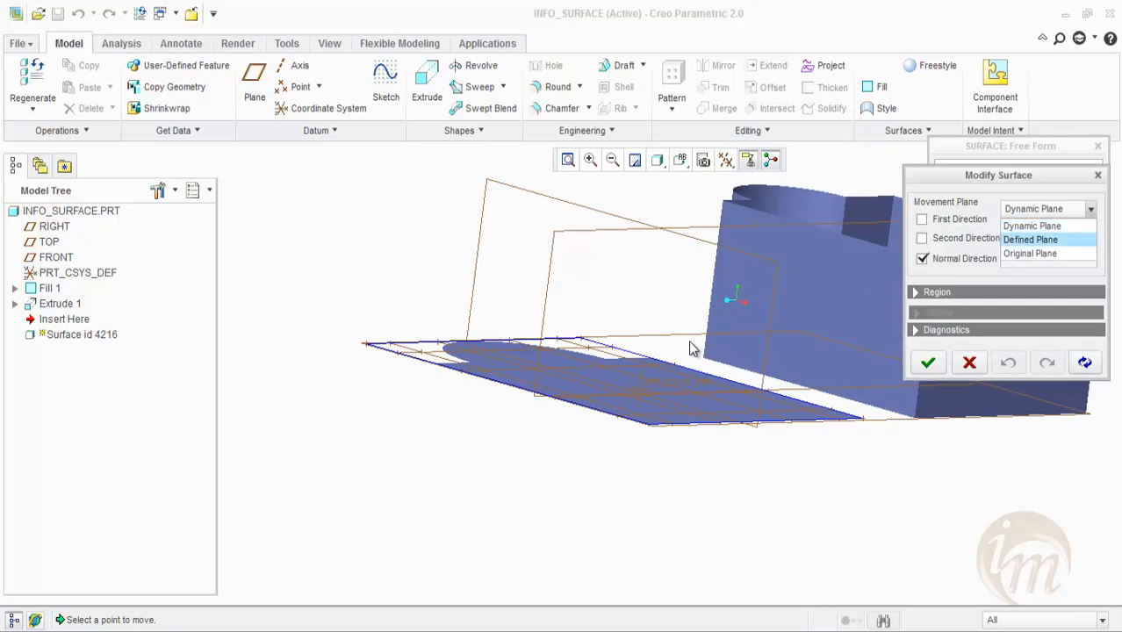
pyautogui.press('Return')
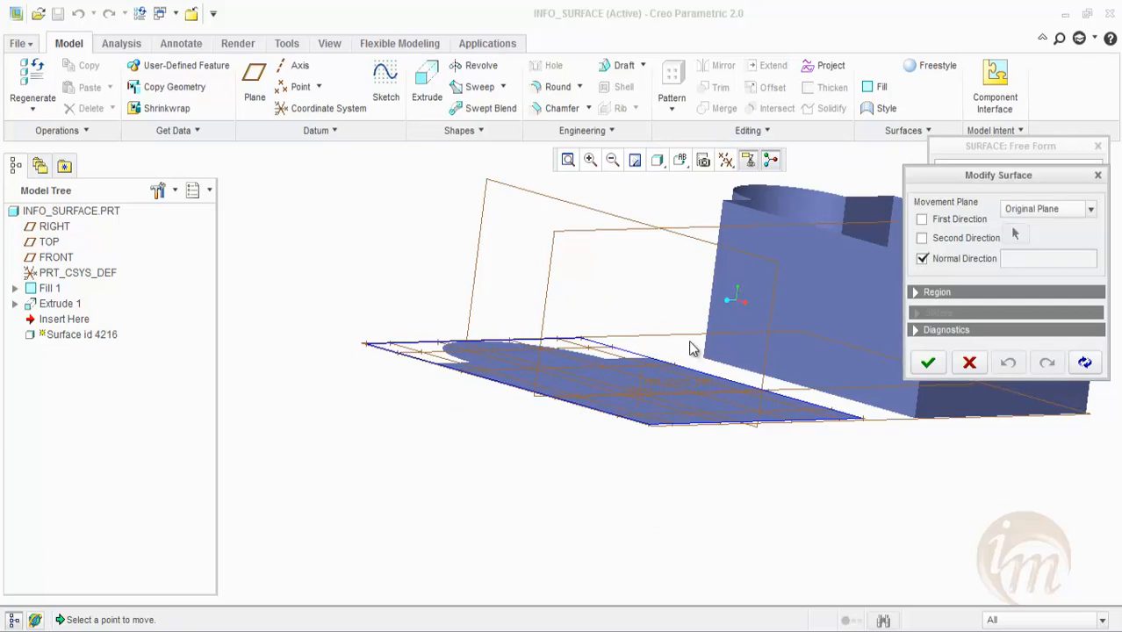
# - Raise several control points along the fill surface's side nearest the extruded surface in the normal direction and accept the modification
pyautogui.moveTo(691, 346); pyautogui.dragTo(690, 341, button='middle')
pyautogui.click(592, 311)
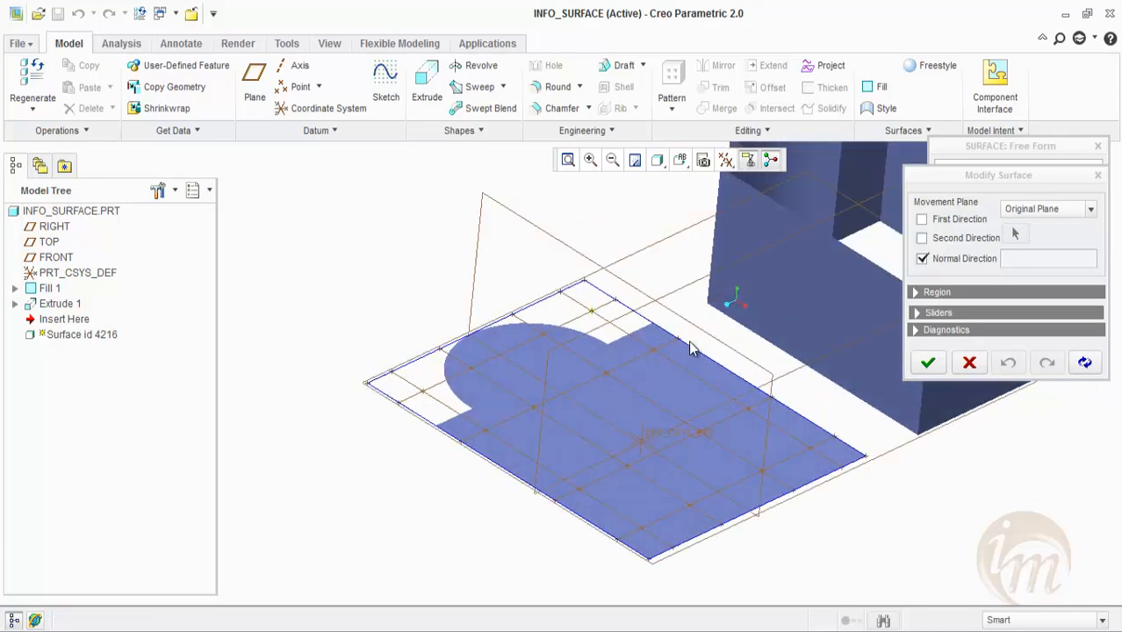
pyautogui.click(690, 342)
pyautogui.moveTo(690, 341); pyautogui.dragTo(689, 341, button='middle')
pyautogui.click(691, 344)
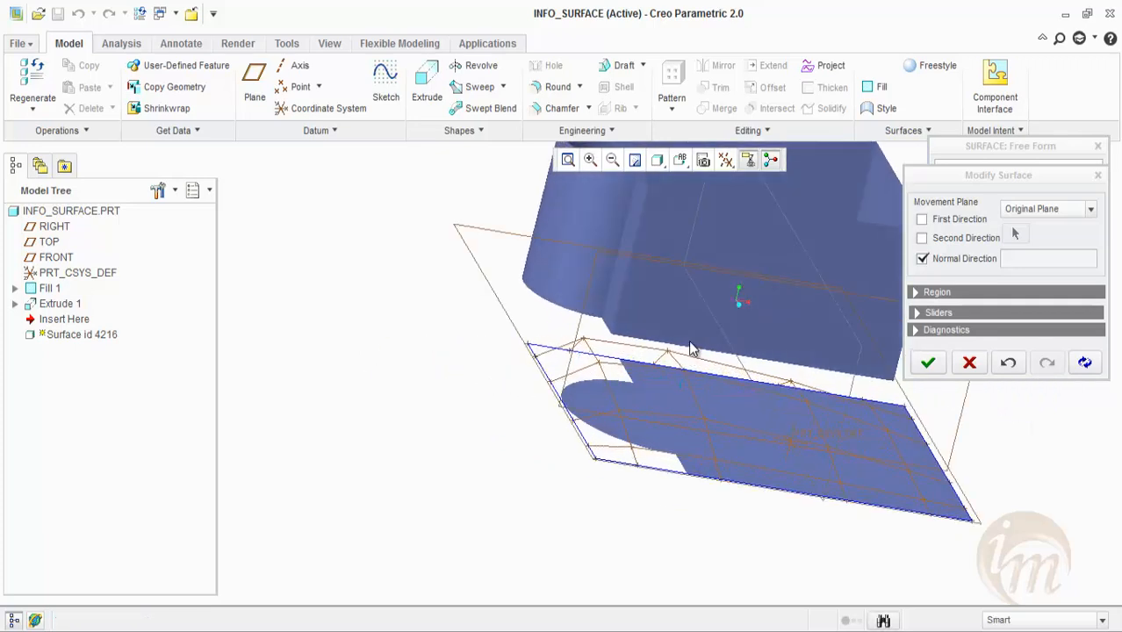
pyautogui.click(691, 349)
pyautogui.moveTo(690, 348); pyautogui.dragTo(690, 349, button='middle')
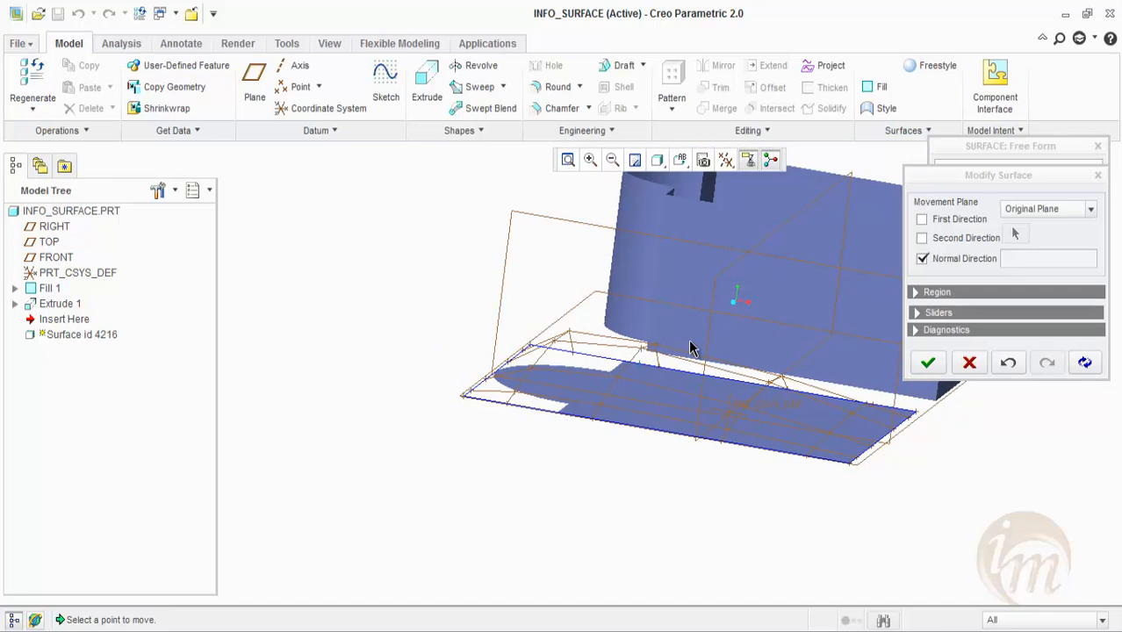
pyautogui.click(690, 343)
pyautogui.click(690, 342)
pyautogui.middleClick(690, 341)
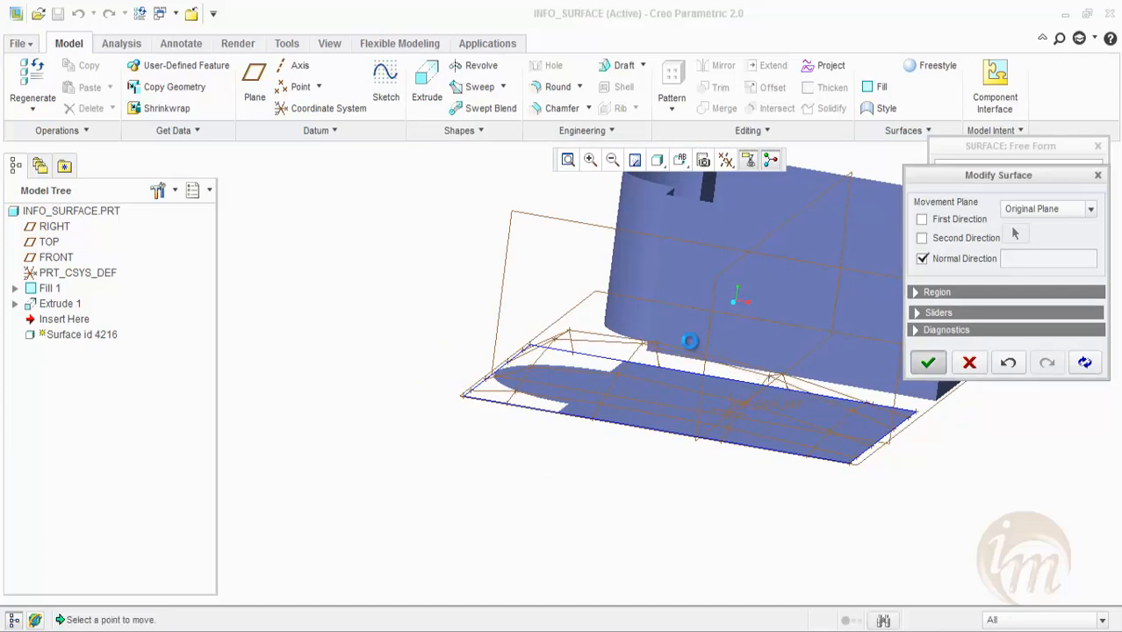
# - Complete the Free Form surface feature on the fill surface and inspect the deformed result
pyautogui.moveTo(690, 342); pyautogui.dragTo(691, 342, button='middle')
pyautogui.middleClick(691, 348)
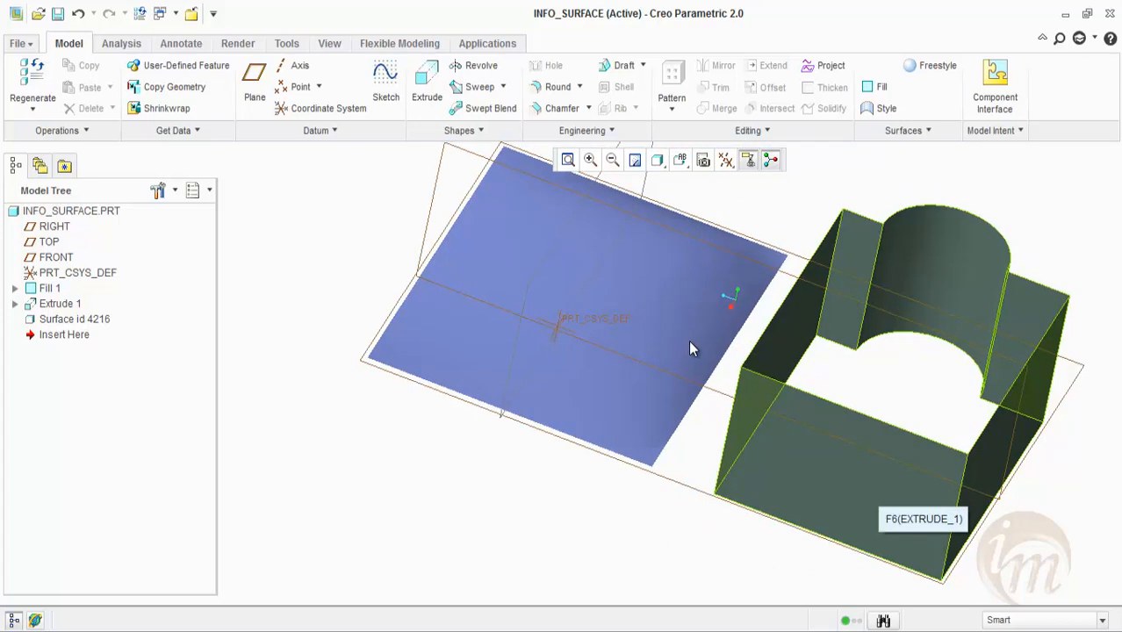
pyautogui.moveTo(689, 349)
pyautogui.mouseDown(button='middle')
pyautogui.moveTo(689, 333)
pyautogui.moveTo(691, 348)
pyautogui.mouseUp(button='middle')
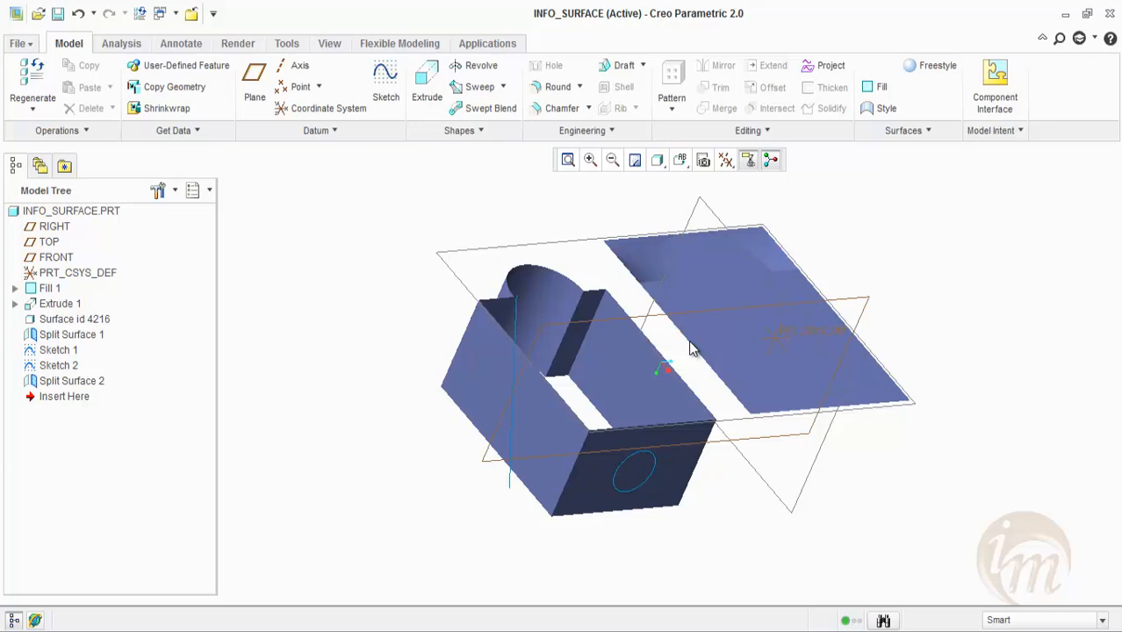
# - Delete all the features from Fill 1 through Split Surface 2
pyautogui.click(71, 381)
pyautogui.keyDown('shift'); pyautogui.click(49, 289); pyautogui.keyUp('shift')
pyautogui.rightClick(44, 295)
pyautogui.click(79, 329)
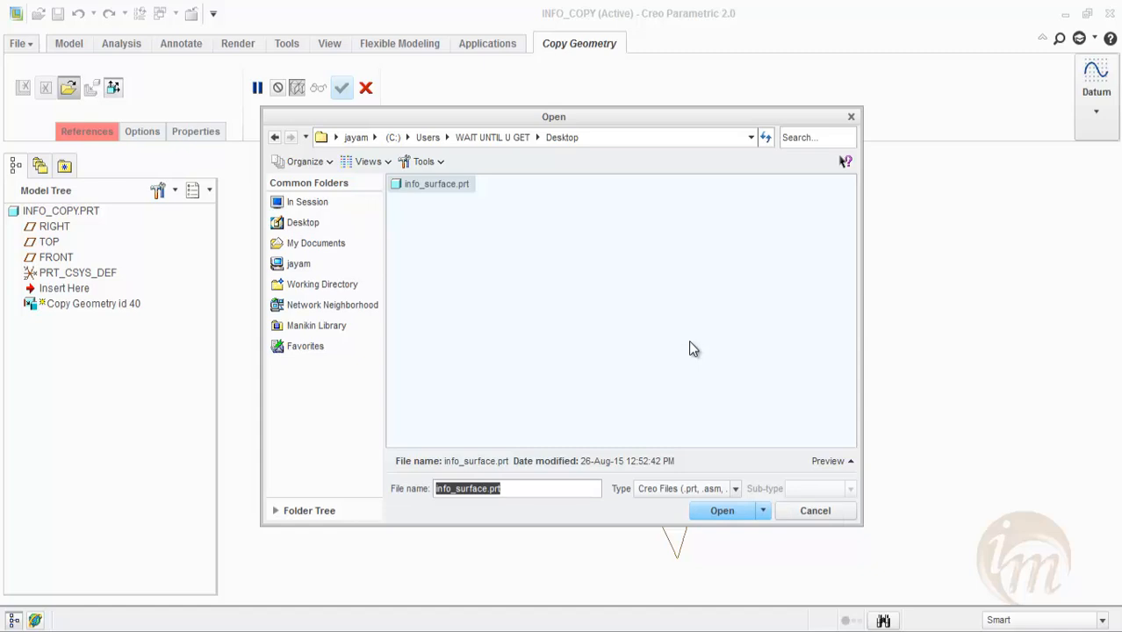
# - Copy the bulb's surfaces from info_surface.prt into INFO_COPY as external copied geometry with Default placement
pyautogui.press('Return')
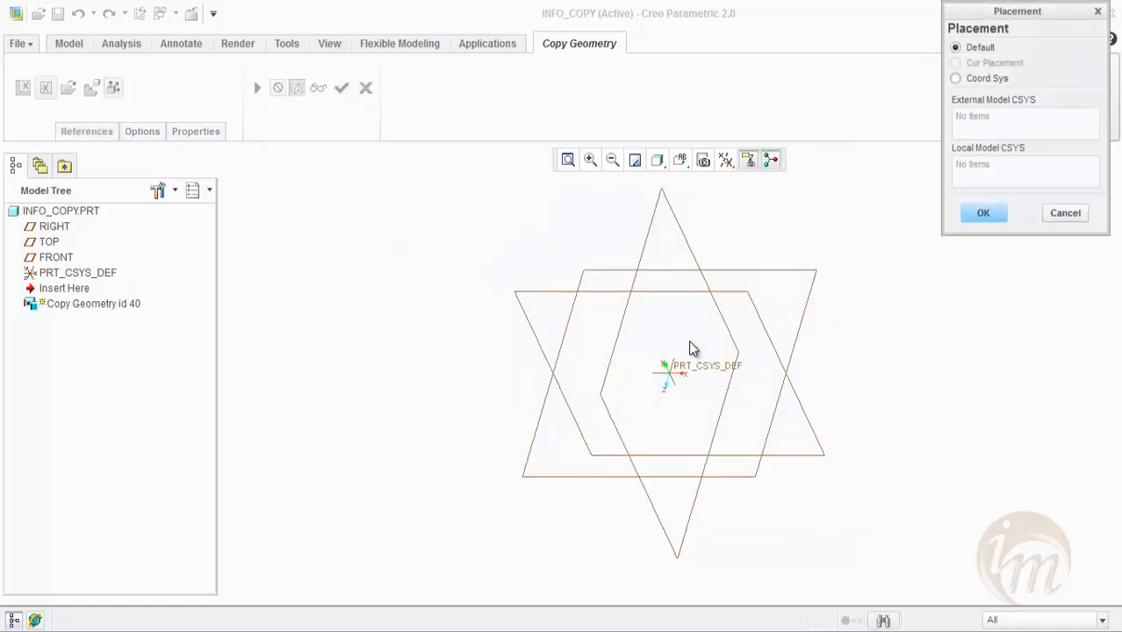
pyautogui.press('Return')
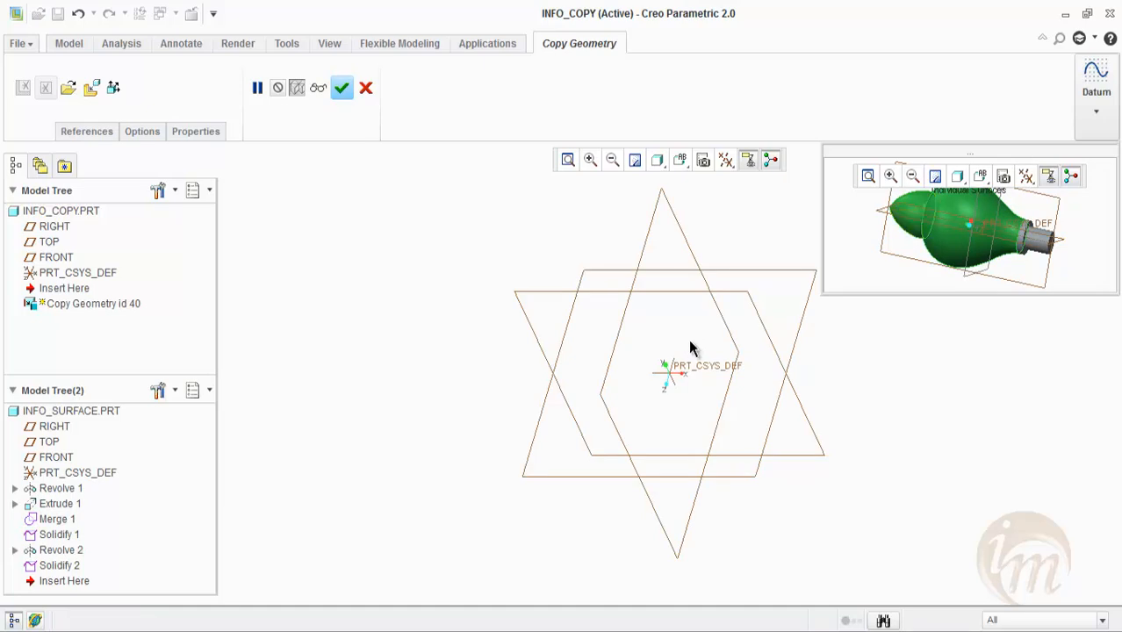
pyautogui.middleClick(691, 348)
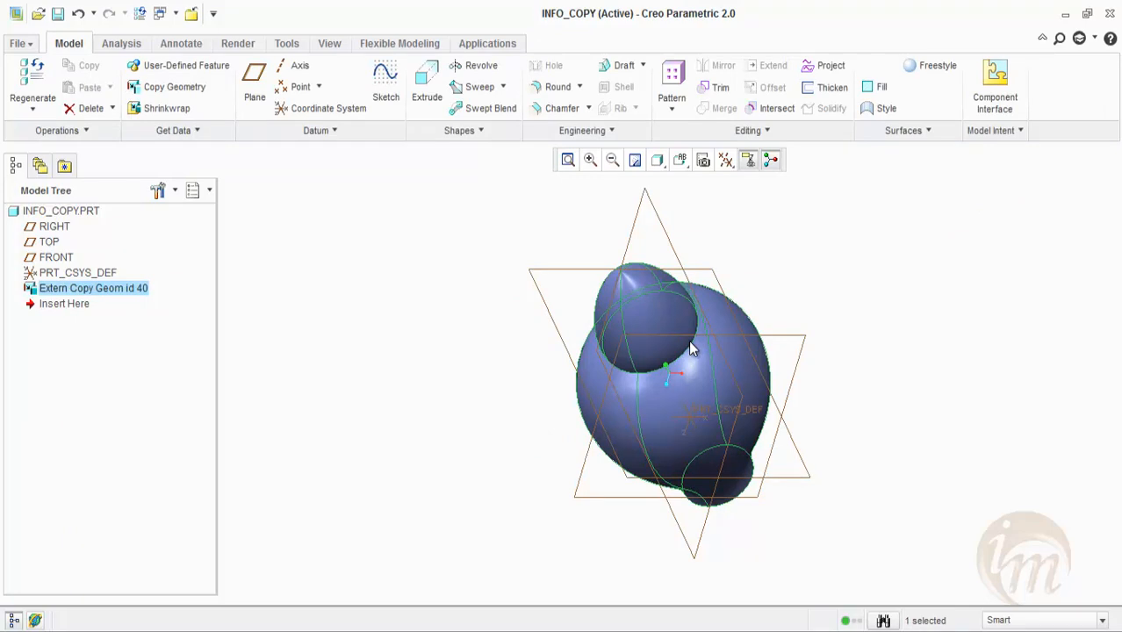
pyautogui.moveTo(690, 349); pyautogui.dragTo(690, 348, button='middle')
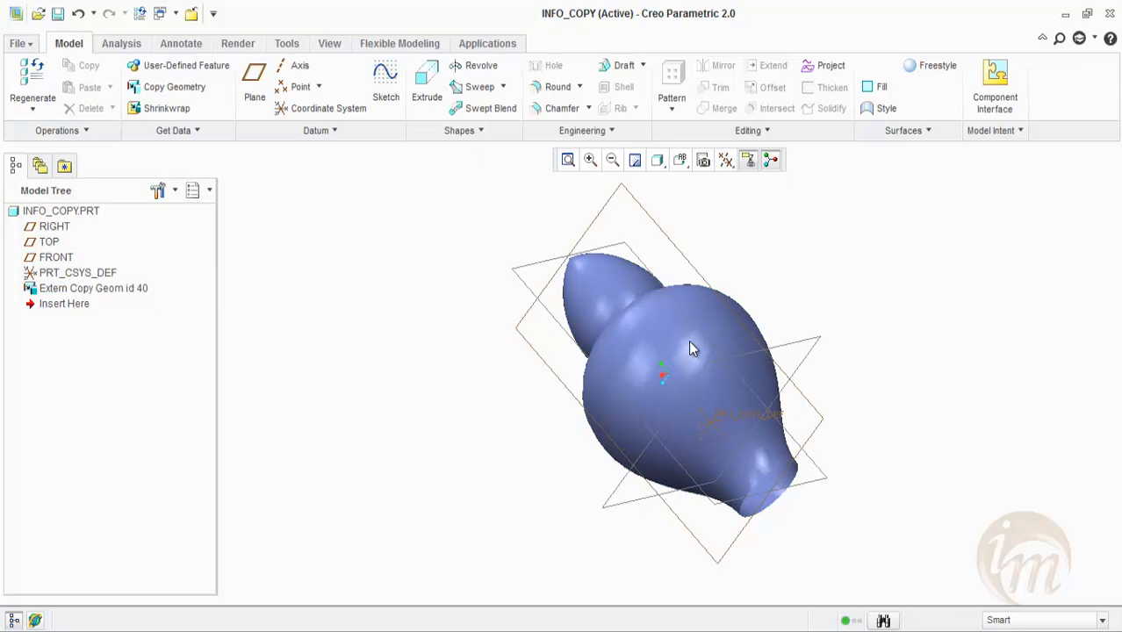
pyautogui.moveTo(692, 348); pyautogui.dragTo(728, 396, button='middle')
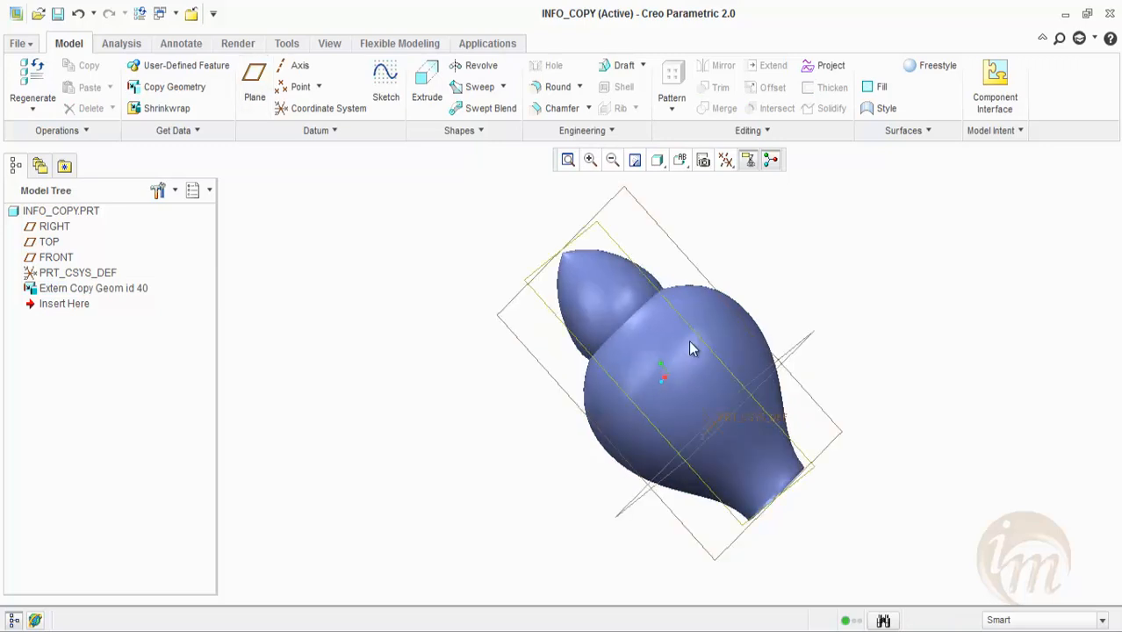
# - Close the INFO_COPY part and open info_surface.prt
pyautogui.click(192, 13)
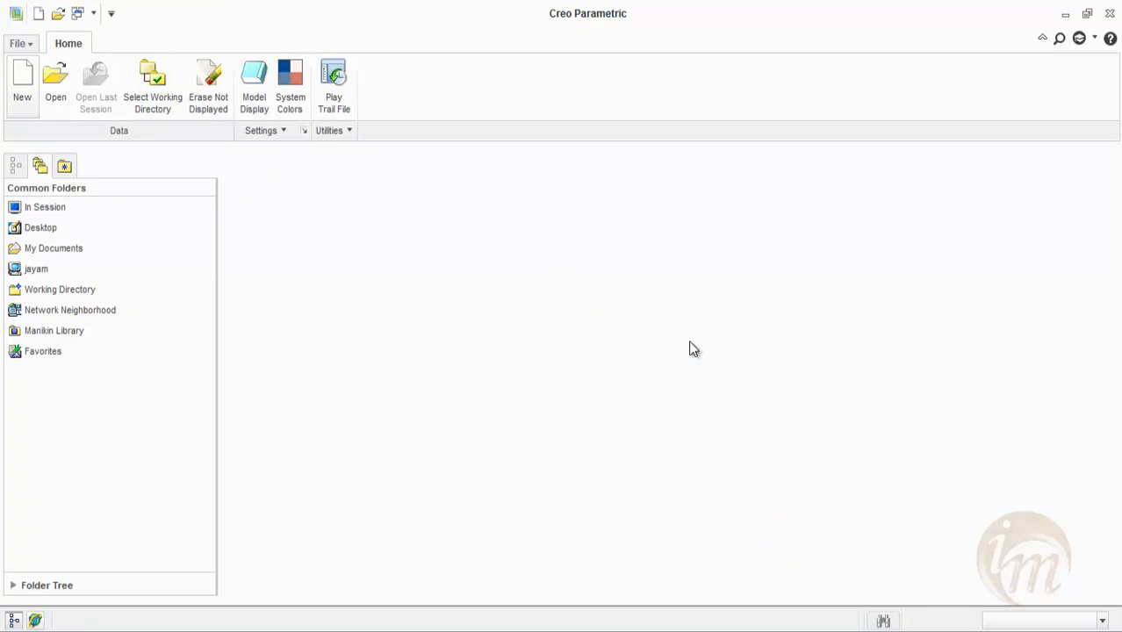
pyautogui.click(55, 81)
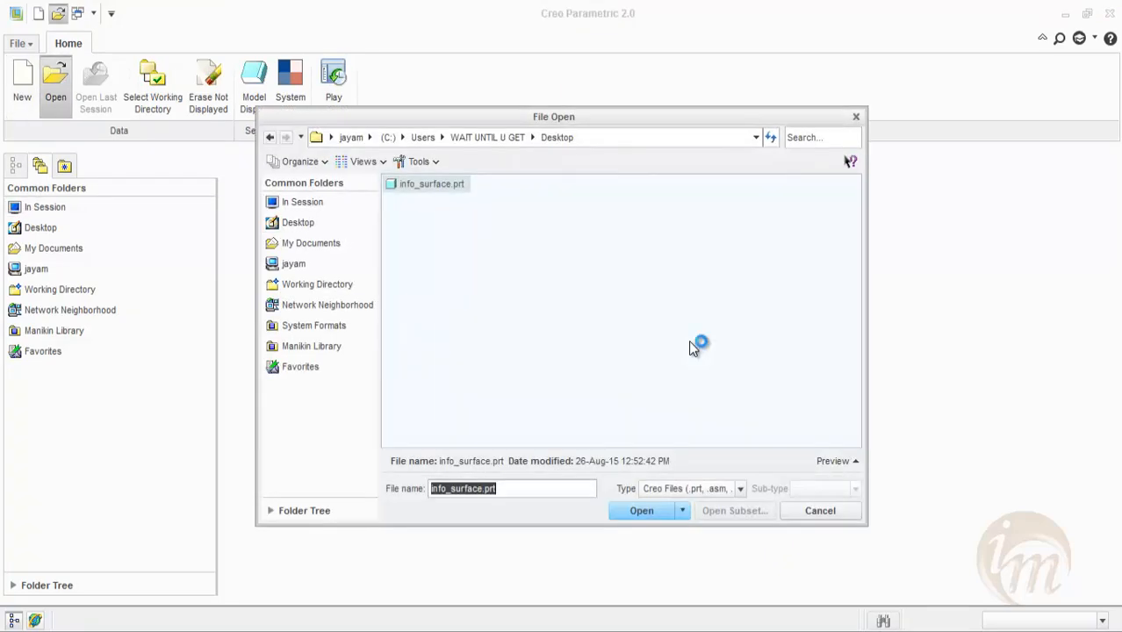
pyautogui.press('Return')
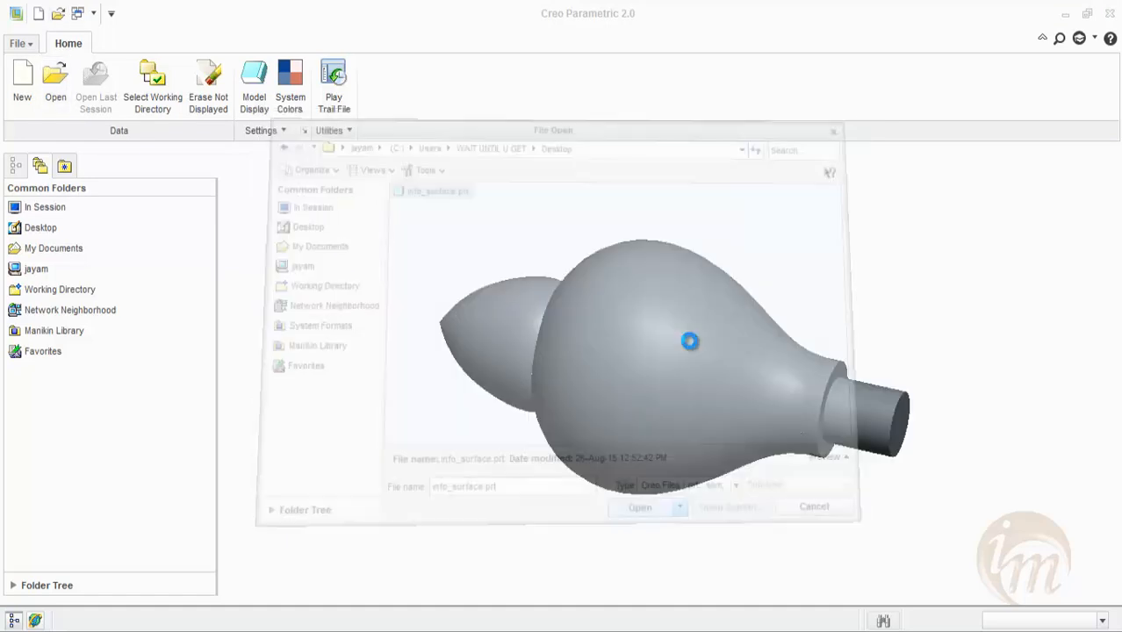
pyautogui.moveTo(690, 342); pyautogui.dragTo(690, 342, button='middle')
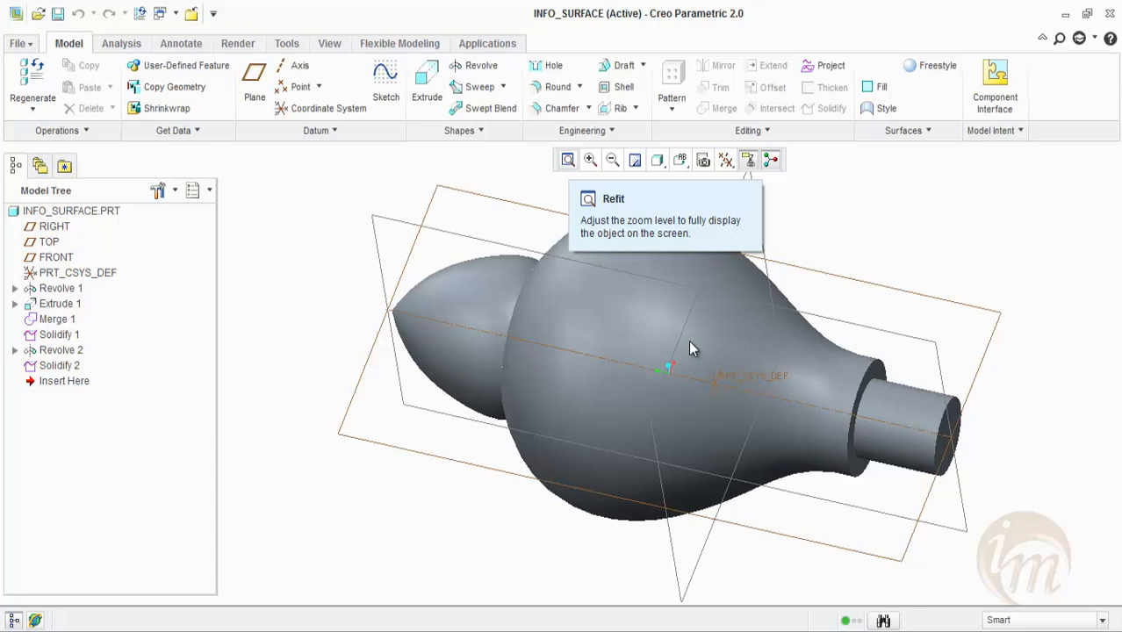
# - Examine the bulb by zooming and panning, restoring the standard orientation after each change
pyautogui.scroll(10, 691, 349)
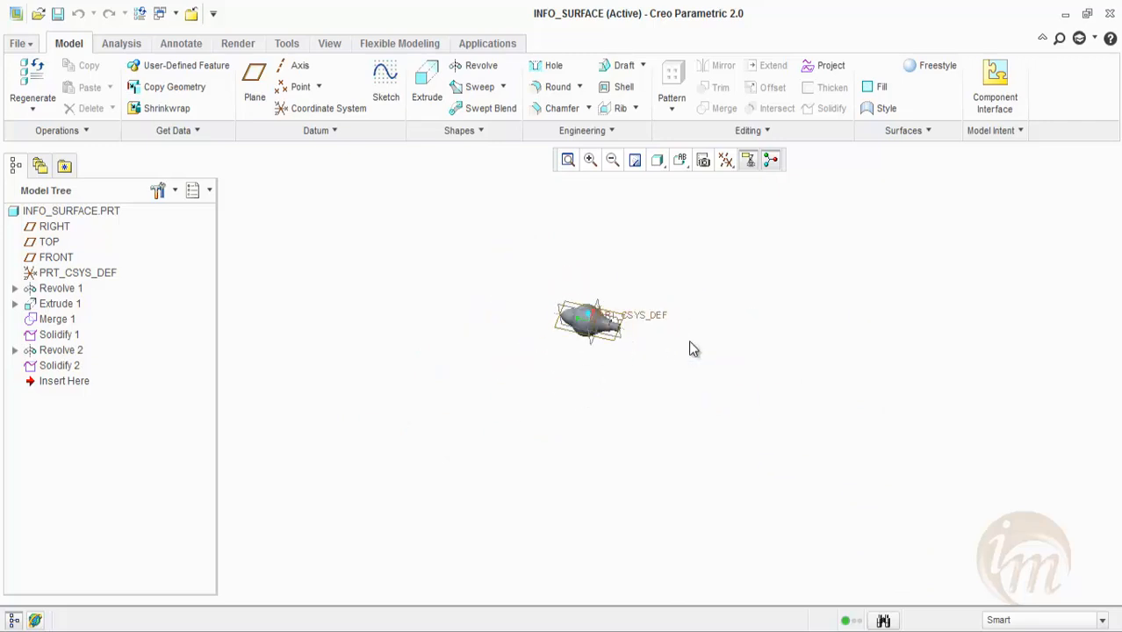
pyautogui.scroll(3, 690, 342)
pyautogui.hotkey('ctrl', 'd')
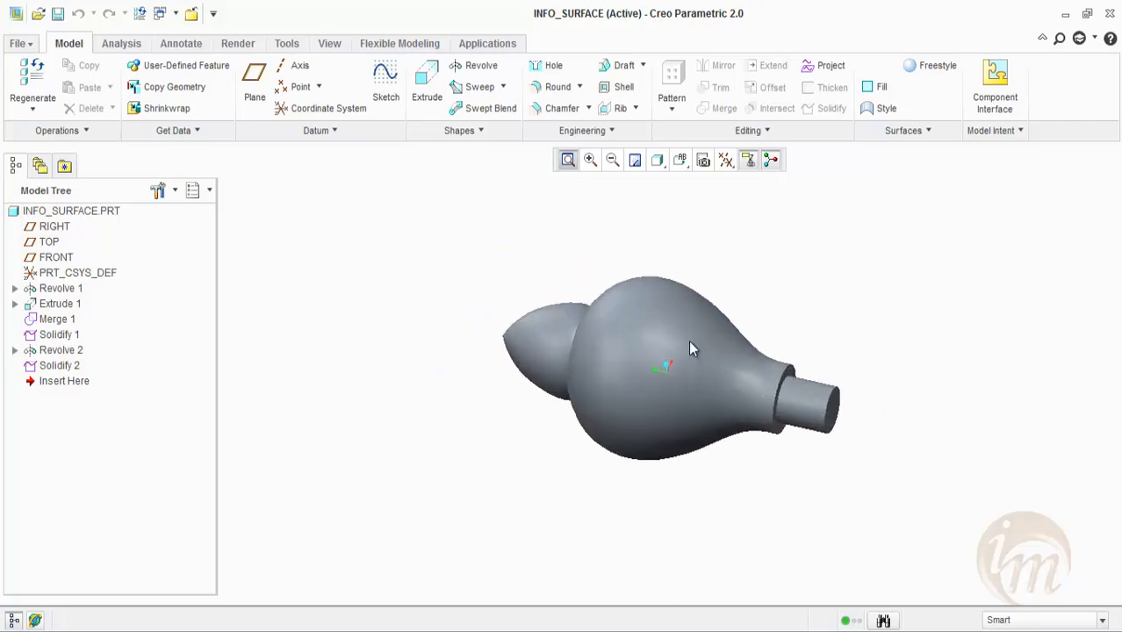
pyautogui.keyDown('shift'); pyautogui.moveTo(691, 342); pyautogui.dragTo(241, 417, button='middle'); pyautogui.keyUp('shift')
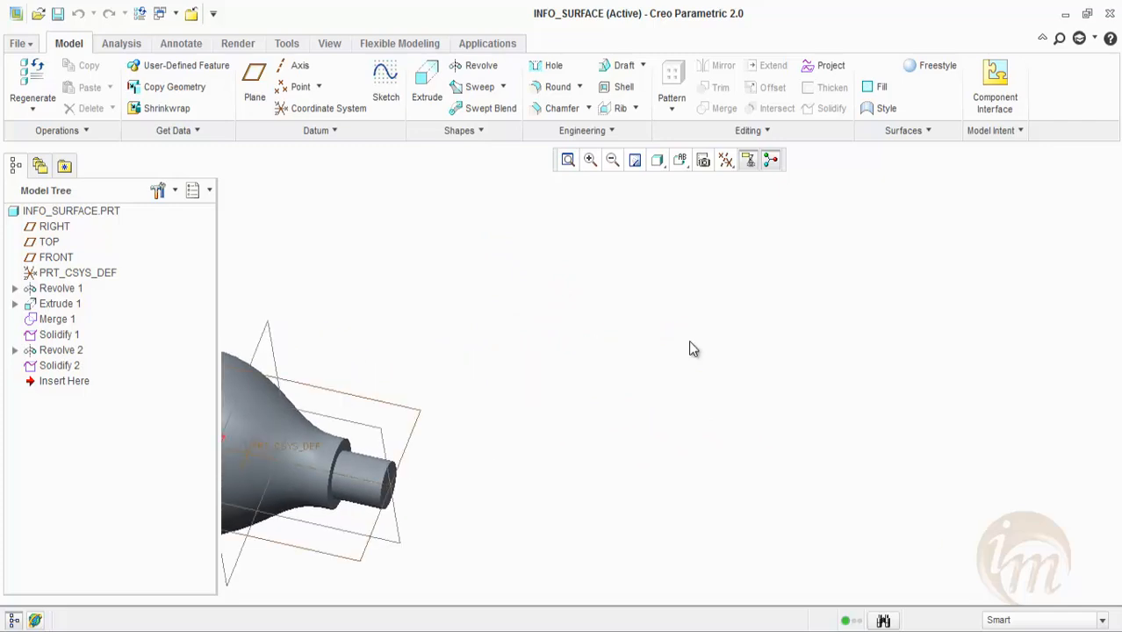
pyautogui.hotkey('ctrl', 'd')
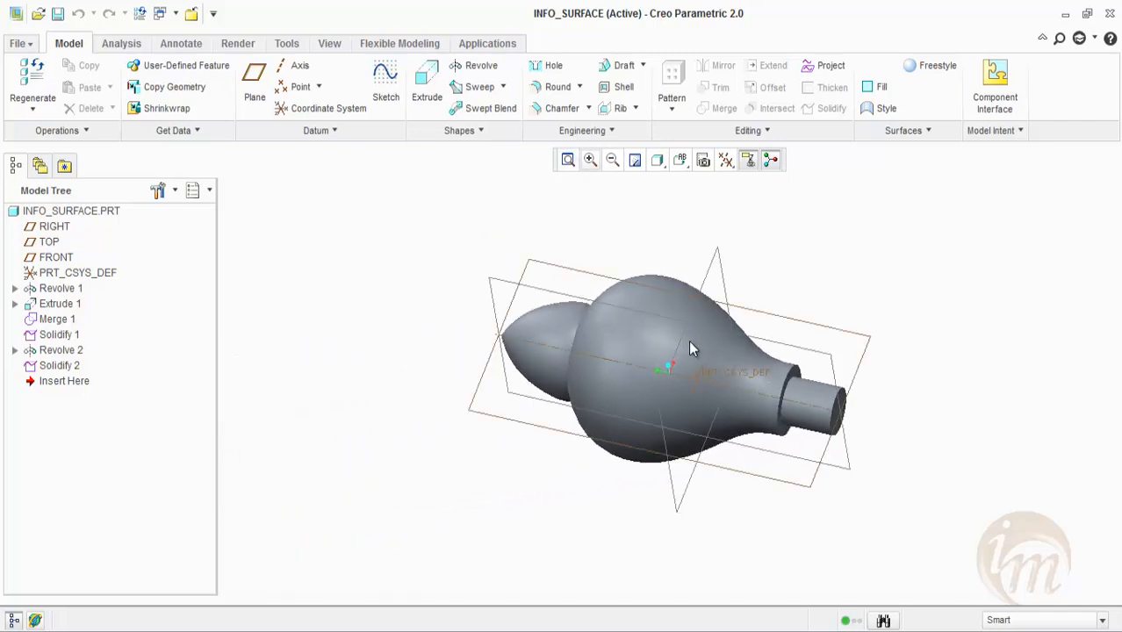
pyautogui.scroll(2, 690, 348)
pyautogui.keyDown('ctrl'); pyautogui.middleClick(690, 347); pyautogui.keyUp('ctrl')
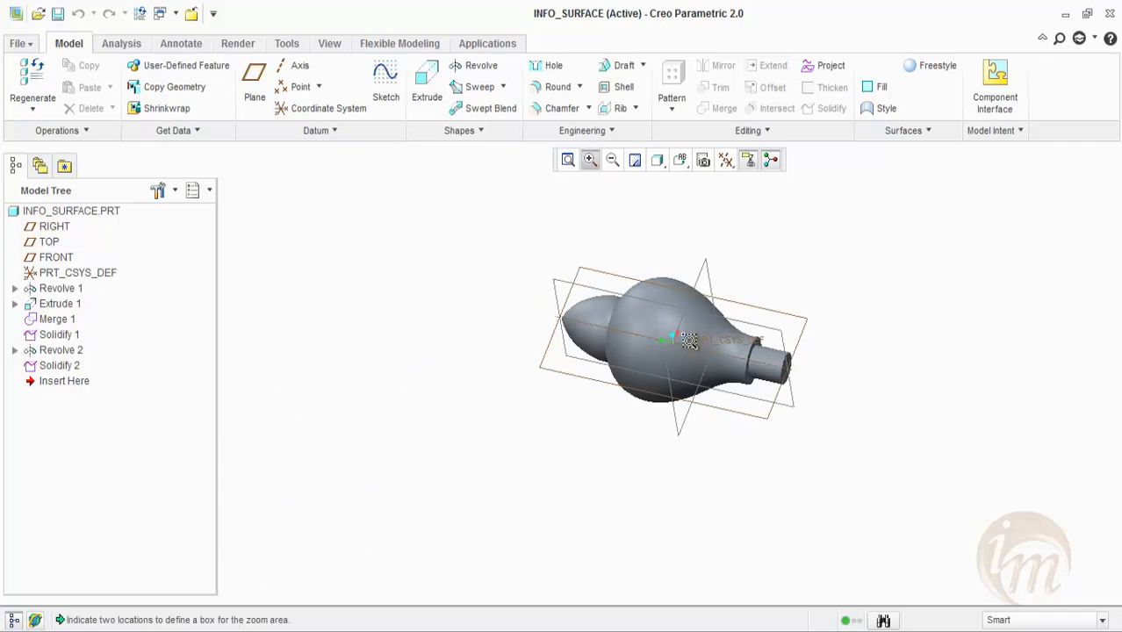
# - Examine the bulb's pointed tip with a zoom box, zoom out in stages and box-zoom on the whole bulb
pyautogui.click(541, 245)
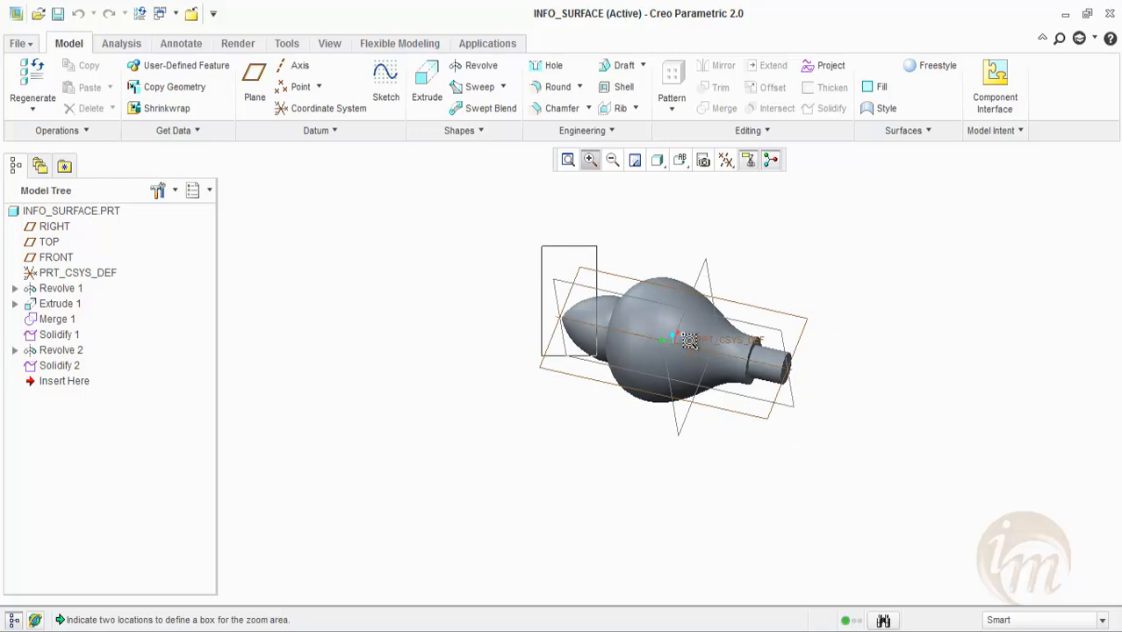
pyautogui.click(597, 357)
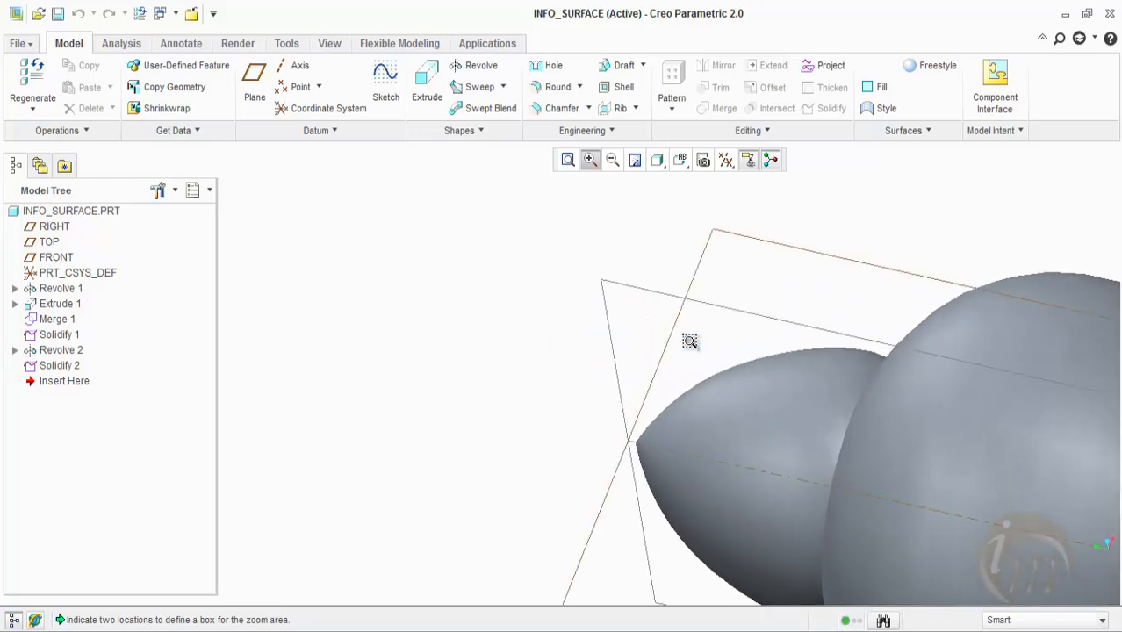
pyautogui.scroll(5, 689, 342)
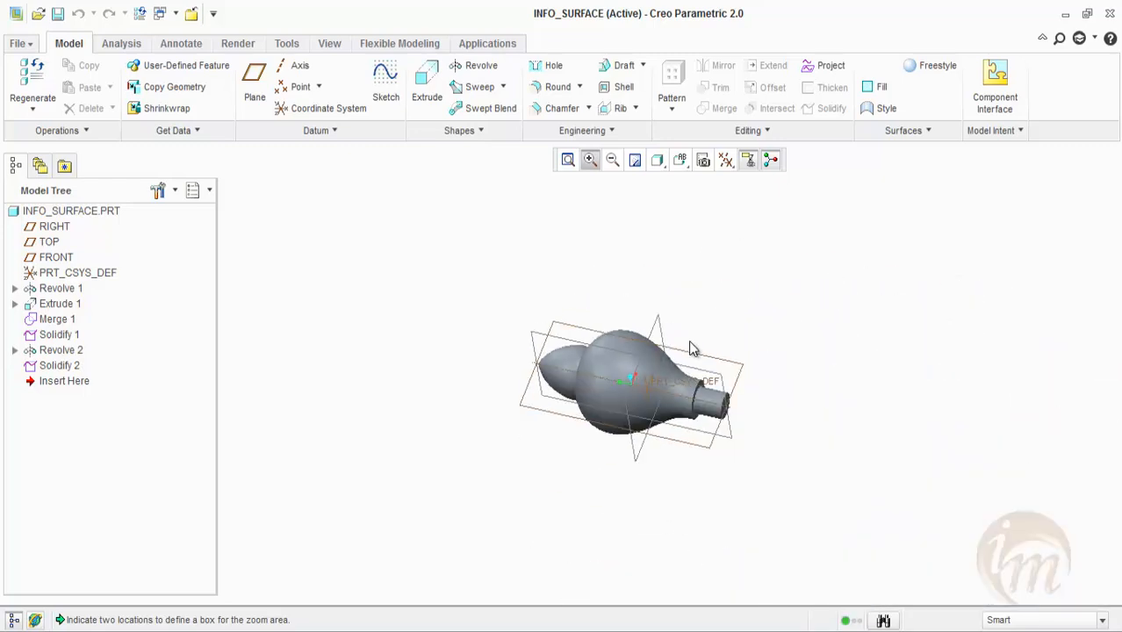
pyautogui.click(612, 159)
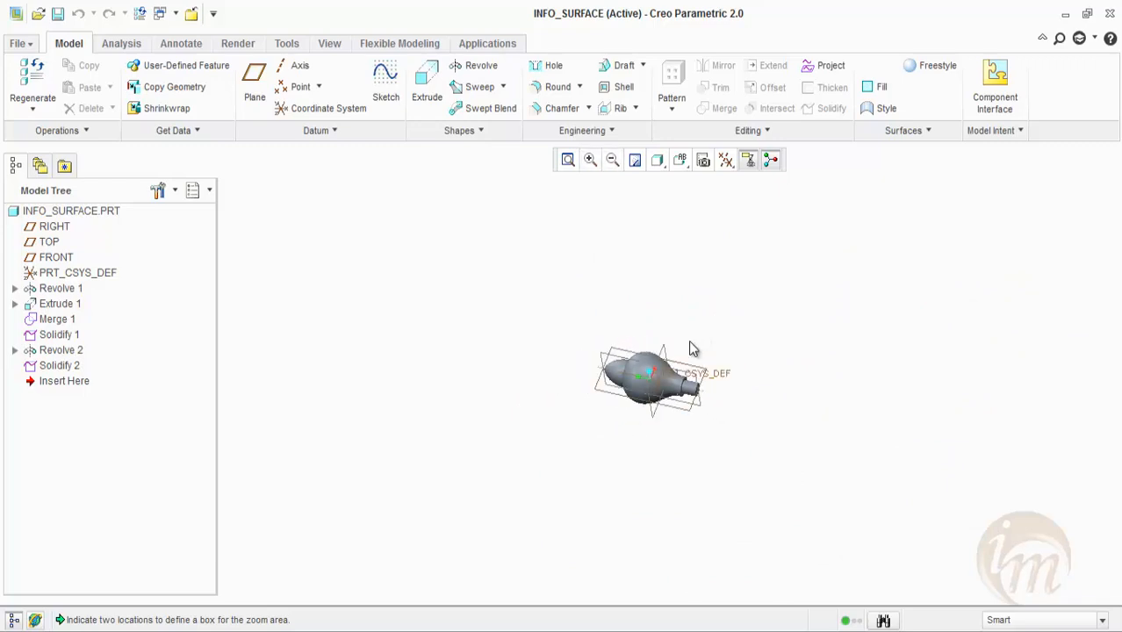
pyautogui.click(613, 160)
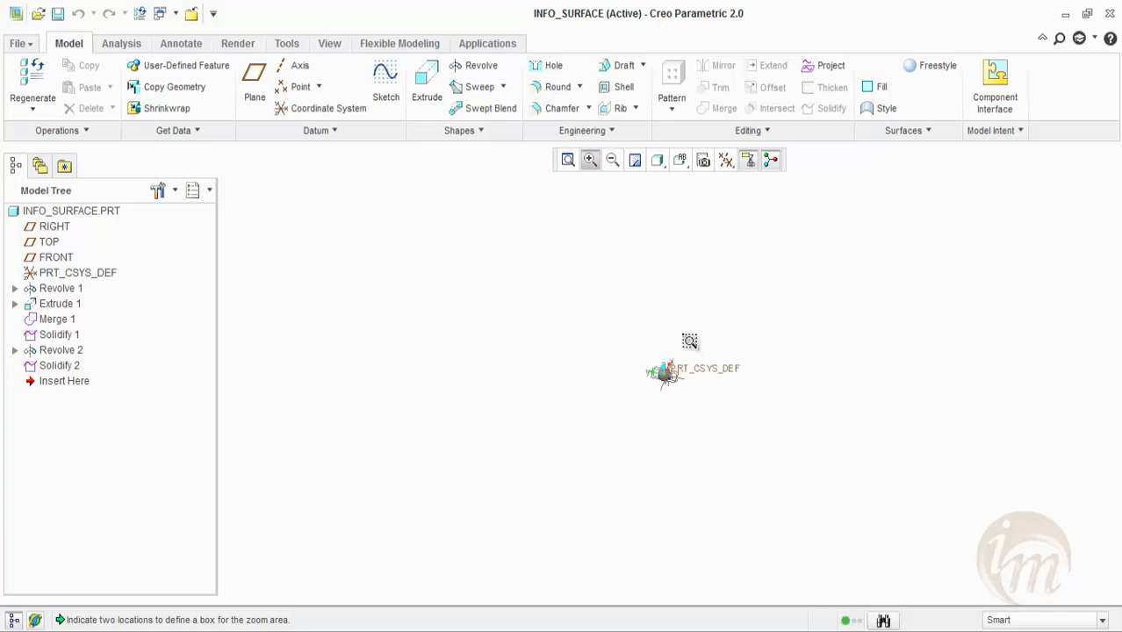
pyautogui.click(641, 353)
pyautogui.click(691, 405)
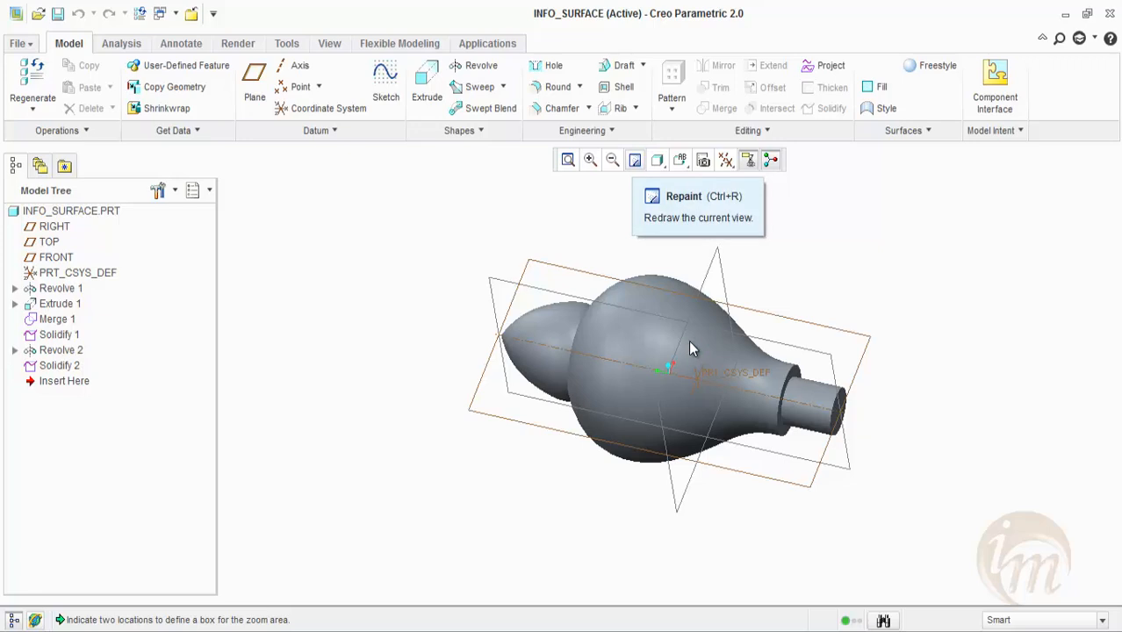
# - Review the available display styles for the bulb, keeping Shading
pyautogui.click(658, 160)
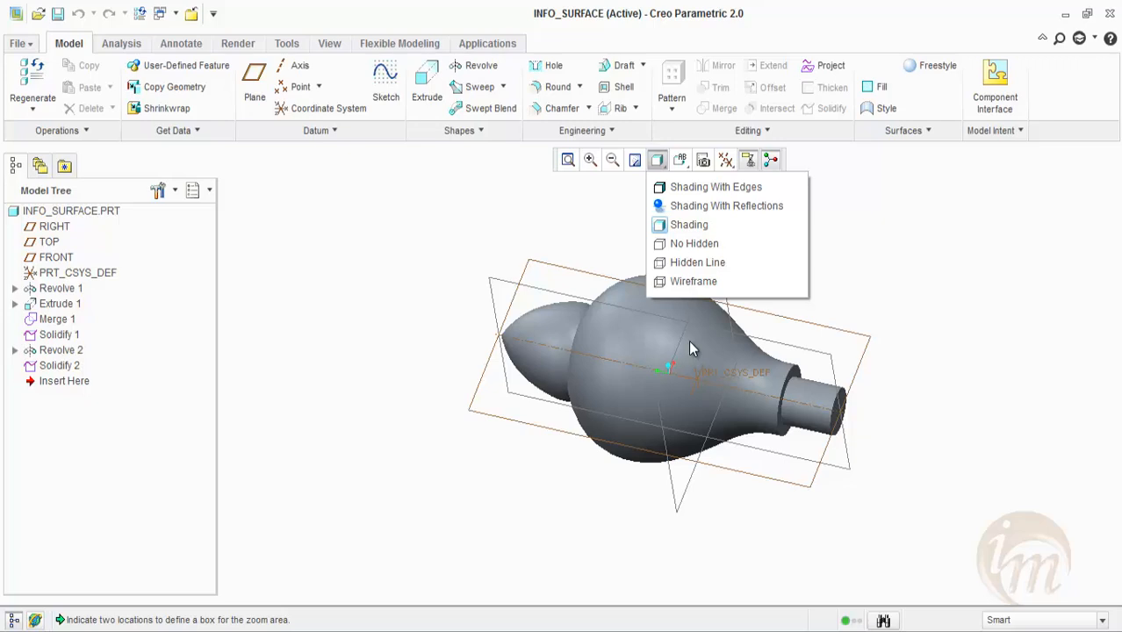
pyautogui.click(692, 348)
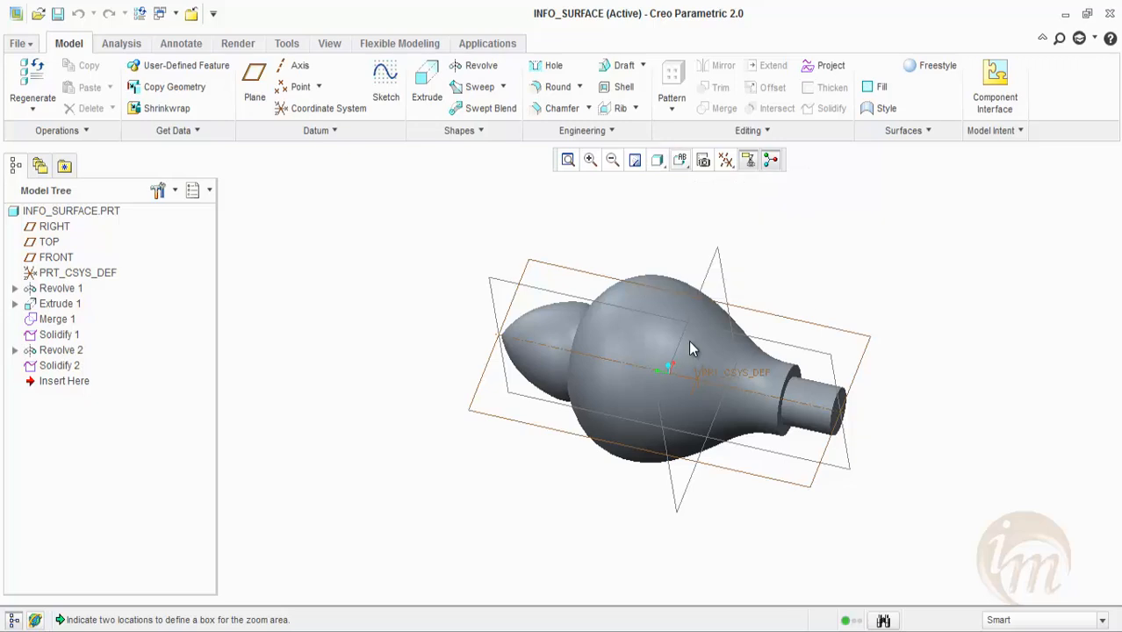
pyautogui.click(691, 349)
pyautogui.moveTo(691, 349); pyautogui.dragTo(691, 392, button='middle')
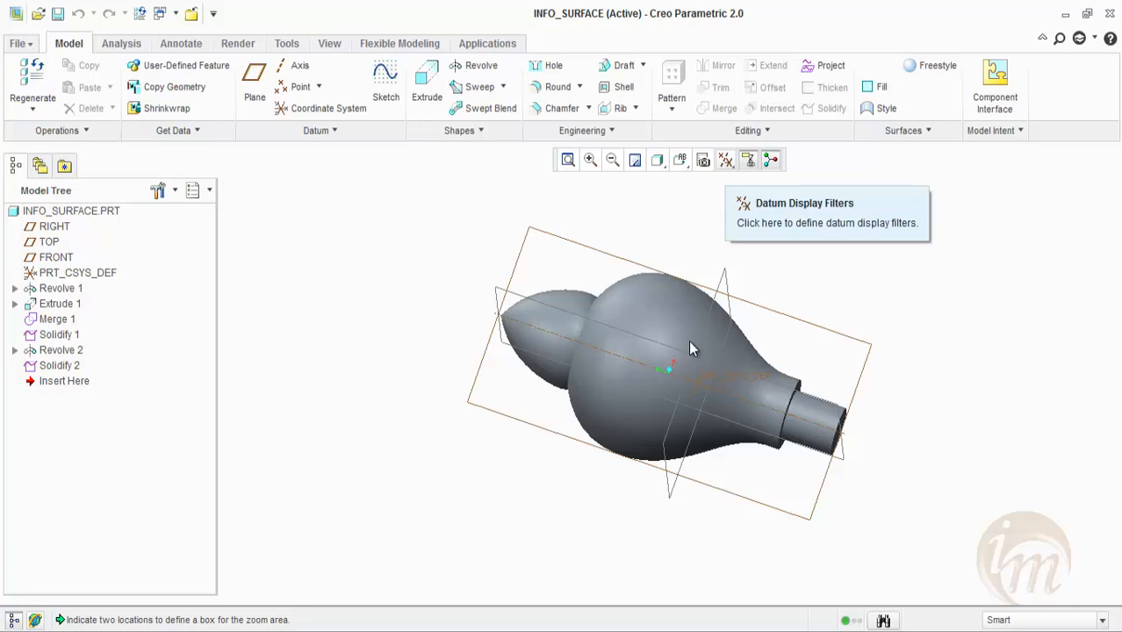
# - Hide all datum entities and turn only Plane Display back on
pyautogui.click(726, 160)
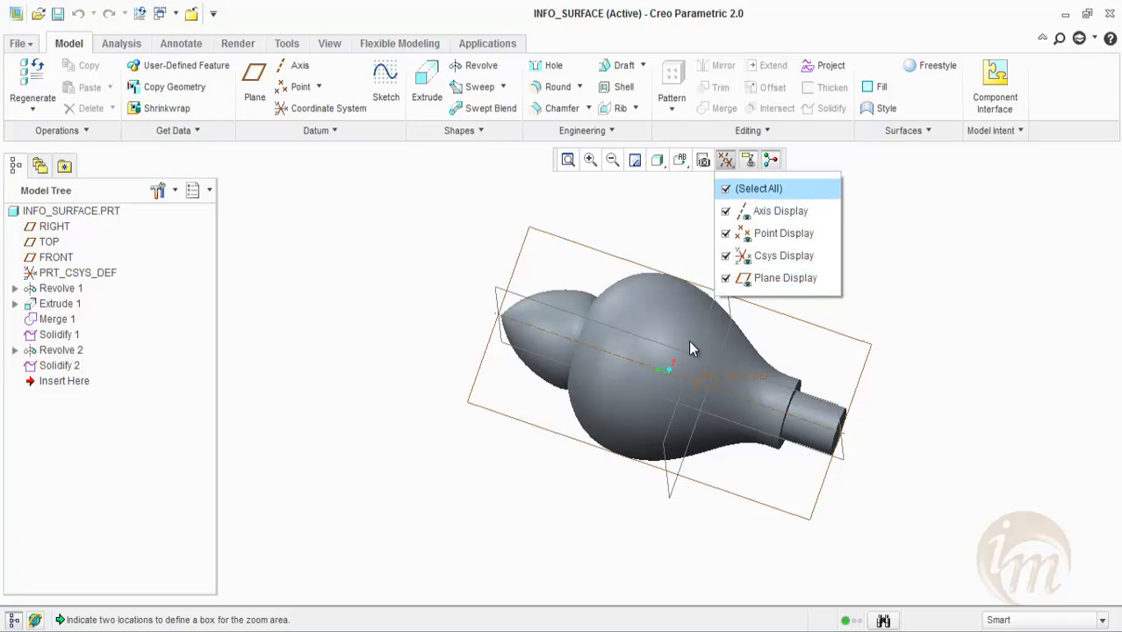
pyautogui.click(758, 188)
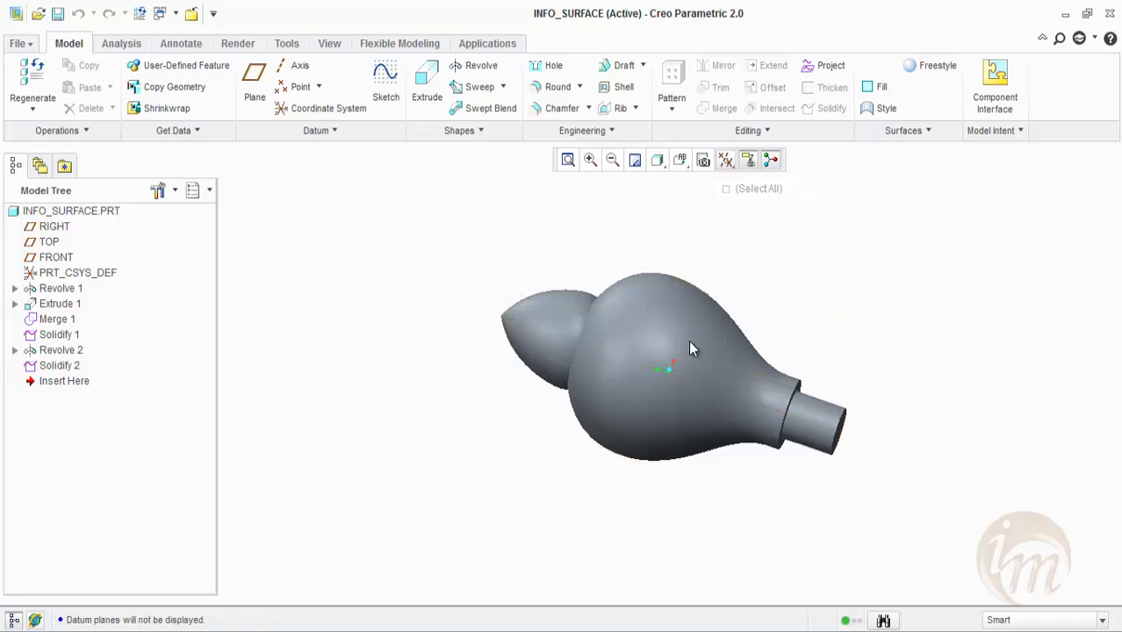
pyautogui.moveTo(689, 338); pyautogui.dragTo(691, 349, button='middle')
pyautogui.click(726, 159)
pyautogui.click(785, 278)
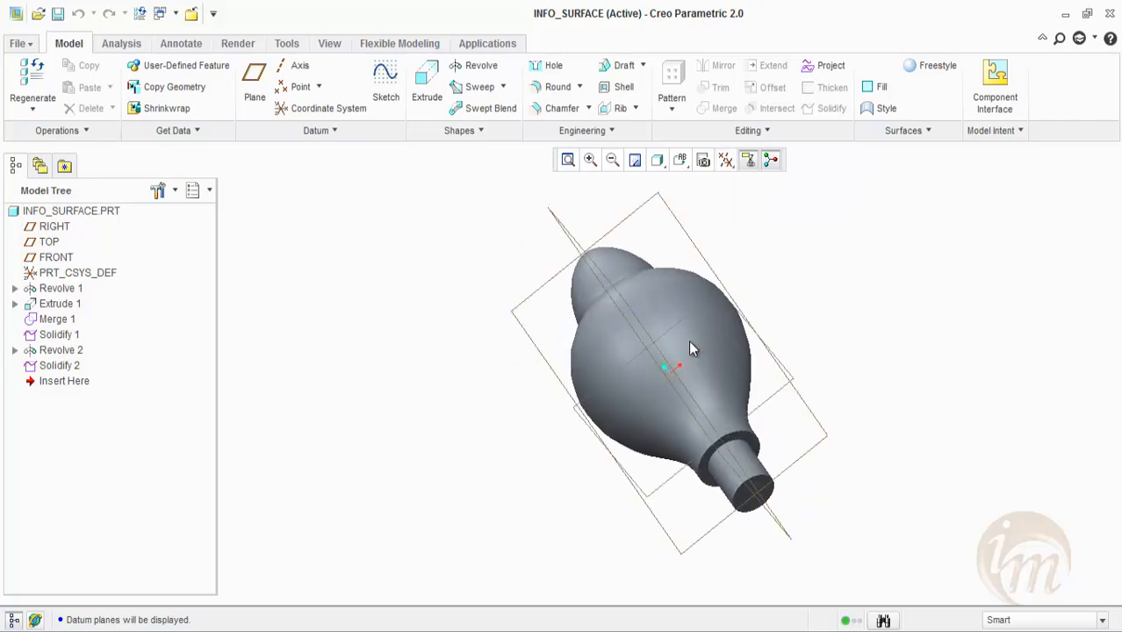
# - Turn the display of all datum axes, points, coordinate systems and planes back on
pyautogui.moveTo(691, 349)
pyautogui.mouseDown(button='middle')
pyautogui.moveTo(690, 339)
pyautogui.moveTo(691, 348)
pyautogui.mouseUp(button='middle')
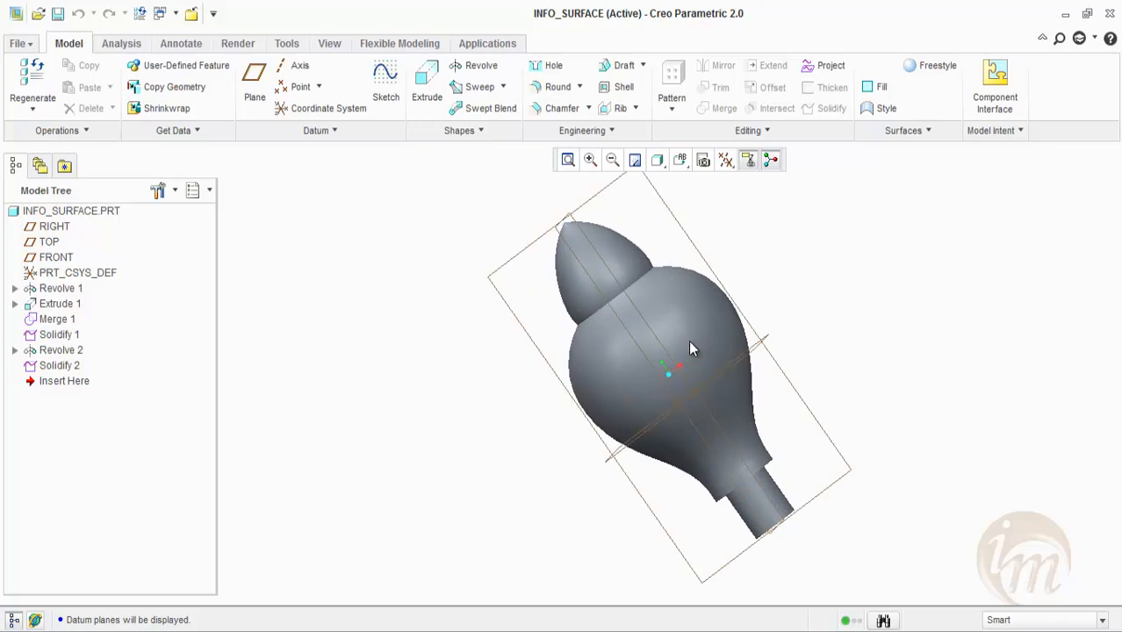
pyautogui.click(725, 159)
pyautogui.click(727, 189)
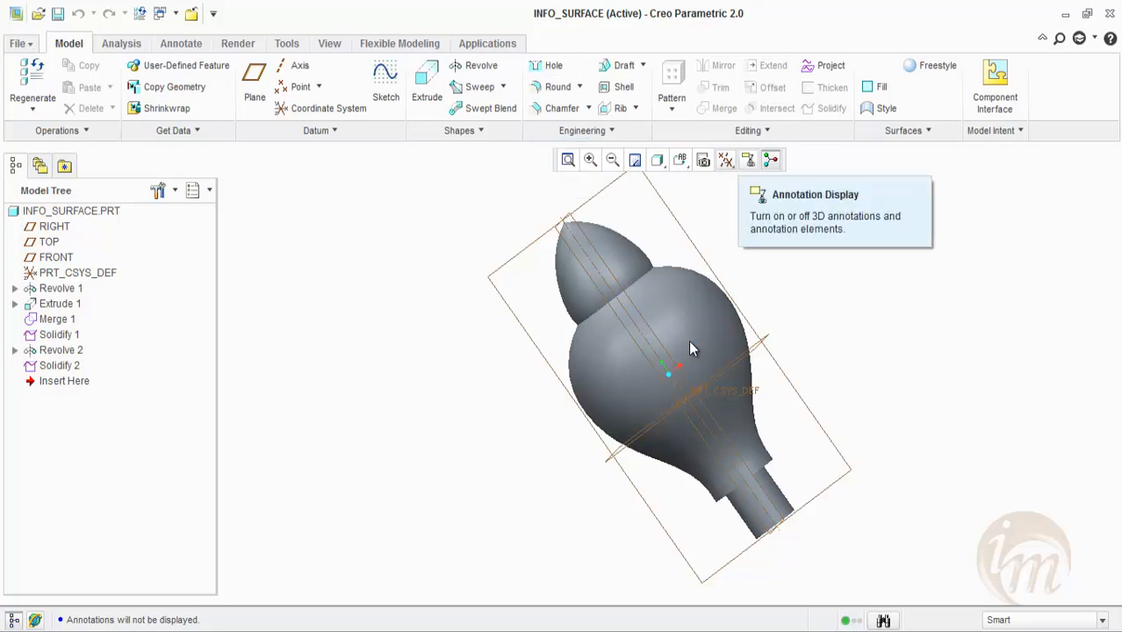
# - Turn the 3D annotation display back on and hide the spin center
pyautogui.click(748, 160)
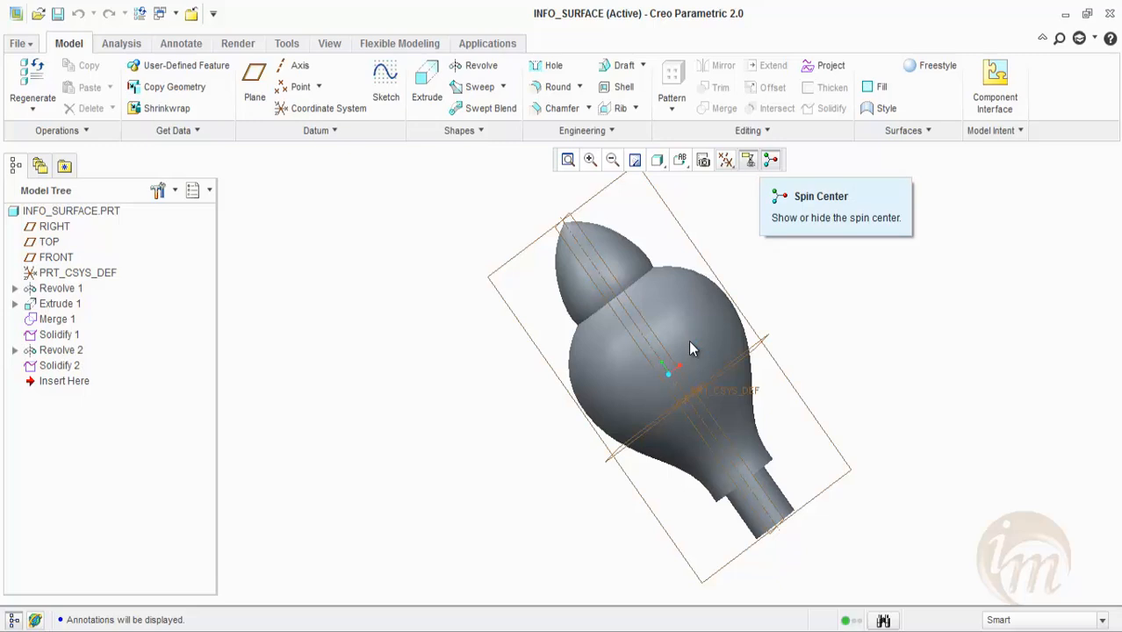
pyautogui.moveTo(691, 346); pyautogui.dragTo(691, 347, button='middle')
pyautogui.press('s')
pyautogui.press('c')
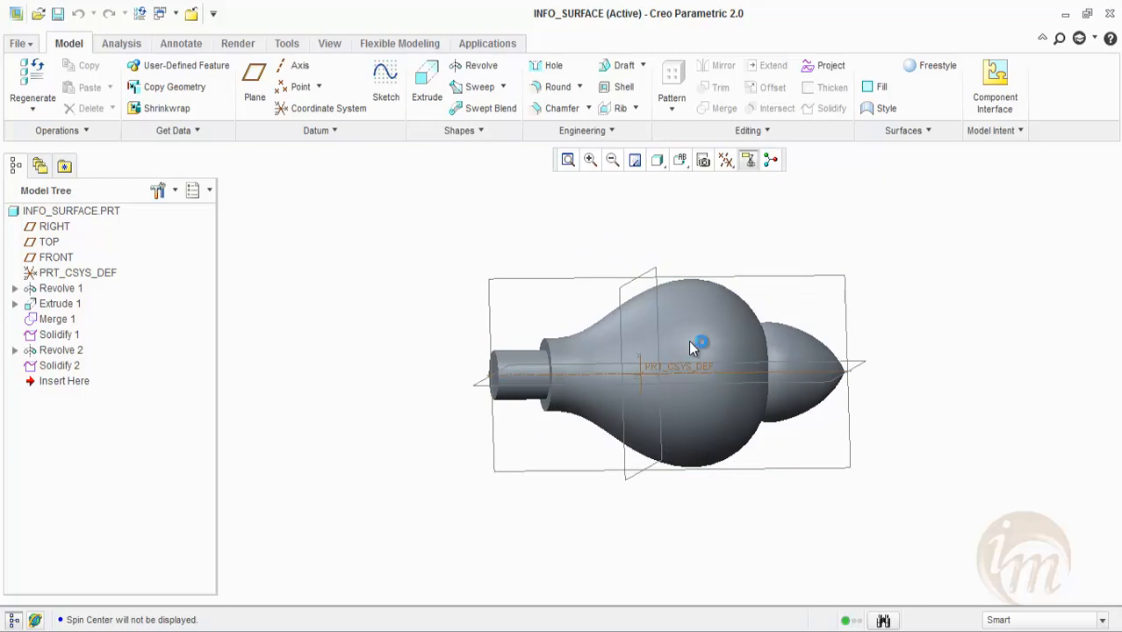
pyautogui.moveTo(691, 349)
pyautogui.mouseDown(button='middle')
pyautogui.moveTo(689, 339)
pyautogui.moveTo(691, 349)
pyautogui.mouseUp(button='middle')
pyautogui.keyDown('ctrl'); pyautogui.keyDown('shift'); pyautogui.middleClick(690, 342); pyautogui.keyUp('shift'); pyautogui.keyUp('ctrl')
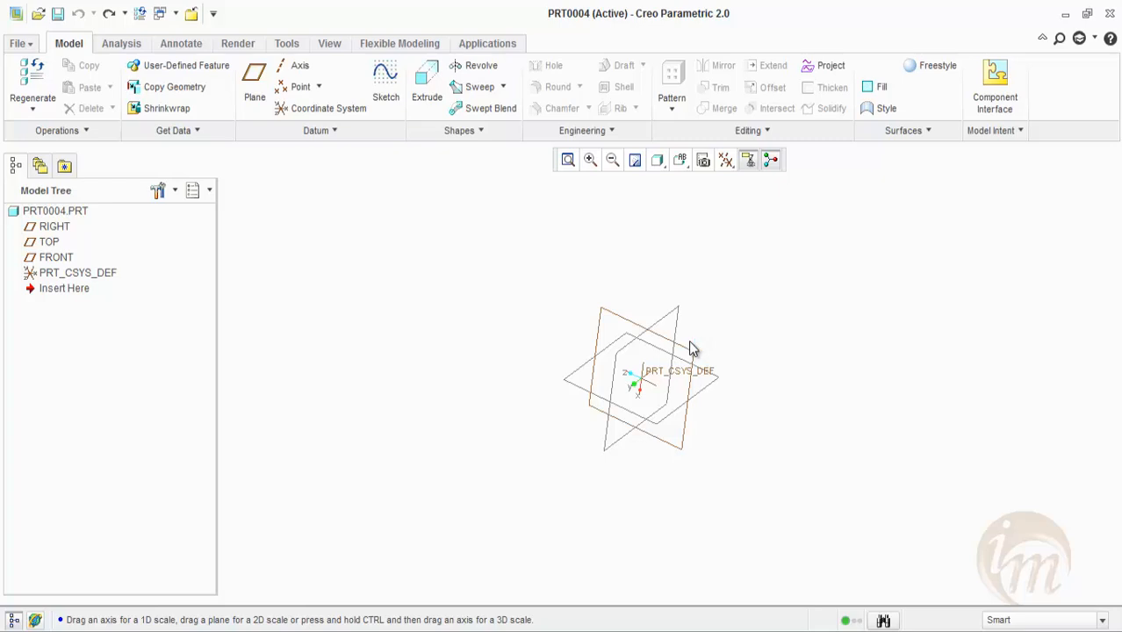
# - Start a Freestyle feature and insert the closed cylinder primitive as its initial shape
pyautogui.click(932, 66)
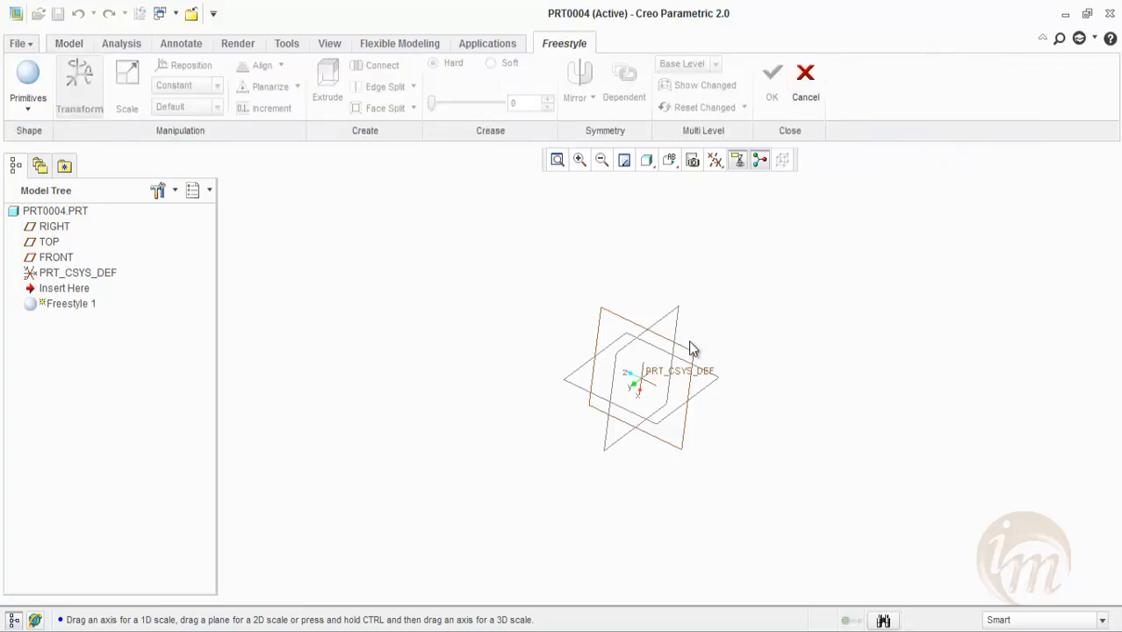
pyautogui.click(28, 86)
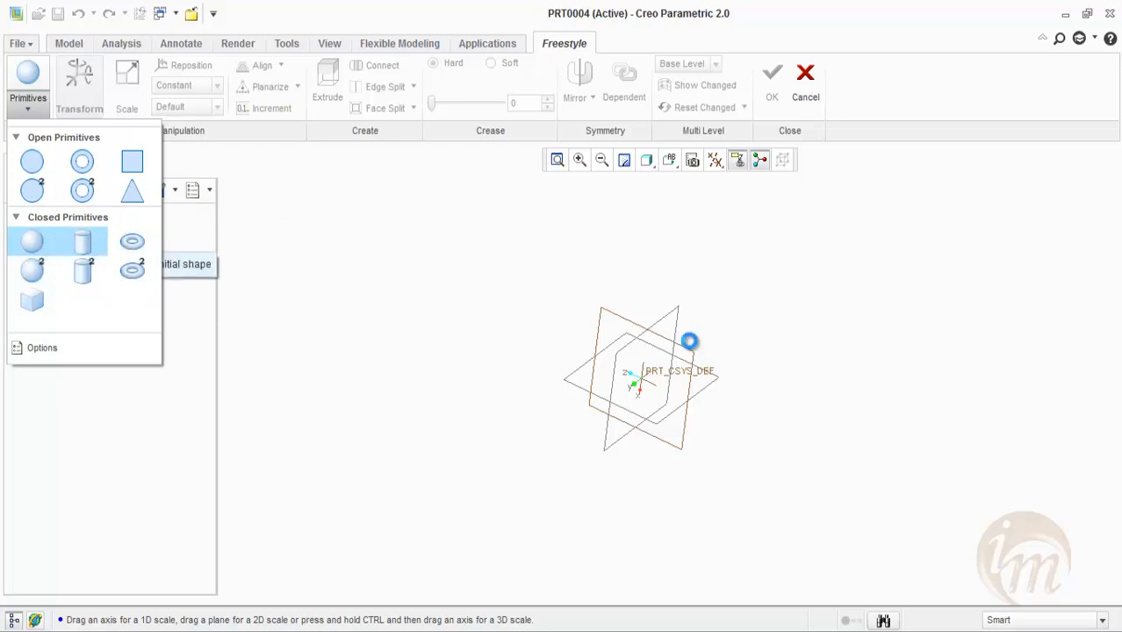
pyautogui.moveTo(690, 343); pyautogui.dragTo(690, 342, button='middle')
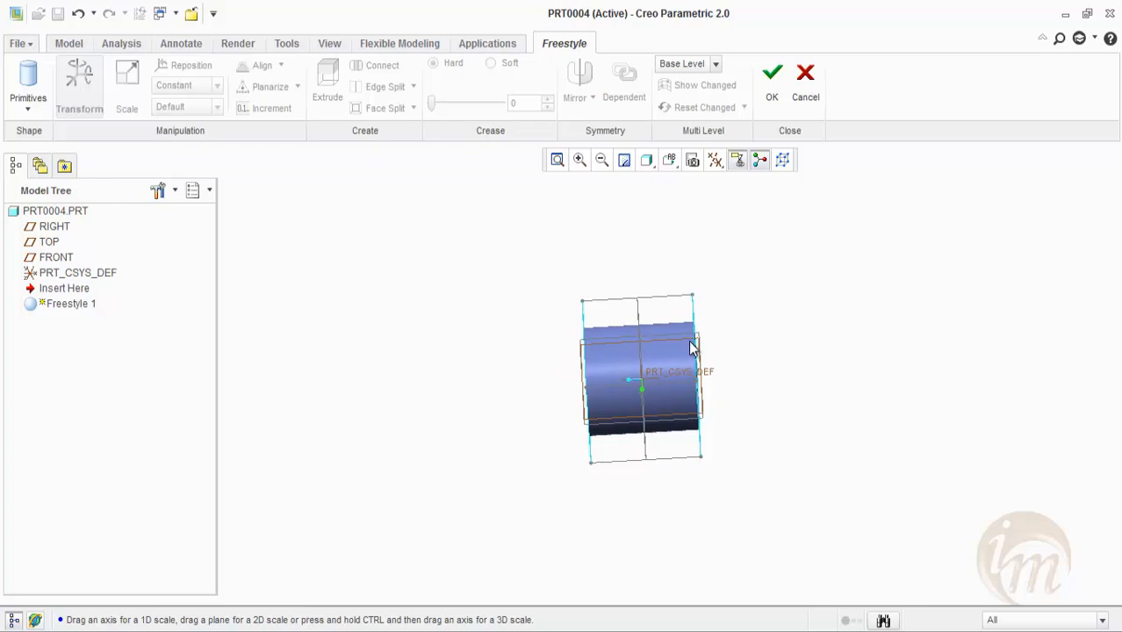
pyautogui.hotkey('ctrl', 'd')
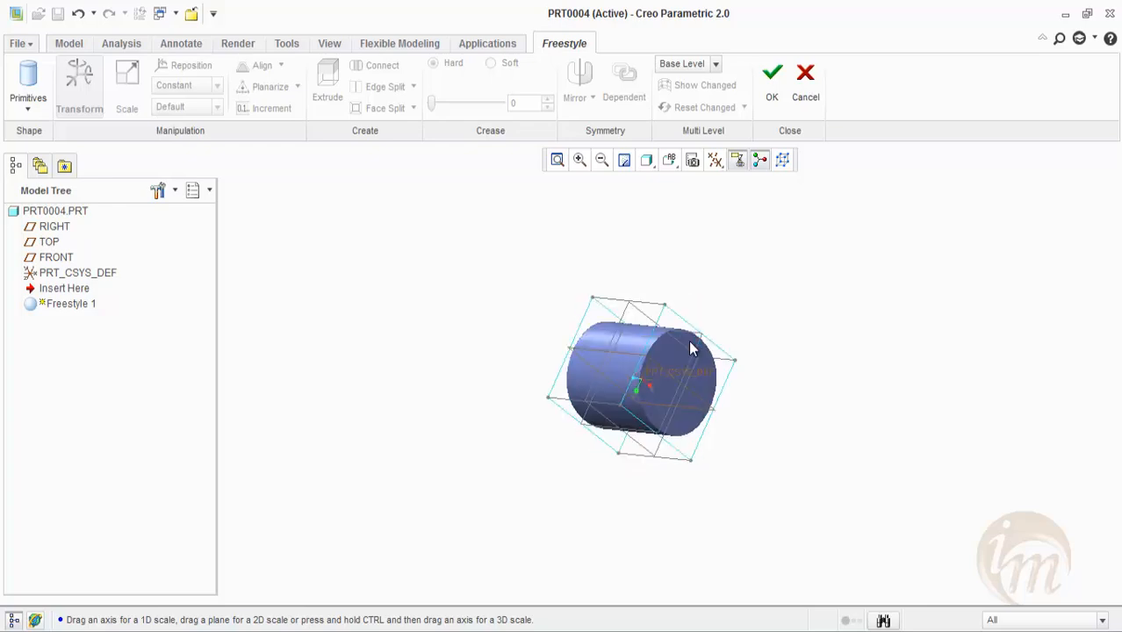
# - Pull one corner vertex of the cylinder's control mesh outward so that the end face becomes pointed
pyautogui.click(690, 348)
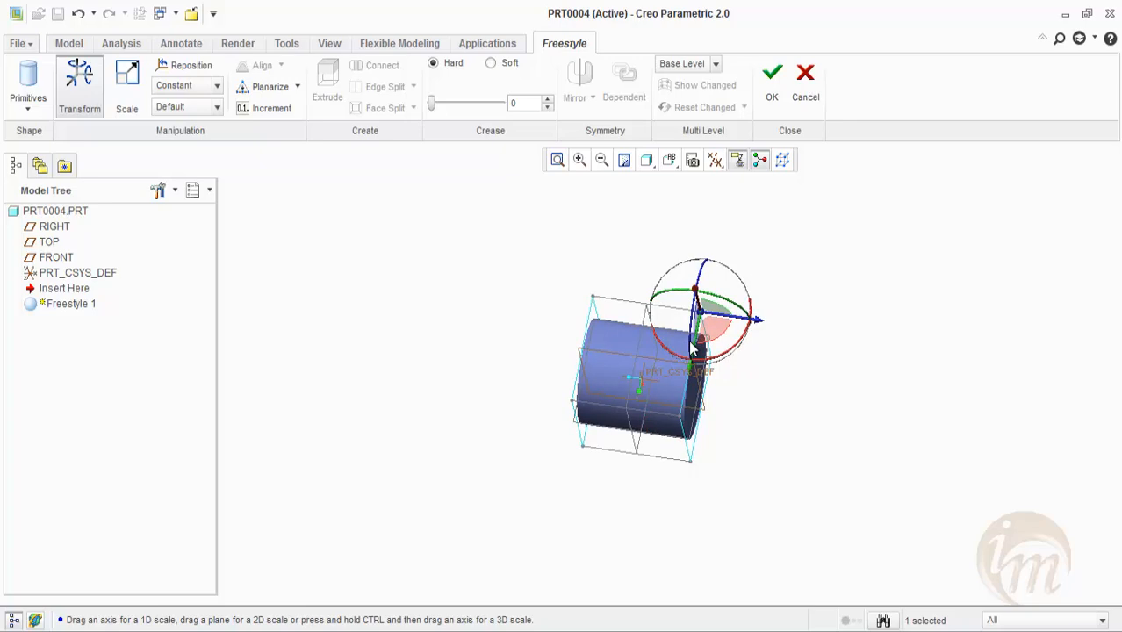
pyautogui.moveTo(700, 311); pyautogui.dragTo(777, 293)
pyautogui.moveTo(689, 349); pyautogui.dragTo(691, 349, button='middle')
# - Review the available transformation types and dragger orientations, keeping Constant and Default
pyautogui.click(217, 86)
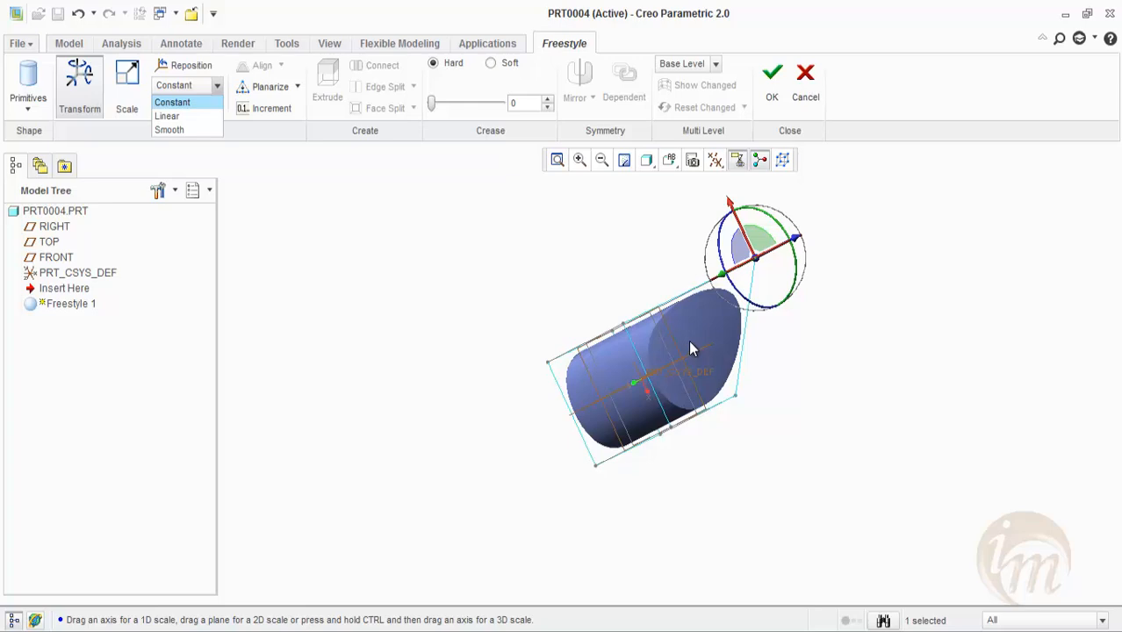
pyautogui.click(693, 349)
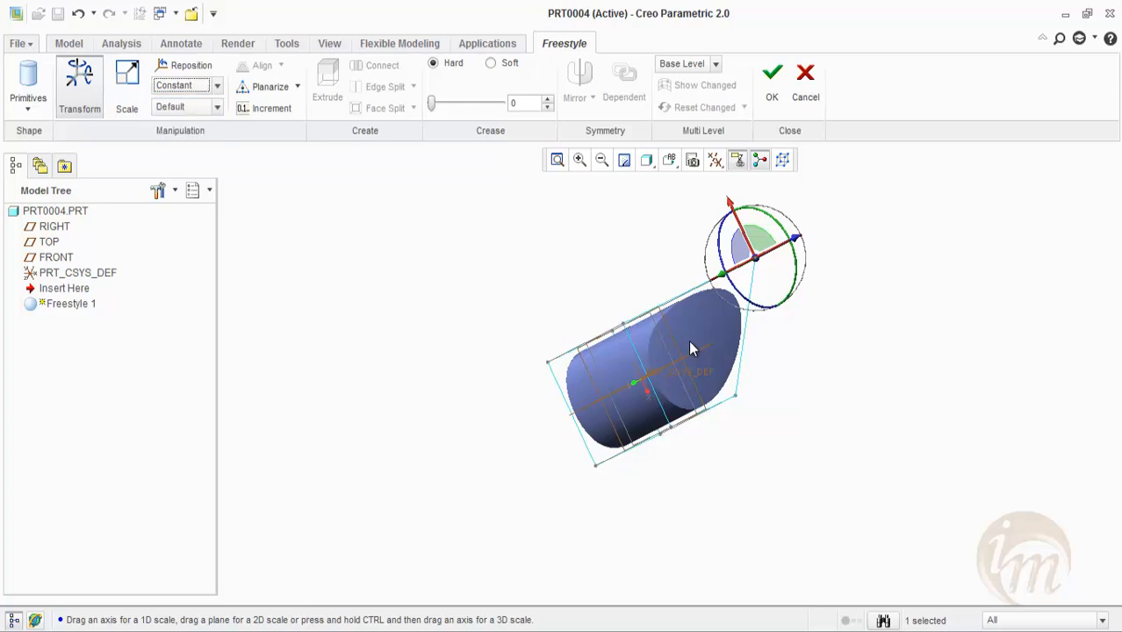
pyautogui.press('Tab')
pyautogui.hotkey('alt', 'Down')
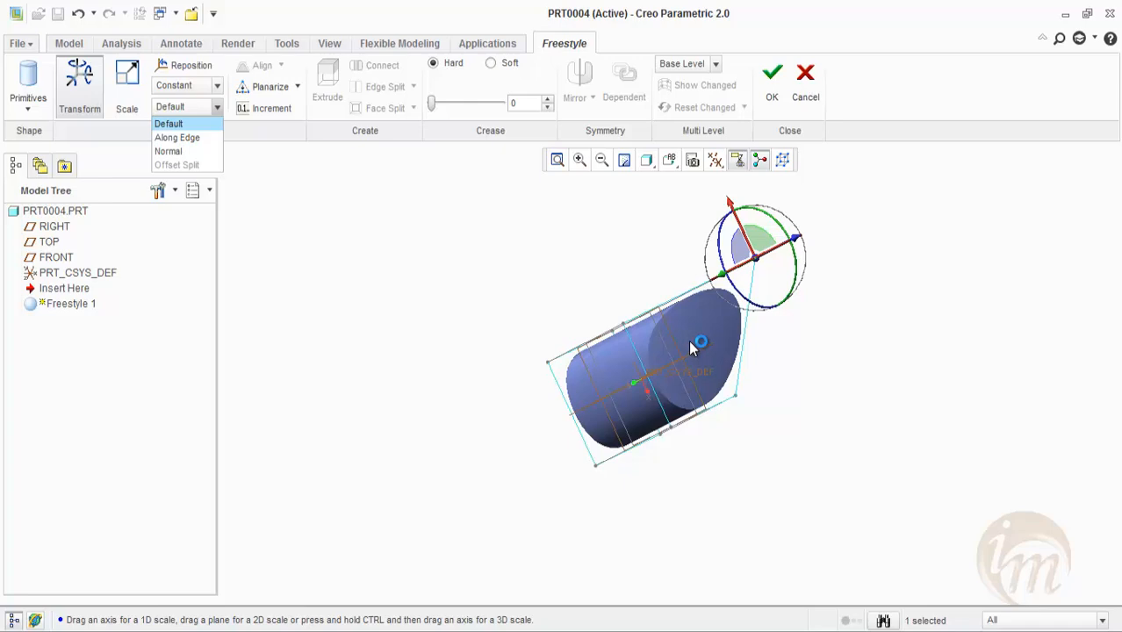
pyautogui.press('Return')
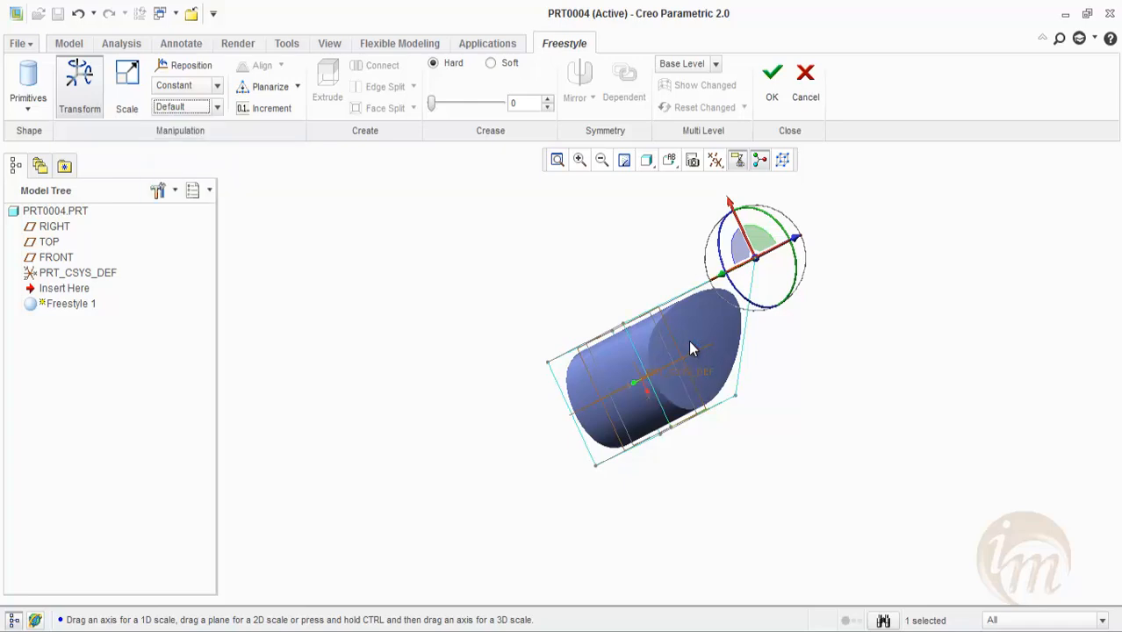
# - Extrude the end face of the control mesh outward, and extrude another mesh face to form a second branch
pyautogui.click(691, 348)
pyautogui.middleClick(691, 348)
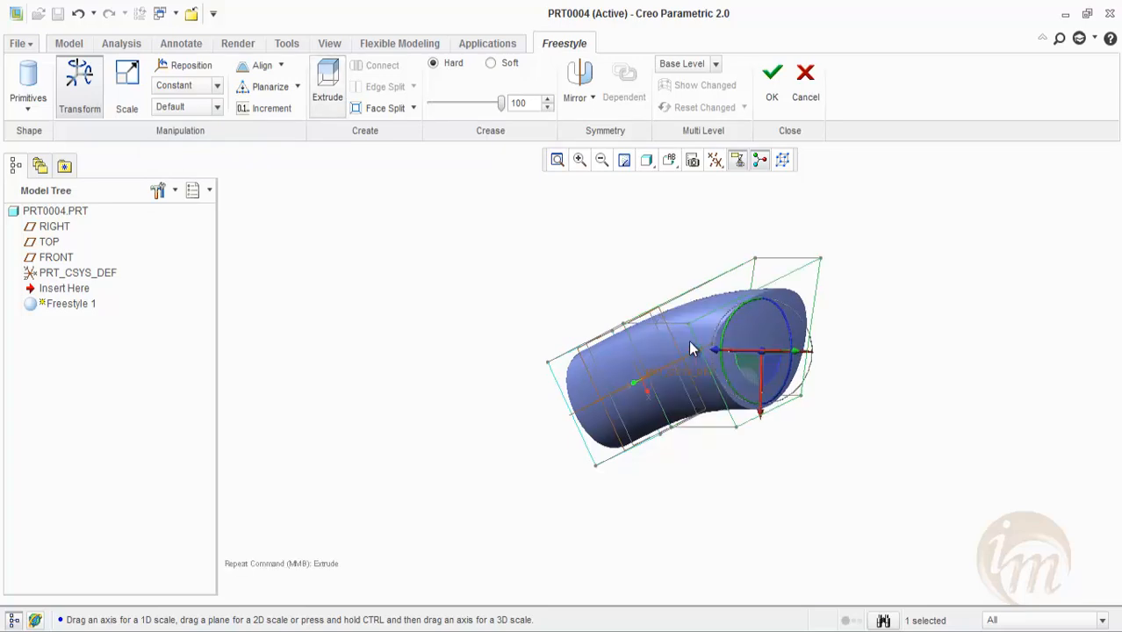
pyautogui.moveTo(691, 348); pyautogui.dragTo(691, 348, button='middle')
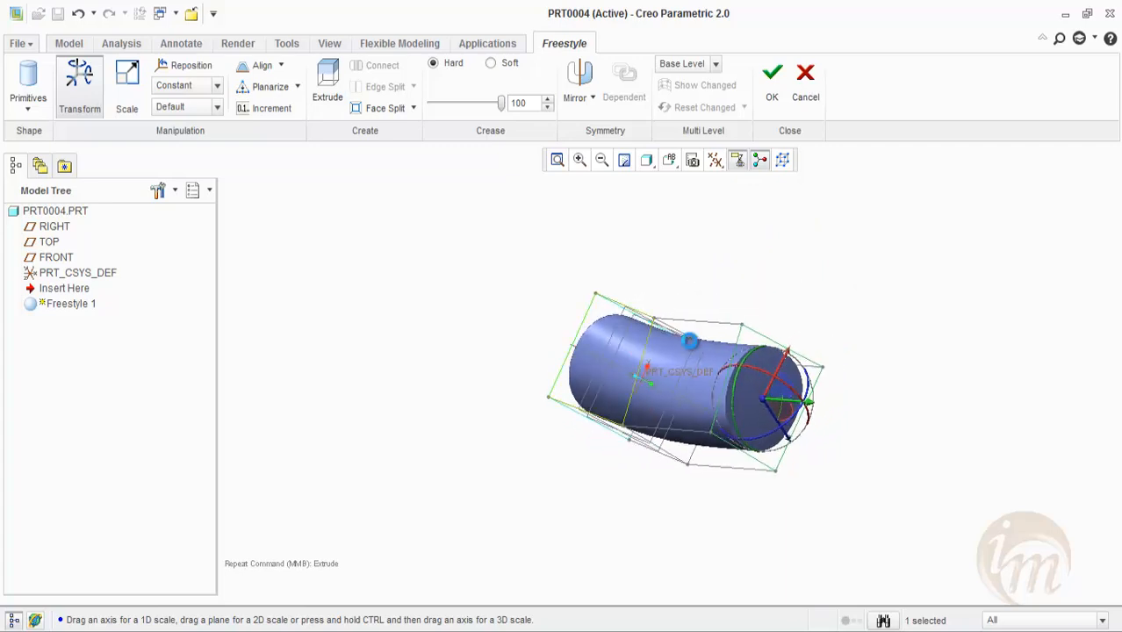
pyautogui.click(607, 367)
pyautogui.click(328, 83)
pyautogui.moveTo(691, 349); pyautogui.dragTo(691, 348, button='middle')
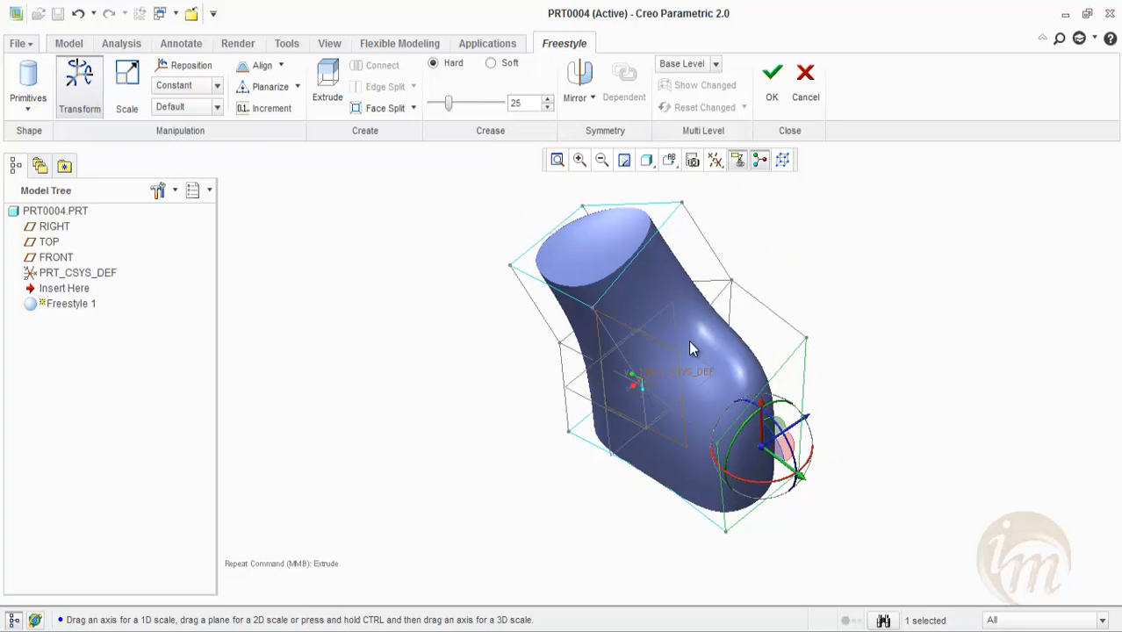
# - Crease the selected end face at Hard 80, and change its crease to Soft with a value of 100
pyautogui.moveTo(448, 103)
pyautogui.mouseDown()
pyautogui.moveTo(501, 103)
pyautogui.moveTo(431, 102)
pyautogui.moveTo(488, 103)
pyautogui.mouseUp()
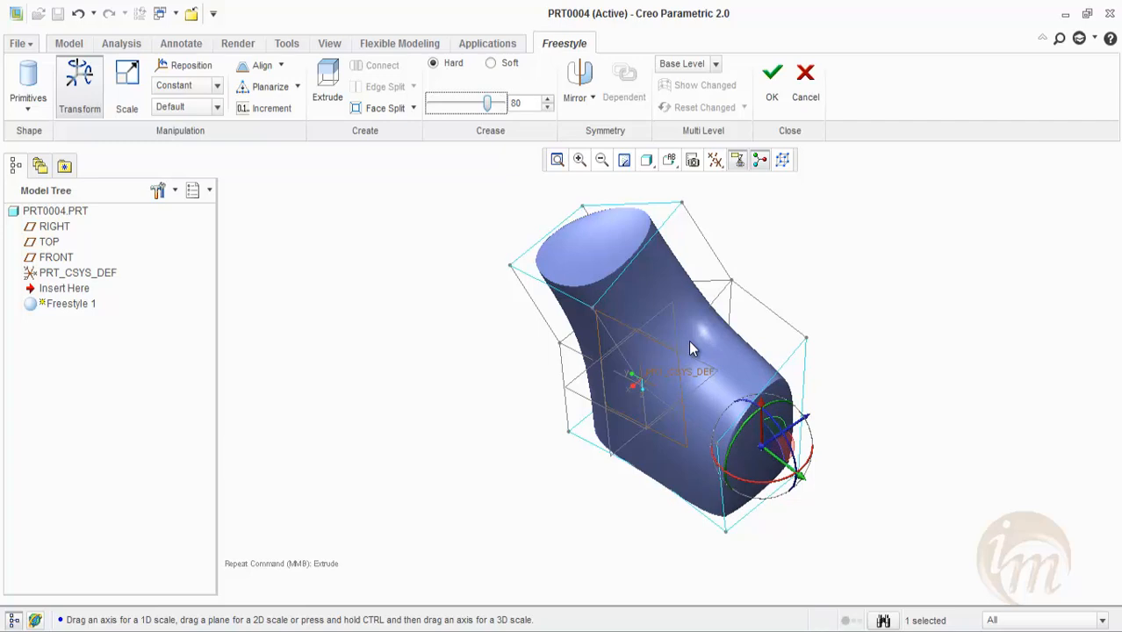
pyautogui.click(490, 63)
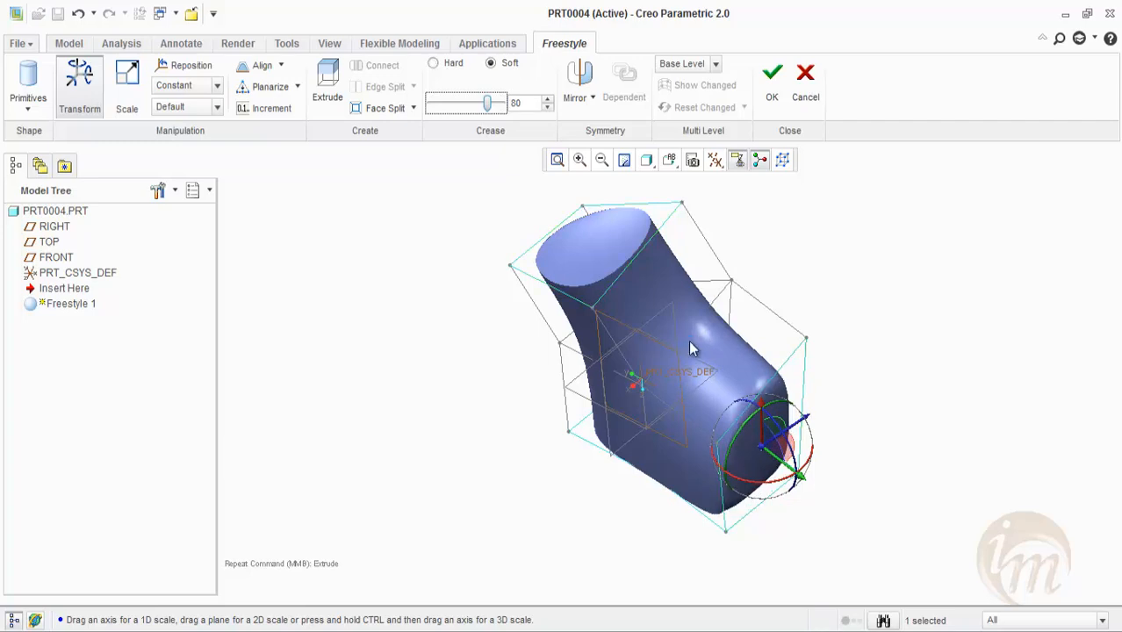
pyautogui.moveTo(488, 103)
pyautogui.mouseDown()
pyautogui.moveTo(447, 103)
pyautogui.moveTo(501, 102)
pyautogui.mouseUp()
pyautogui.scroll(1, 691, 342)
pyautogui.moveTo(691, 342); pyautogui.dragTo(690, 349, button='middle')
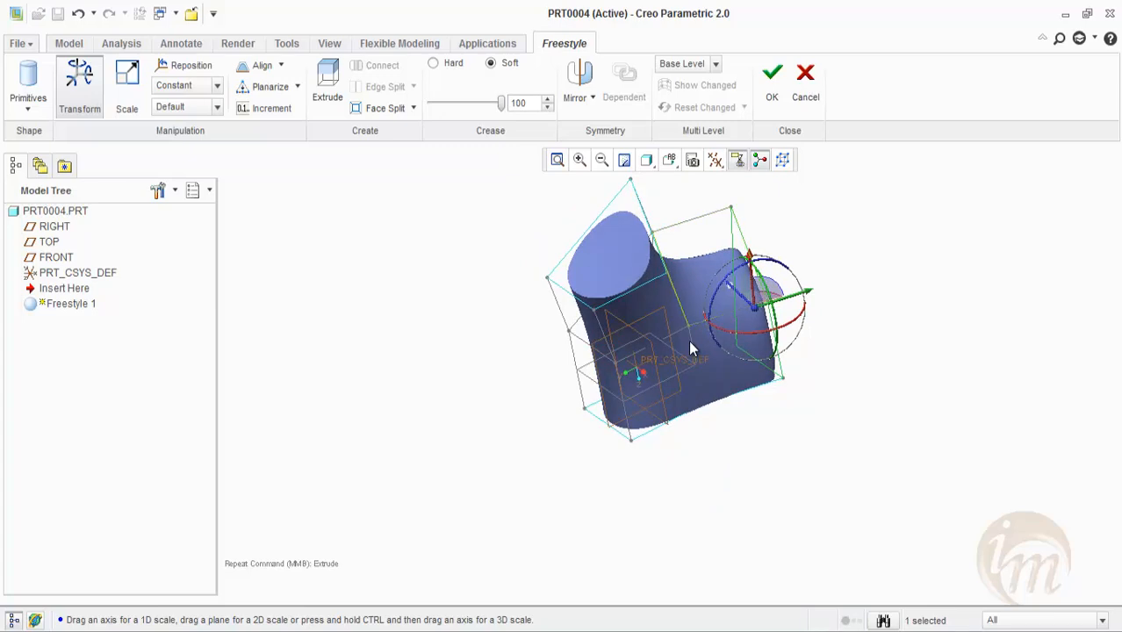
# - Accept the branched shape and complete the Freestyle feature
pyautogui.middleClick(690, 350)
pyautogui.moveTo(690, 340); pyautogui.dragTo(691, 343, button='middle')
pyautogui.scroll(-3, 691, 341)
pyautogui.click(691, 342)
pyautogui.click(691, 349)
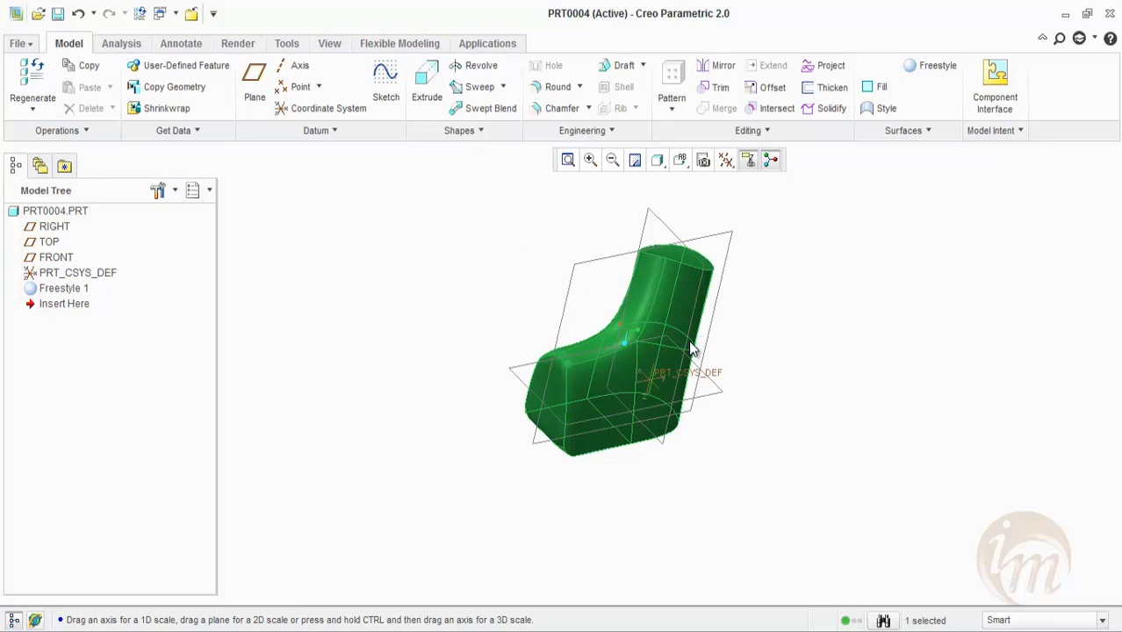
# - Redefine Freestyle 1 and mirror its shape about the RIGHT datum plane
pyautogui.rightClick(50, 290)
pyautogui.click(100, 397)
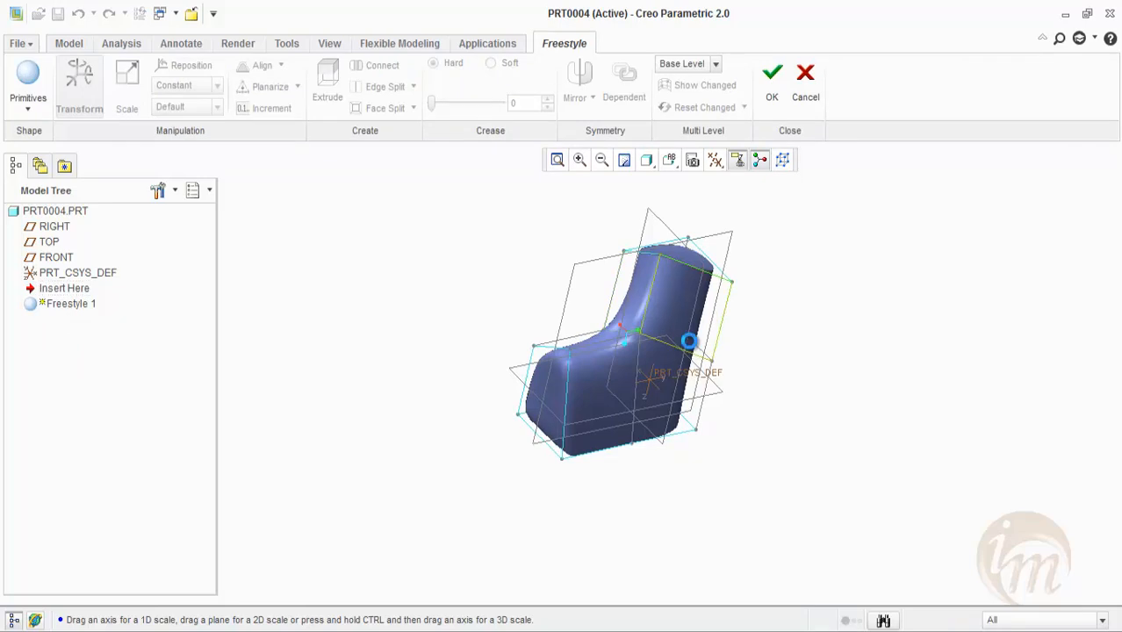
pyautogui.click(691, 349)
pyautogui.click(578, 97)
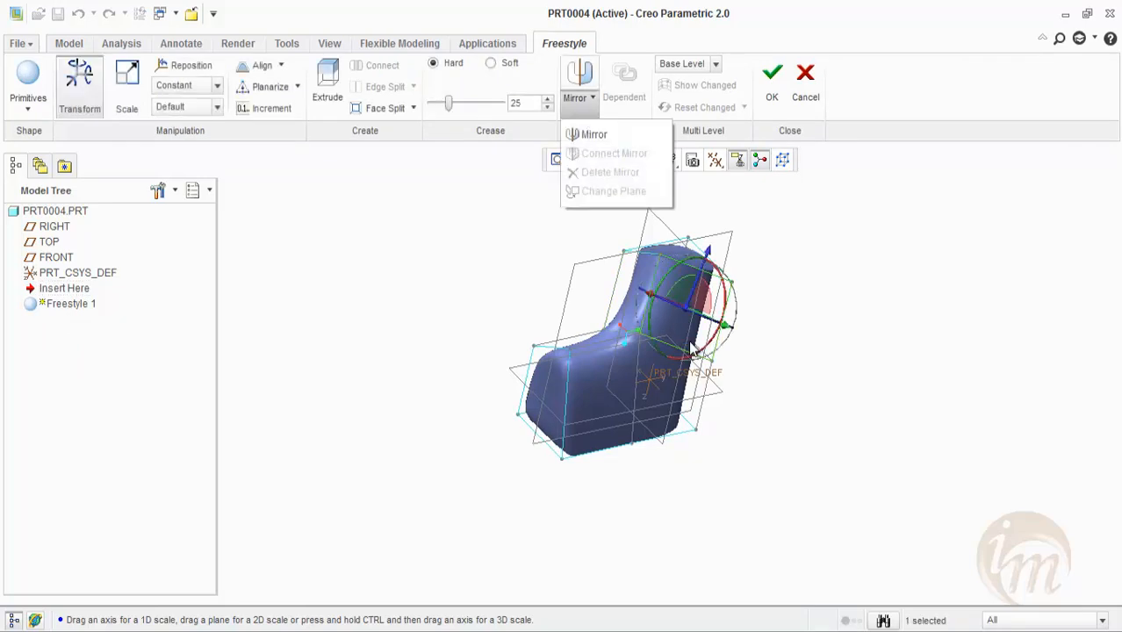
pyautogui.click(594, 134)
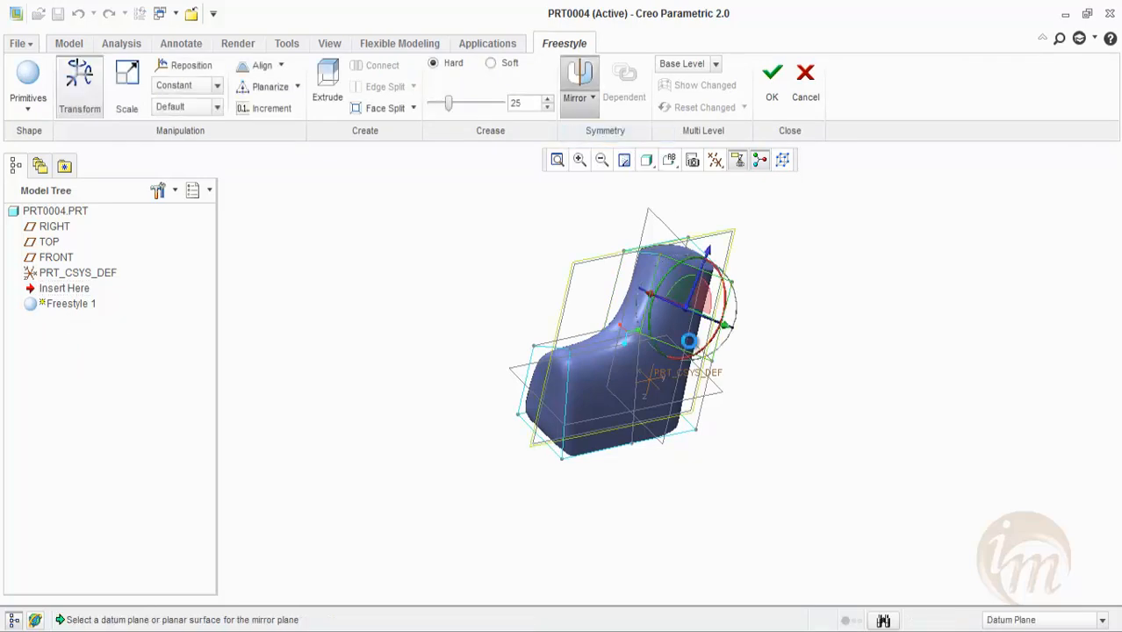
pyautogui.click(691, 349)
pyautogui.moveTo(691, 350); pyautogui.dragTo(688, 339, button='middle')
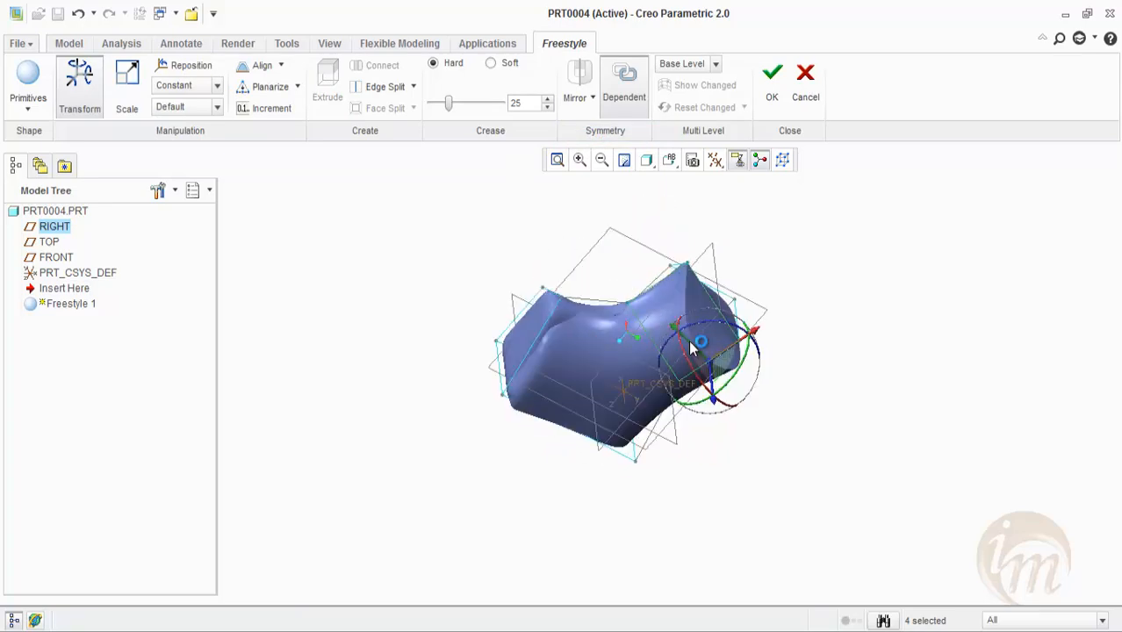